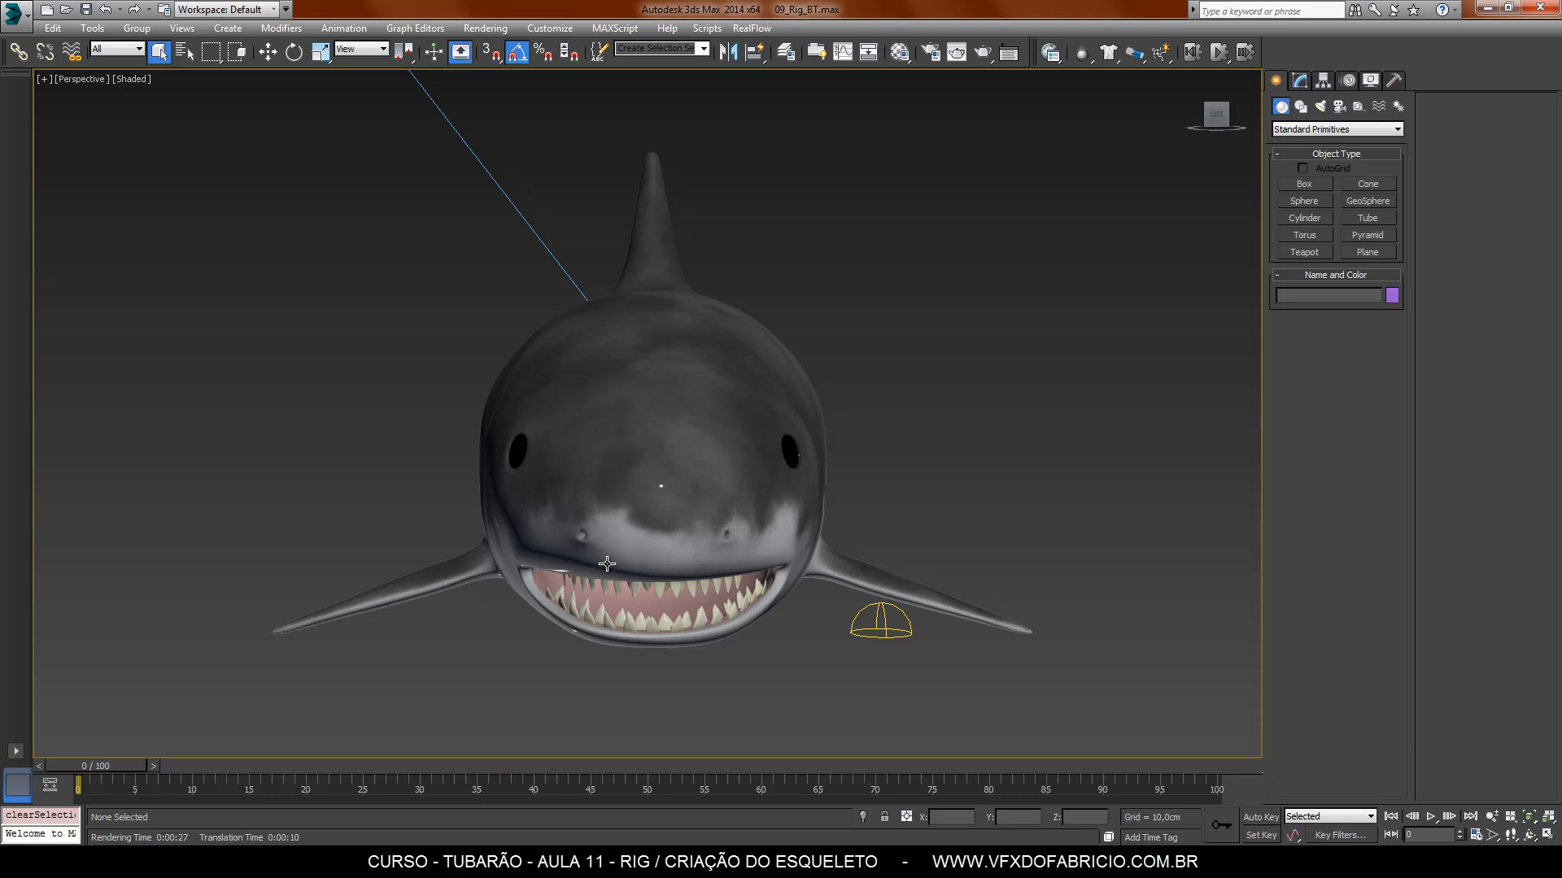
Step: Rotate the shark body 90° about its vertical axis and show the viewport grid
left_click(1228, 124)
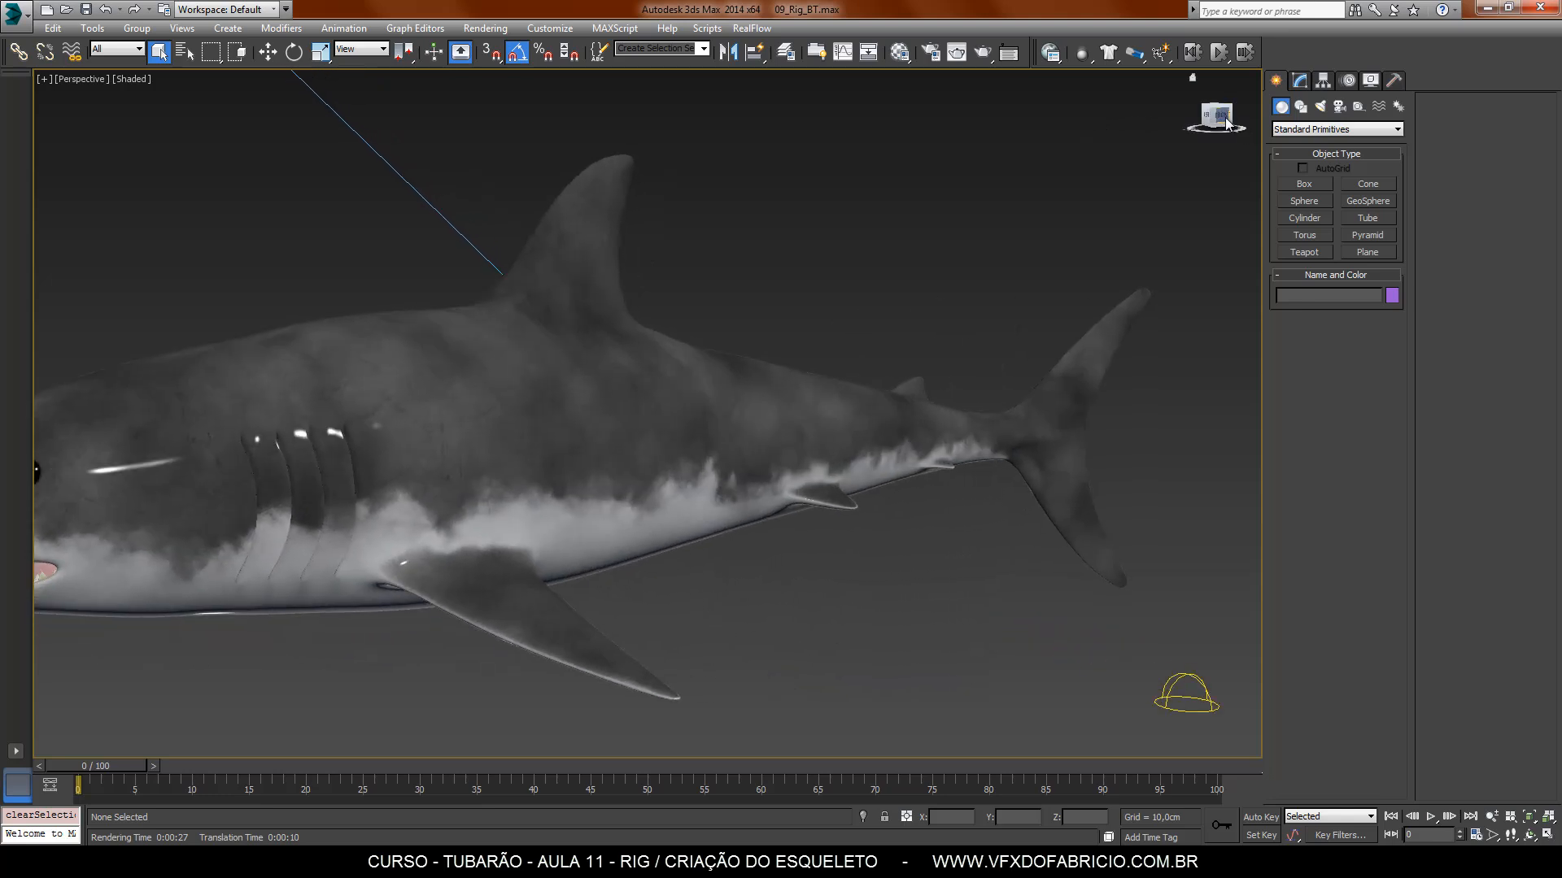
left_click(505, 425)
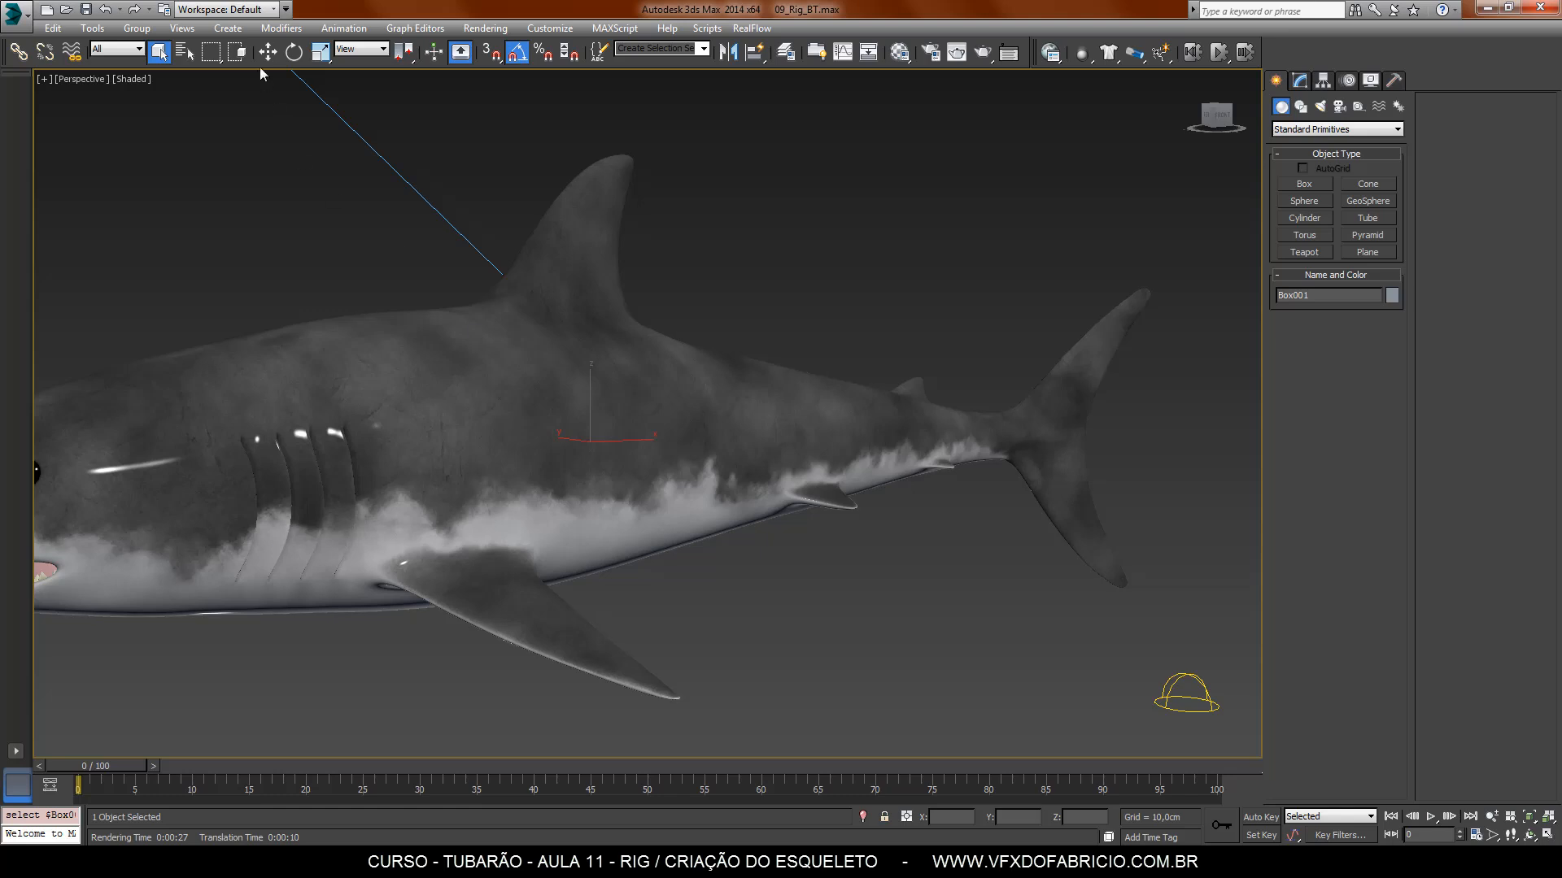
left_click(294, 52)
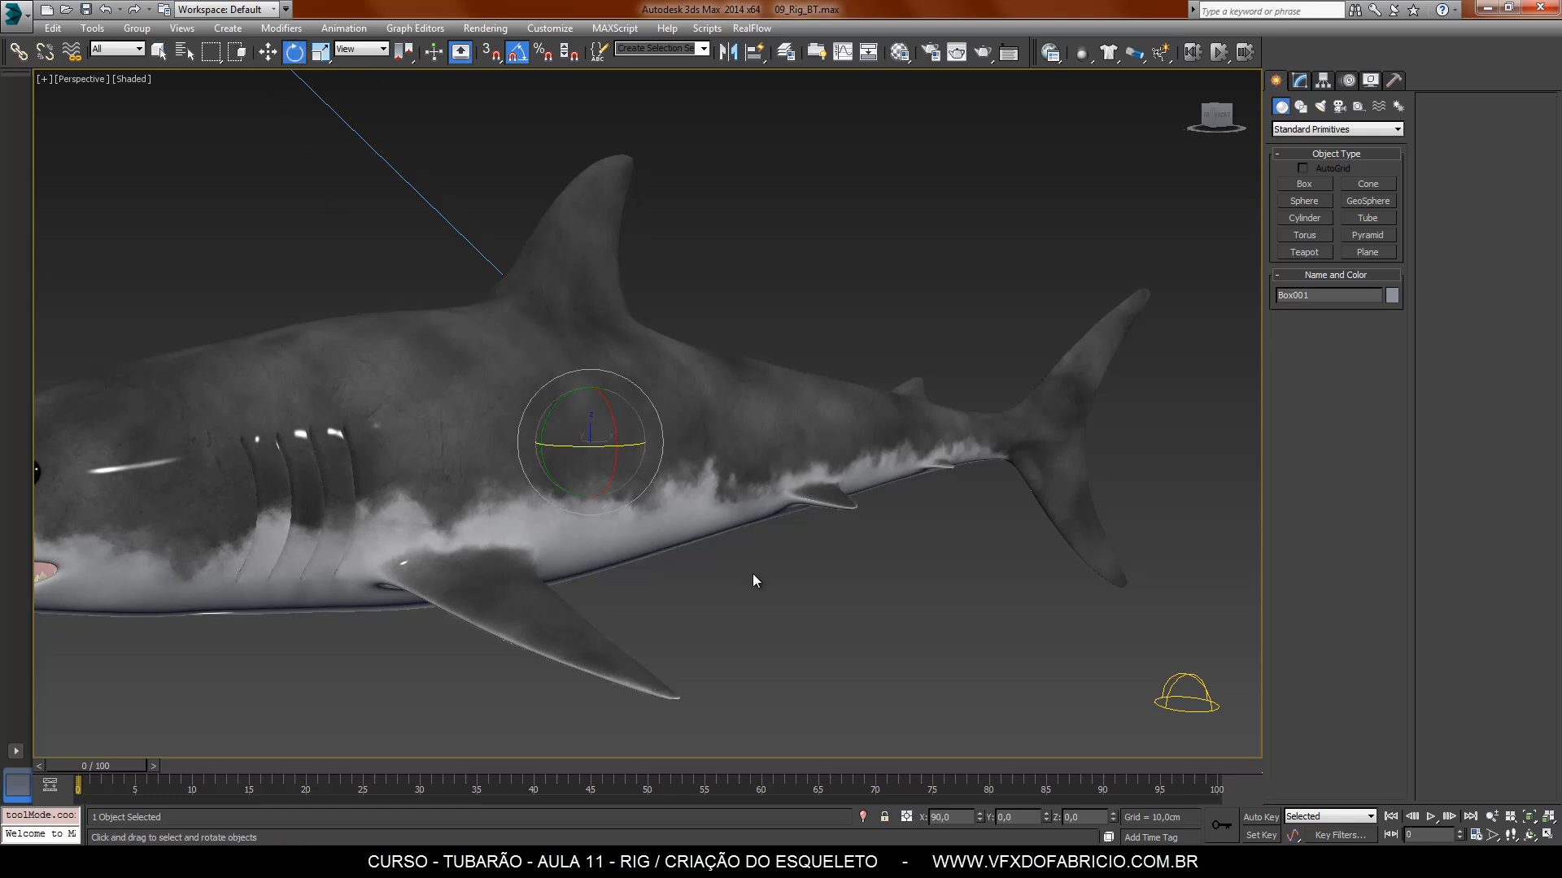
left_click_drag(581, 450, 651, 366)
middle_click_drag(899, 582, 820, 585, "alt")
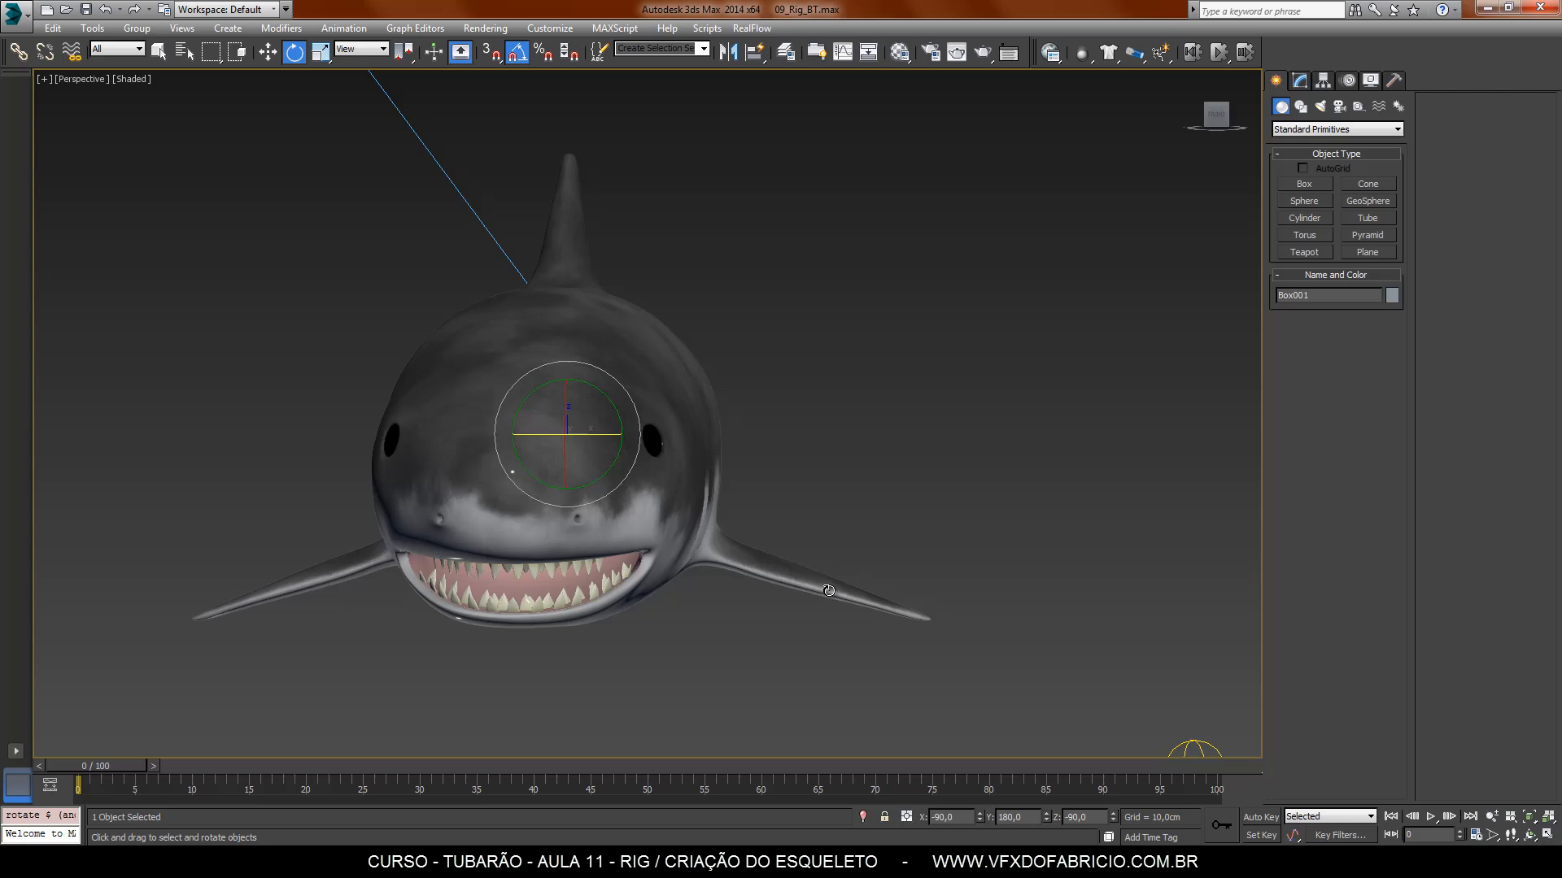
key("g")
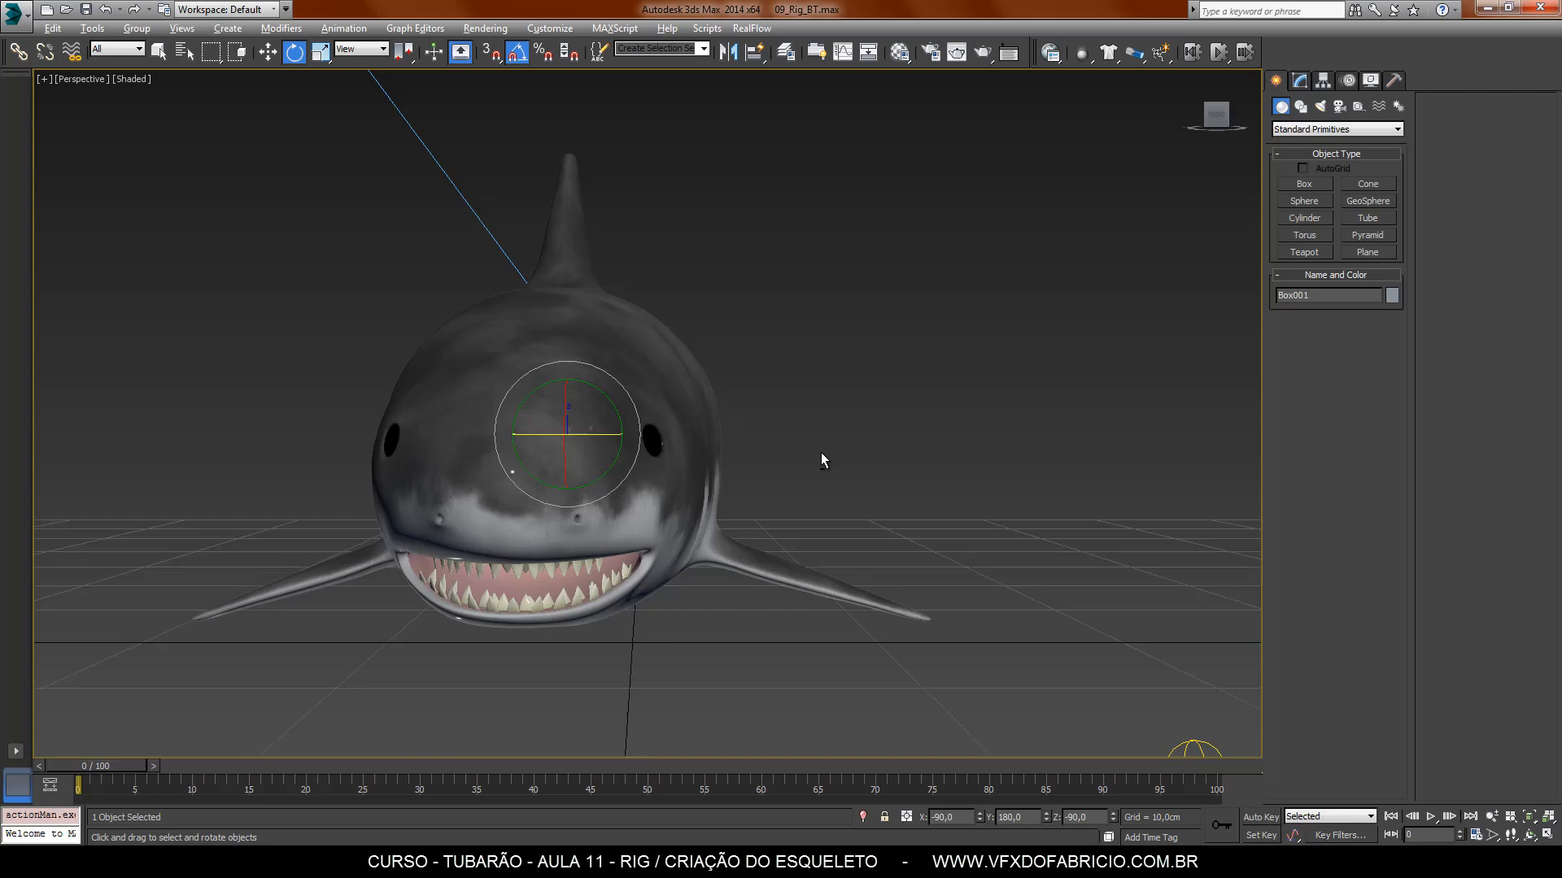
middle_click_drag(822, 457, 771, 454, "alt")
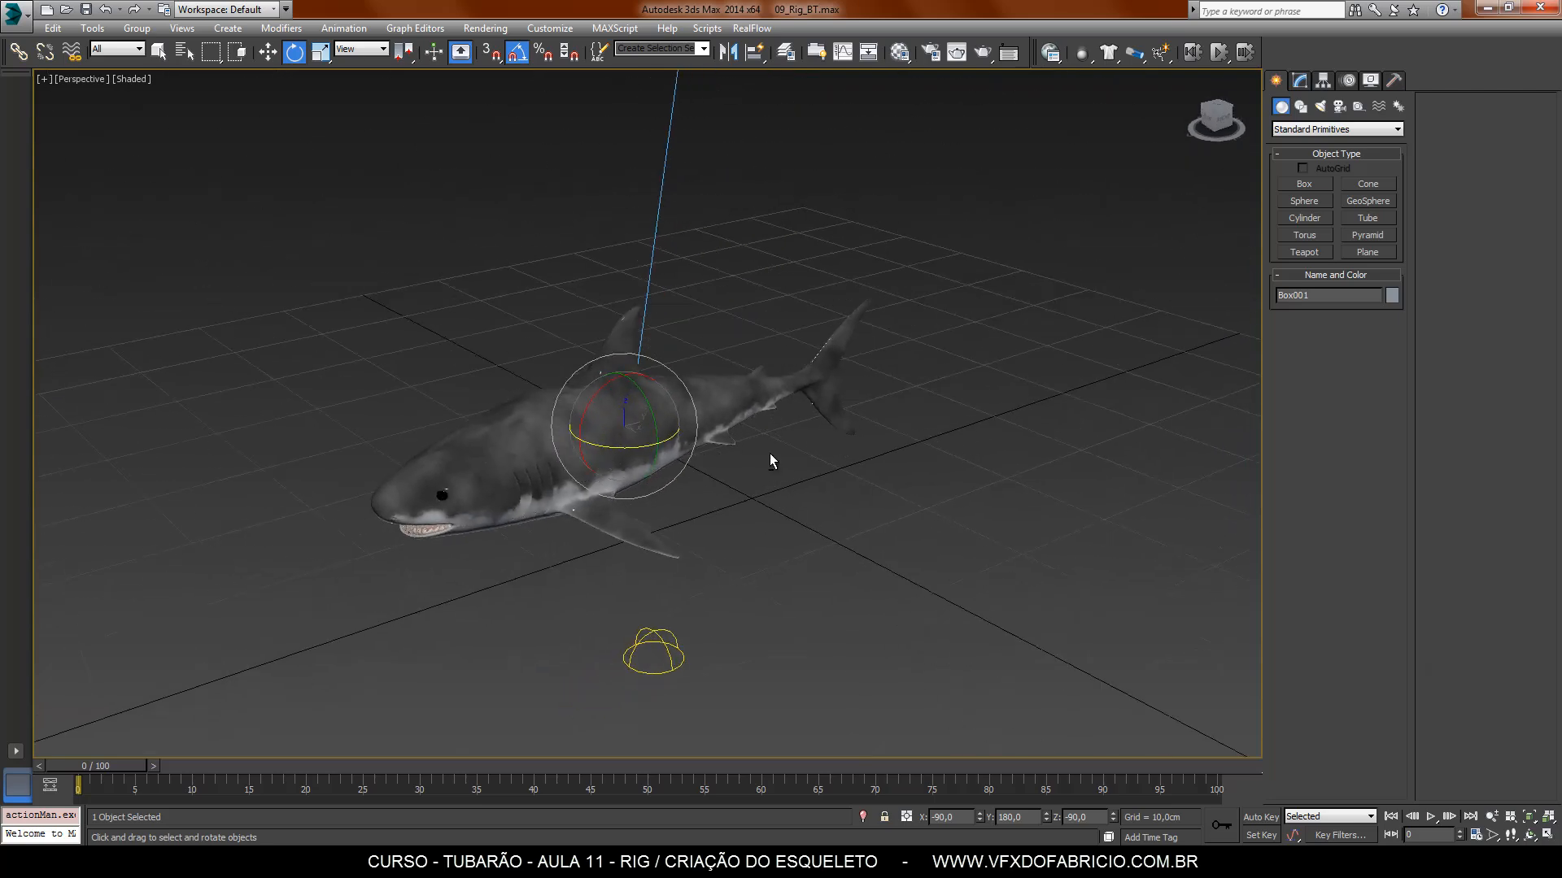
Step: Center the shark's pivot to the object, then move only the pivot forward to about Y -17.9 cm, Z 8.6 cm, just behind the gills
left_click(268, 52)
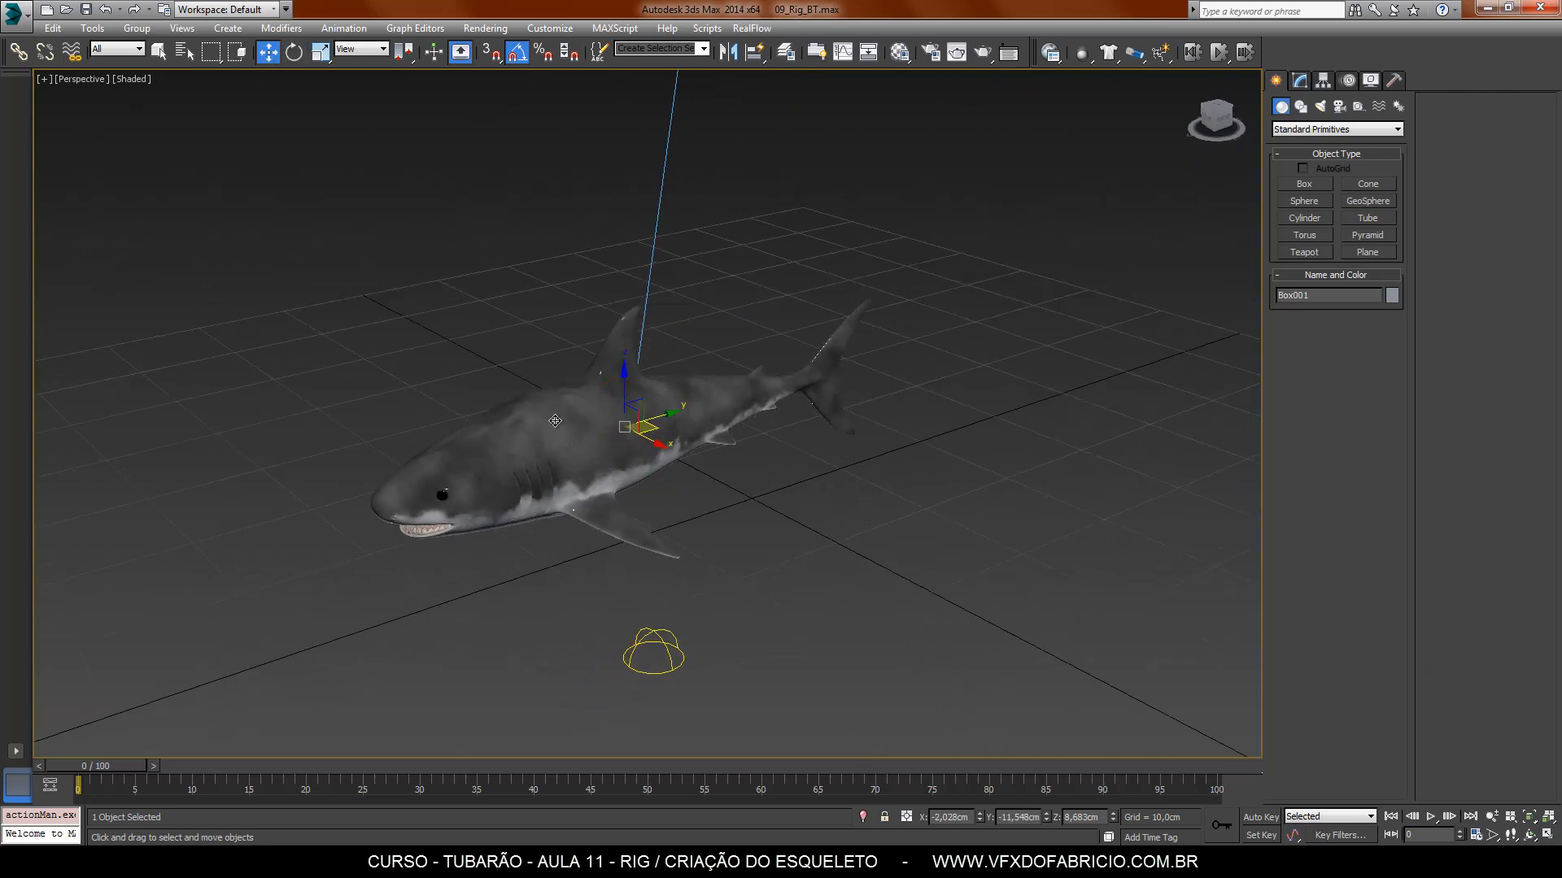
scroll(589, 422, "up", 3)
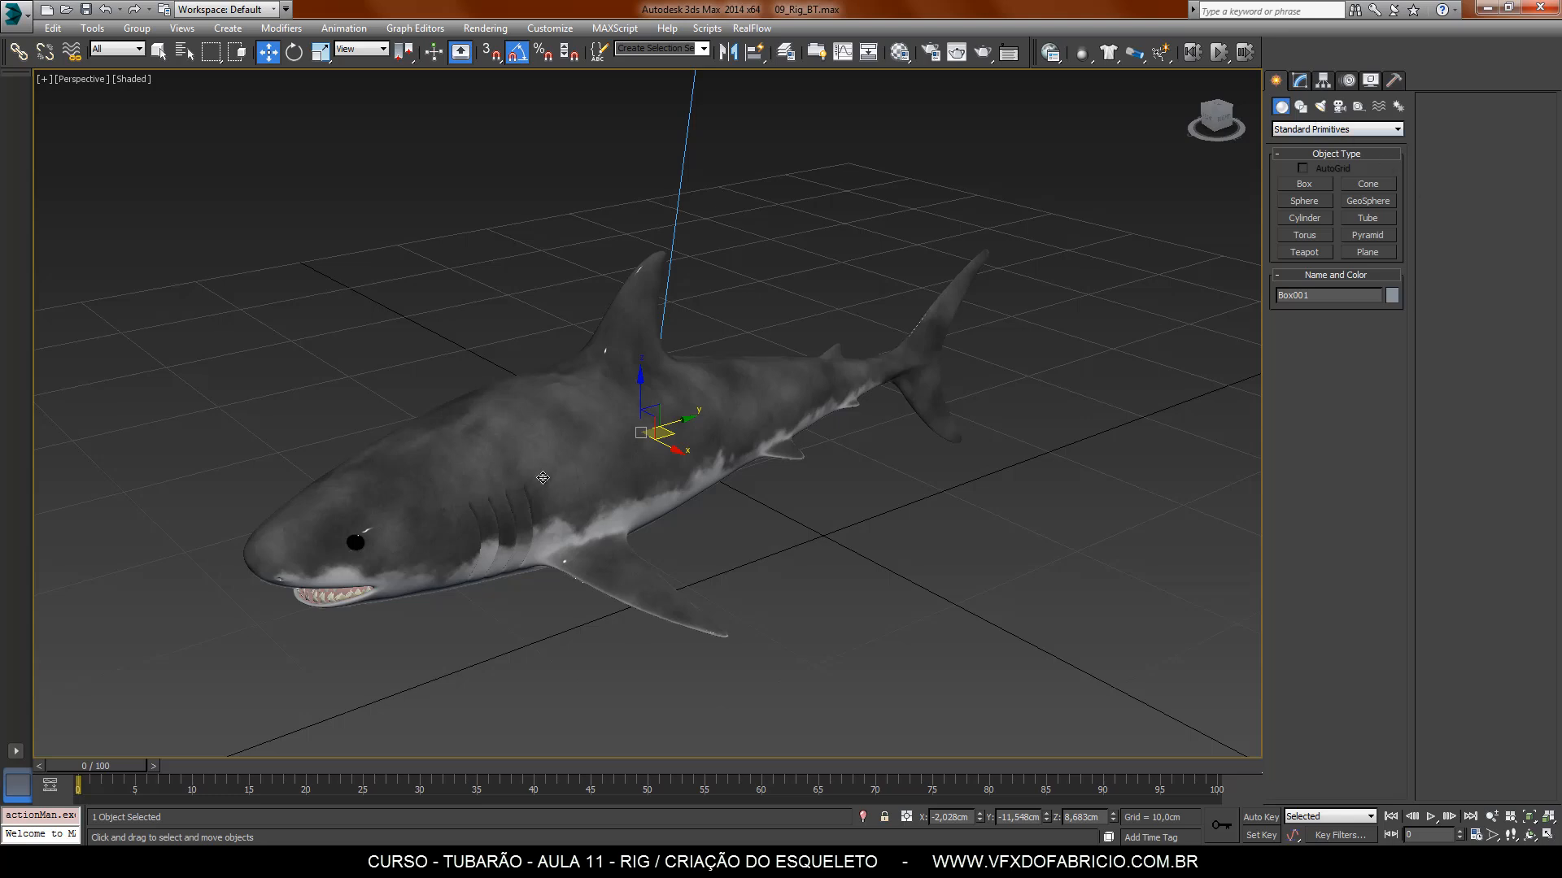
left_click(1322, 80)
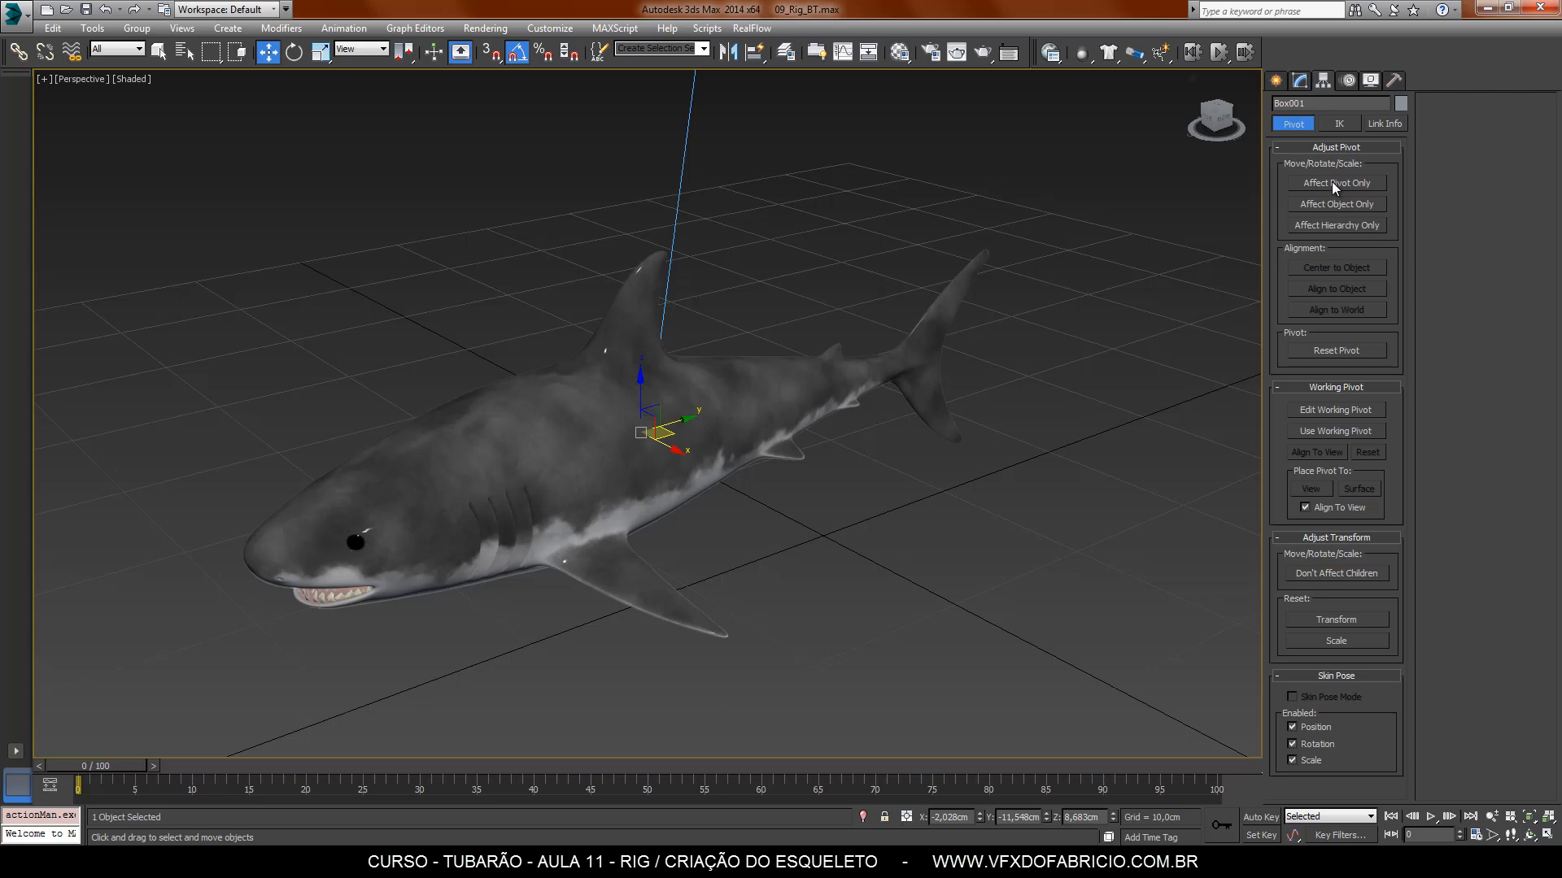
left_click(1334, 184)
left_click(1332, 270)
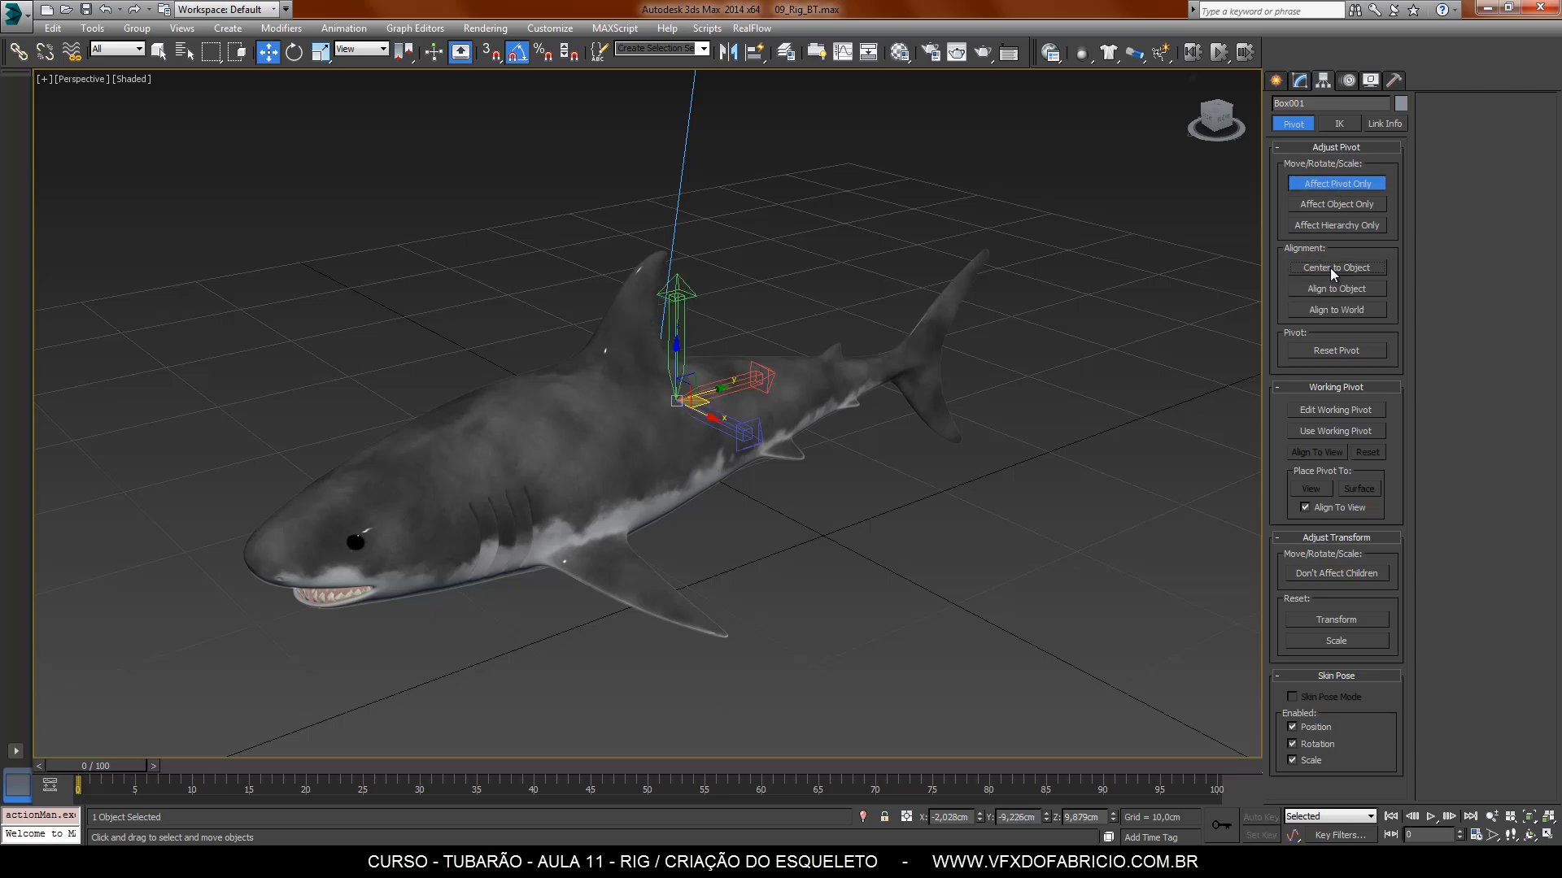
middle_click_drag(949, 579, 882, 534, "alt")
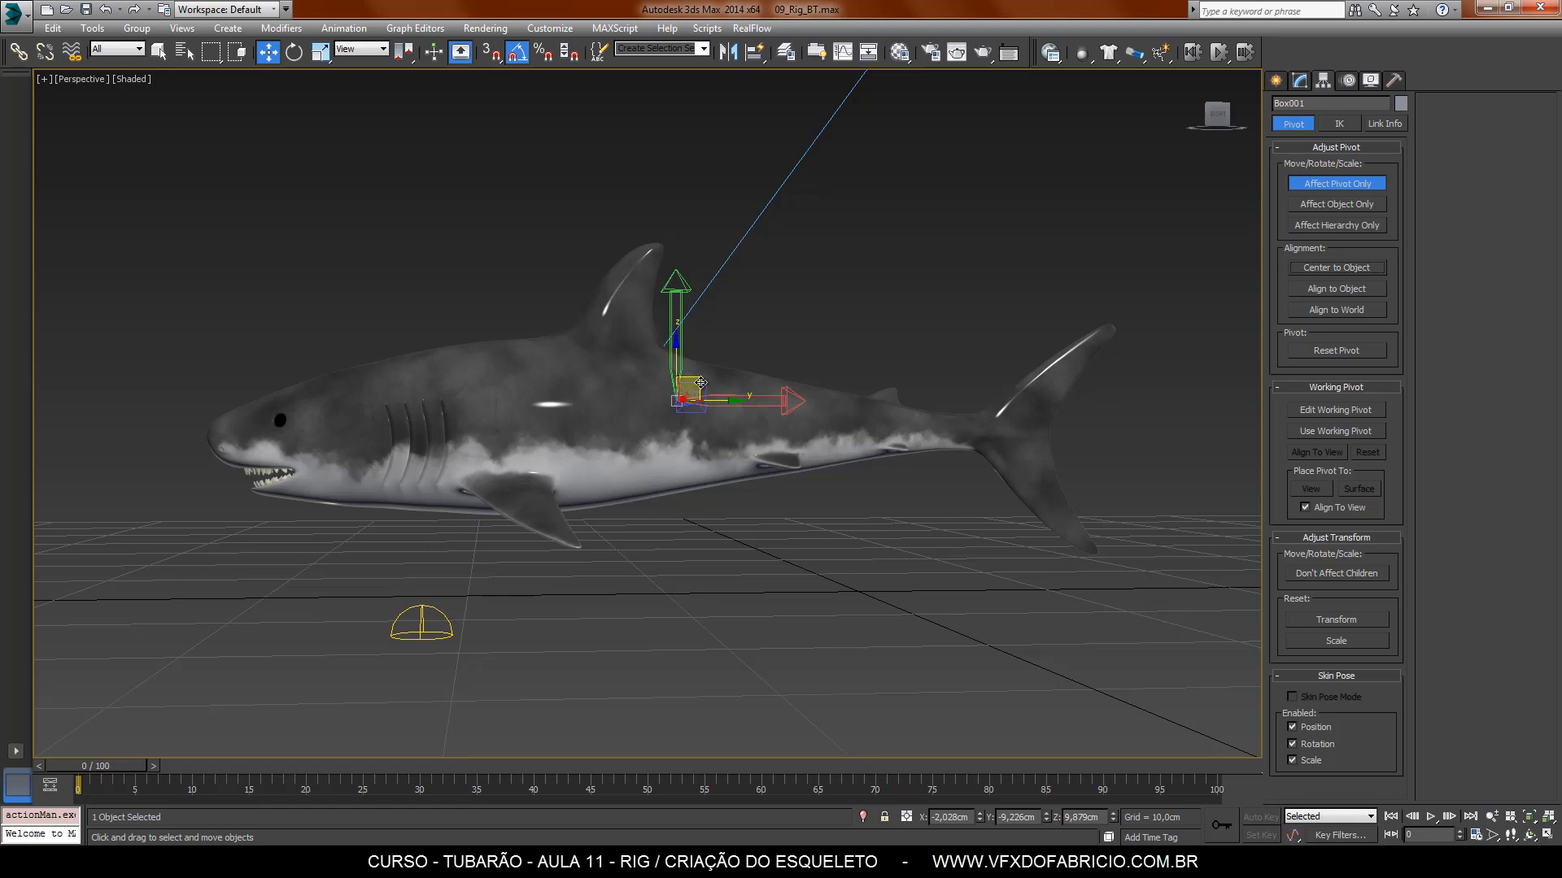
left_click_drag(700, 378, 534, 403)
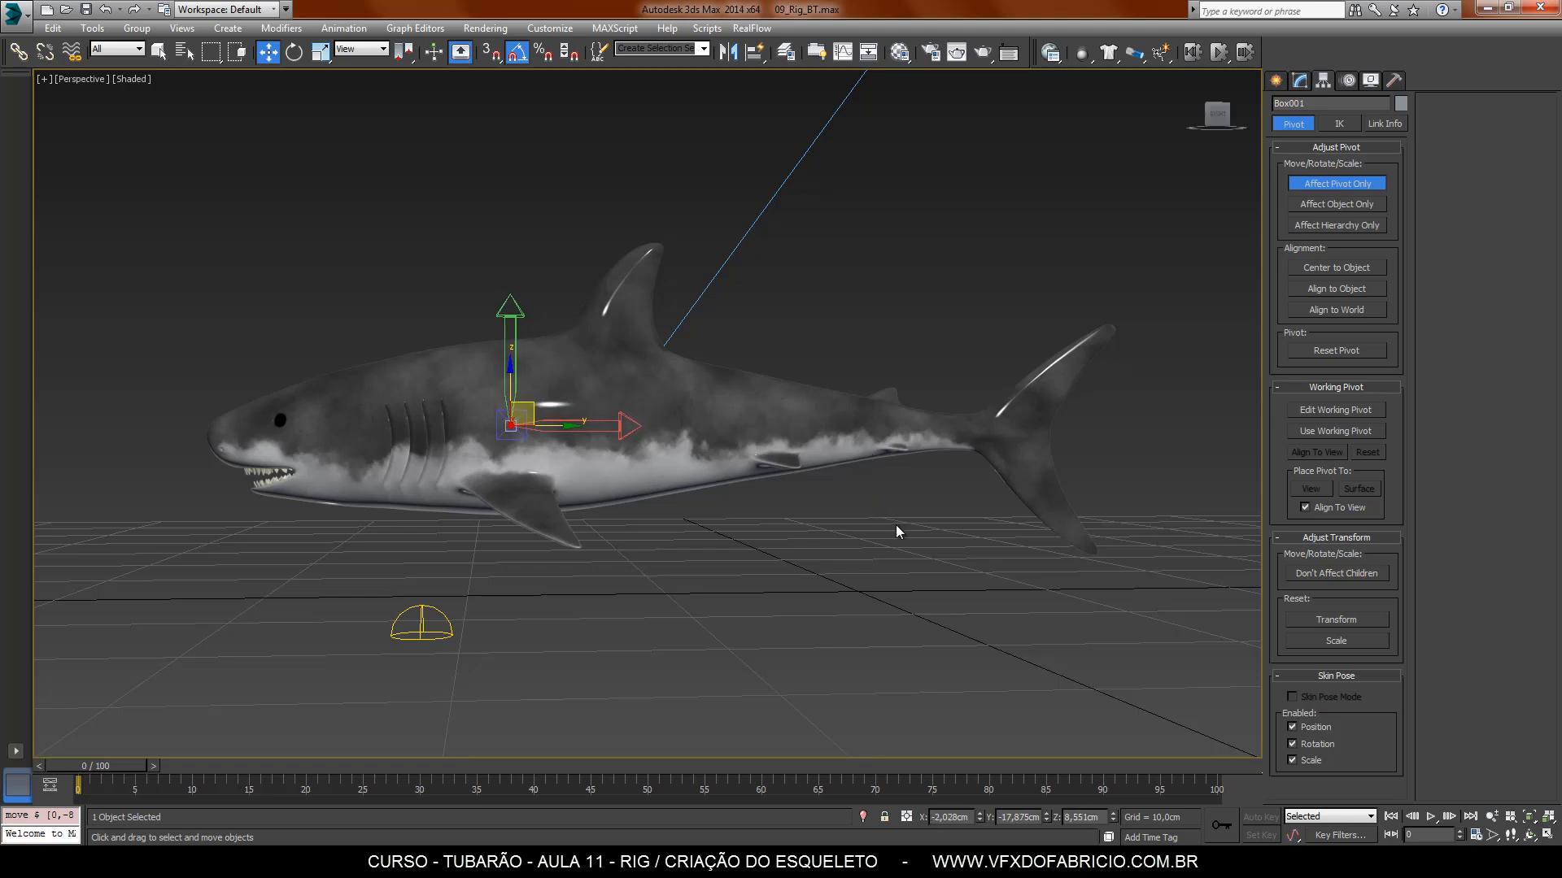
left_click(1343, 183)
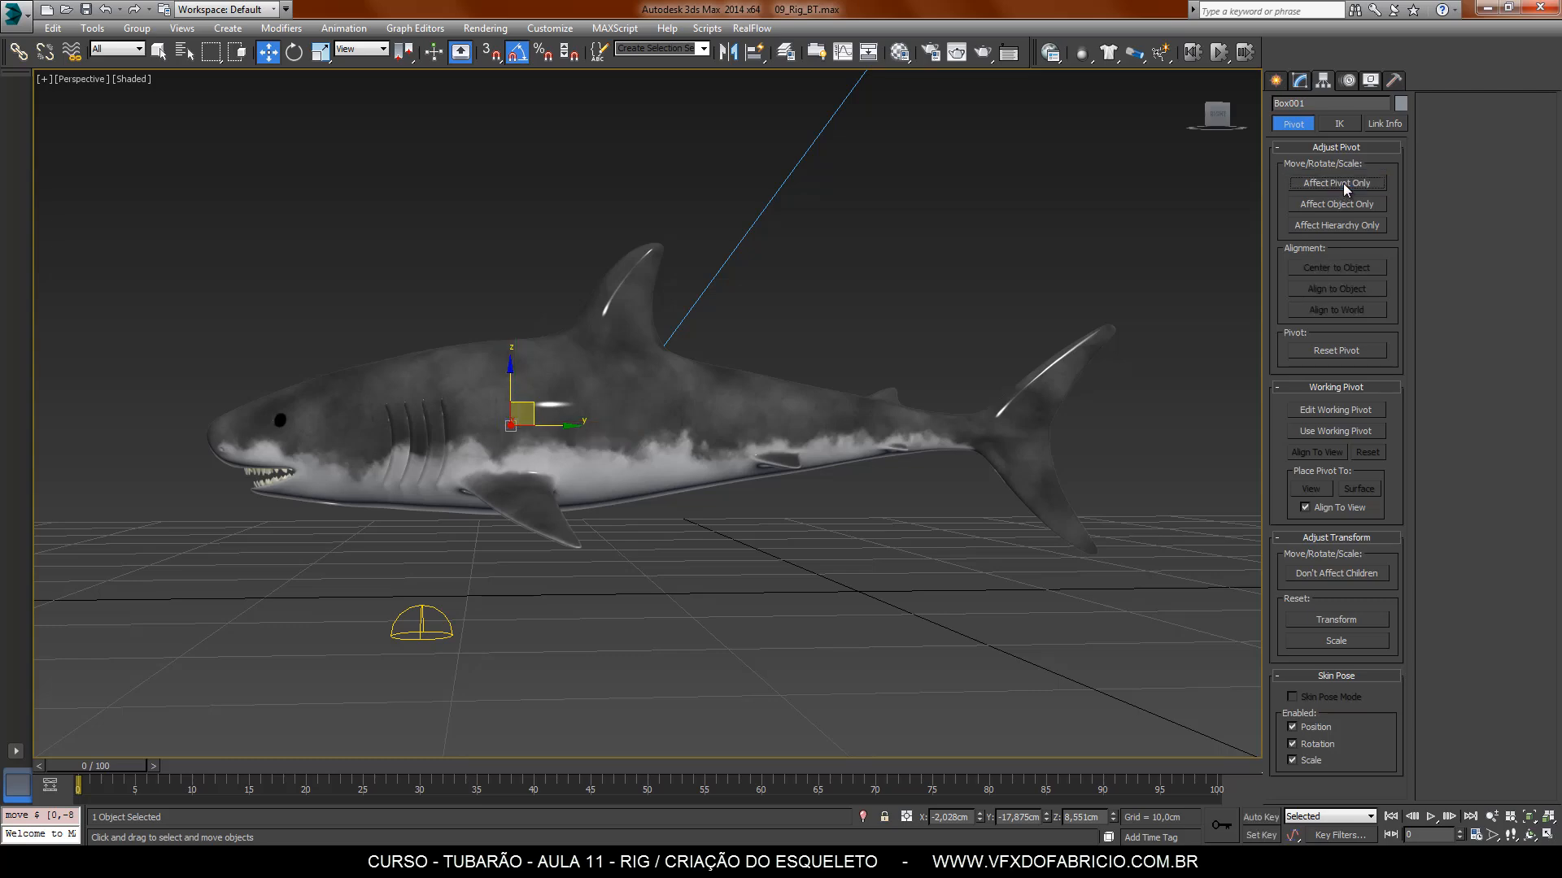
Step: Apply Reset XForm to the selected shark body
middle_click_drag(609, 466, 696, 461, "alt")
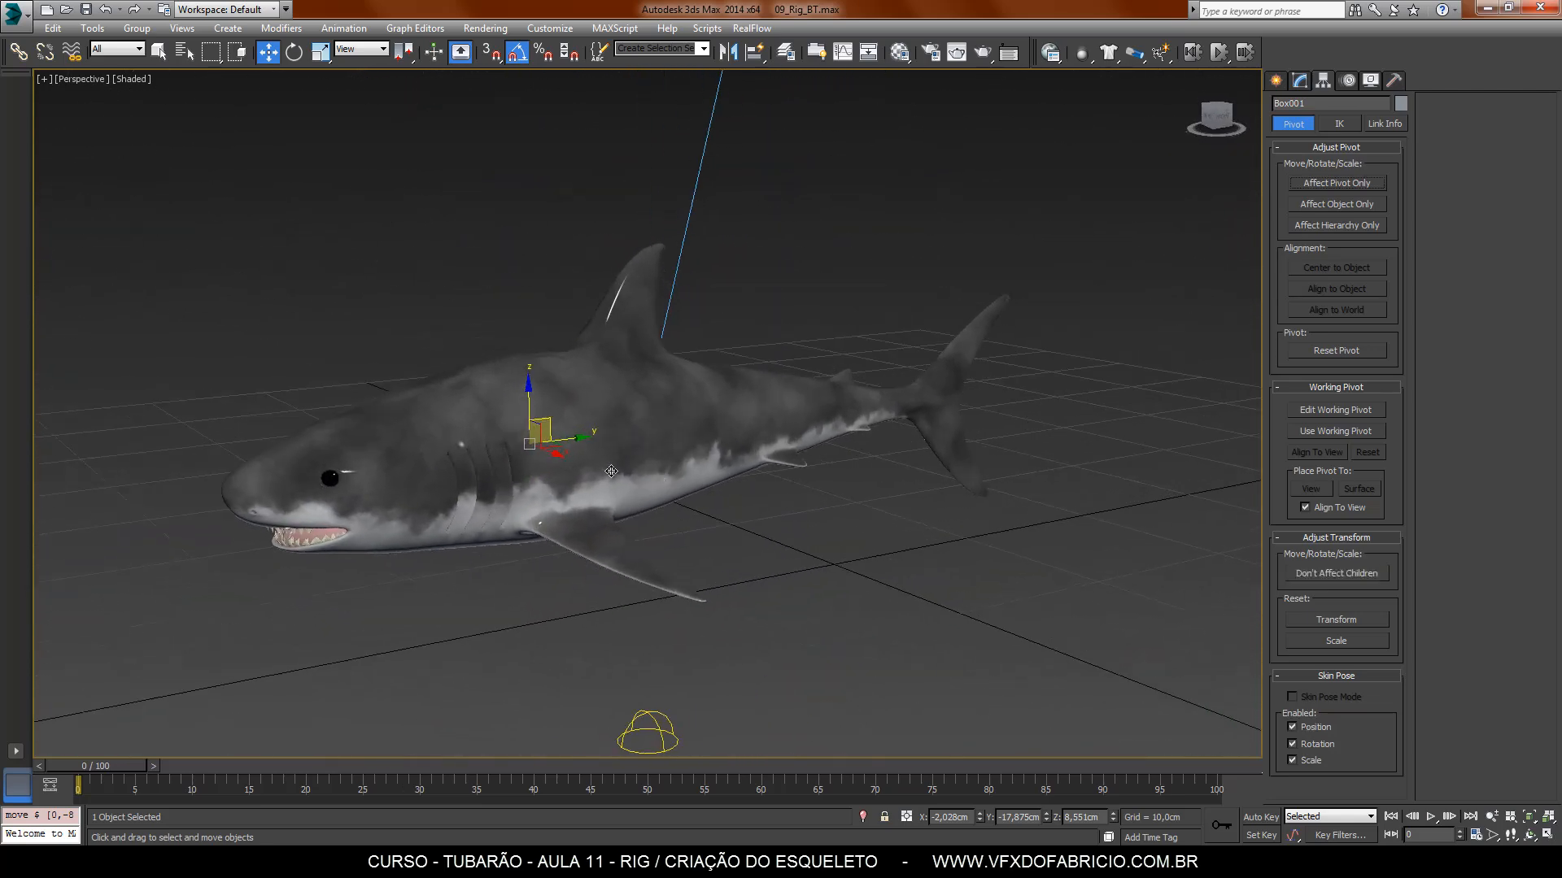
left_click(1394, 81)
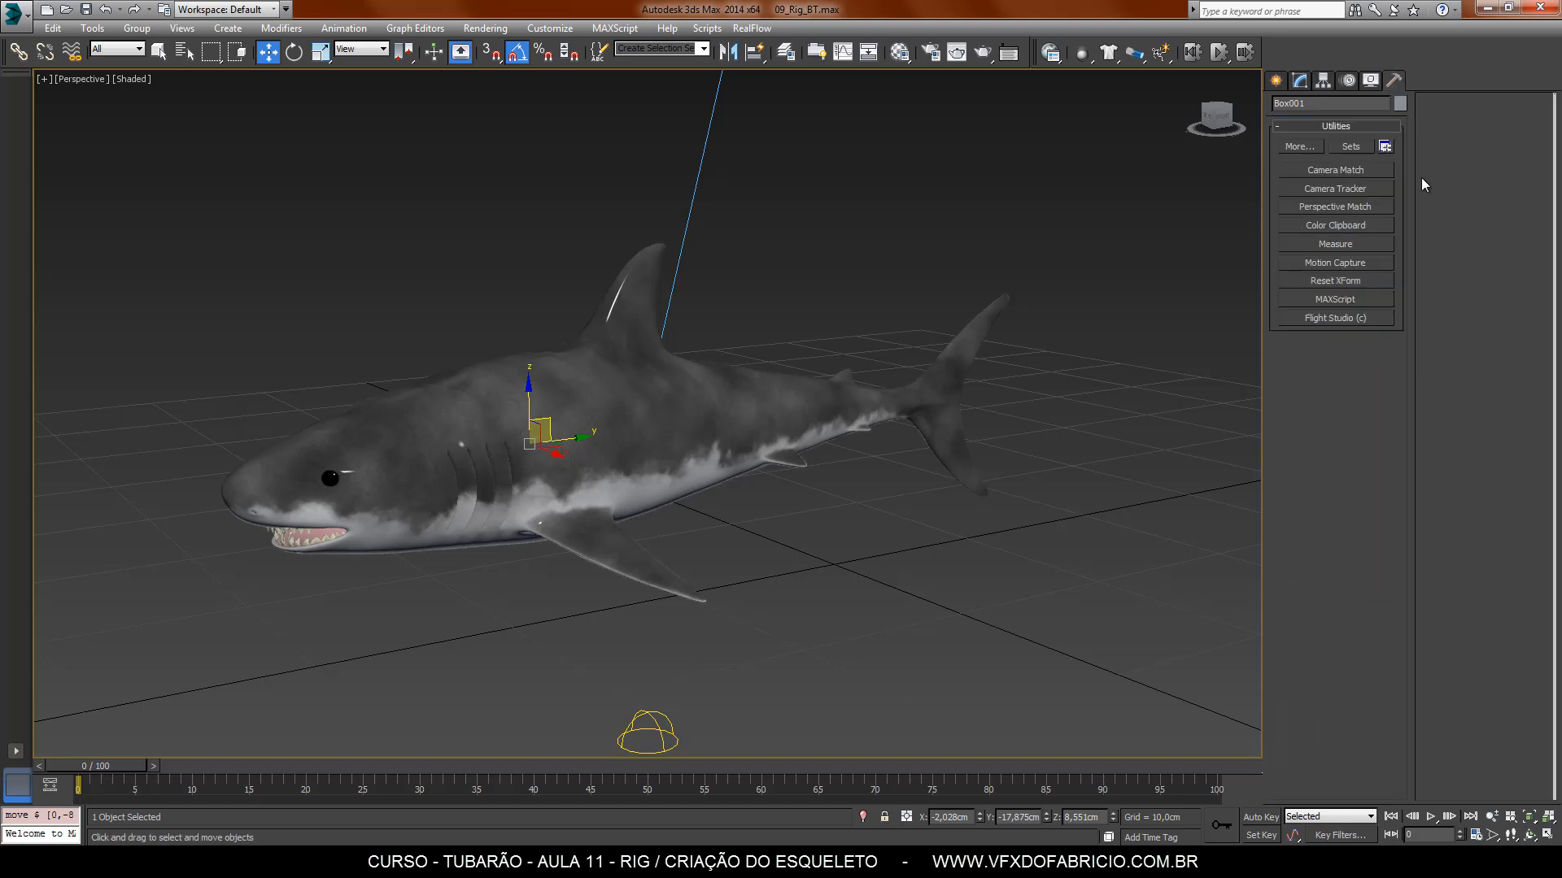
left_click(1335, 280)
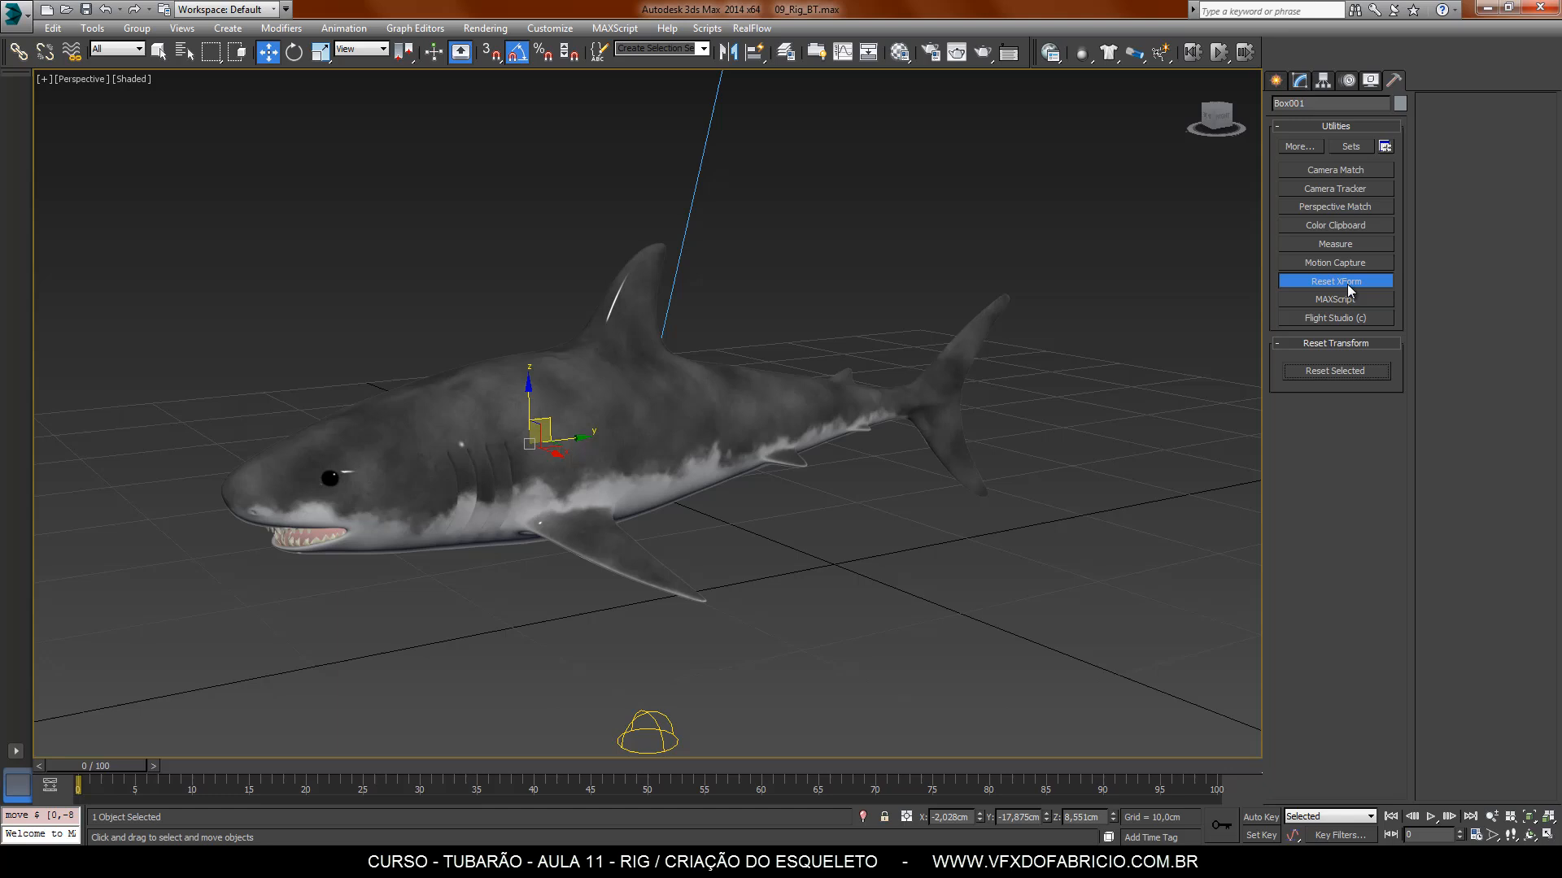
left_click(1334, 371)
Step: Place the XForm modifier below TurboSmooth in the shark's stack and collapse it into the Editable Poly
left_click(1299, 80)
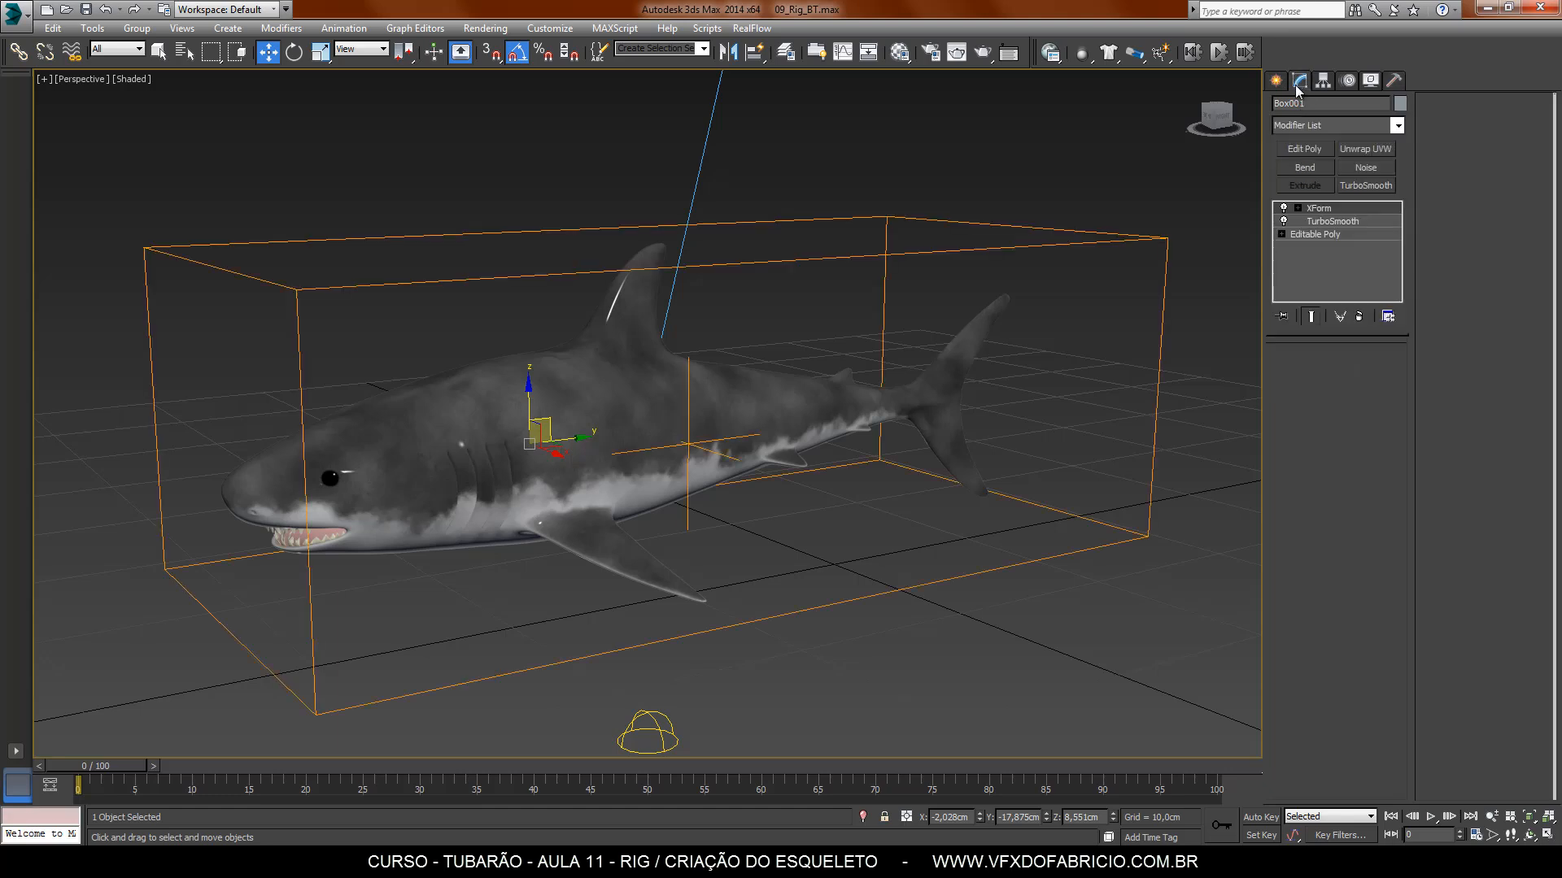
left_click_drag(1326, 210, 1331, 236)
right_click(1328, 219)
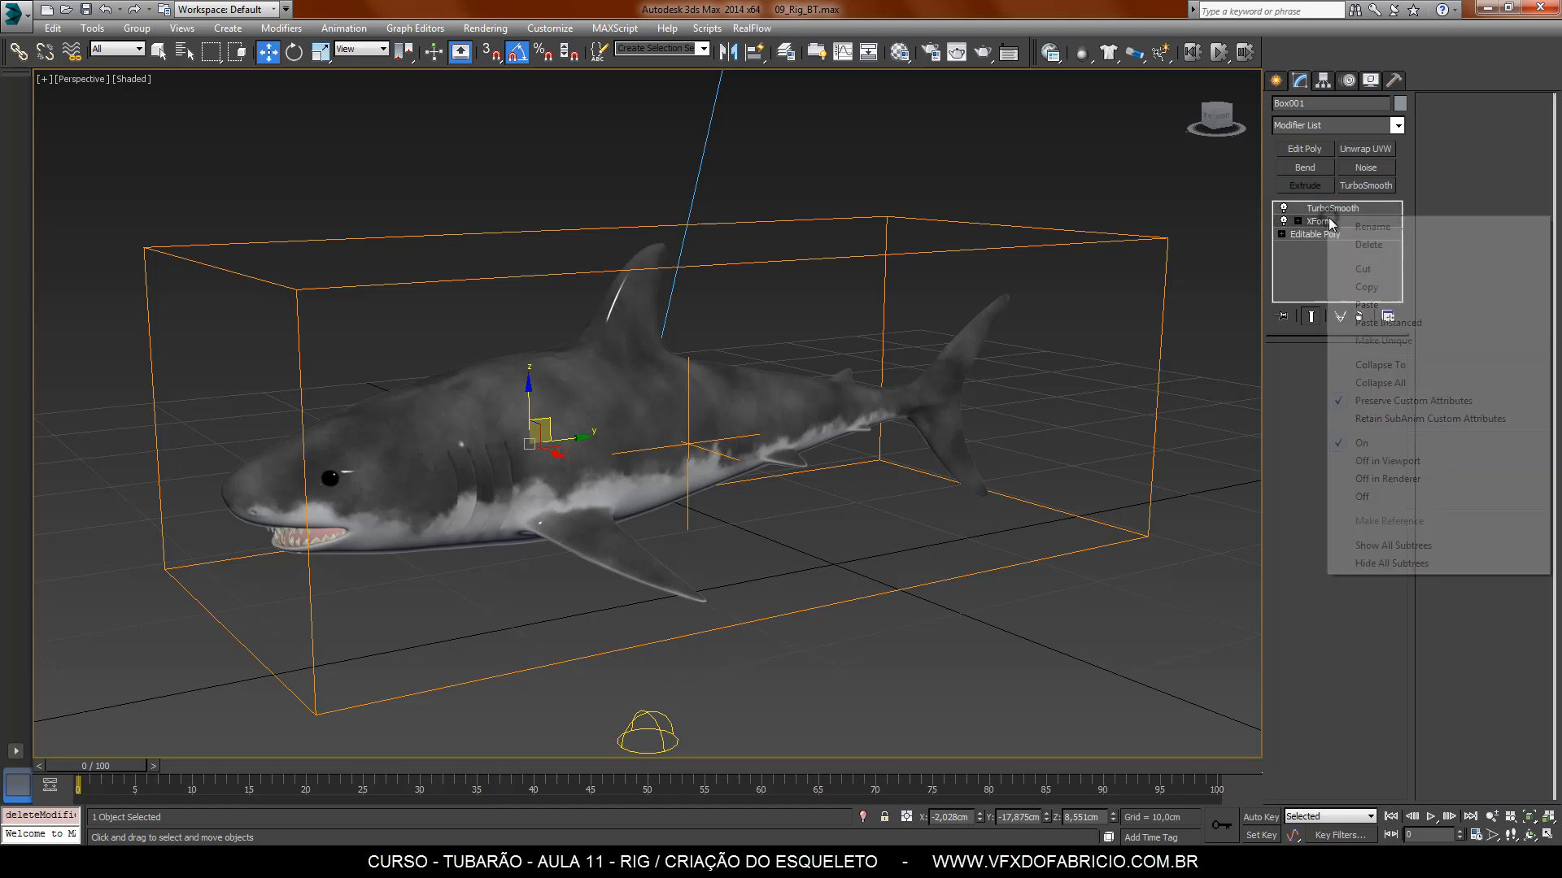
left_click(1386, 367)
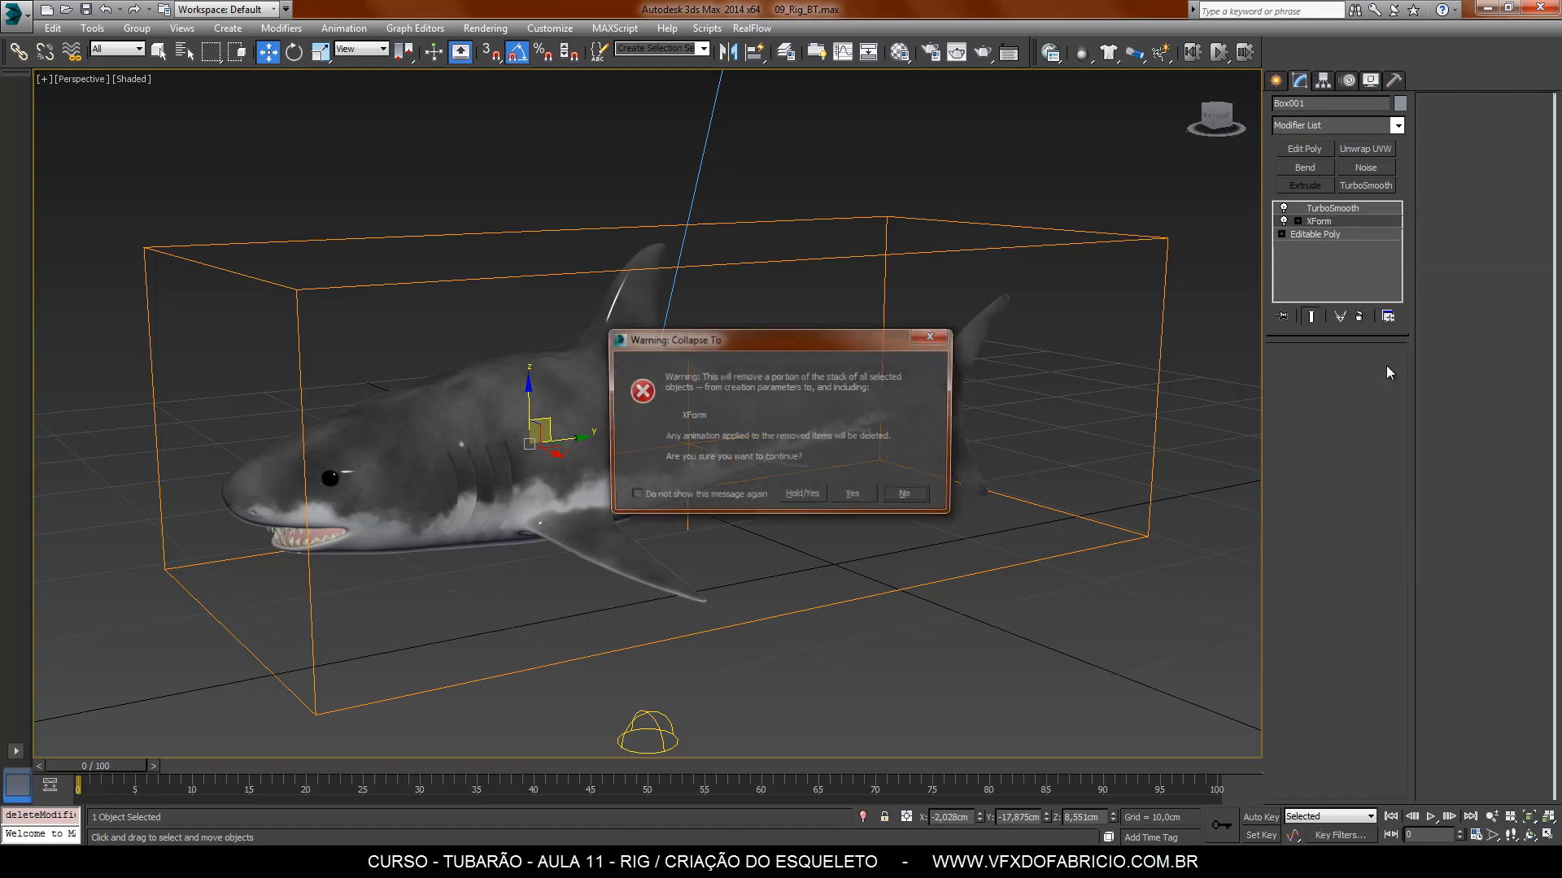
left_click(857, 499)
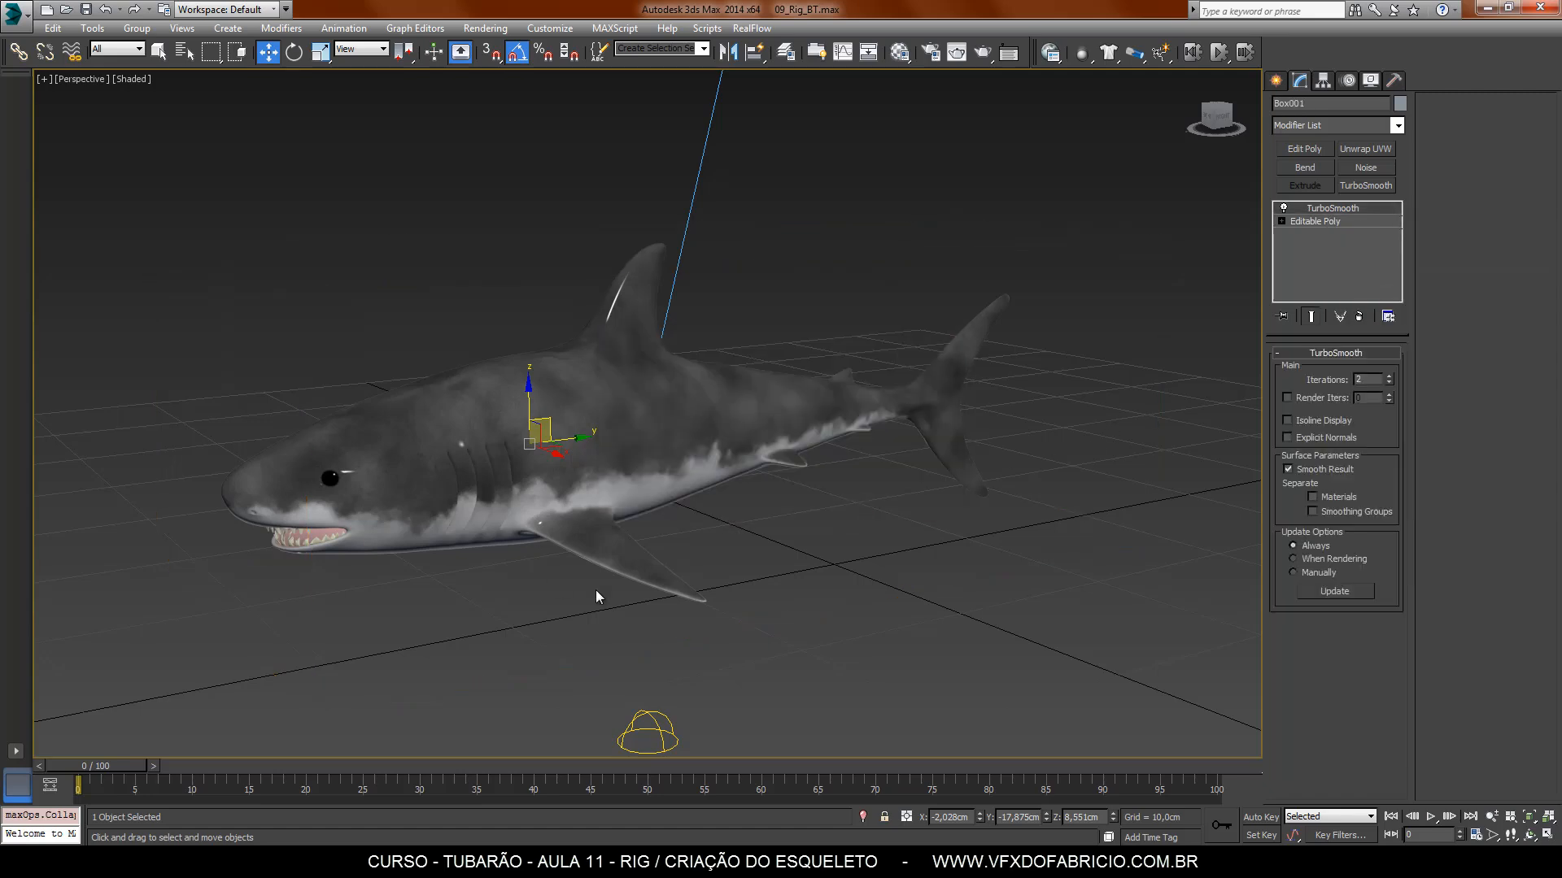
Step: Select both scene lights and hide them
middle_click_drag(734, 561, 823, 547, "alt")
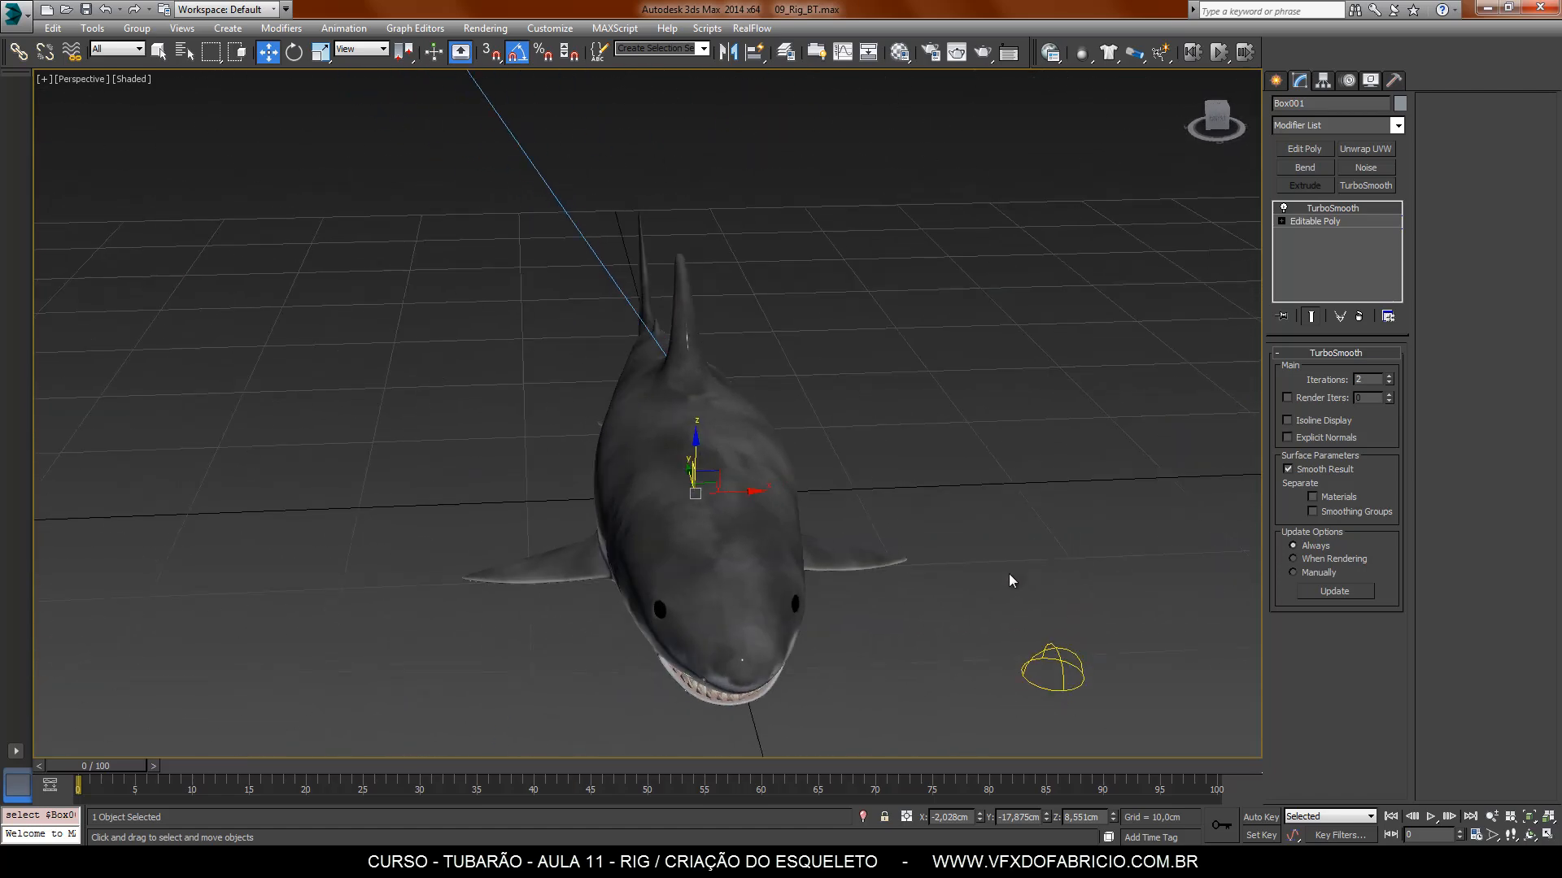
left_click_drag(1013, 579, 1142, 758)
left_click(568, 221, "ctrl")
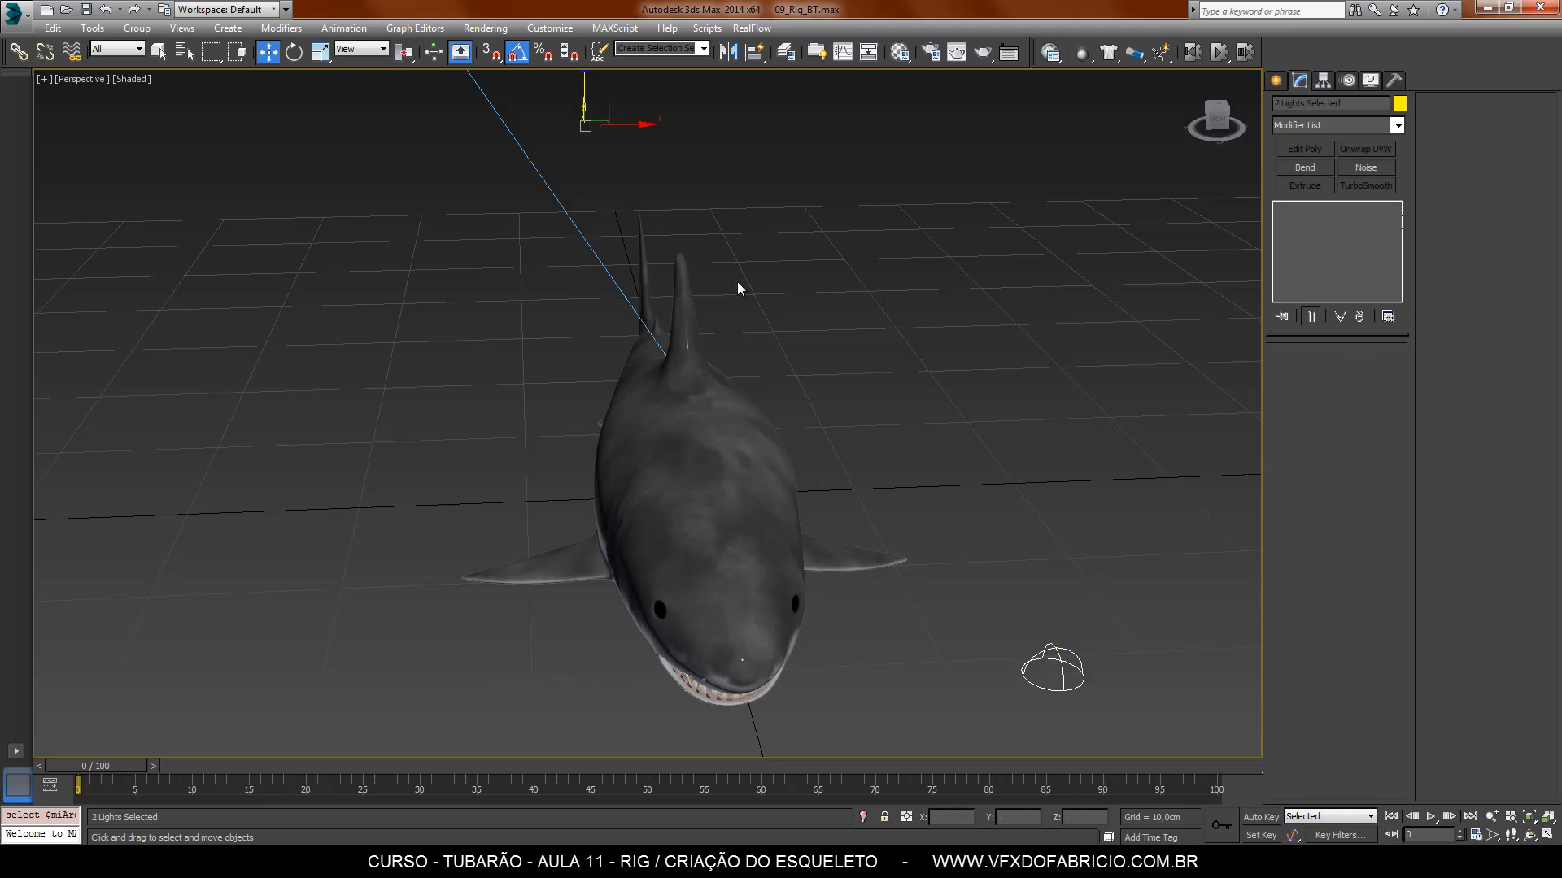
scroll(737, 282, "up", 2)
scroll(714, 280, "down", 6)
middle_click_drag(756, 260, 763, 463)
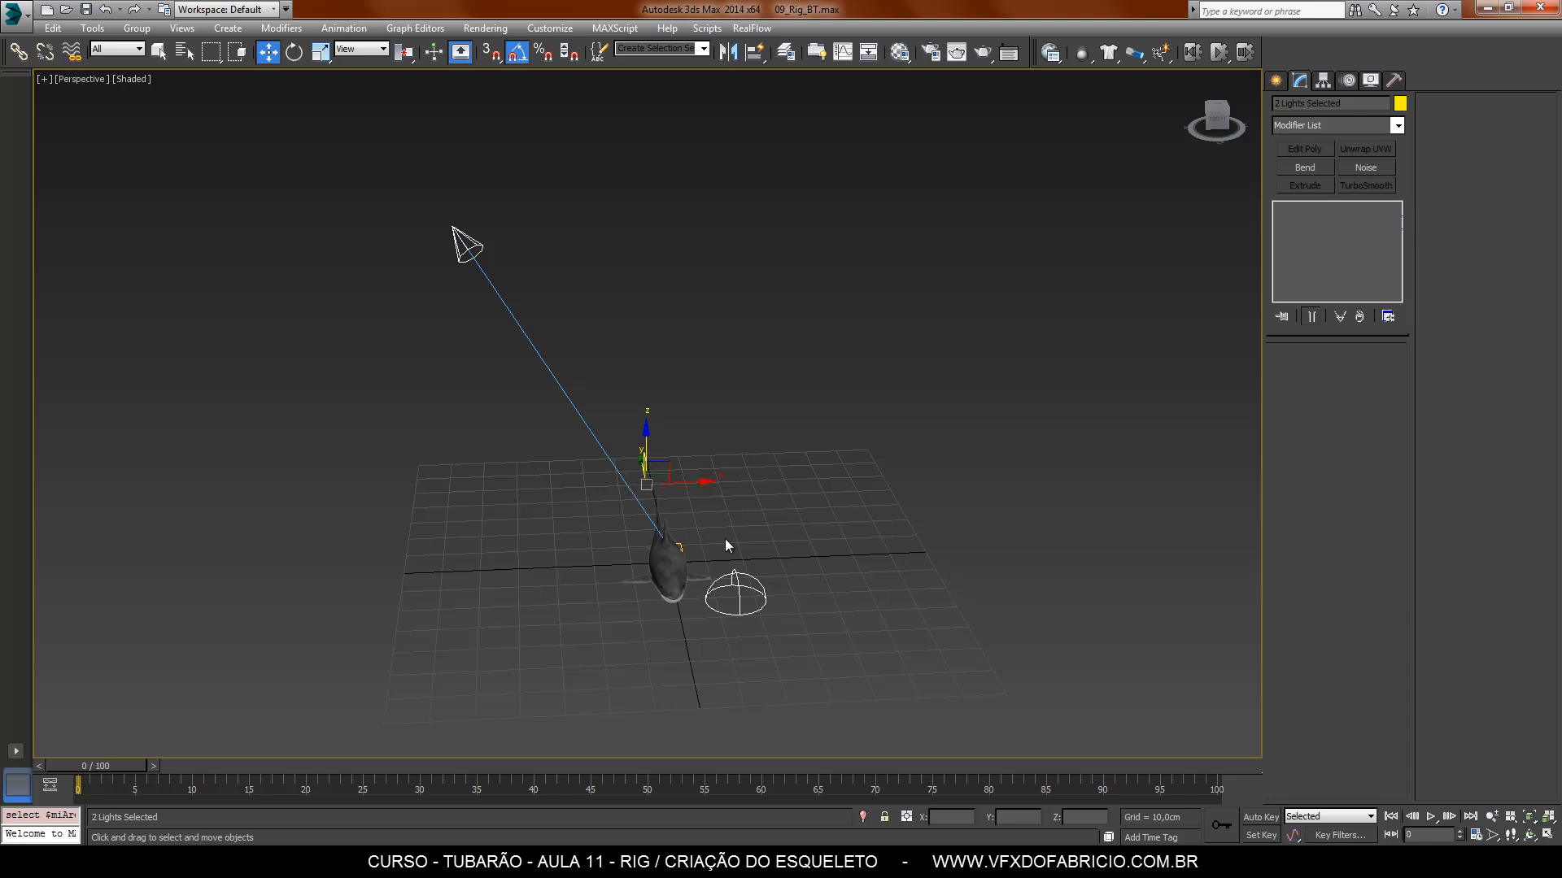
right_click(618, 474)
left_click(693, 411)
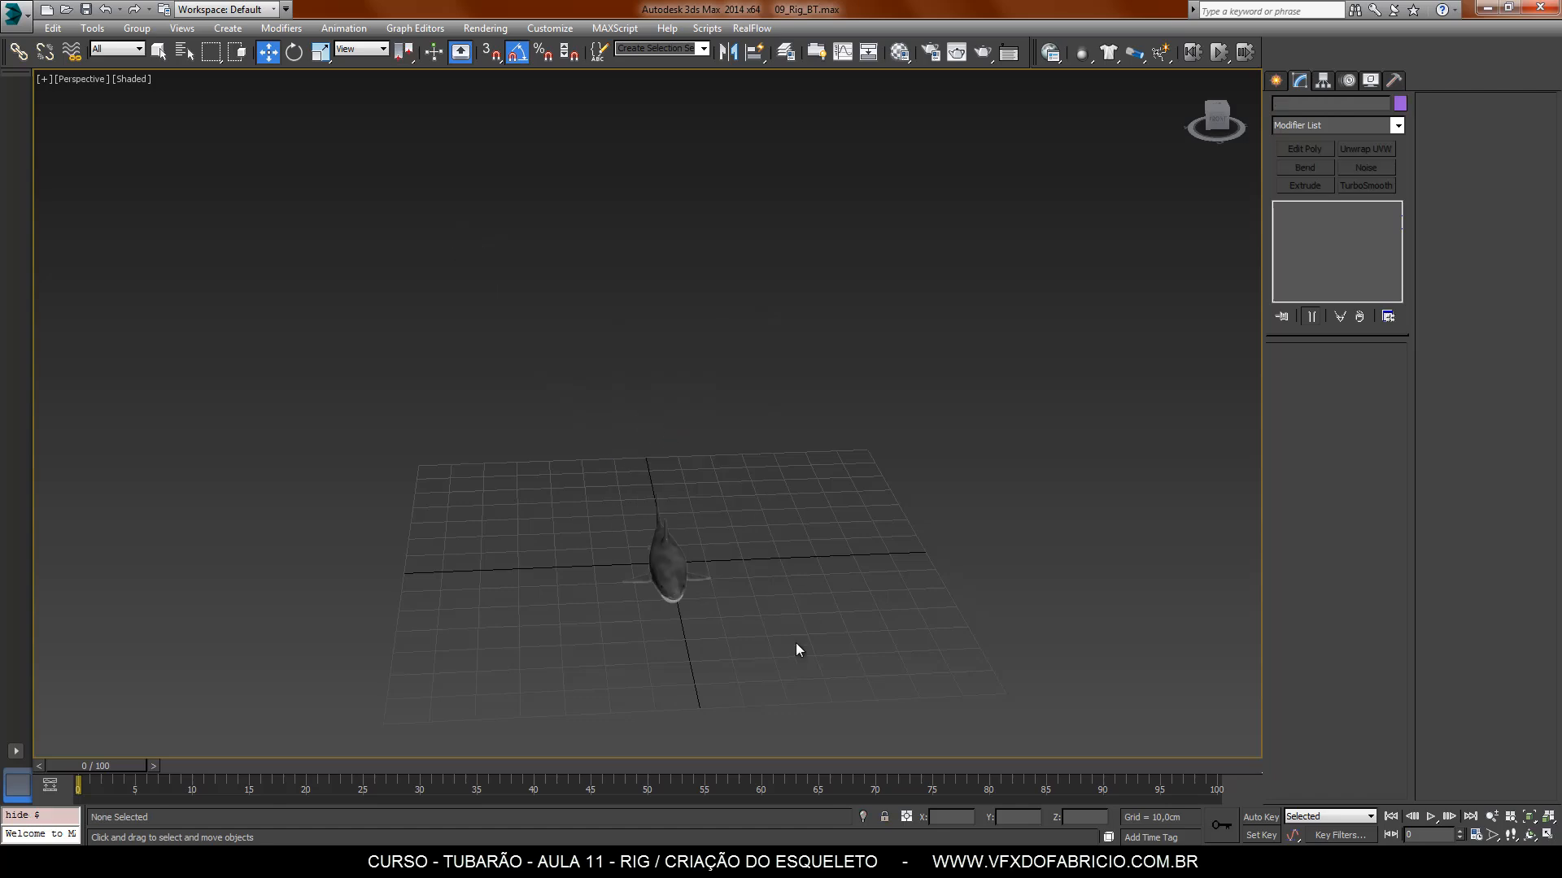
Step: Create a CATParent helper on the grid beside the shark's pectoral fin with no preset rig
left_click(682, 579)
middle_click_drag(681, 579, 648, 280, "alt")
middle_click_drag(867, 542, 961, 488, "alt")
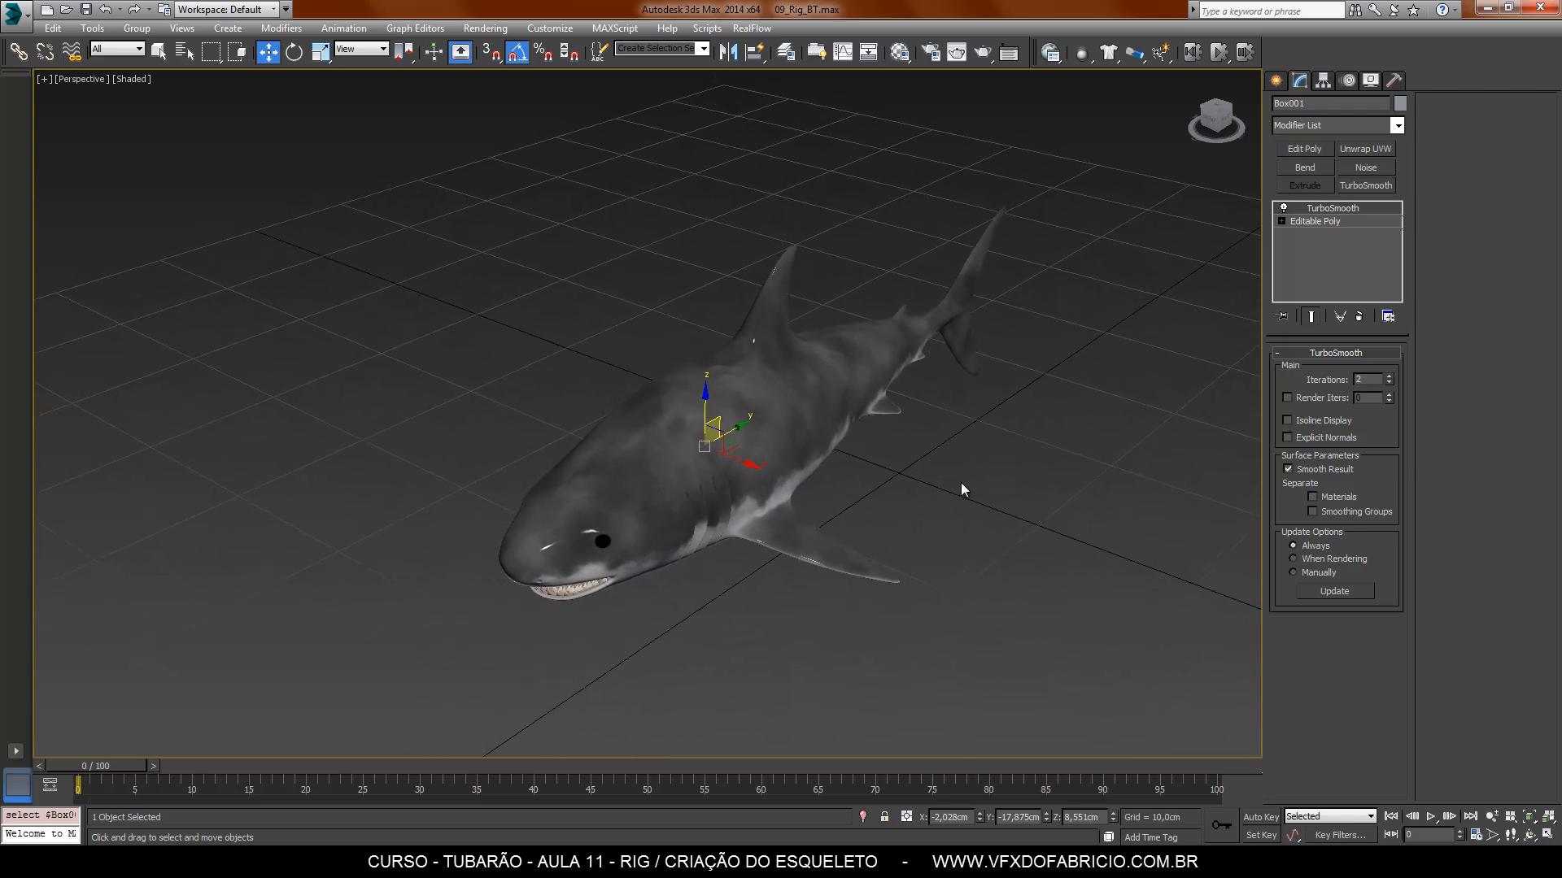
left_click(962, 487)
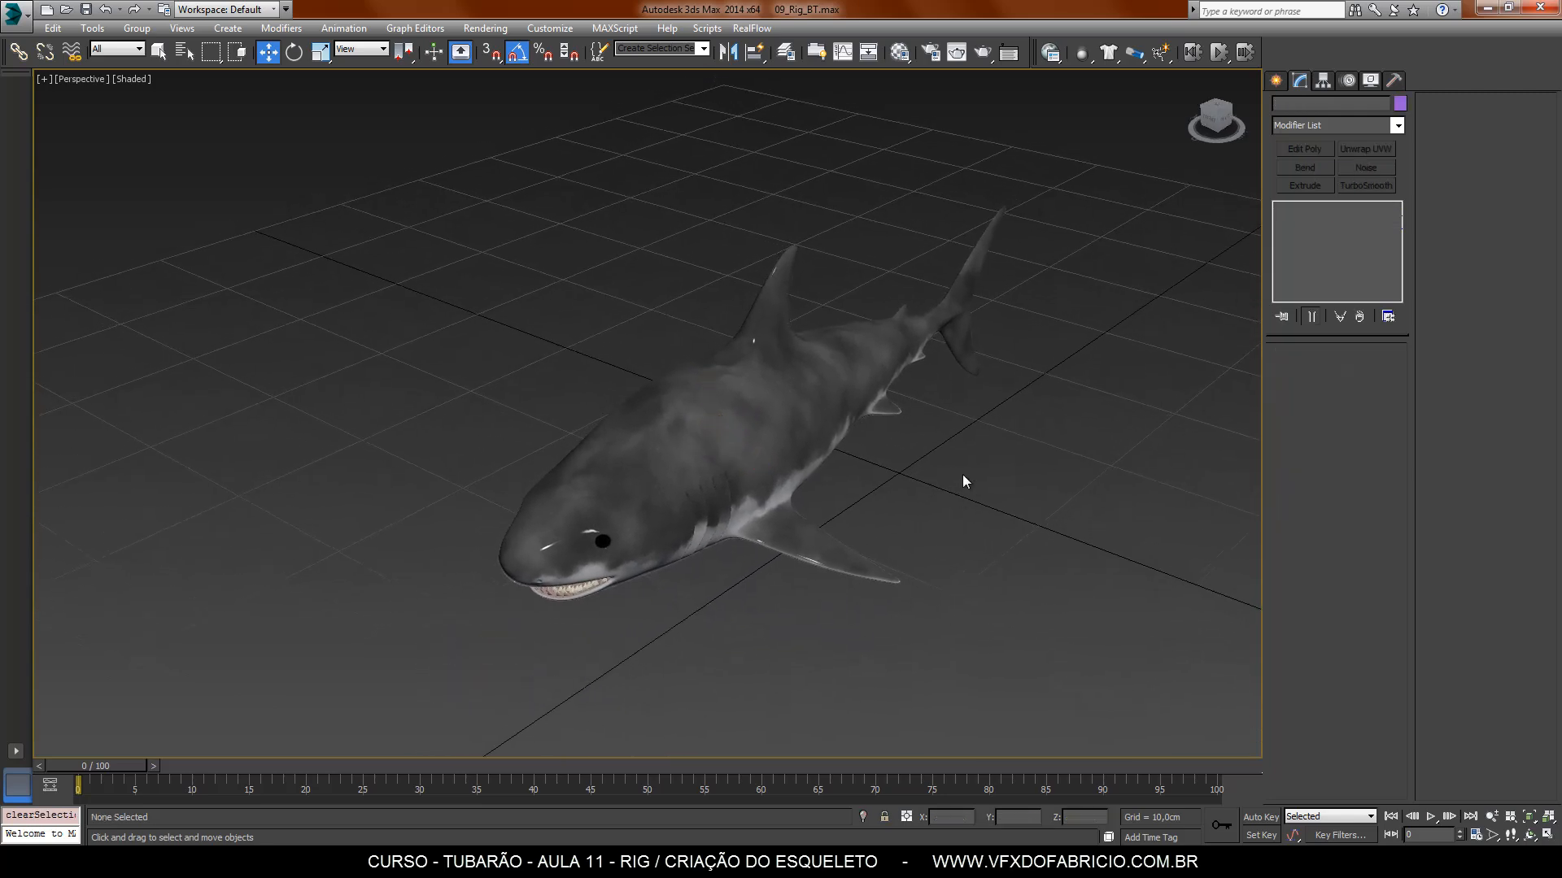
left_click(1275, 81)
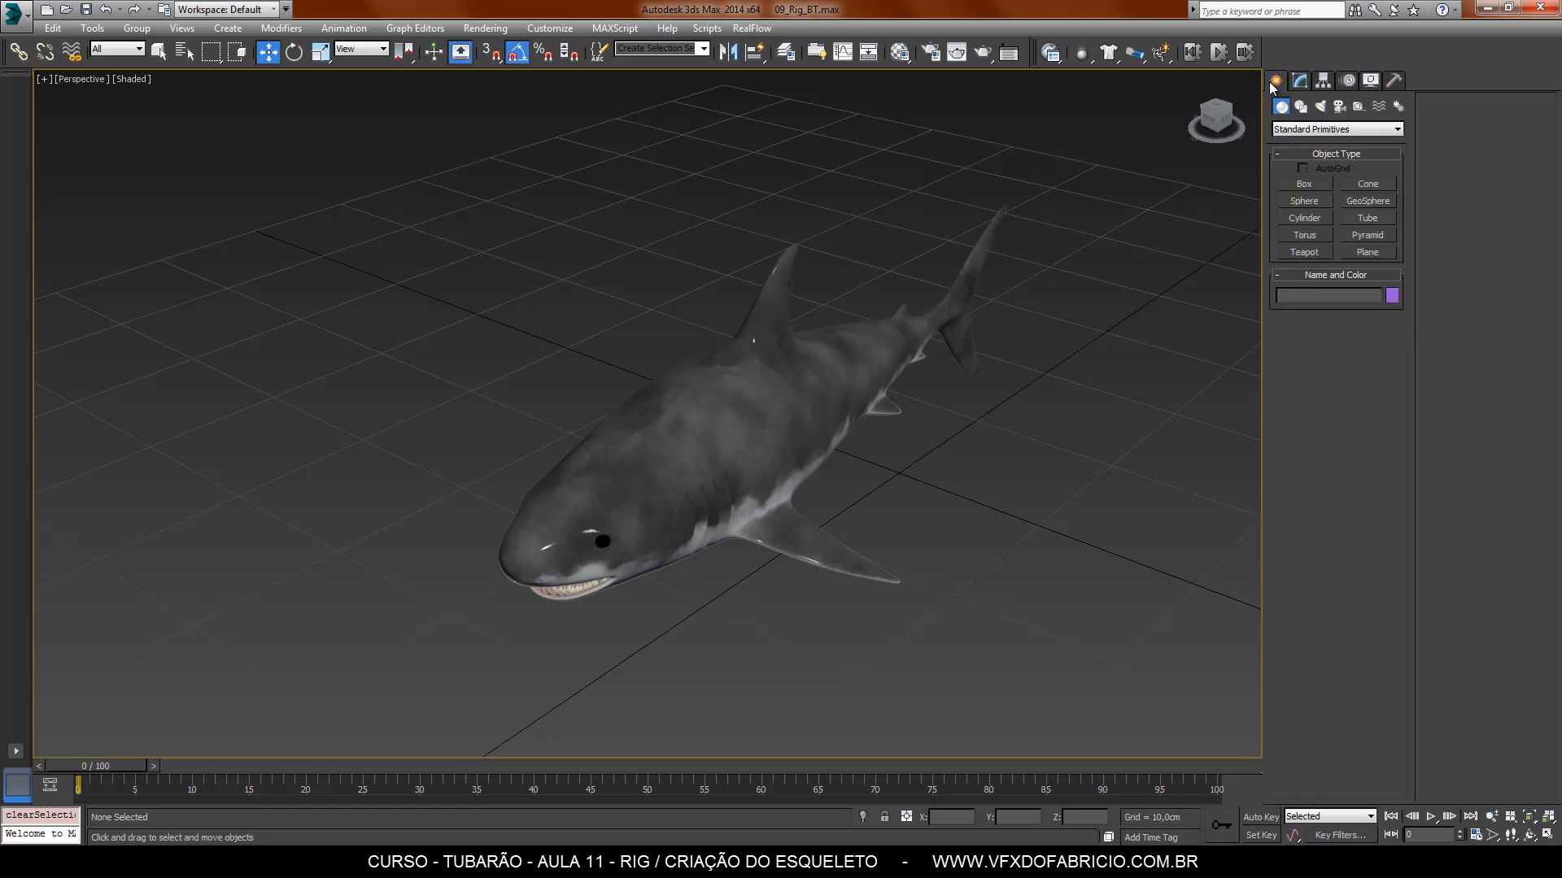
left_click(1360, 106)
left_click(1357, 127)
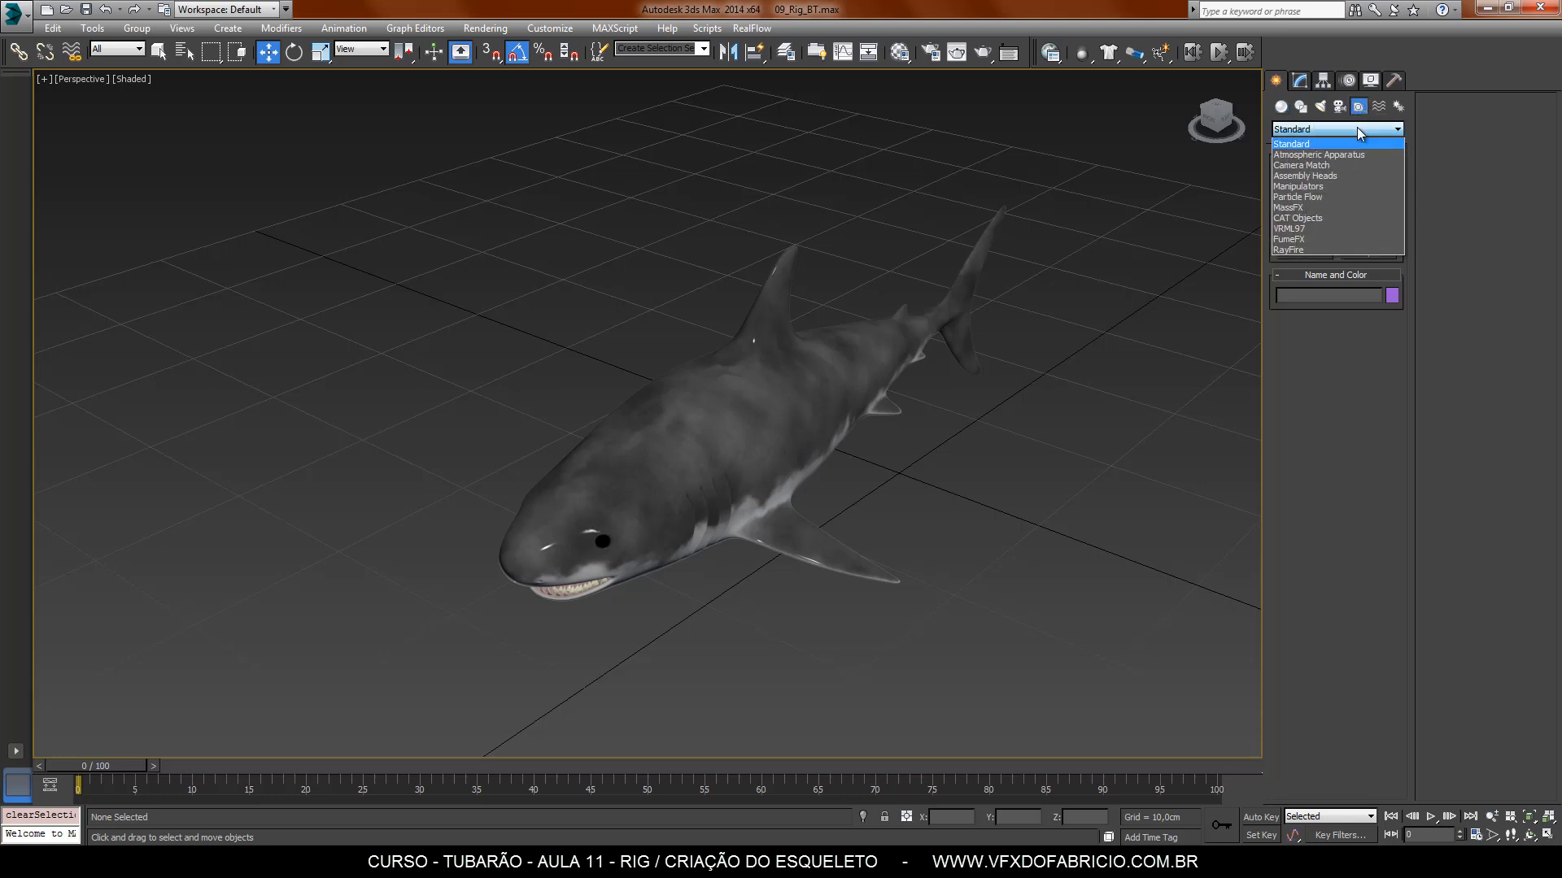
left_click(1323, 218)
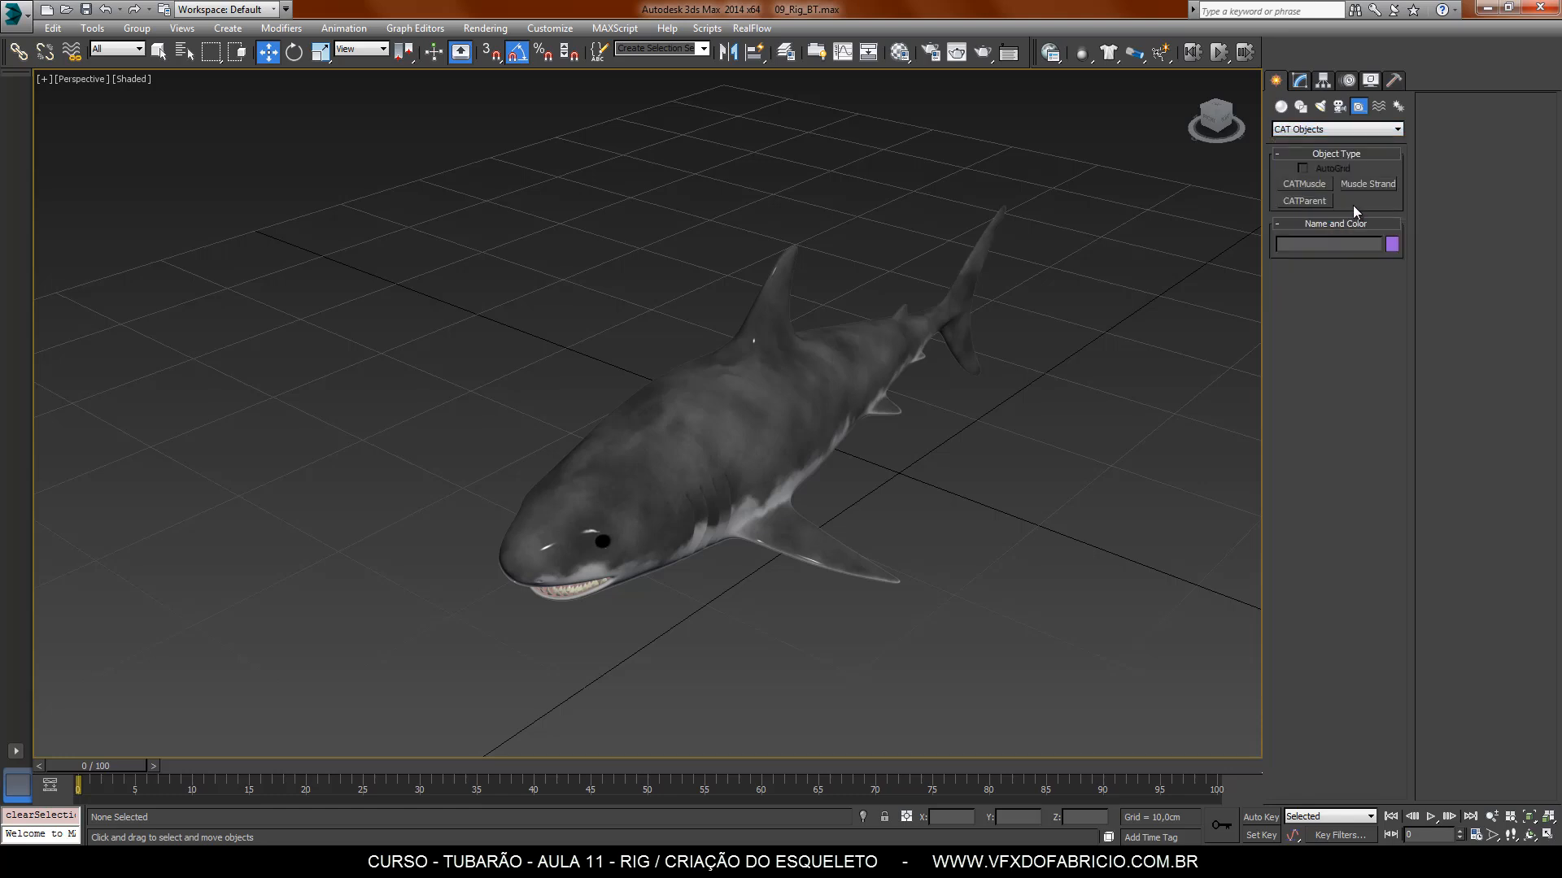
left_click(1305, 201)
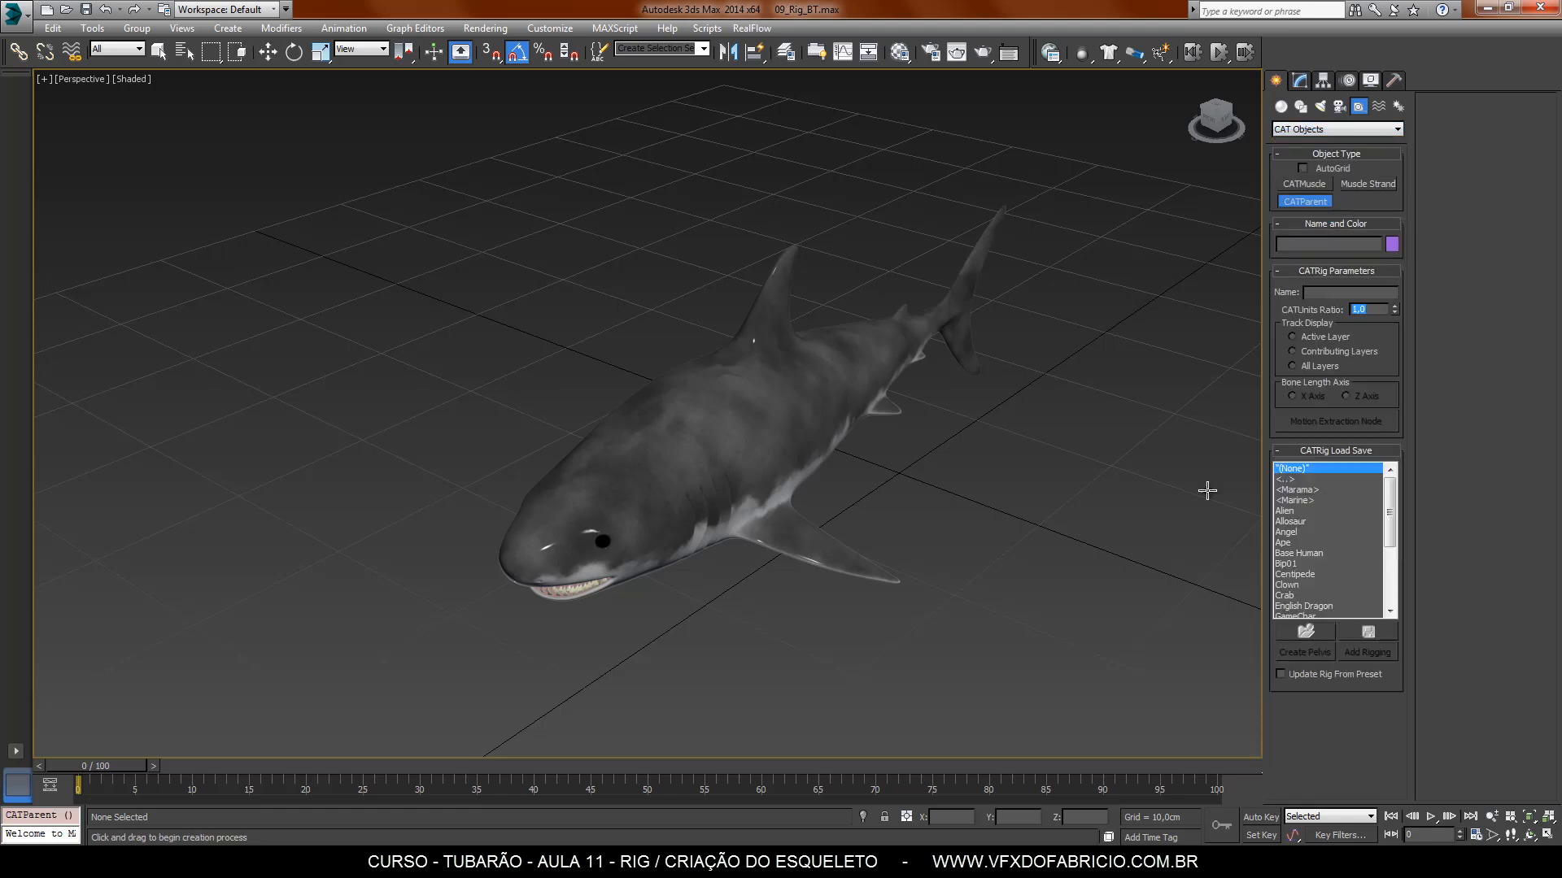
left_click_drag(888, 597, 1150, 739)
mouse_move(1395, 504)
left_mouse_down()
mouse_move(1396, 567)
mouse_move(1403, 498)
left_mouse_up()
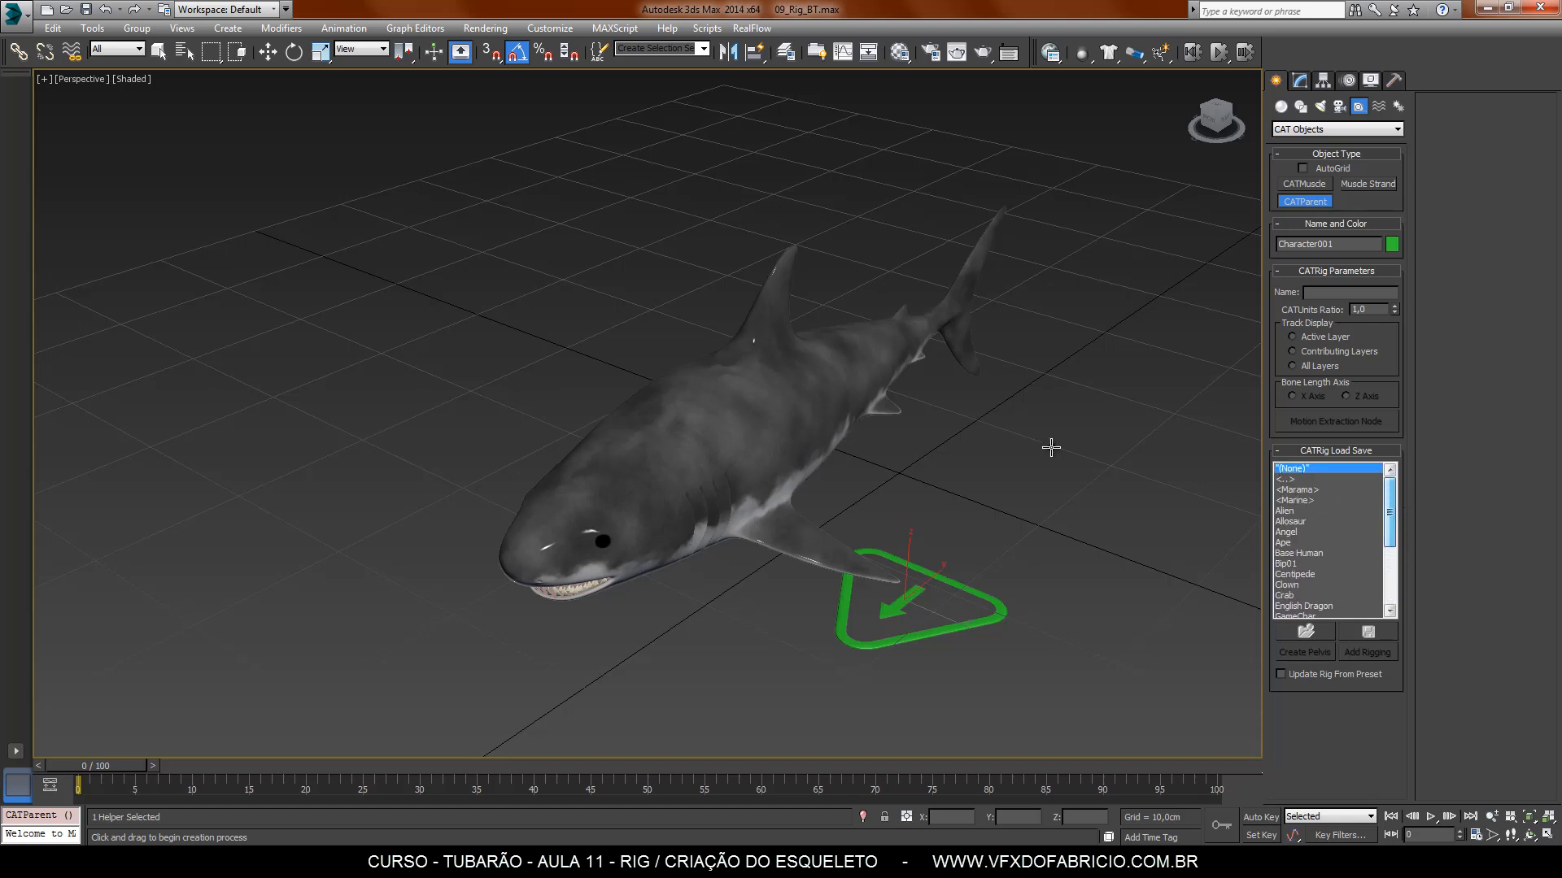
Step: Center the CATParent at X 0 cm and move it forward to about Y -17.5 cm, beneath the shark's pectoral fins
key("w")
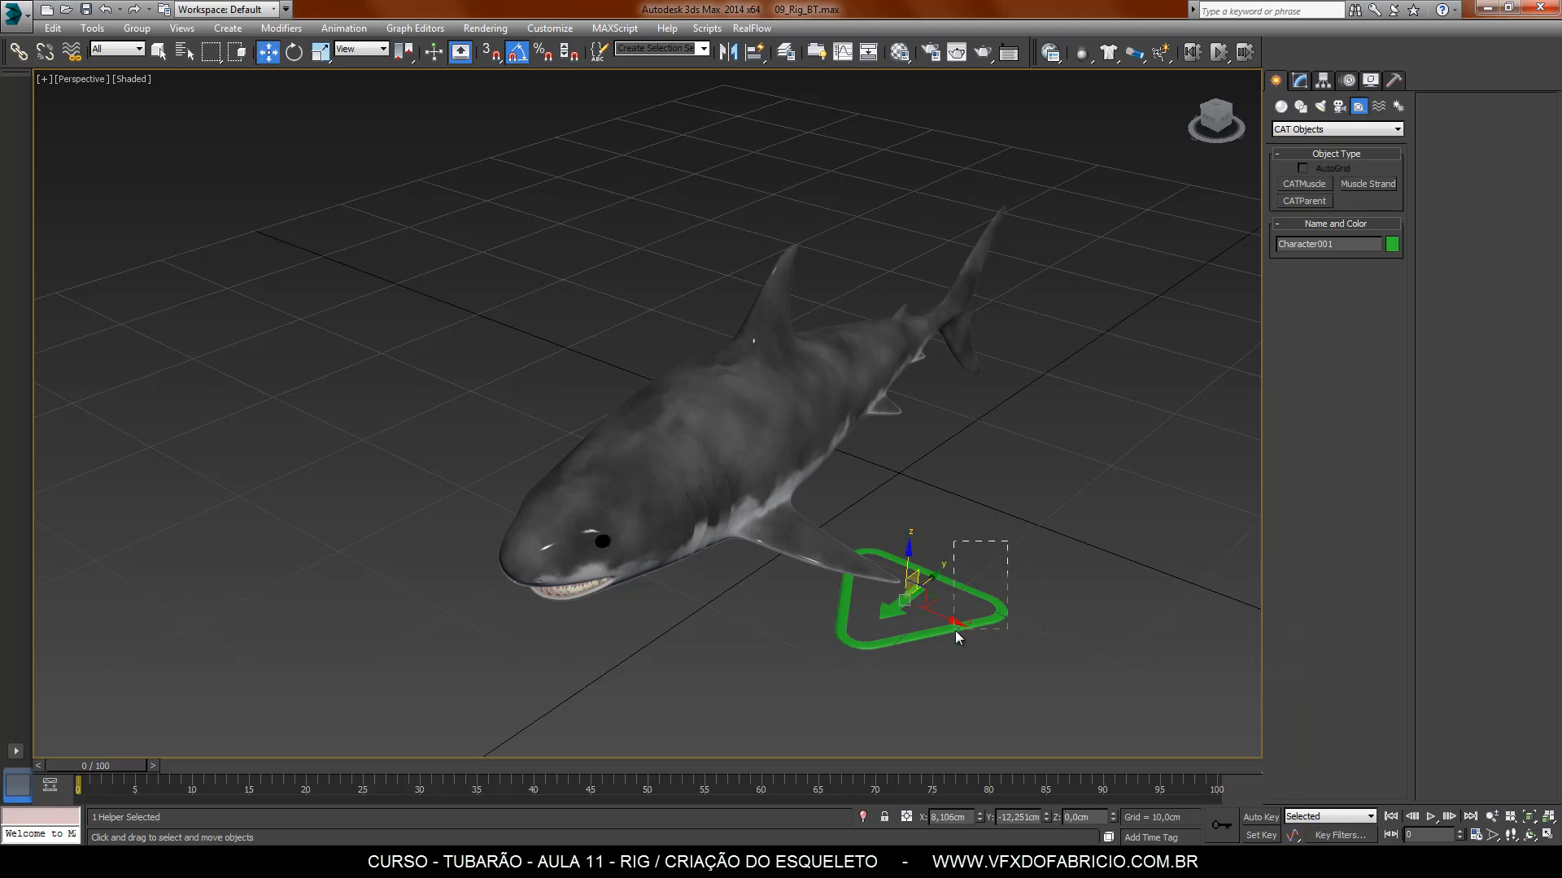
left_click_drag(956, 633, 956, 634)
right_click(980, 817)
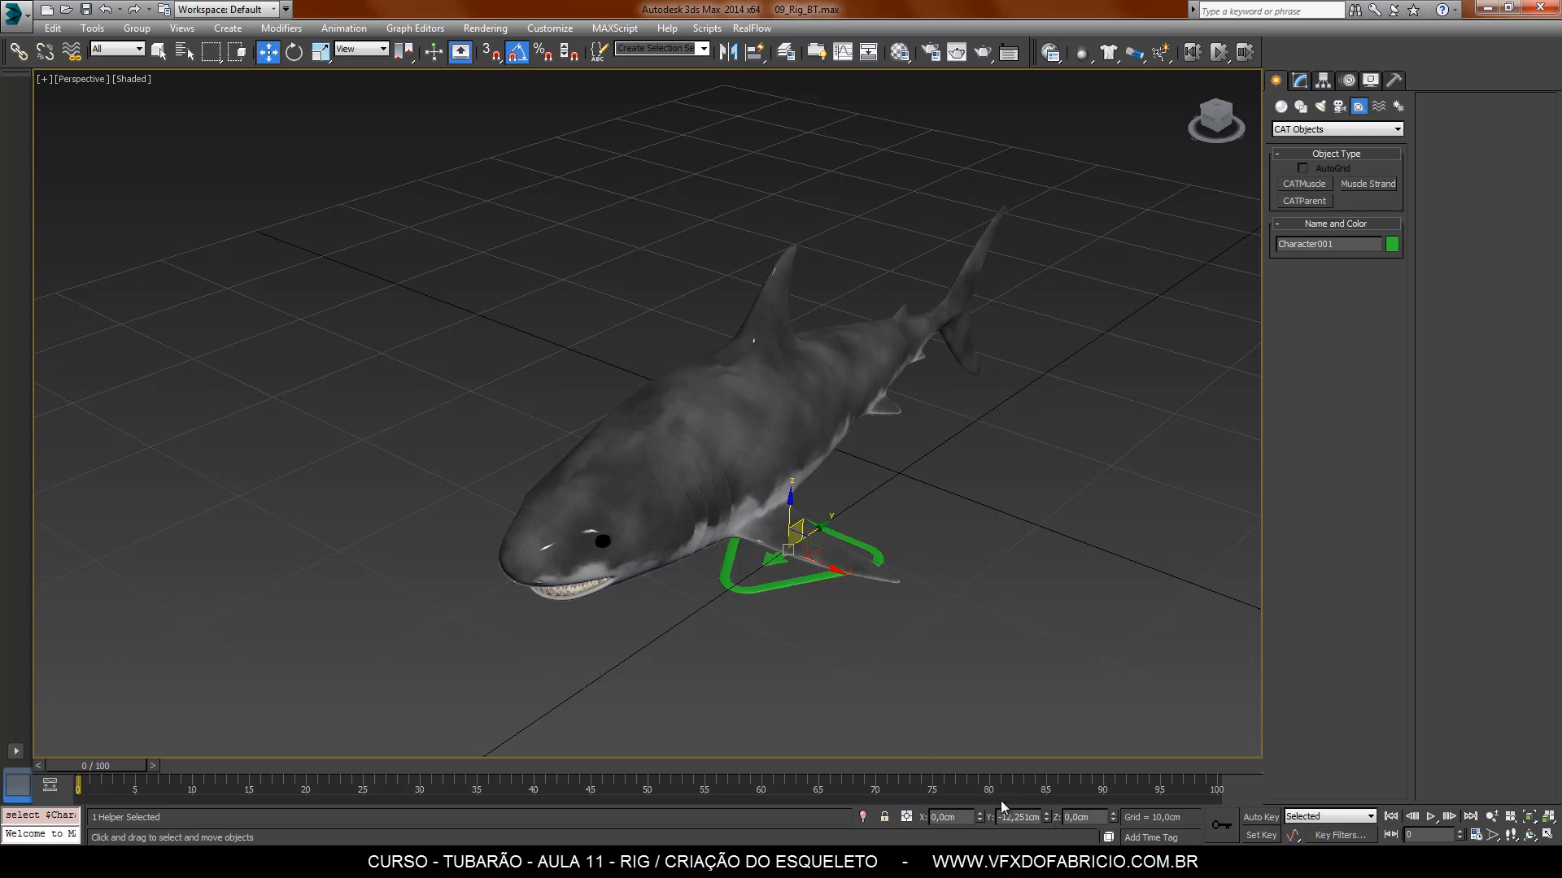
middle_click_drag(784, 654, 1001, 605, "alt")
left_click_drag(736, 556, 798, 556)
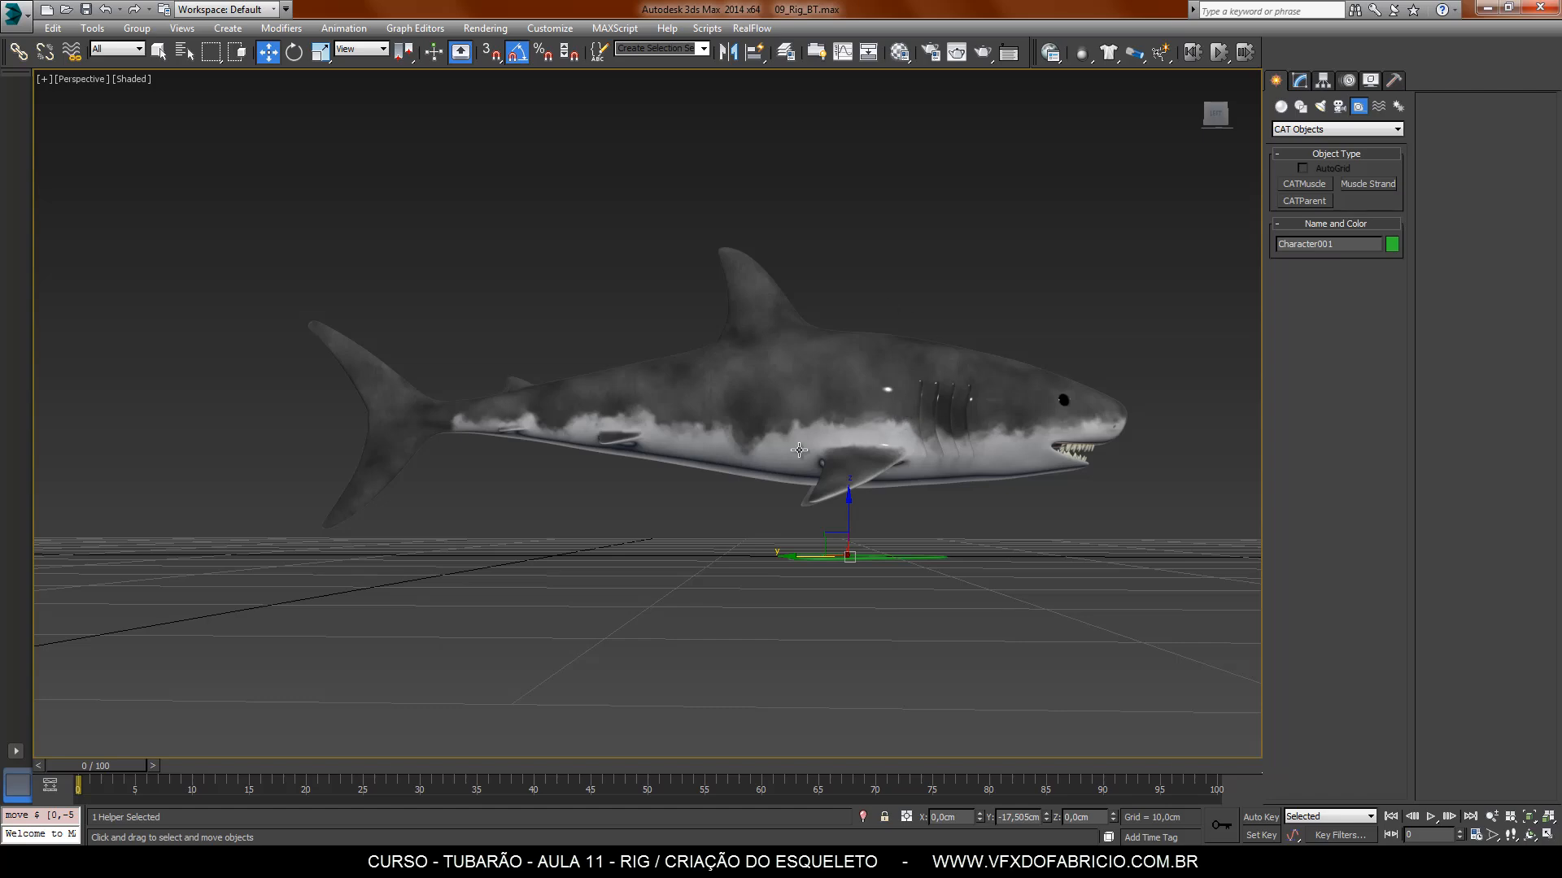
middle_click_drag(908, 506, 832, 523, "alt")
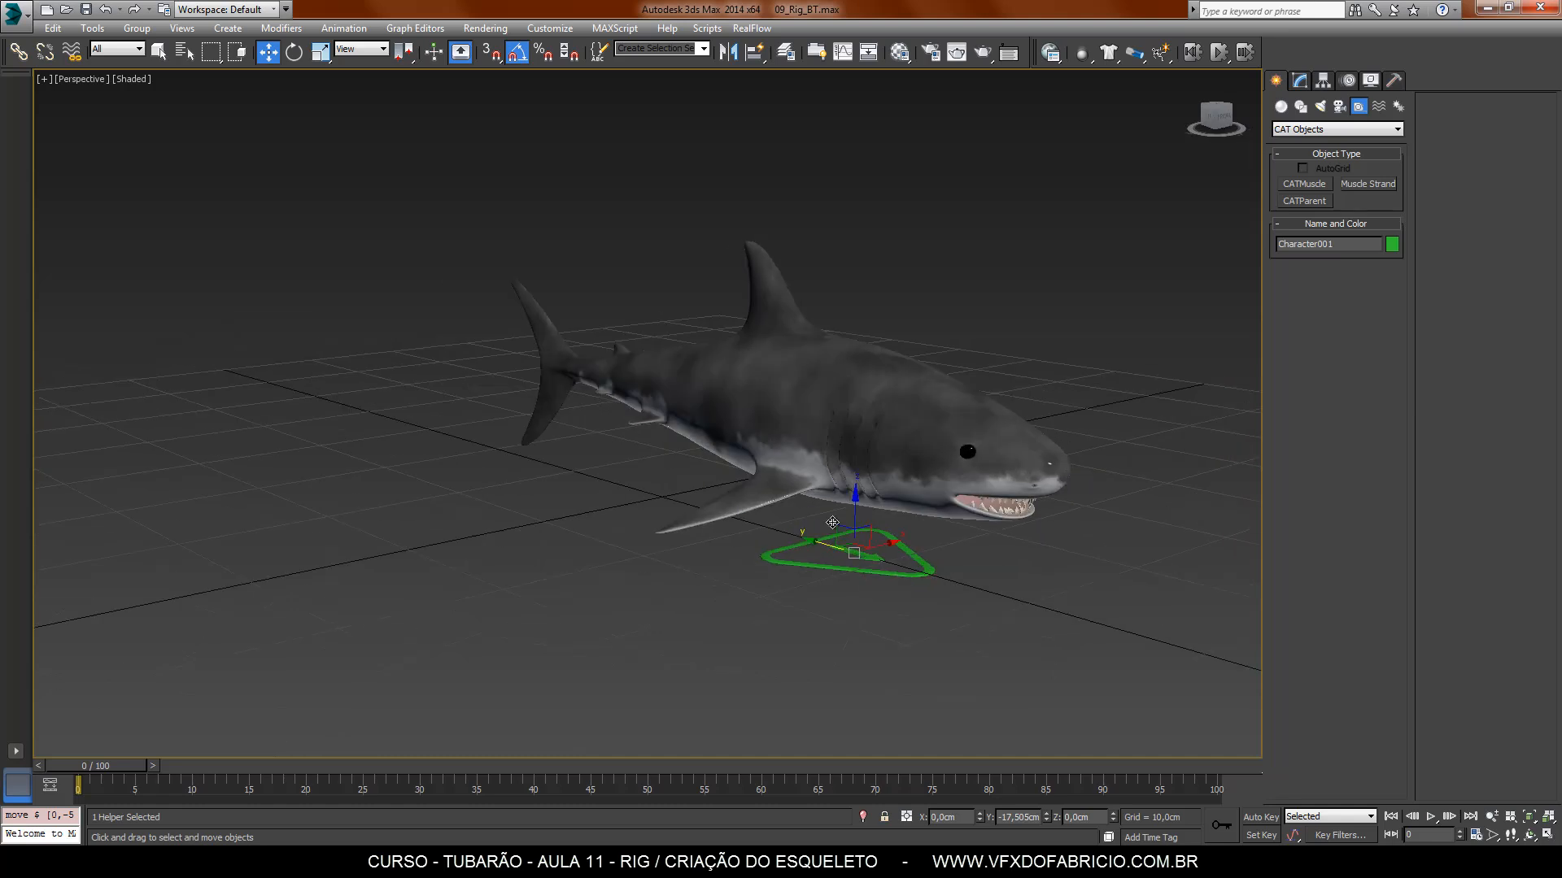
Step: Create a pelvis hub from the CATParent and switch the viewport to wireframe display
left_click(928, 568)
left_click(1300, 81)
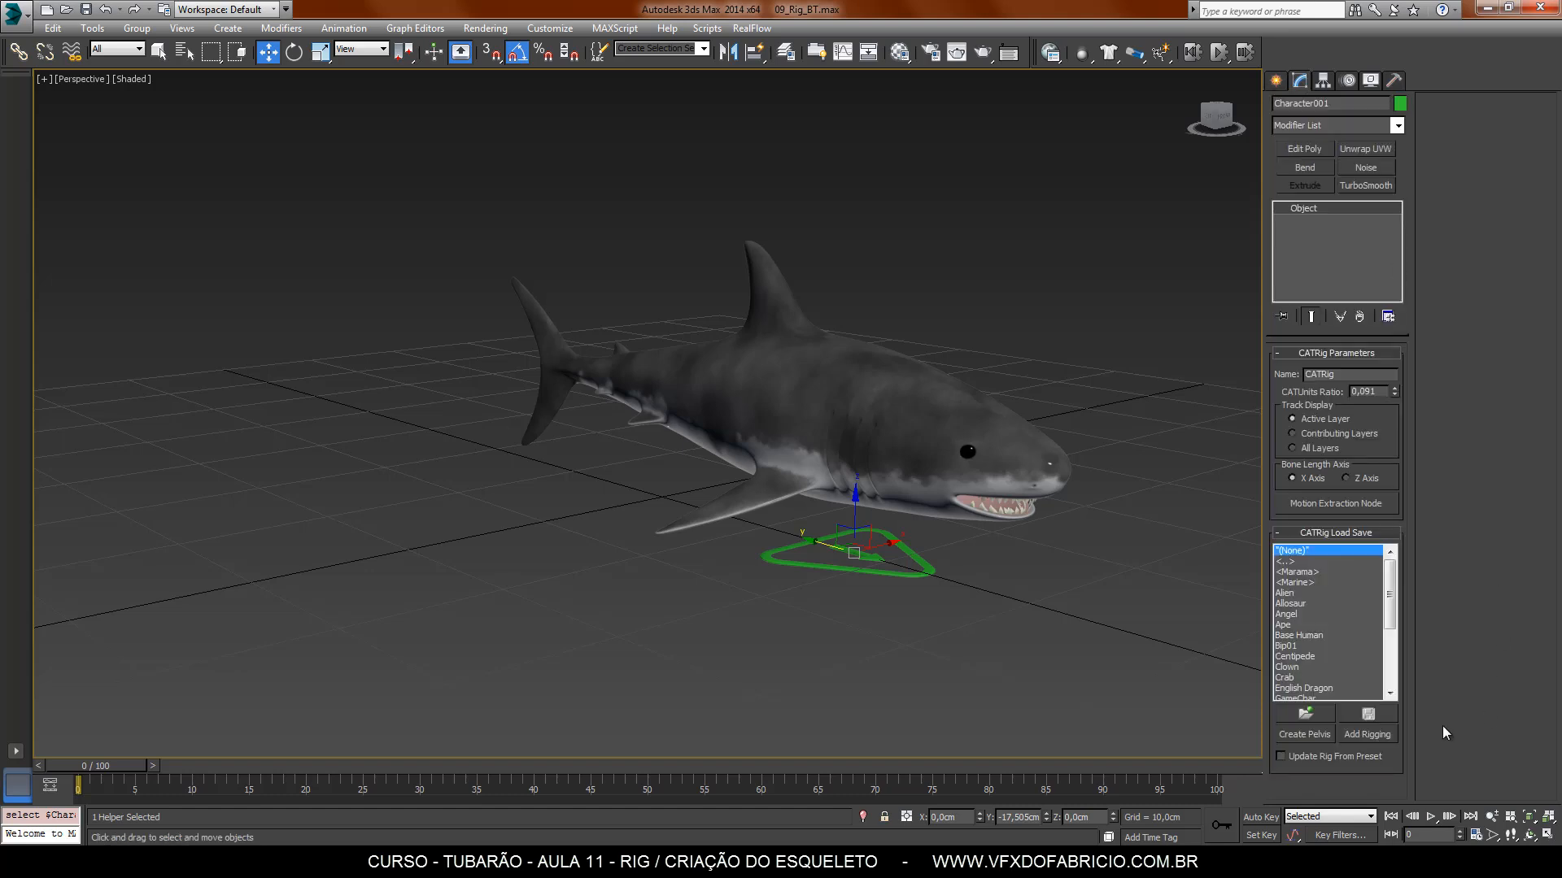
left_click(1305, 734)
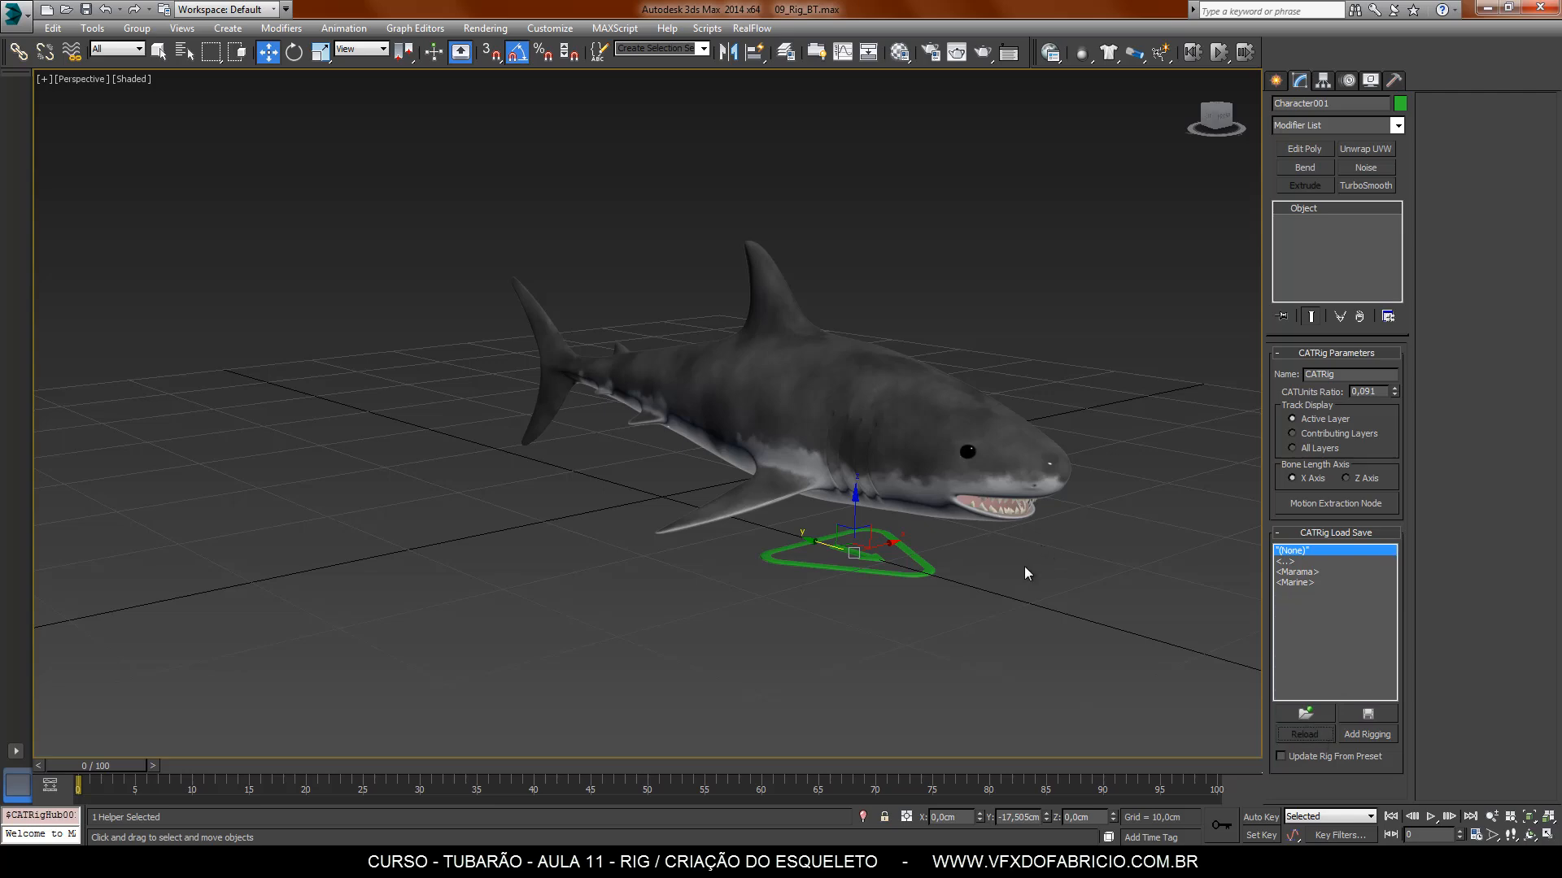
key("F3")
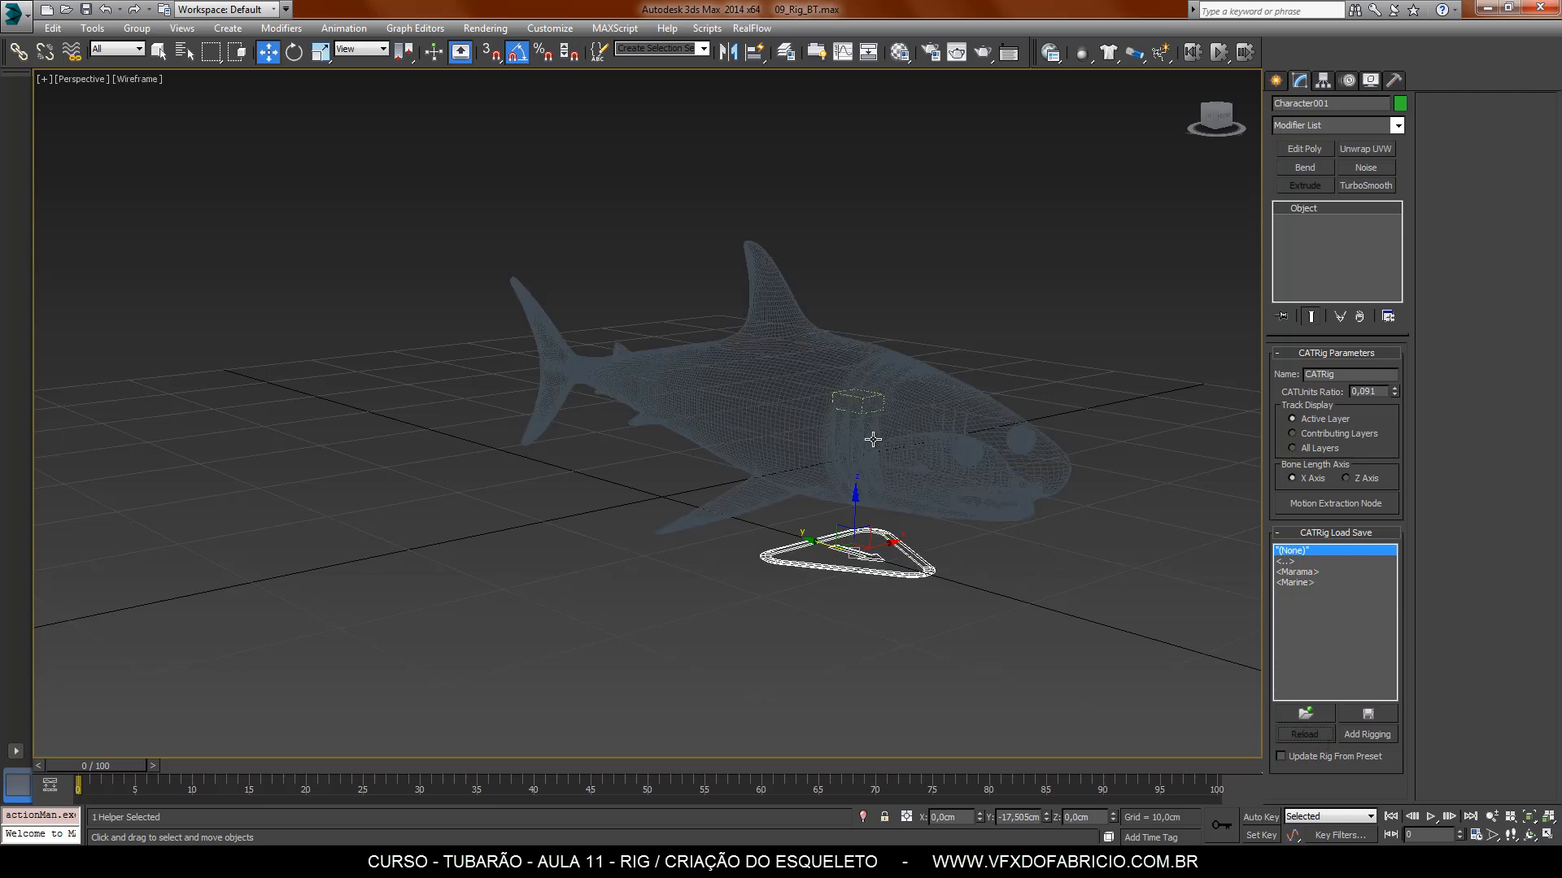
middle_click_drag(893, 496, 888, 439, "alt")
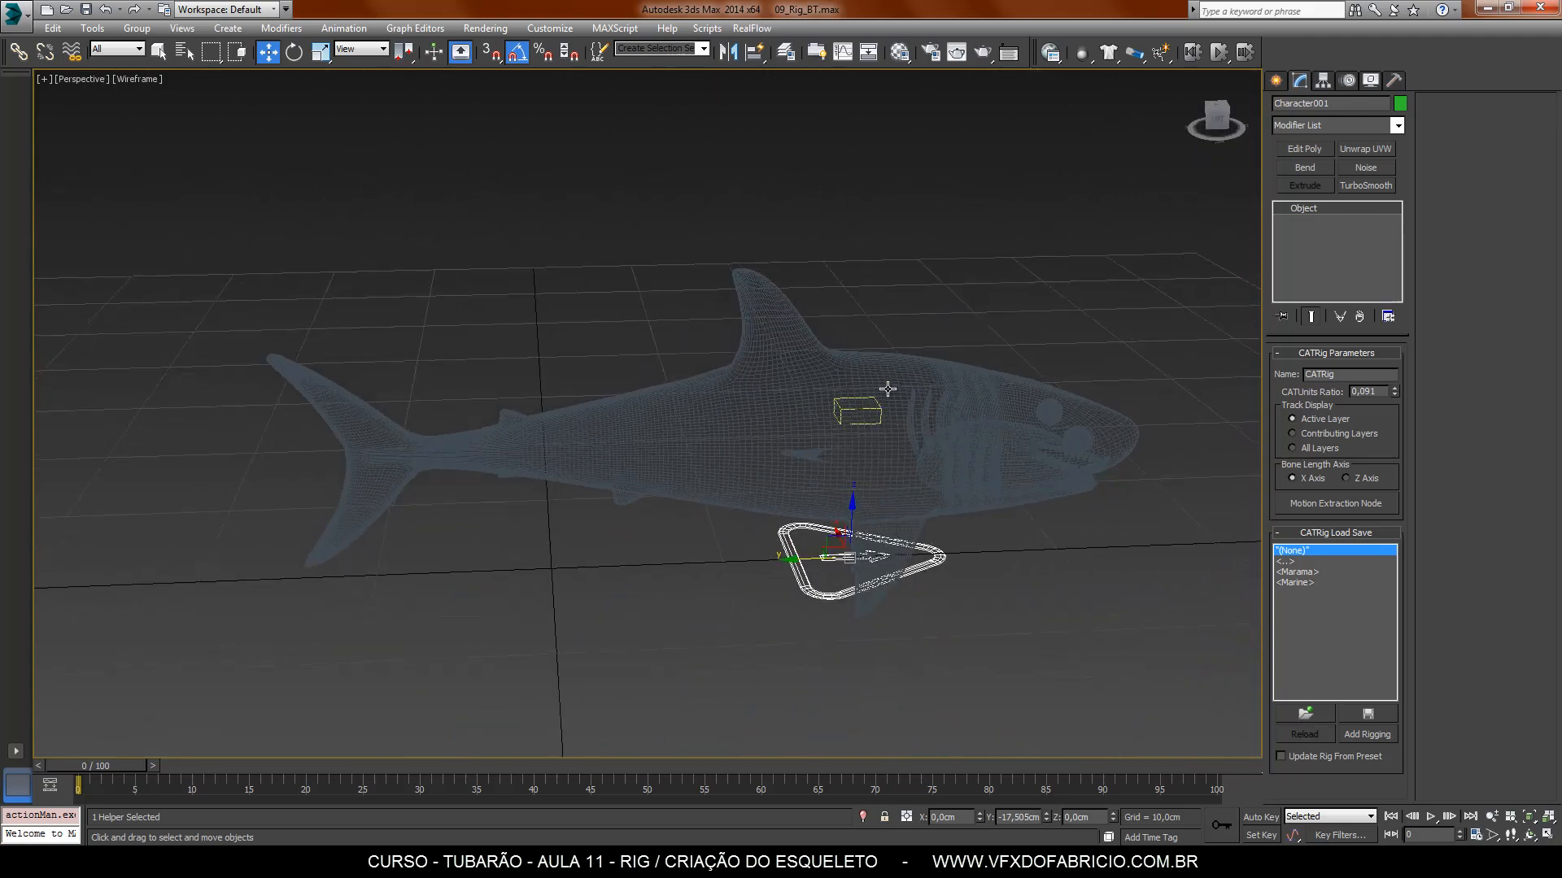
middle_click_drag(898, 635, 995, 670, "alt")
Step: Center the shark mesh at X 0 cm and turn on Isoline Display in its TurboSmooth modifier
left_click(663, 614)
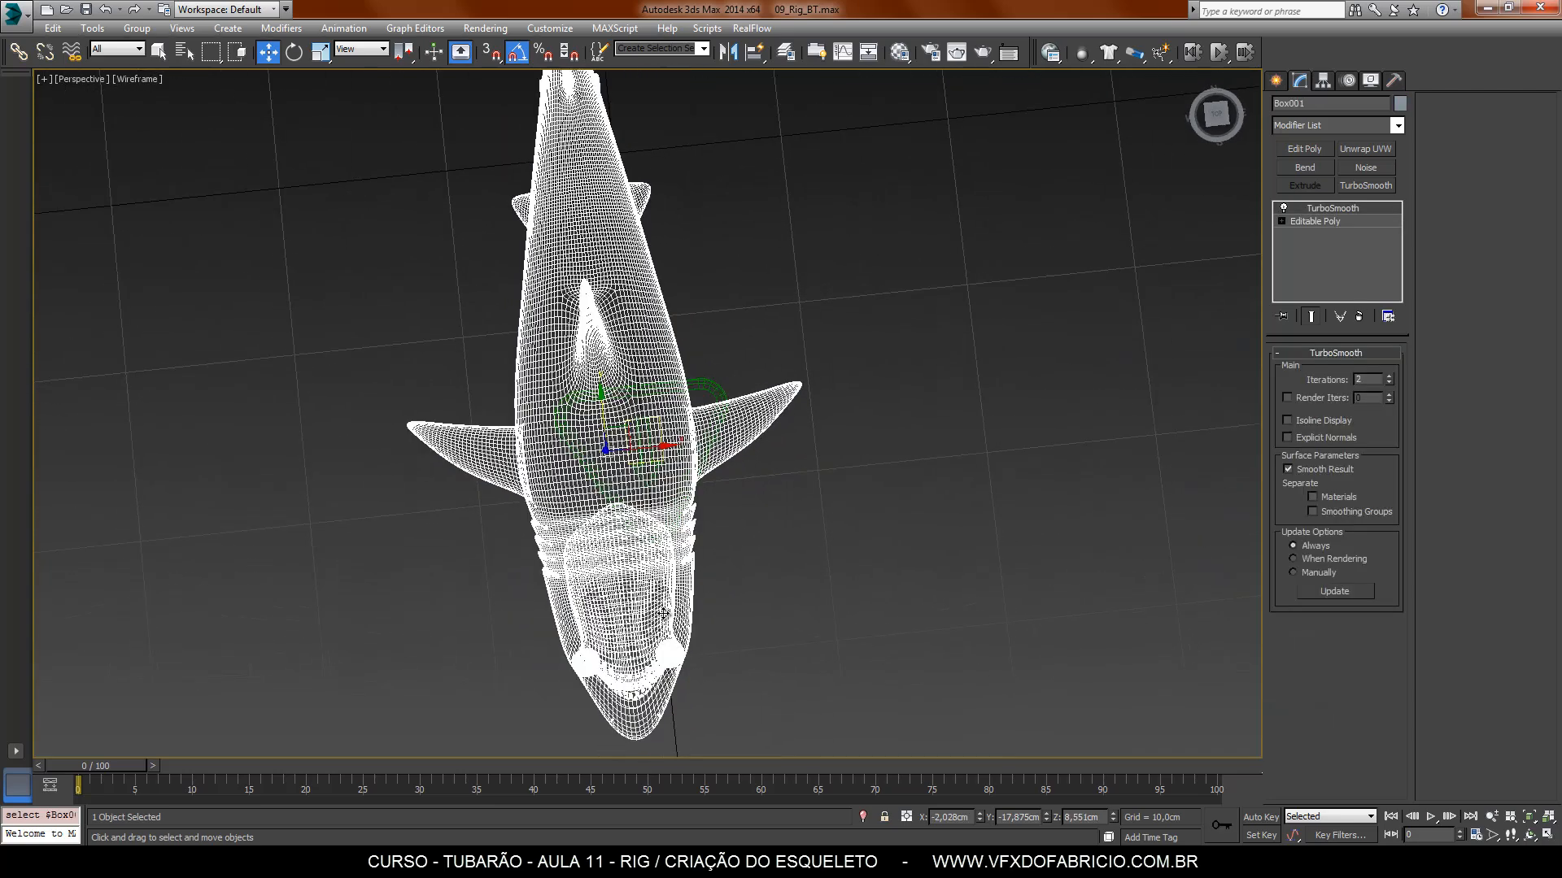
right_click(981, 815)
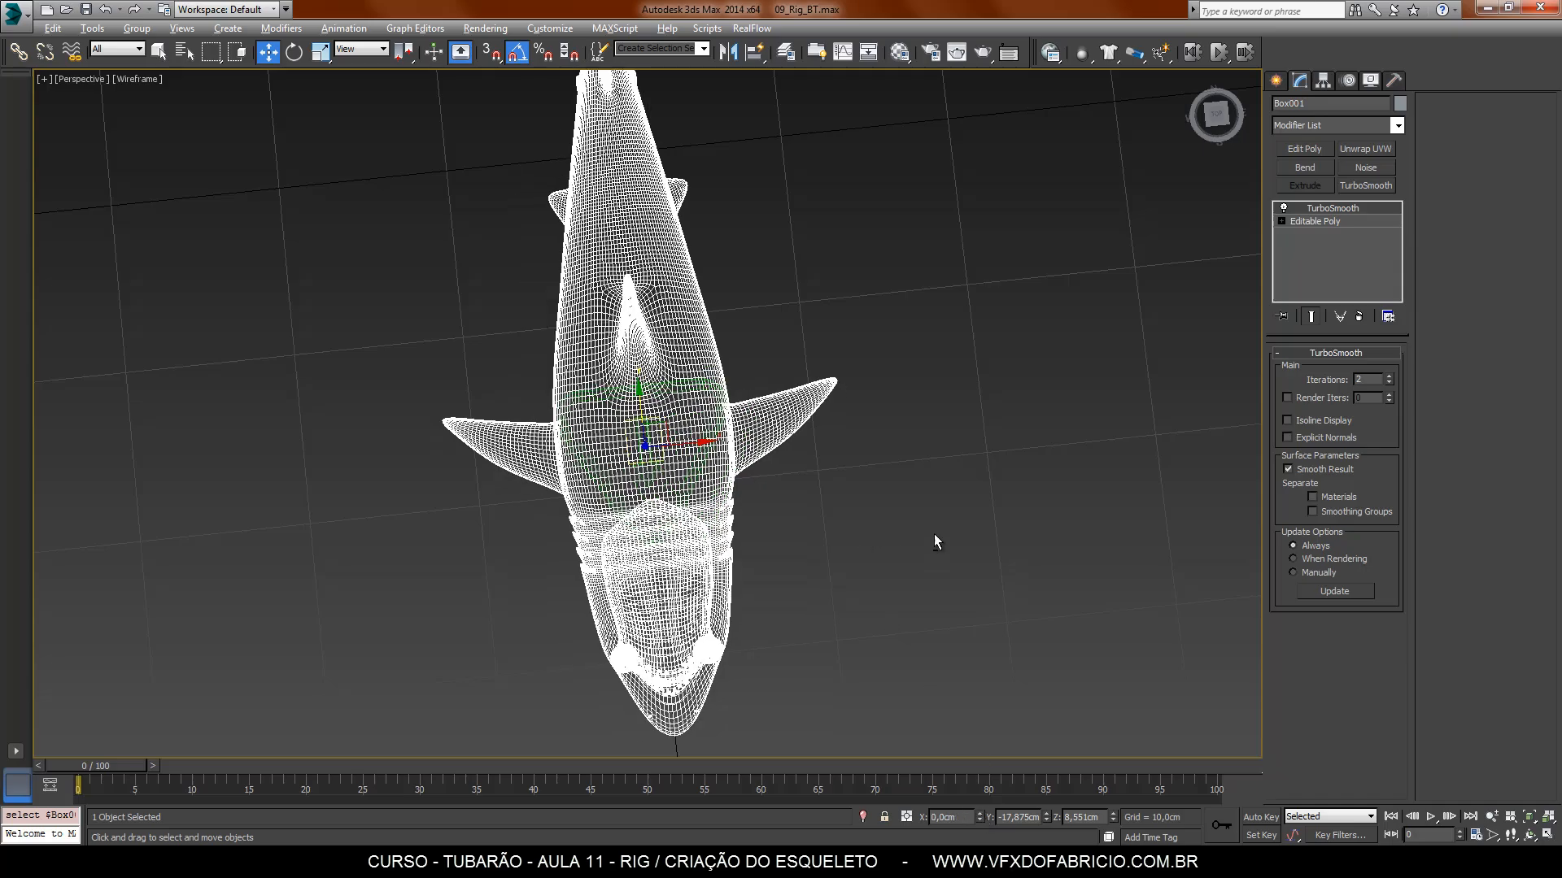
mouse_move(934, 538)
middle_mouse_down("alt")
mouse_move(837, 394)
mouse_move(791, 369)
mouse_move(687, 394)
mouse_move(849, 403)
mouse_move(771, 425)
mouse_move(908, 526)
middle_mouse_up("alt")
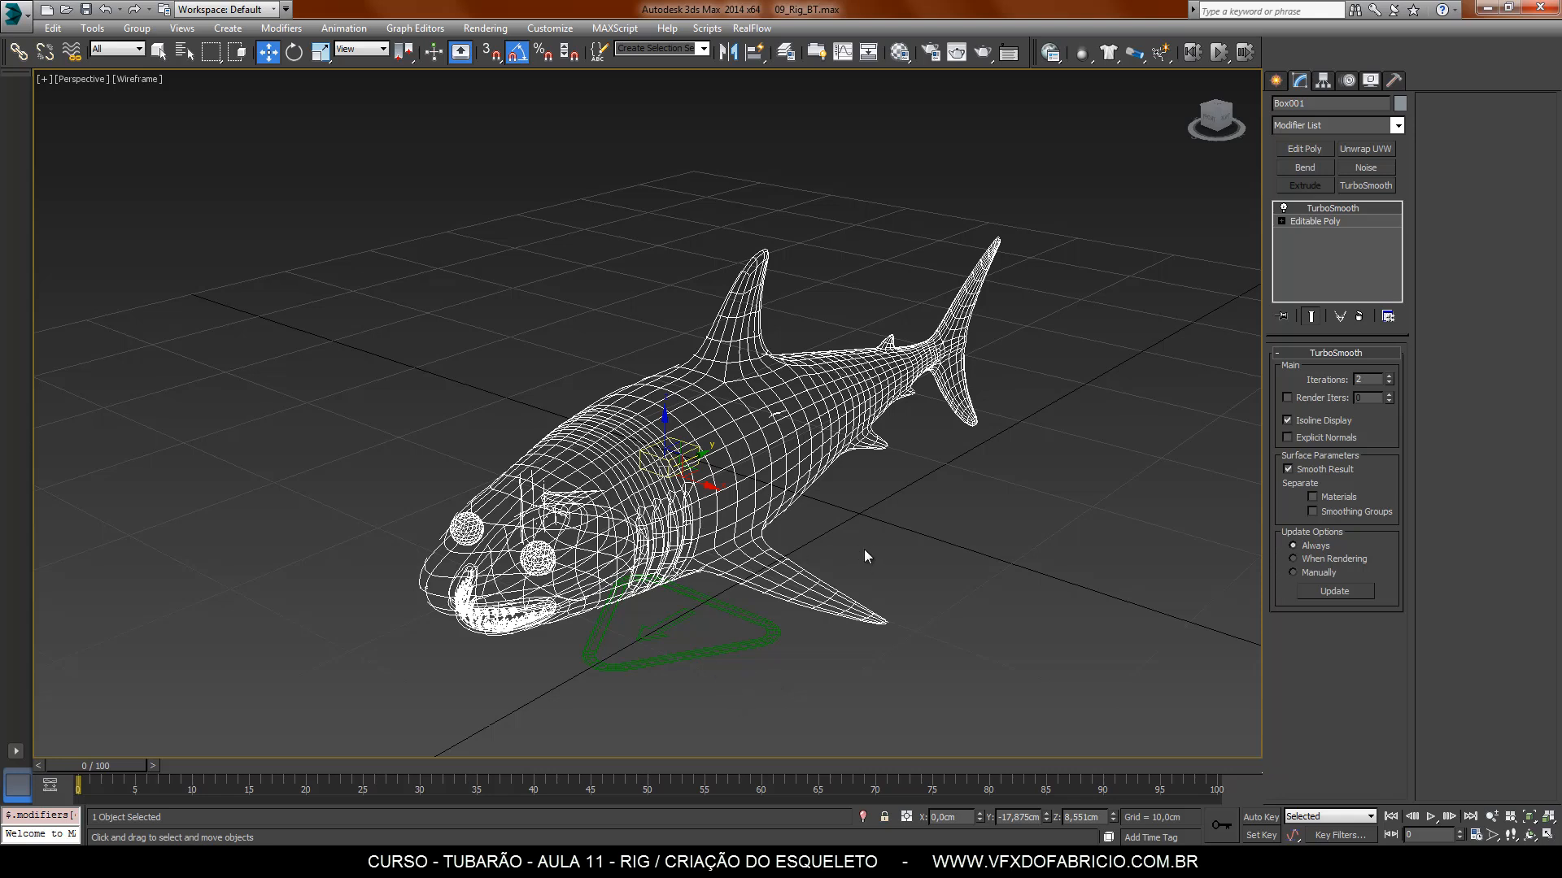
Step: Return the viewport to shaded display and try see-through mode on the shark
key("F3")
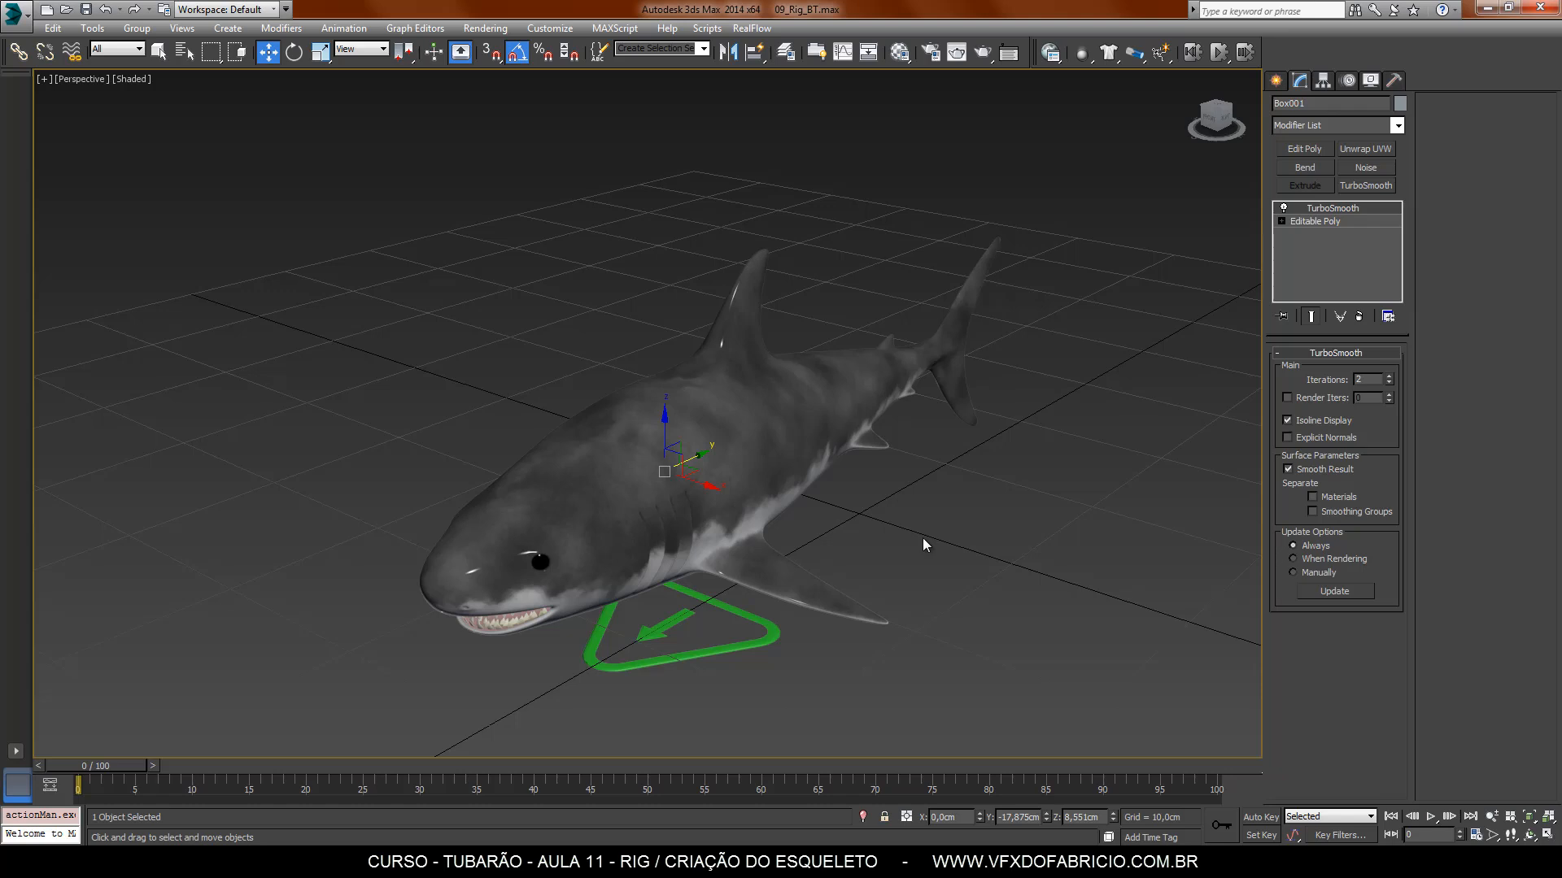
key("alt+x")
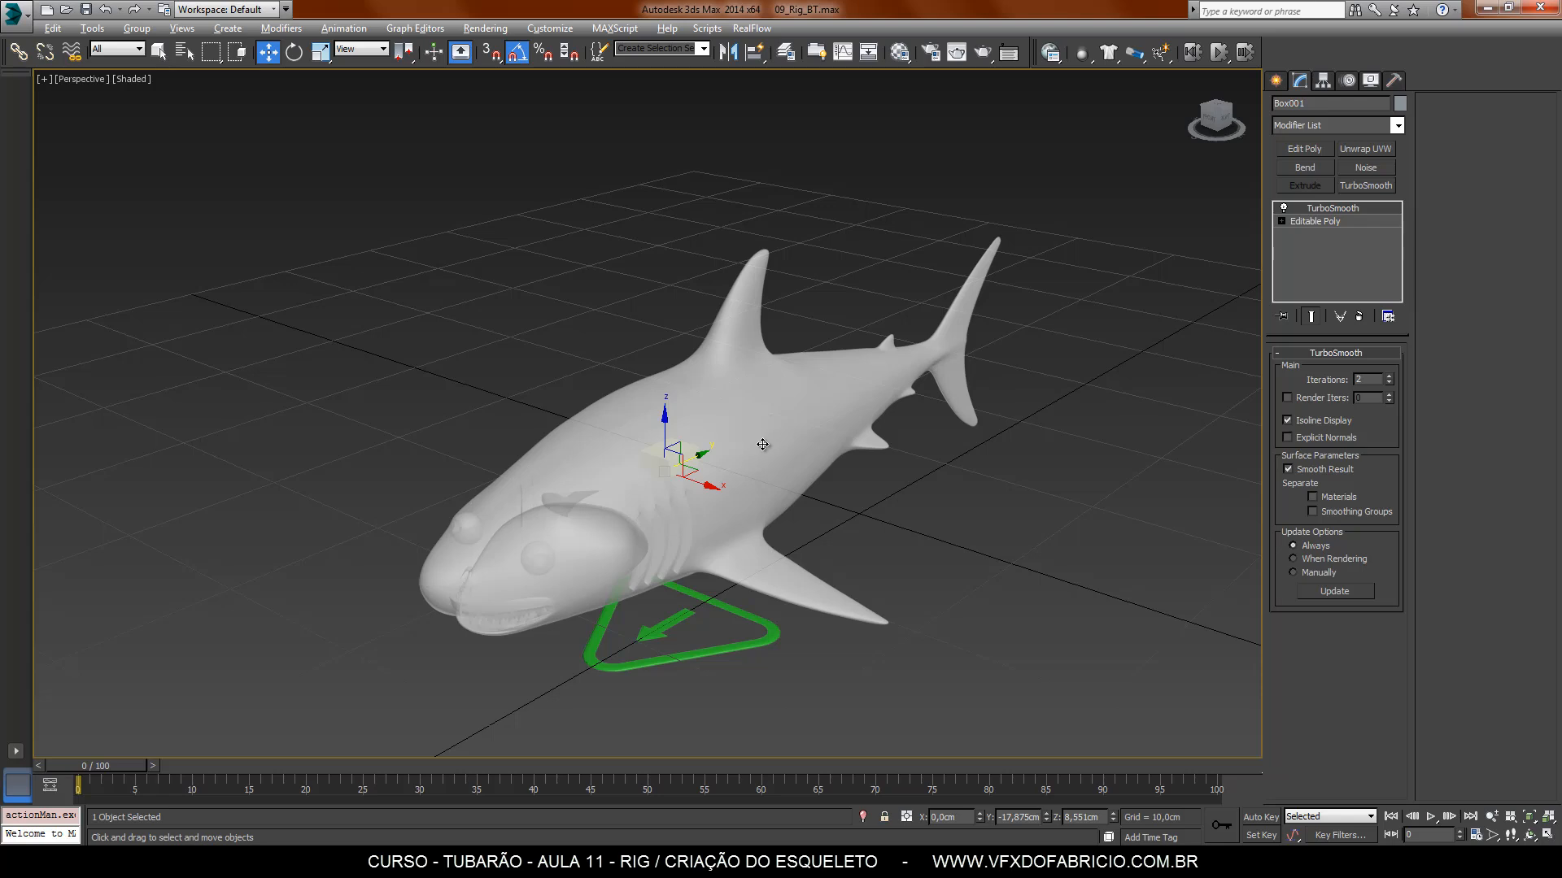
key("alt+x")
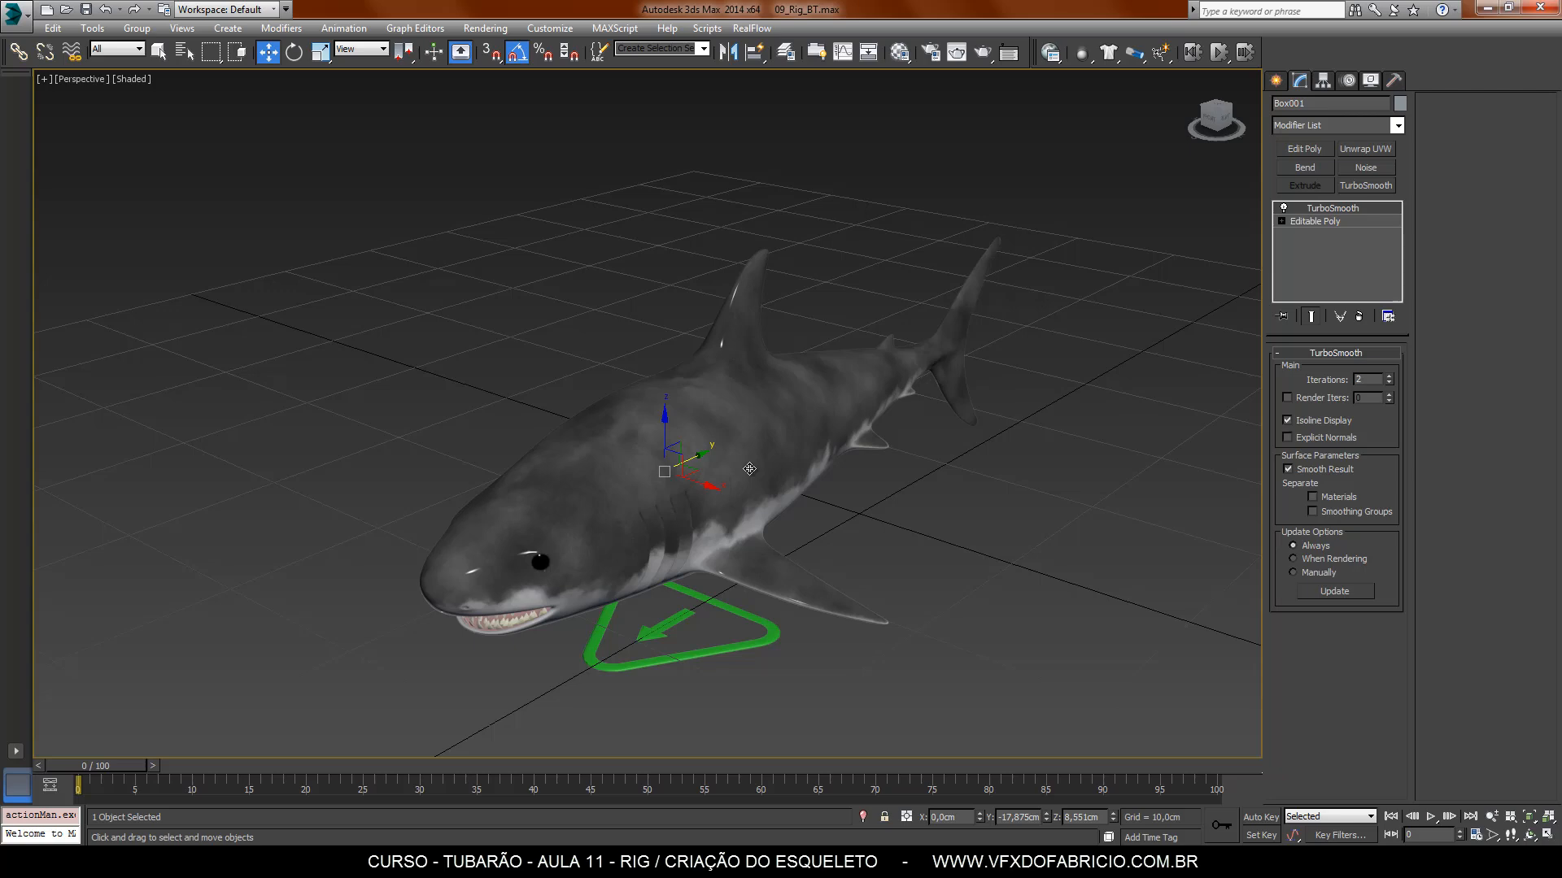
Step: Set the shark's visibility to 0,1 in its object properties and freeze the mesh
right_click(749, 469)
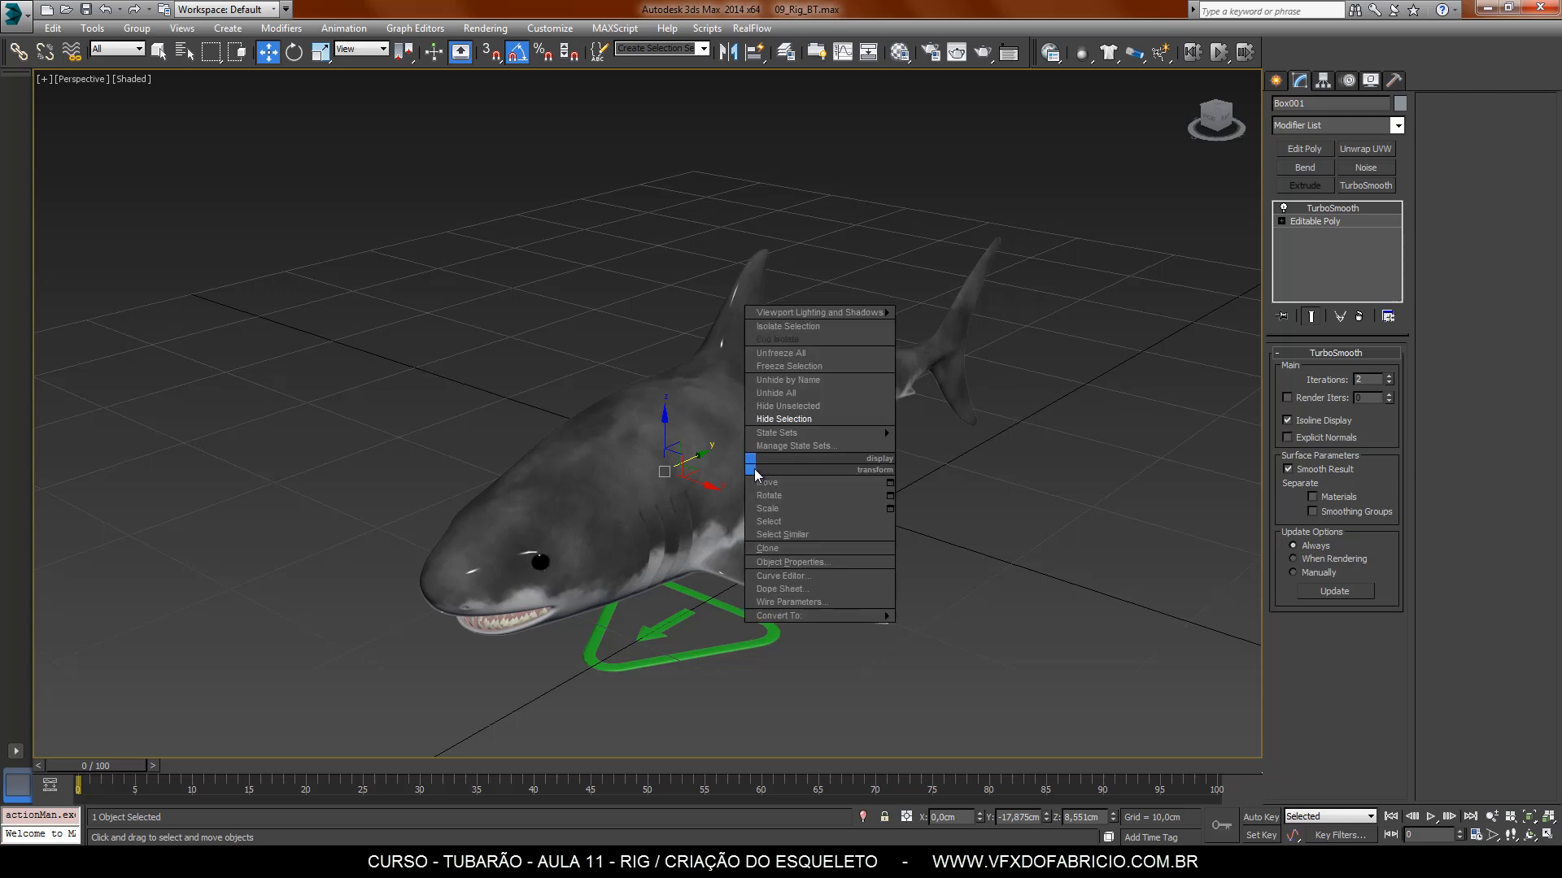
left_click(811, 562)
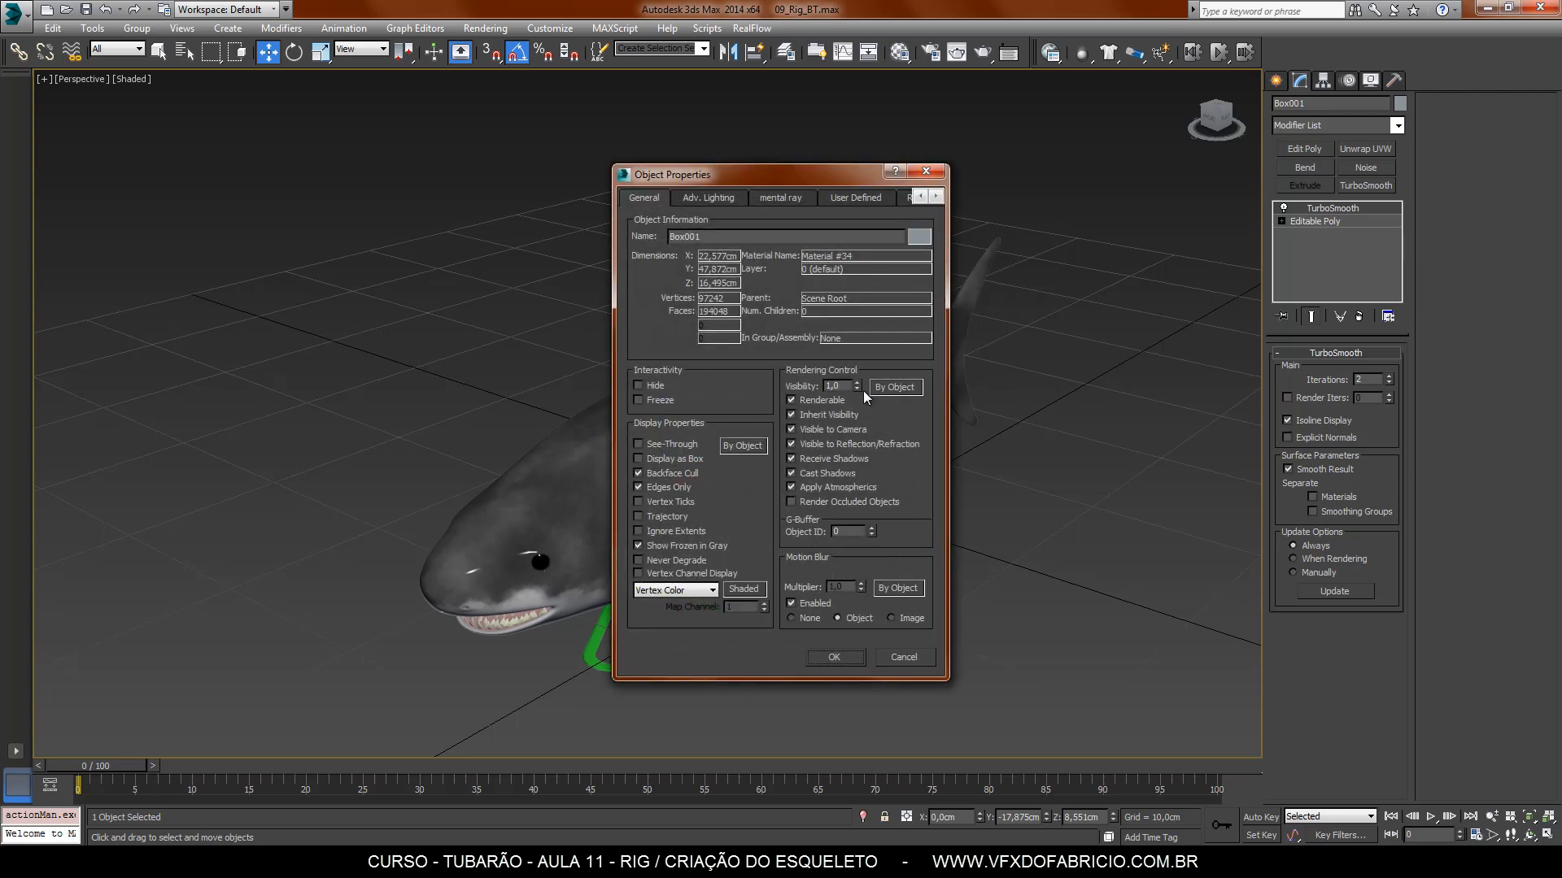
double_click(822, 386)
type("0,1")
left_click(840, 654)
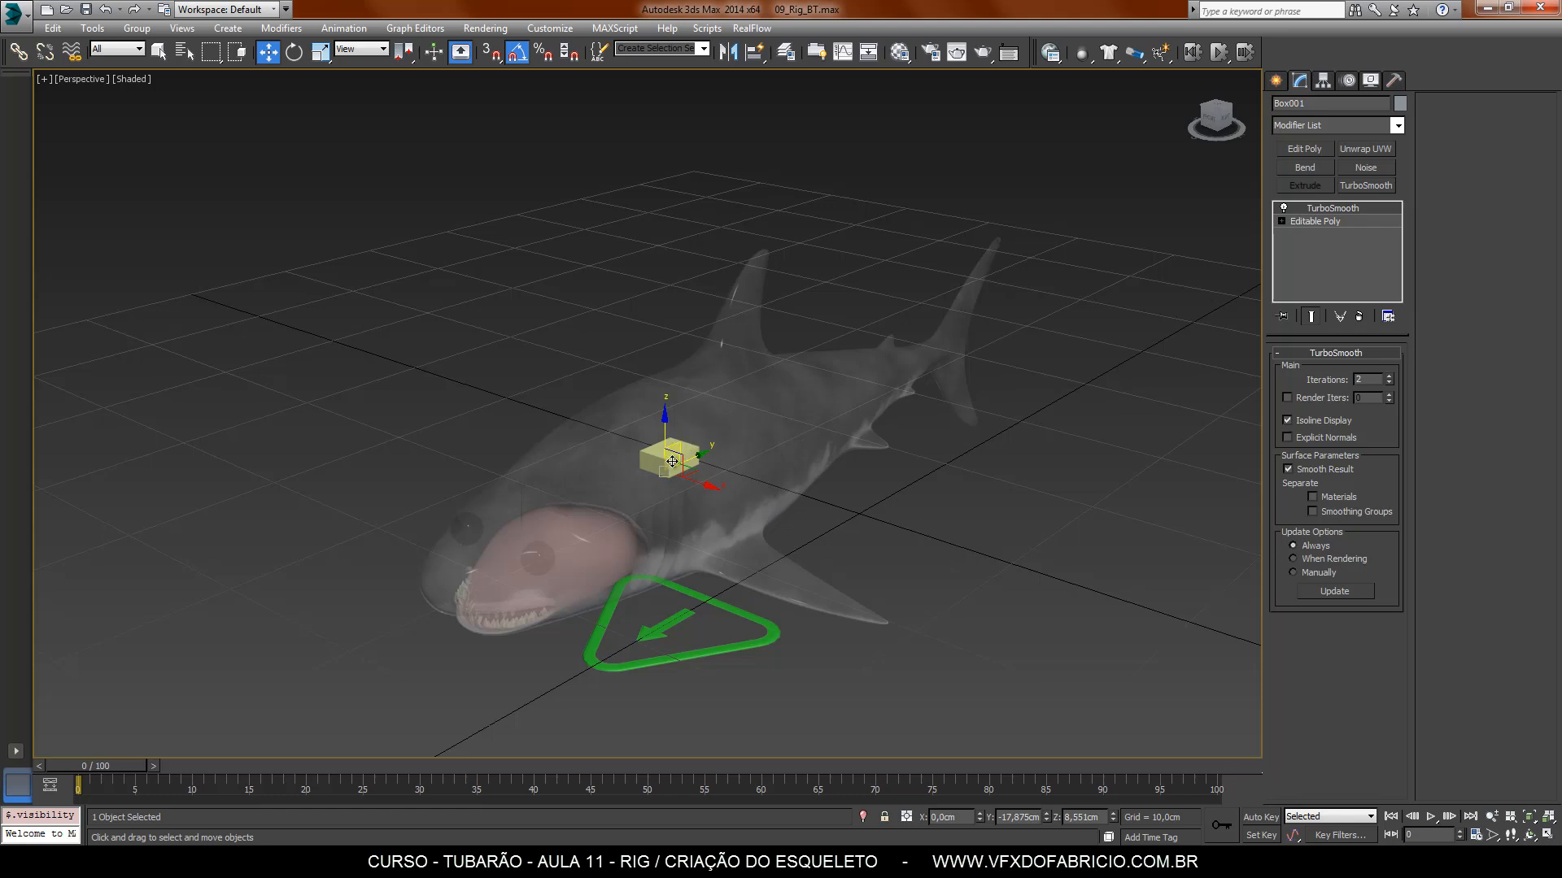
right_click(751, 420)
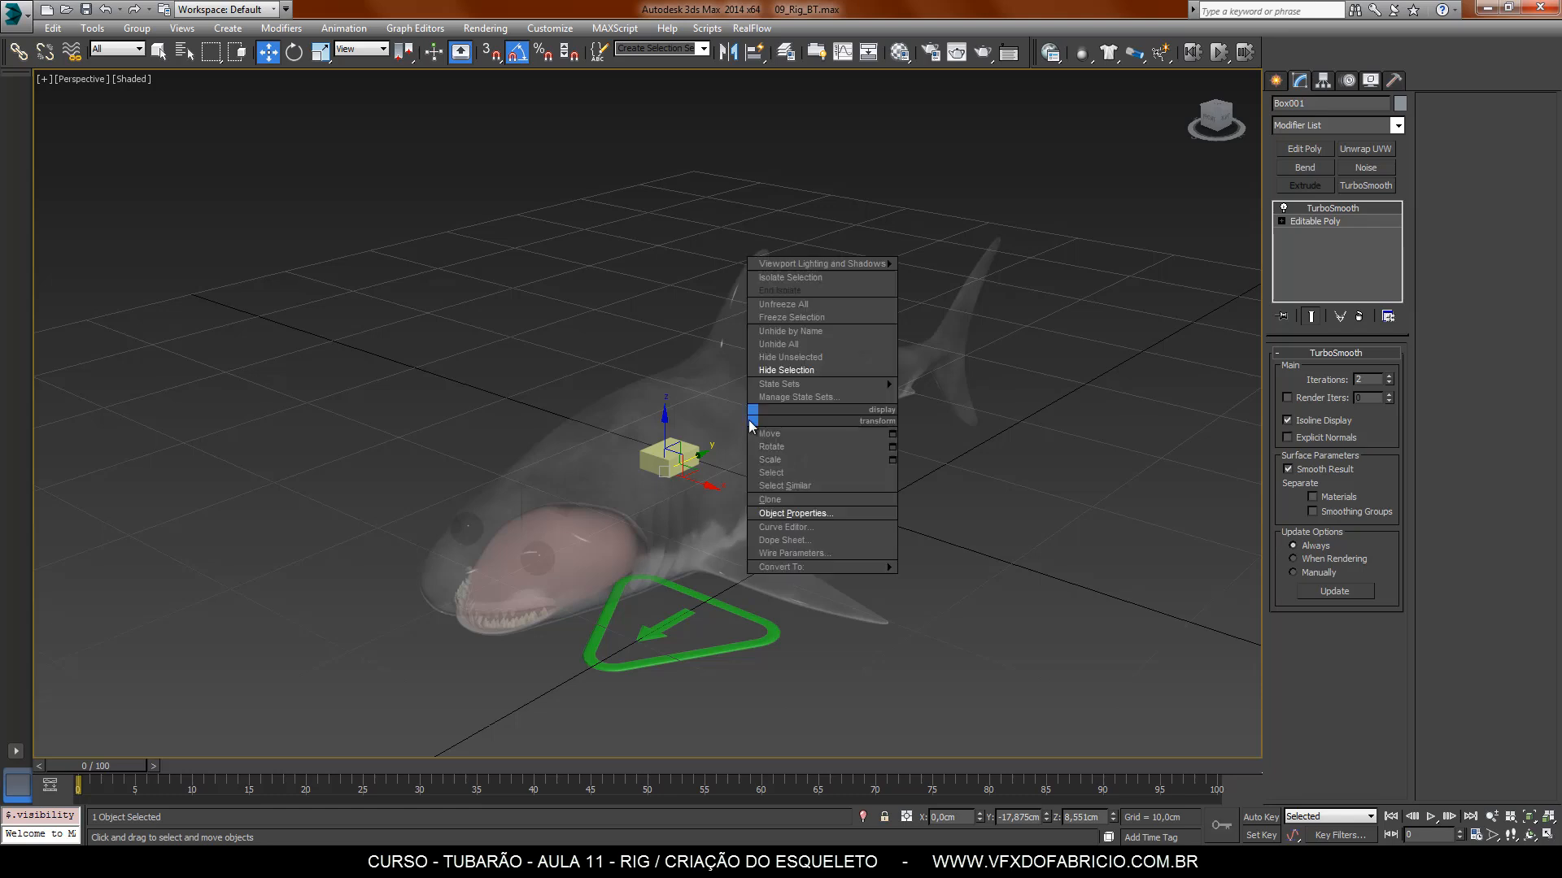
left_click(805, 318)
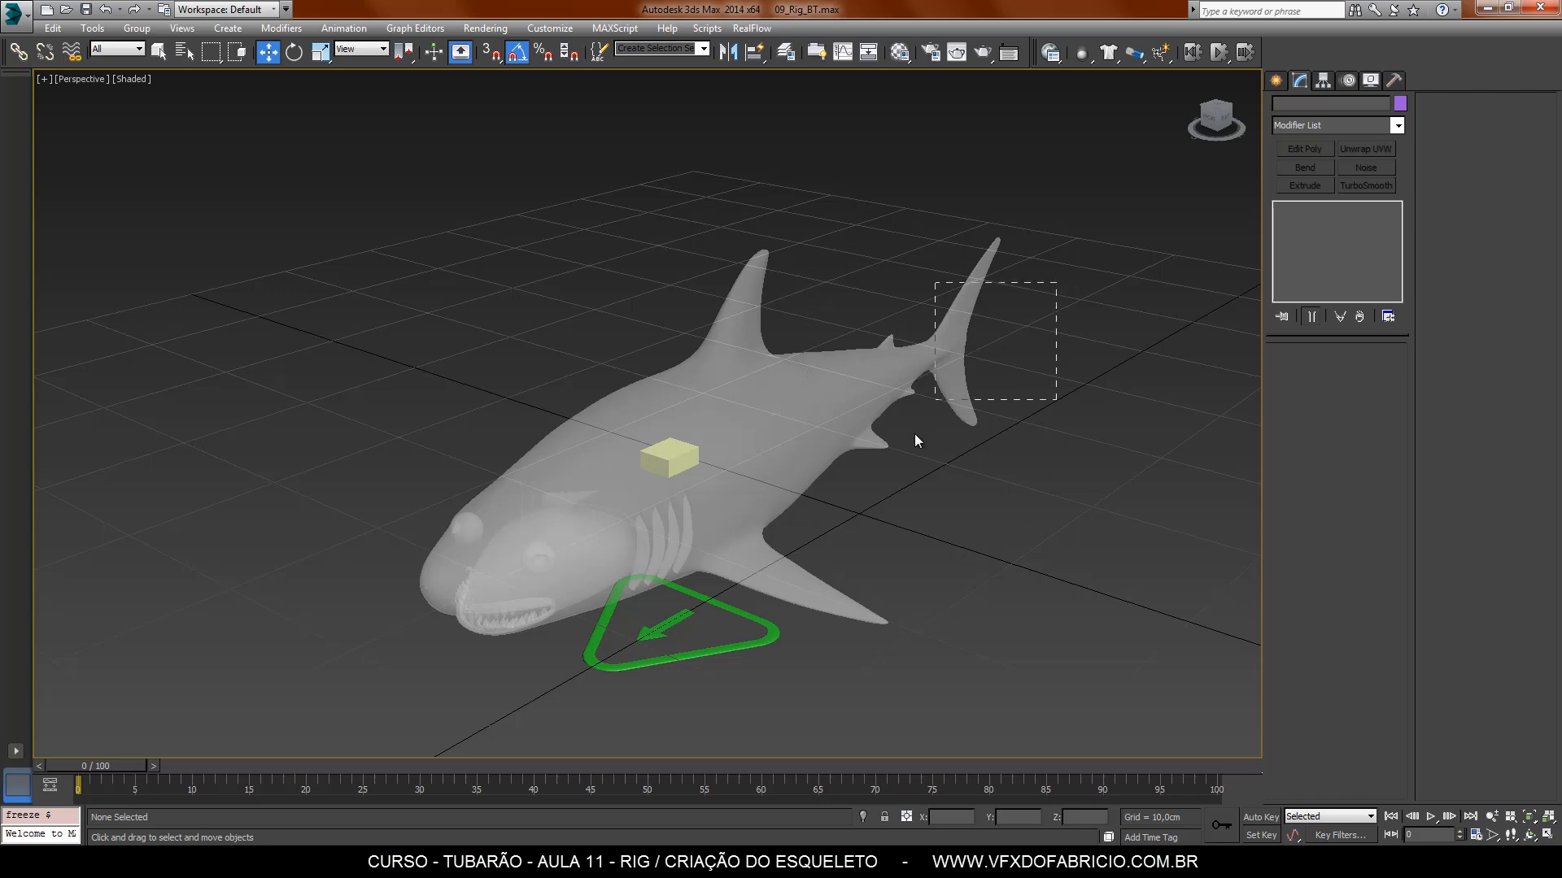
Step: Move the CATParent along Y to about -18,4 cm, aligning the rig with the shark's pectoral fins
left_click(668, 458)
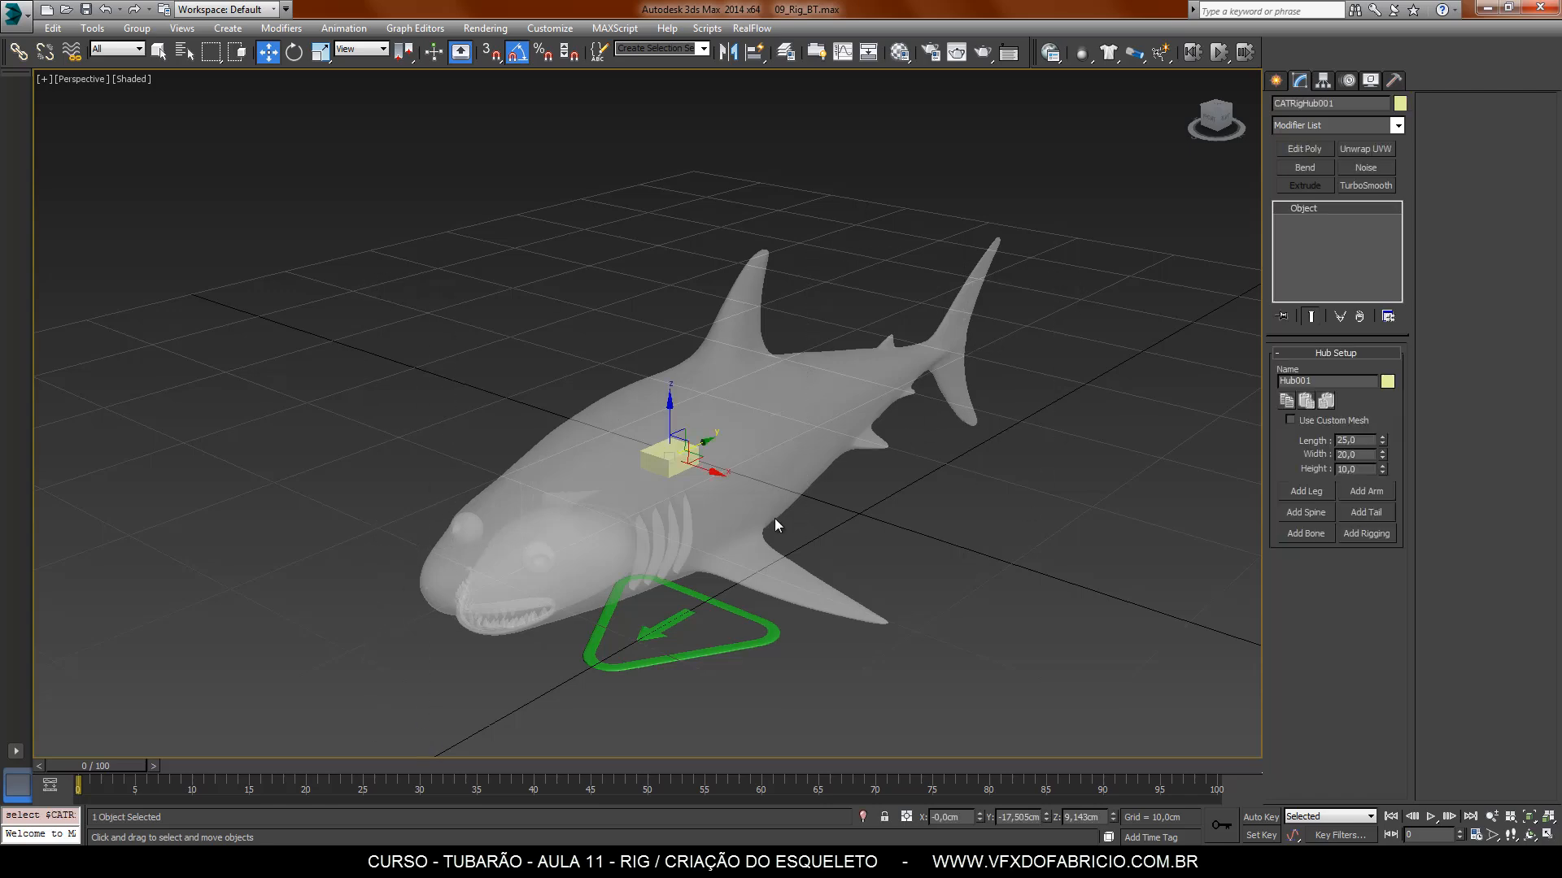
middle_click_drag(775, 519, 758, 739, "alt")
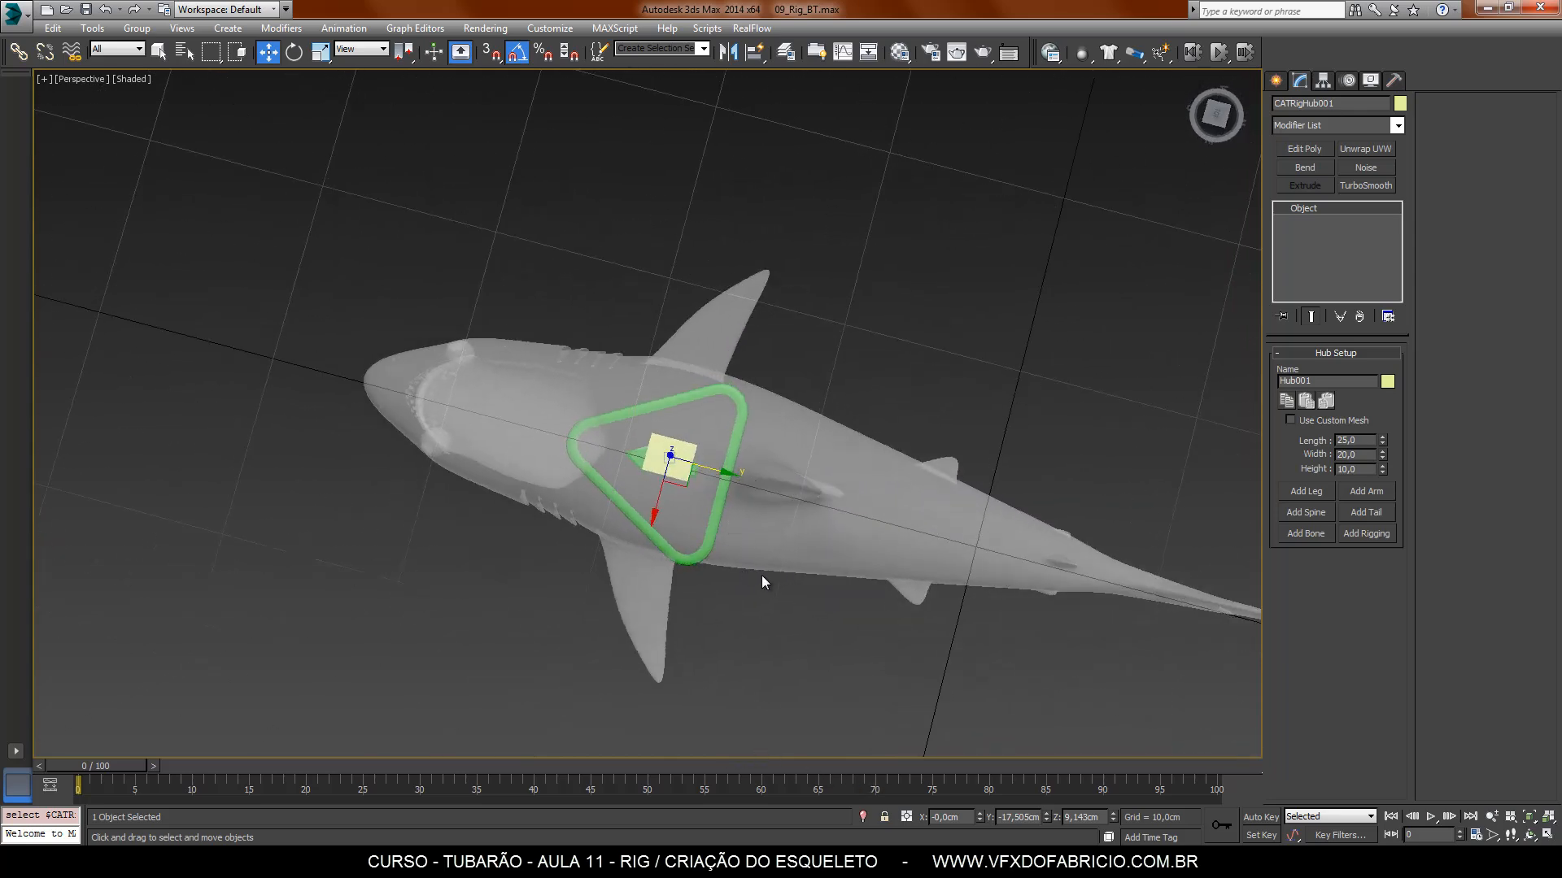
left_click(675, 549)
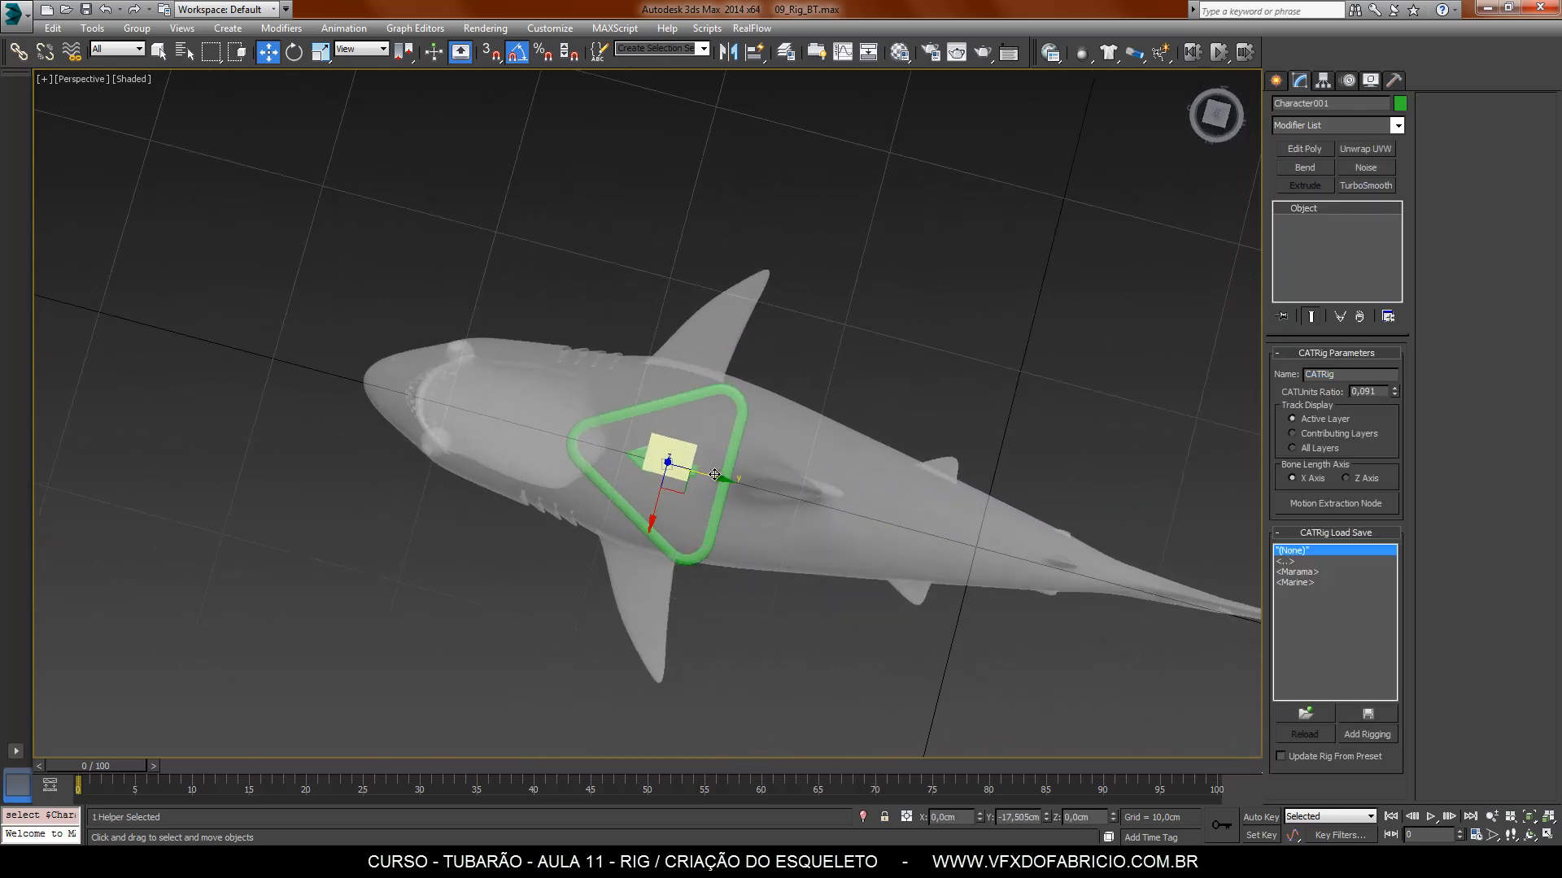
left_click_drag(714, 474, 700, 471)
middle_click_drag(847, 473, 787, 506, "alt")
left_click(712, 466)
left_click(607, 447)
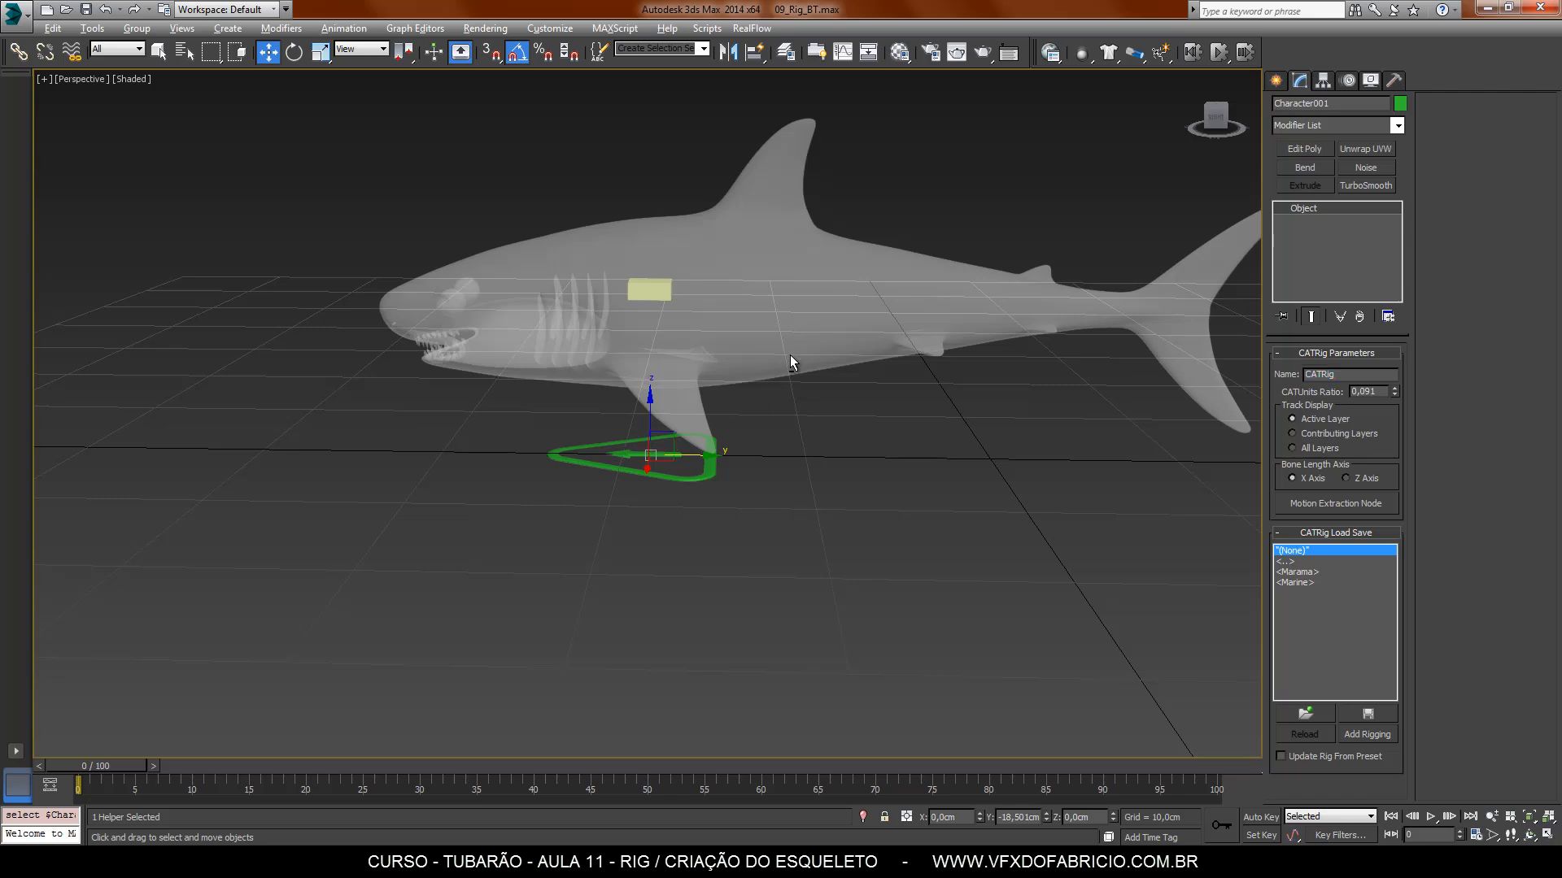
middle_click_drag(789, 355, 799, 475, "alt")
left_click(609, 451)
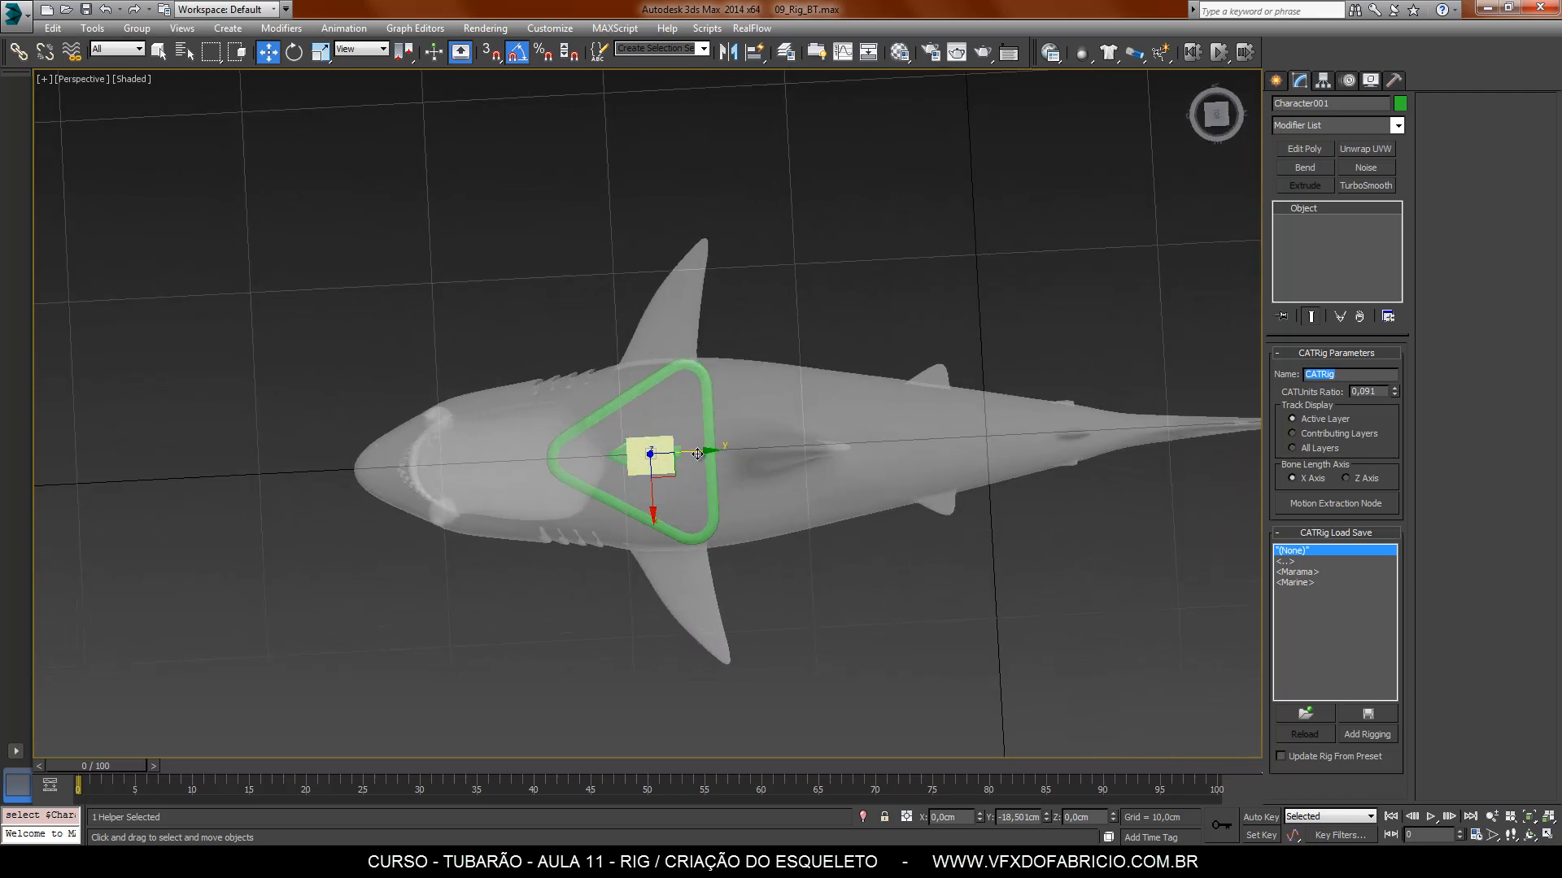
left_click_drag(697, 454, 705, 452)
middle_click_drag(778, 608, 676, 352, "alt")
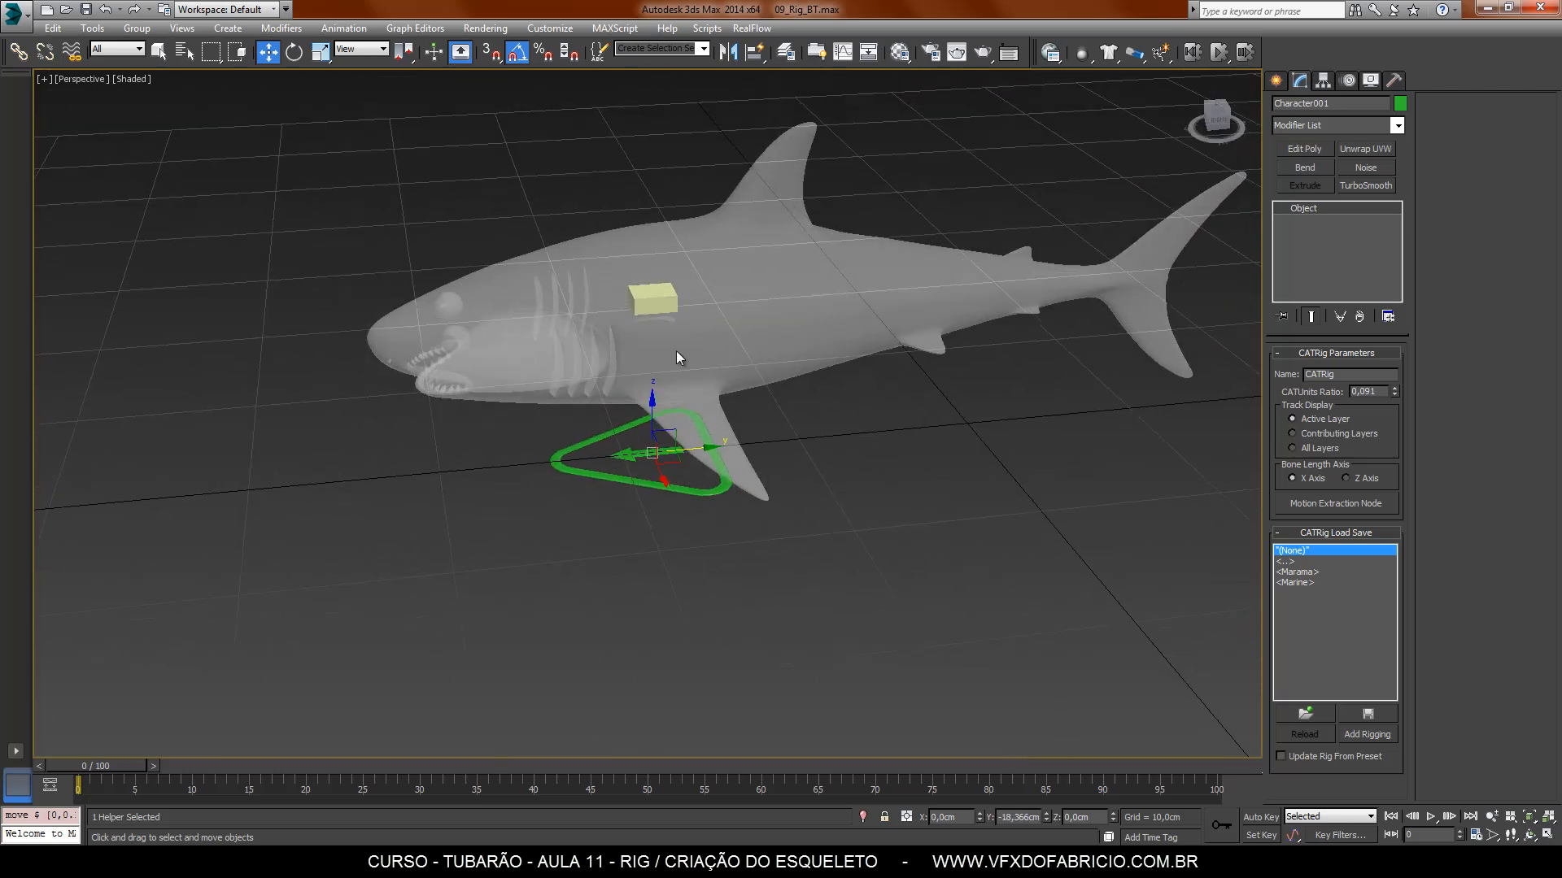
Step: Rotate the pelvis hub 90° so it stands upright across the shark's body
left_click(653, 300)
left_click(293, 52)
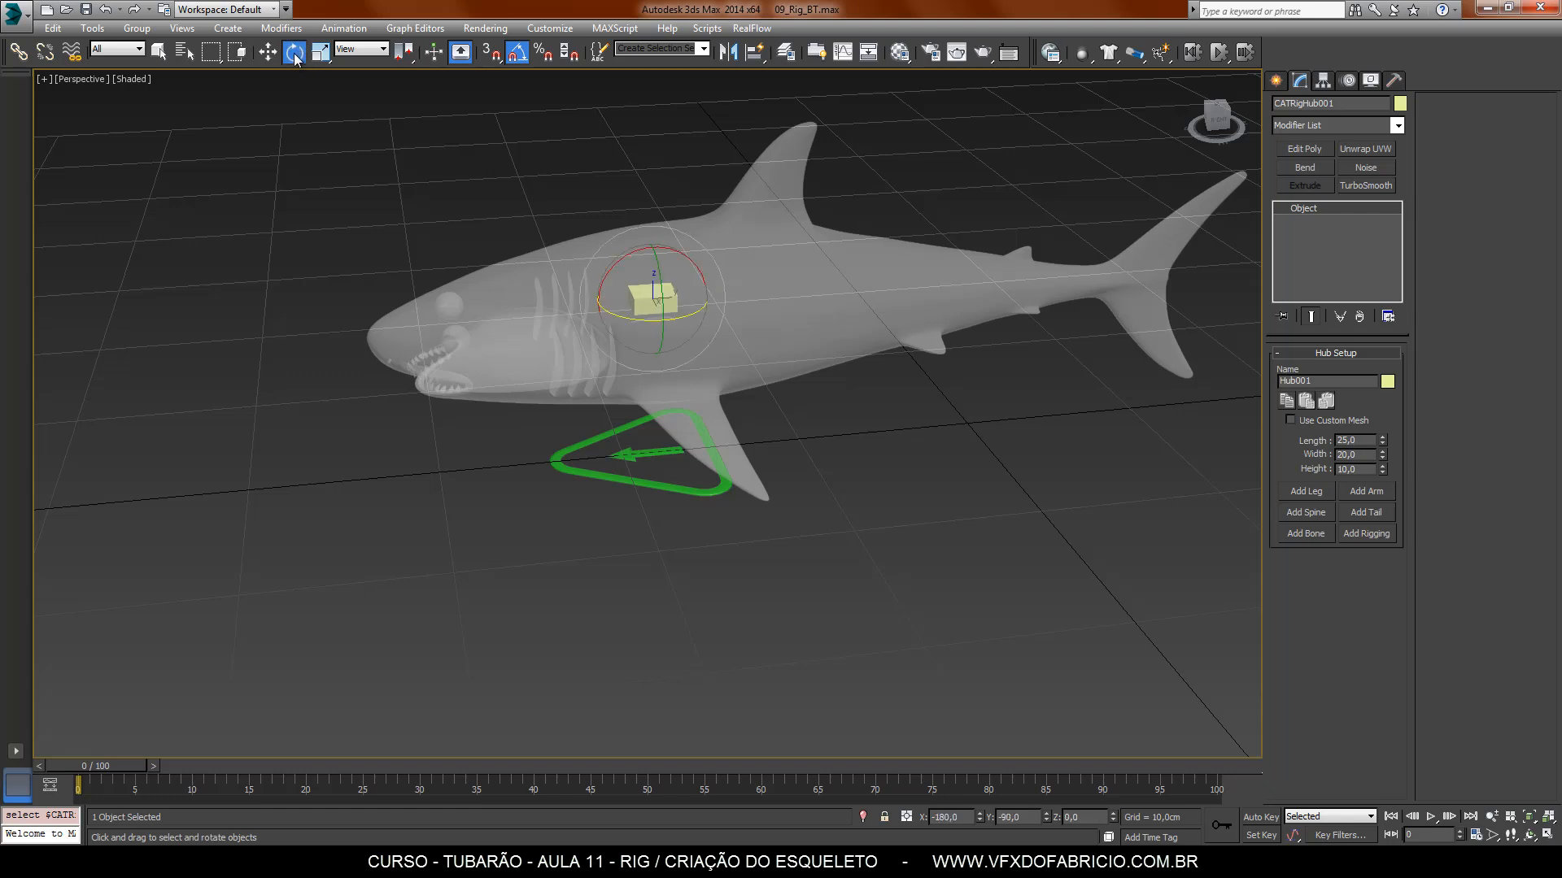
left_click_drag(644, 348, 601, 348)
mouse_move(652, 303)
middle_mouse_down("alt")
mouse_move(669, 345)
mouse_move(675, 324)
middle_mouse_up("alt")
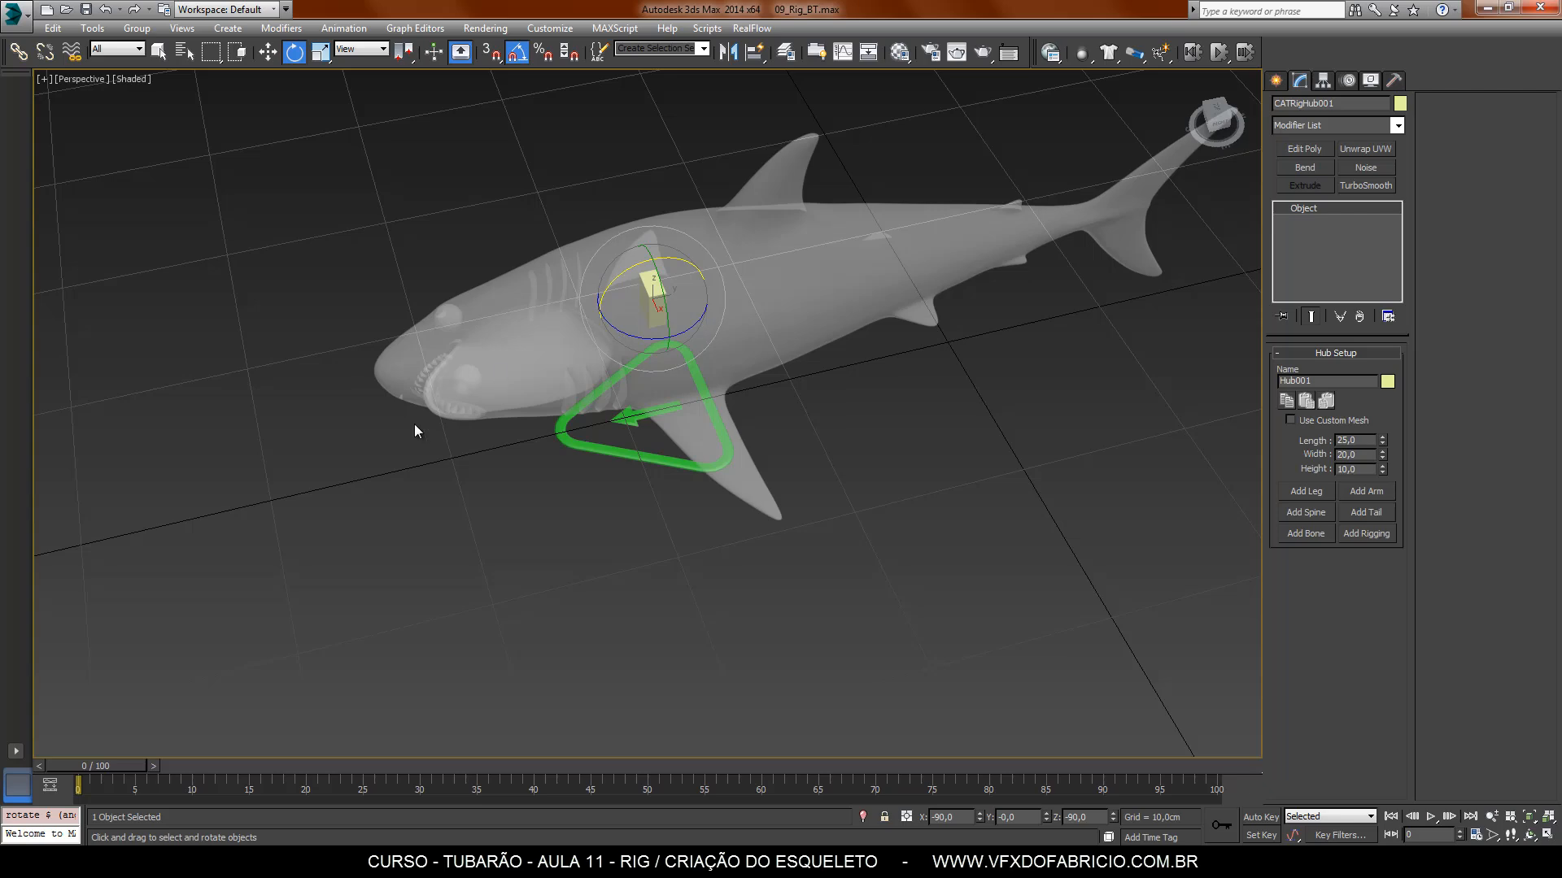
middle_click_drag(415, 432, 564, 573, "alt")
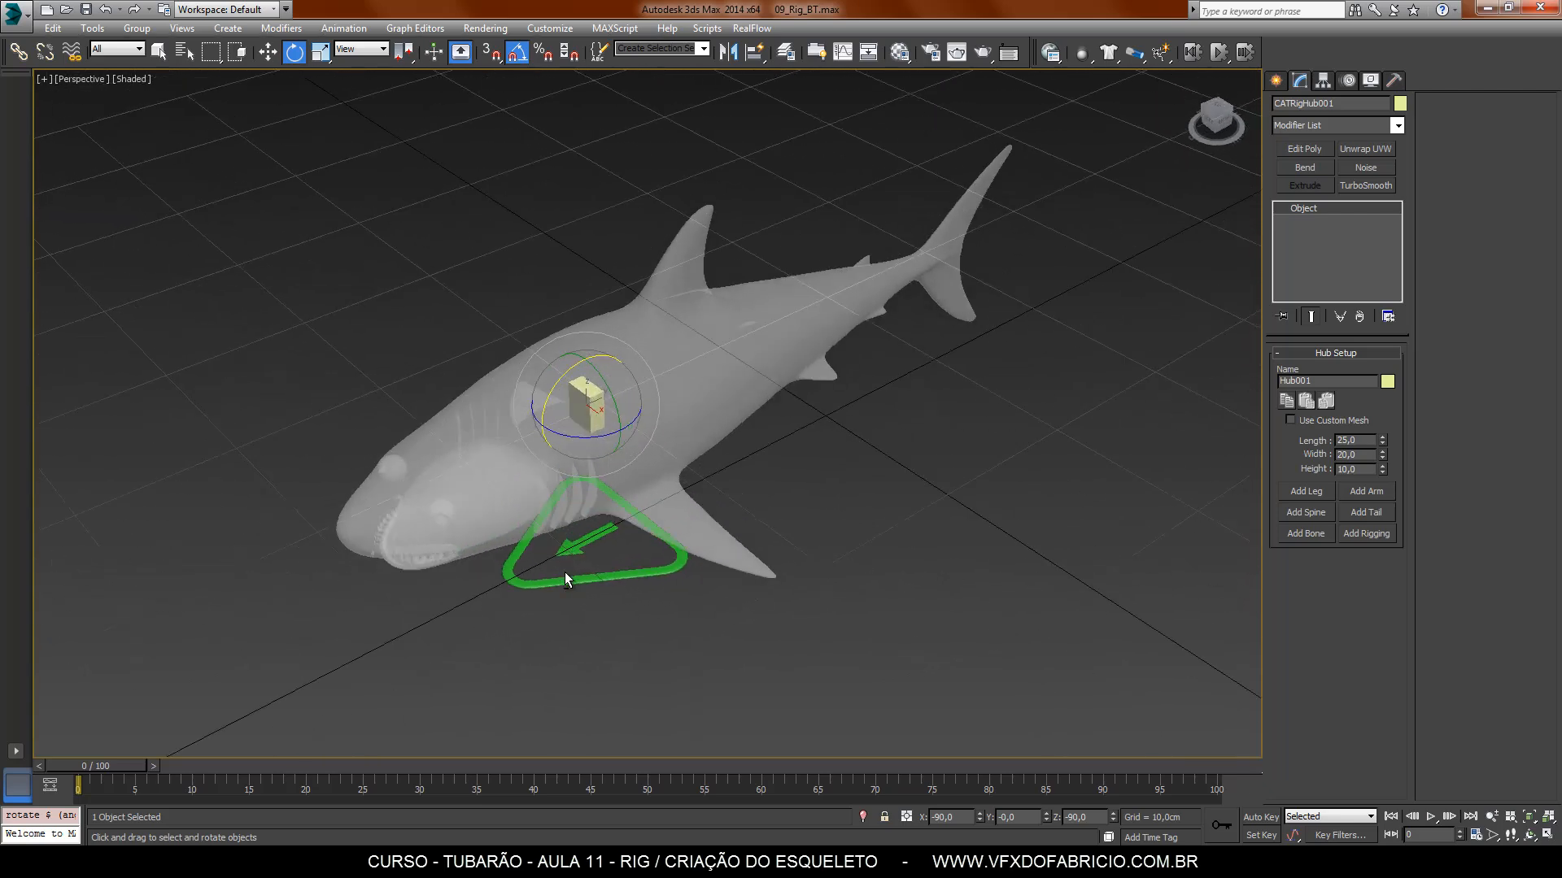
Step: Enlarge the pelvis hub to a length of 58,32 and a width of 88,2 to fill the shark's body
left_click_drag(1383, 438, 1399, 268)
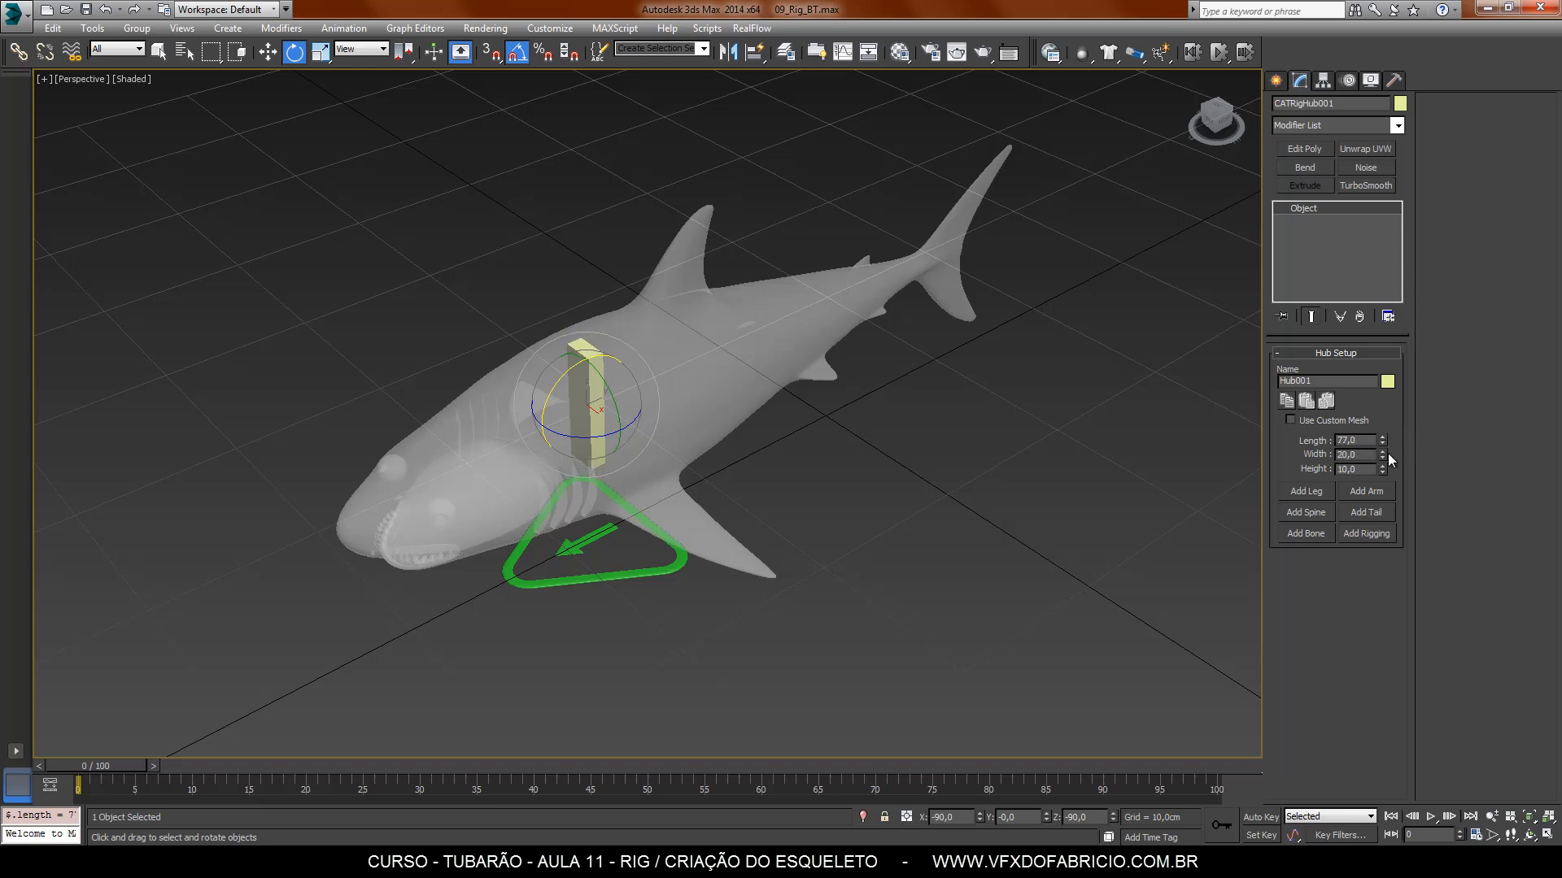
left_click_drag(1383, 453, 1384, 338)
middle_click_drag(684, 590, 763, 538, "alt")
left_click_drag(1382, 440, 1412, 387)
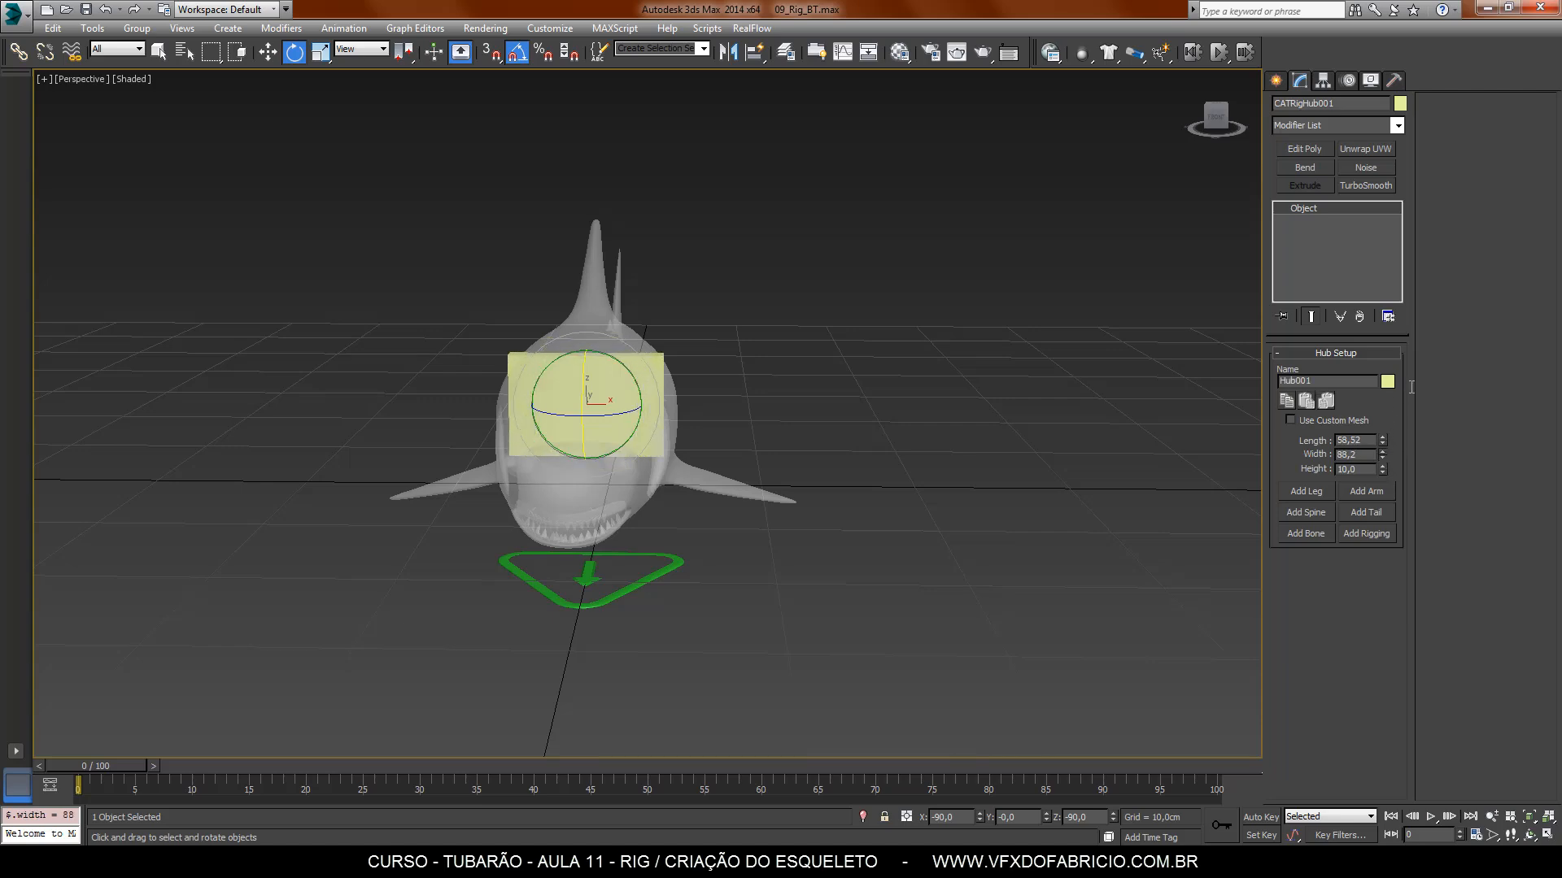
Step: Lower the pelvis hub to Z 8,2 cm and increase its length to 63,202
left_click(268, 52)
middle_click_drag(537, 525, 621, 424, "alt")
left_click_drag(584, 351, 584, 368)
middle_click_drag(585, 375, 672, 576, "alt")
left_click_drag(1383, 437, 1388, 428)
middle_click_drag(999, 511, 927, 464, "alt")
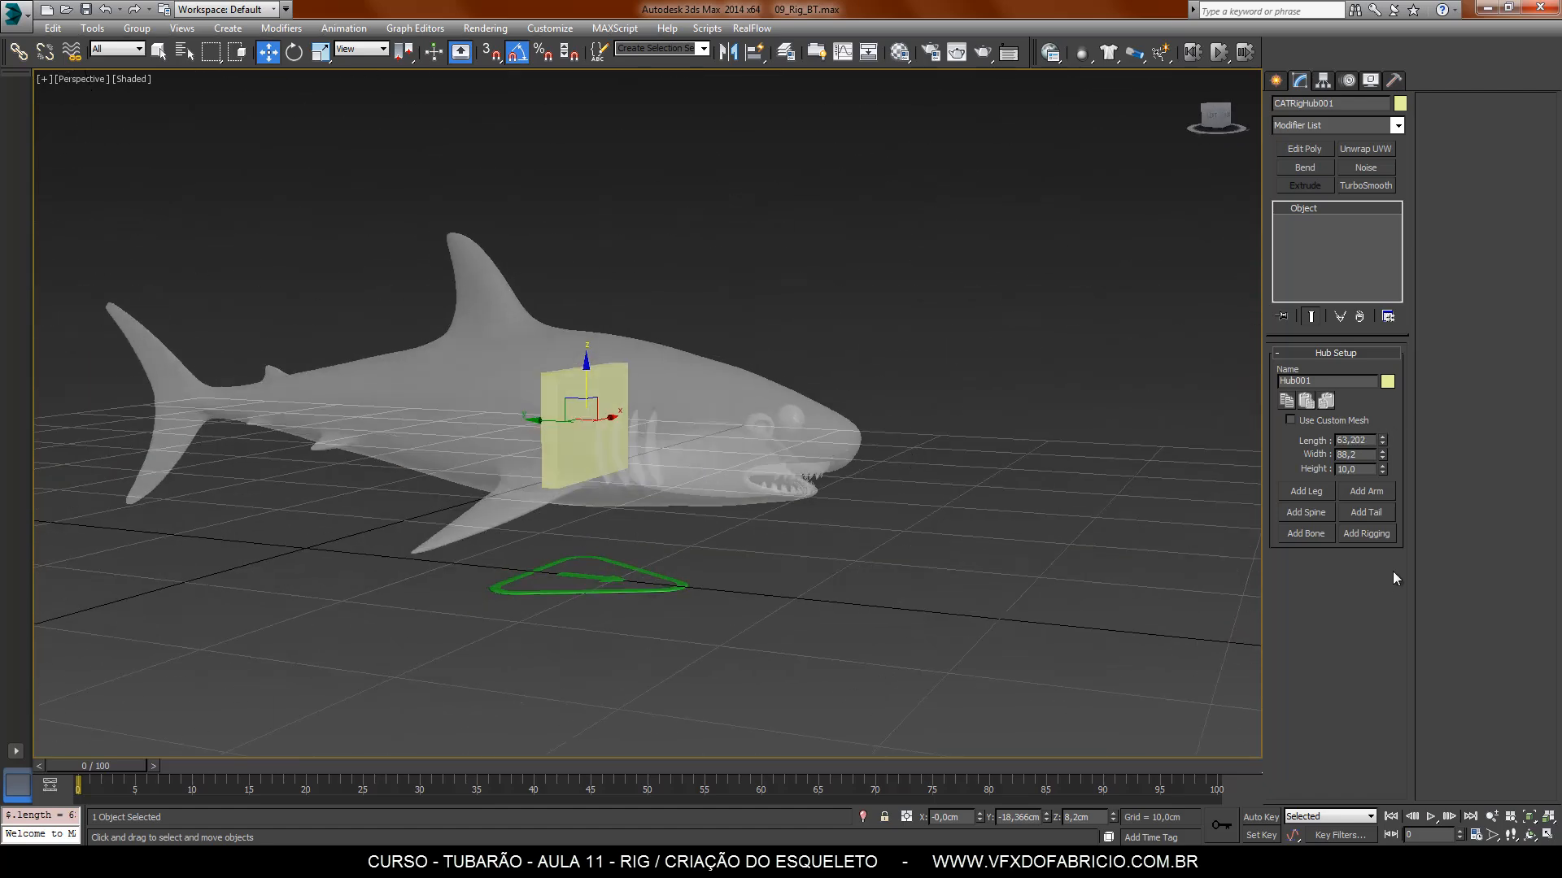
Step: Set the pelvis hub's width to 92,61 and its height to 45,4
left_click_drag(1383, 461, 1383, 457)
middle_click_drag(939, 442, 1037, 464, "alt")
left_click_drag(1383, 468, 1343, 189)
mouse_move(1101, 397)
middle_mouse_down("alt")
mouse_move(1080, 535)
mouse_move(896, 428)
mouse_move(900, 305)
mouse_move(1088, 400)
middle_mouse_up("alt")
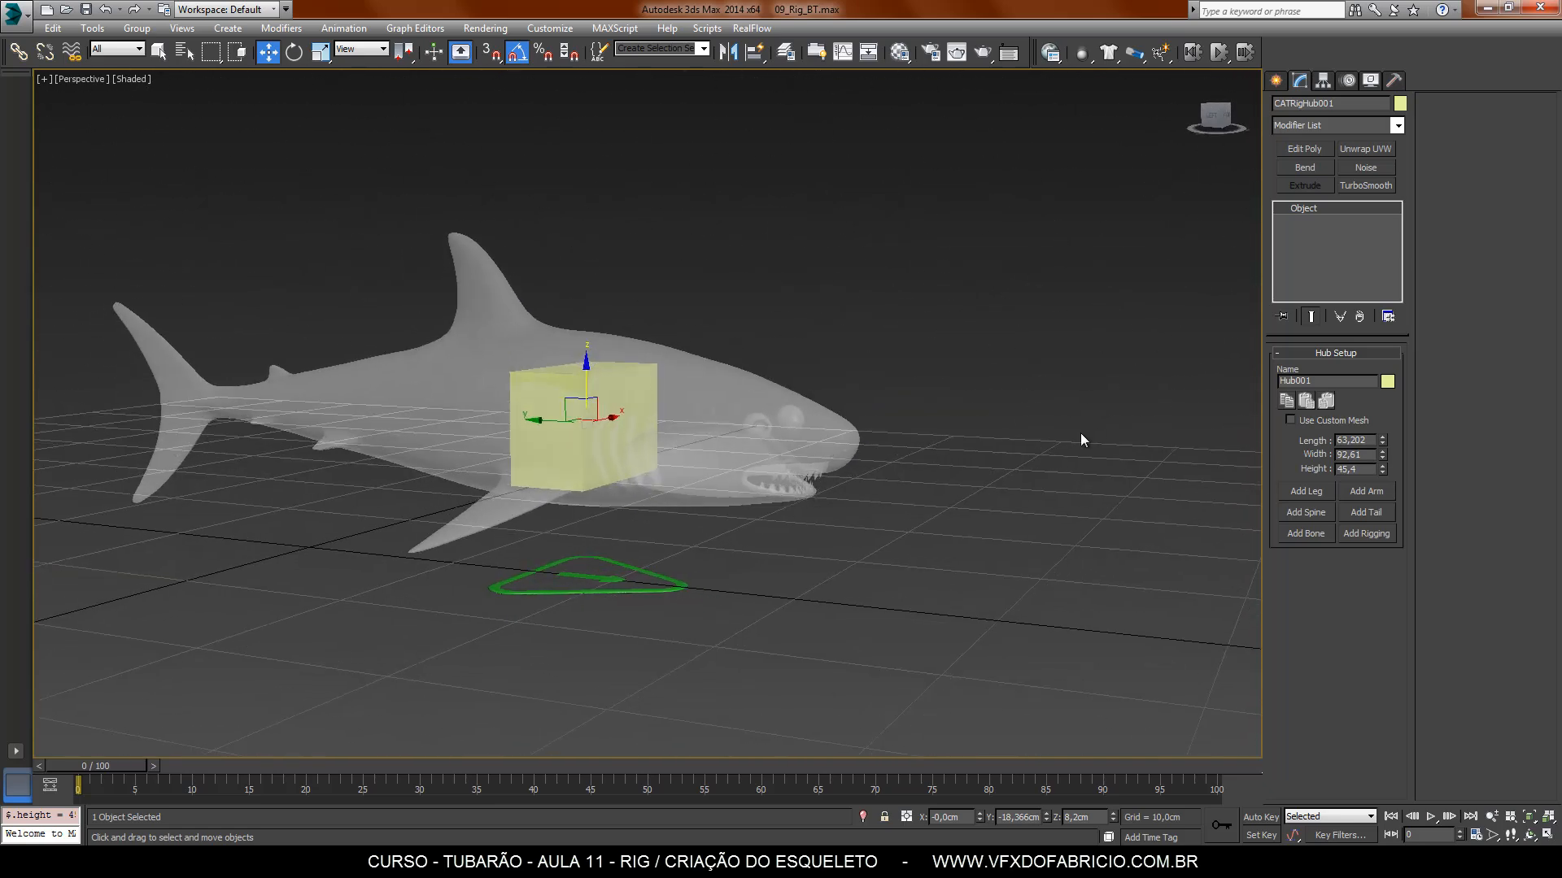
Step: Turn on the viewport option that displays selected objects with edged faces
scroll(593, 410, "up", 4)
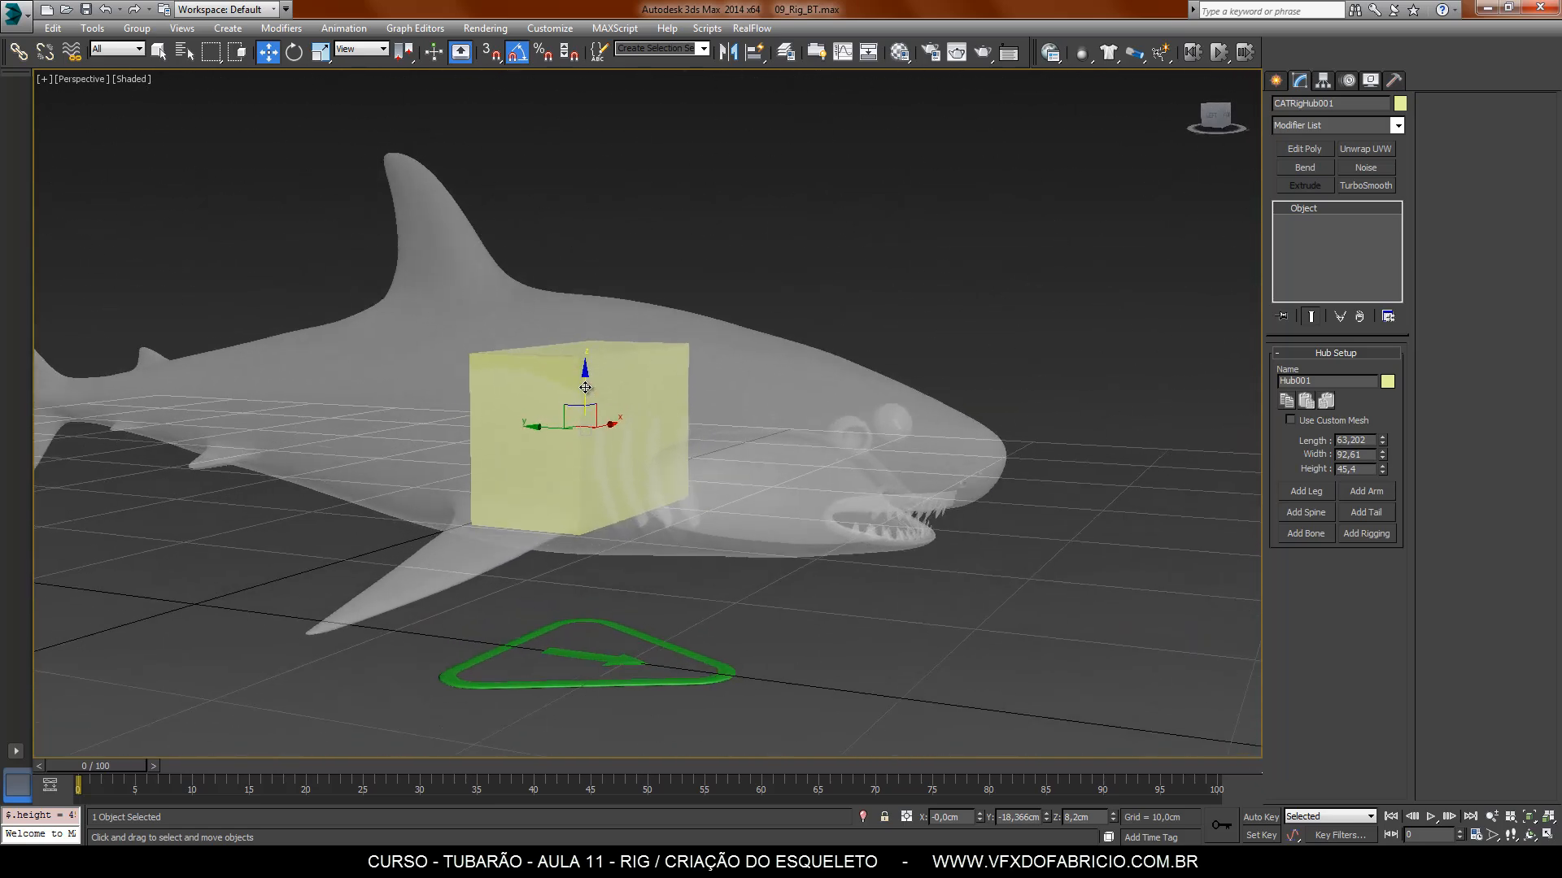
left_click(123, 78)
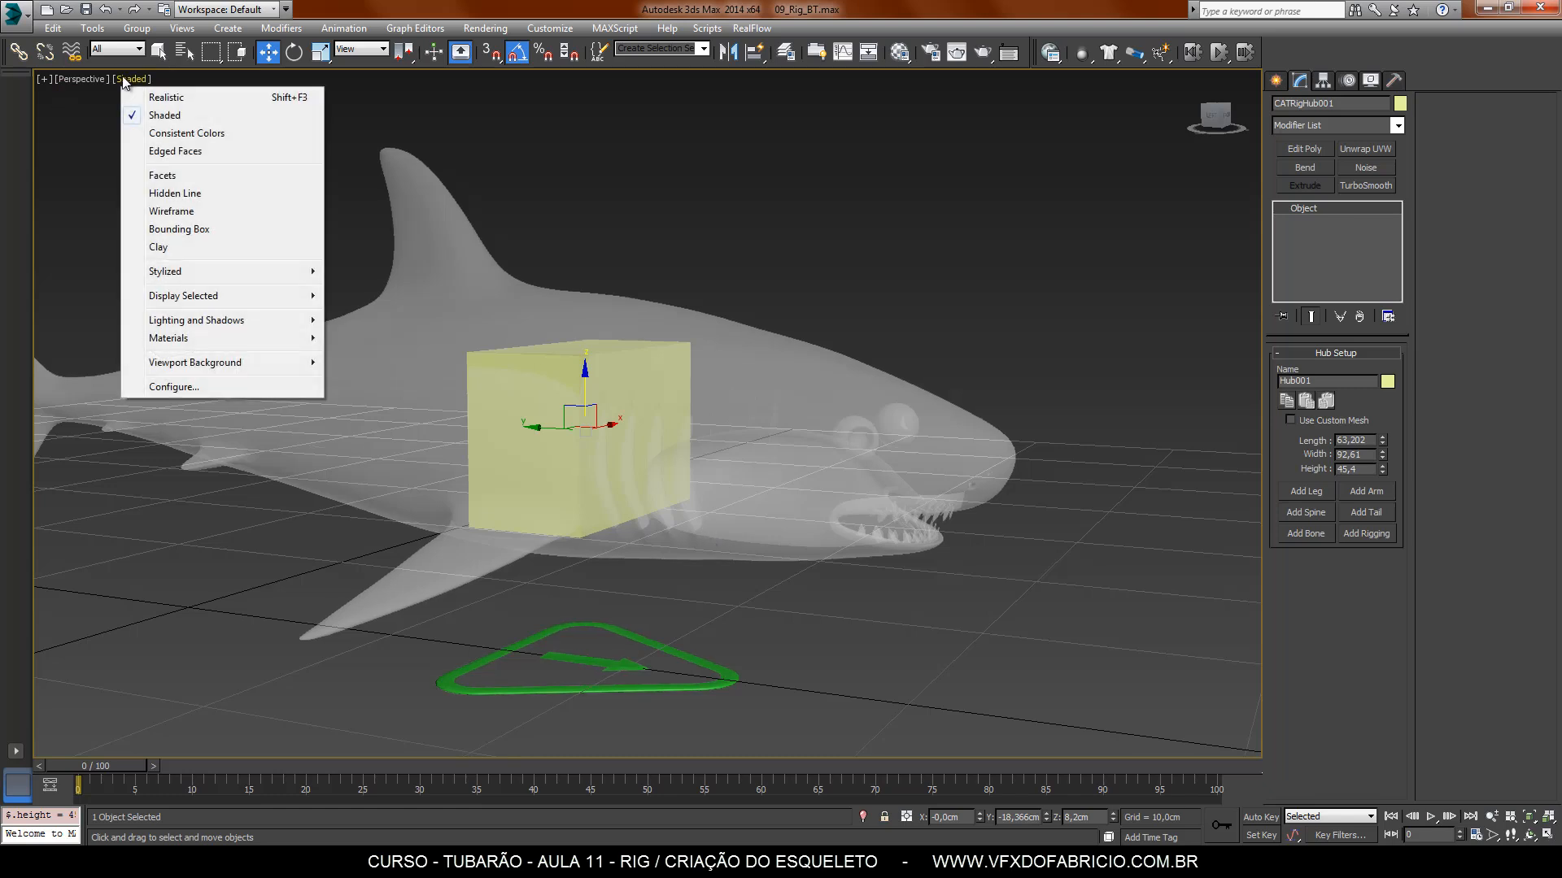
mouse_move(216, 296)
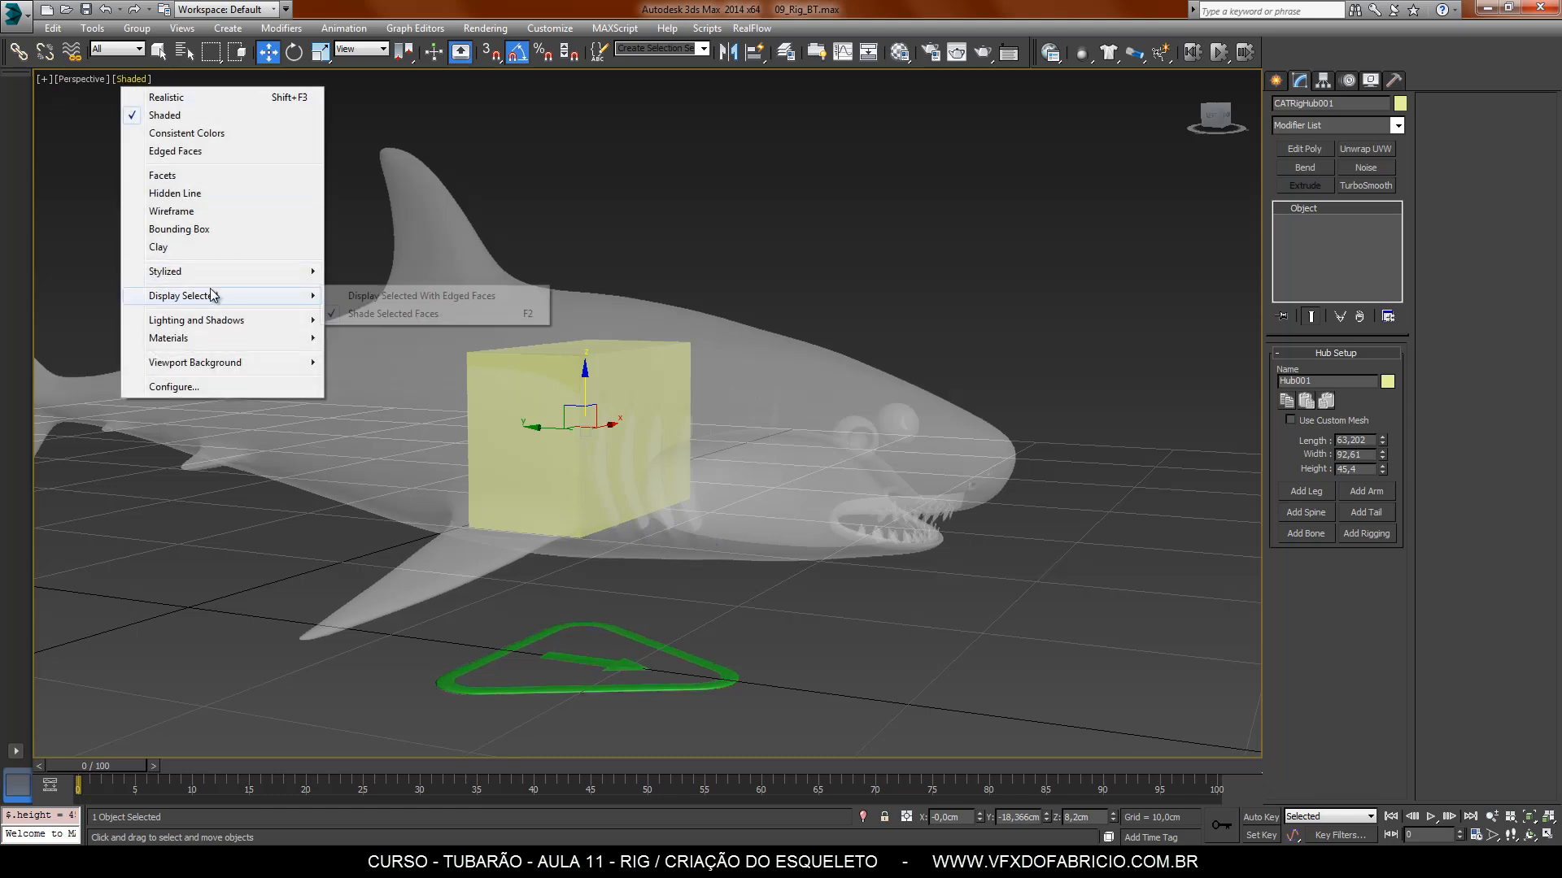
left_click(452, 296)
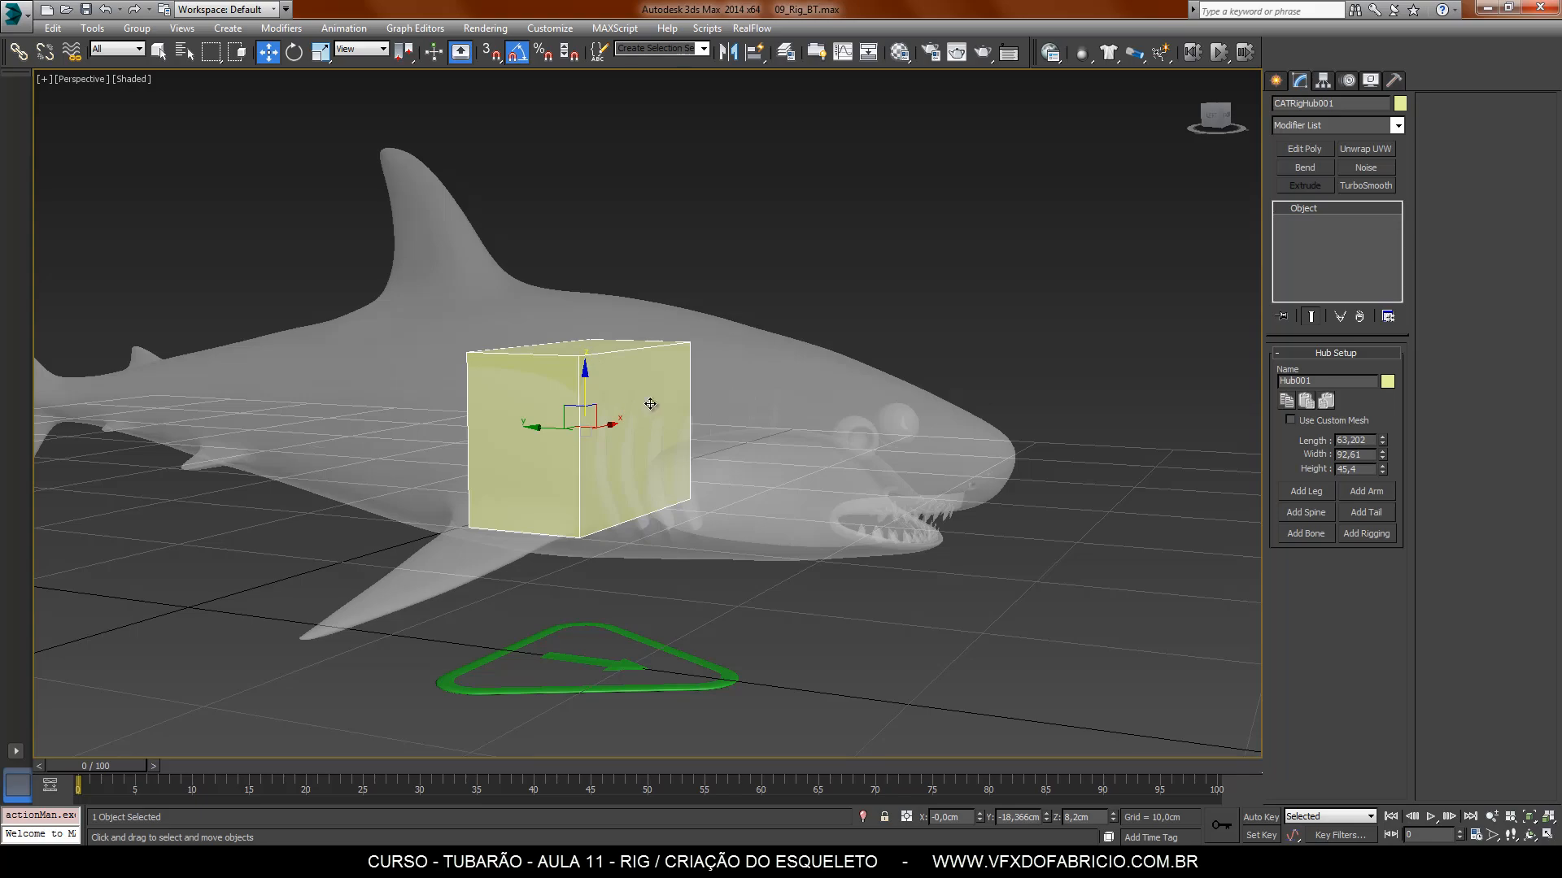
Step: Add a spine to the pelvis hub and select the new hub at the spine's end
middle_click_drag(642, 456, 734, 525, "alt")
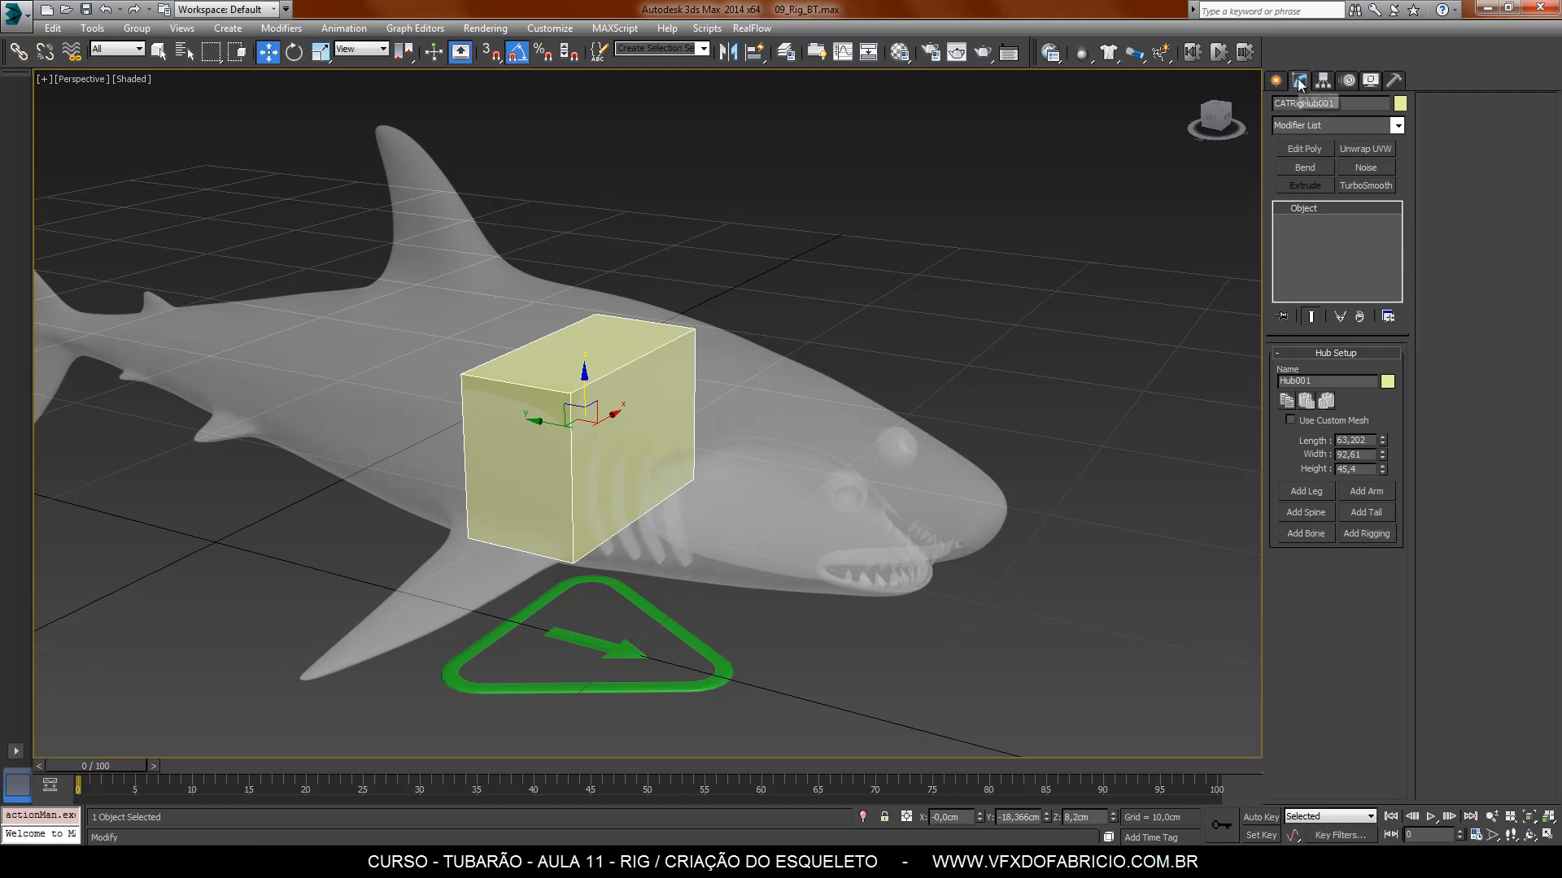
left_click(1306, 514)
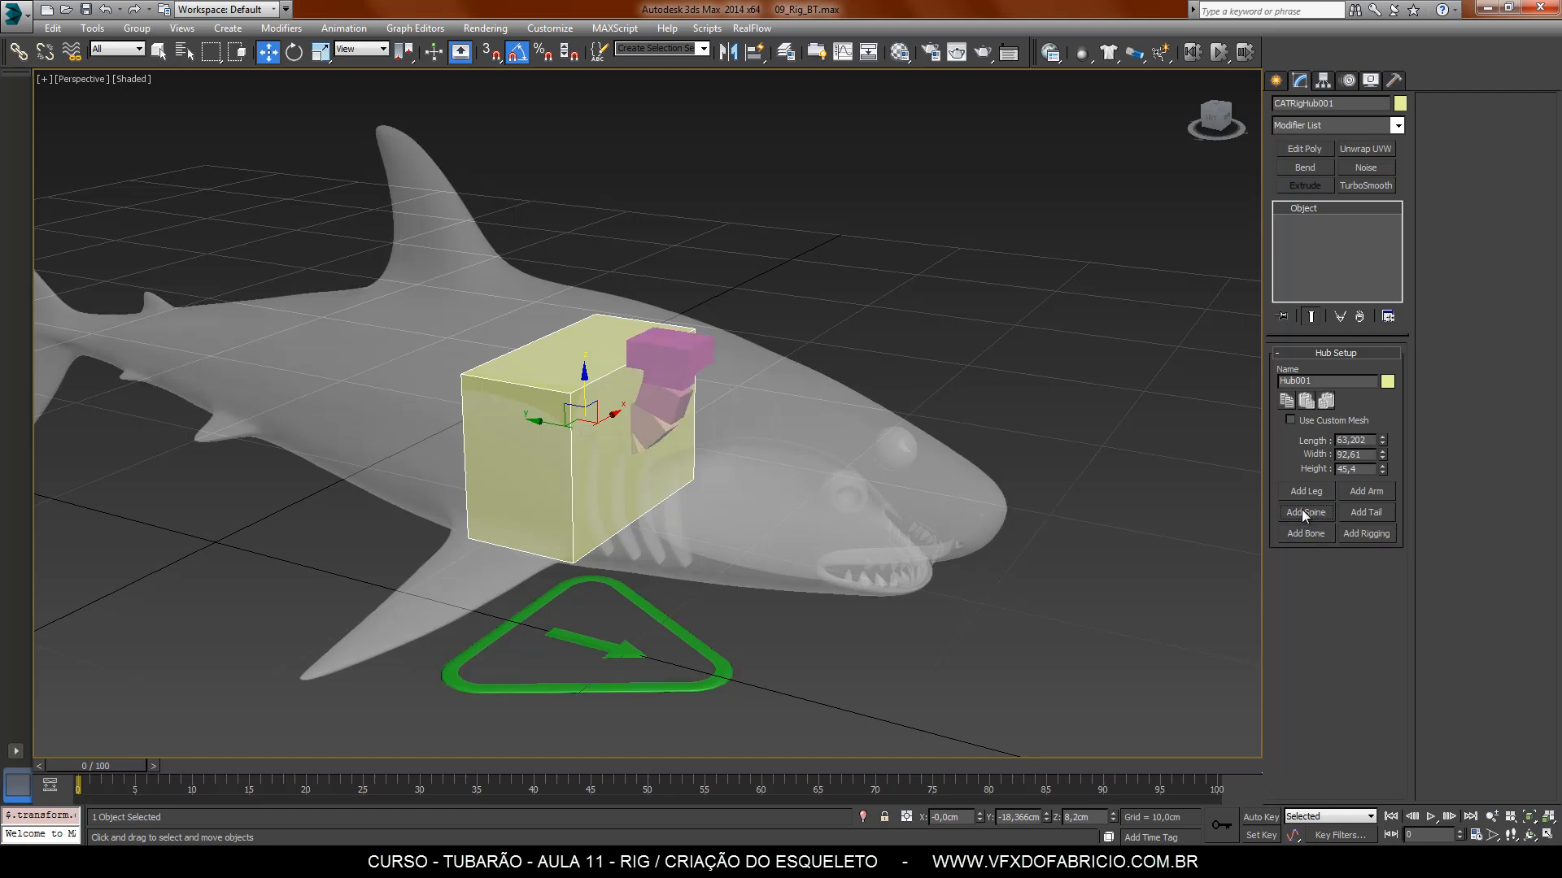
left_click(709, 355)
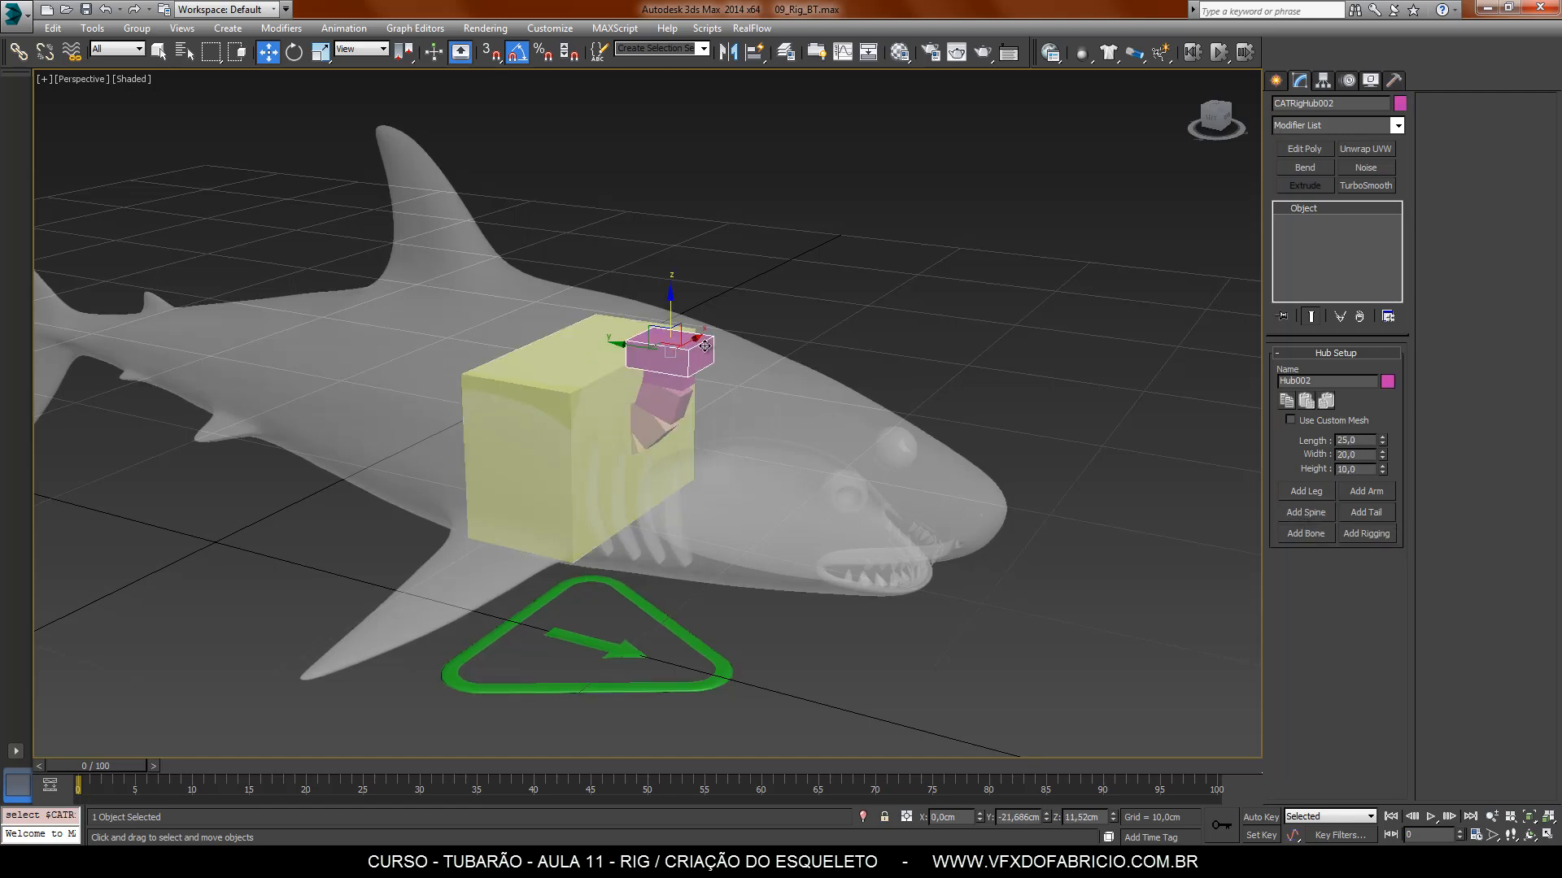
Step: Rotate the spine's end hub 90° so the spine runs toward the head, and move the hub forward to Y -26,754 cm, Z 8,706 cm
middle_click_drag(705, 346, 669, 403, "alt")
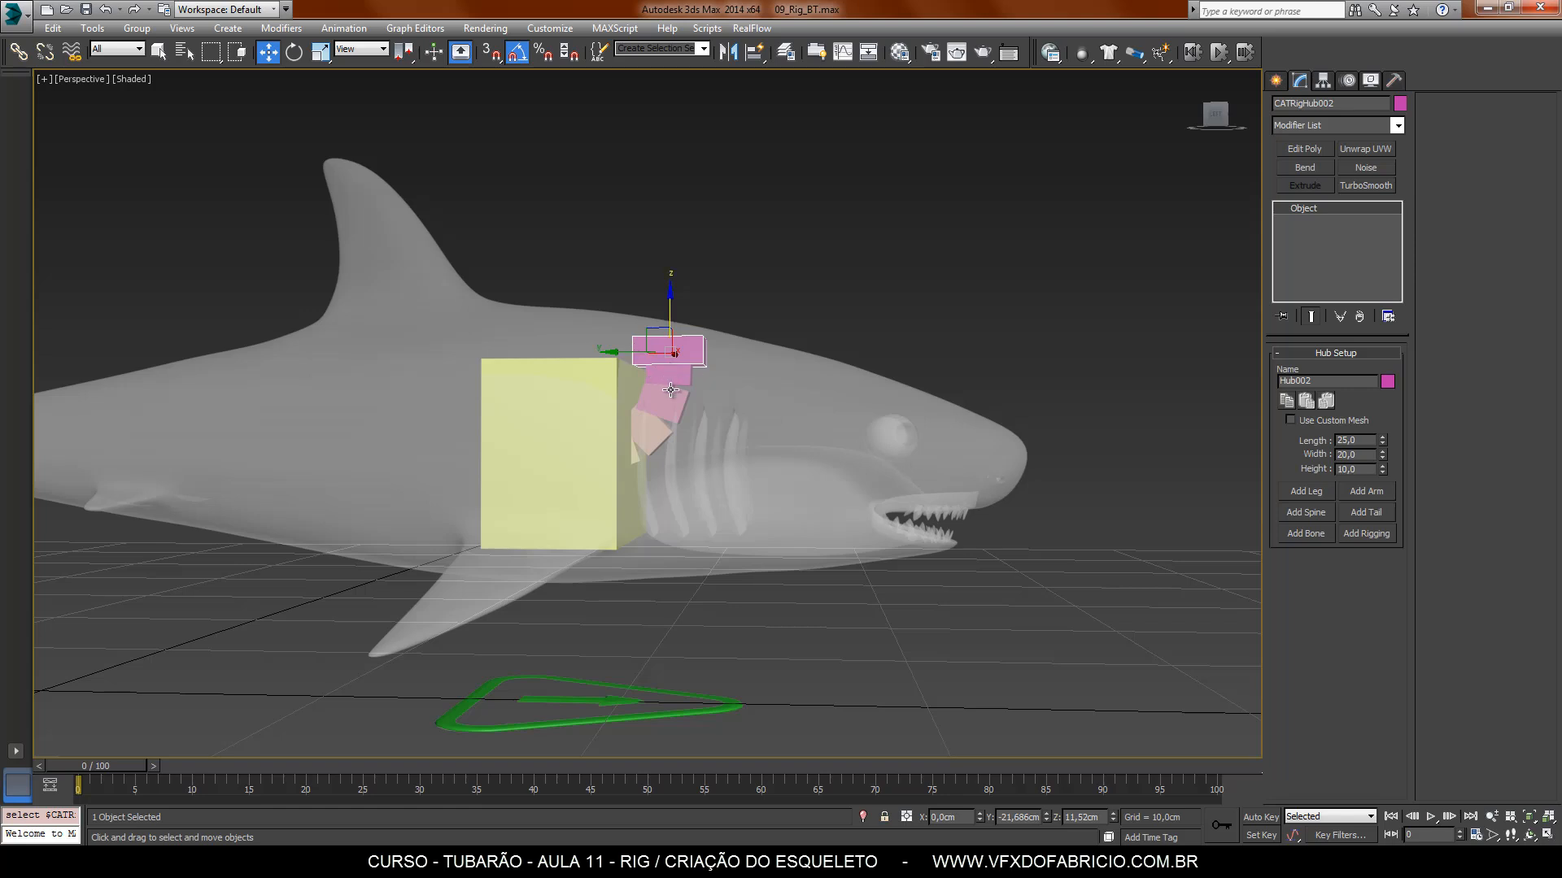
left_click(293, 54)
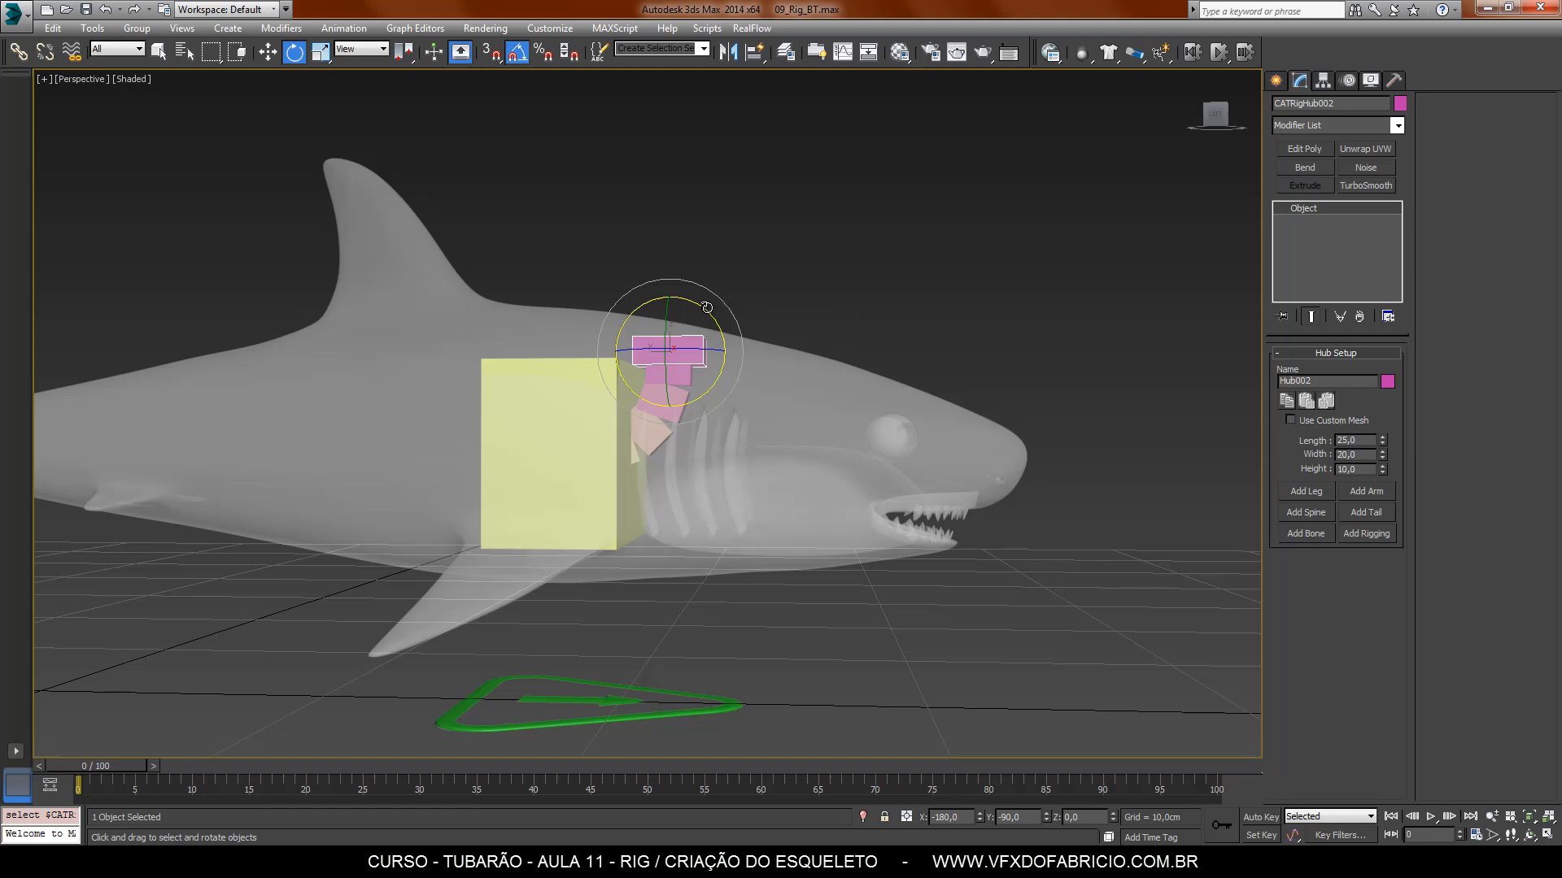
left_click_drag(708, 309, 756, 359)
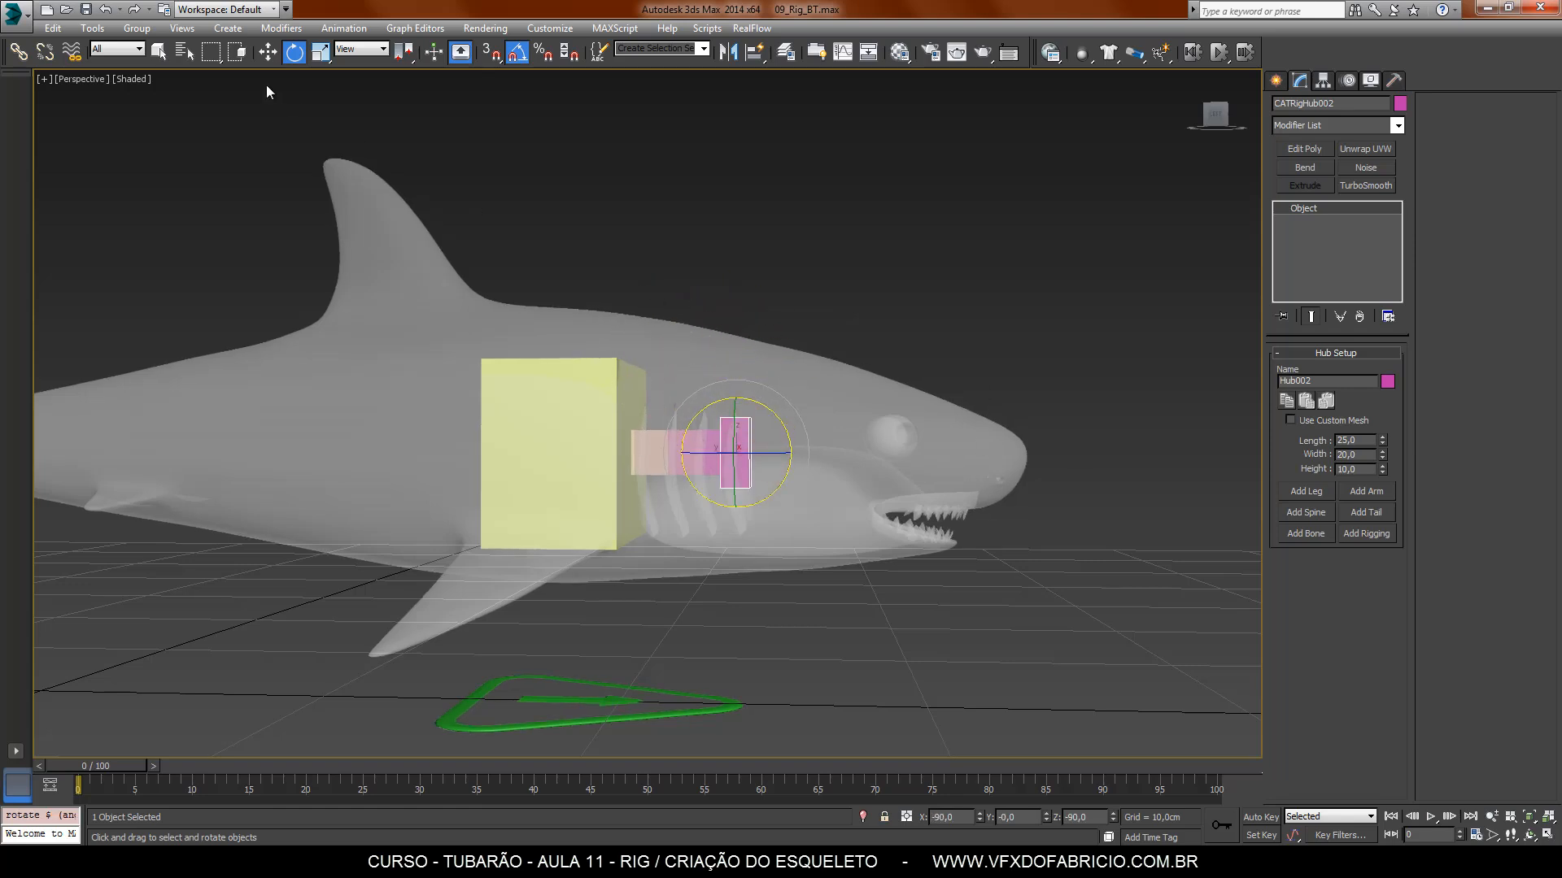
left_click(269, 54)
middle_click_drag(1025, 480, 728, 470, "alt")
left_click_drag(762, 425, 707, 421)
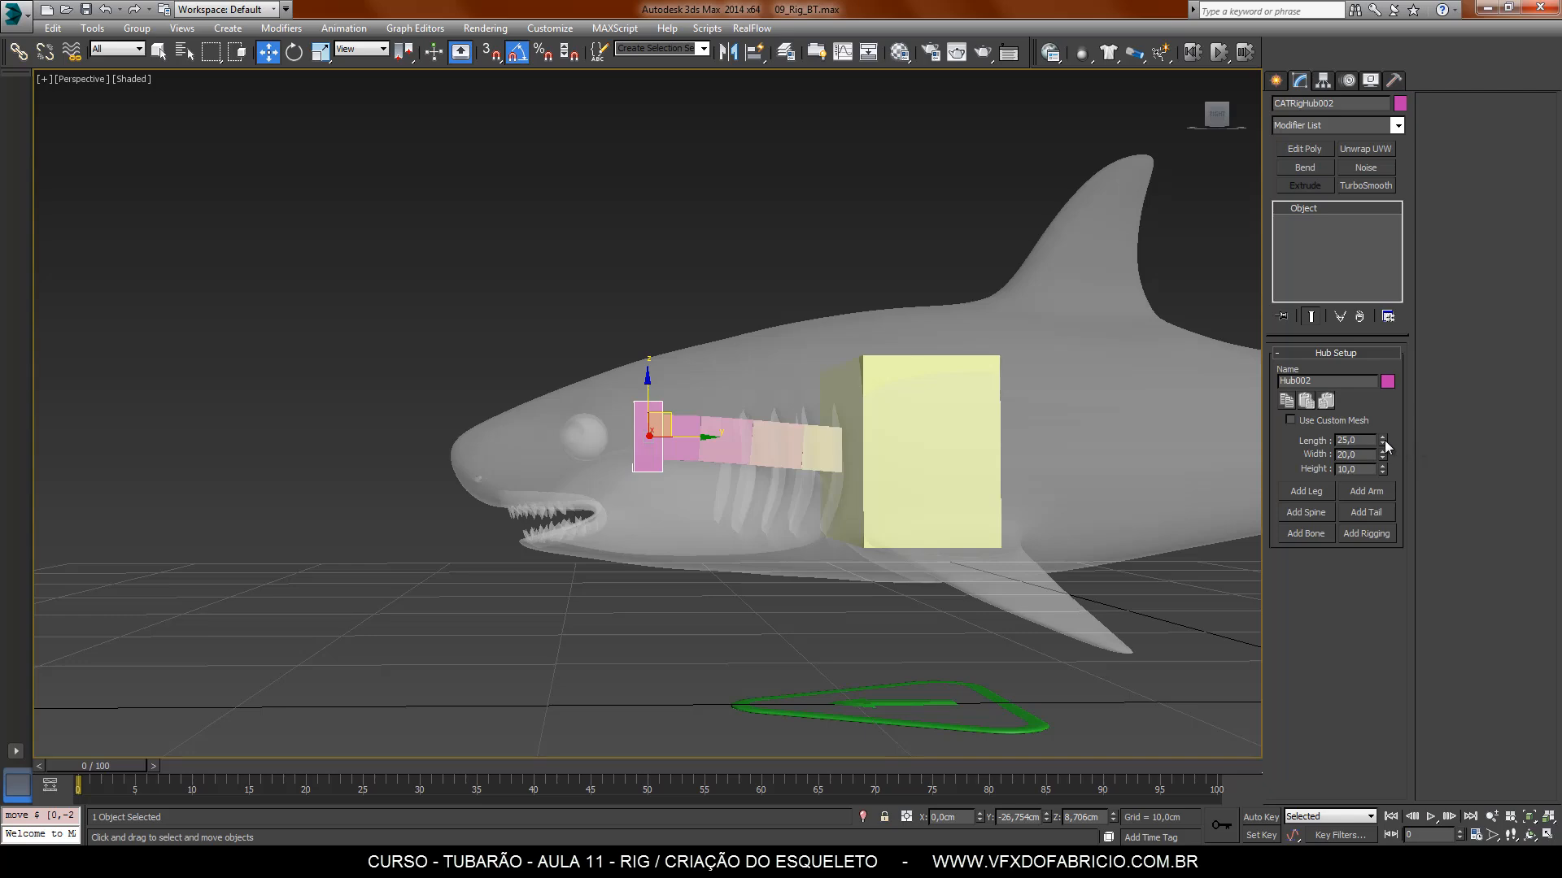
Step: Size the spine's end hub inside the shark's head to length 33,313, width 42,276 and height 35,2
left_click_drag(1387, 445, 1390, 359)
middle_click_drag(742, 451, 896, 462, "alt")
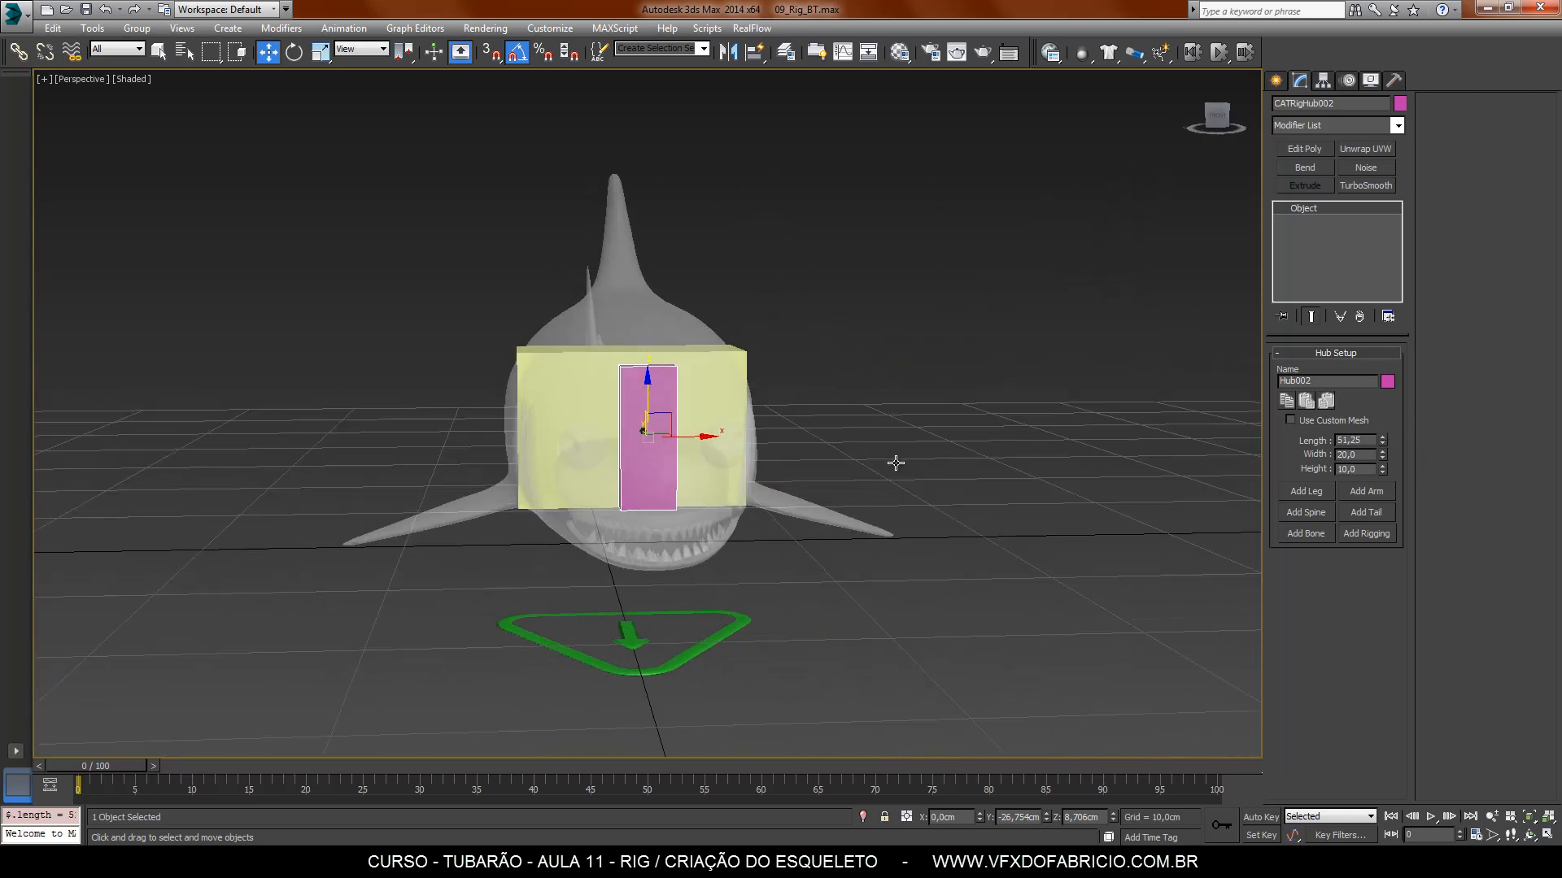
left_click_drag(1382, 454, 1383, 384)
middle_click_drag(1082, 486, 888, 541, "alt")
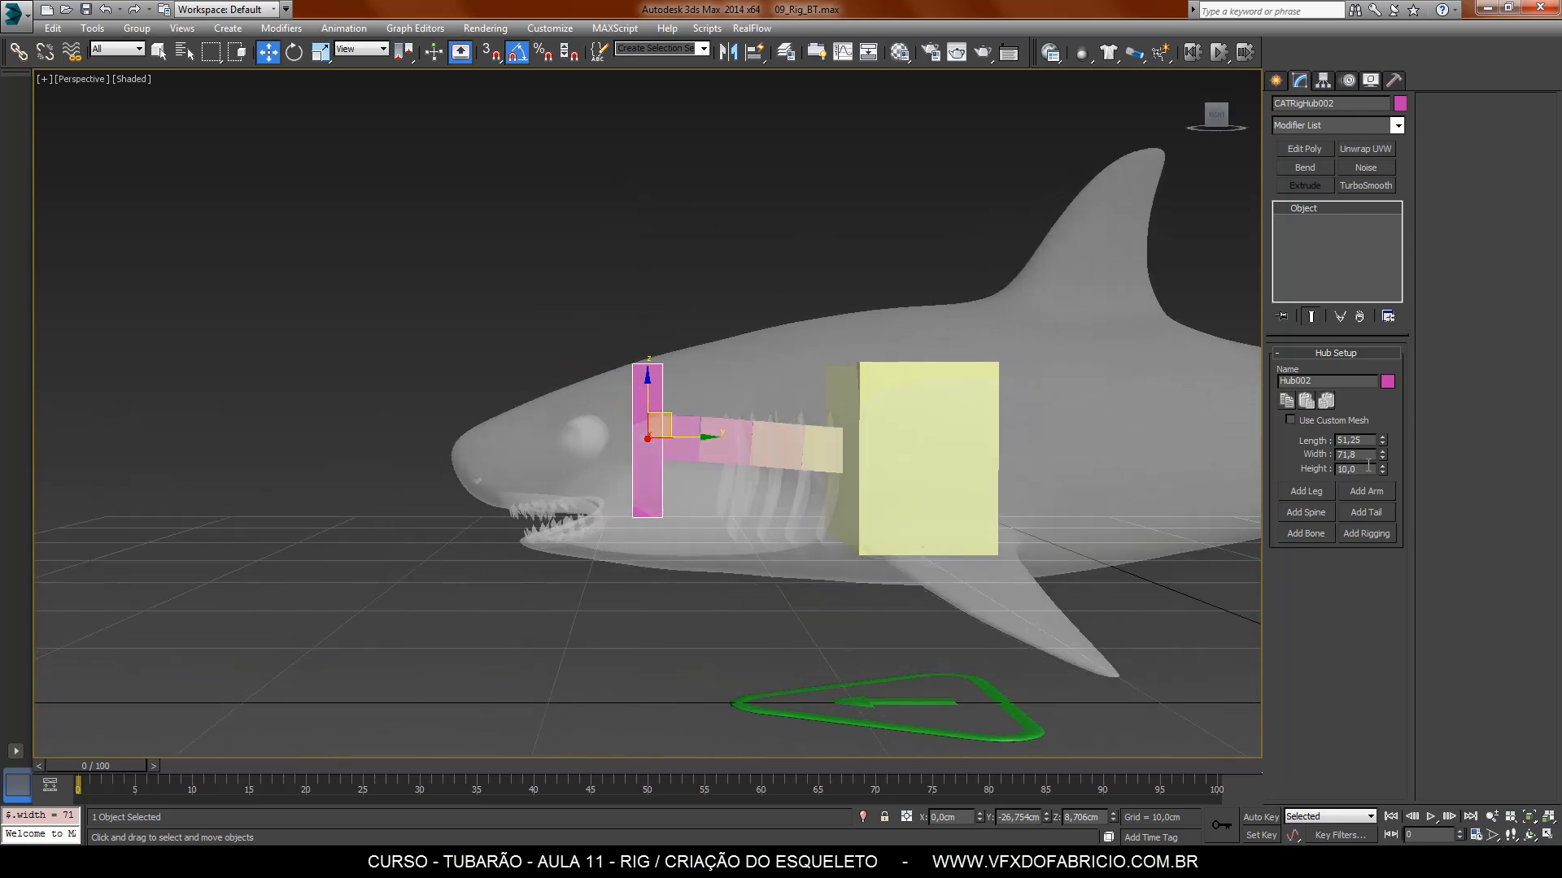
mouse_move(1384, 470)
left_mouse_down()
mouse_move(1389, 419)
mouse_move(1383, 468)
left_mouse_up()
middle_click_drag(793, 486, 528, 691, "alt")
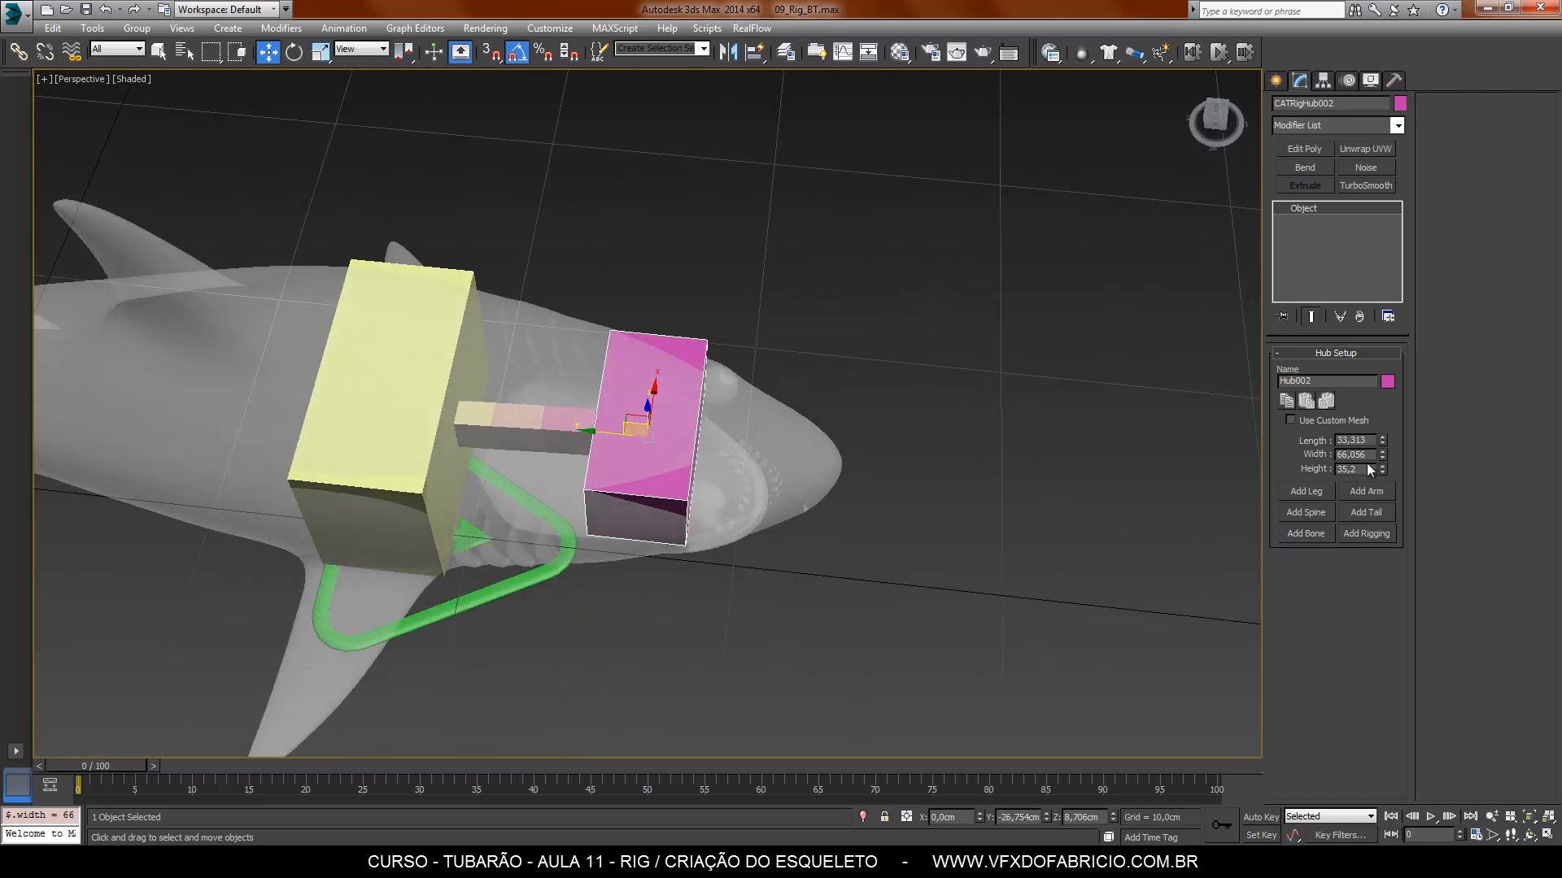
left_click_drag(1382, 454, 1384, 484)
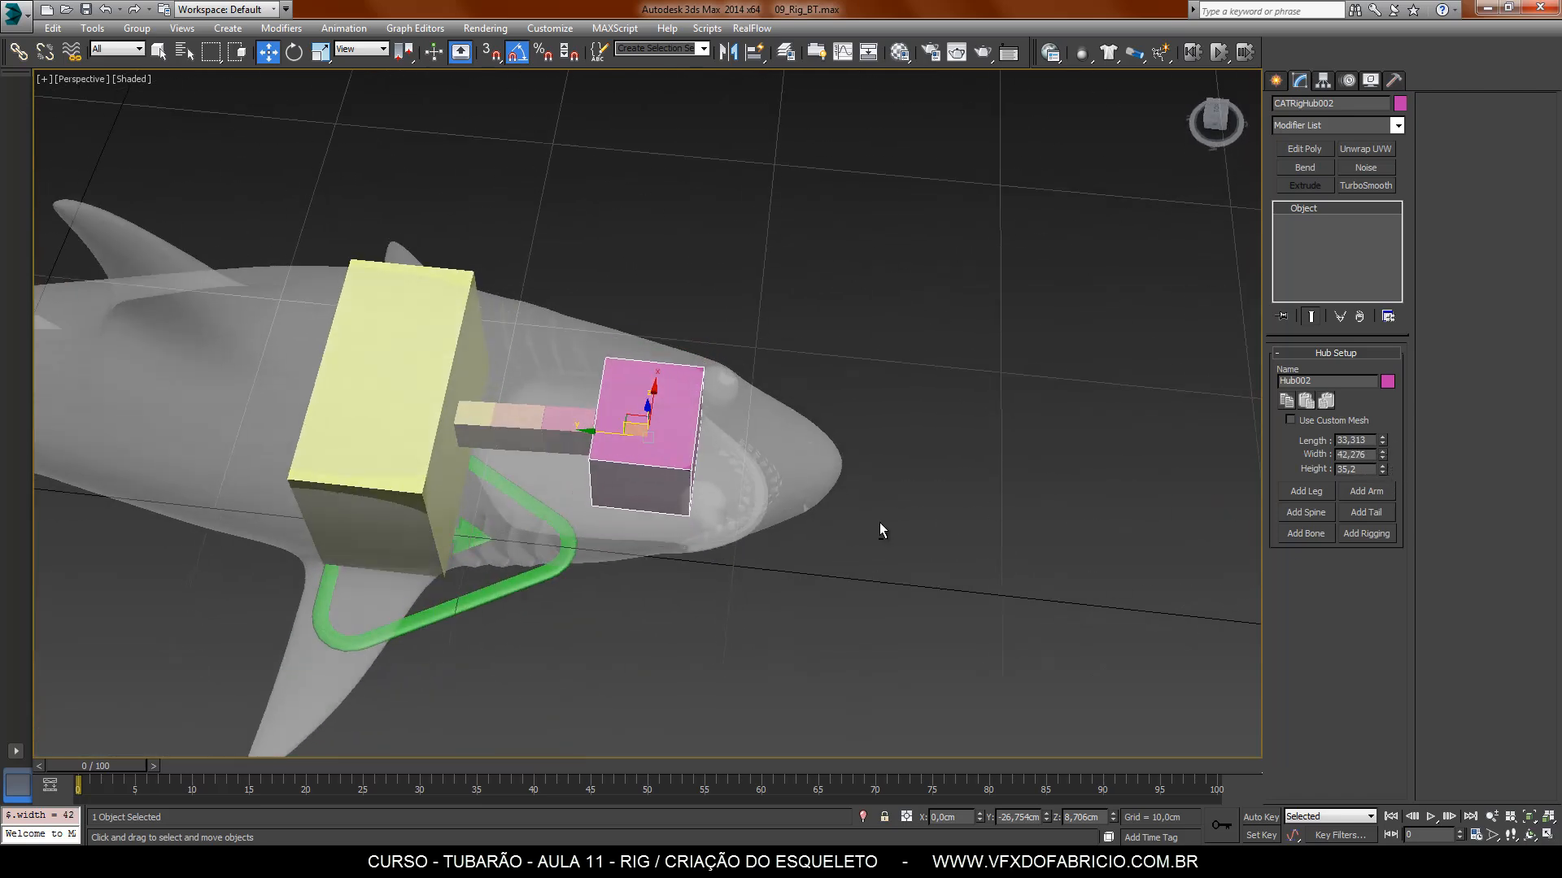
middle_click_drag(880, 522, 651, 520, "alt")
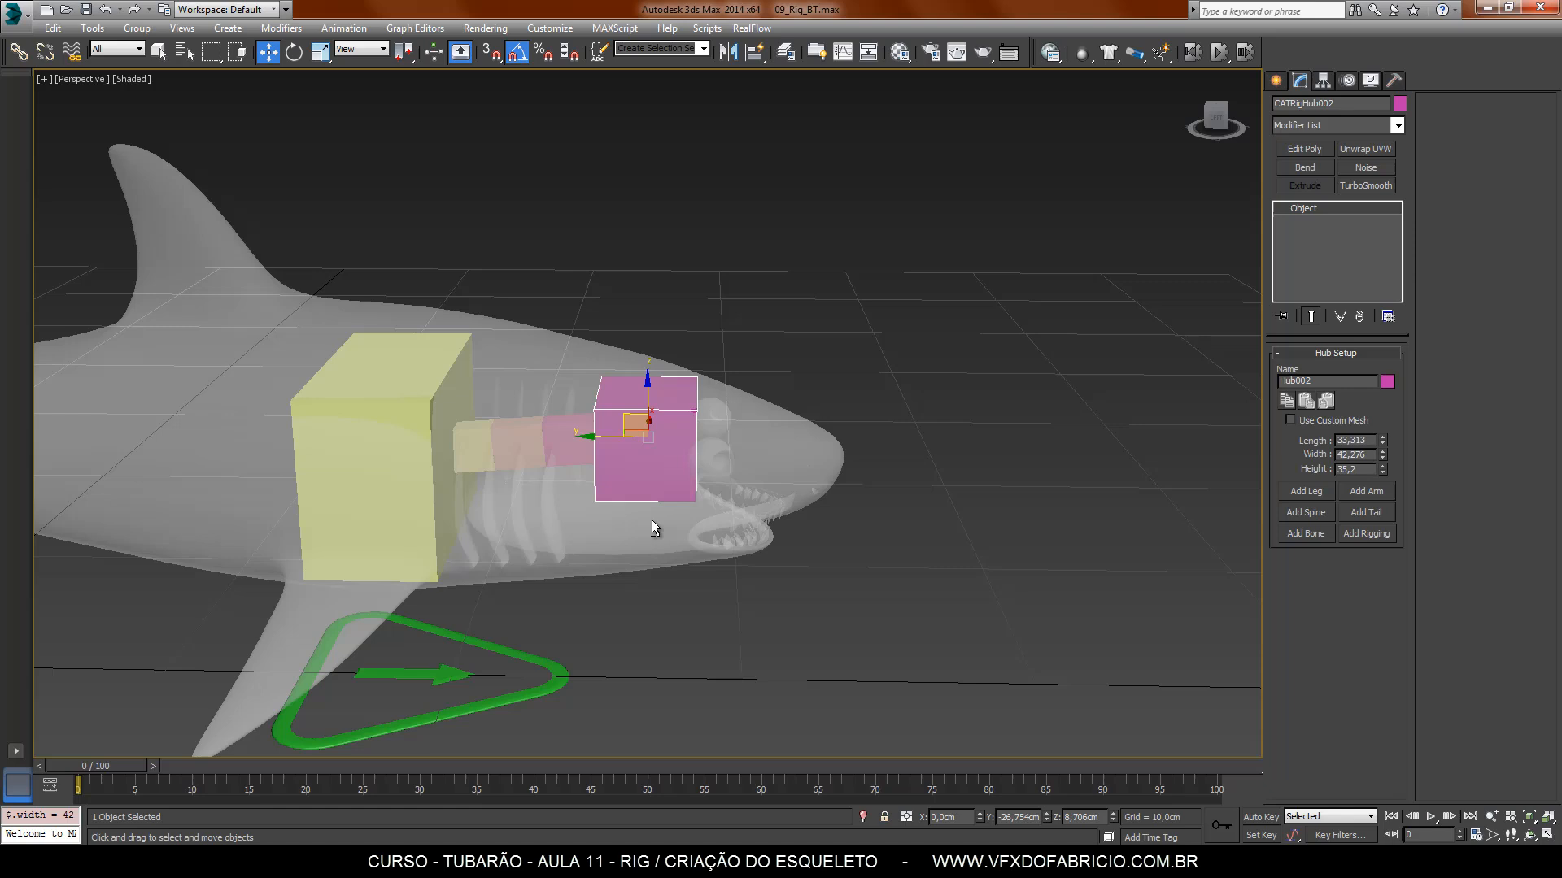
Step: Set the fourth spine bone's X size to 61 and its Y size to 40
left_click(565, 443)
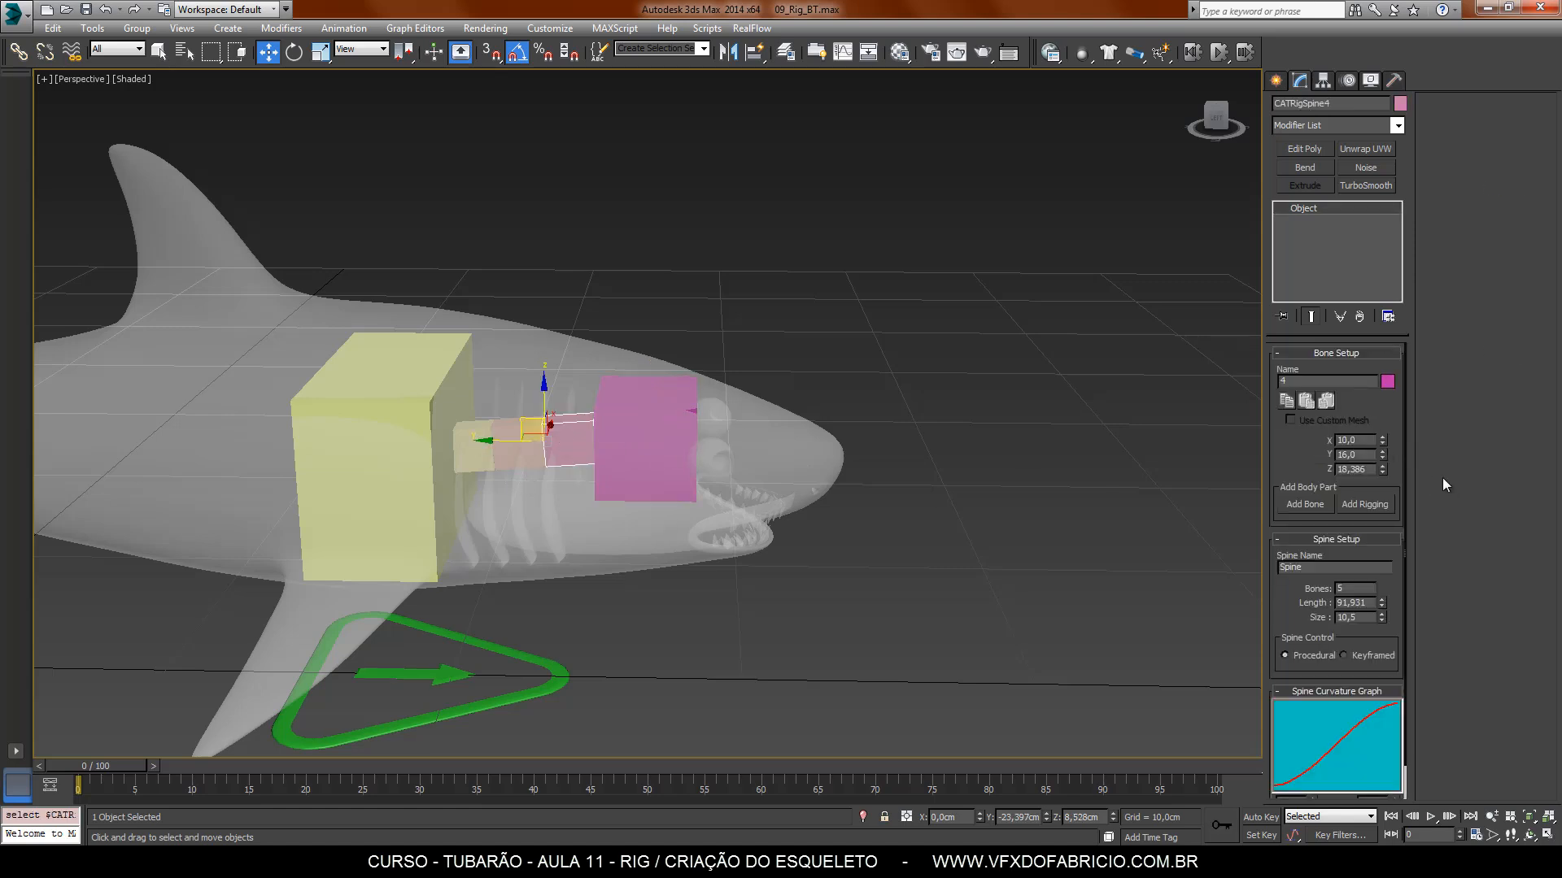
left_click_drag(1382, 440, 1382, 415)
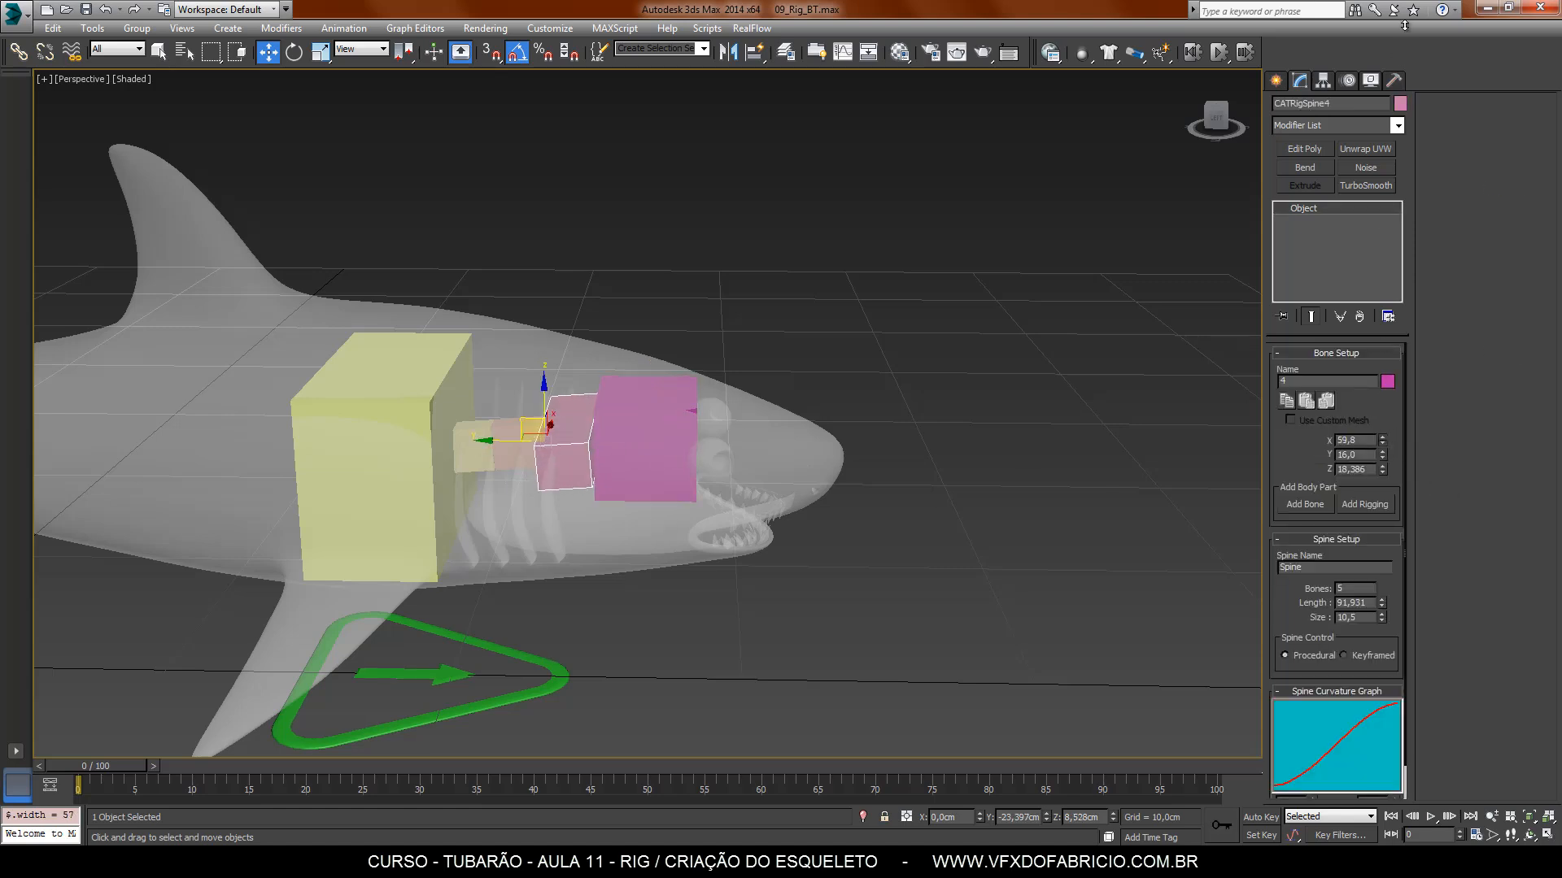
middle_click_drag(936, 382, 856, 499, "alt")
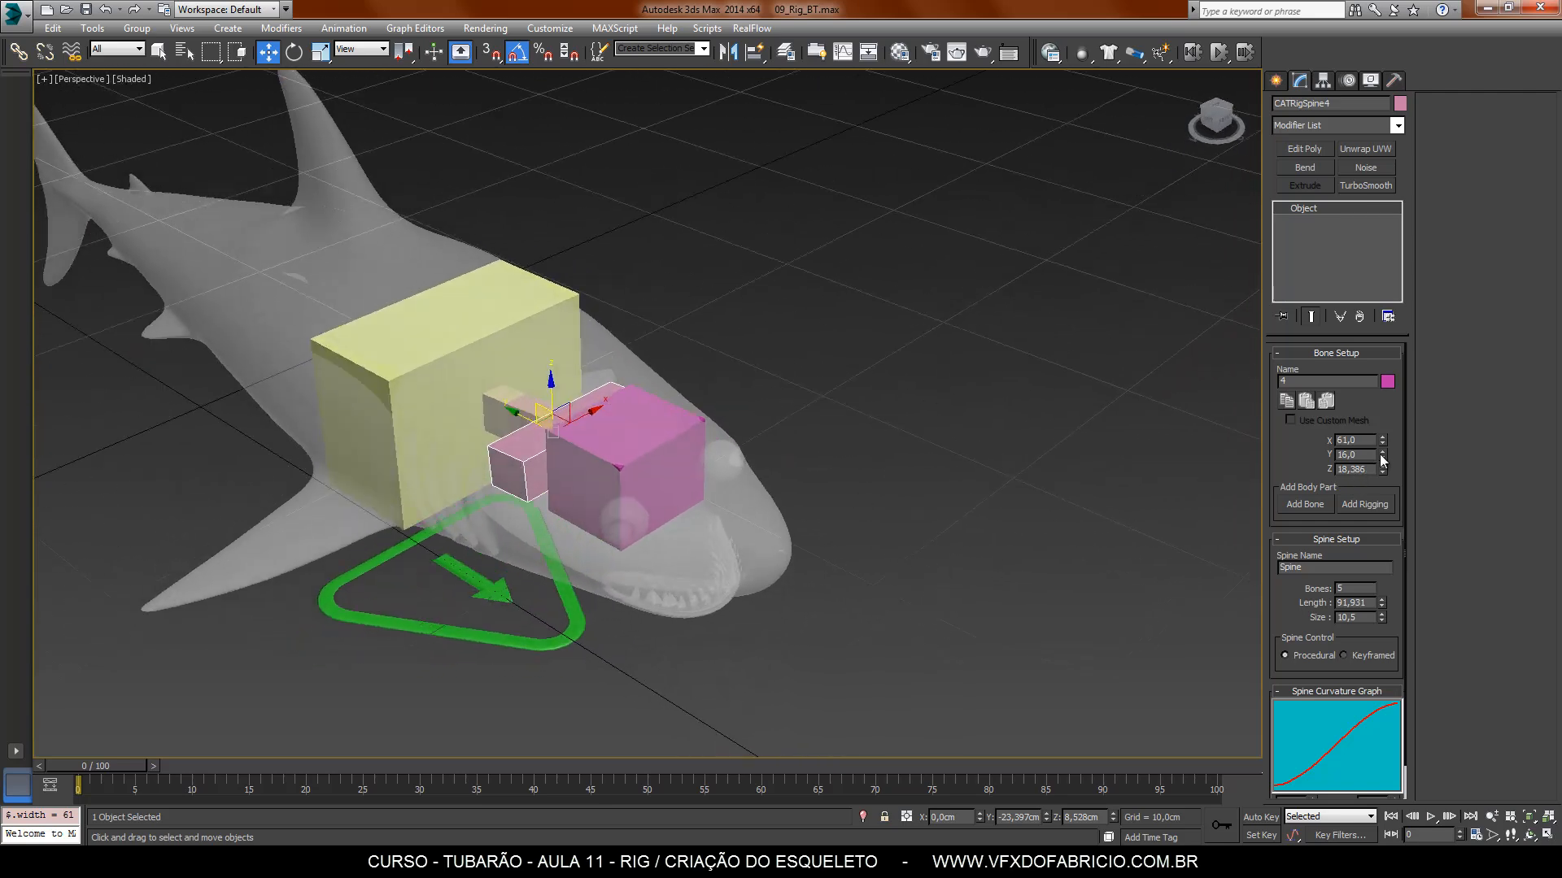
left_click_drag(1382, 457, 1360, 332)
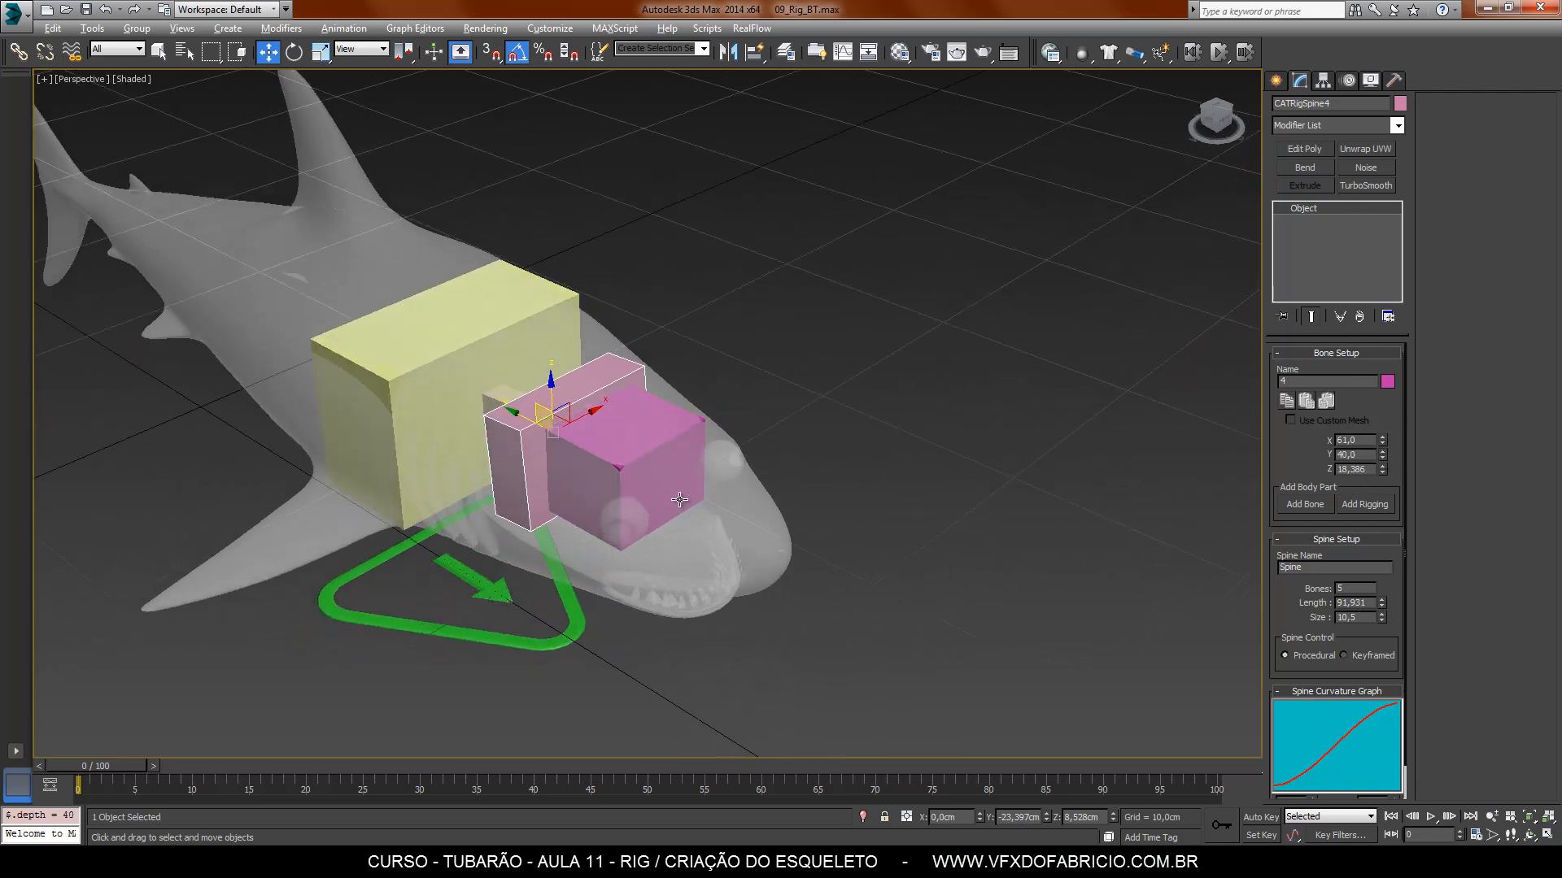
middle_click_drag(679, 500, 742, 480, "alt")
Step: Display the viewport in wireframe and move the first spine bone inside the pelvis hub forward to Y -19,096 cm
left_click(528, 457)
middle_click_drag(947, 524, 921, 559, "alt")
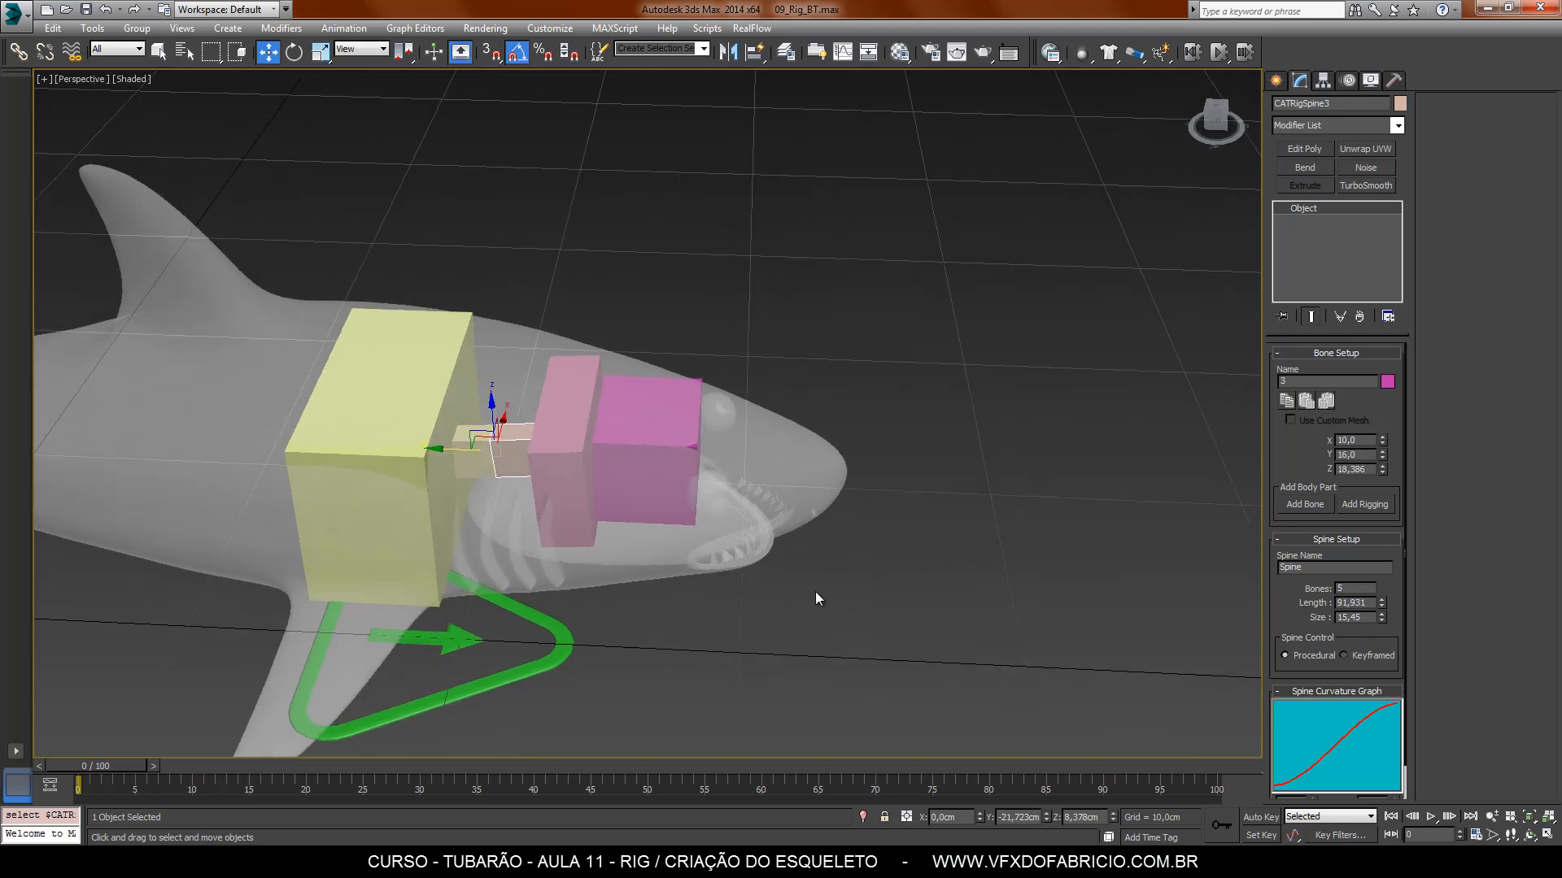
mouse_move(456, 493)
middle_mouse_down()
mouse_move(491, 497)
mouse_move(505, 465)
mouse_move(510, 516)
mouse_move(488, 488)
middle_mouse_up()
key("F3")
left_click(453, 443)
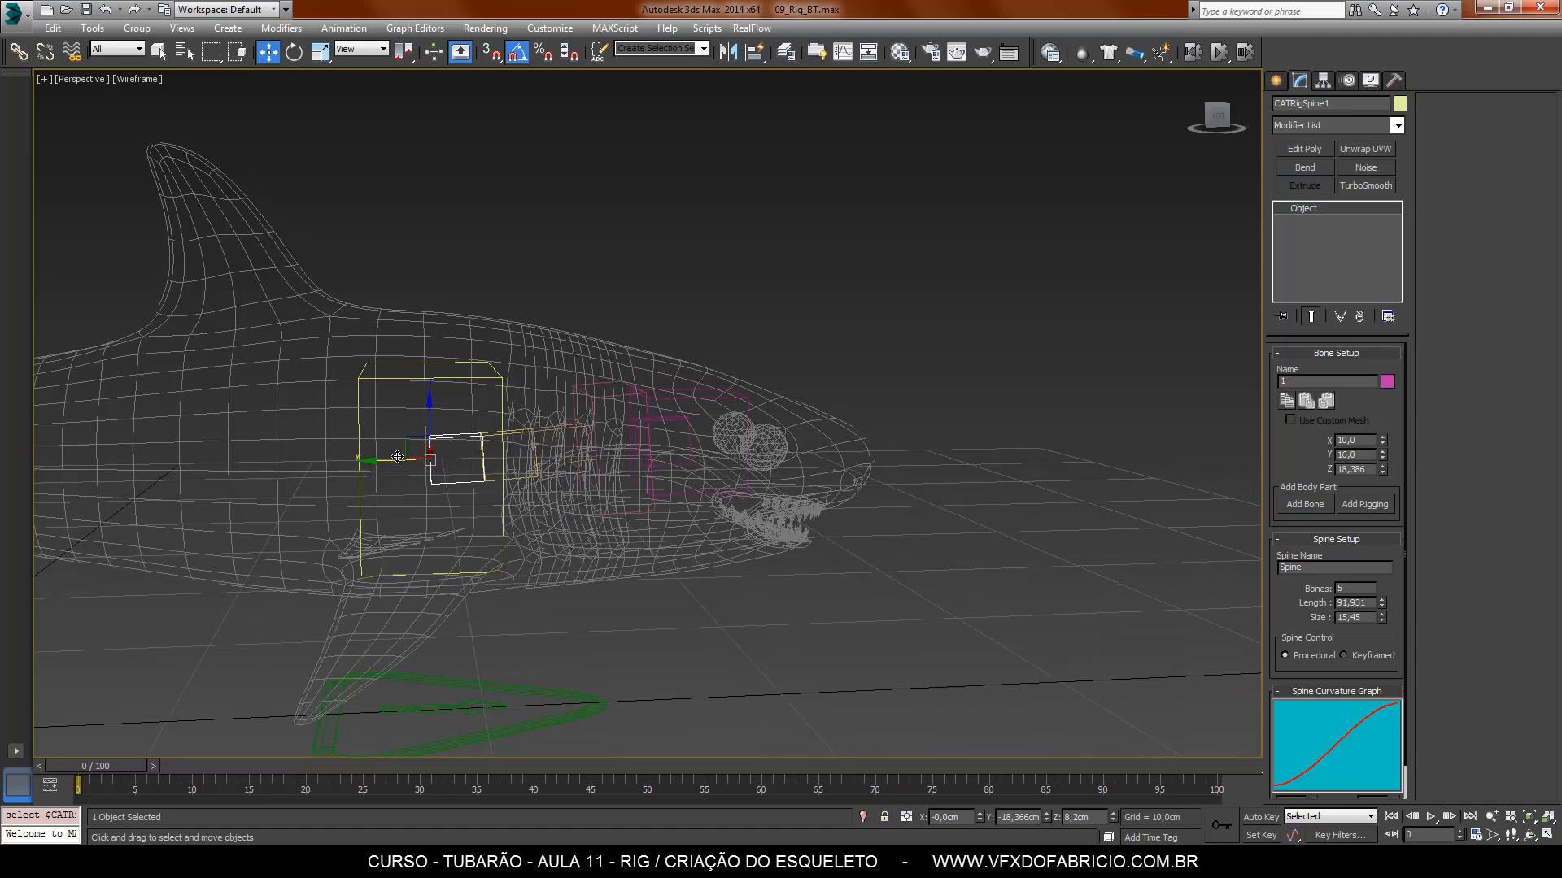
left_click_drag(405, 460, 419, 460)
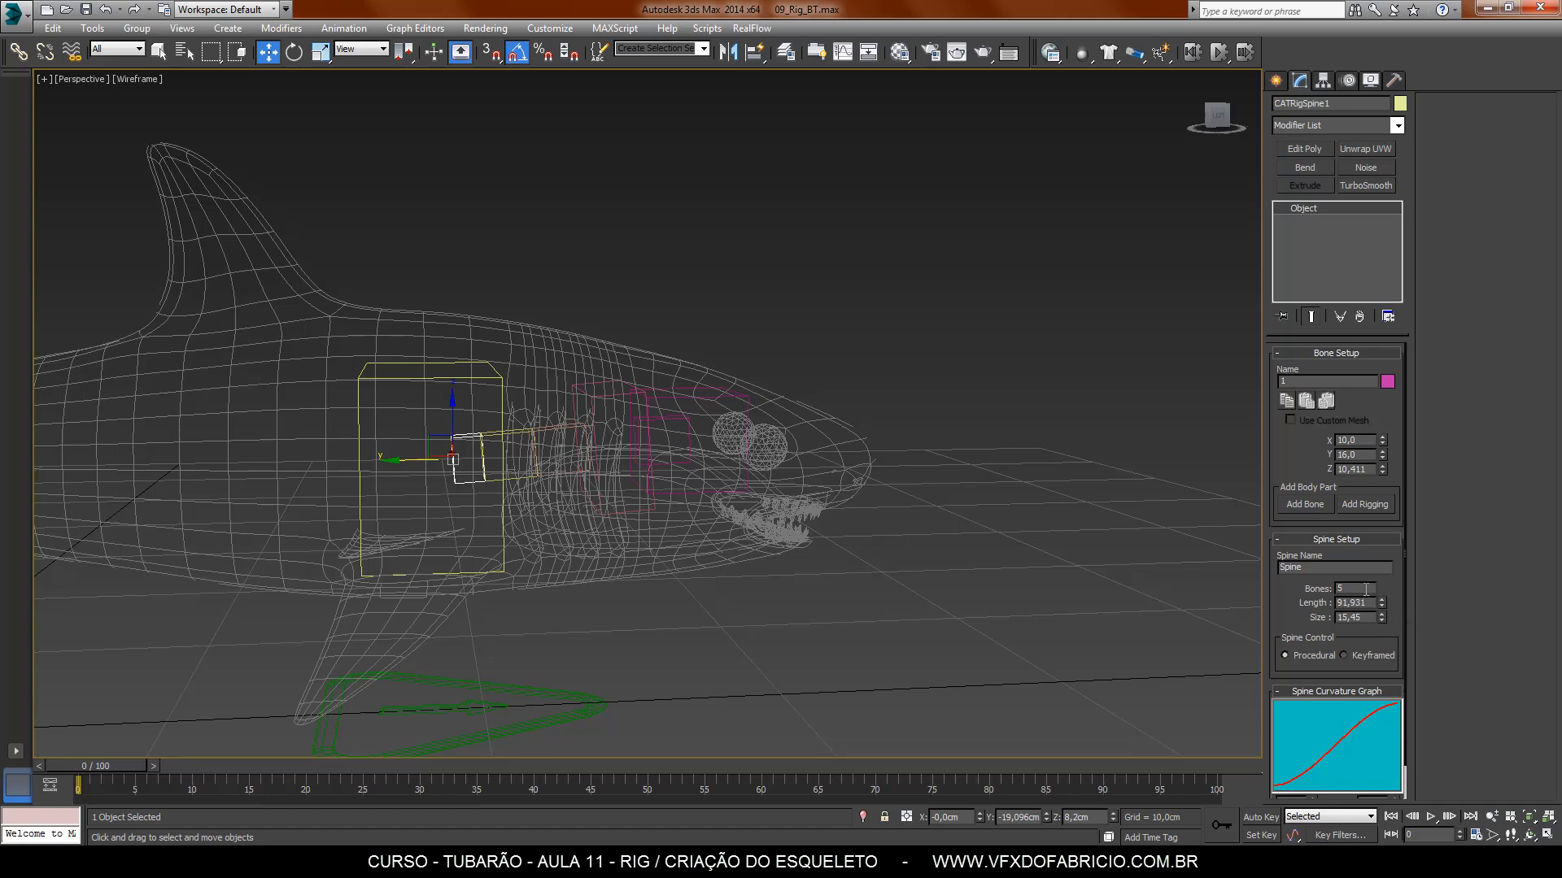
Step: Reduce the spine to 3 bones and move its first bone forward to Y -20,638 cm
type("3")
key("Return")
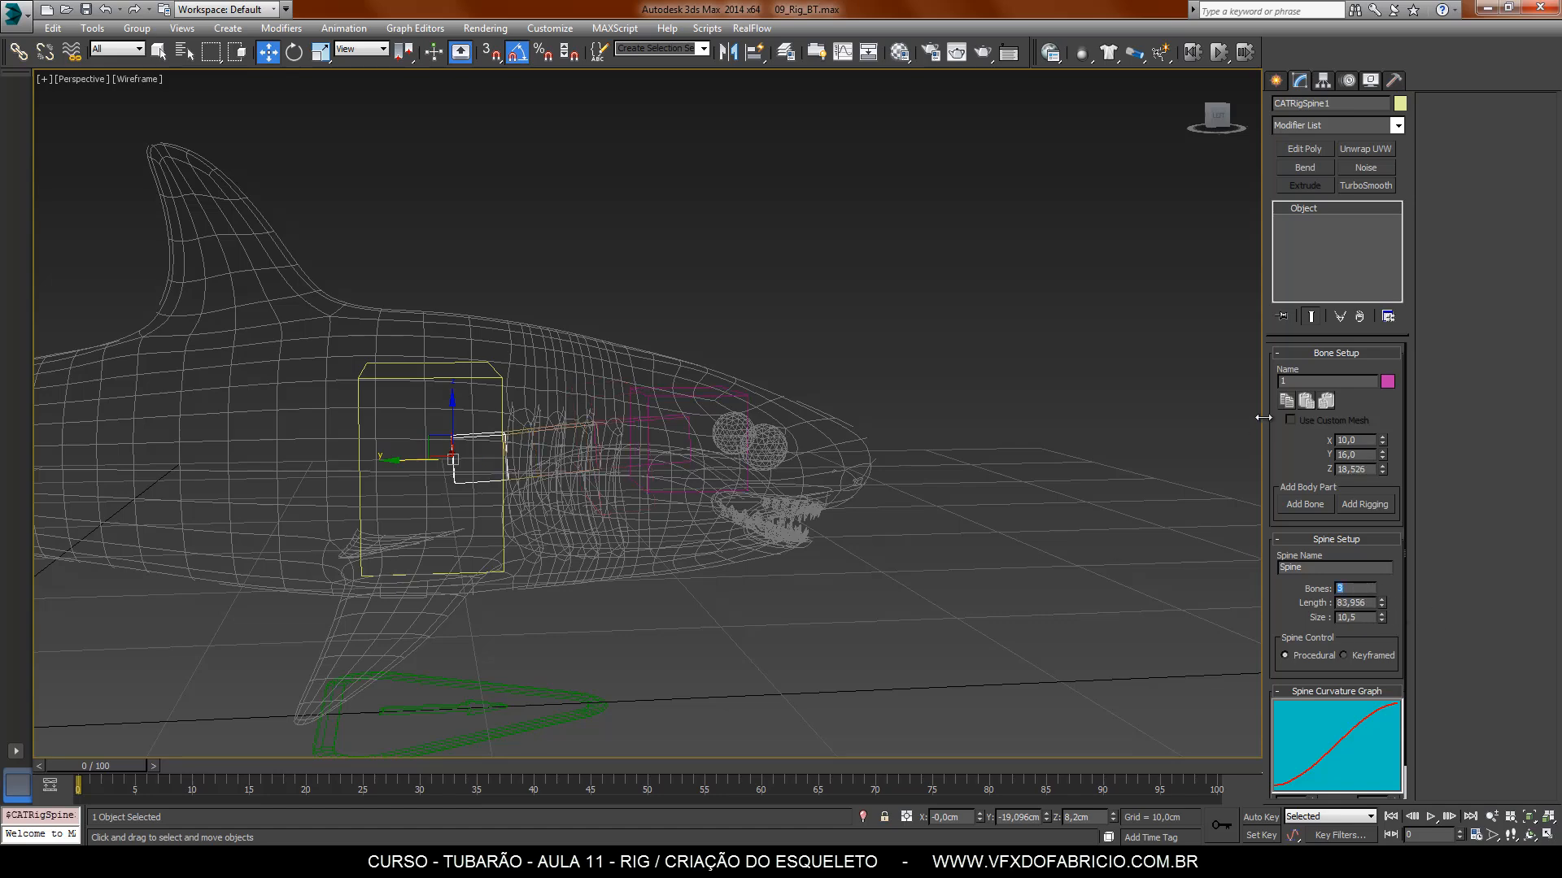
middle_click_drag(582, 514, 560, 491, "alt")
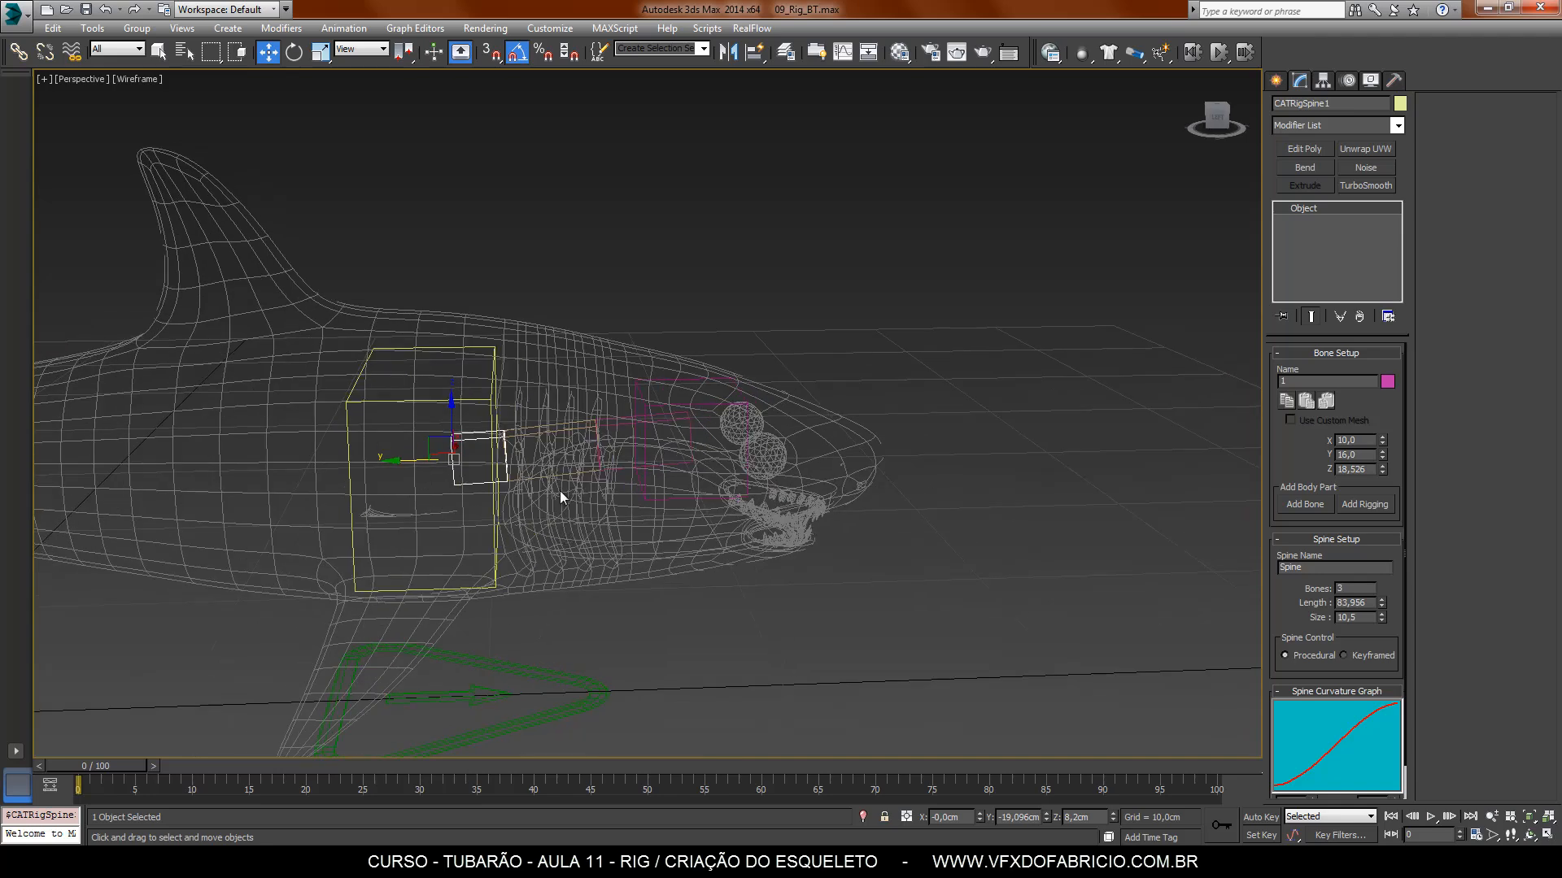
left_click(464, 483)
left_click_drag(458, 458, 499, 454)
middle_click_drag(622, 612, 615, 462, "alt")
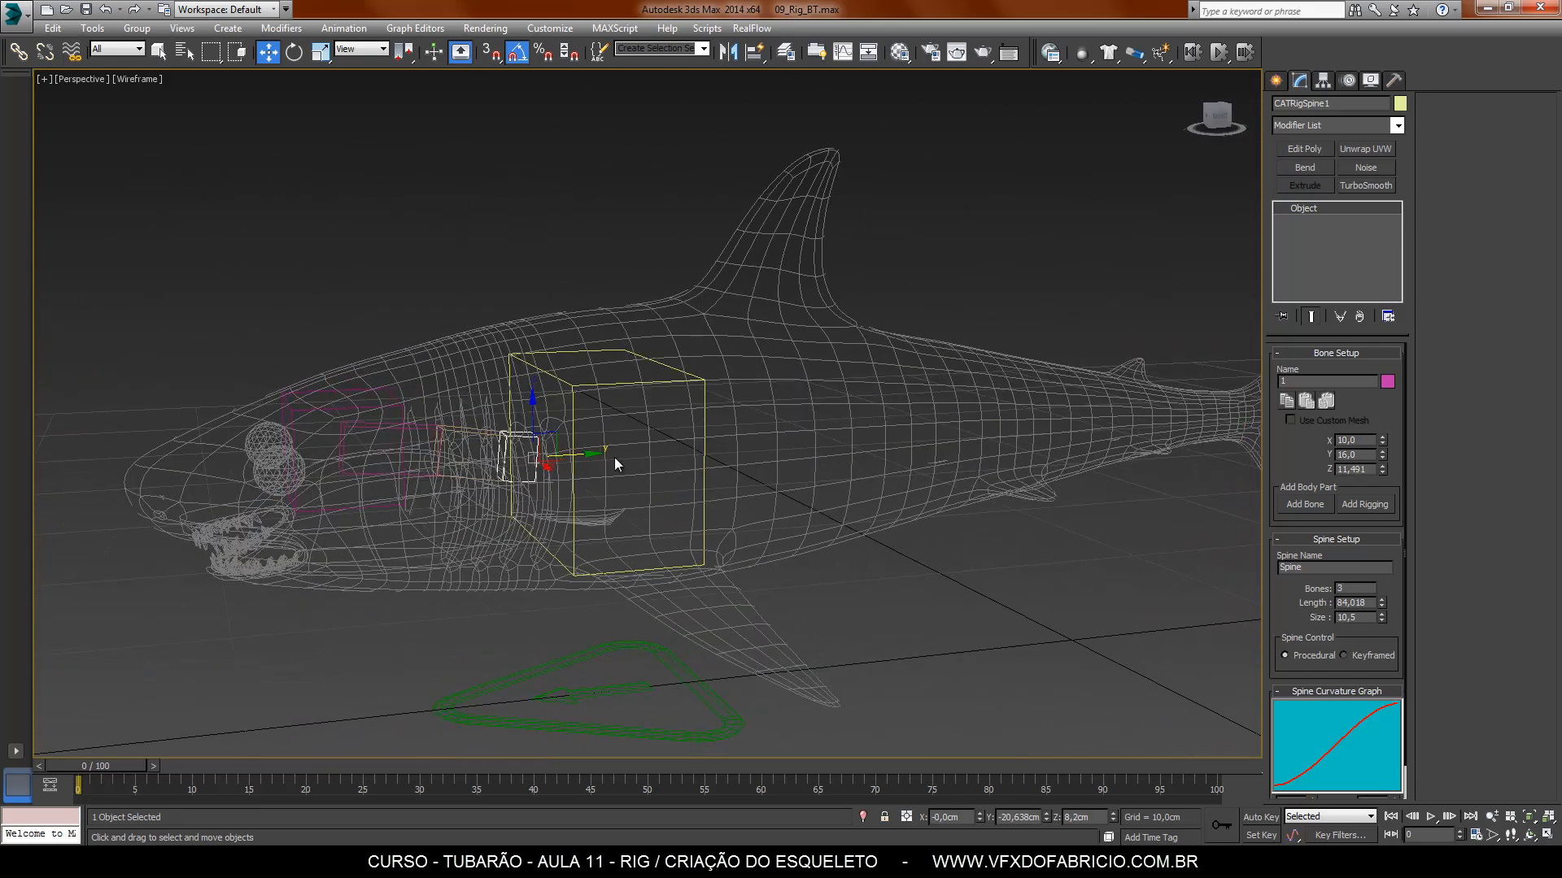
Step: Reposition the second and third spine bones closer to the pelvis hub along the body
left_click(423, 473)
left_click_drag(485, 449, 528, 456)
left_click(492, 474)
middle_click_drag(525, 561, 547, 538, "alt")
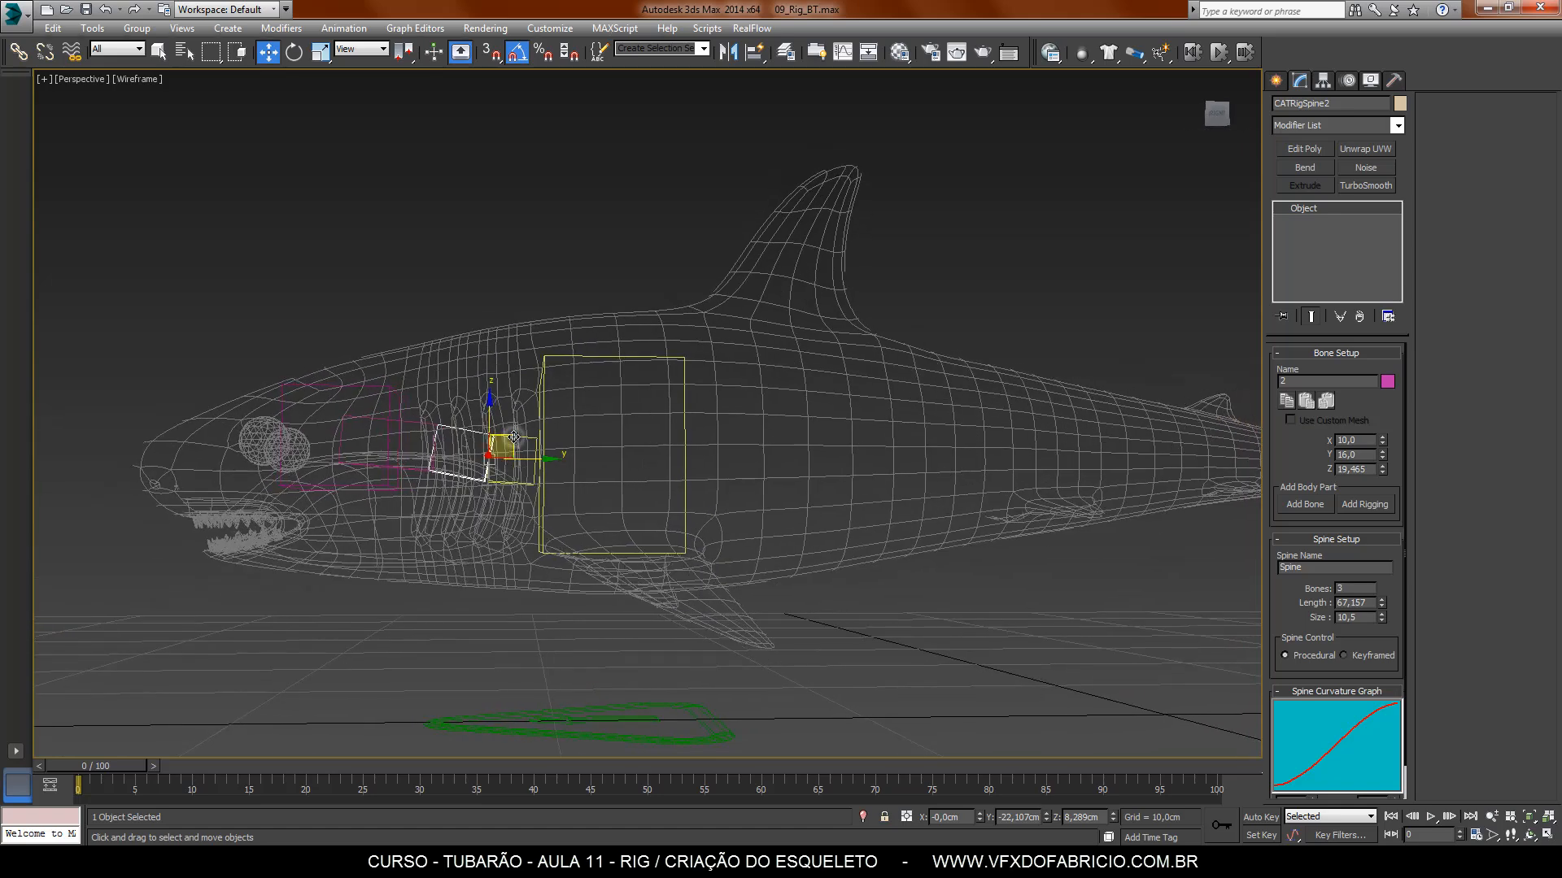
left_click_drag(514, 437, 549, 436)
left_click(516, 481)
middle_click_drag(574, 562, 814, 586, "alt")
Step: Move the spine's end hub back to Y -26,341 cm and return the viewport to shaded display
left_click(637, 471)
middle_click_drag(715, 553, 637, 485, "alt")
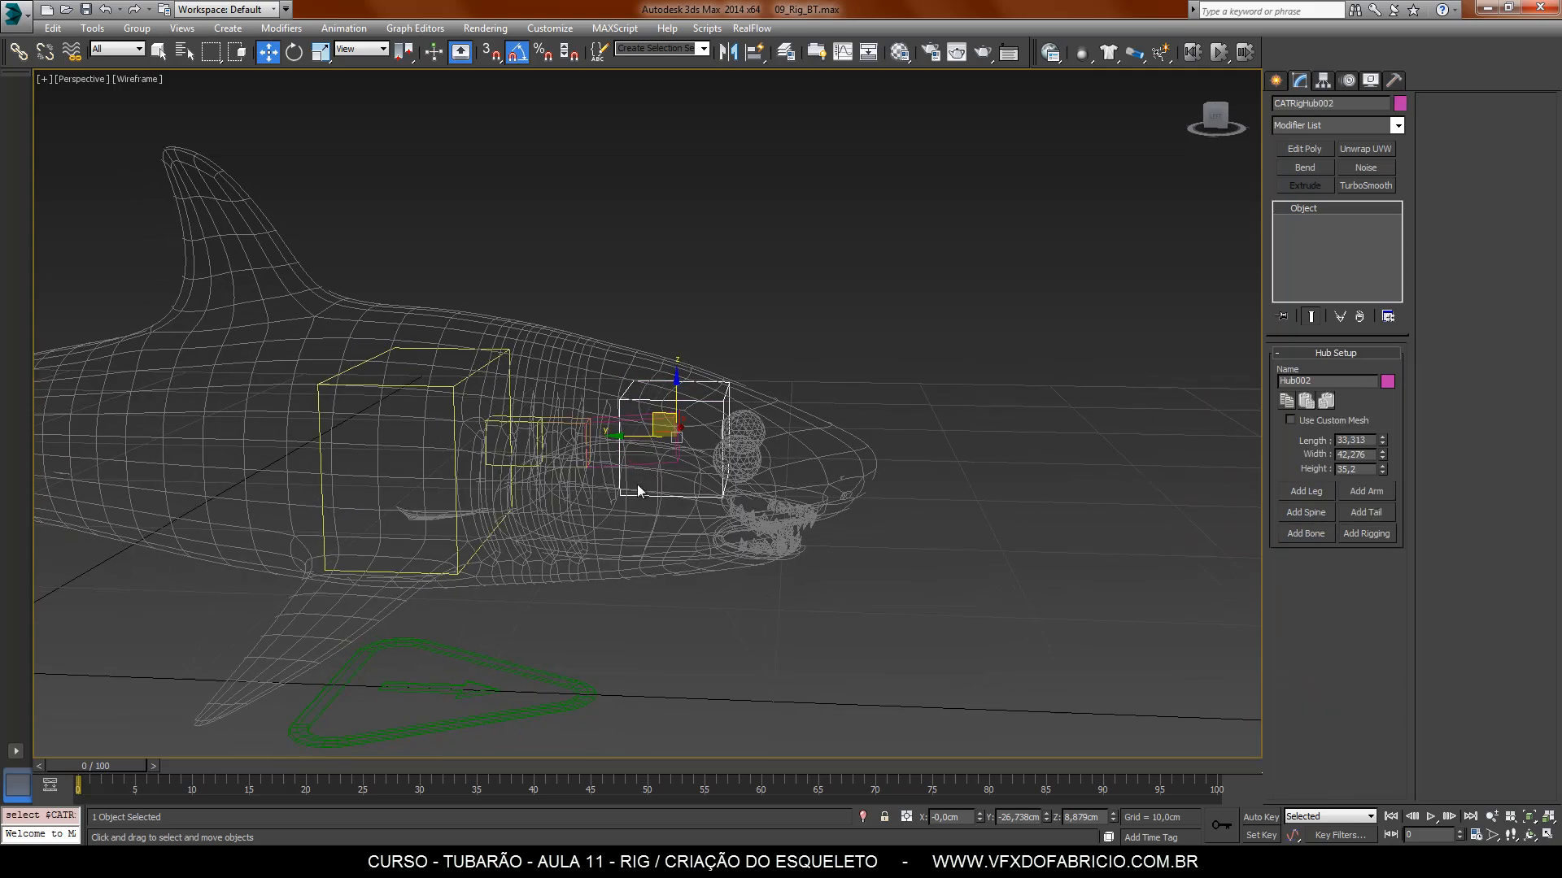
left_click_drag(631, 436, 620, 437)
middle_click_drag(620, 436, 699, 538, "alt")
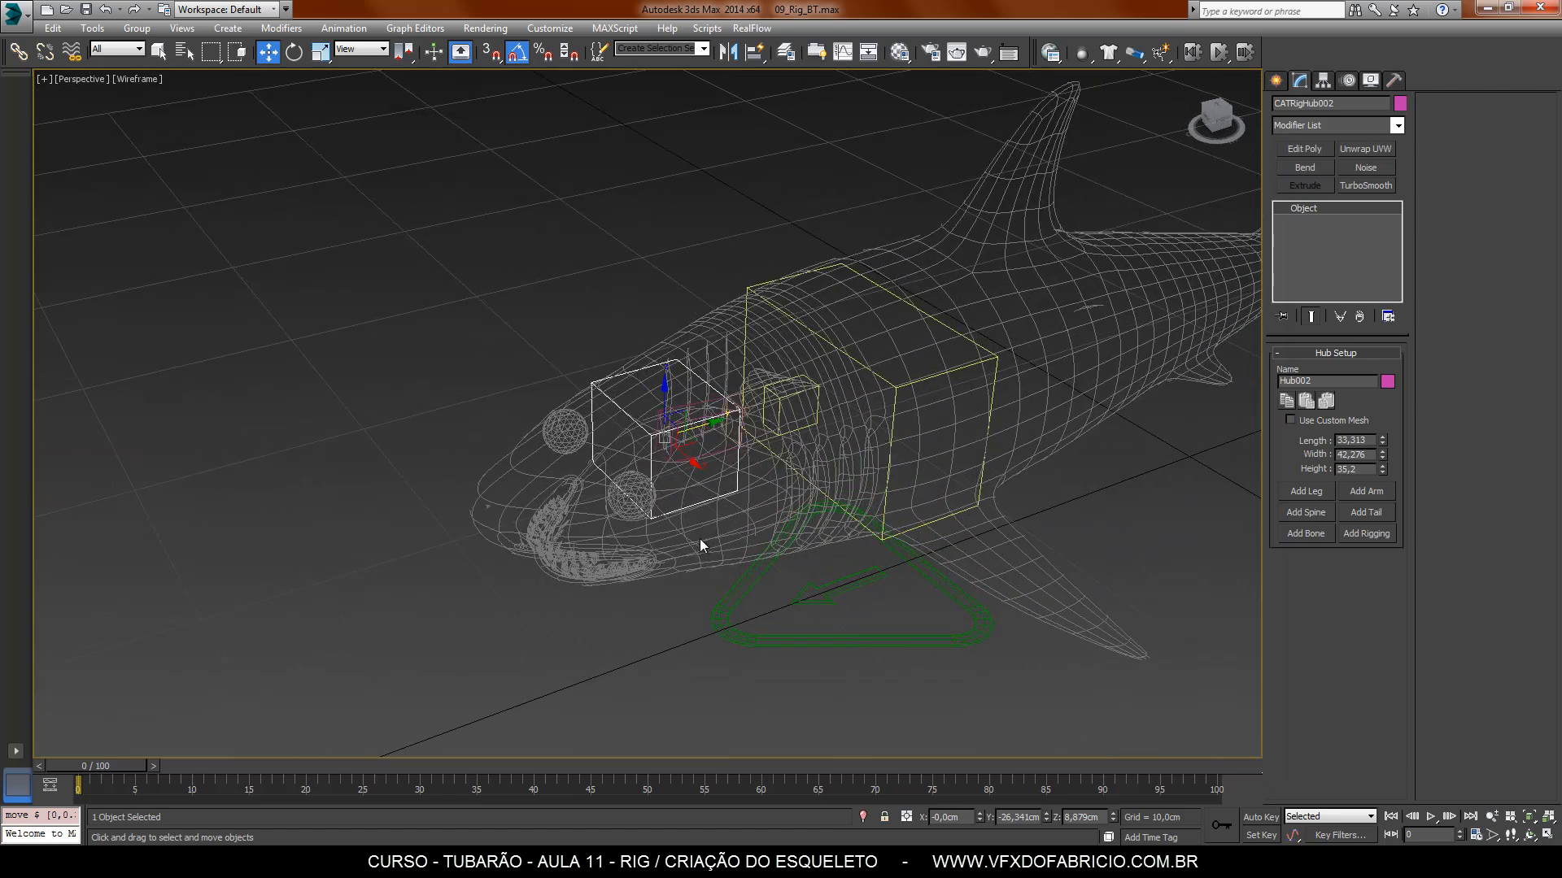
key("F3")
mouse_move(699, 538)
middle_mouse_down("alt")
mouse_move(864, 598)
mouse_move(786, 615)
middle_mouse_up("alt")
Step: Enlarge the third spine bone's X and Y sizes to fill the body behind the head hub
left_click(680, 553)
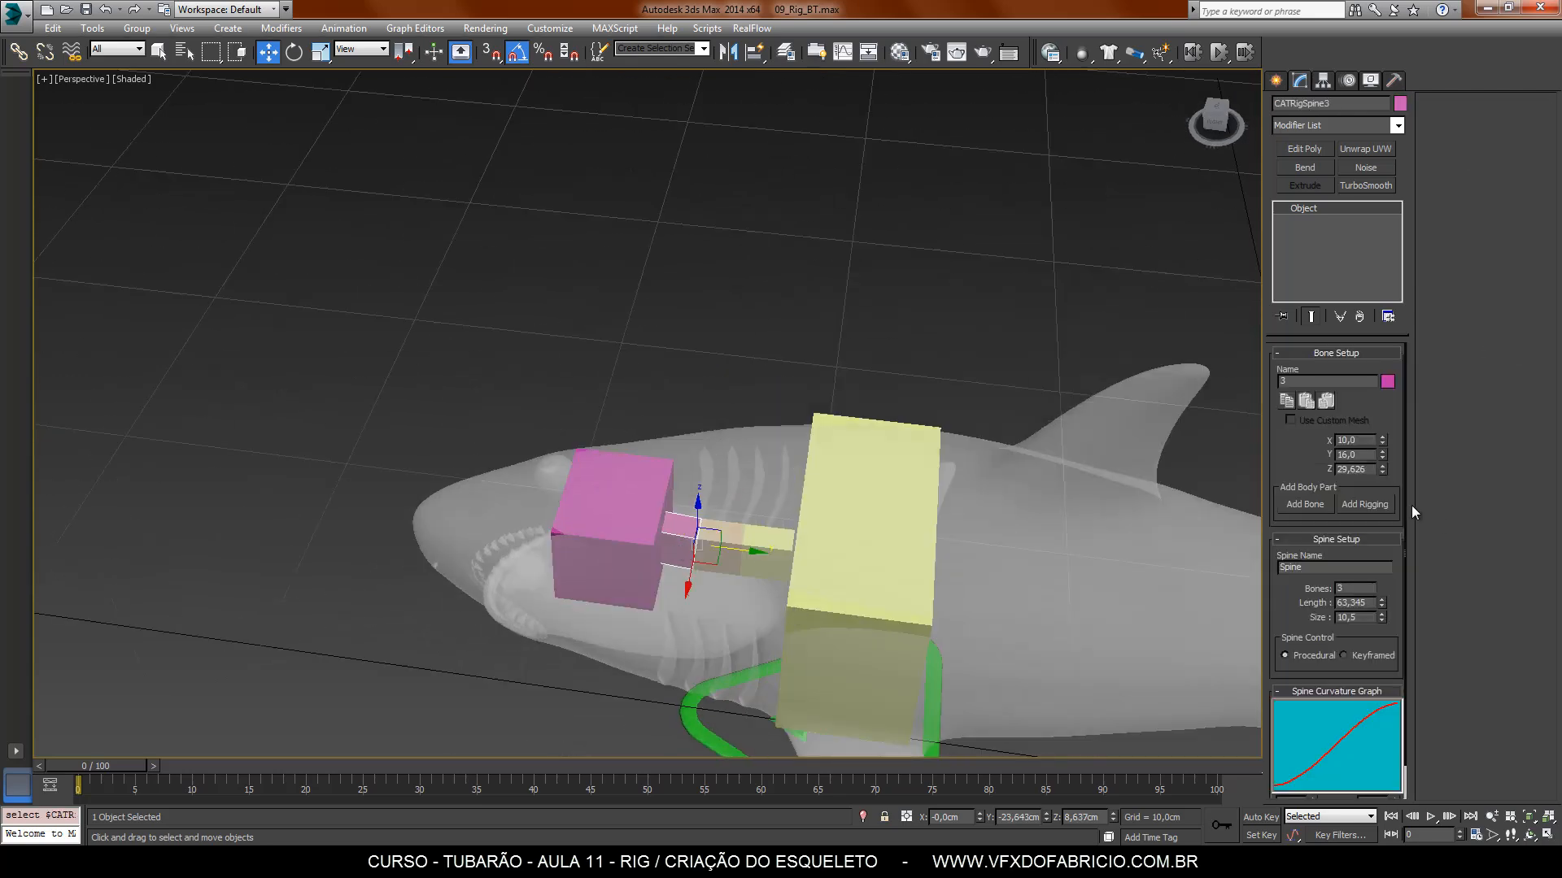
left_click_drag(1383, 441, 1363, 123)
left_click_drag(1383, 459, 1222, 371)
Step: Set the second spine bone's X size to 59,2 and its Y size to 56,64
left_click(727, 553)
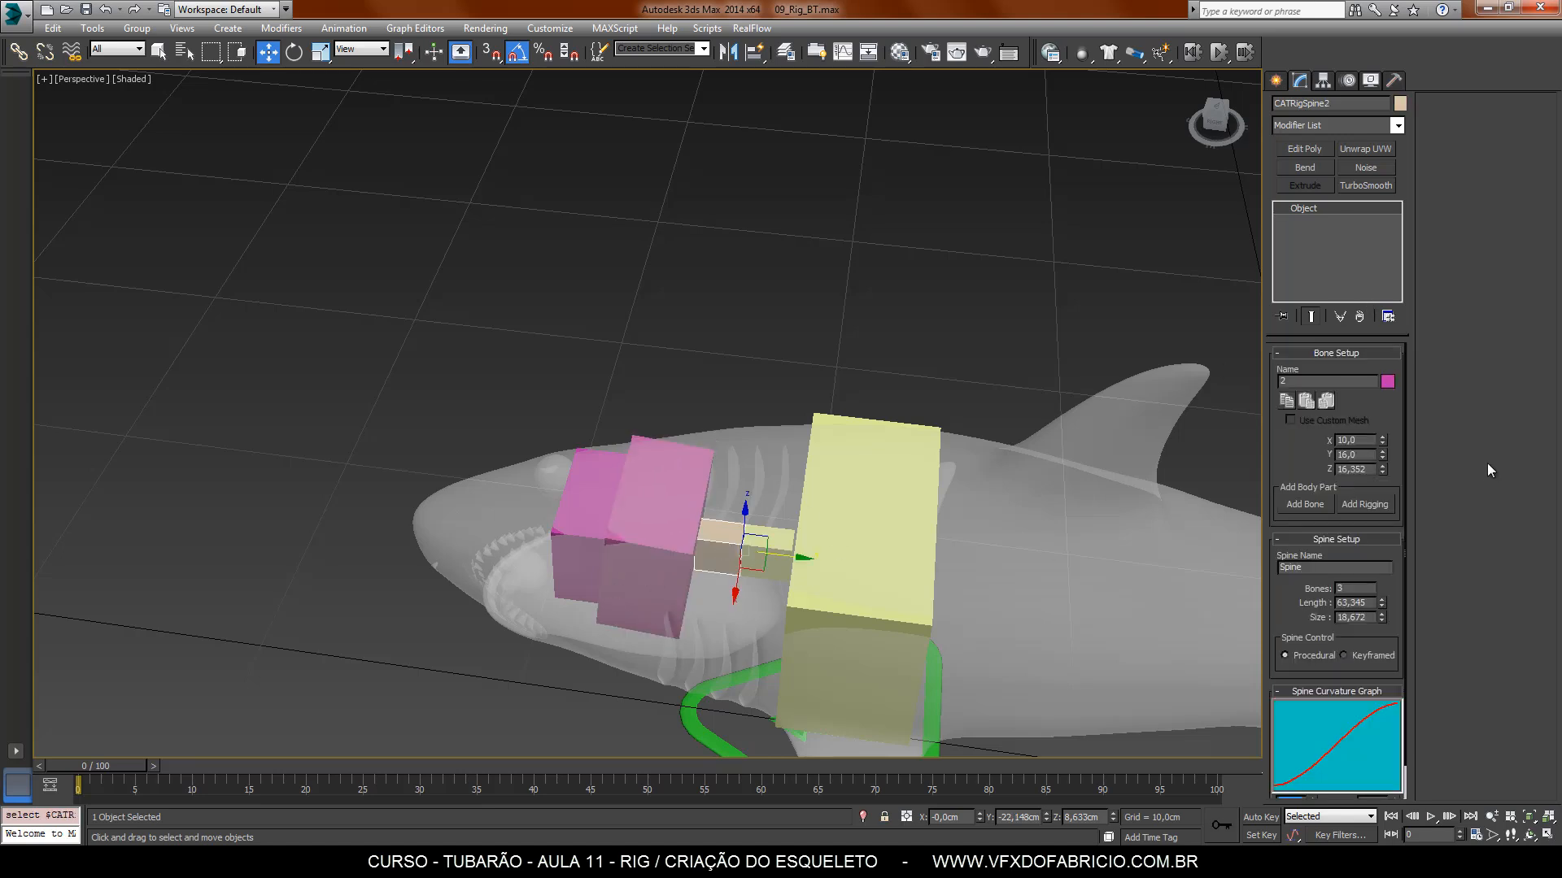
left_click_drag(1384, 442, 1396, 43)
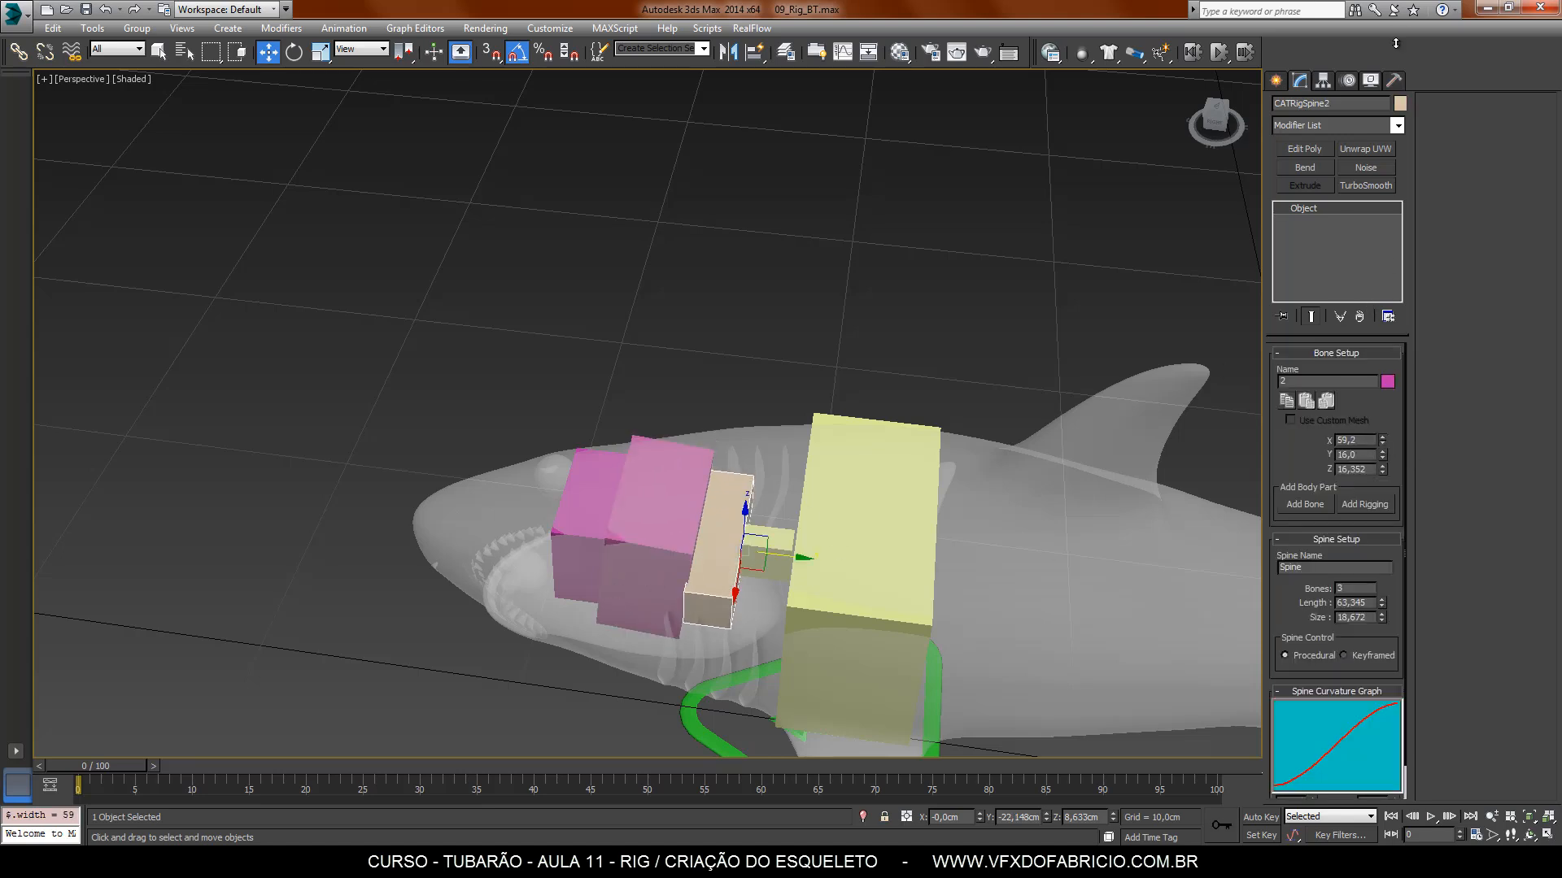
left_click_drag(1383, 460, 1393, 252)
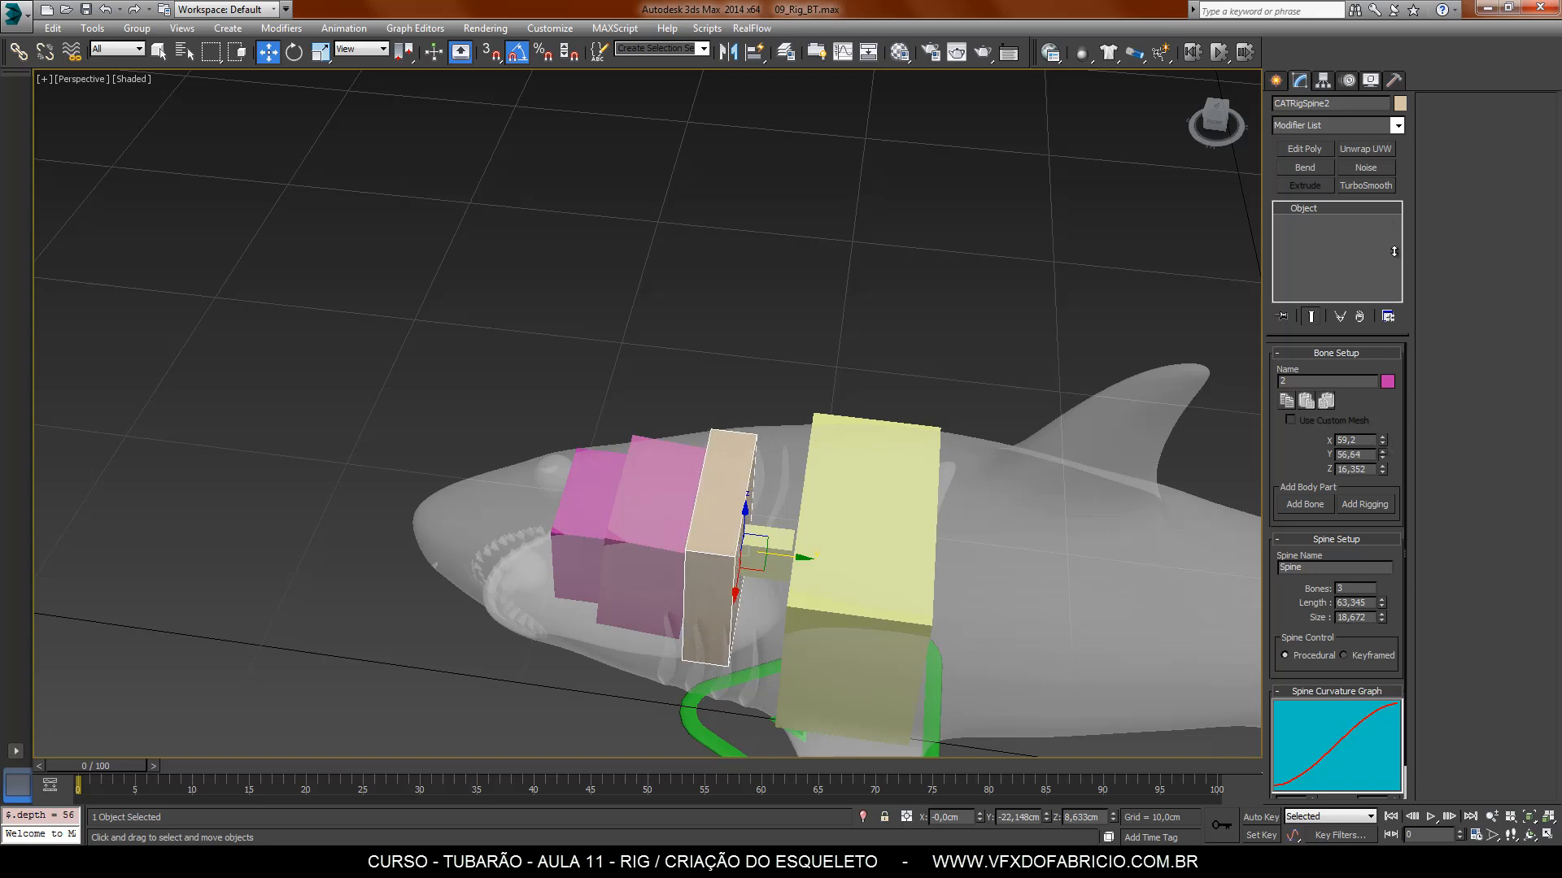
Step: Set the first spine bone's X size to 77,701 and its Y size to 61,44
middle_click_drag(719, 675, 769, 573, "alt")
left_click(771, 568)
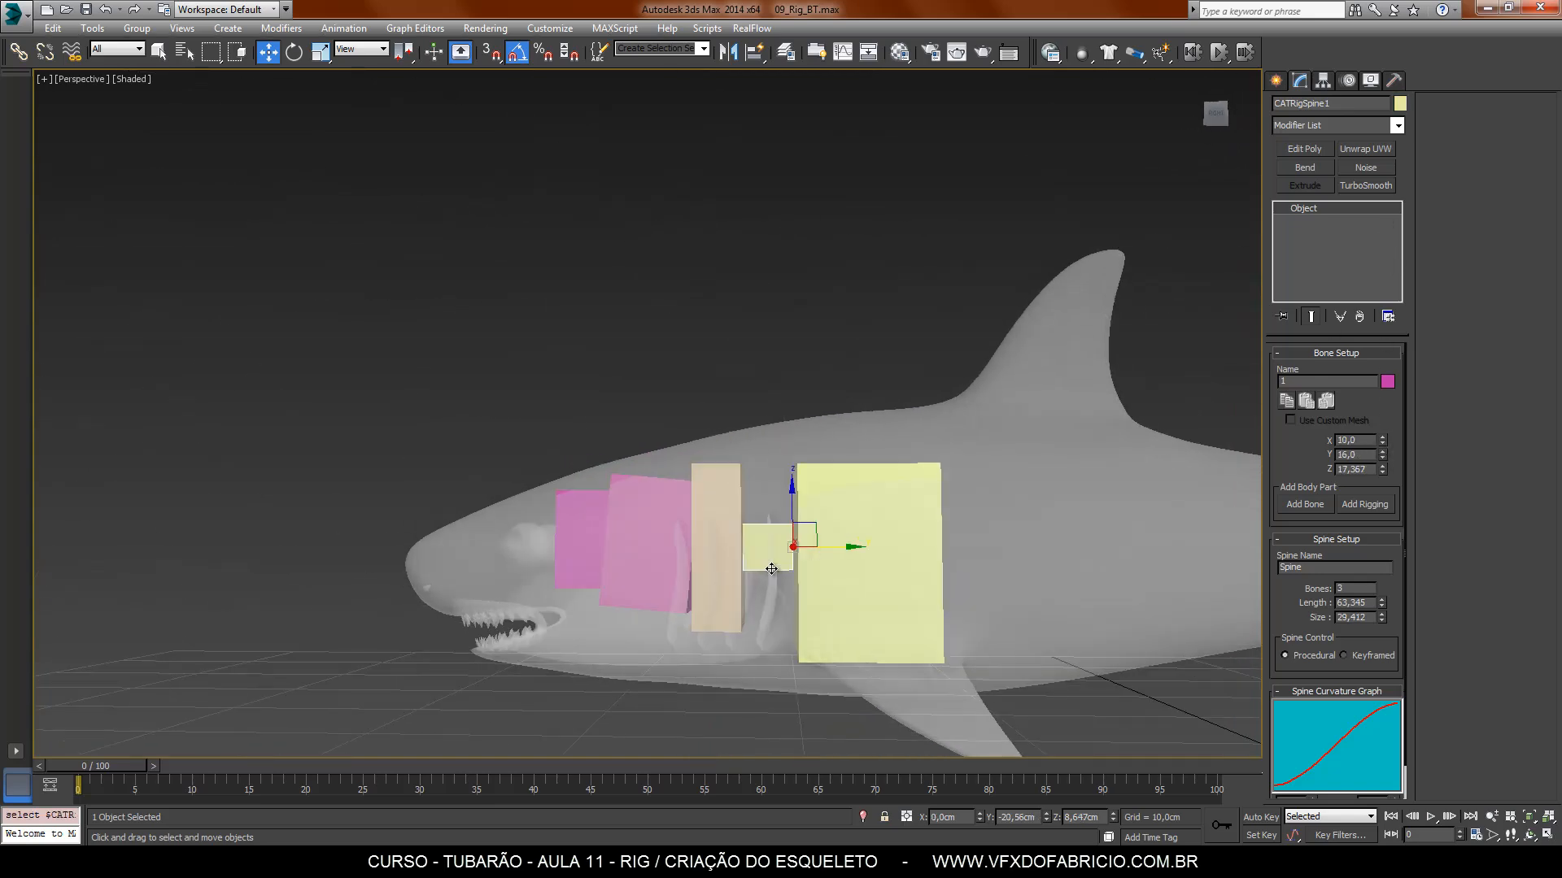
left_click_drag(1383, 441, 1400, 188)
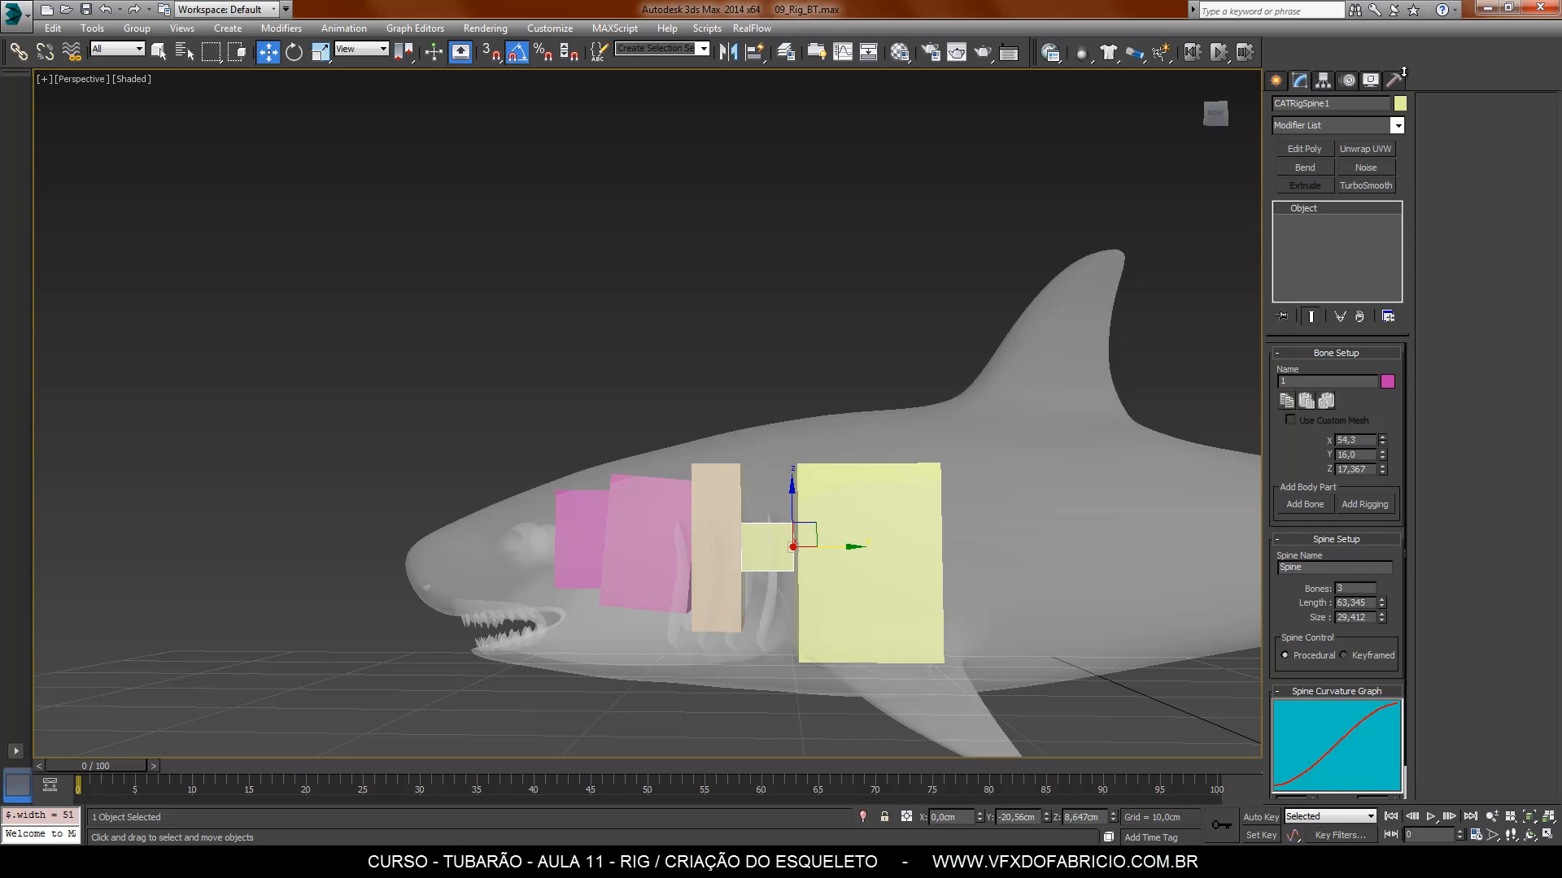
left_click_drag(1403, 71, 1405, 58)
middle_click_drag(880, 499, 860, 611, "alt")
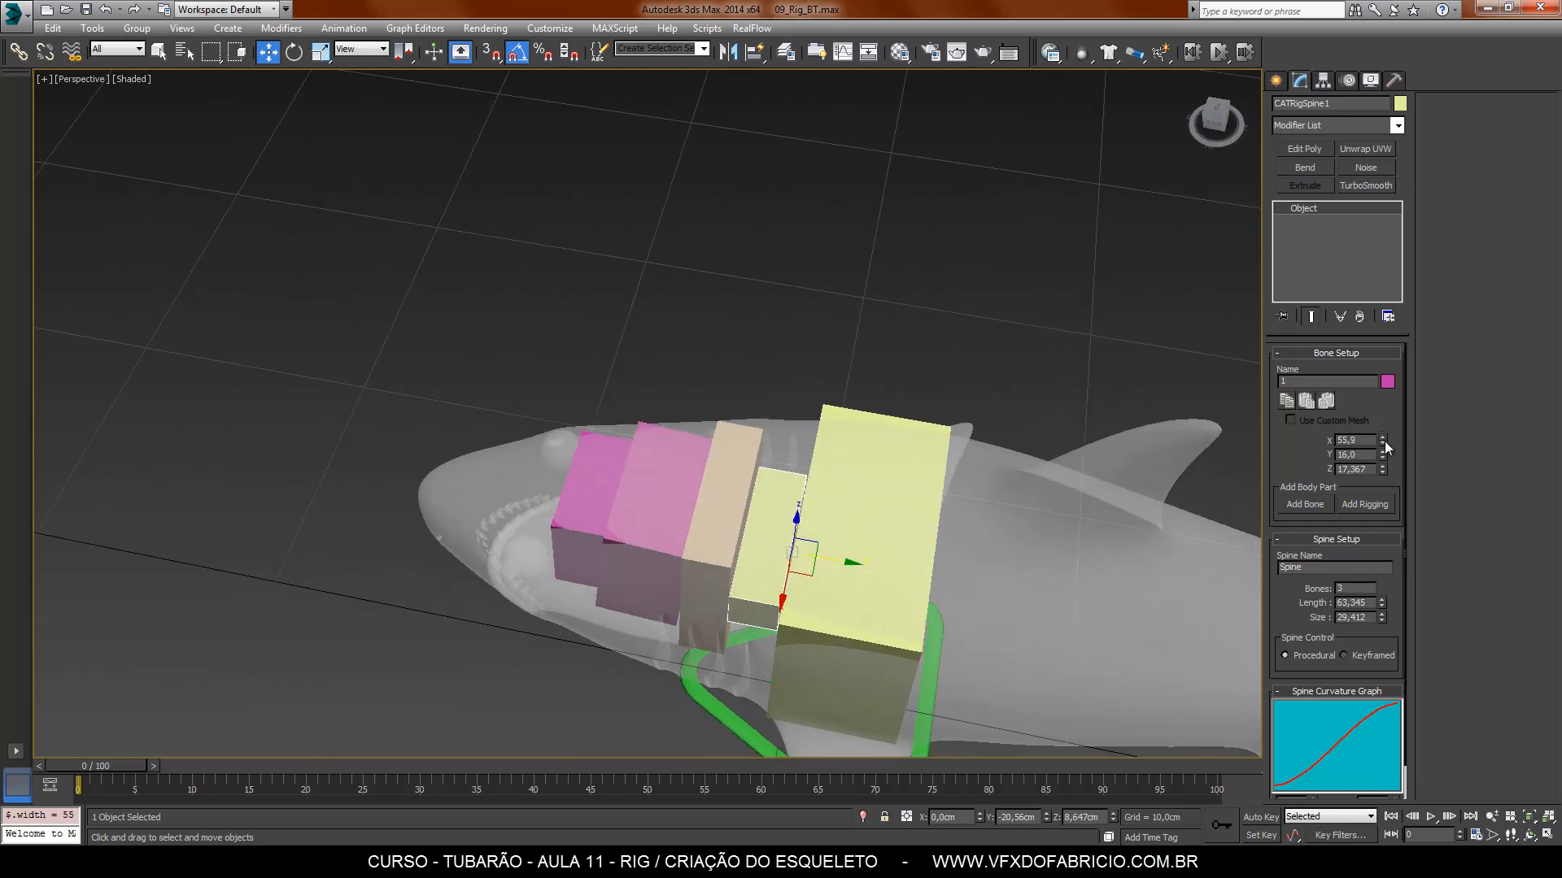
left_click_drag(1383, 442, 1388, 244)
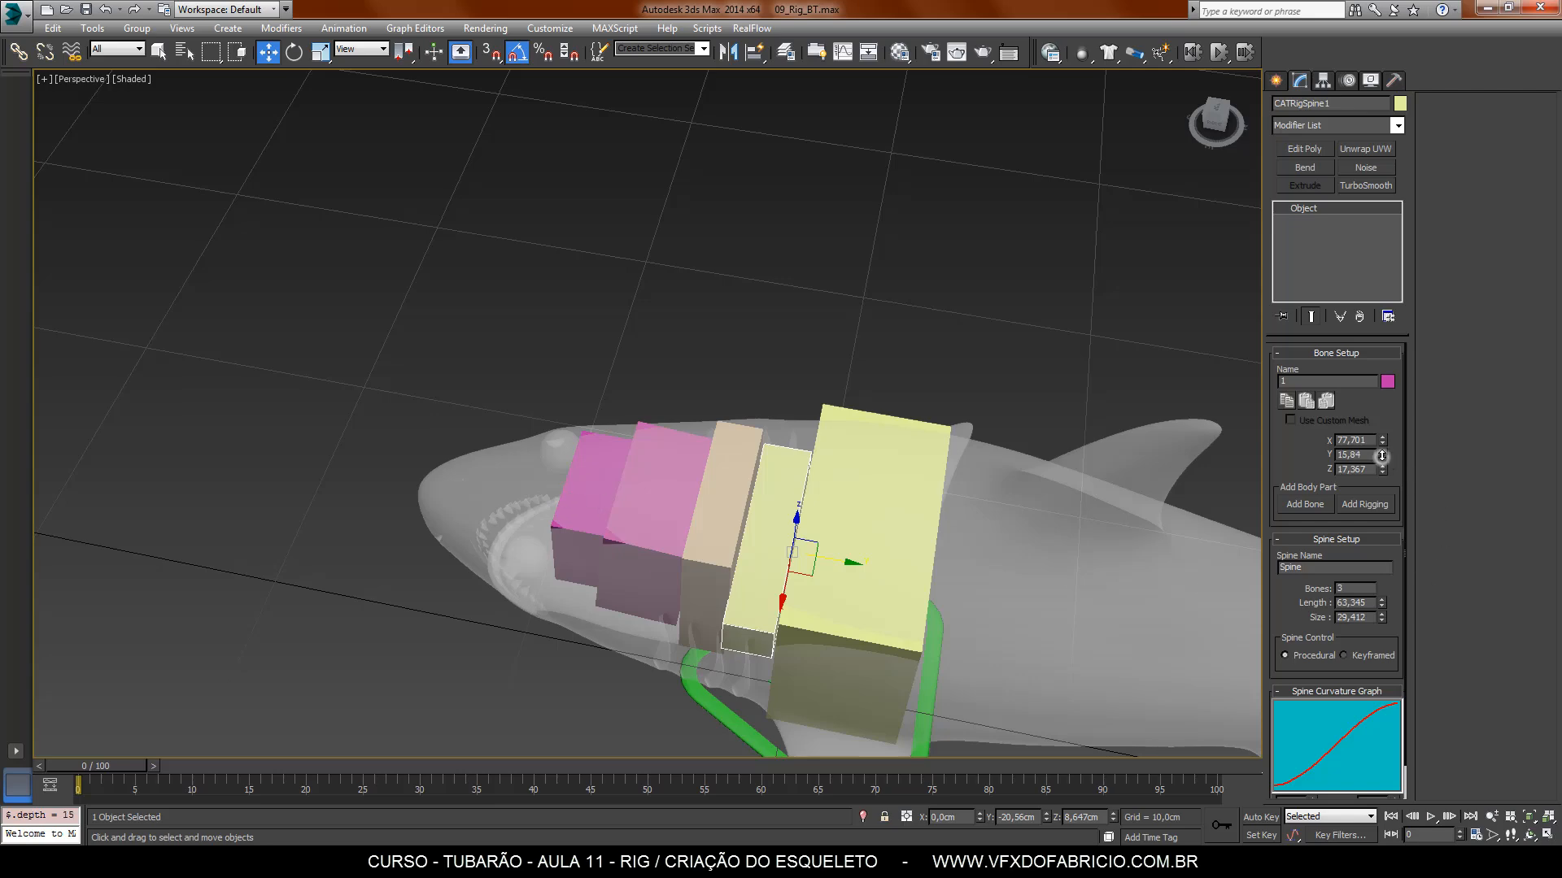
left_click_drag(1381, 456, 1399, 249)
middle_click_drag(805, 569, 798, 536, "alt")
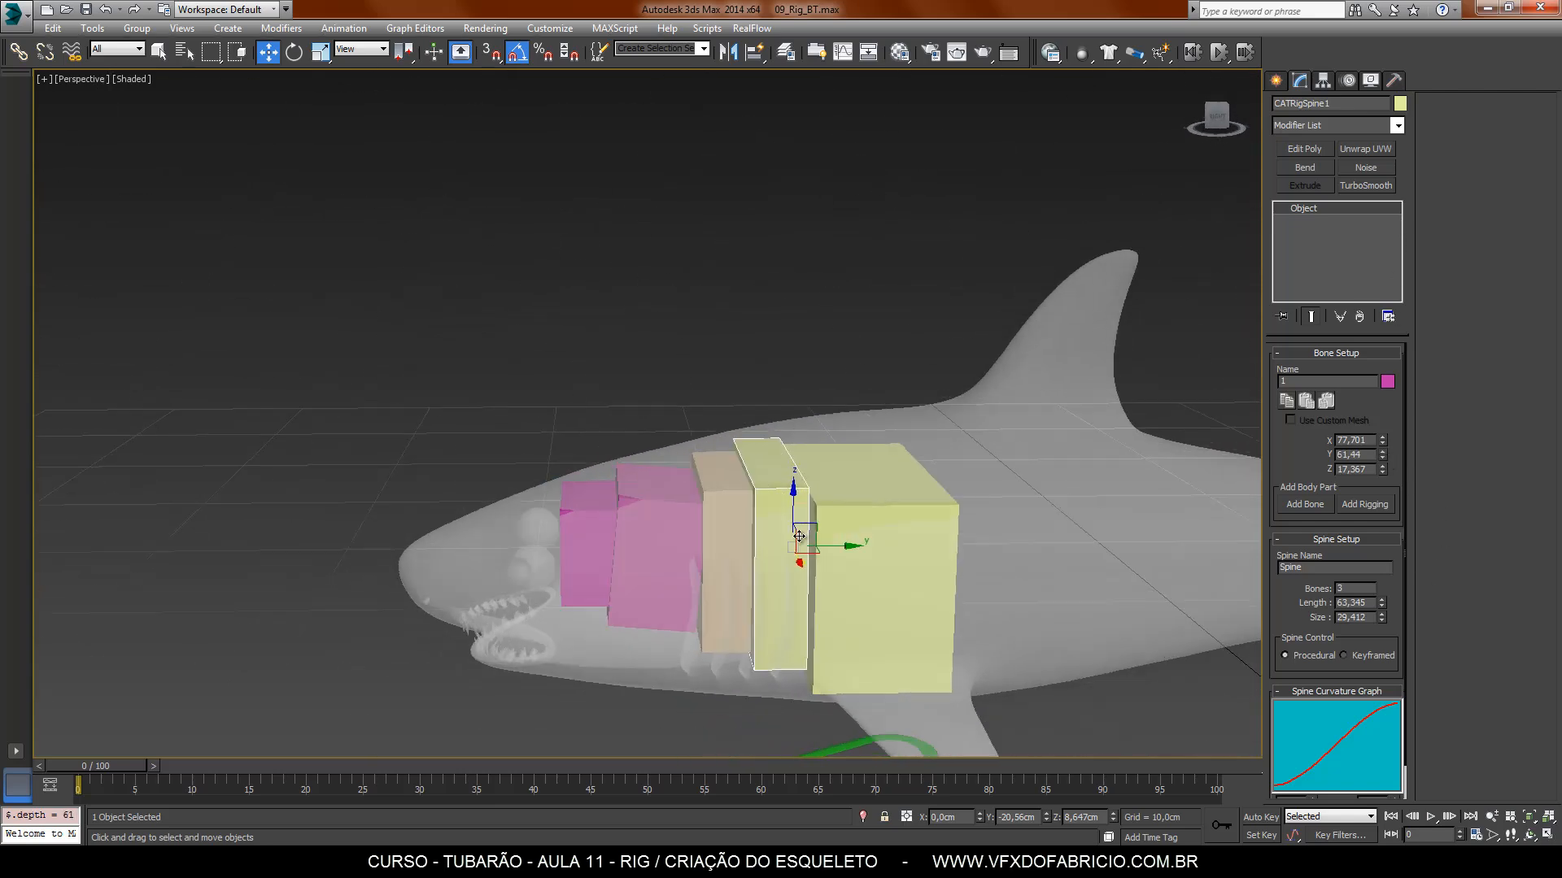
Step: Try rotating the head hub and the pelvis hub to test how the spine follows, undoing each rotation
left_click(588, 537)
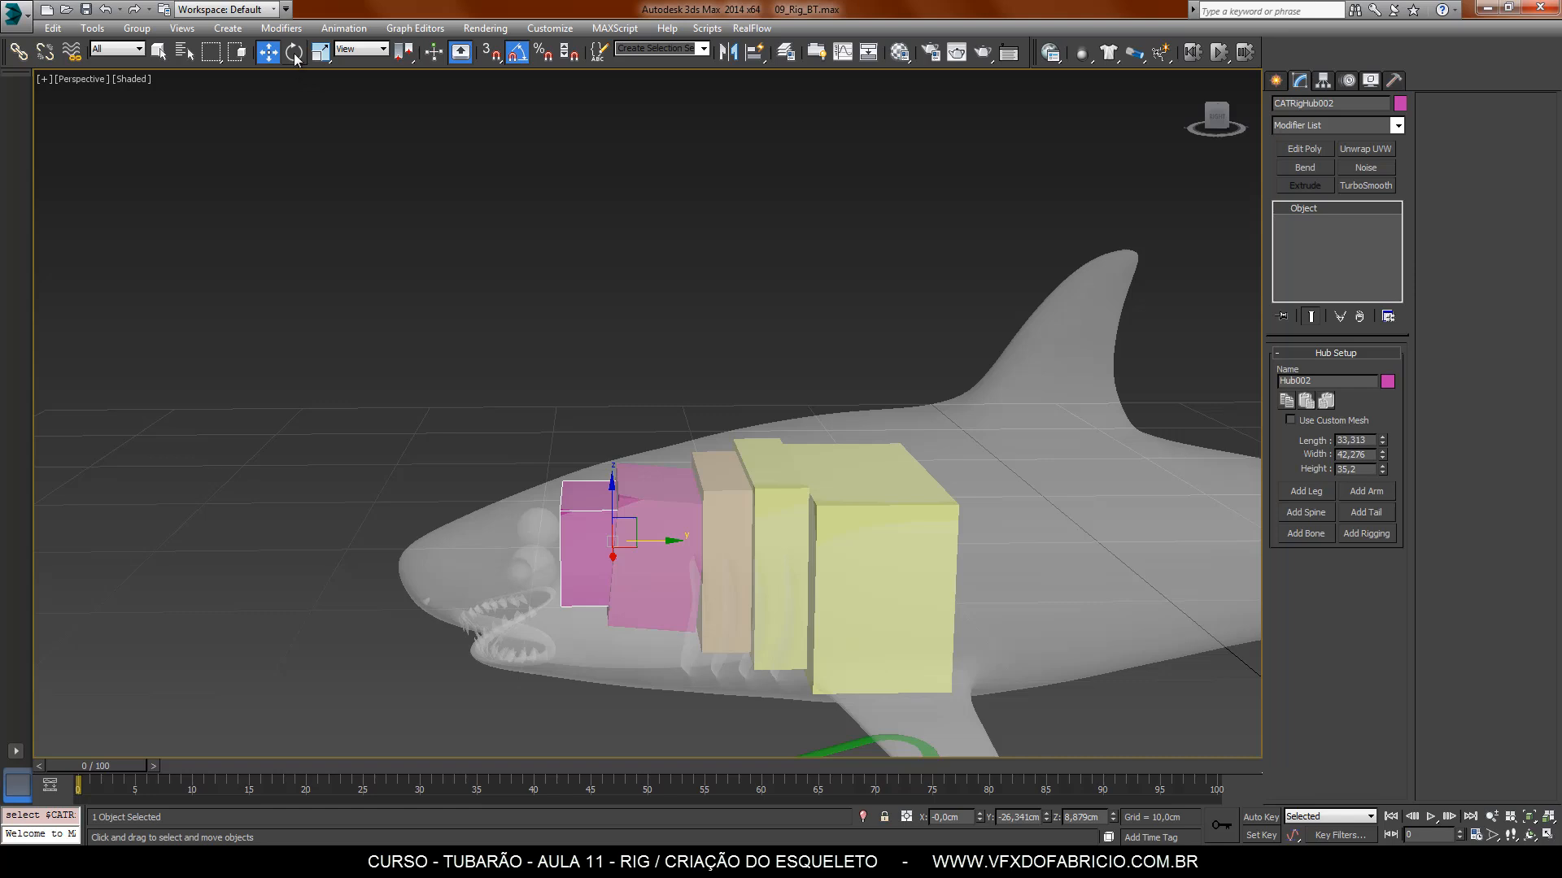
left_click(294, 52)
left_click_drag(655, 561, 988, 527)
right_click(663, 571)
key("ctrl+z")
left_click(860, 523)
key("ctrl+z")
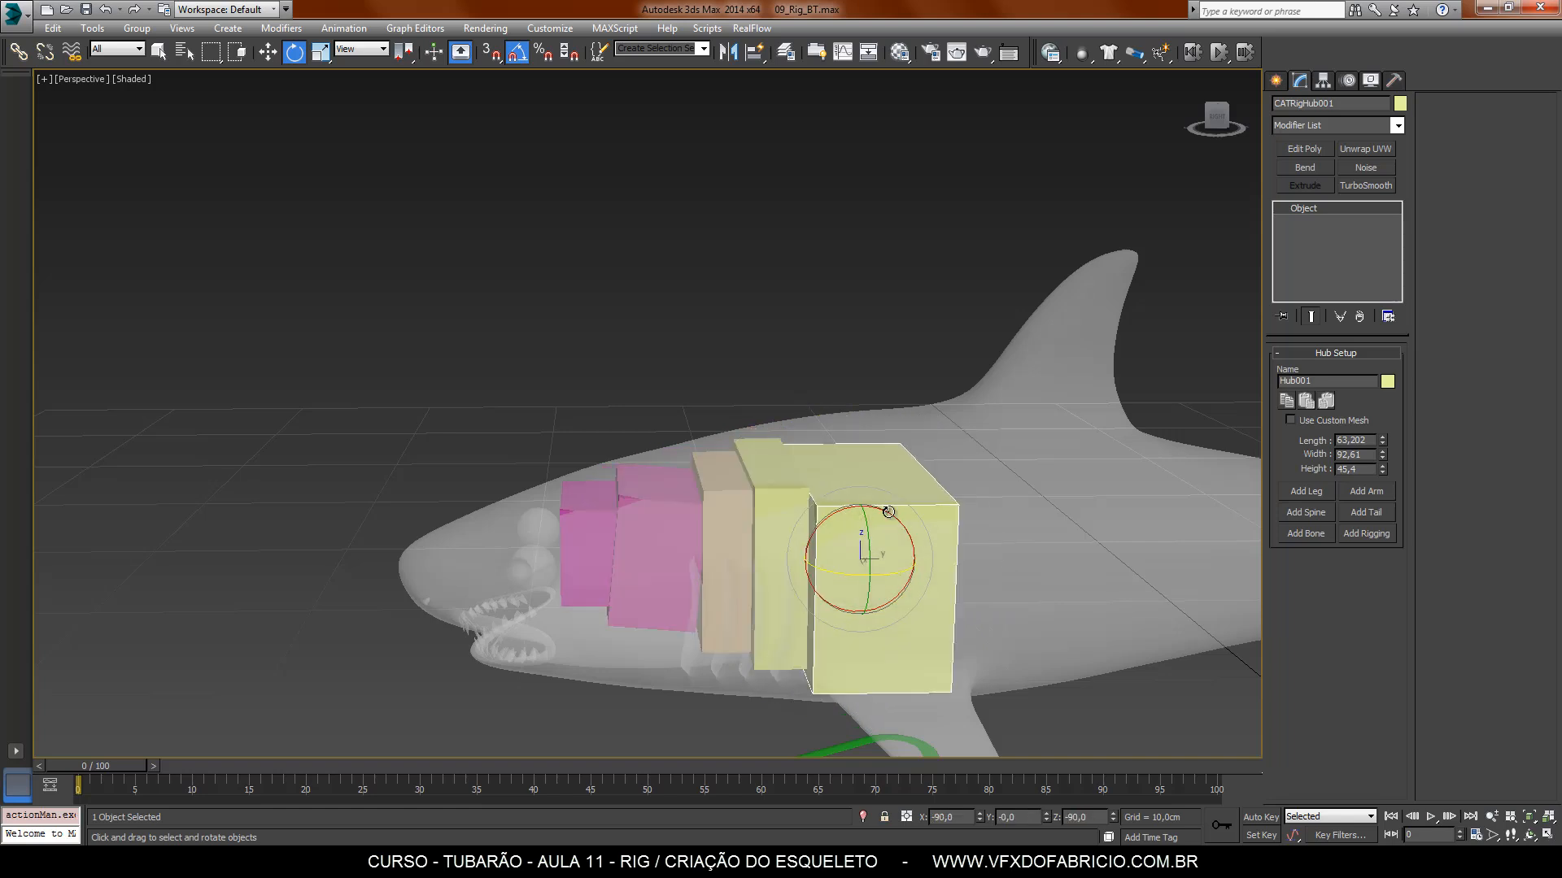
Step: Move the head hub slightly forward and down along the Y and Z axes inside the shark's head
key("w")
left_click(593, 542)
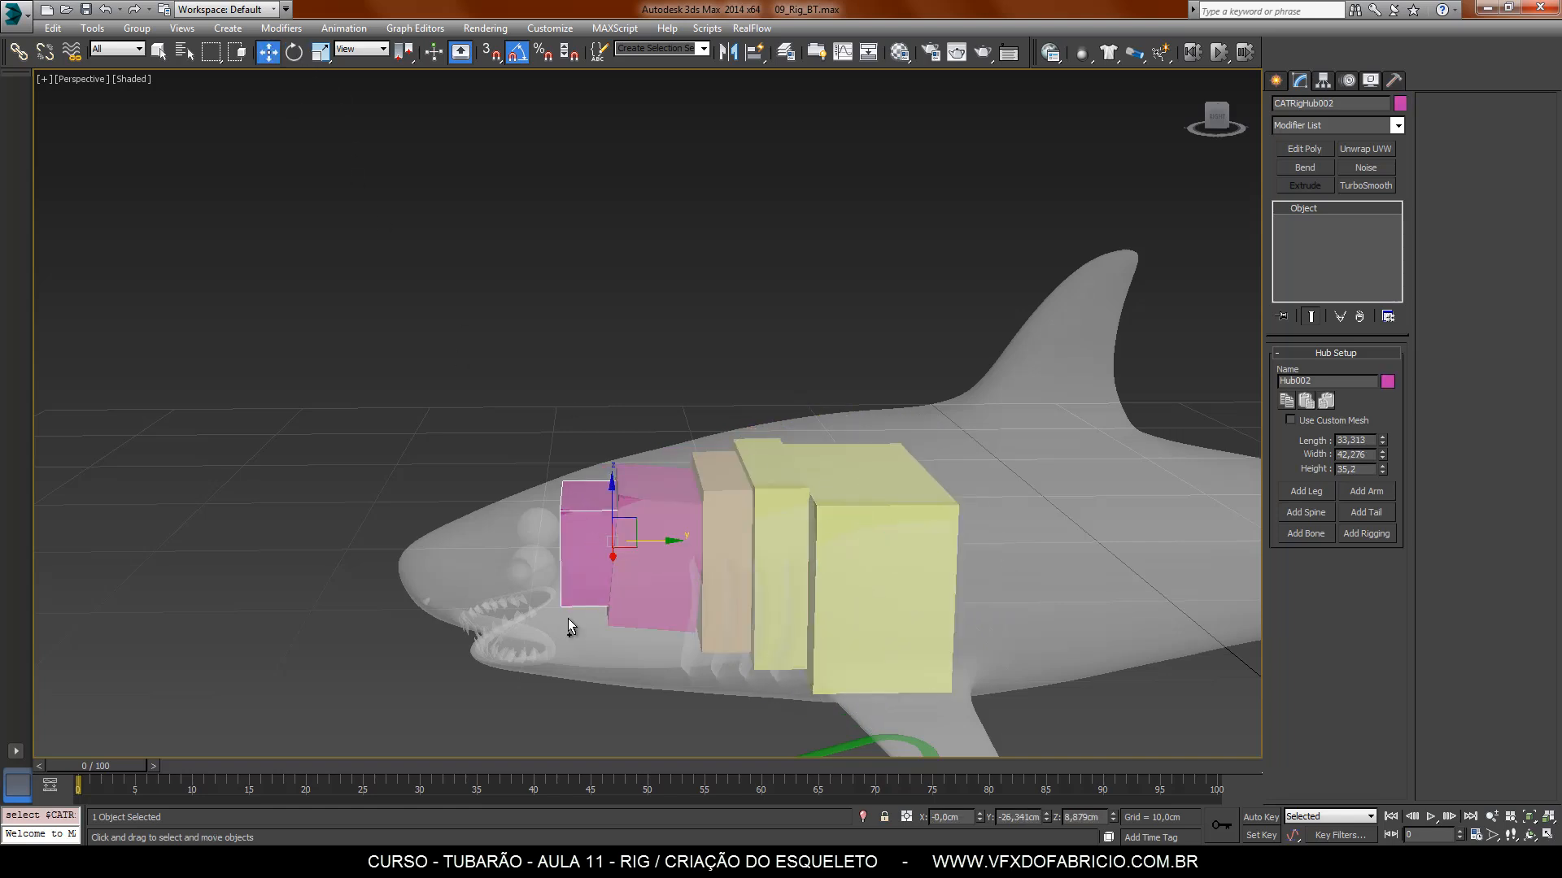
middle_click_drag(568, 618, 599, 623, "alt")
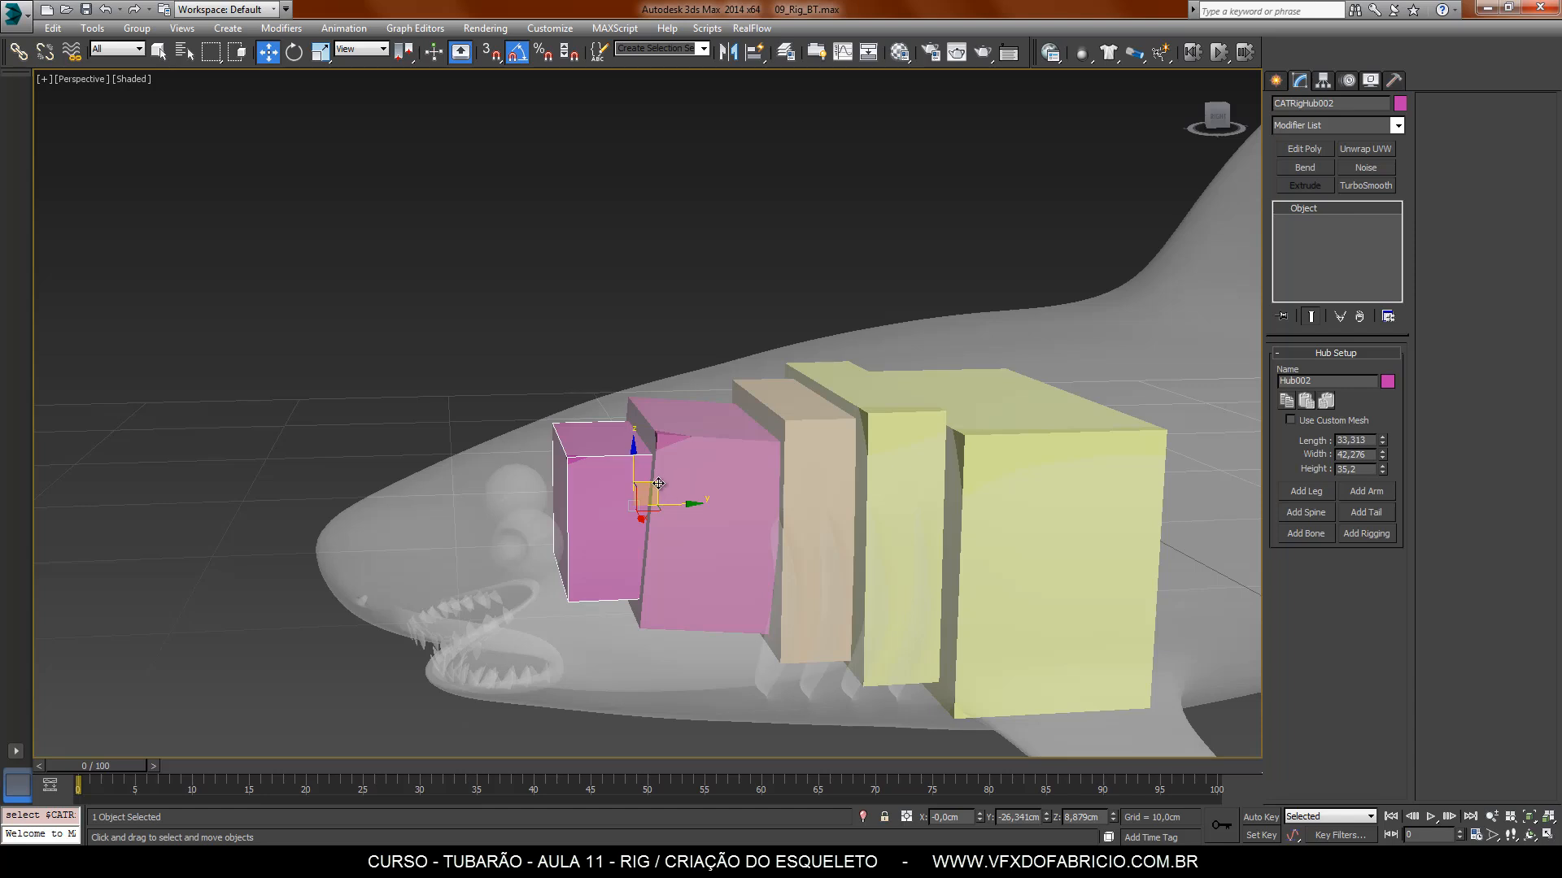
left_click_drag(658, 484, 640, 497)
mouse_move(622, 631)
middle_mouse_down("alt")
mouse_move(617, 599)
mouse_move(617, 612)
middle_mouse_up("alt")
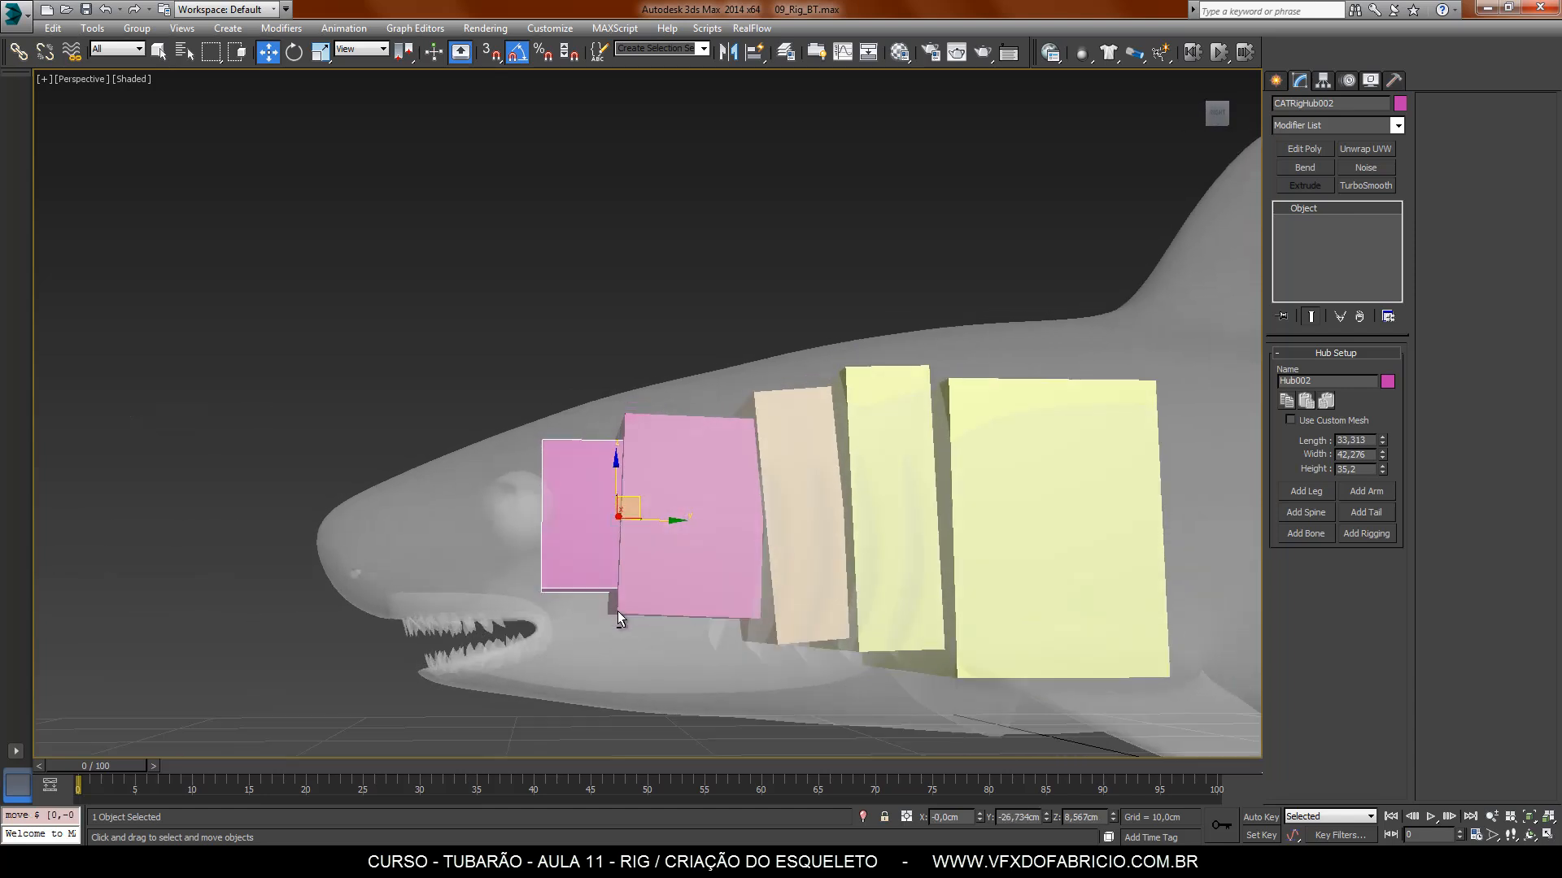
left_click_drag(644, 502, 629, 504)
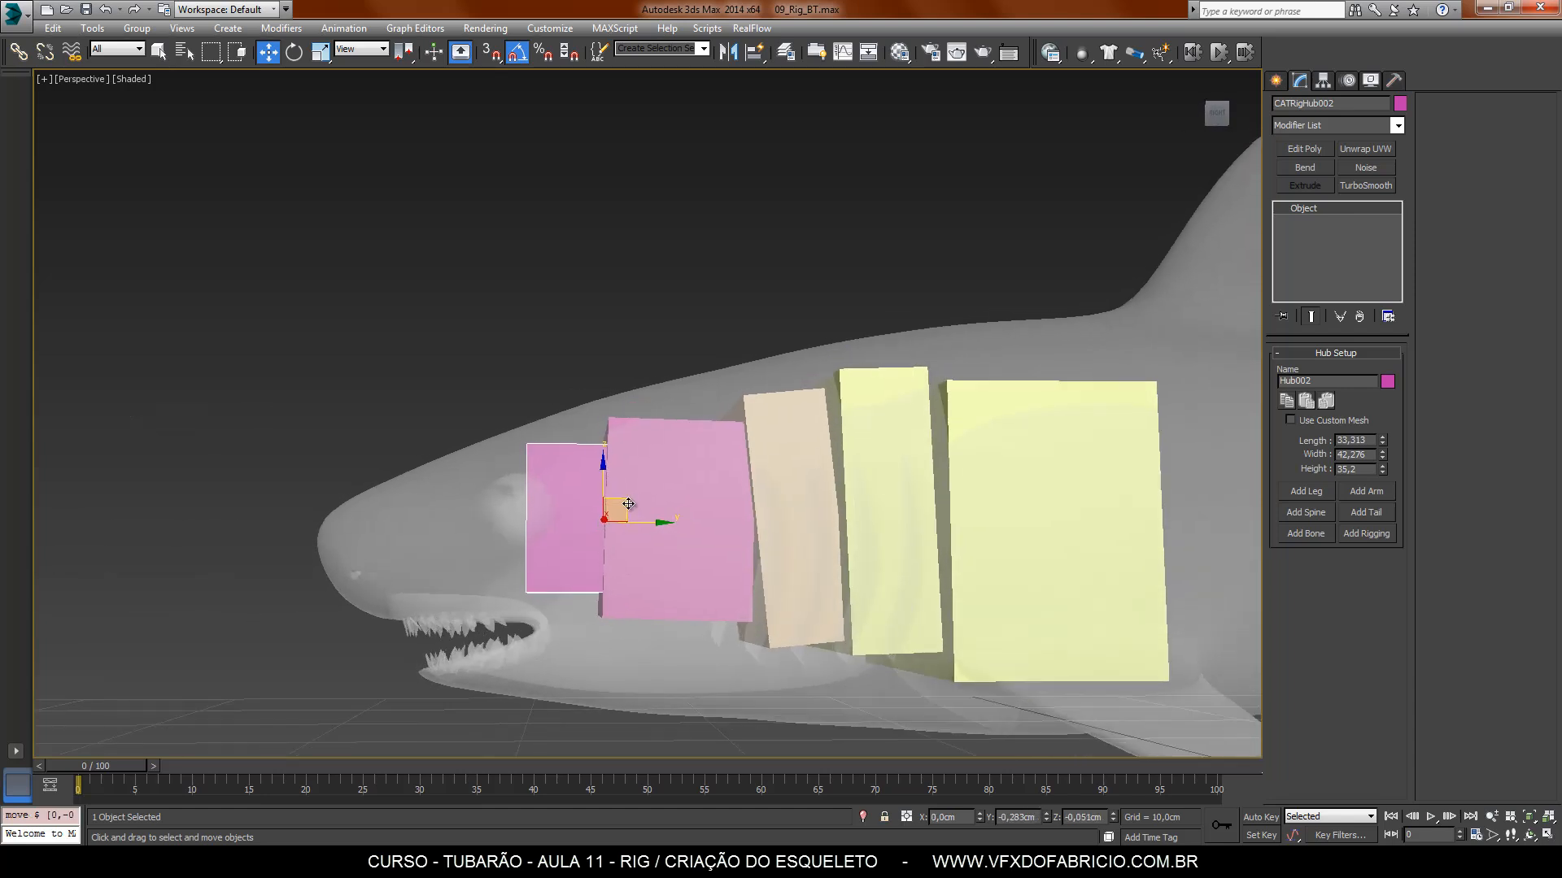
Step: Nudge the third and first spine bones to realign the spine blocks in side view
left_click(725, 531)
left_click_drag(760, 510, 759, 505)
left_click(869, 582)
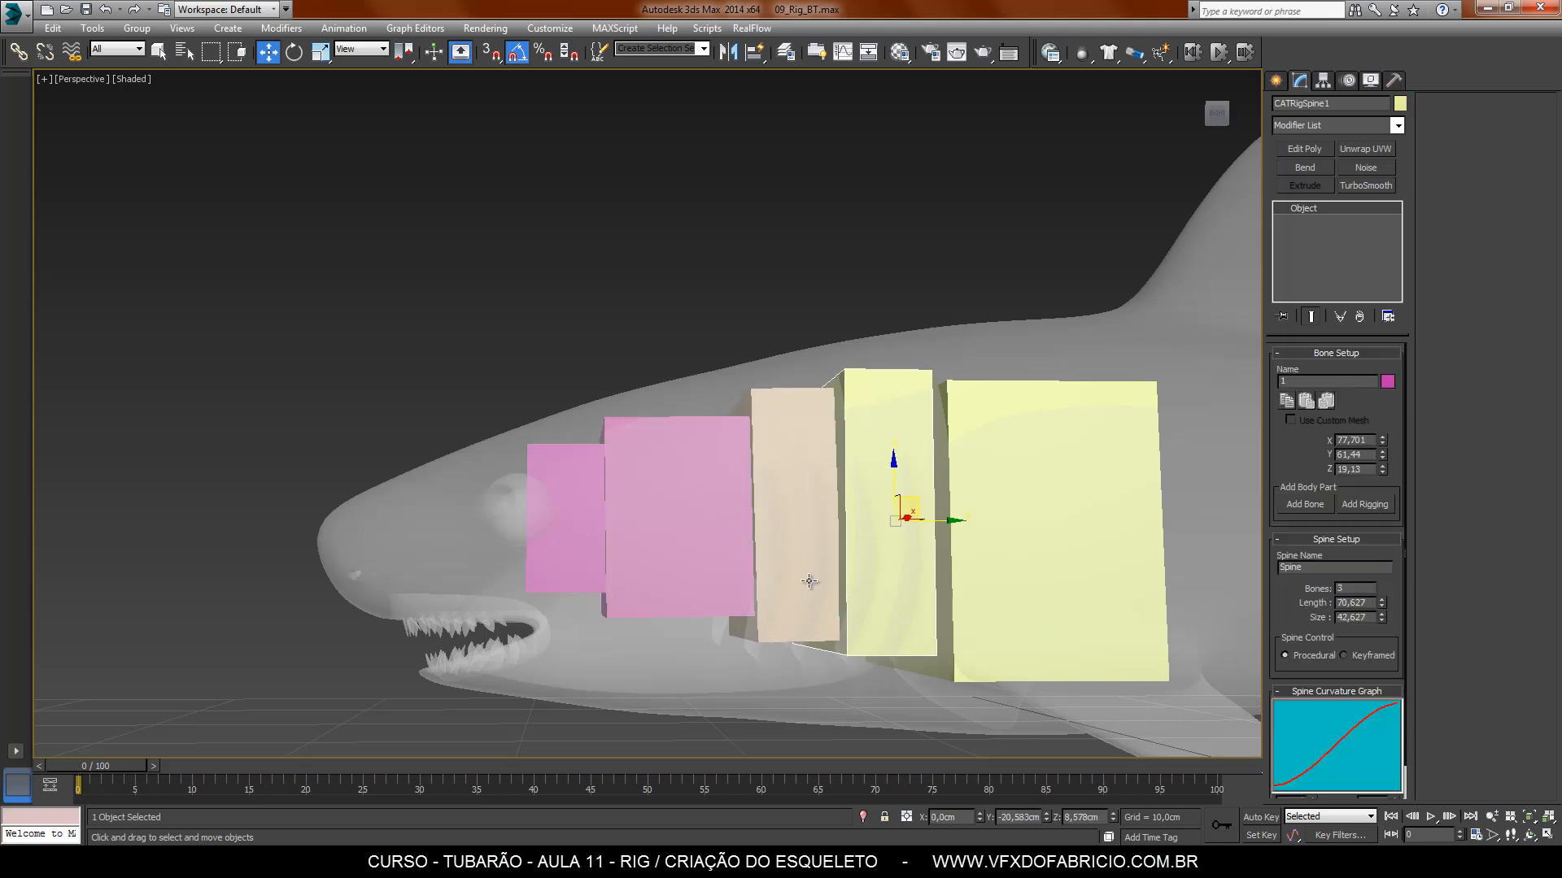
left_click_drag(809, 581, 894, 599)
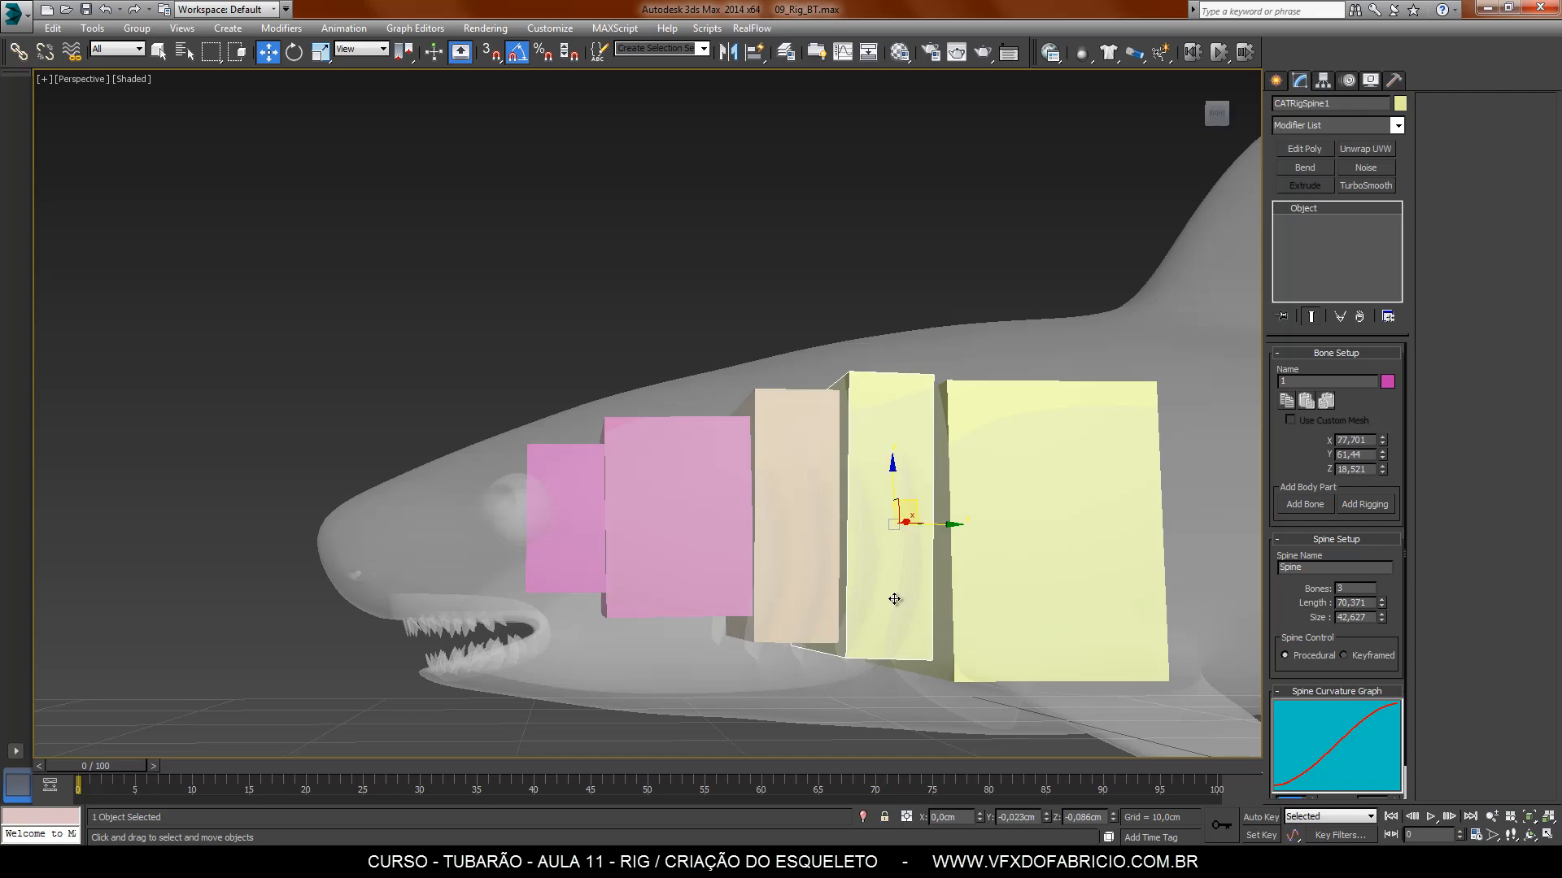
Step: Try moving the first spine bone sideways along the X axis to test how the spine bends
middle_click_drag(999, 606, 859, 735, "alt")
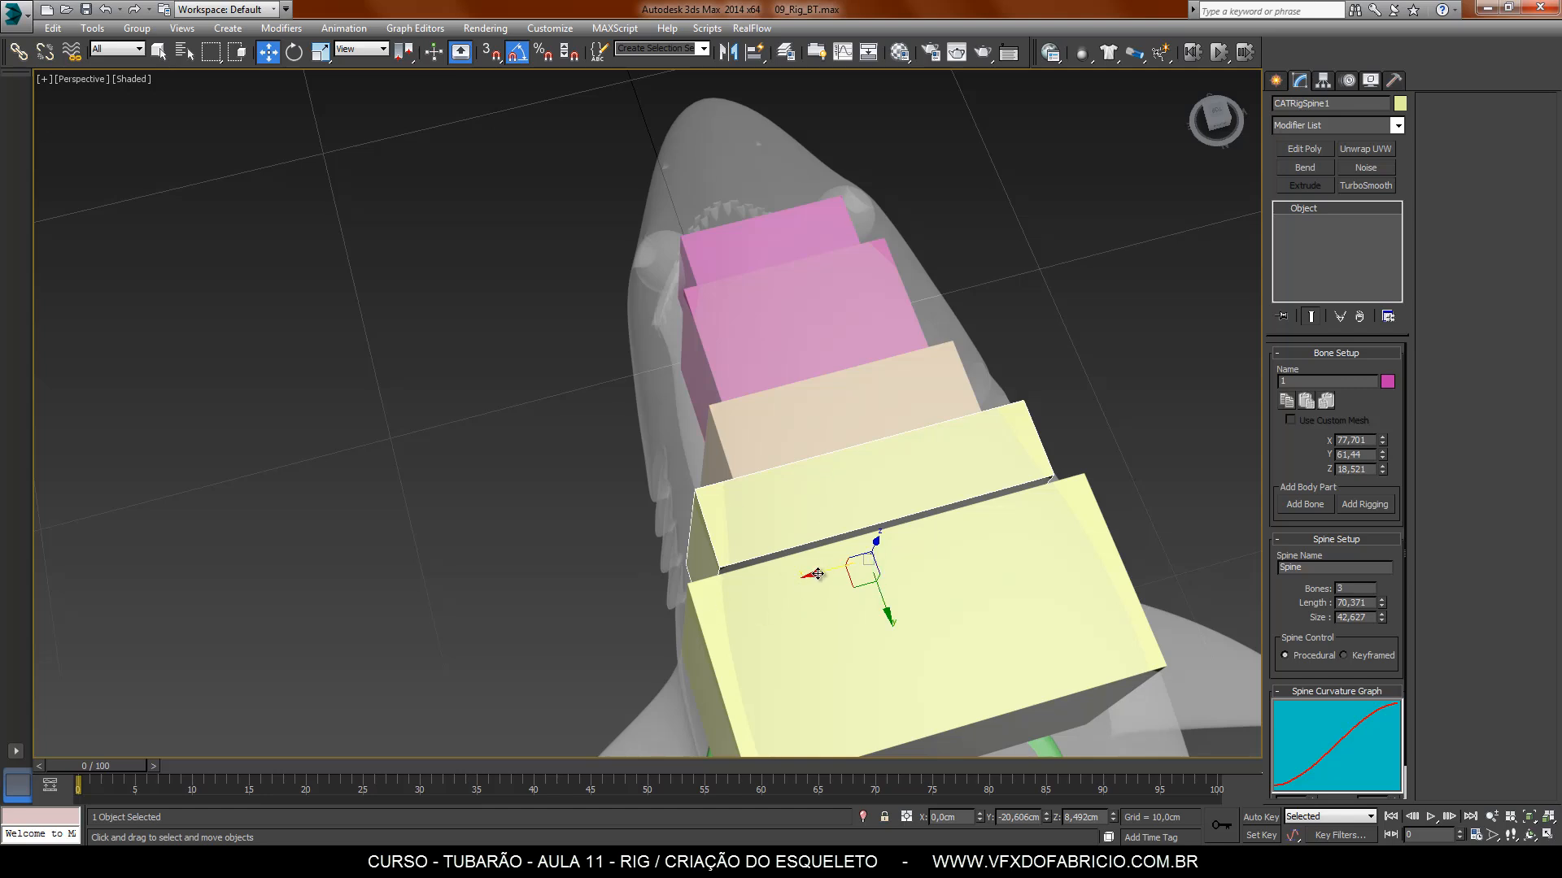
left_click_drag(817, 575, 928, 579)
middle_click_drag(885, 574, 788, 544, "alt")
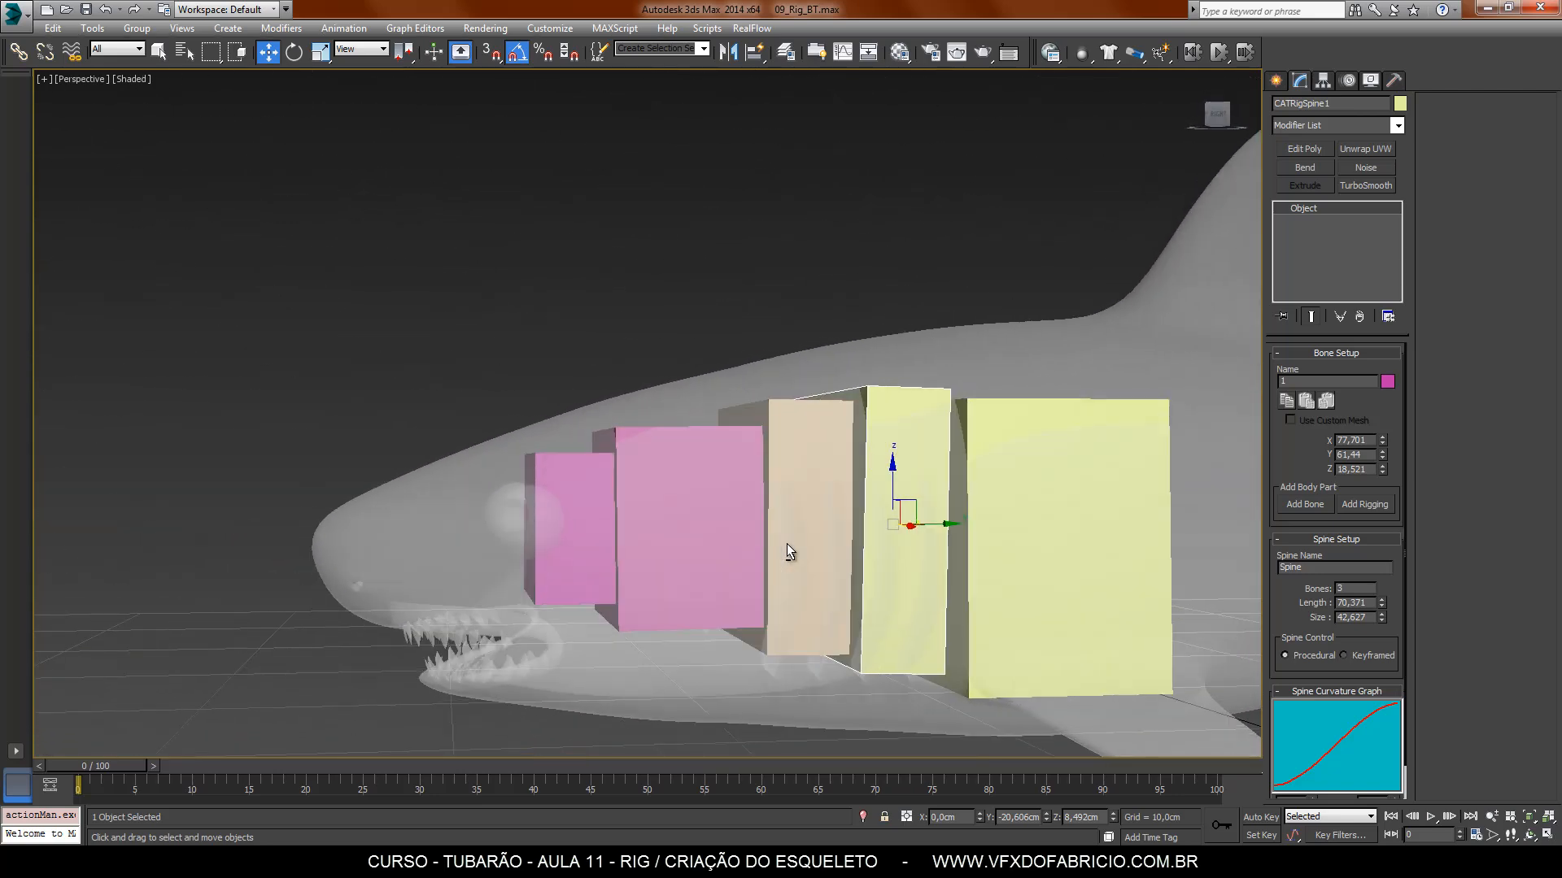
Step: Move the third and second spine bones forward along Y toward the head to even out the bone lengths
left_click(589, 558)
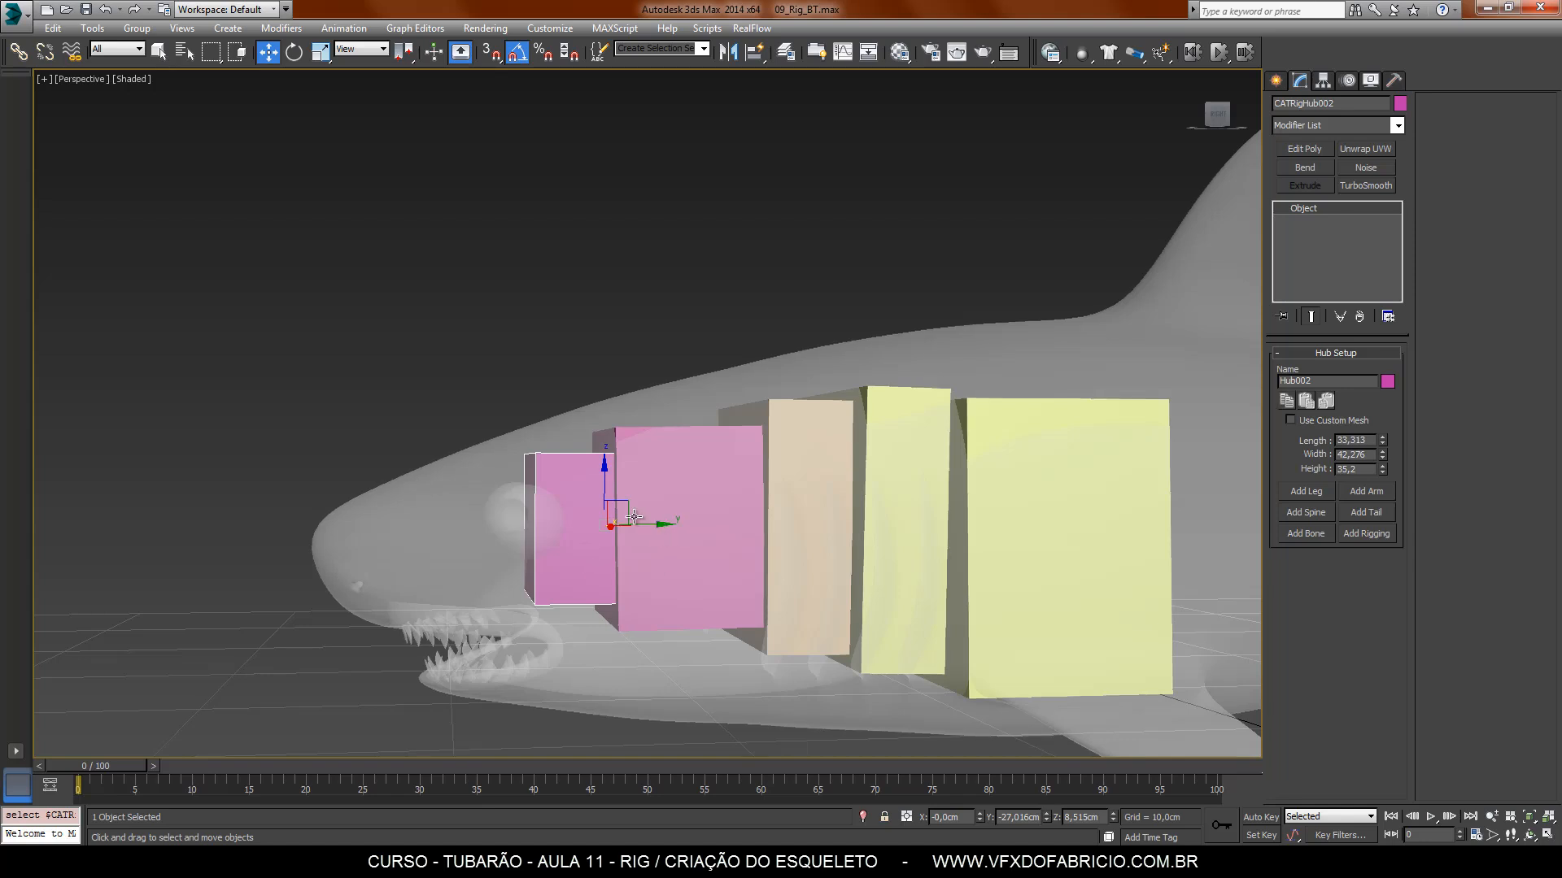
left_click(696, 497)
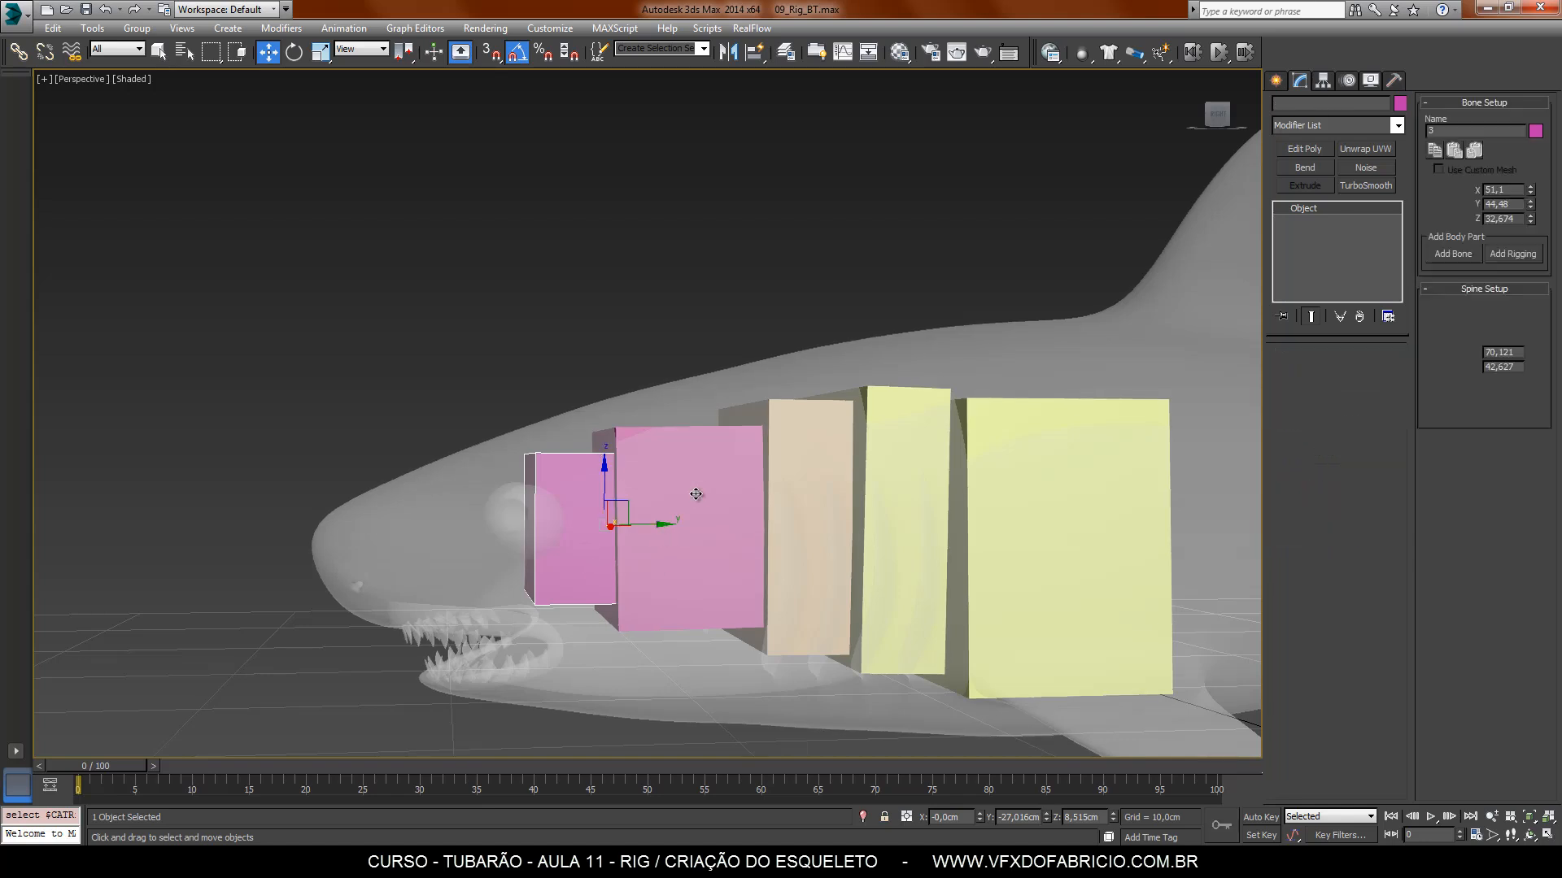
left_click_drag(793, 523, 764, 523)
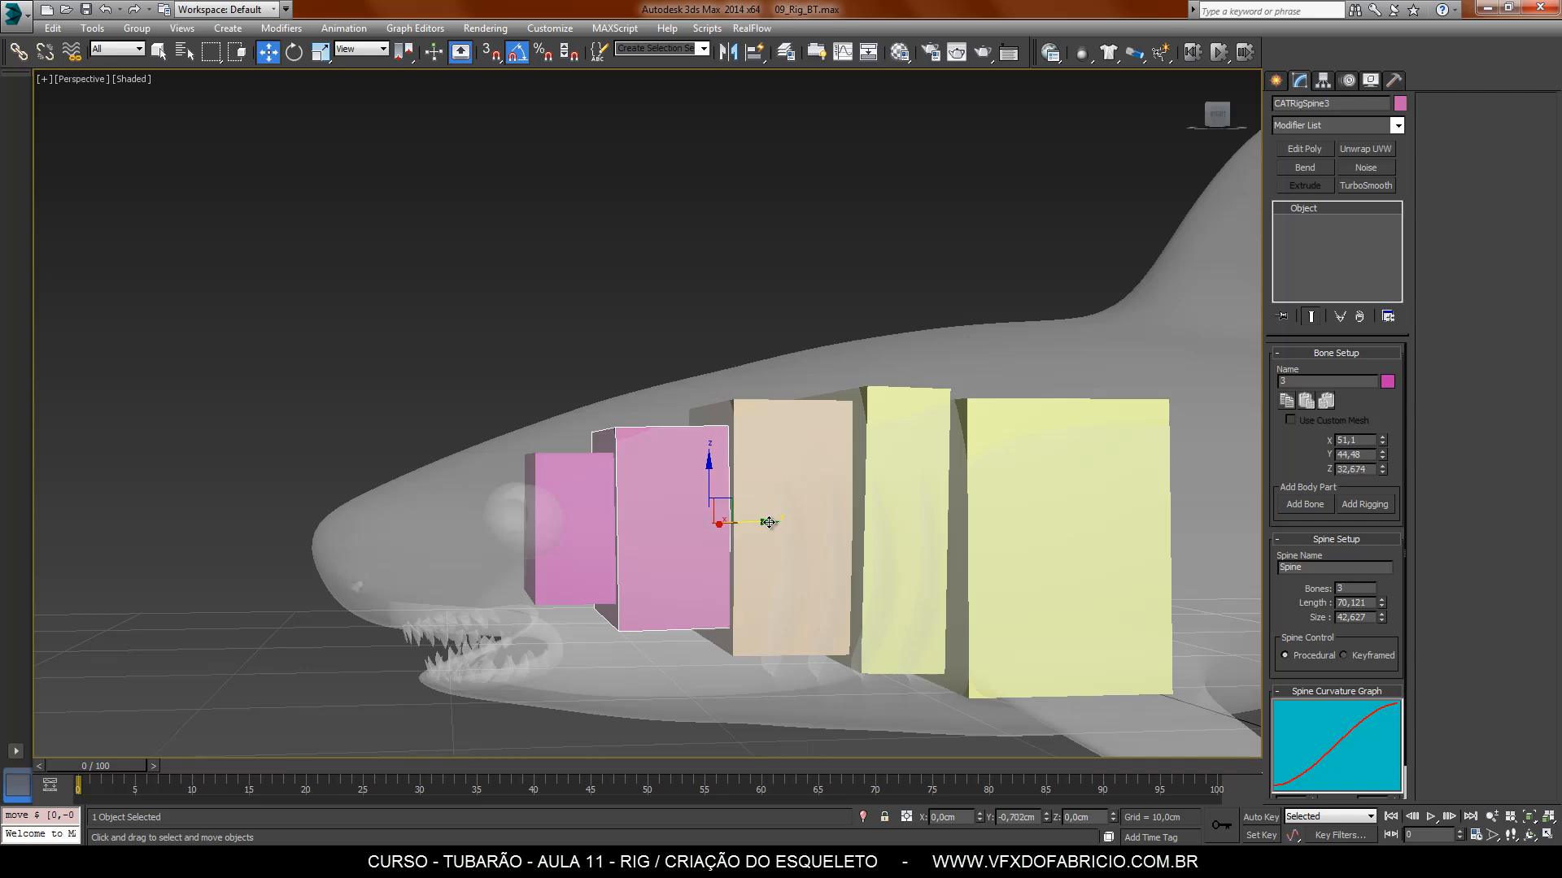
mouse_move(910, 596)
middle_mouse_down("alt")
mouse_move(879, 637)
mouse_move(889, 585)
middle_mouse_up("alt")
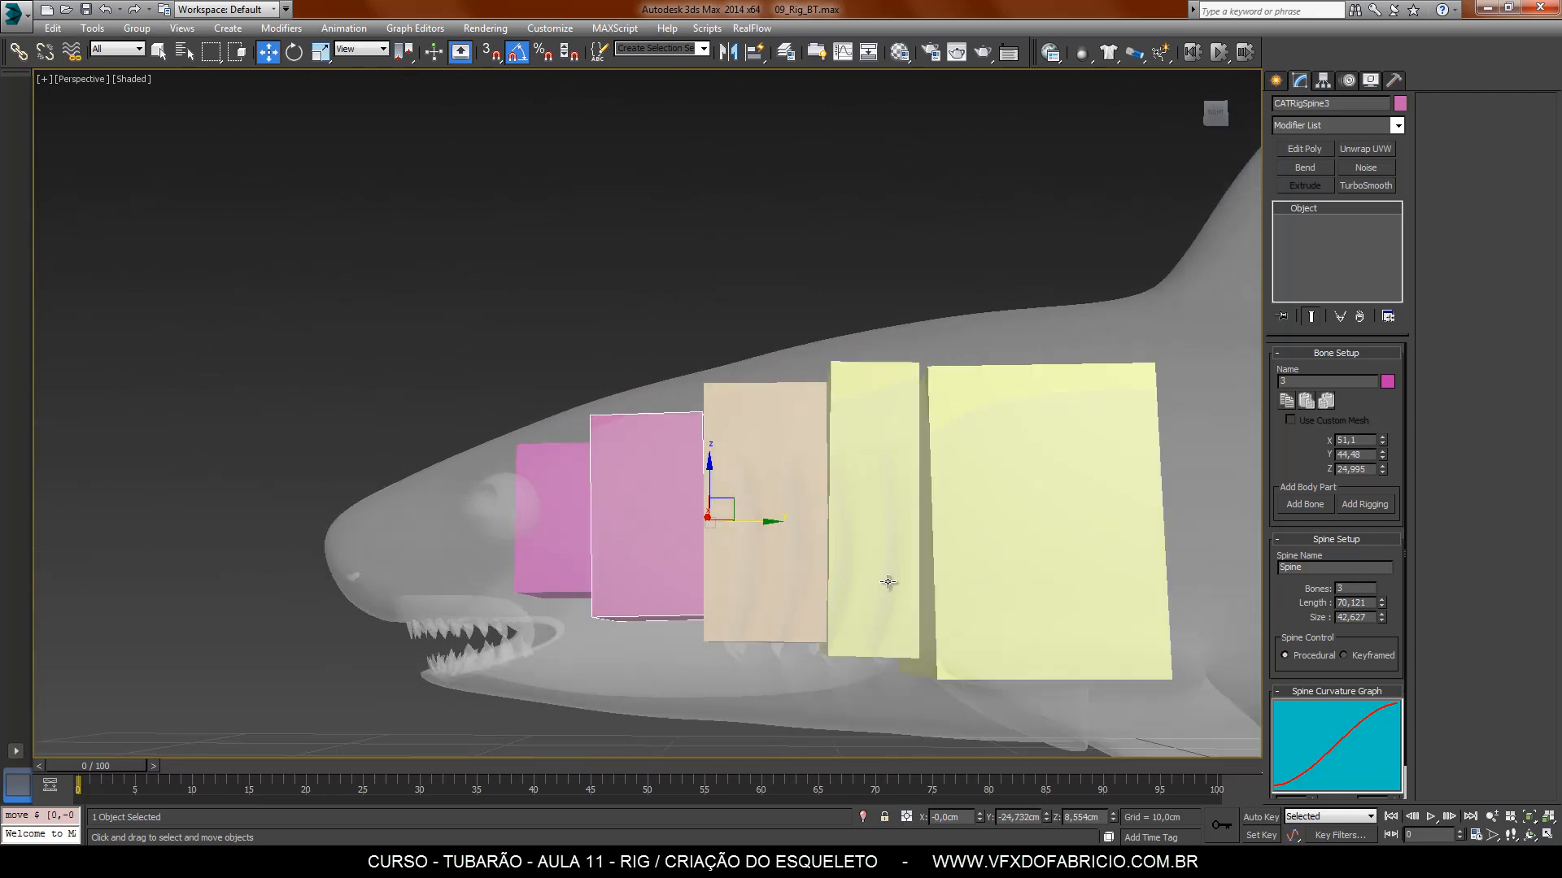
left_click(819, 534)
left_click_drag(865, 523, 847, 523)
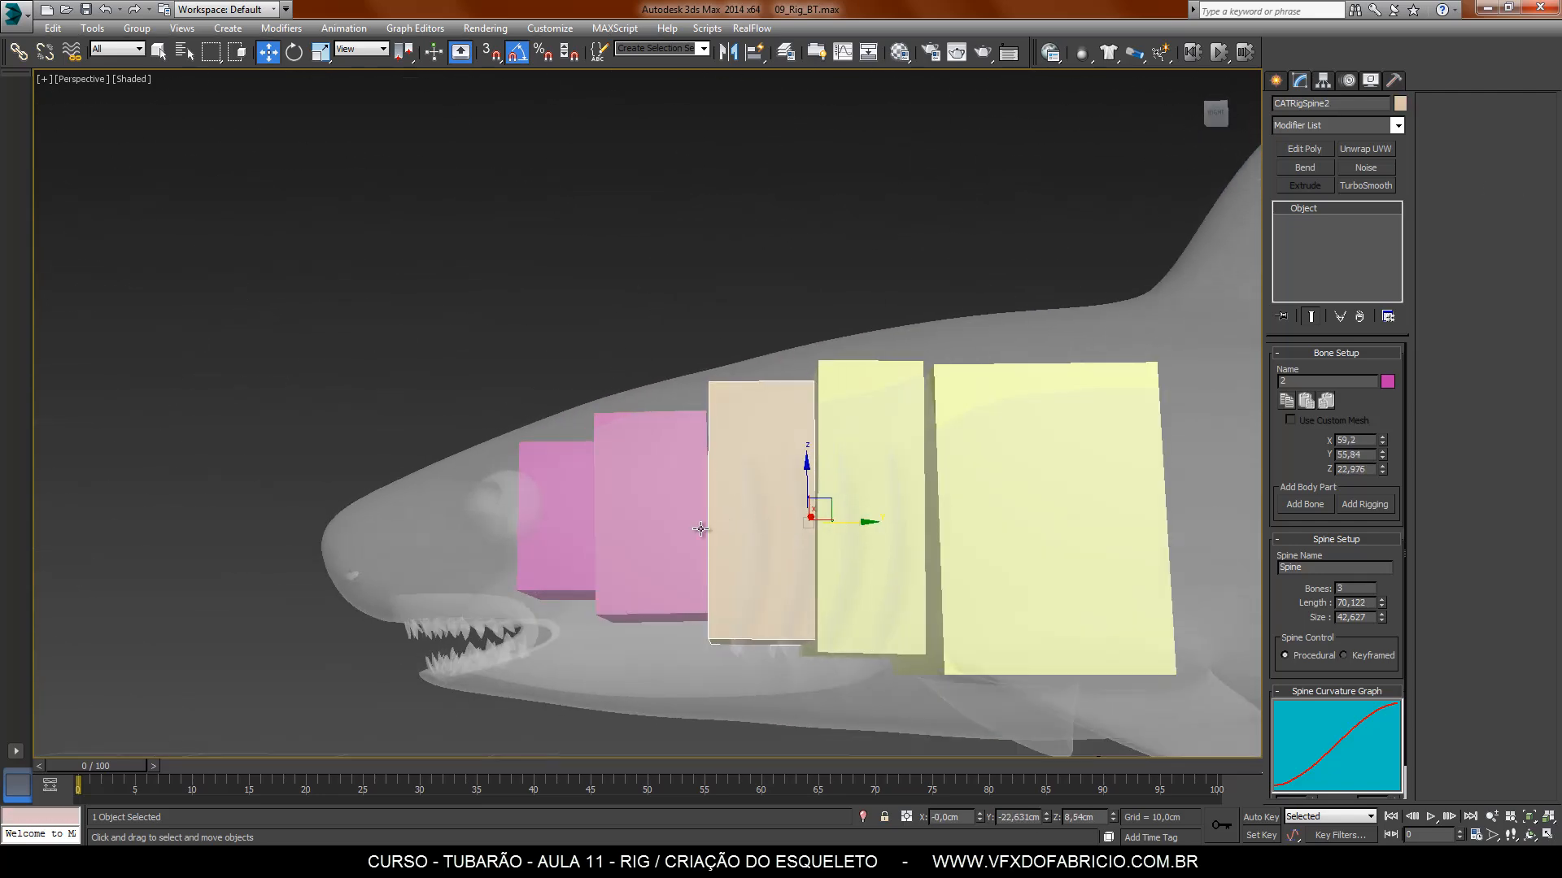
Step: Shift the third spine bone further forward along Y, shortening its Z size to 22,11
left_click(682, 533)
left_click_drag(675, 534, 679, 534)
left_click_drag(797, 538, 787, 538)
left_click(643, 528)
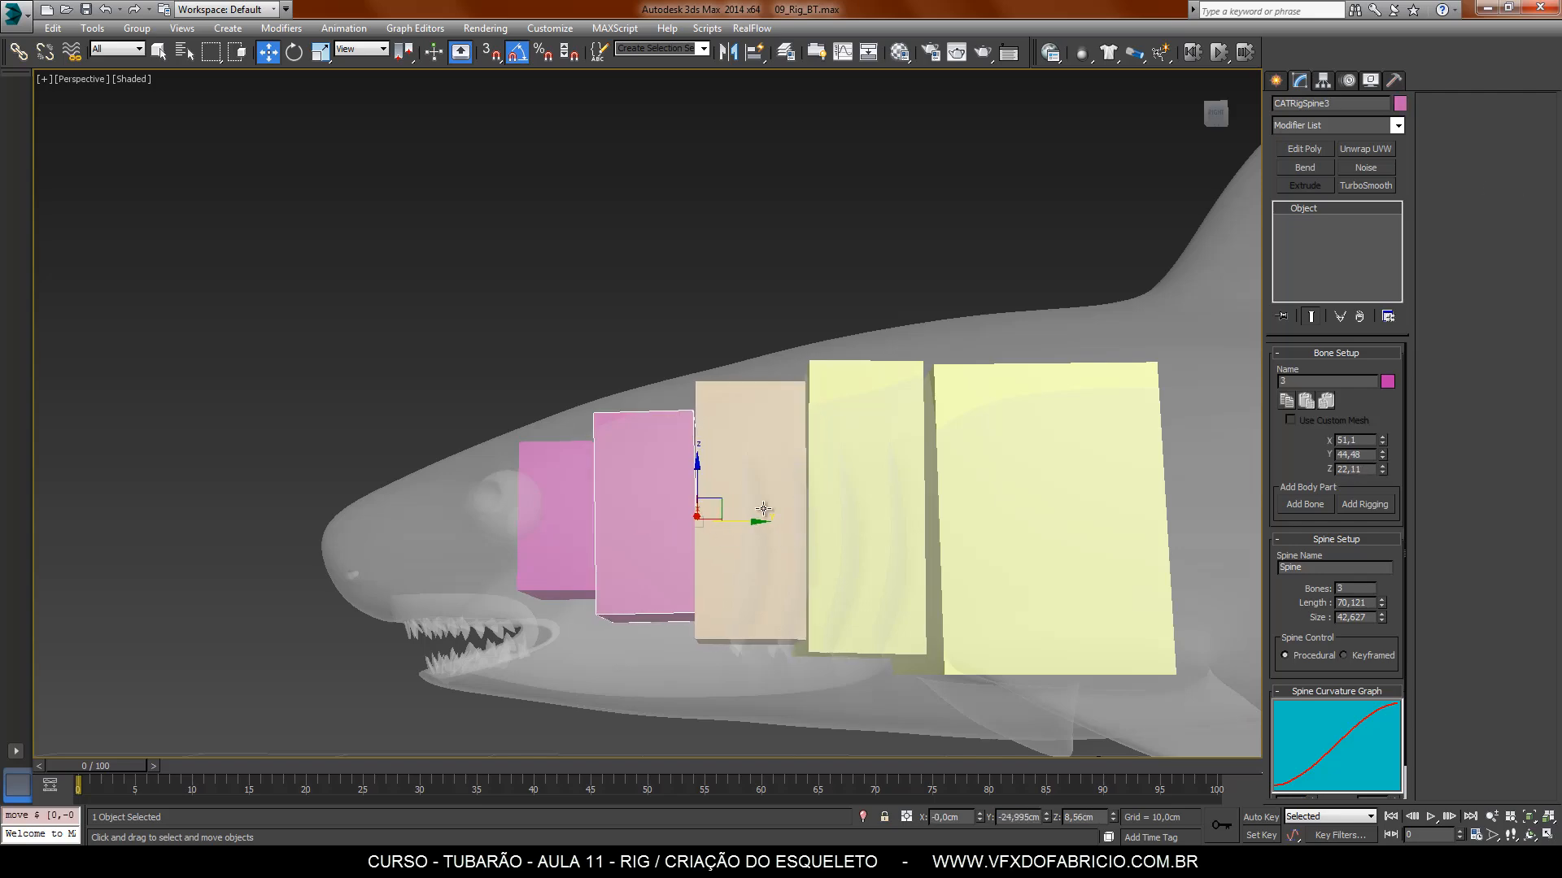
Step: Try moving the third spine bone sideways along the X axis, cancelling the move
middle_click_drag(766, 510, 879, 604, "alt")
left_click_drag(722, 534, 853, 598)
right_click(853, 598)
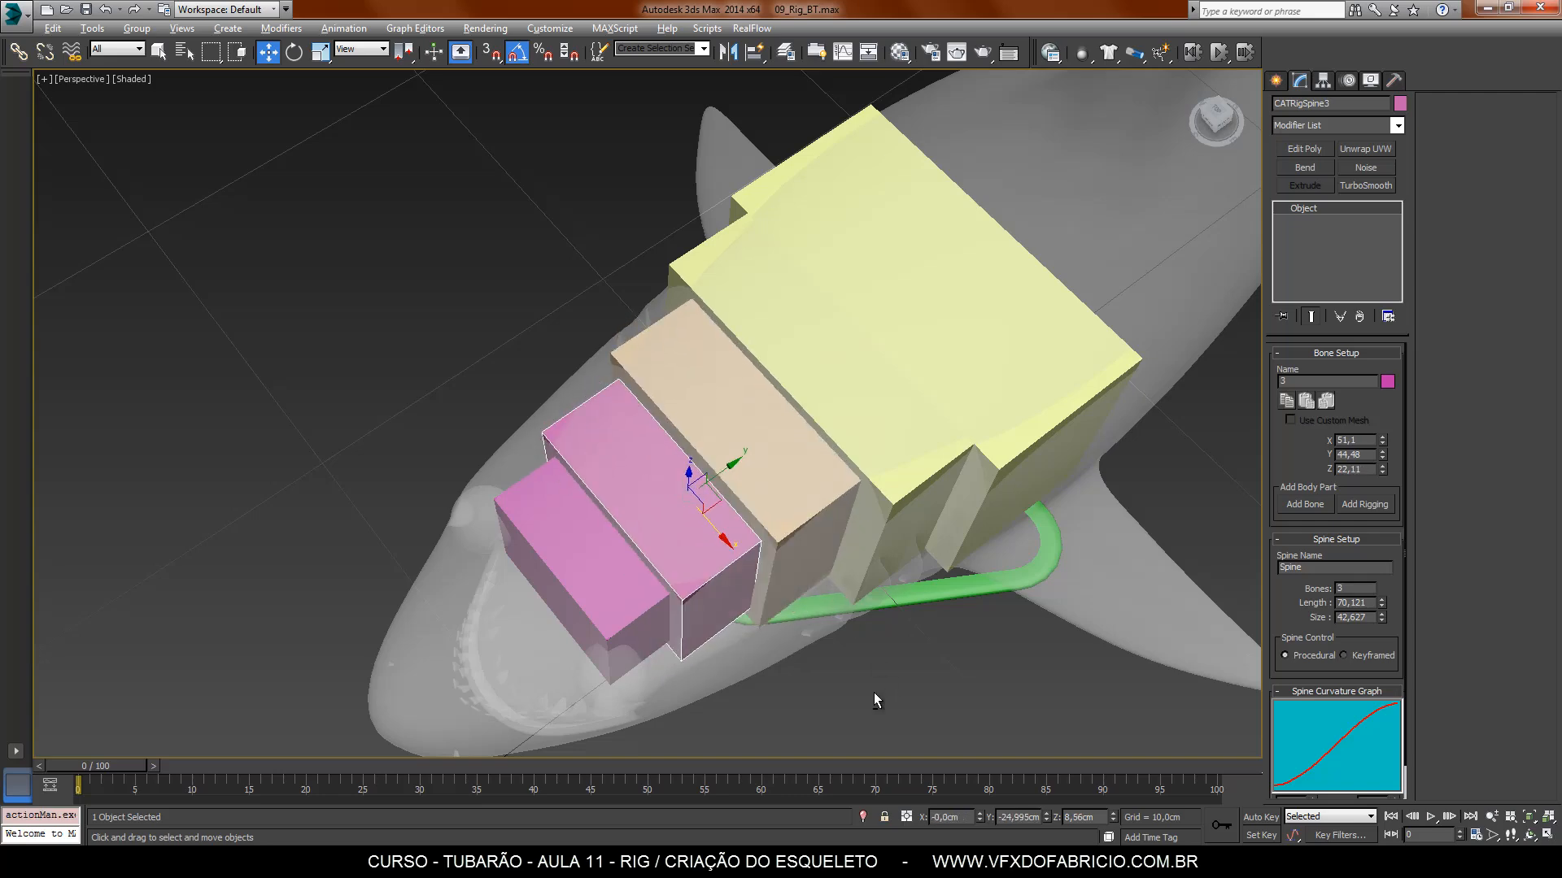
middle_click_drag(874, 691, 821, 598, "alt")
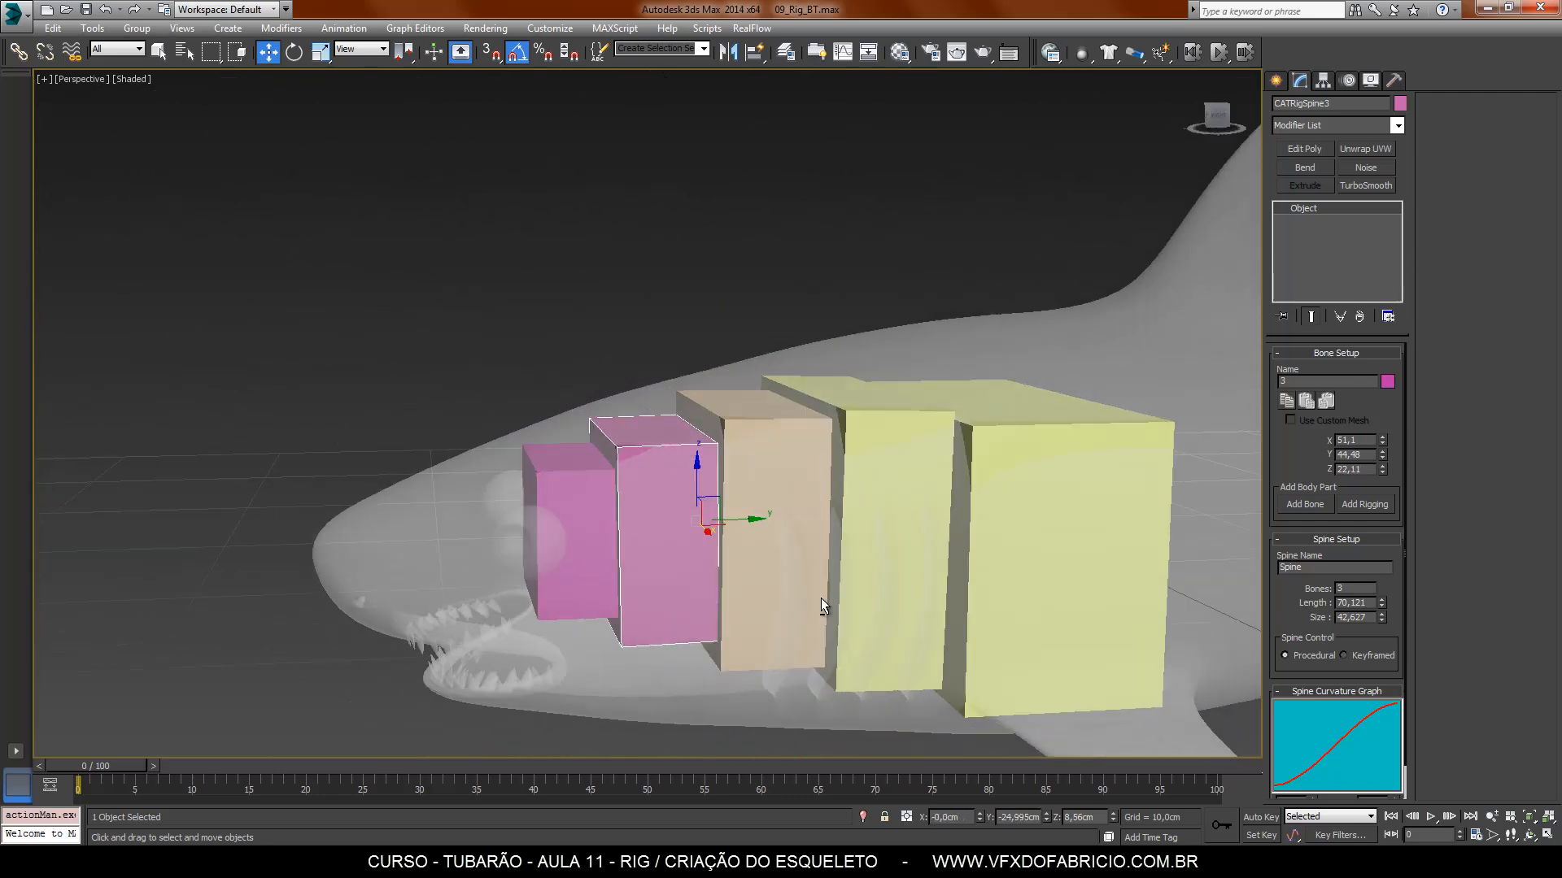
Step: Move the head hub to Y -27,545 cm and Z 8,438 cm, lining it up with the shark's eyes
left_click(606, 569)
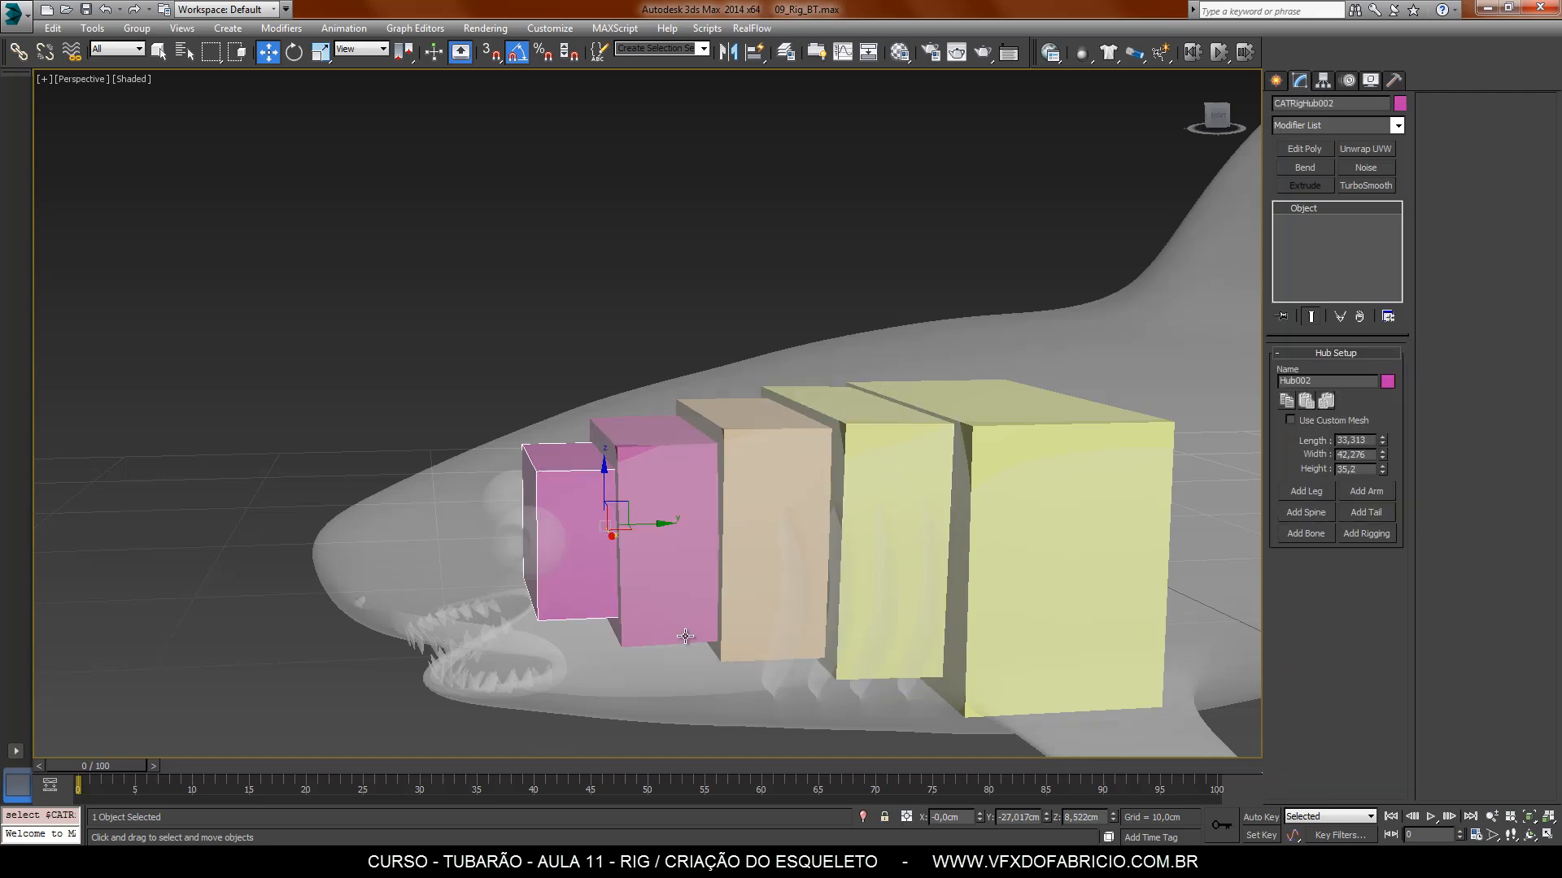
middle_click_drag(531, 559, 779, 636, "alt")
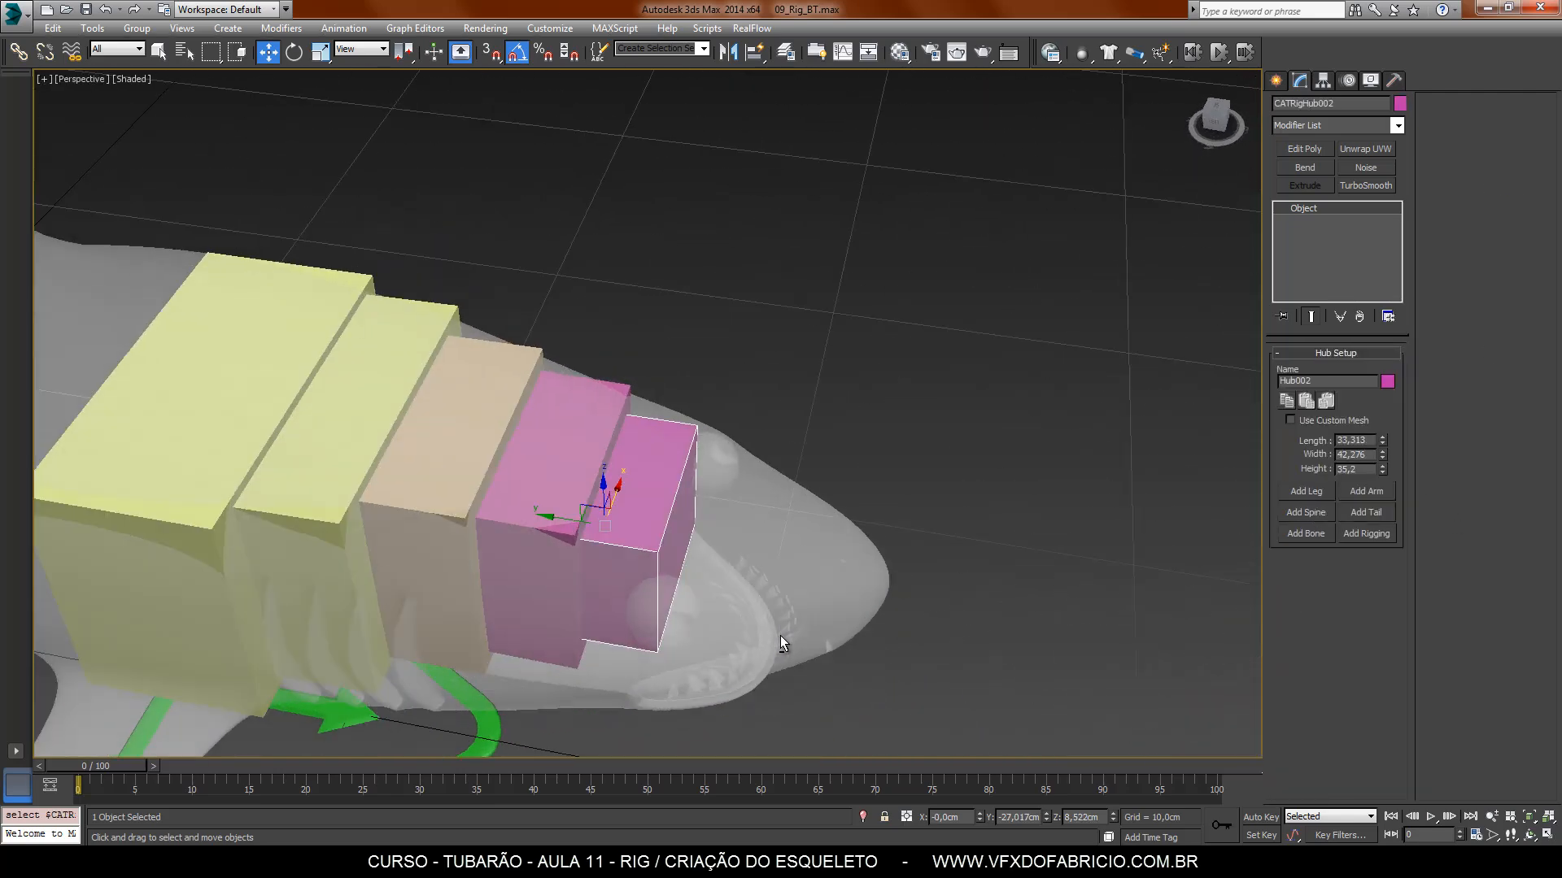
middle_click_drag(890, 578, 908, 551, "alt")
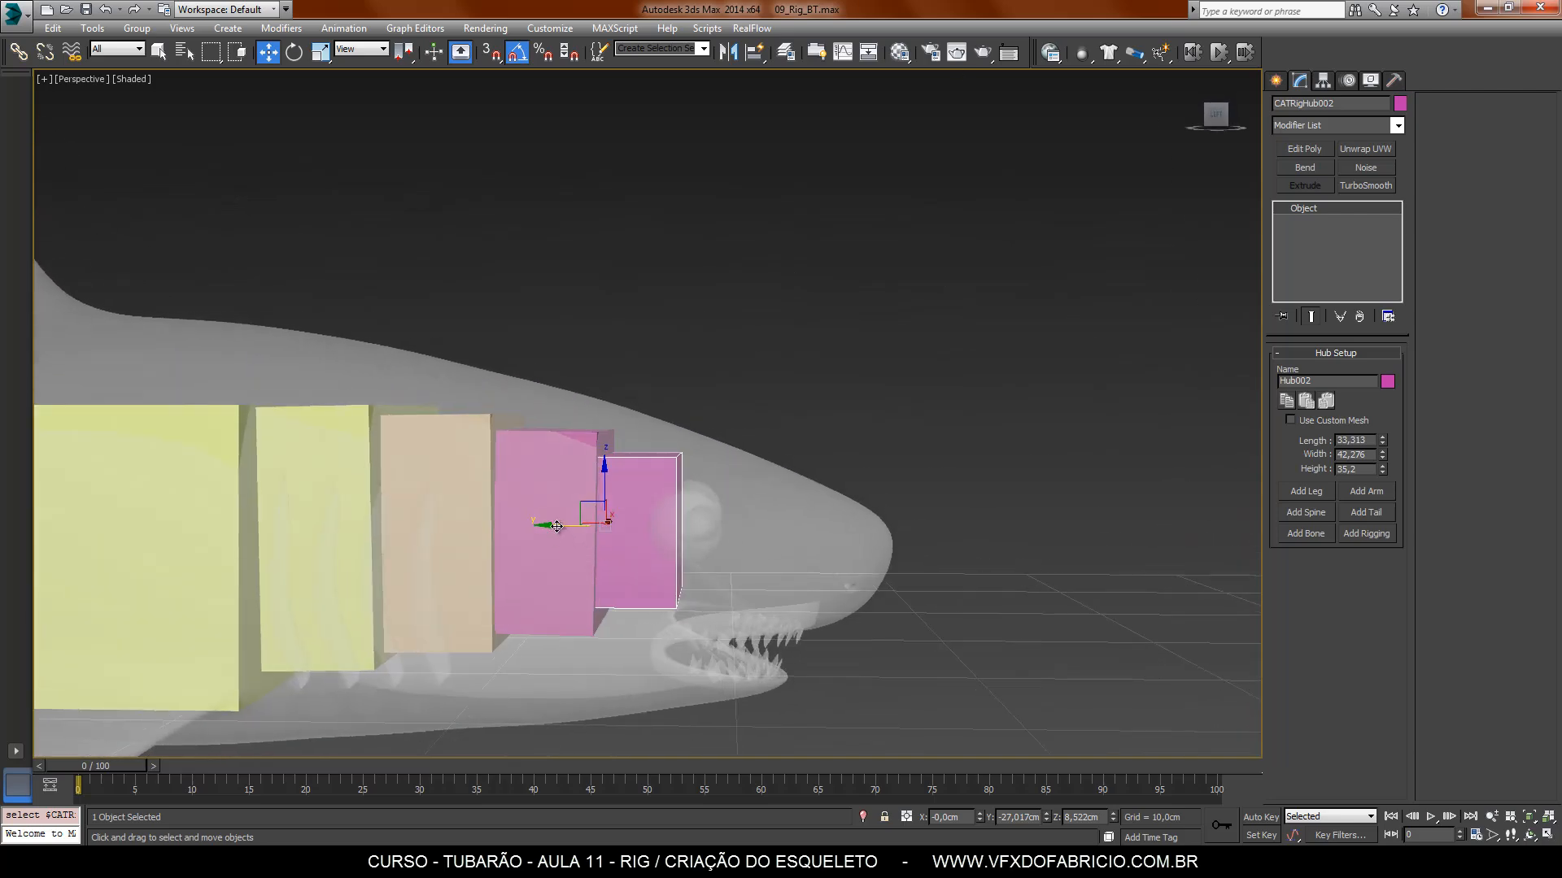
middle_click_drag(557, 526, 560, 530, "alt")
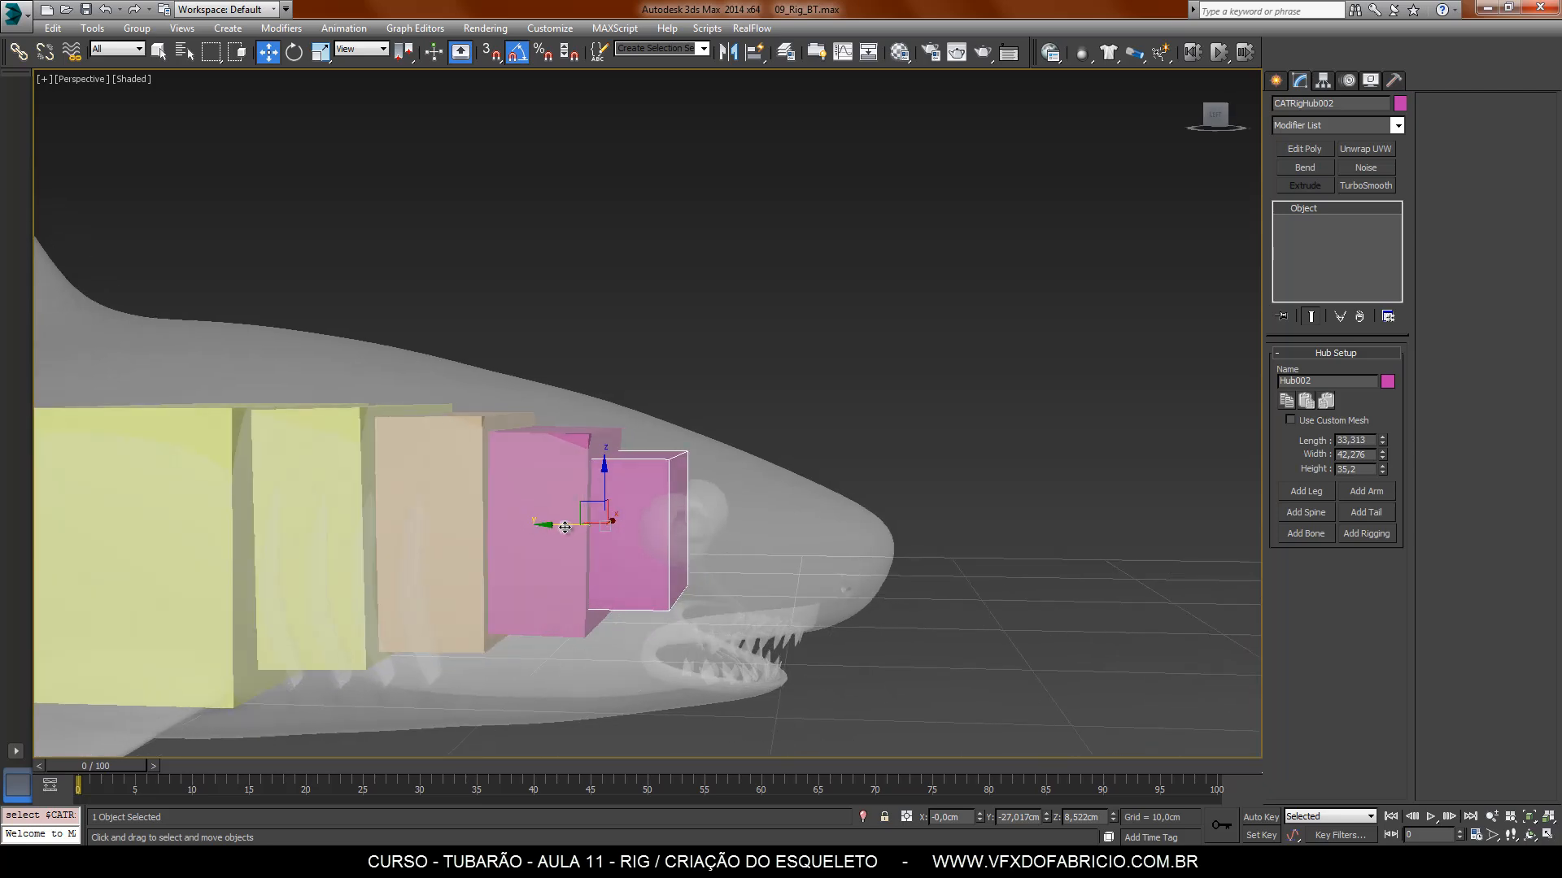
left_click_drag(564, 527, 706, 514)
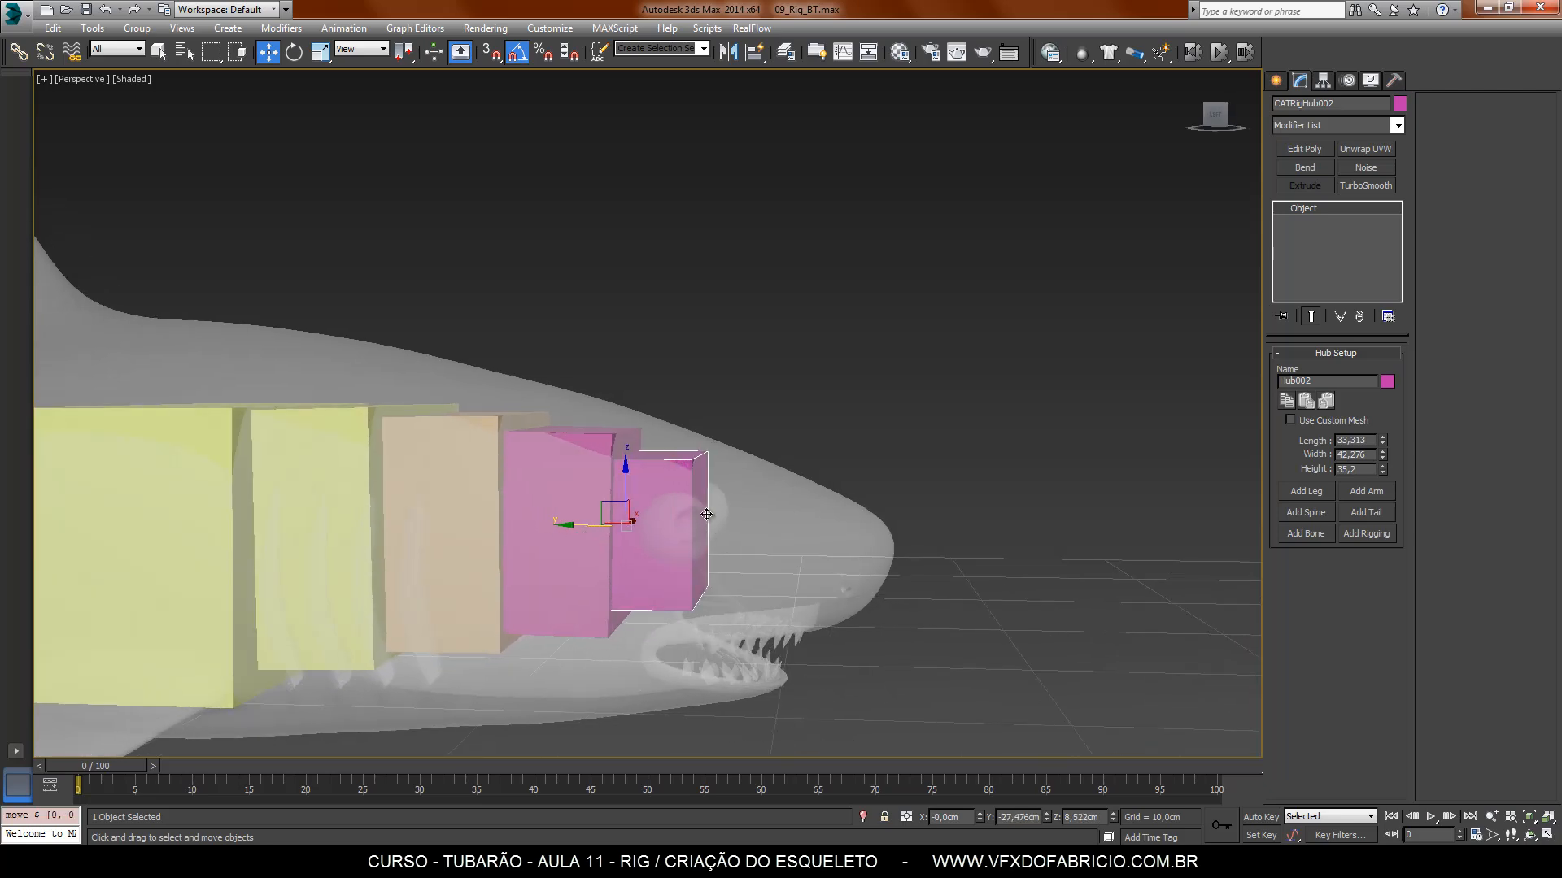
middle_click_drag(839, 588, 572, 579, "alt")
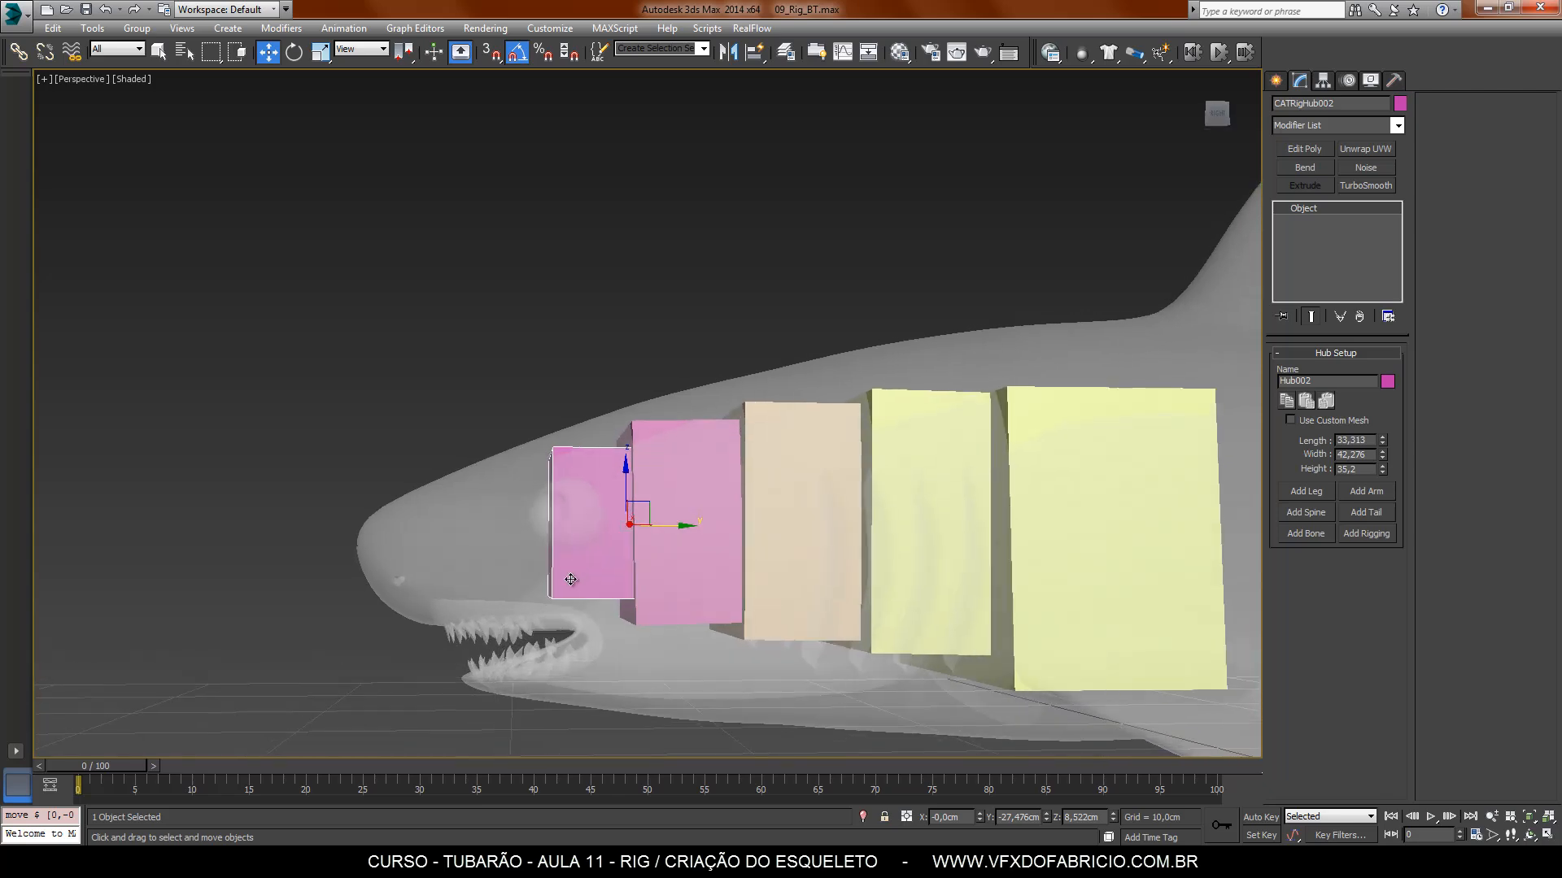
left_click_drag(649, 508, 647, 513)
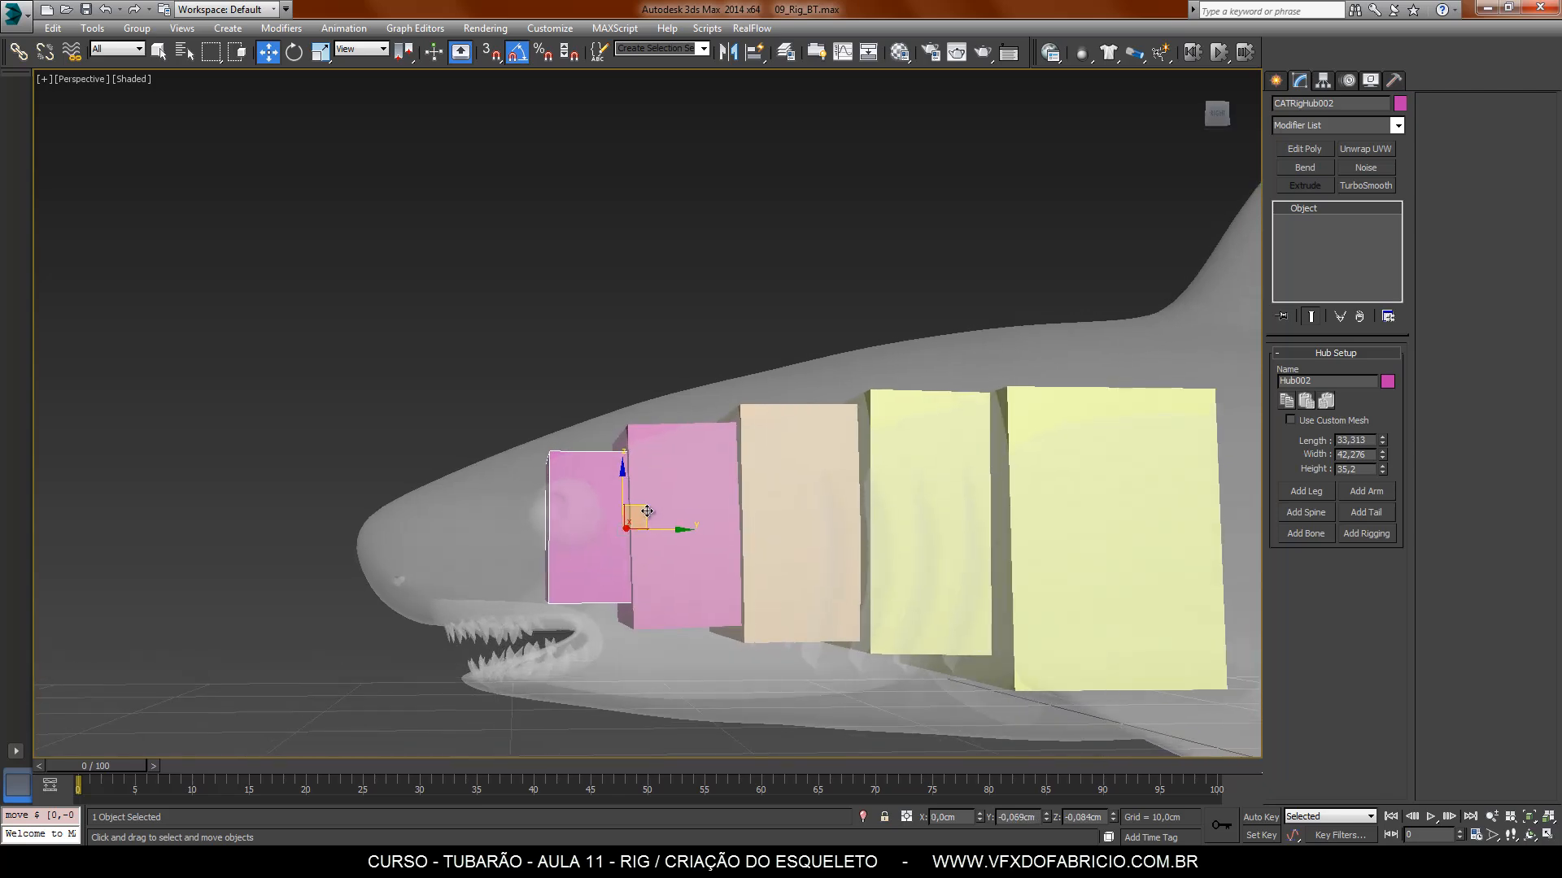
middle_click_drag(646, 512, 847, 638, "alt")
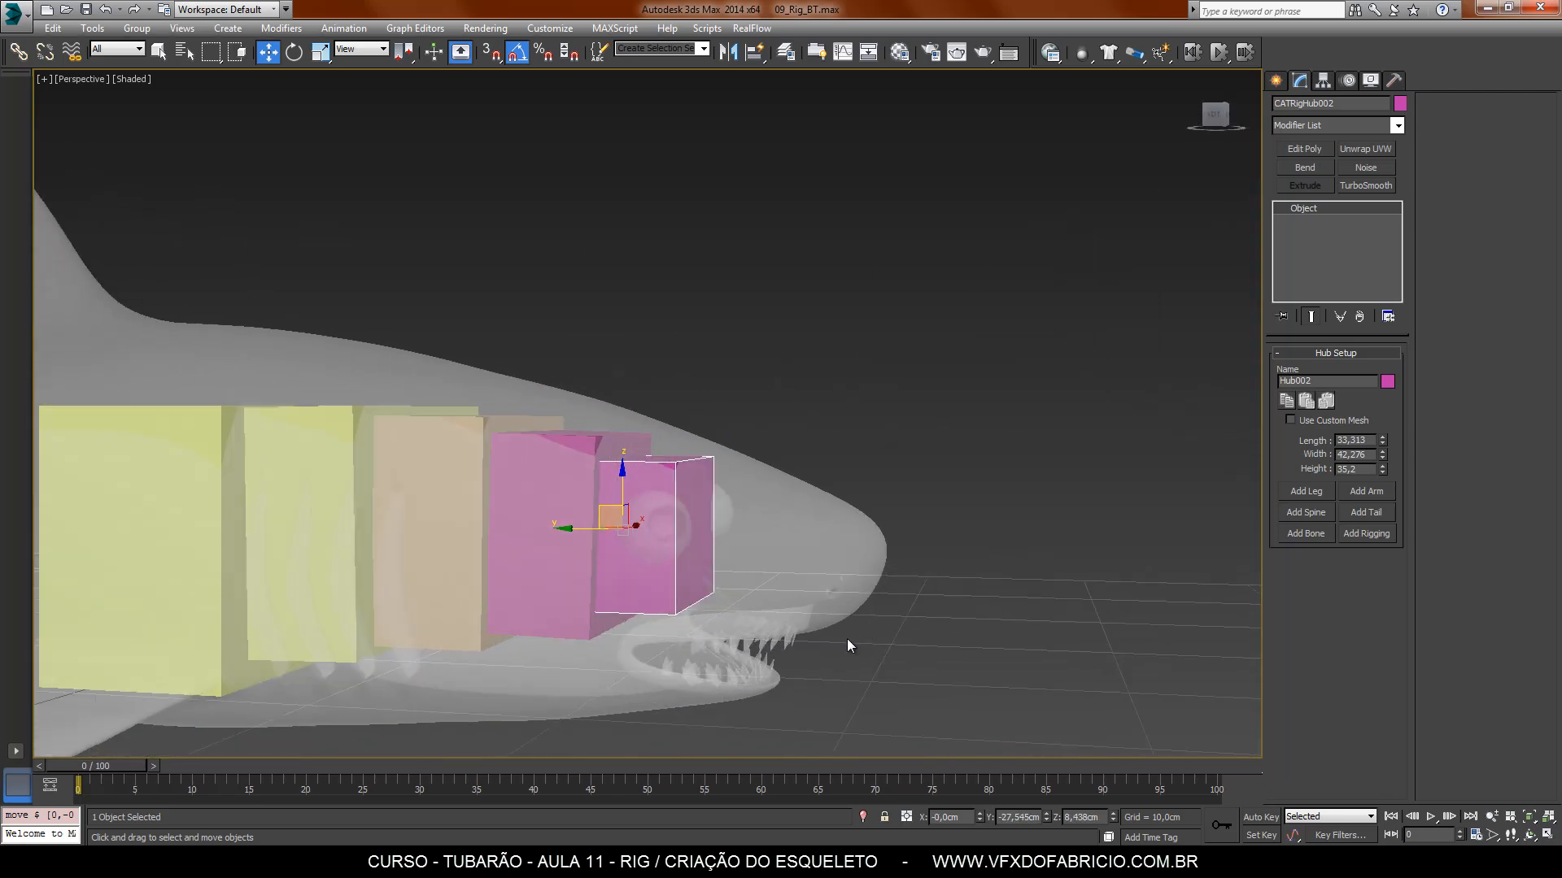
Step: Add a bone to the head hub and select the small new bone inside it in wireframe display
left_click(1305, 533)
key("F3")
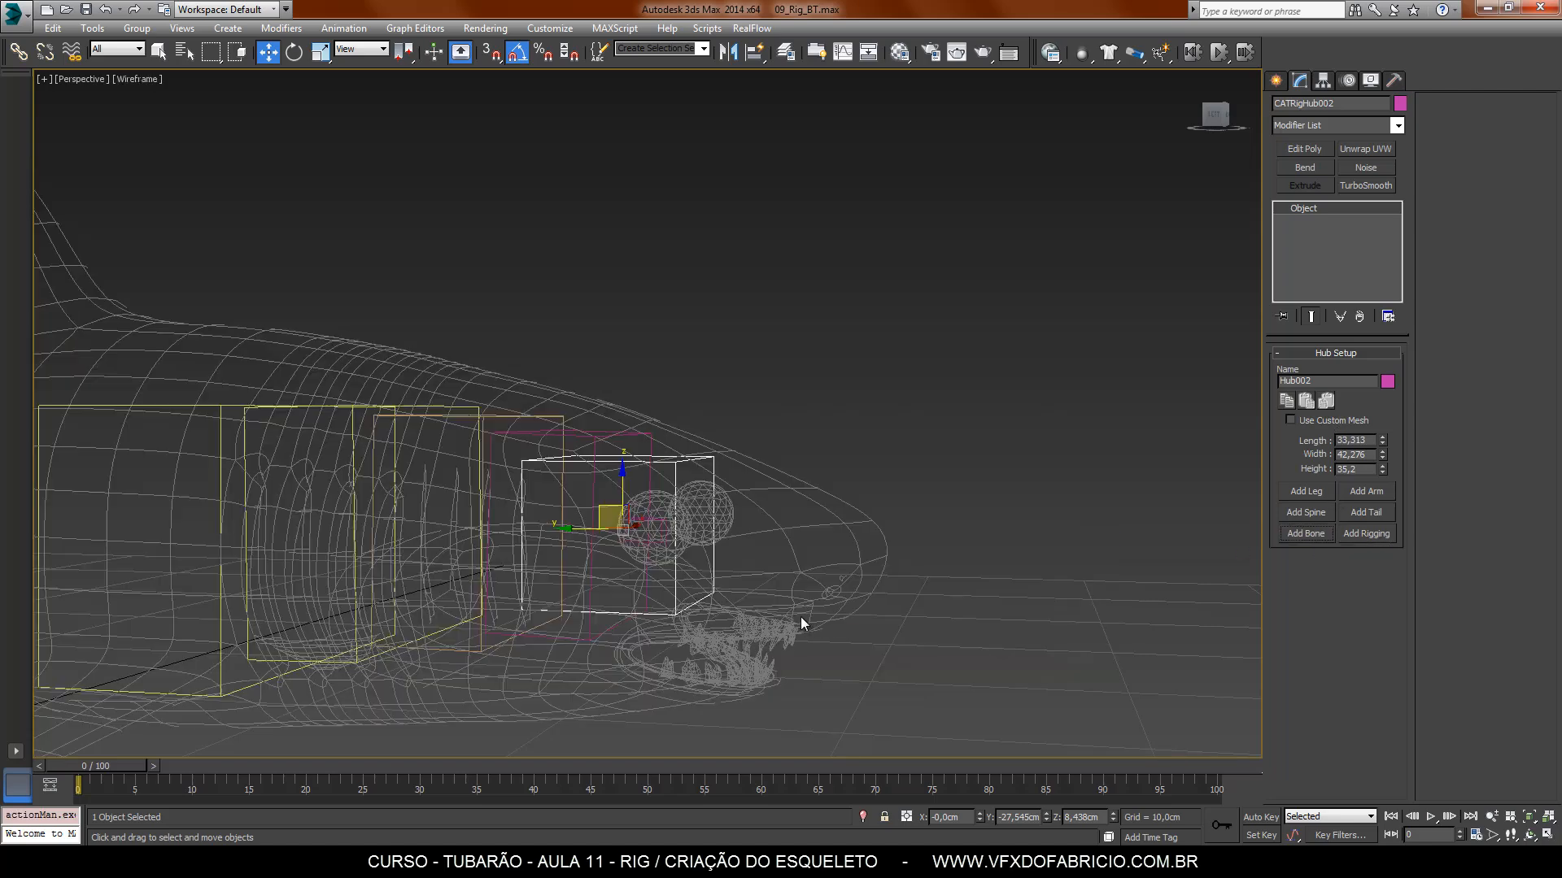
mouse_move(679, 614)
middle_mouse_down("alt")
mouse_move(687, 718)
mouse_move(695, 624)
middle_mouse_up("alt")
left_click(662, 547)
scroll(676, 553, "up", 5)
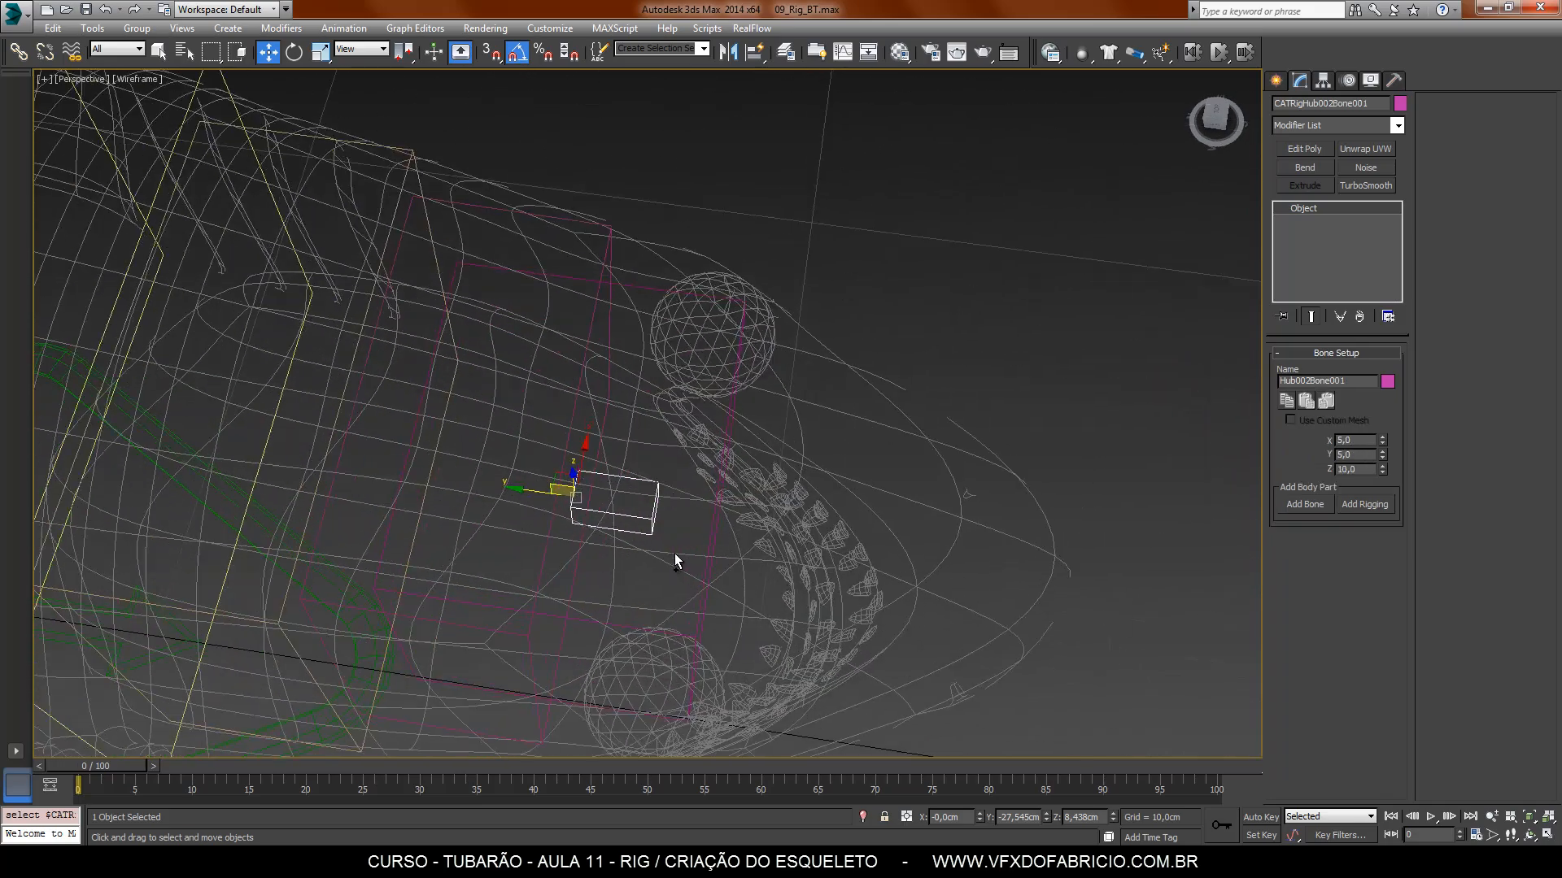
middle_click_drag(788, 637, 694, 495, "alt")
left_click(694, 478)
scroll(659, 570, "up", 6)
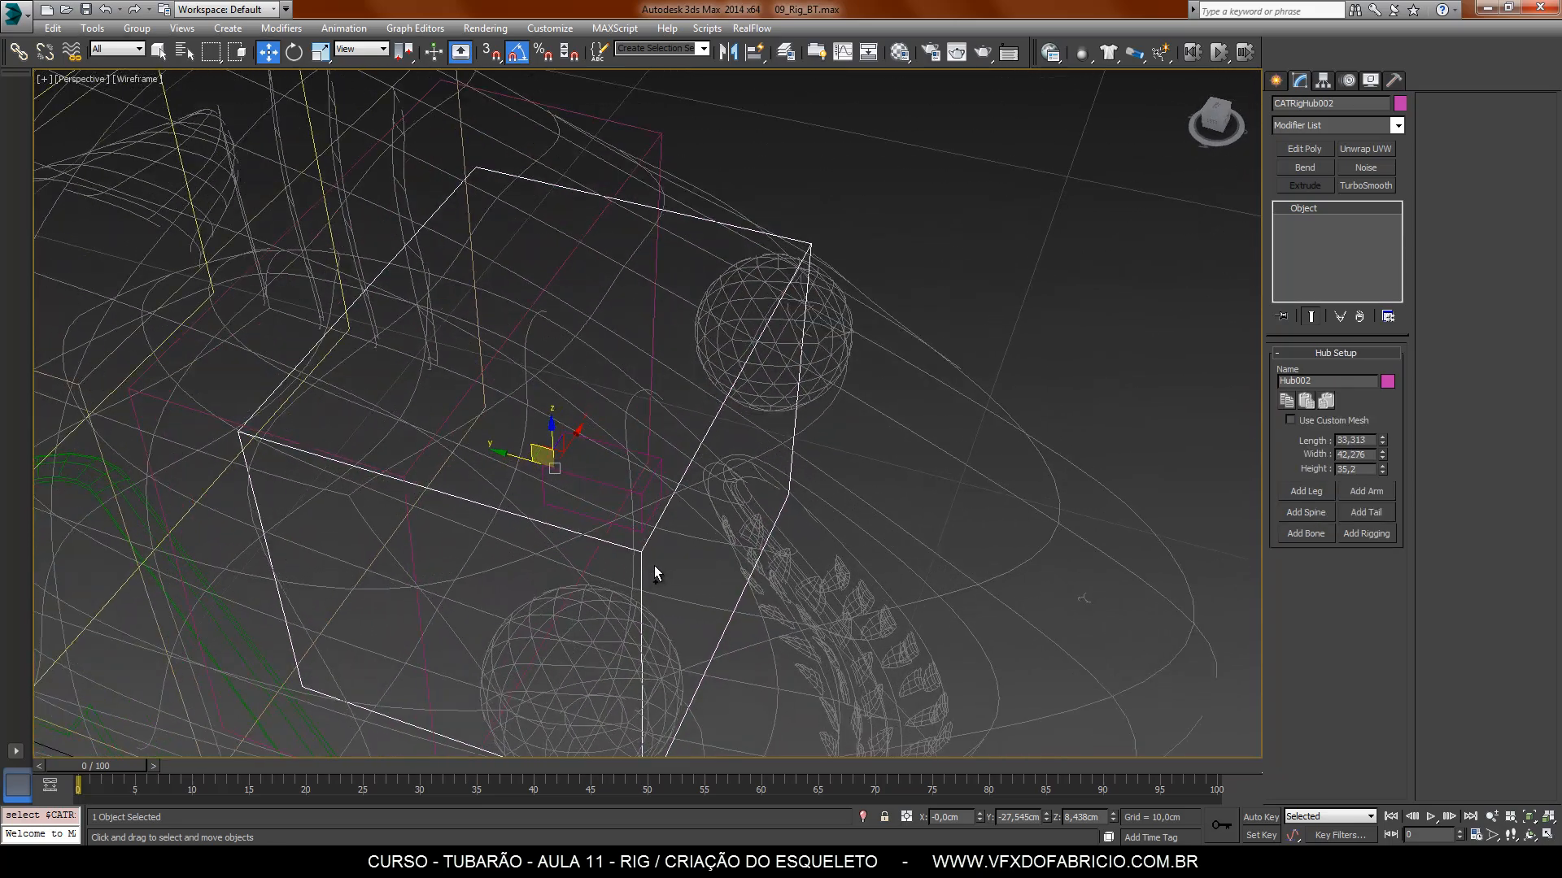
left_click(631, 487)
middle_click_drag(642, 488, 686, 535, "alt")
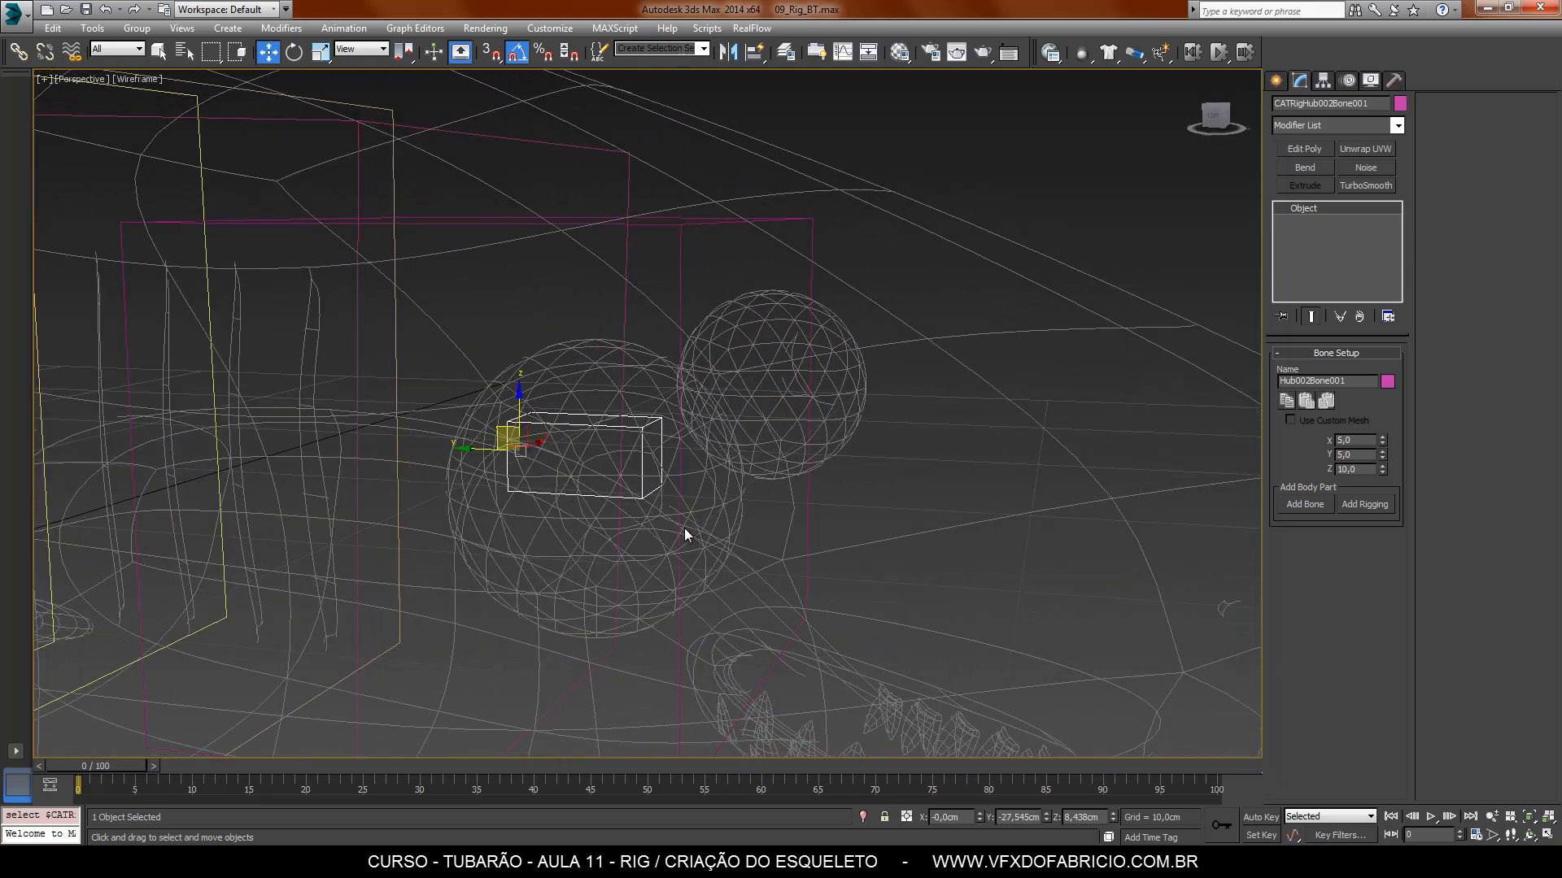
Step: Return to shaded display and move the new bone forward along Y to -30,29 cm, into the snout
key("F3")
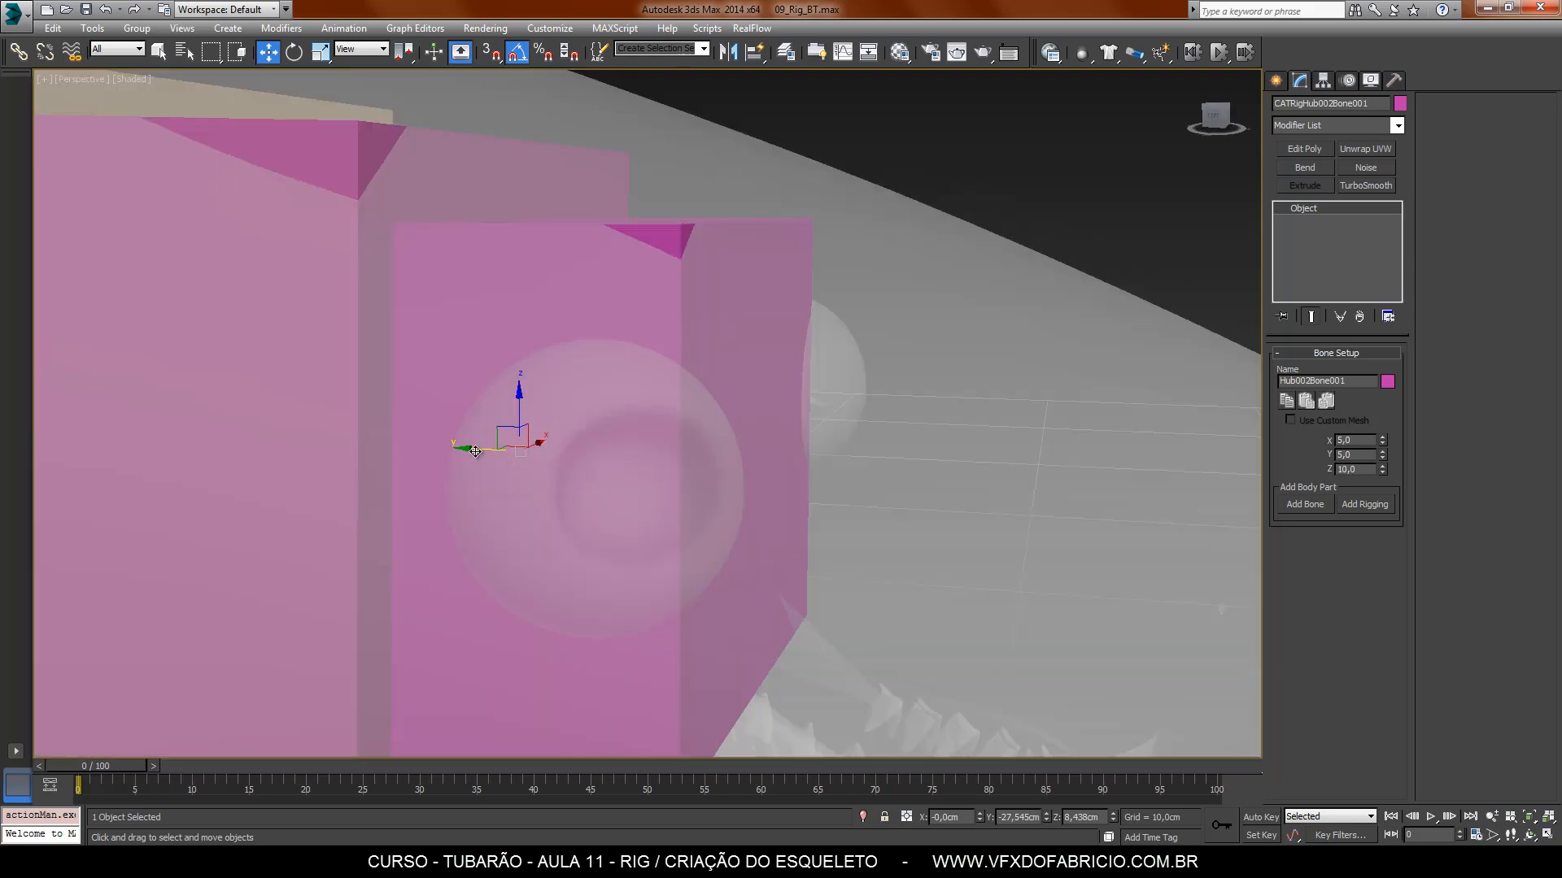
left_click_drag(475, 451, 656, 428)
scroll(616, 416, "down", 5)
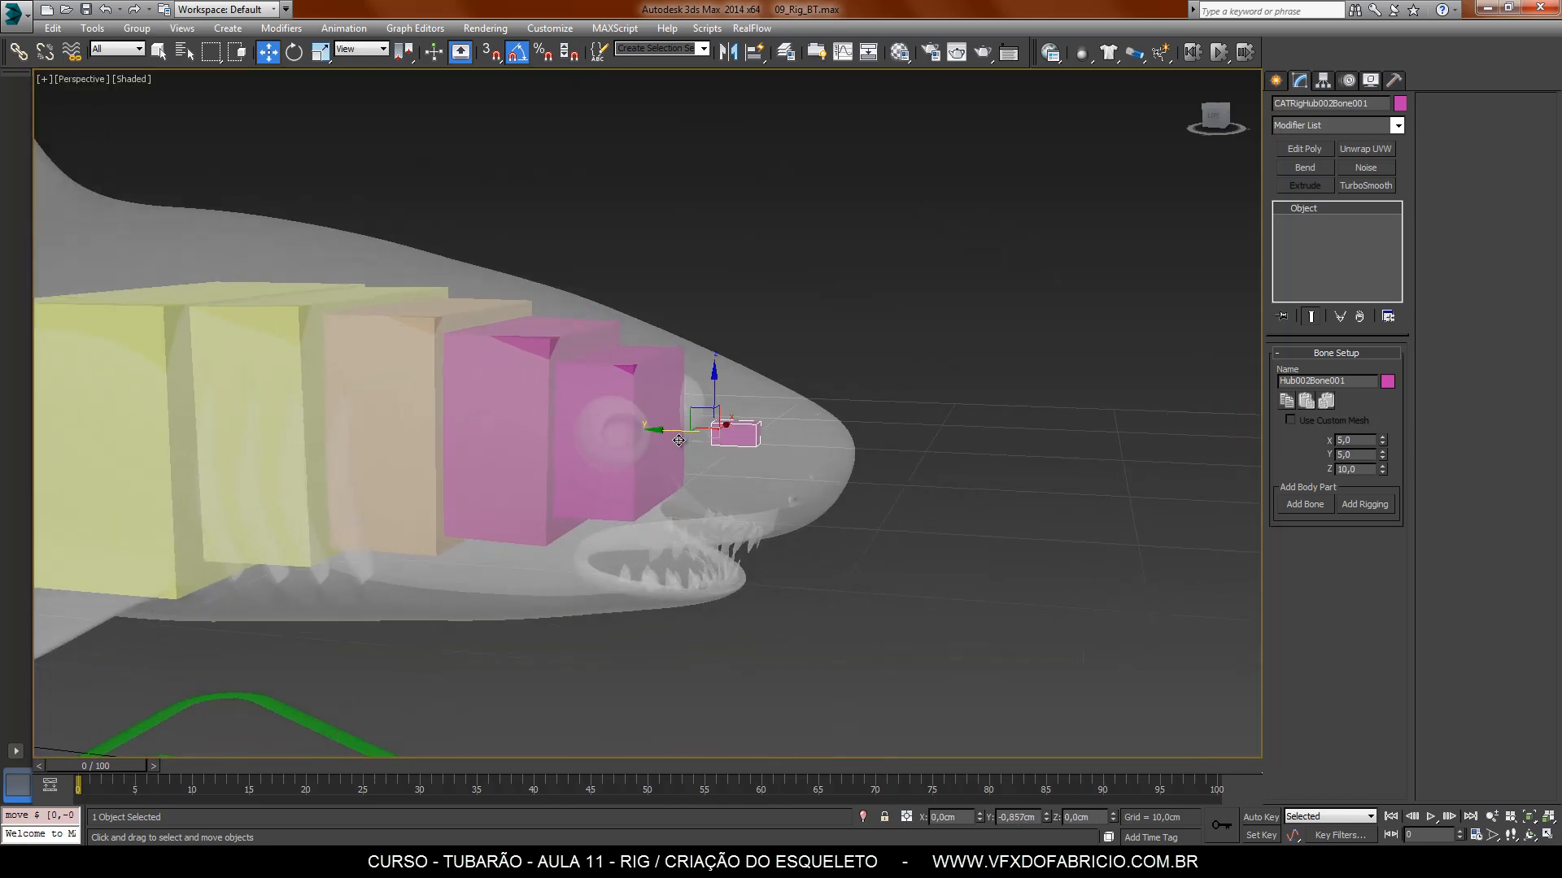
middle_click_drag(655, 429, 563, 533, "alt")
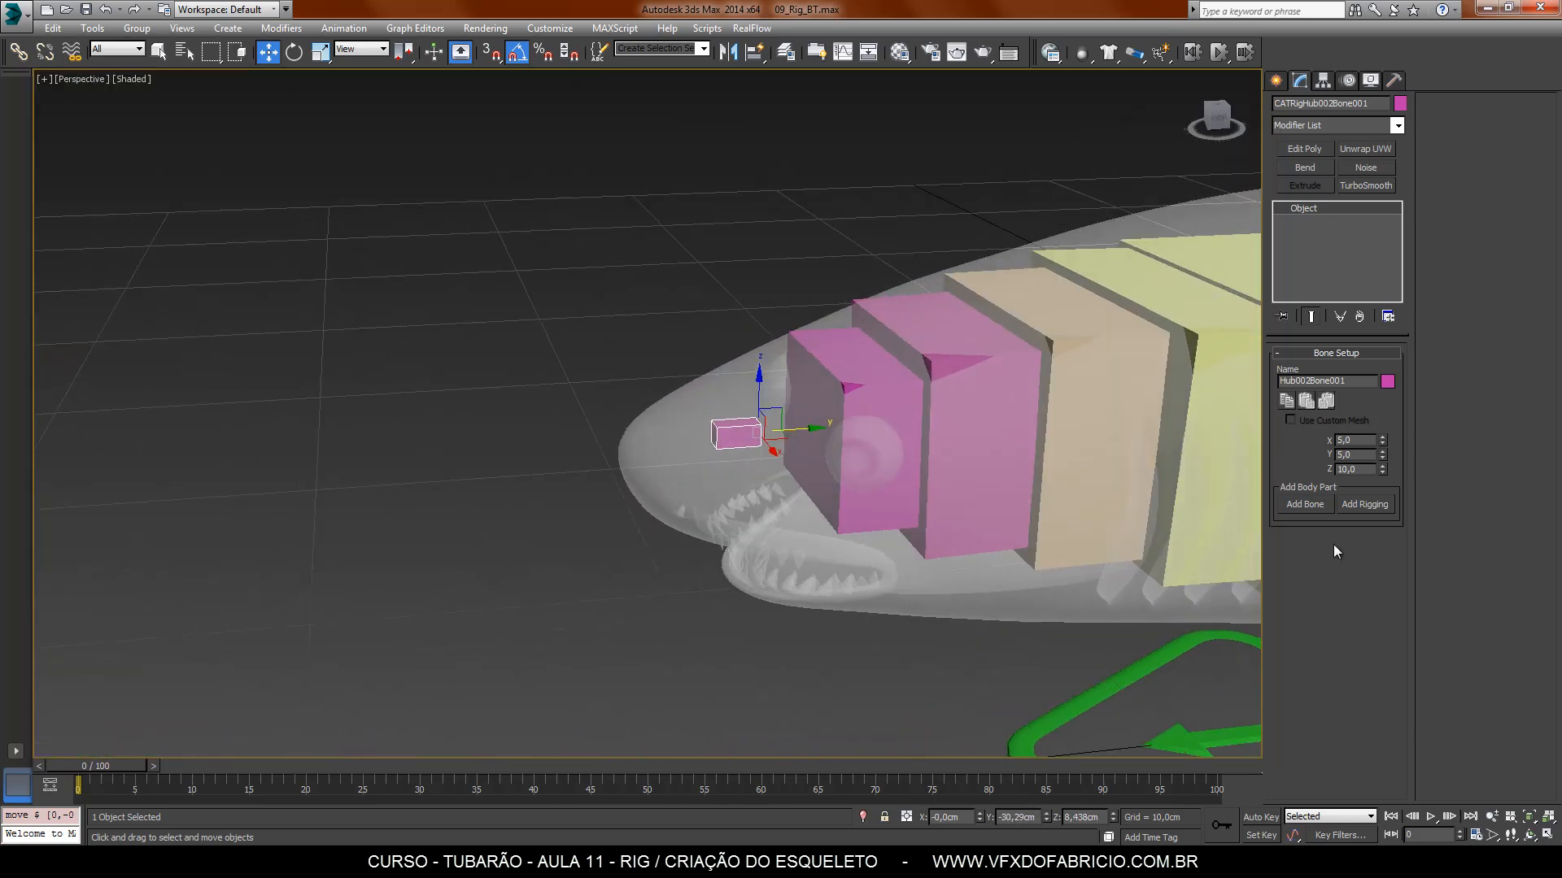
Step: Size the snout bone to X 16,85, Y 15,3 and Z 36,5, placing it against the head hub at Y -29,189 cm and Z 7,921 cm
left_click_drag(1383, 440, 1389, 221)
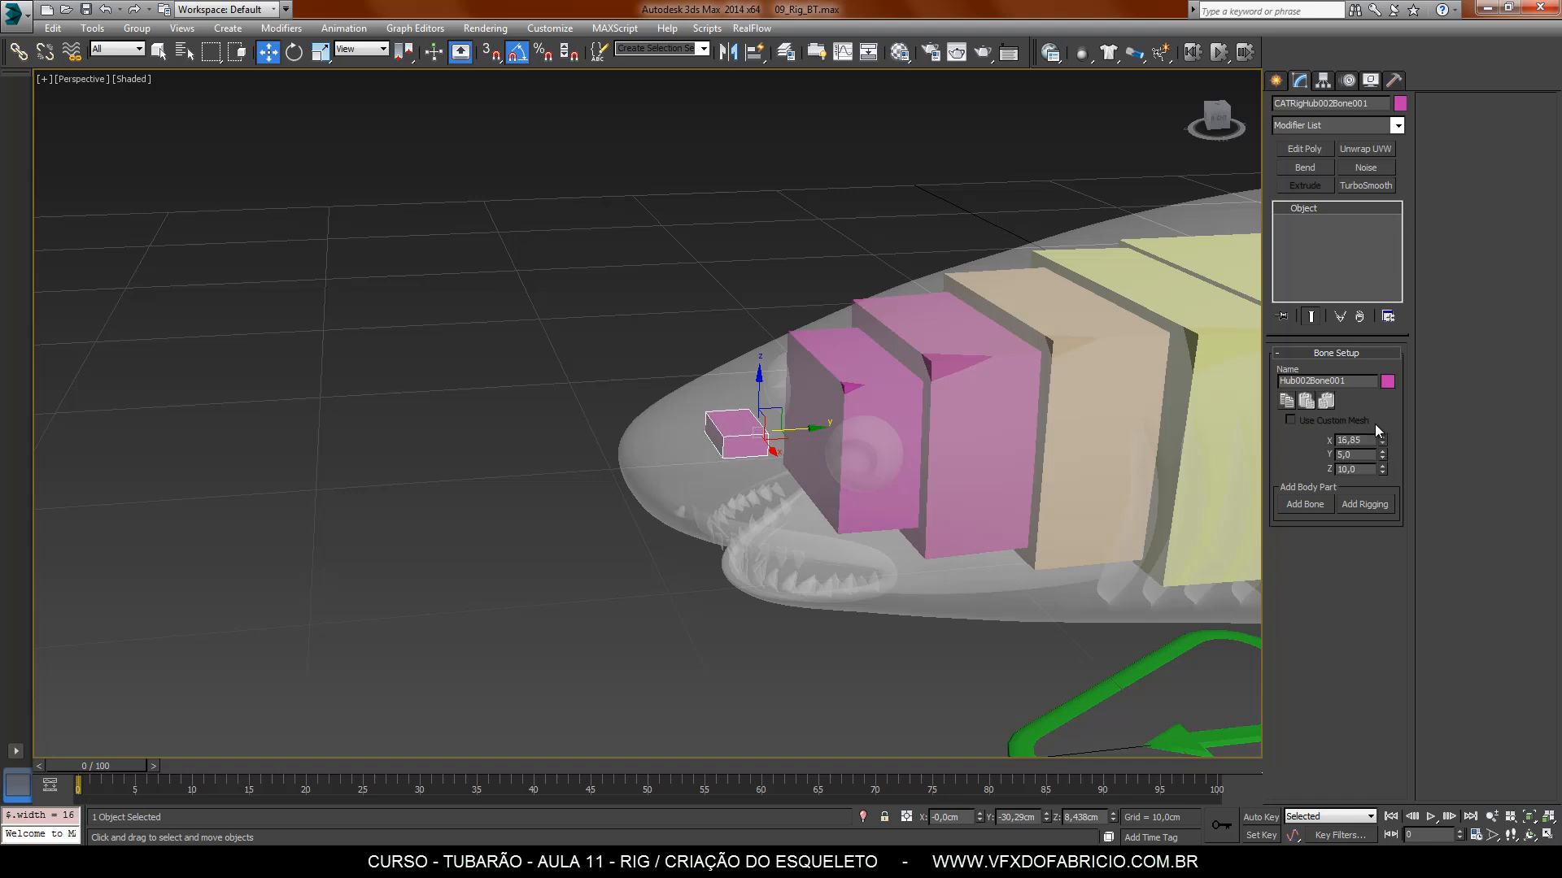
left_click_drag(1384, 455, 1374, 259)
left_click_drag(806, 427, 860, 425)
middle_click_drag(738, 582, 972, 553, "alt")
left_click_drag(651, 394, 651, 422)
middle_click_drag(887, 632, 919, 627, "alt")
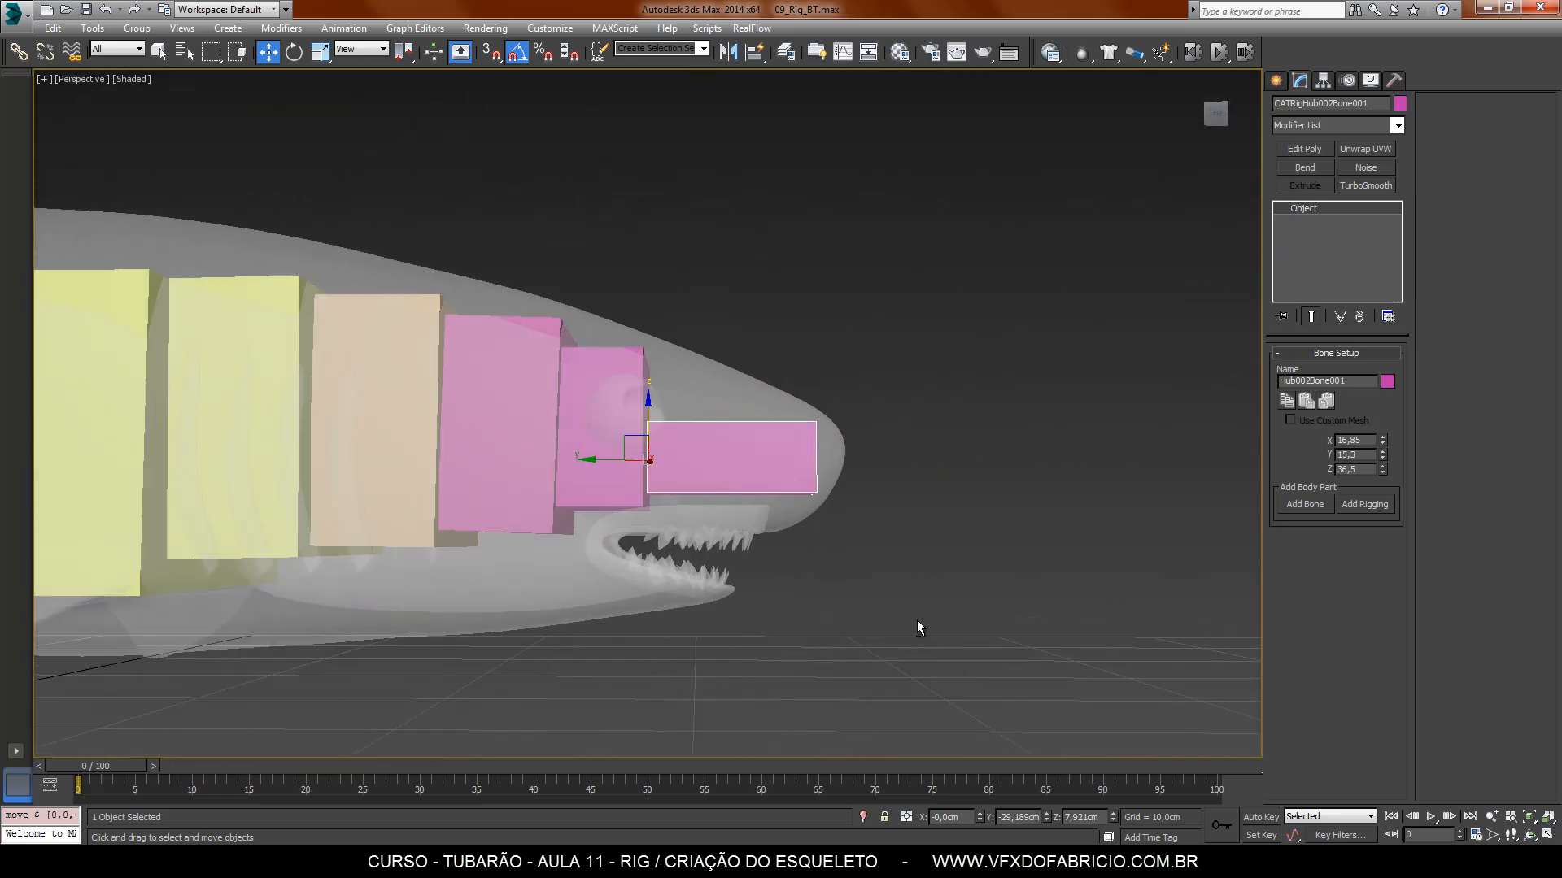
Step: Add a second bone to the head hub, select it in wireframe, and lower it in shaded display to Z 5,464 cm for the jaw
left_click(612, 491)
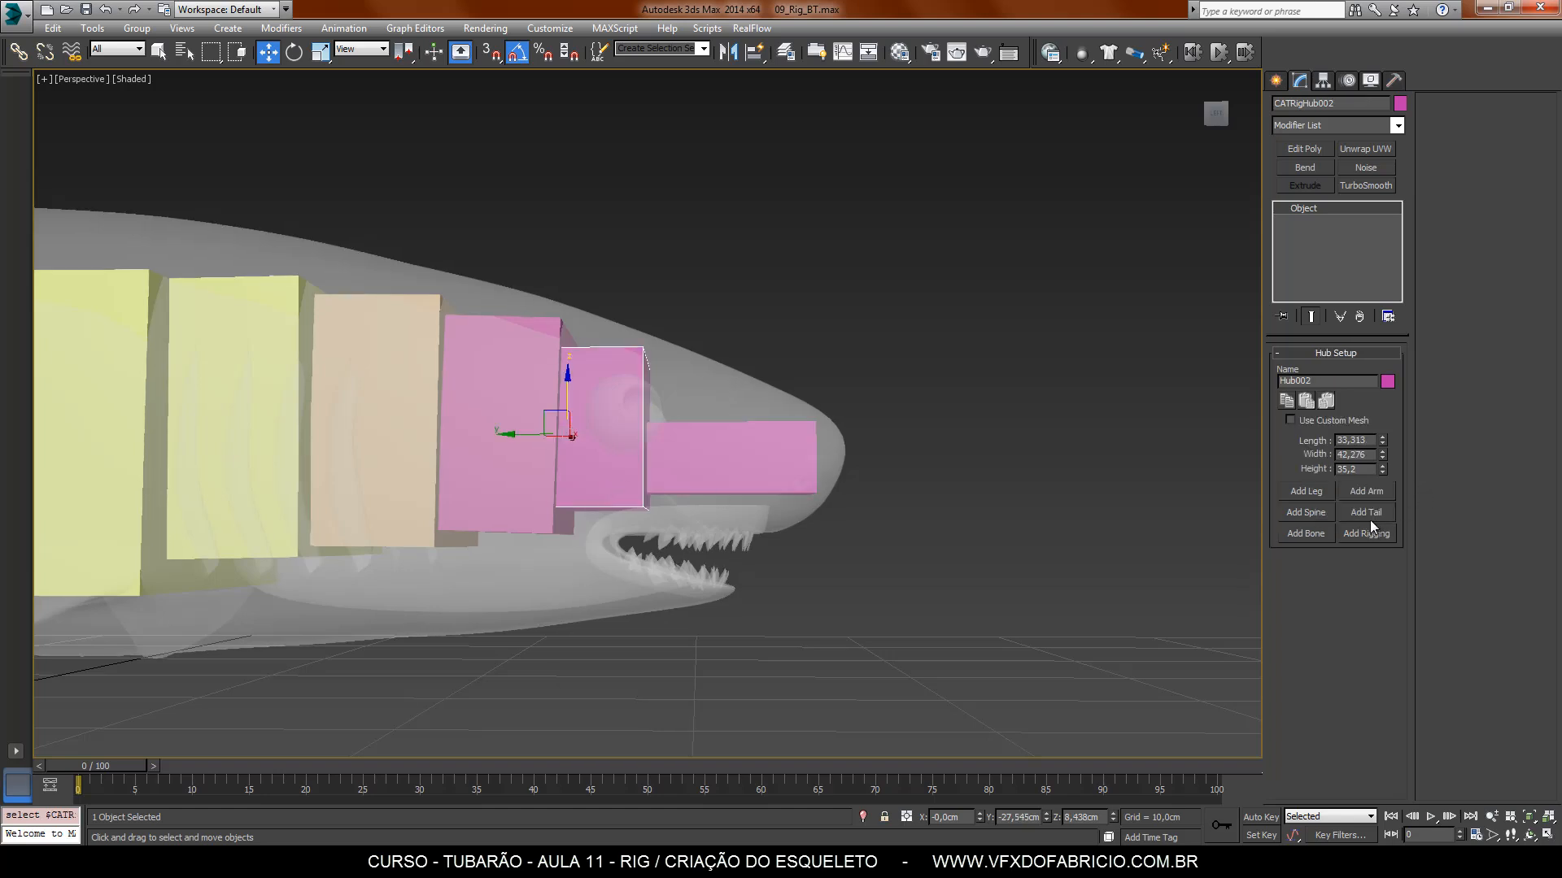
left_click(1315, 535)
key("F3")
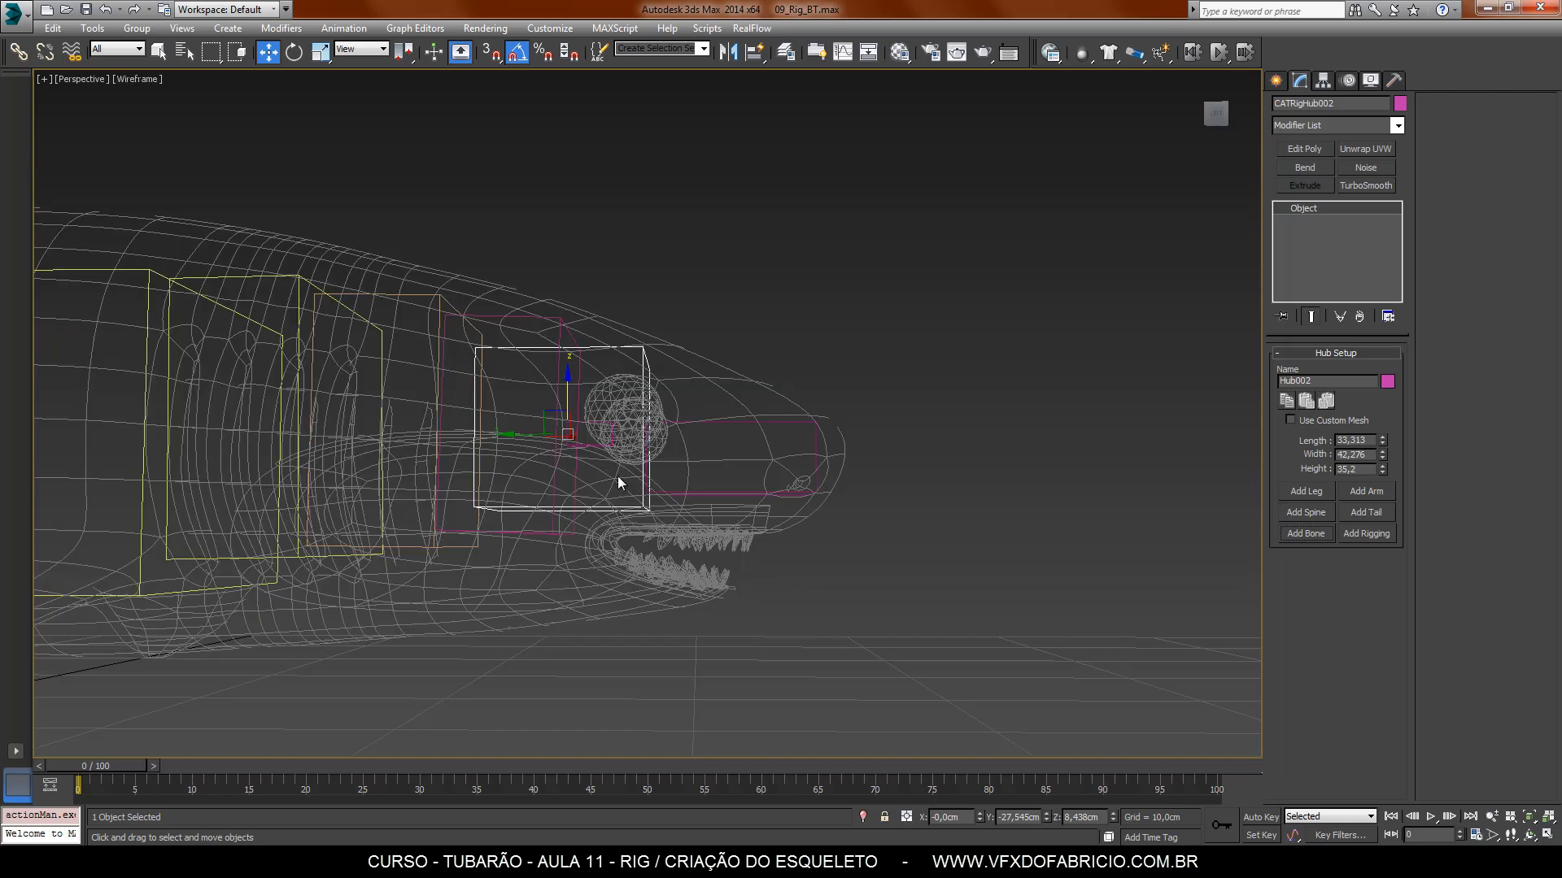
left_click(590, 445)
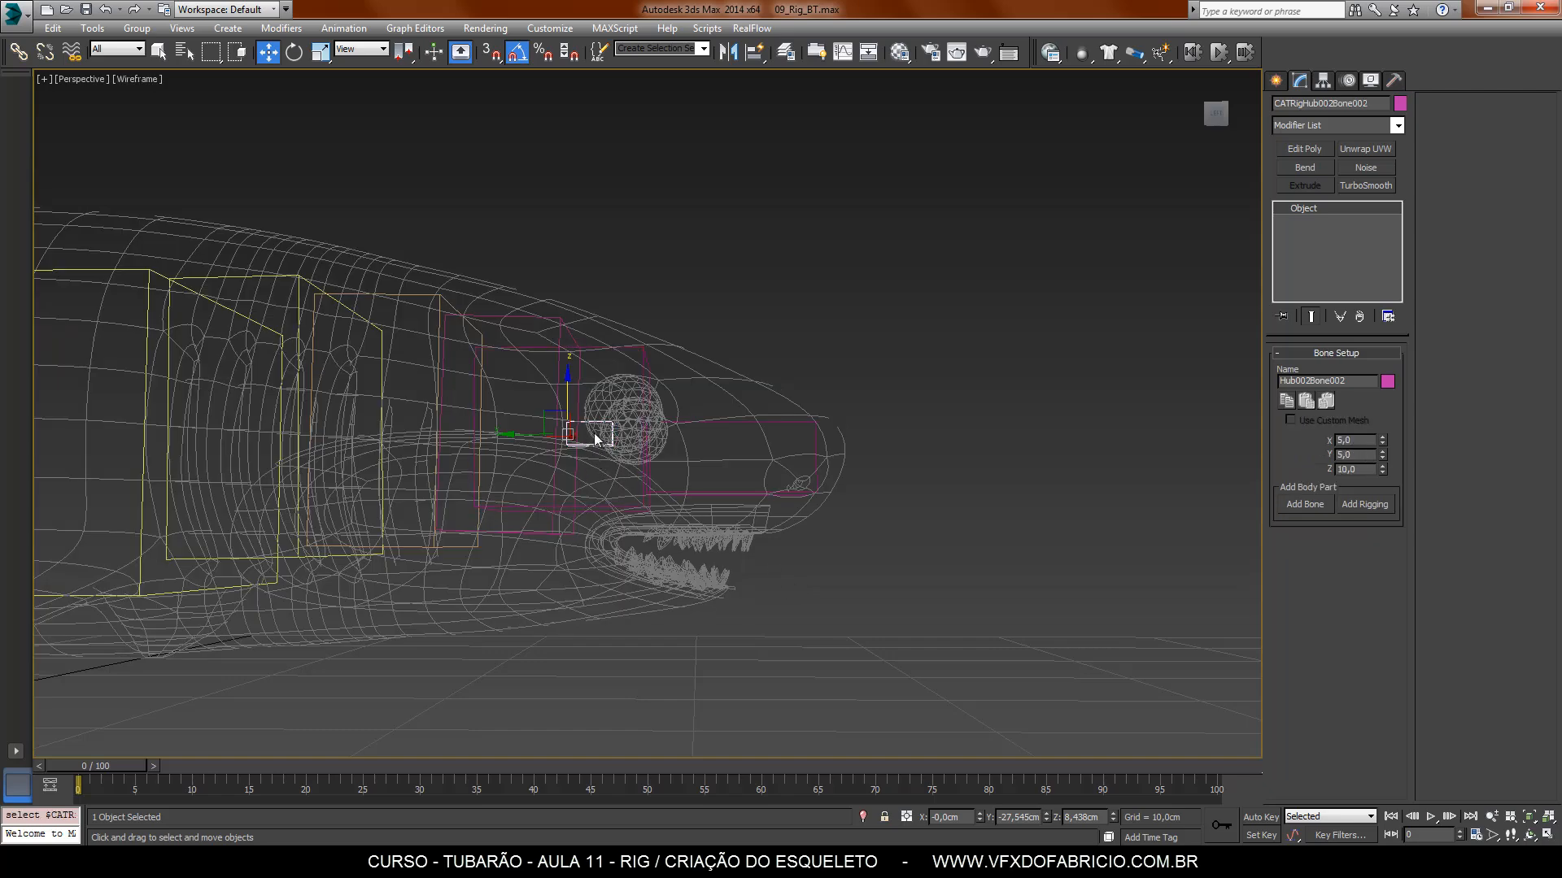
key("F3")
left_click_drag(596, 440, 595, 586)
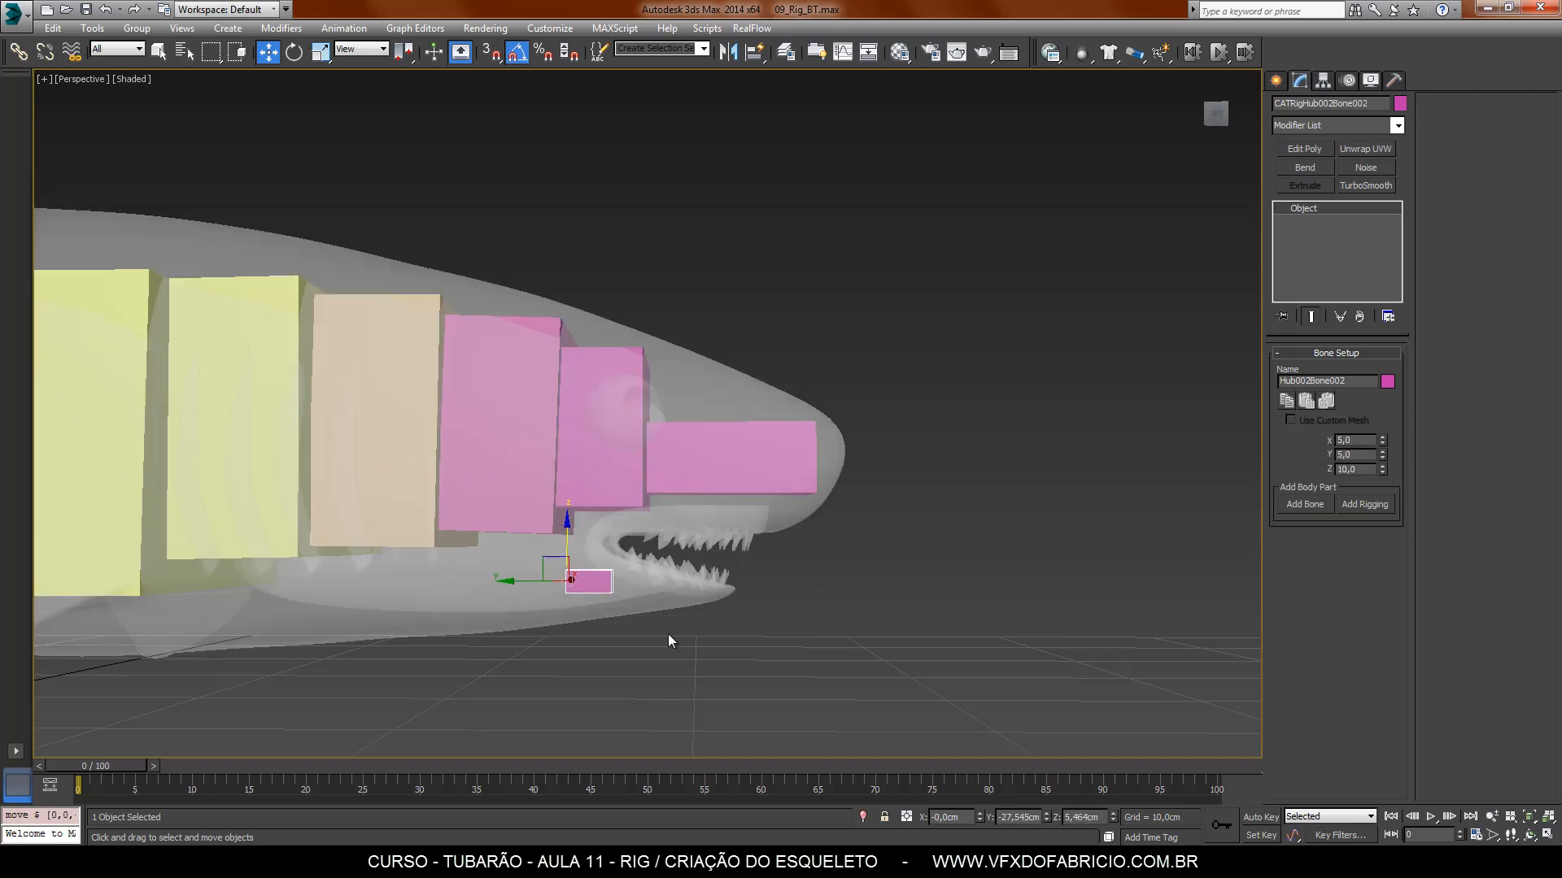
Step: Rotate the new jaw bone to Y 15° so that it slopes down along the lower jaw
scroll(667, 633, "up", 6)
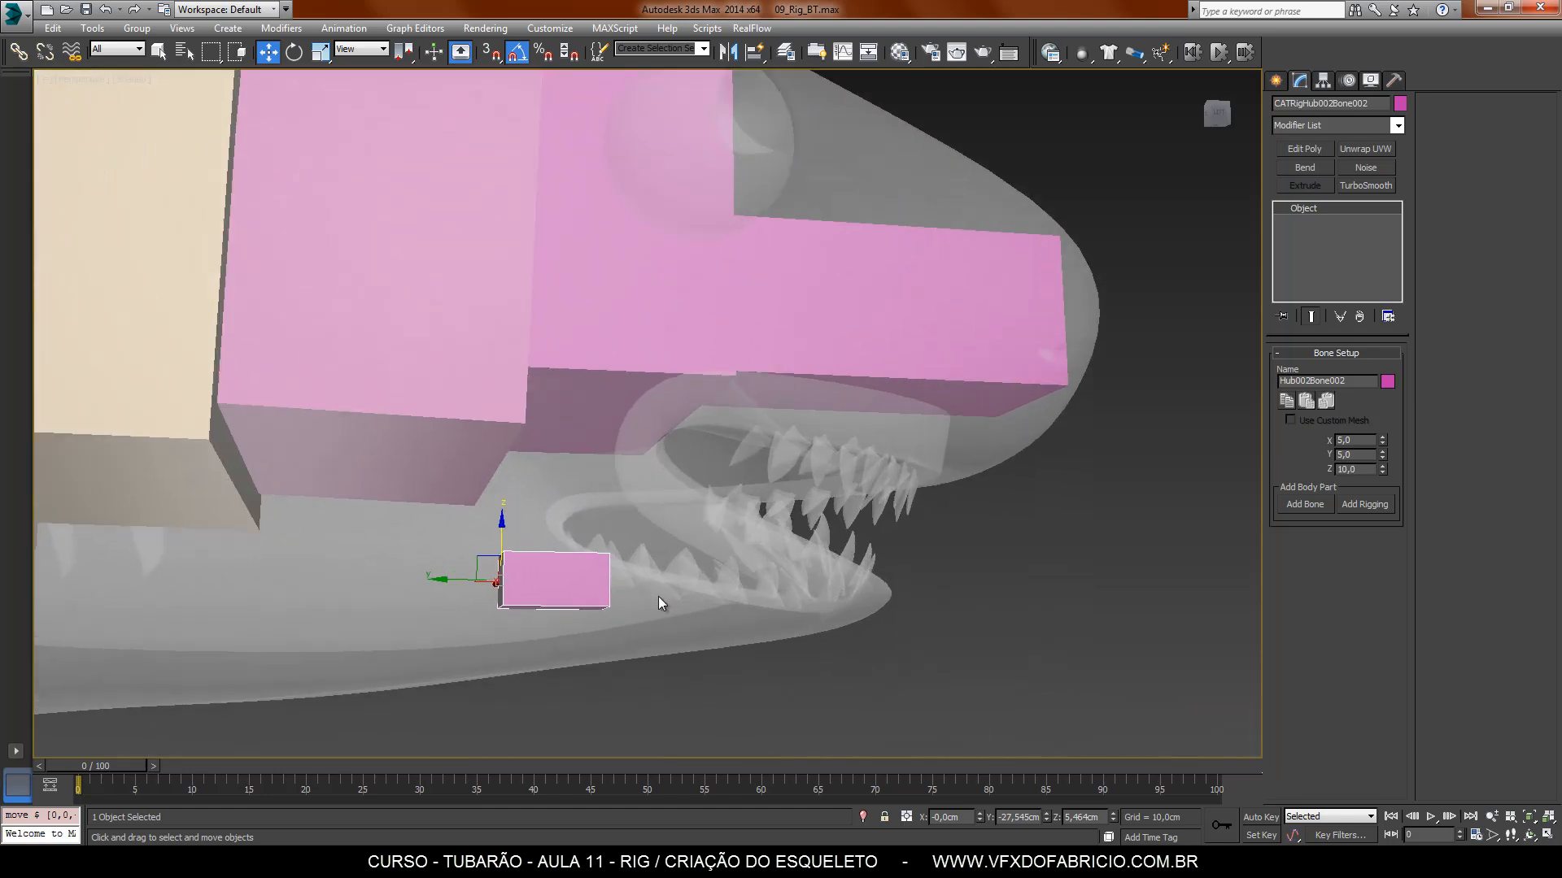
left_click(295, 53)
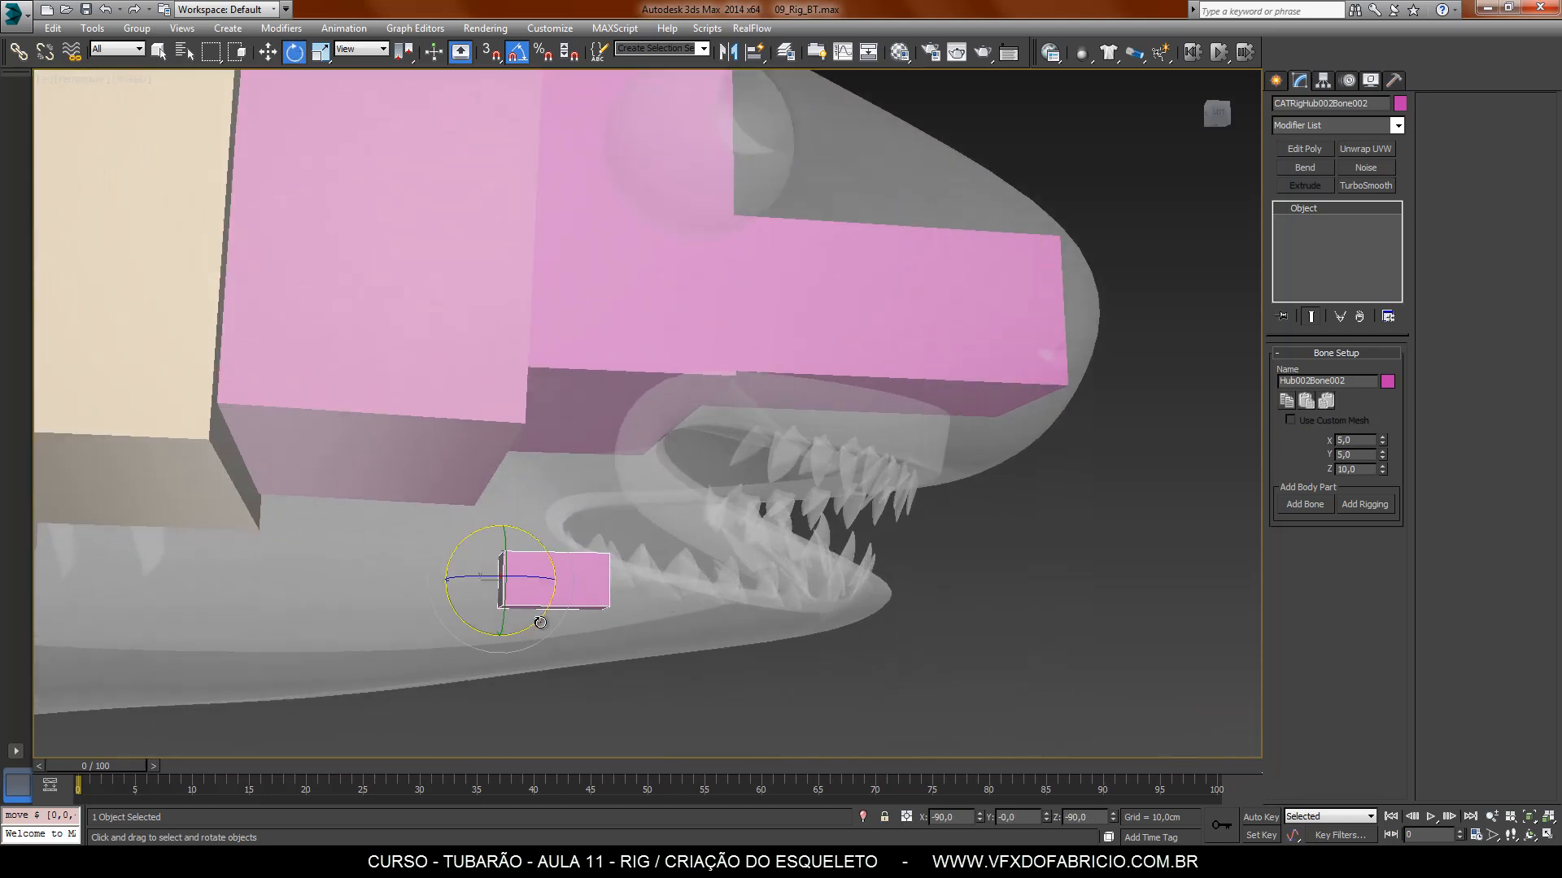
left_click_drag(541, 625, 537, 645)
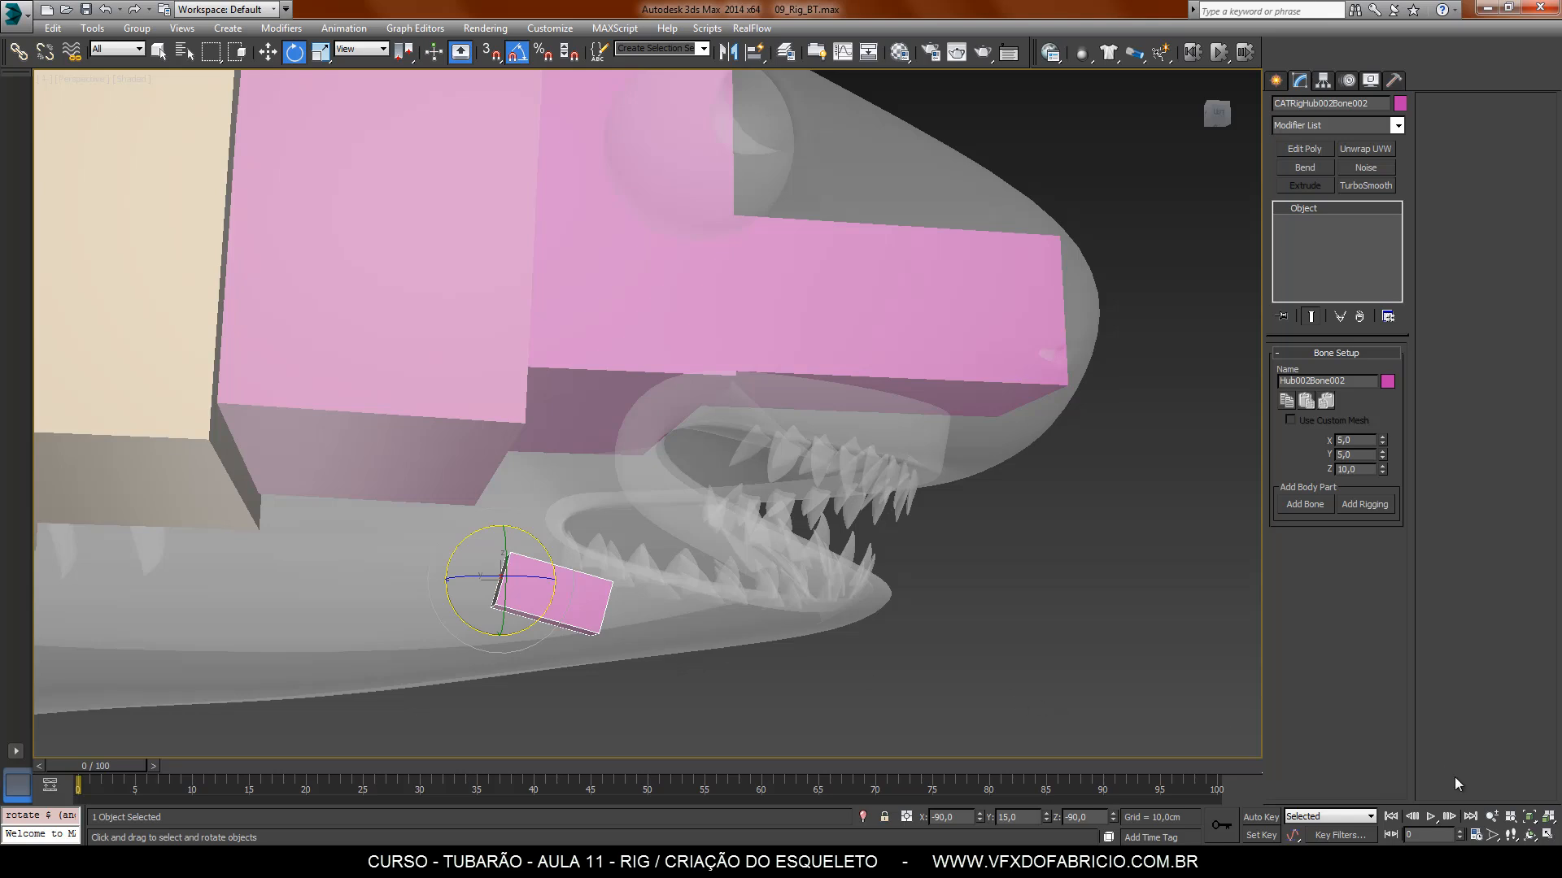
left_click(1546, 834)
scroll(363, 617, "up", 4)
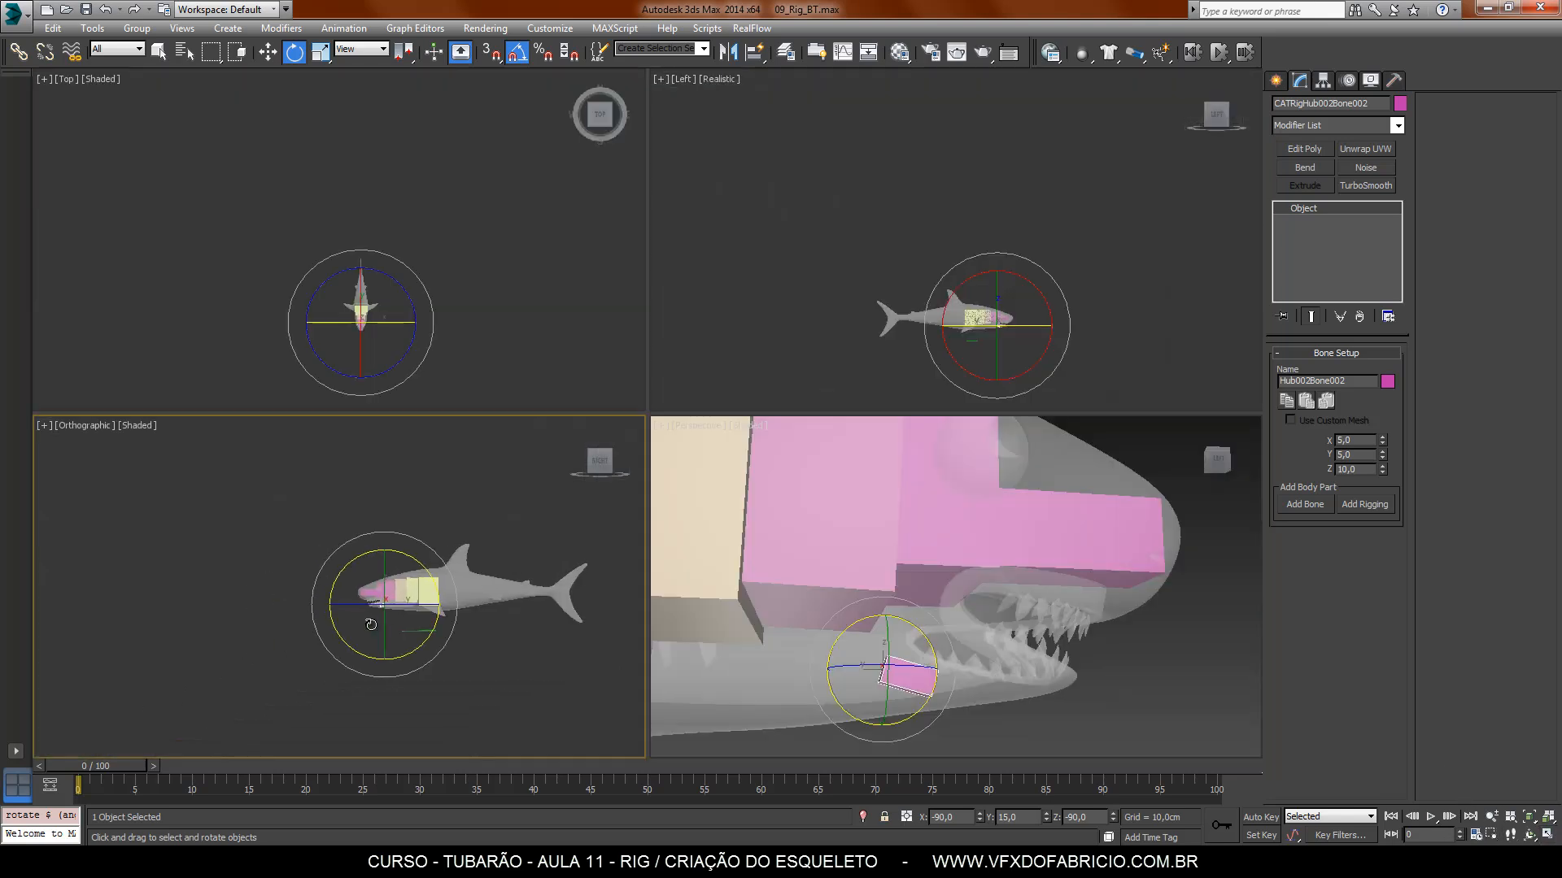
scroll(385, 607, "up", 4)
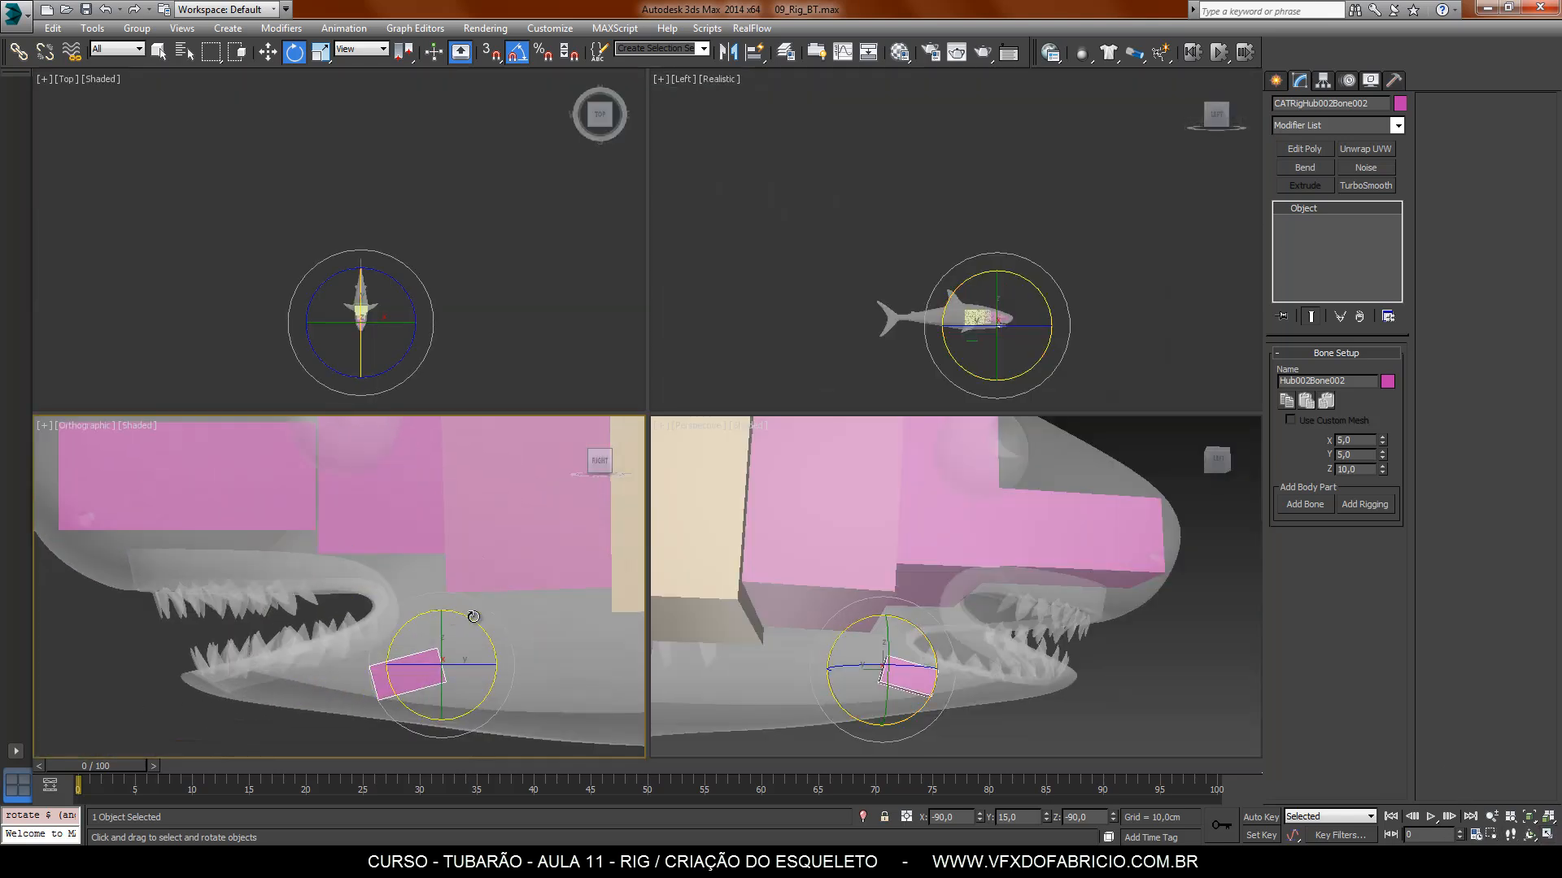
mouse_move(473, 617)
left_mouse_down()
mouse_move(488, 630)
mouse_move(472, 620)
mouse_move(475, 633)
left_mouse_up()
Step: Move the jaw bone to Y -27,675 cm and Z 5,945 cm, with its size set to Y 3,1 and Z 33,48
left_click(269, 52)
left_click_drag(1381, 470, 1408, 257)
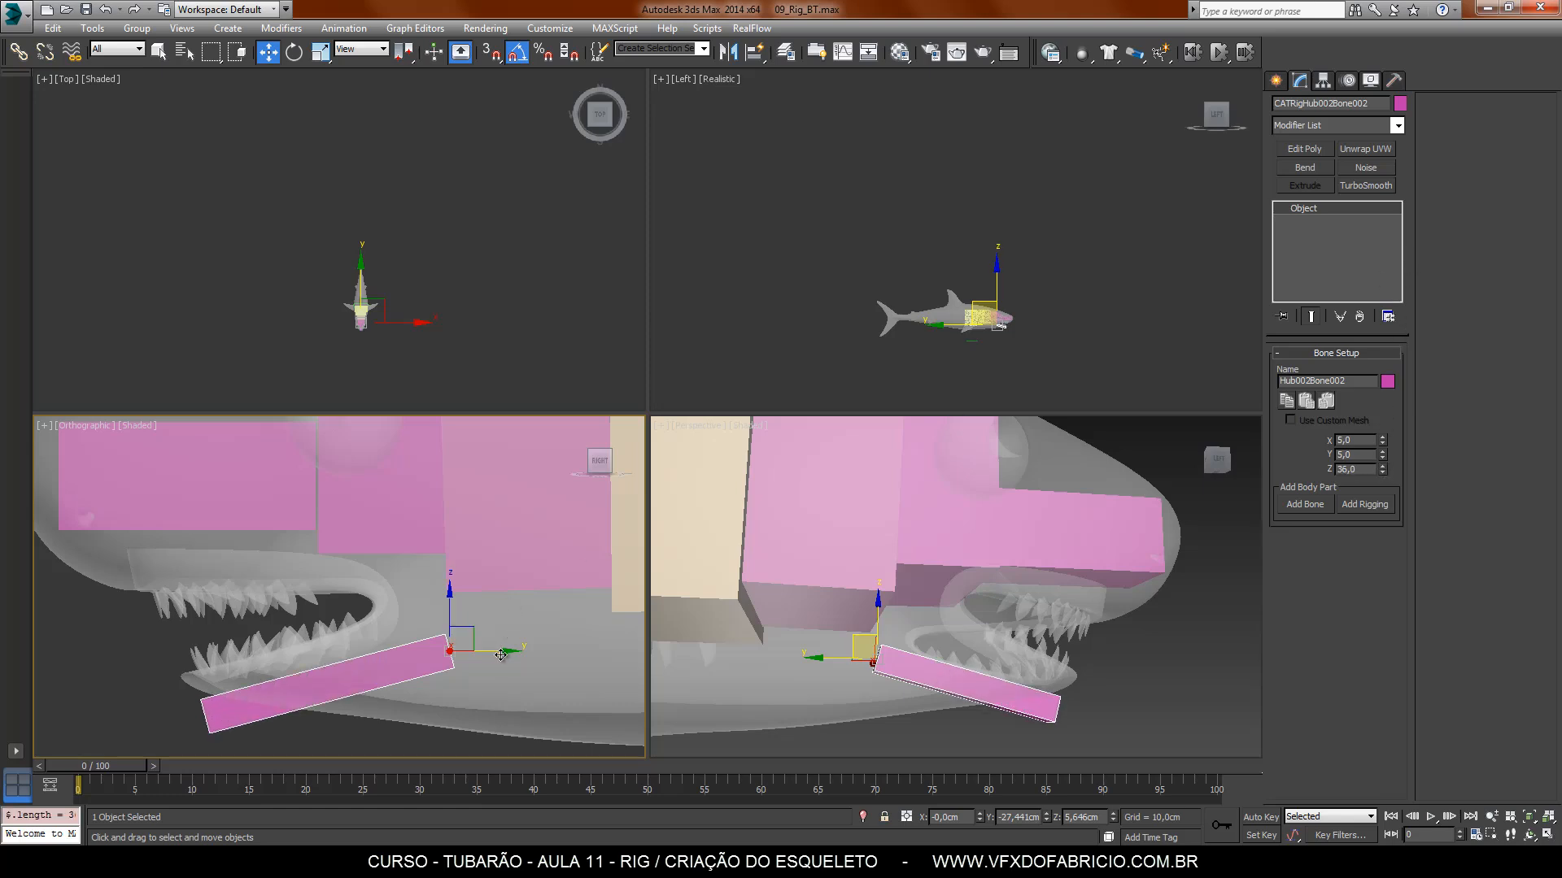
left_click_drag(474, 640, 457, 609)
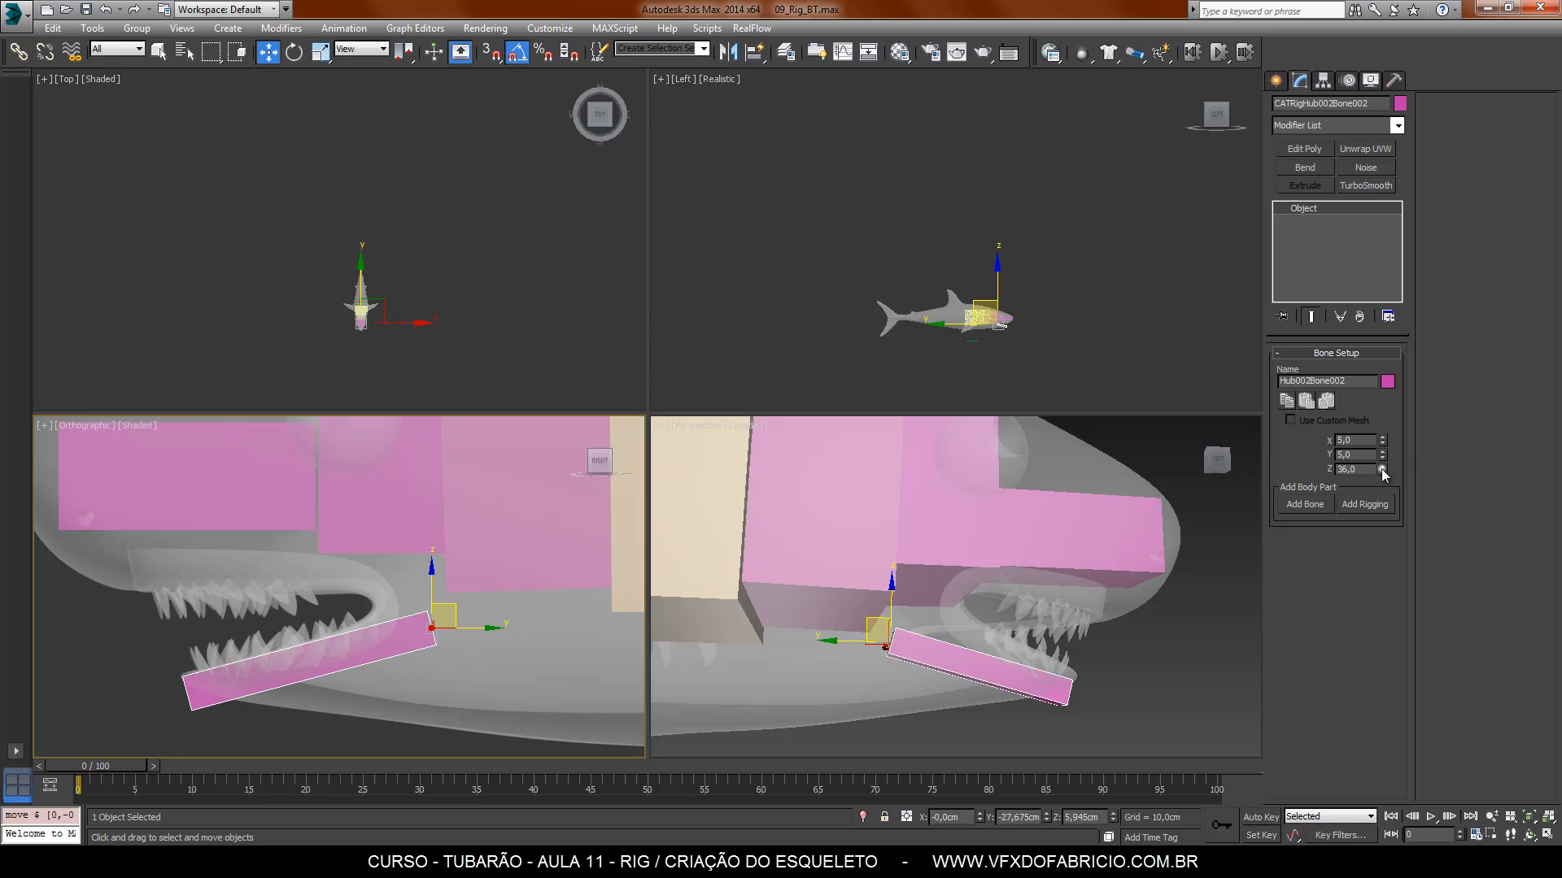
left_click_drag(1382, 469, 1380, 484)
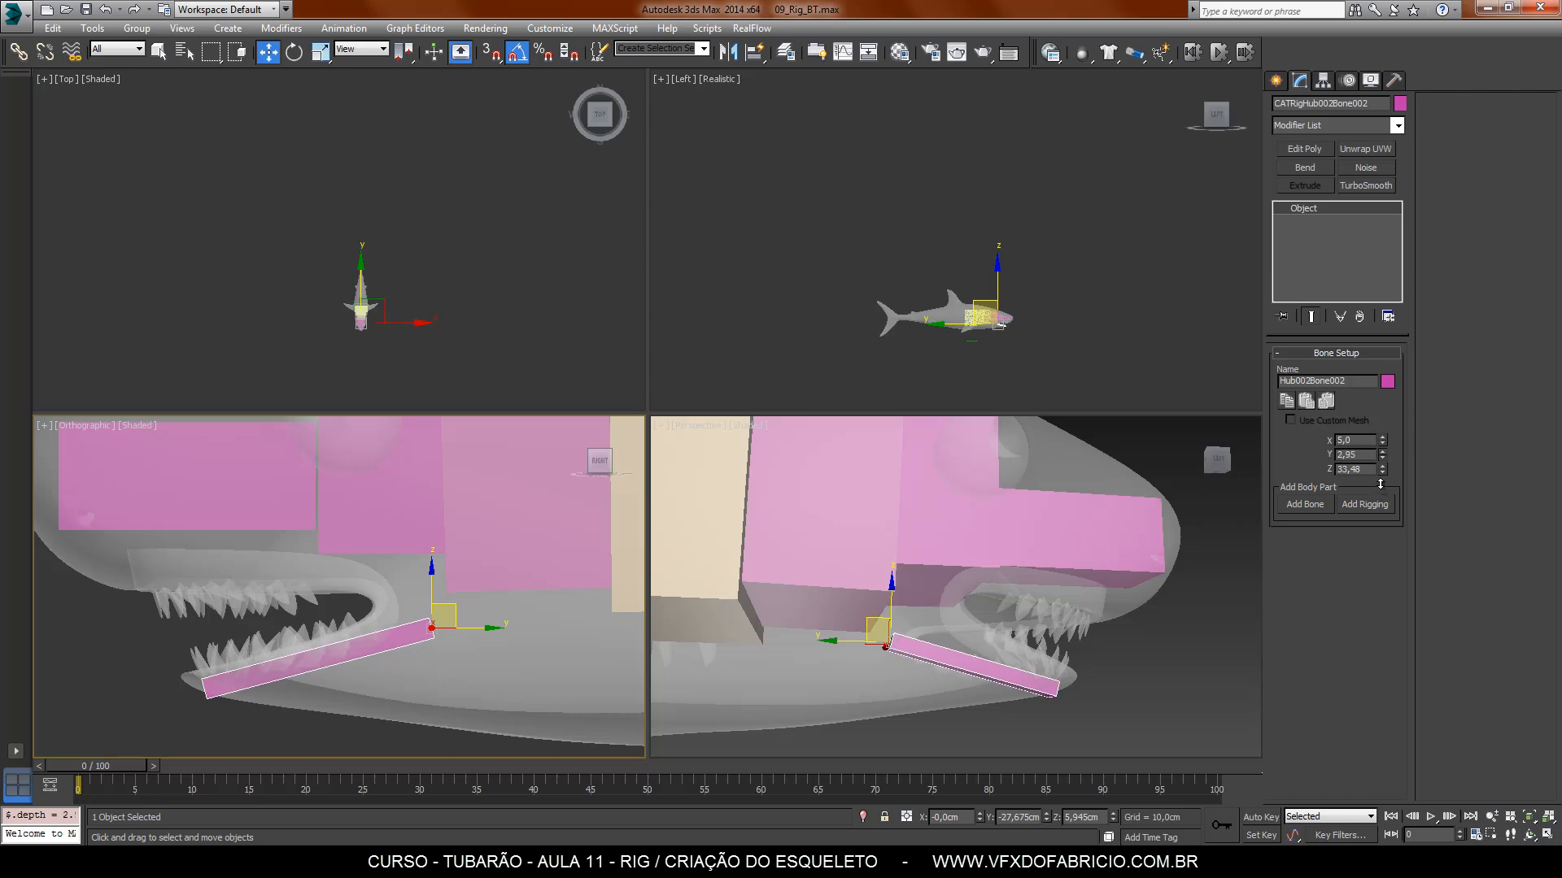
Step: Widen the jaw bone to X 38,95 and shorten it to Z 31,471 to fit the lower jaw
right_click(1106, 686)
key("alt+w")
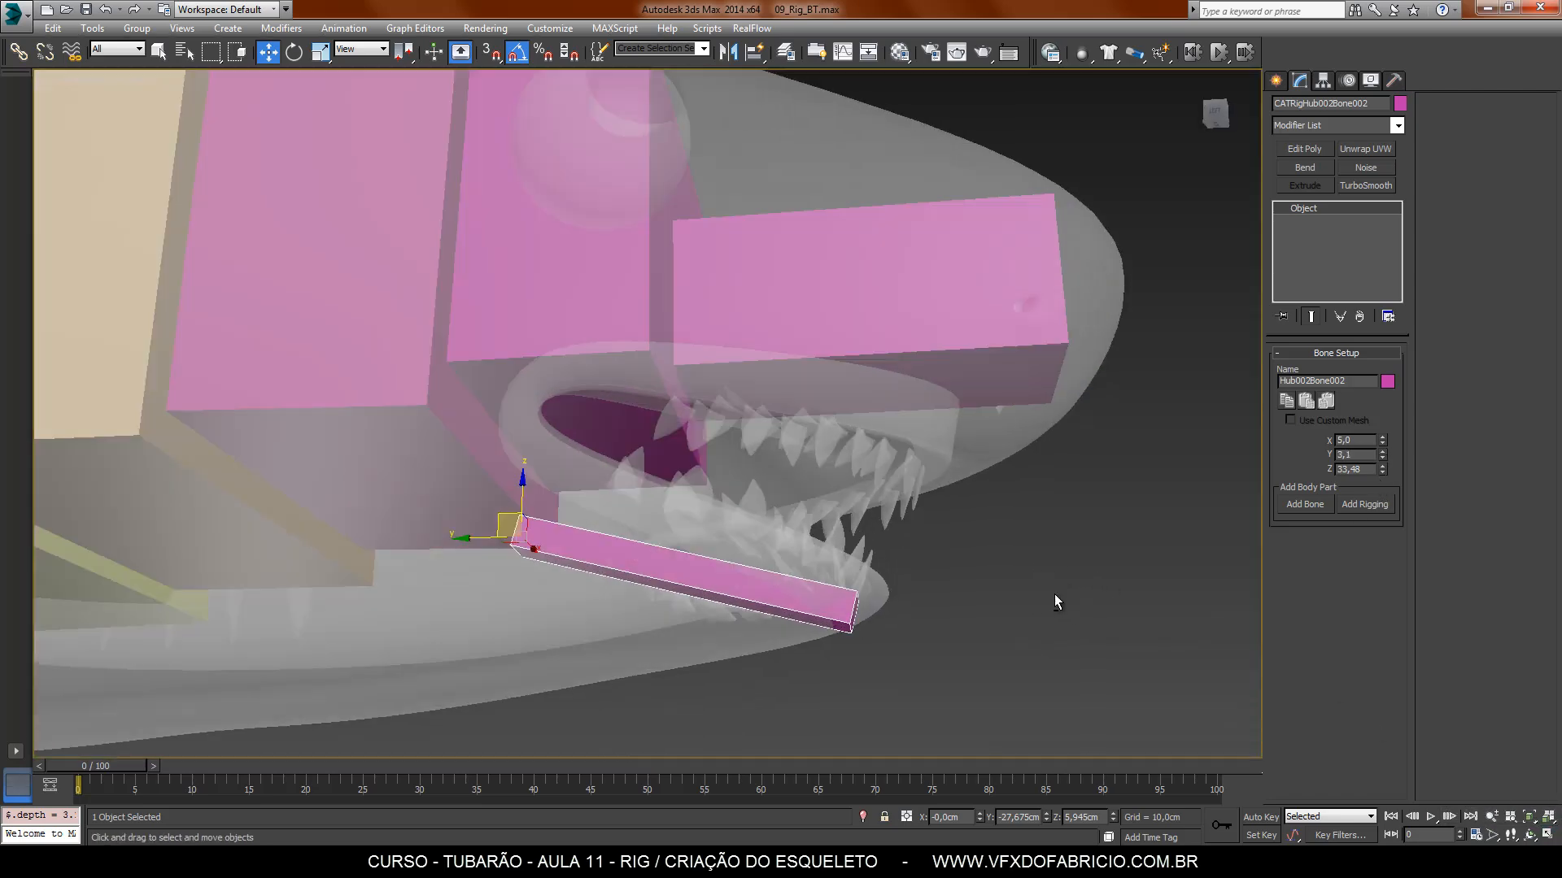
middle_click_drag(1054, 593, 1245, 493, "alt")
left_click_drag(1382, 440, 1135, 615)
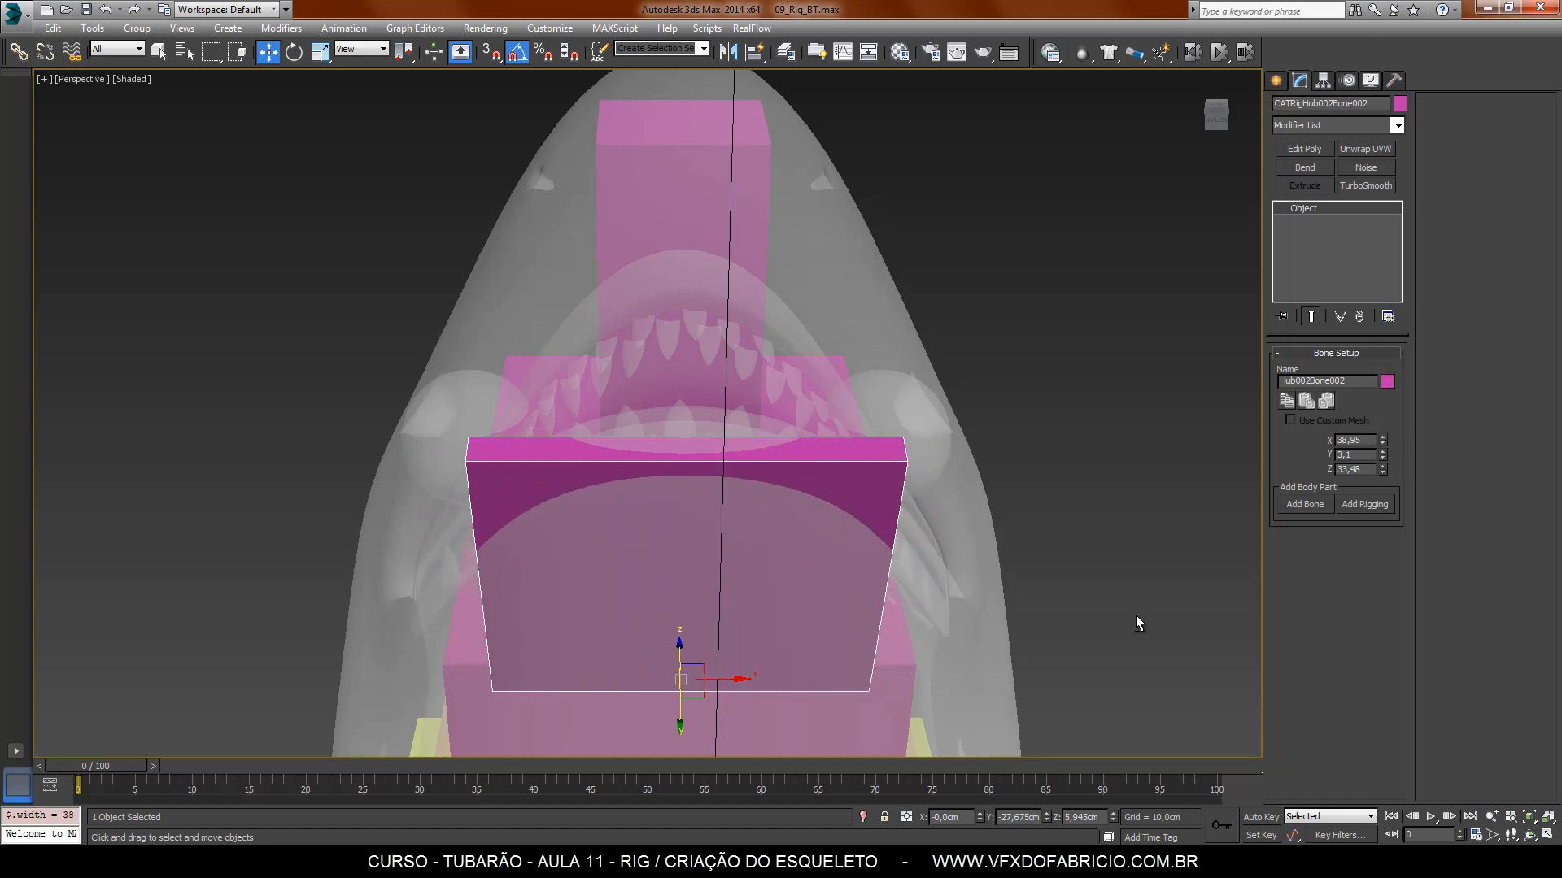
middle_click_drag(1136, 615, 1043, 730, "alt")
middle_click_drag(742, 515, 857, 558, "alt")
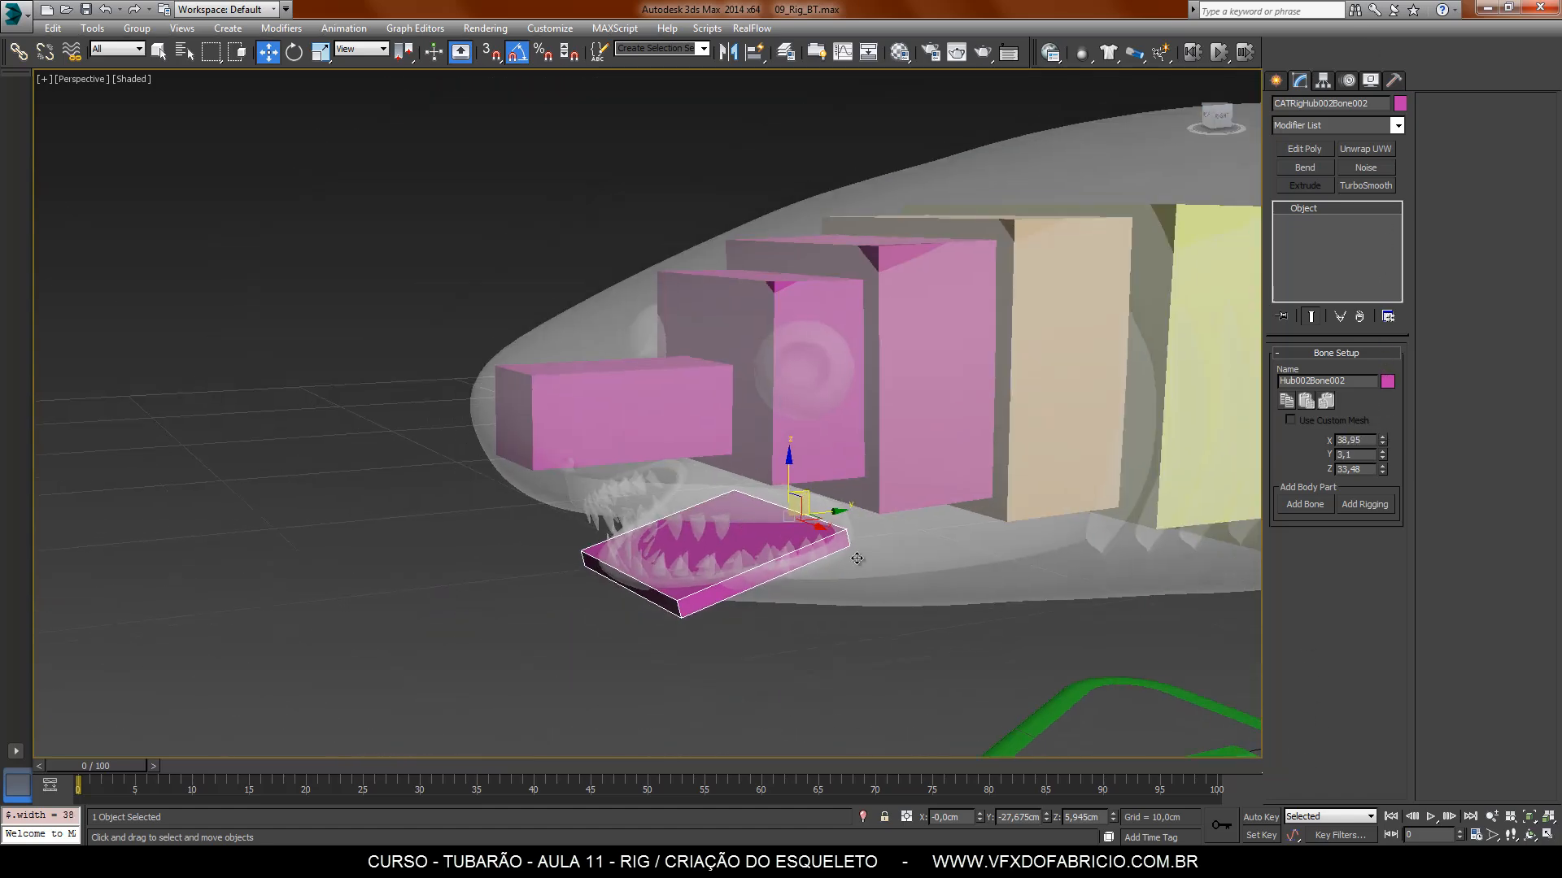
left_click_drag(1383, 467, 1382, 478)
middle_click_drag(1097, 608, 1072, 575, "alt")
Step: Move the jaw bone up and forward to the corner of the mouth and rotate it to Y 25°
left_click(295, 53)
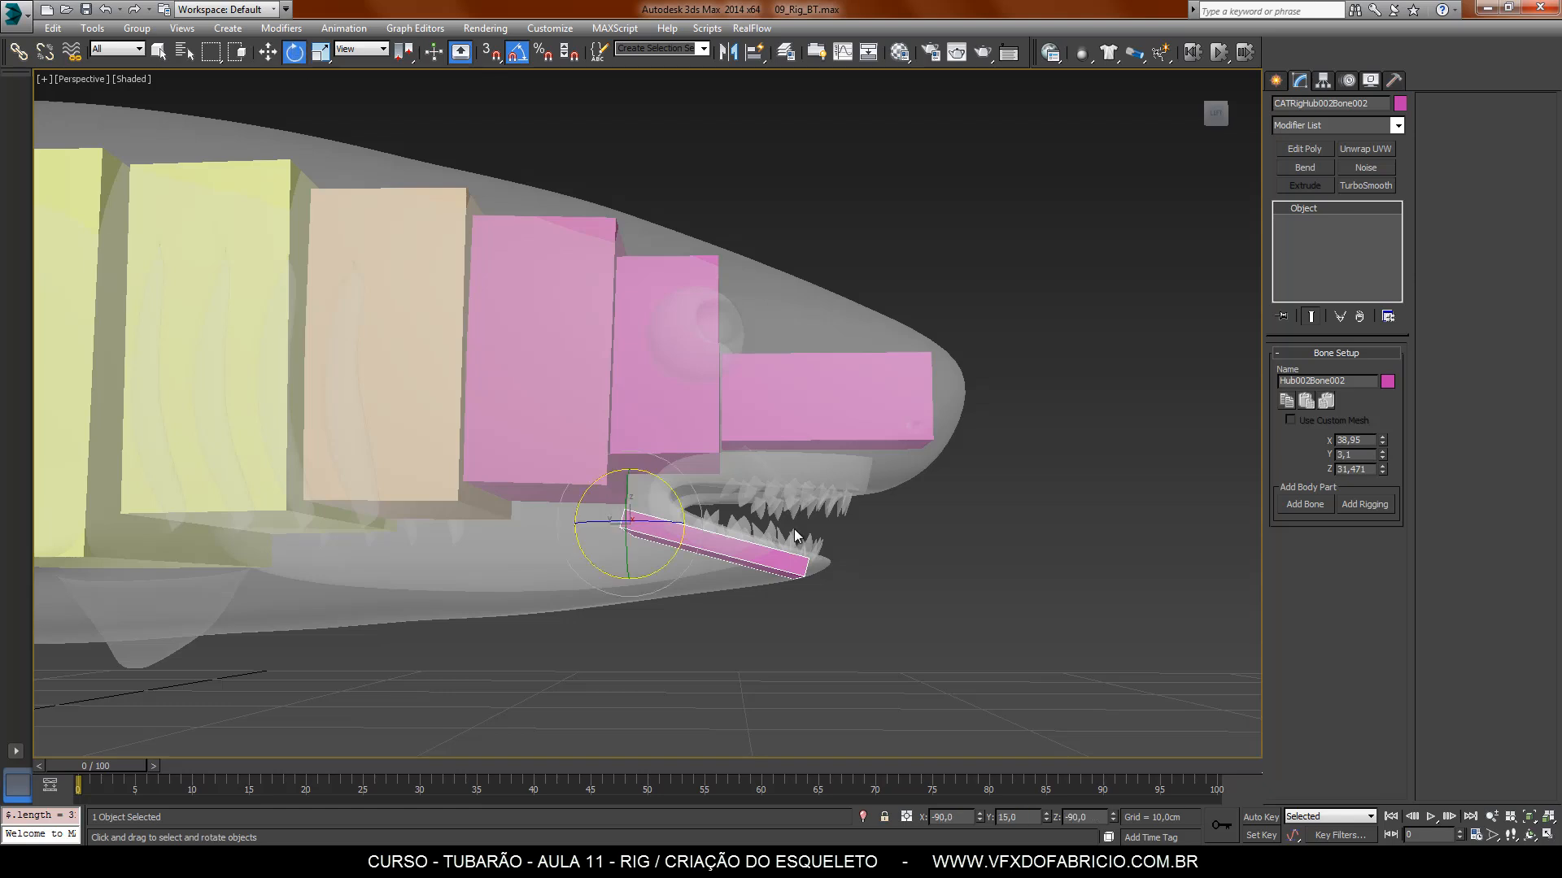
left_click_drag(683, 500, 934, 563)
left_click(271, 52)
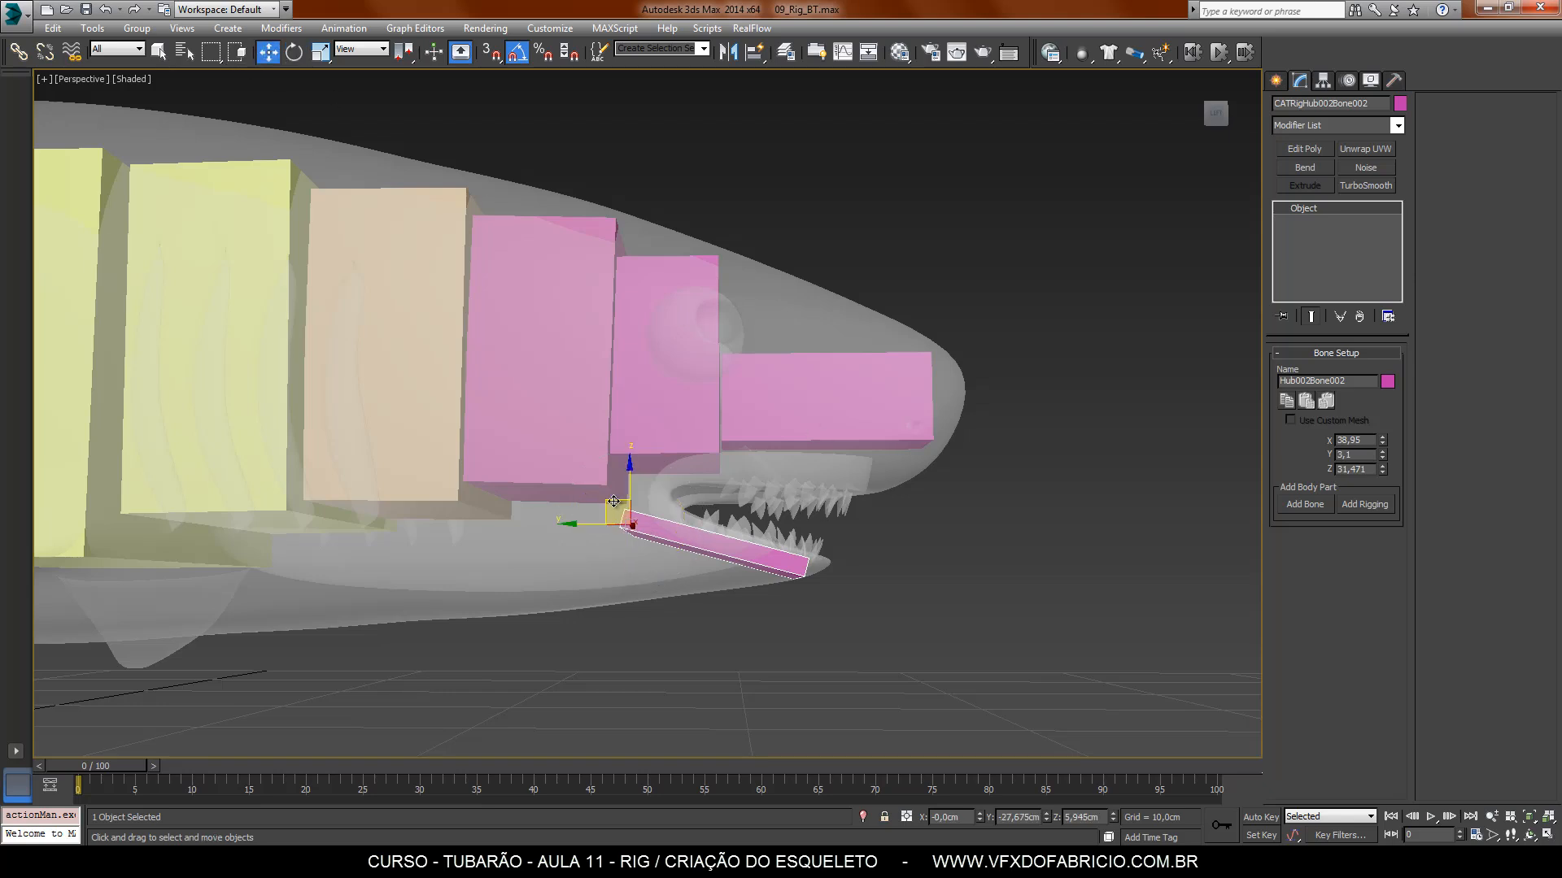
left_click_drag(613, 501, 712, 475)
key("e")
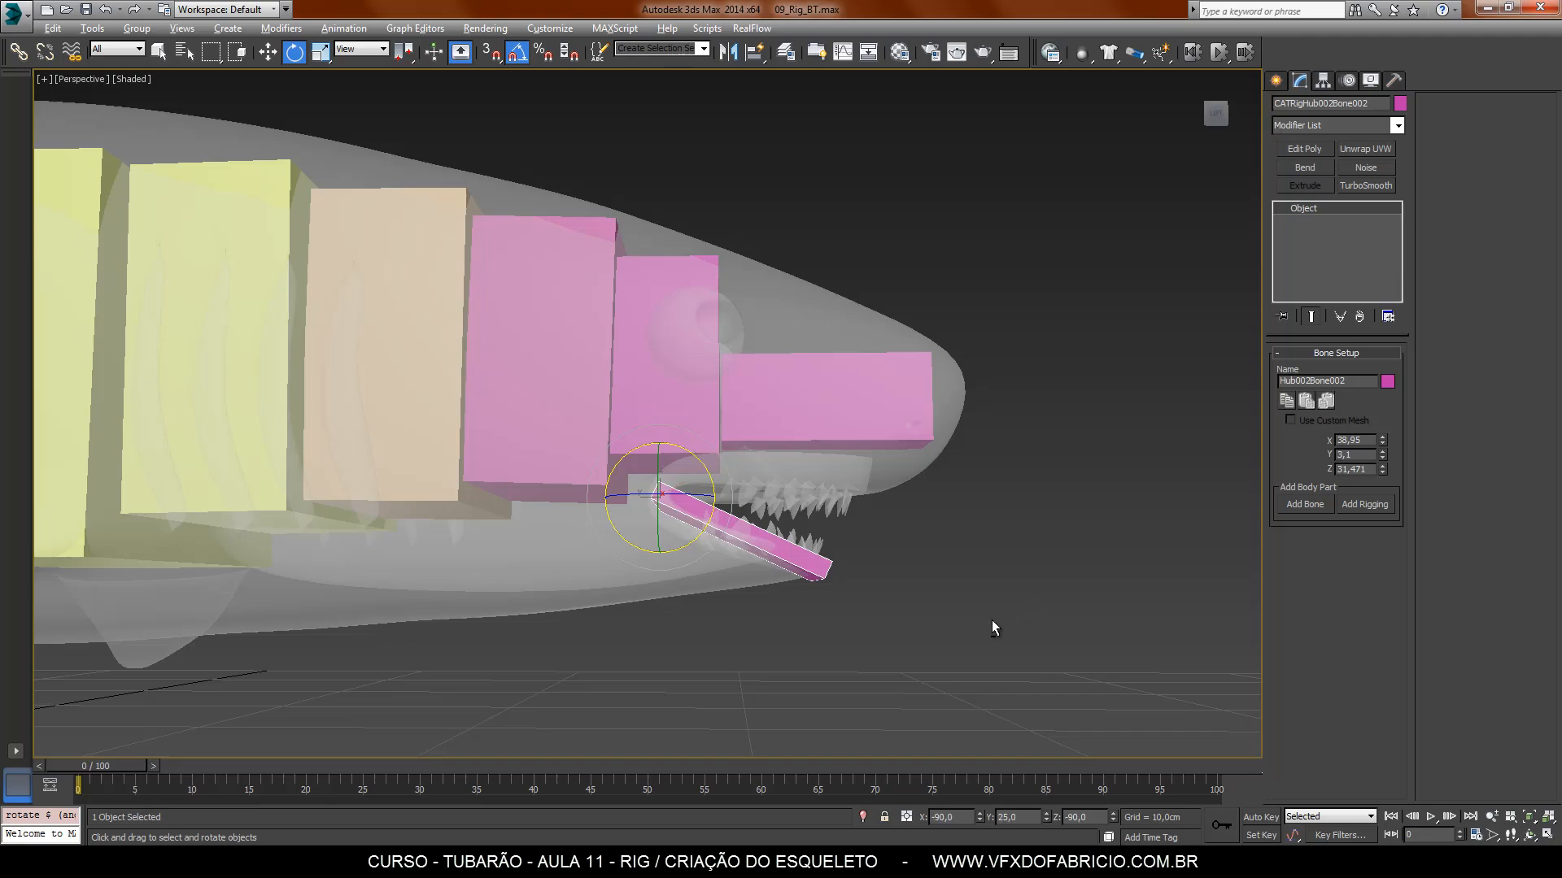
Step: Add a tail to the large yellow base hub and select its first bone in wireframe display
middle_click_drag(992, 620, 734, 411, "alt")
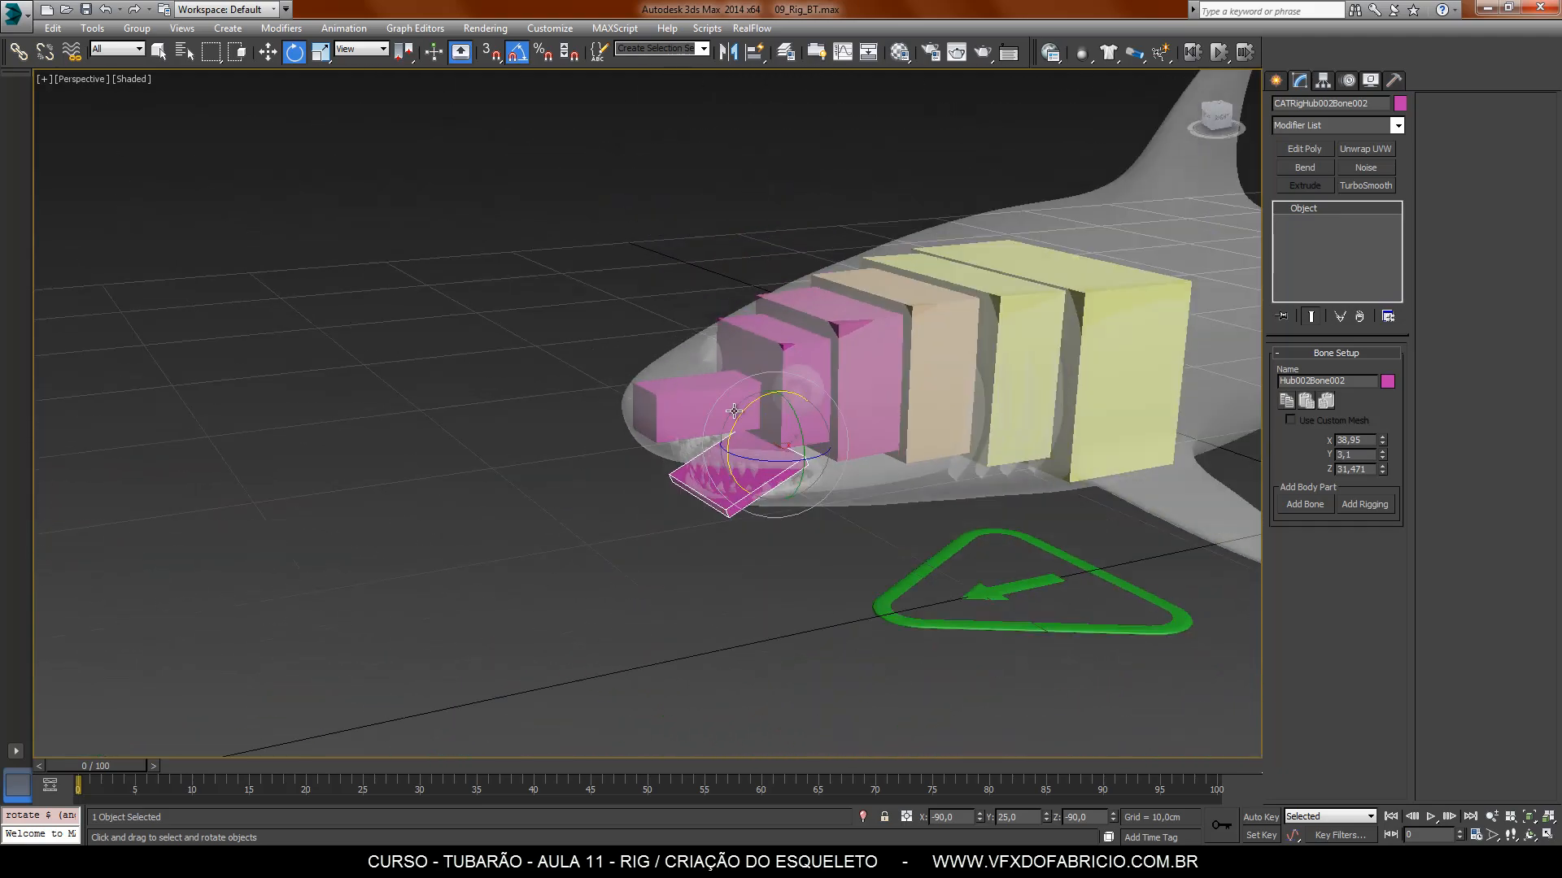
scroll(733, 411, "down", 5)
middle_click_drag(1057, 465, 840, 470, "alt")
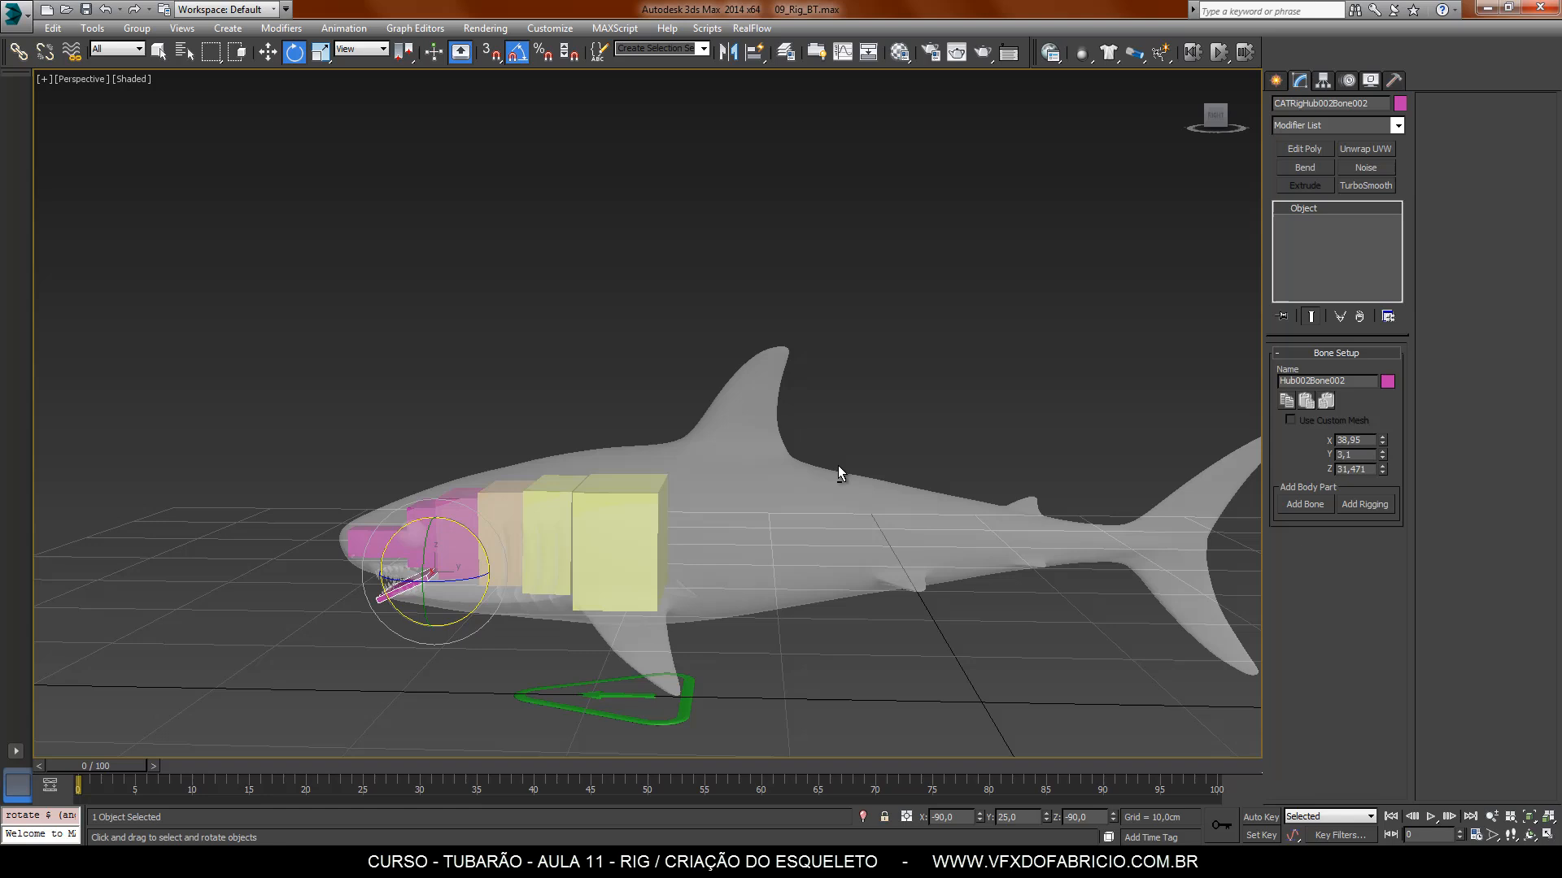
left_click(637, 536)
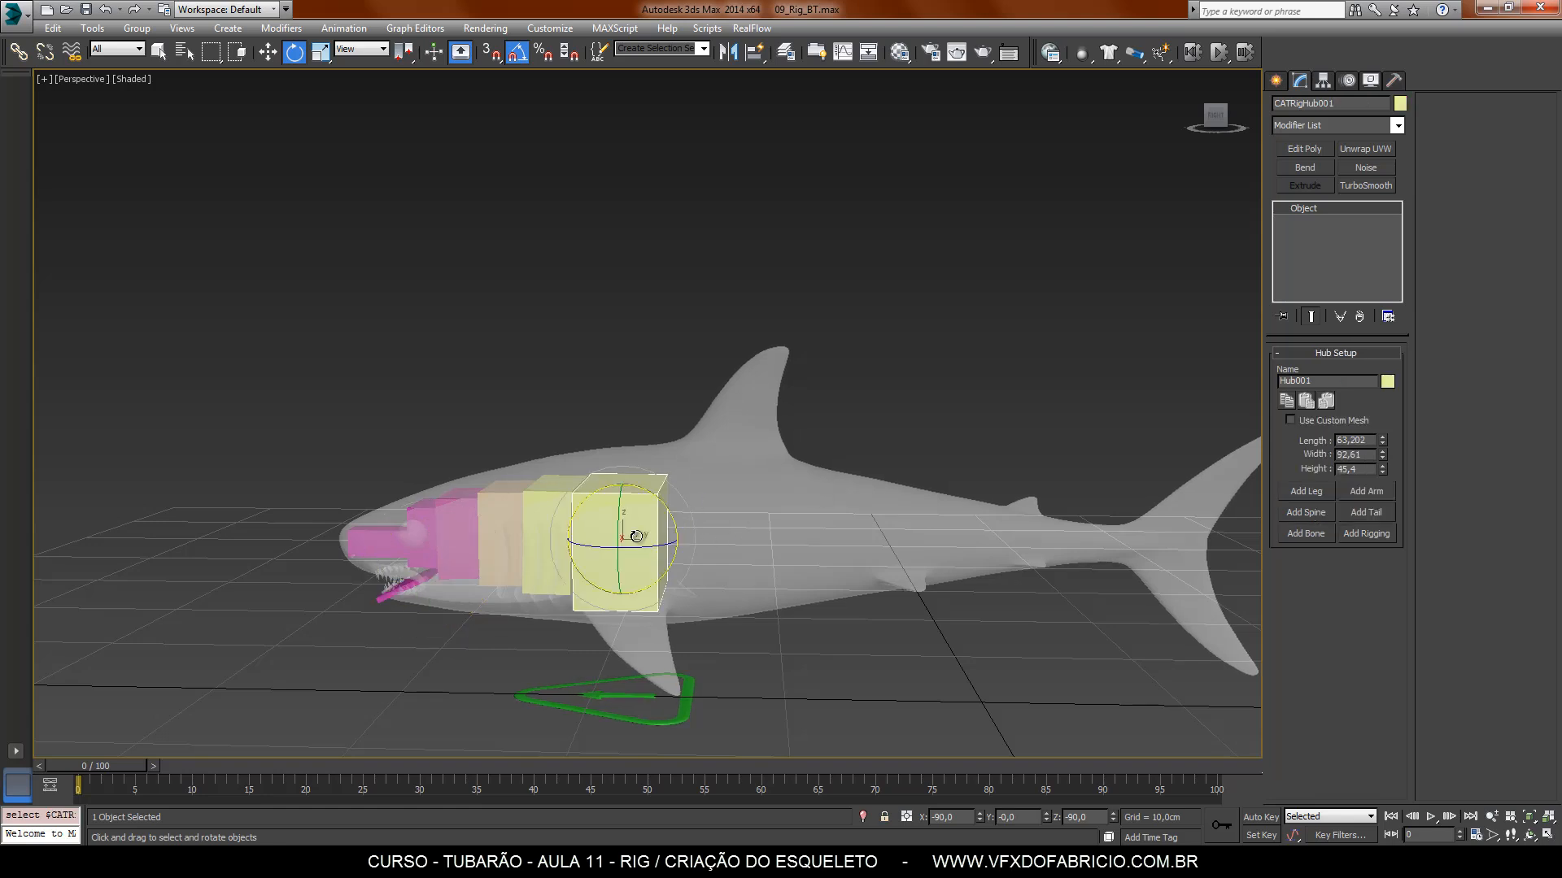
left_click(268, 51)
middle_click_drag(743, 557, 774, 646, "alt")
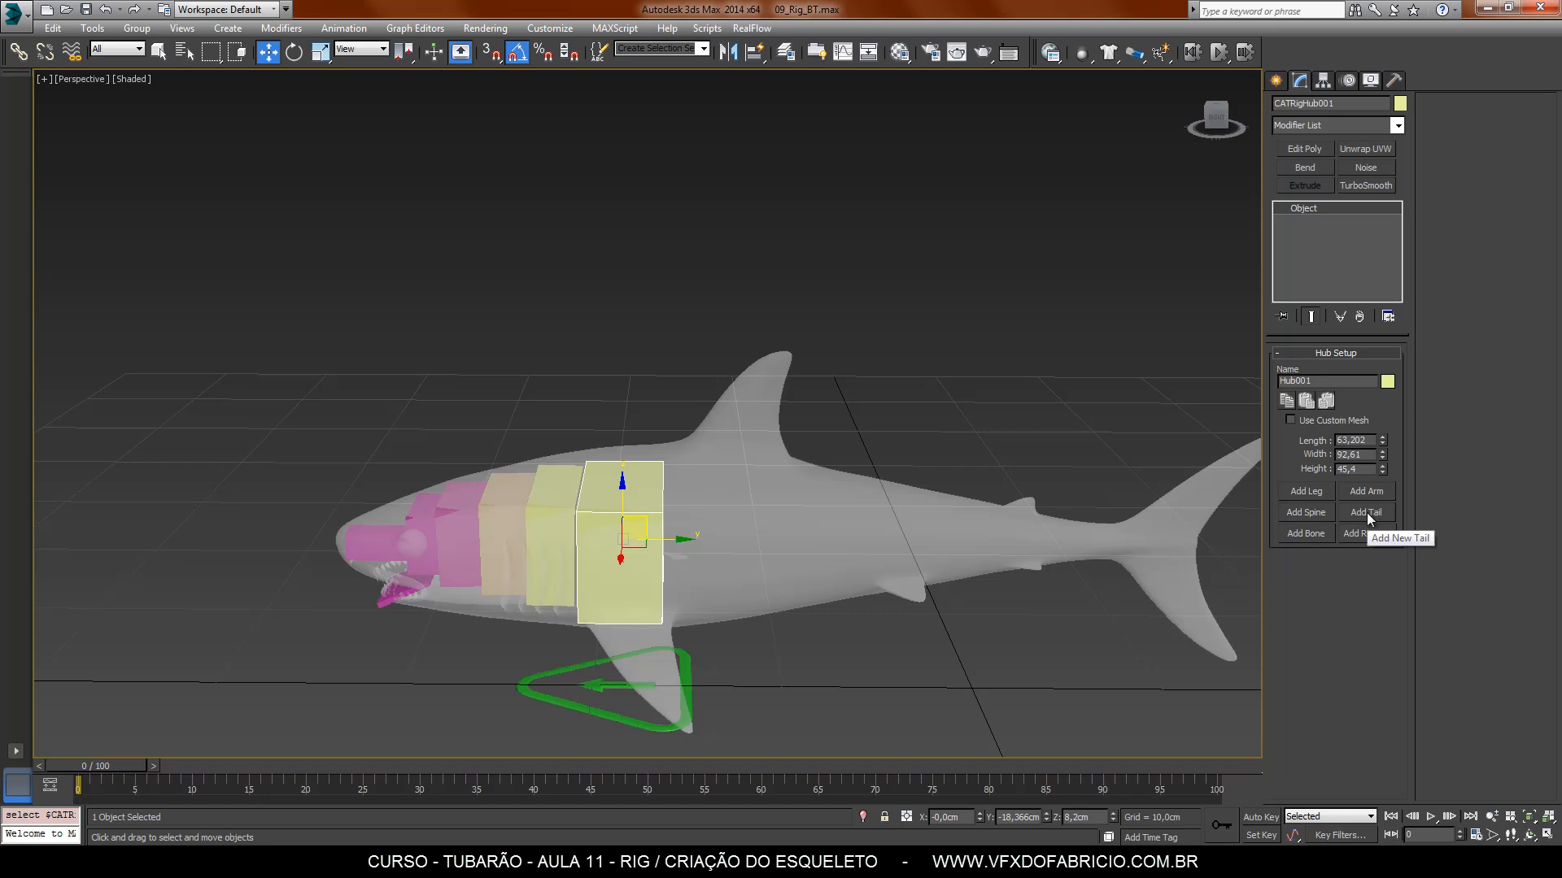
key("F3")
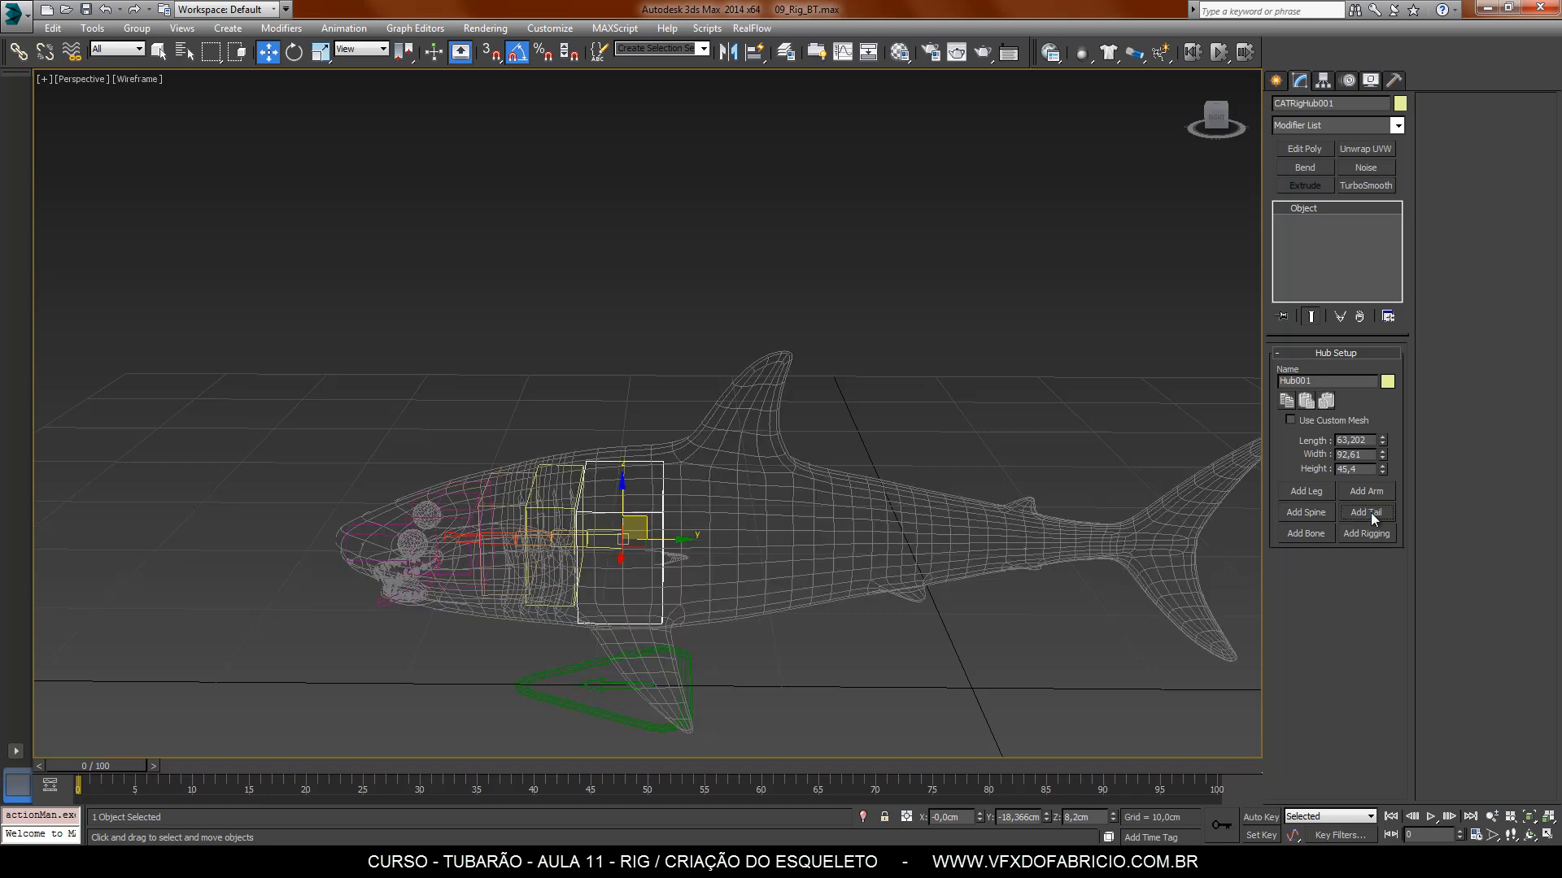
key("F3")
key("F3")
left_click(603, 547)
Step: Rotate the tail's first bone to X 90° and Z 90° so the chain points toward the tail fin
mouse_move(626, 601)
middle_mouse_down("alt")
mouse_move(647, 597)
mouse_move(631, 593)
middle_mouse_up("alt")
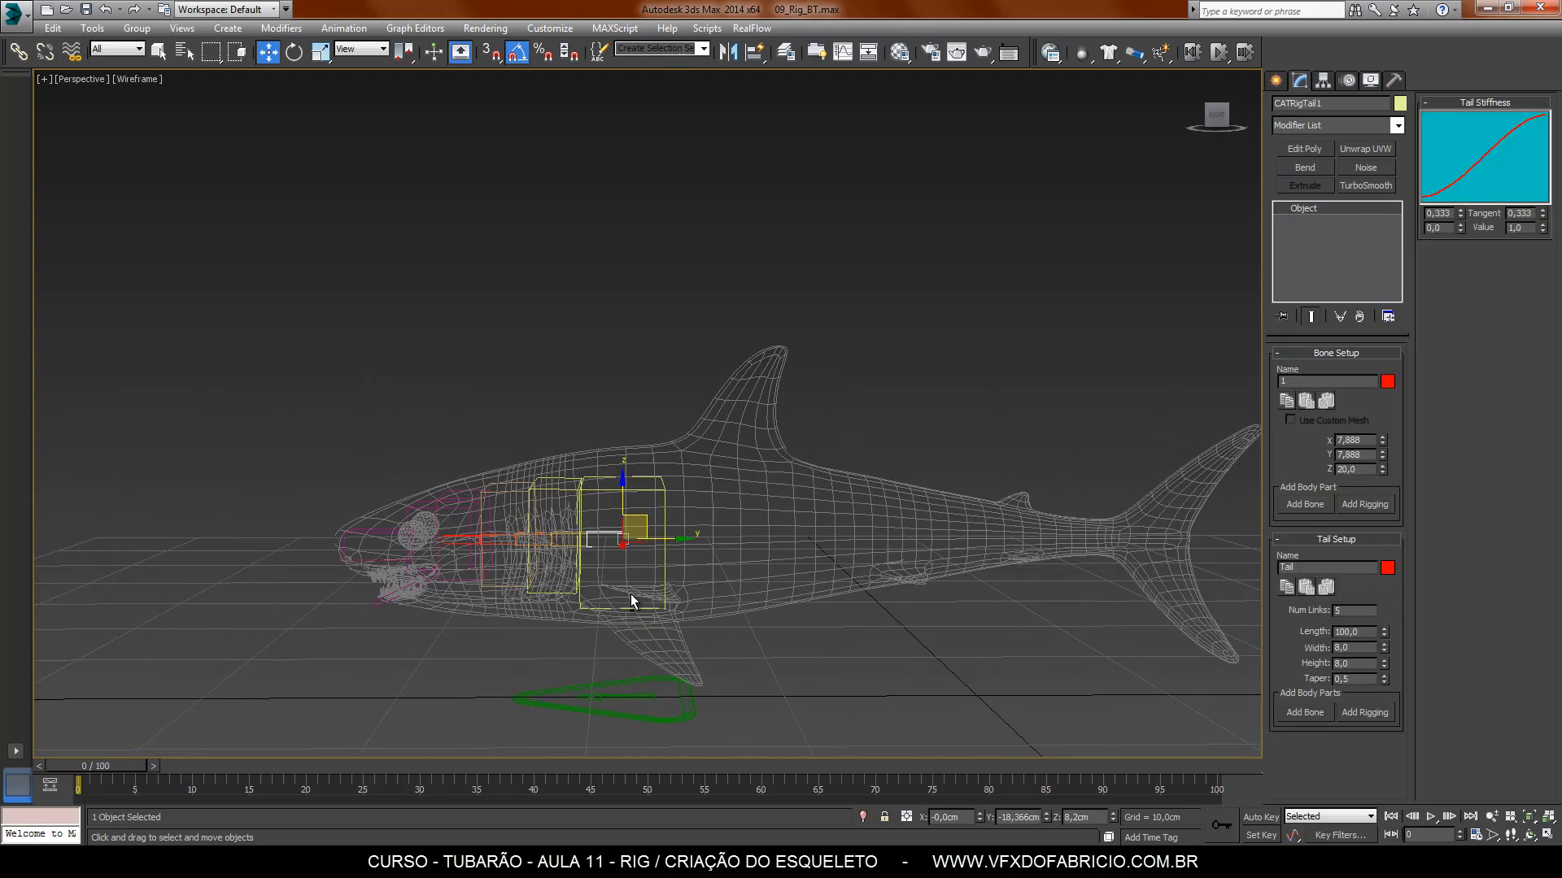
scroll(615, 544, "up", 5)
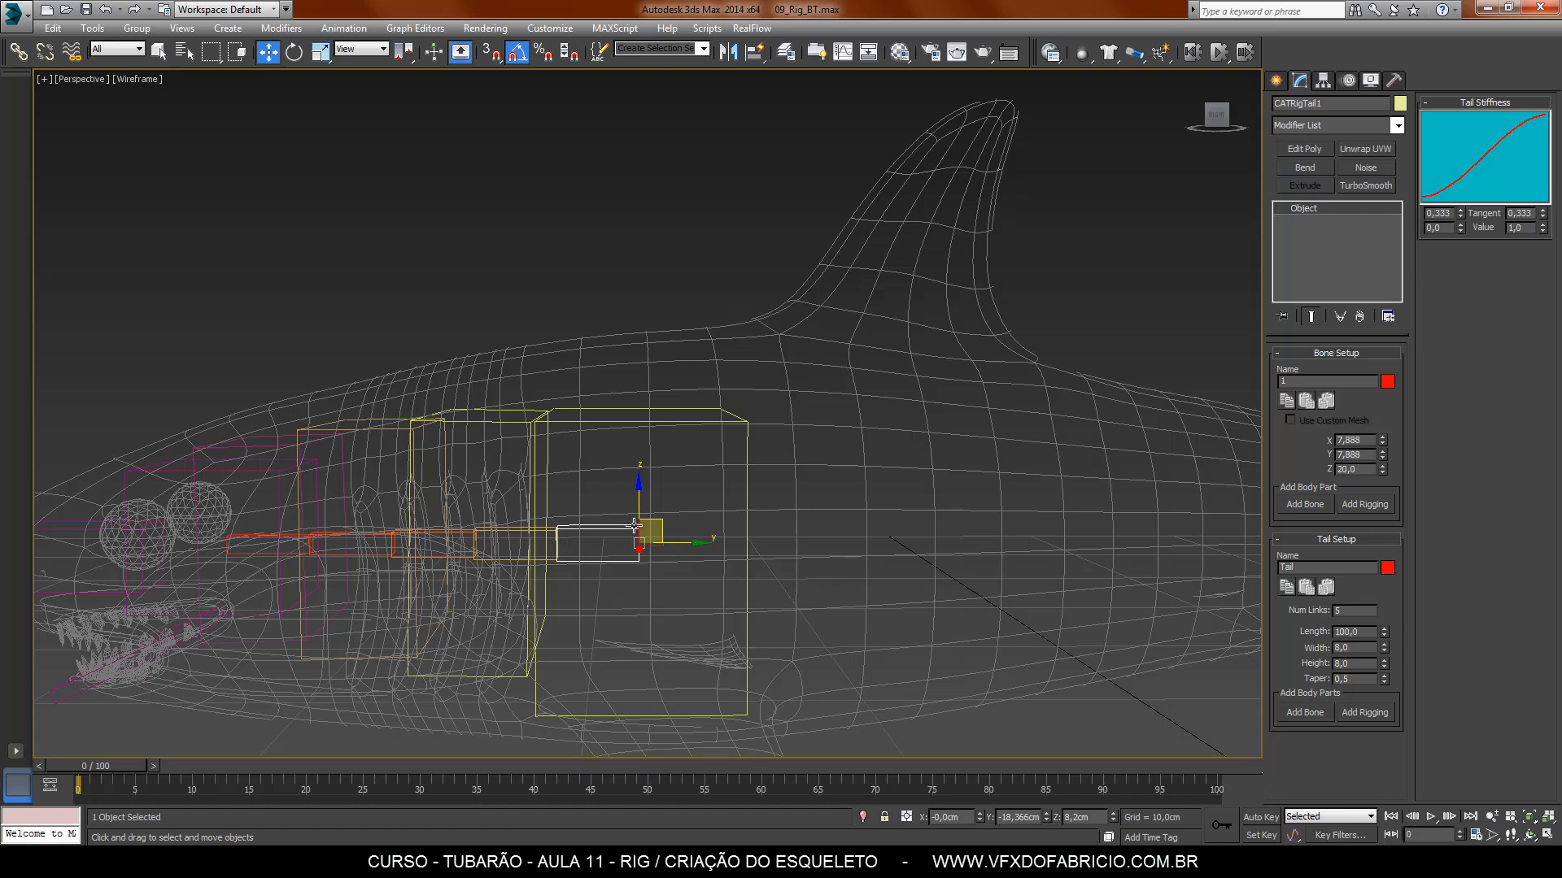
double_click(611, 530)
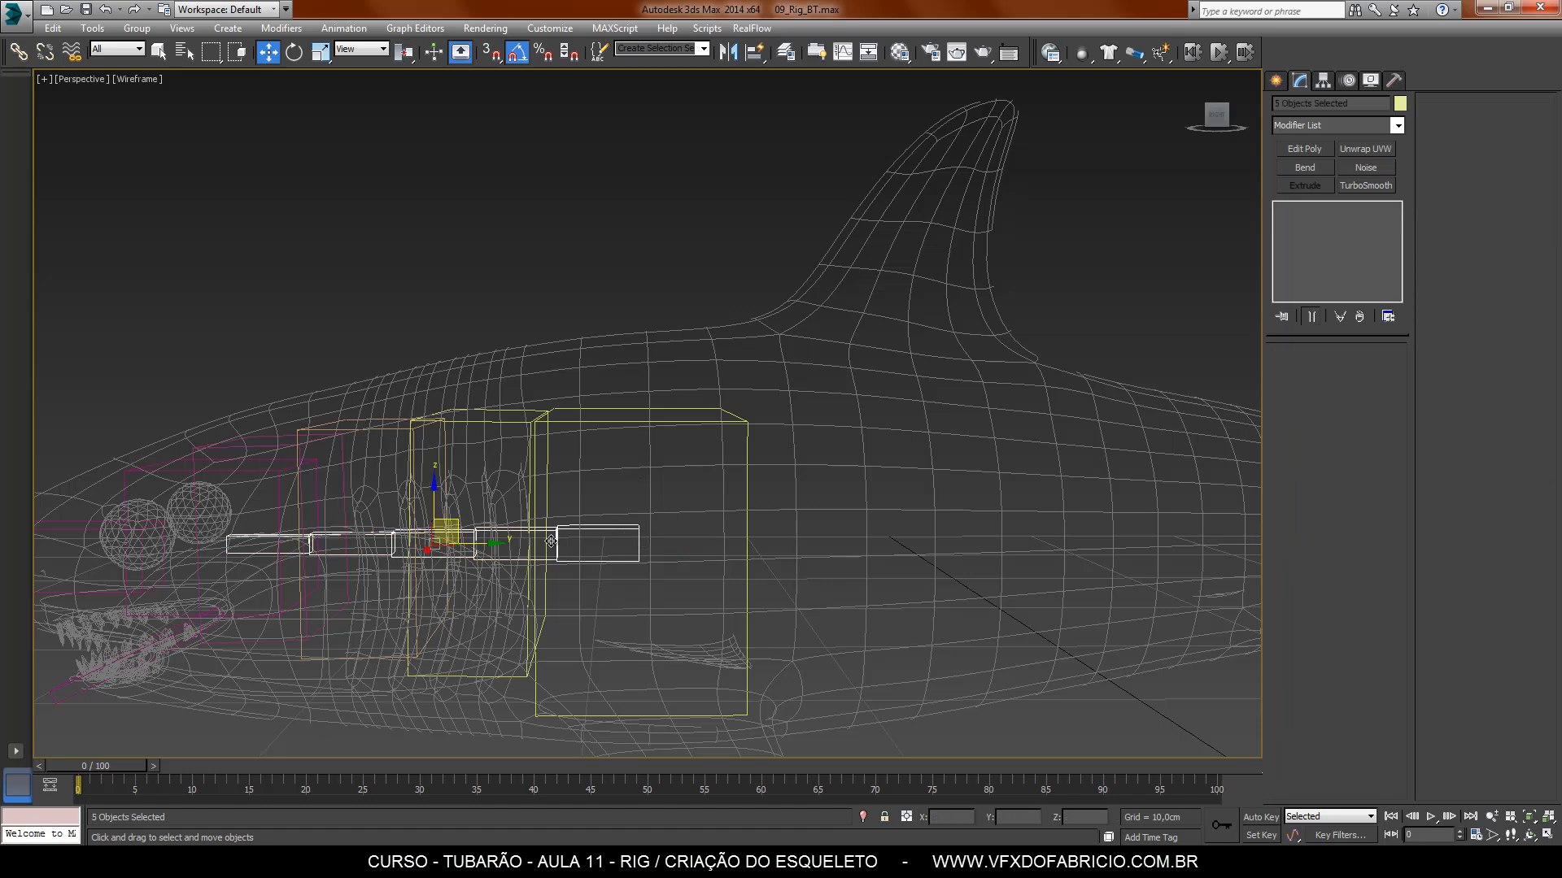
left_click(642, 558)
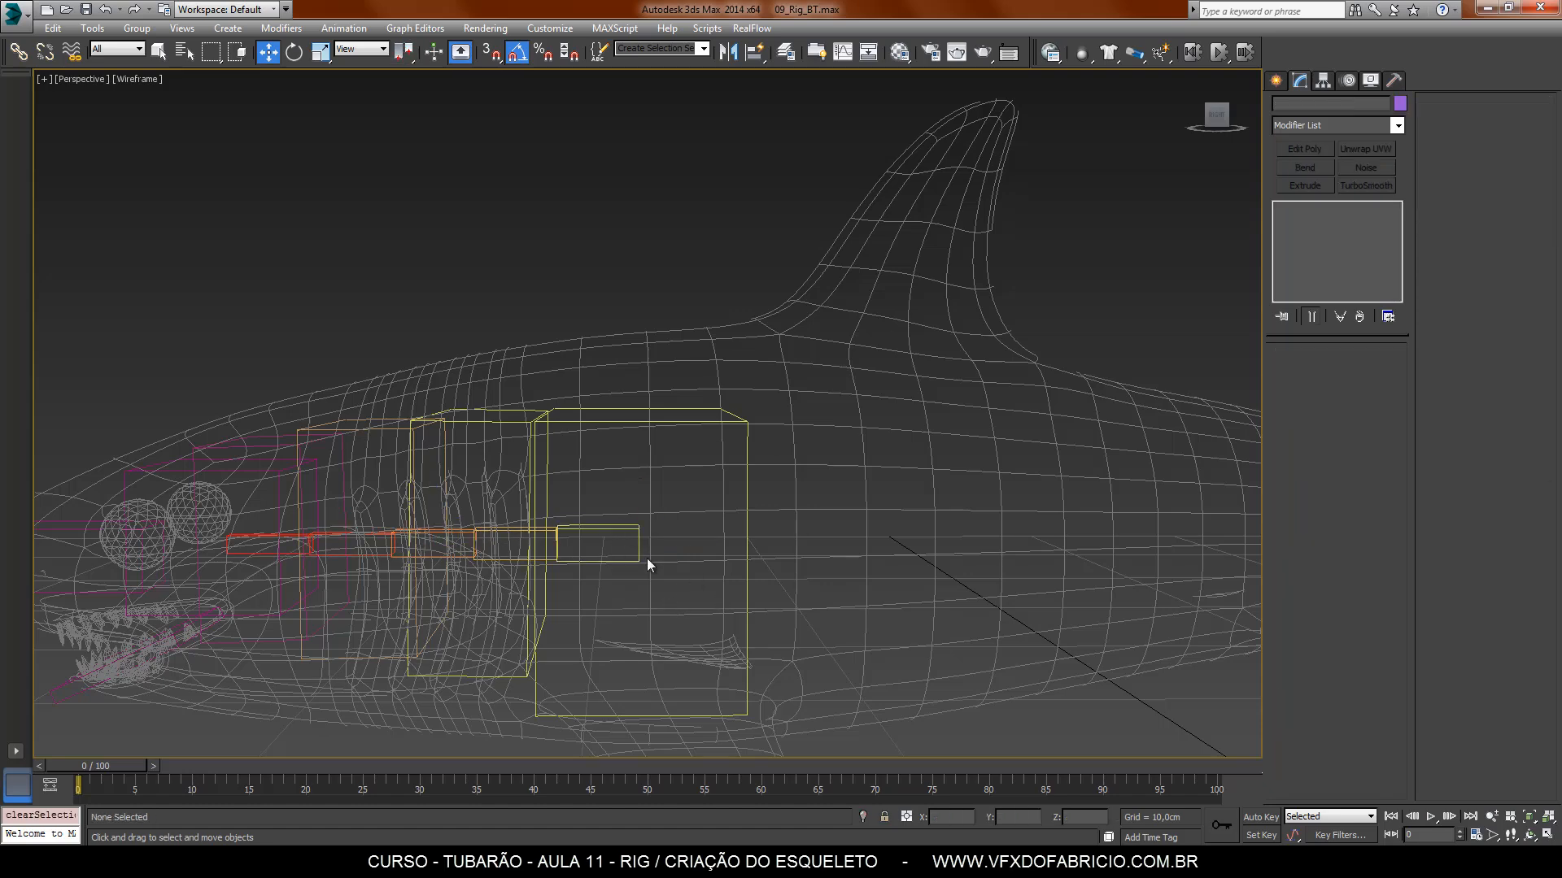
left_click(292, 53)
left_click_drag(680, 502, 774, 617)
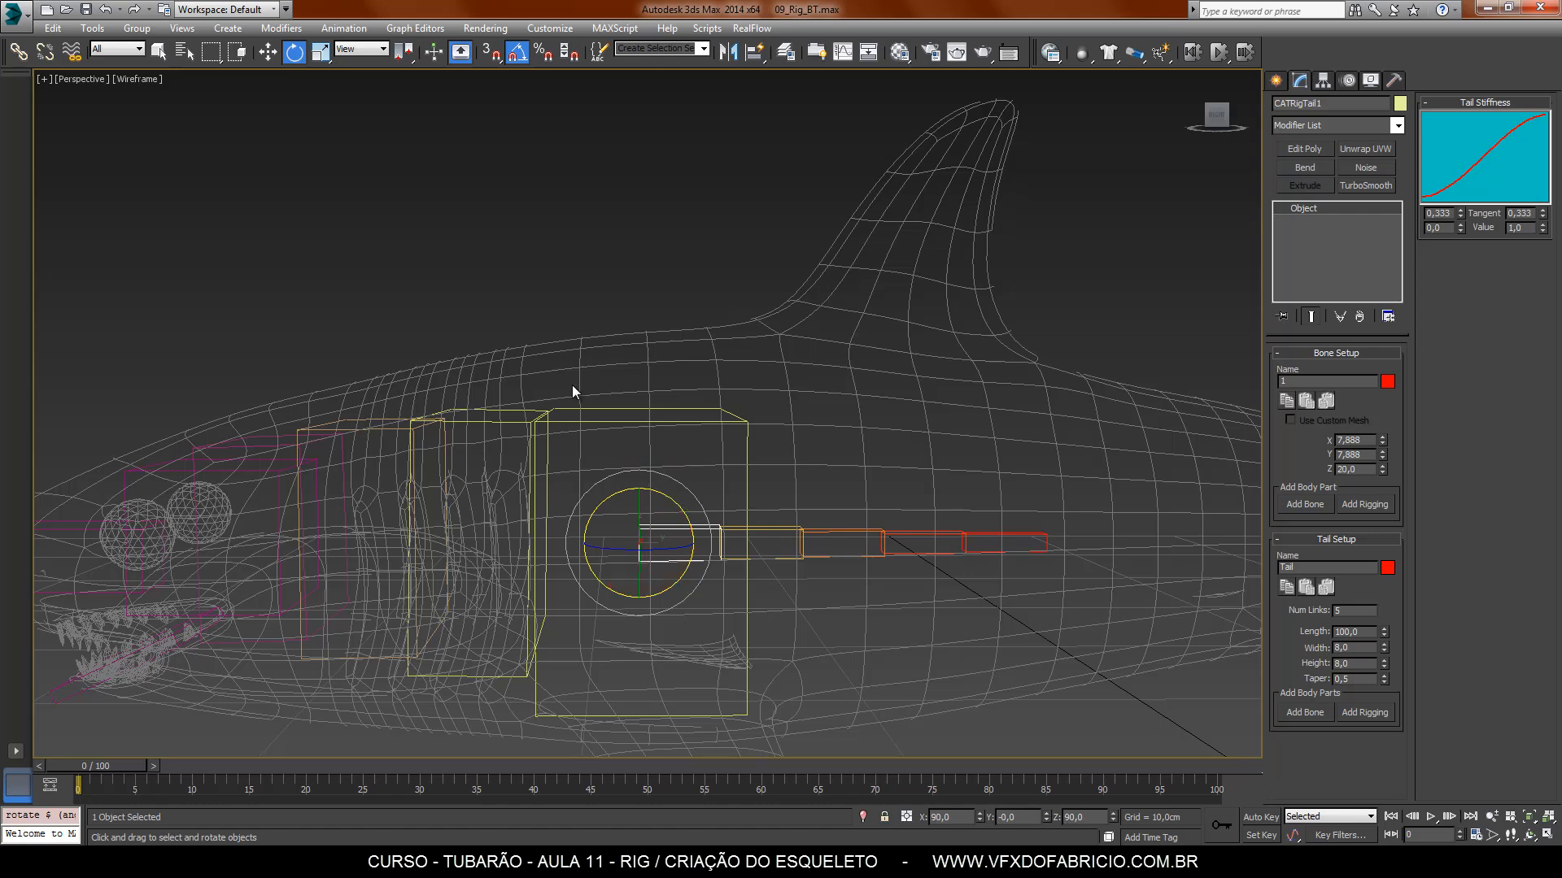
Step: Select the whole tail chain and move it back along Y to the rear of the base hub, returning to shaded display
left_click(267, 52)
middle_click_drag(661, 554, 388, 529)
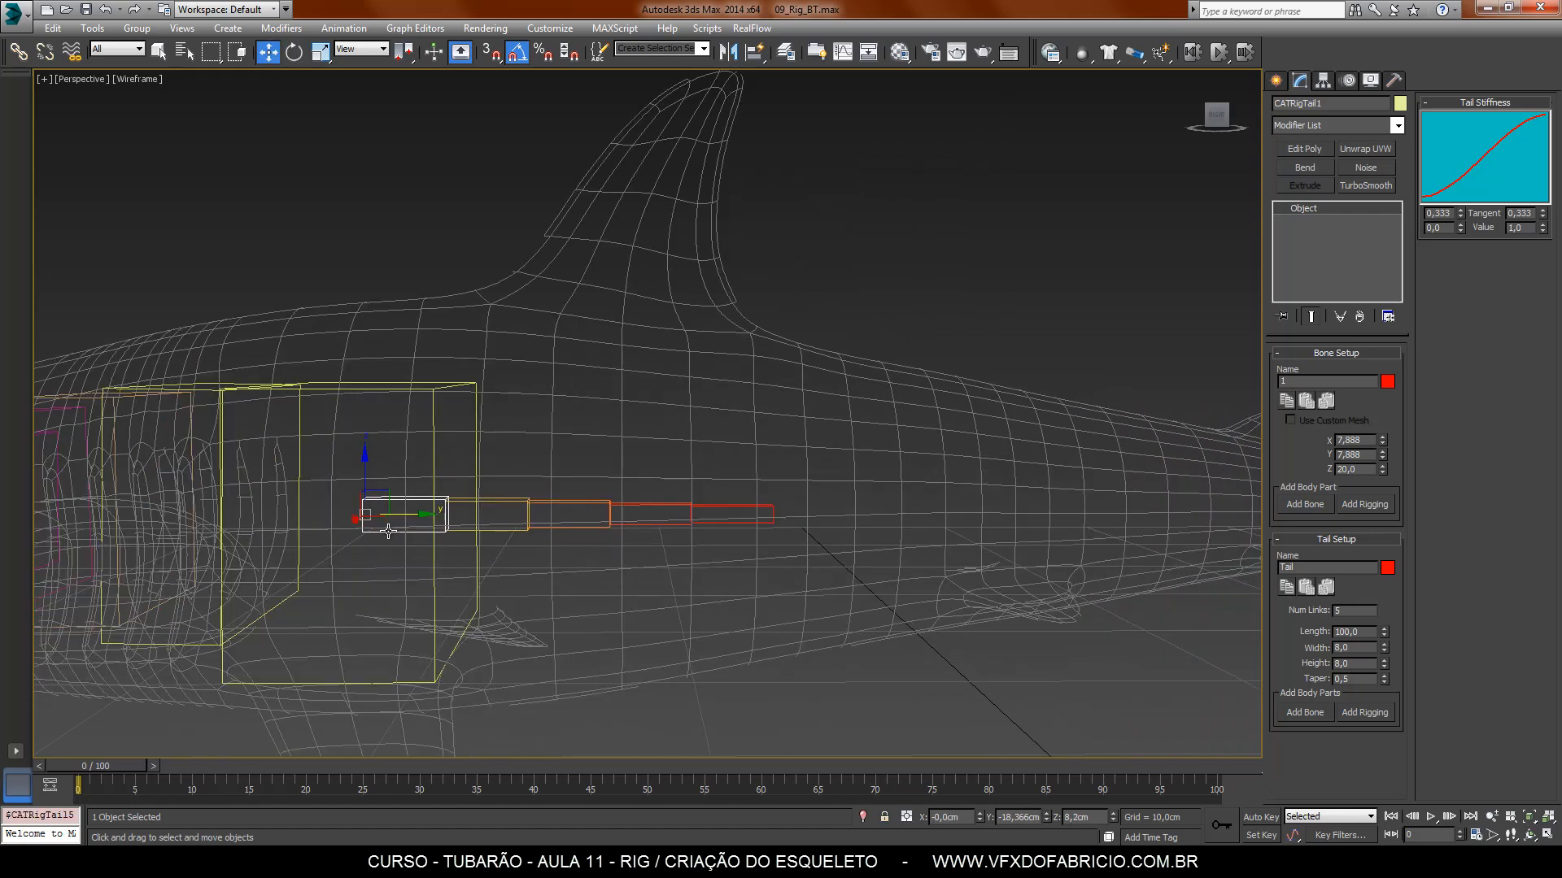
double_click(388, 531)
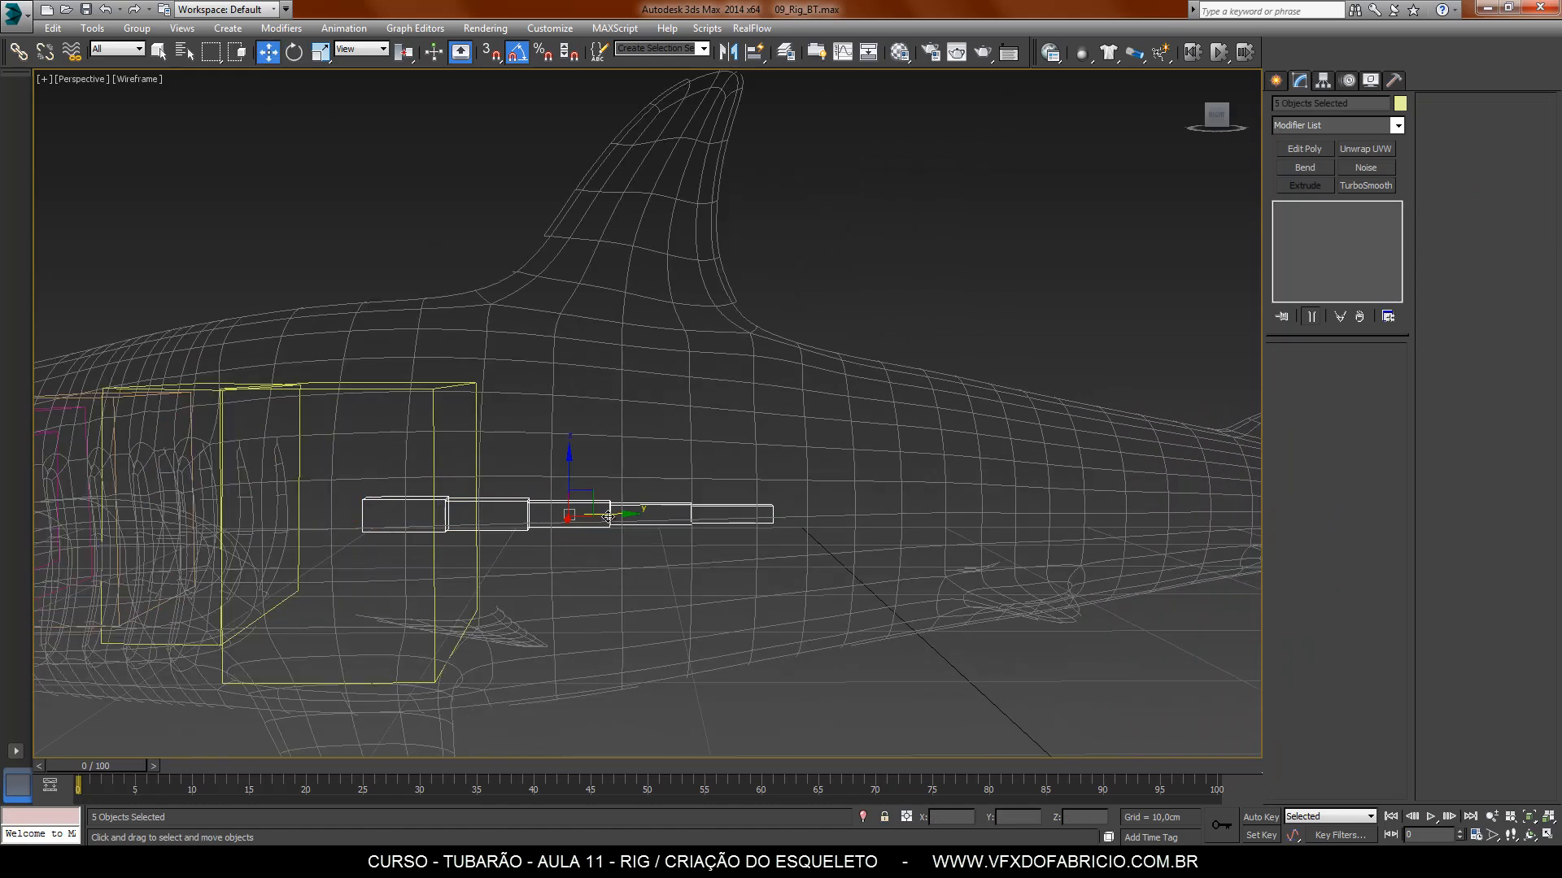
left_click_drag(609, 516, 718, 516)
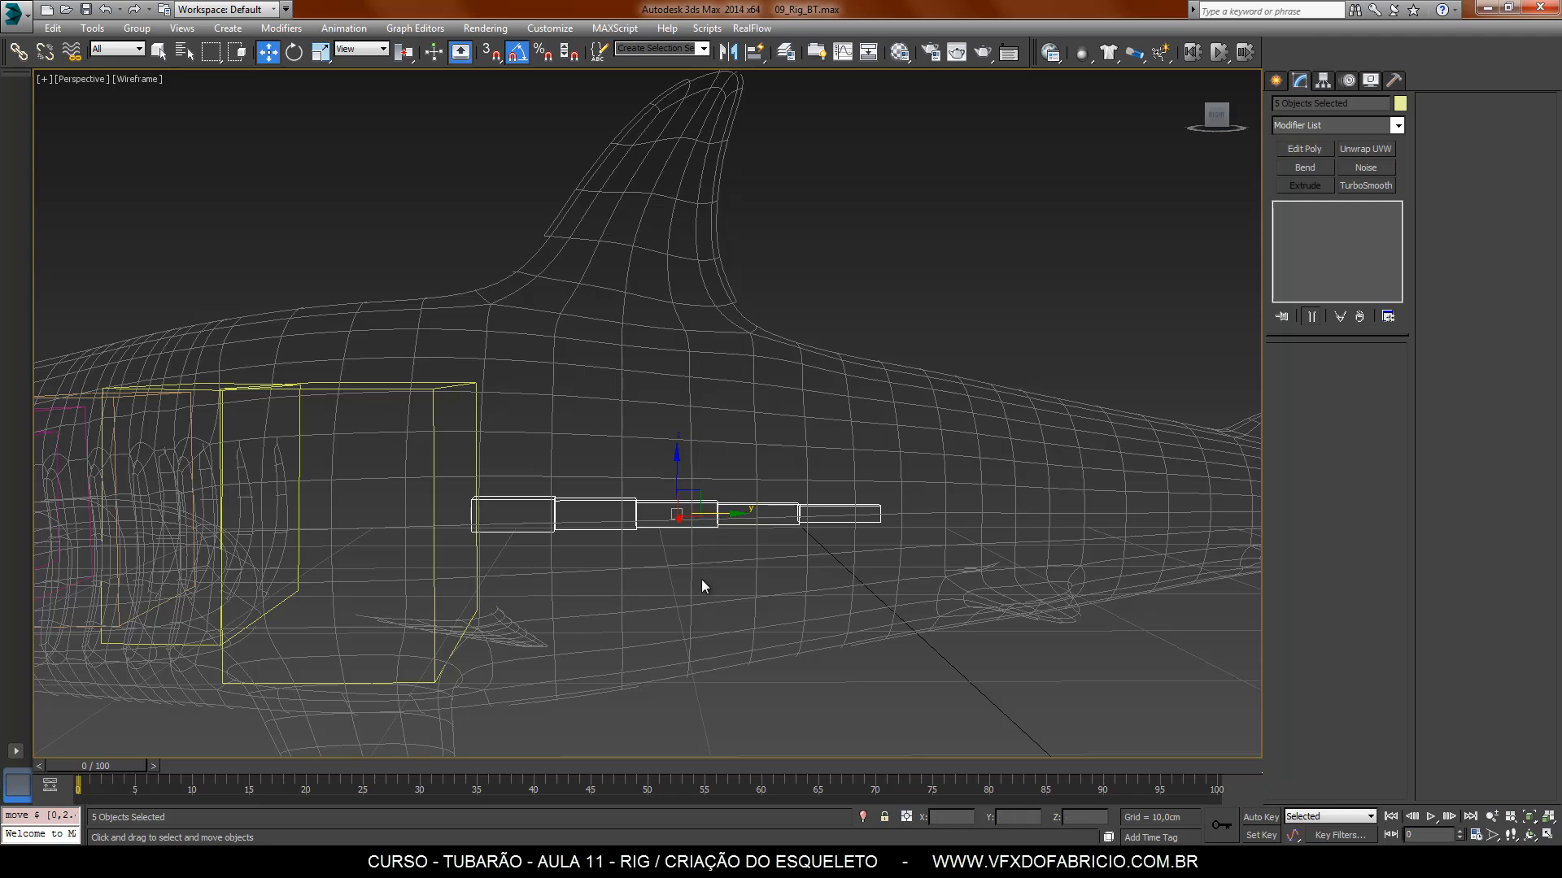
key("F3")
mouse_move(749, 586)
middle_mouse_down("alt")
mouse_move(738, 662)
mouse_move(732, 647)
middle_mouse_up("alt")
mouse_move(728, 516)
left_mouse_down()
mouse_move(699, 516)
mouse_move(716, 514)
left_mouse_up()
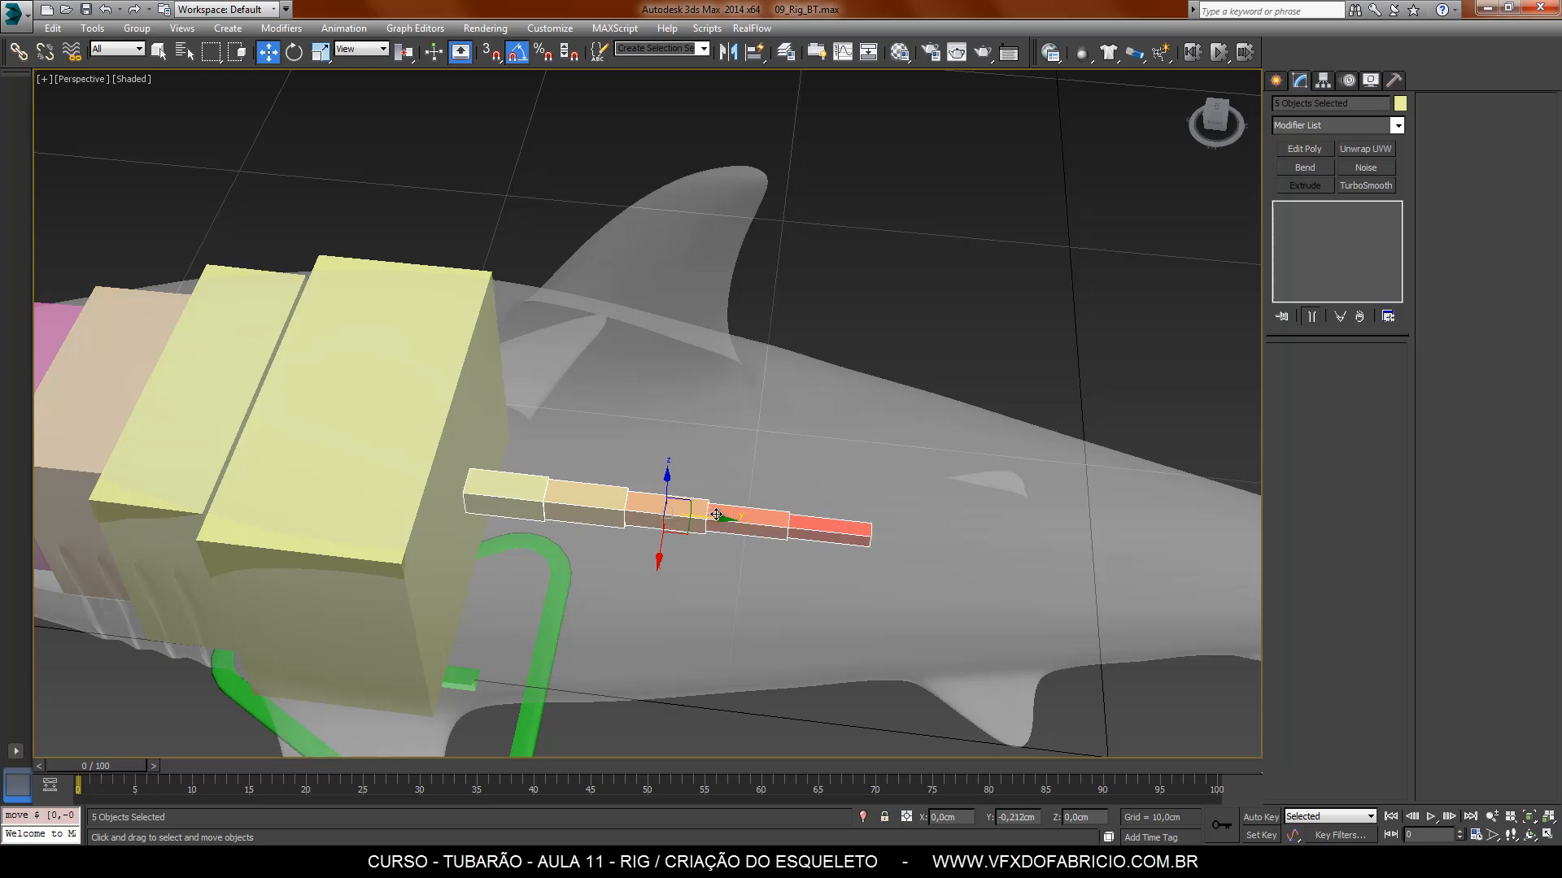
Step: Select a middle bone of the tail chain and set the tail's number of links to 10
middle_click_drag(716, 515, 663, 455, "alt")
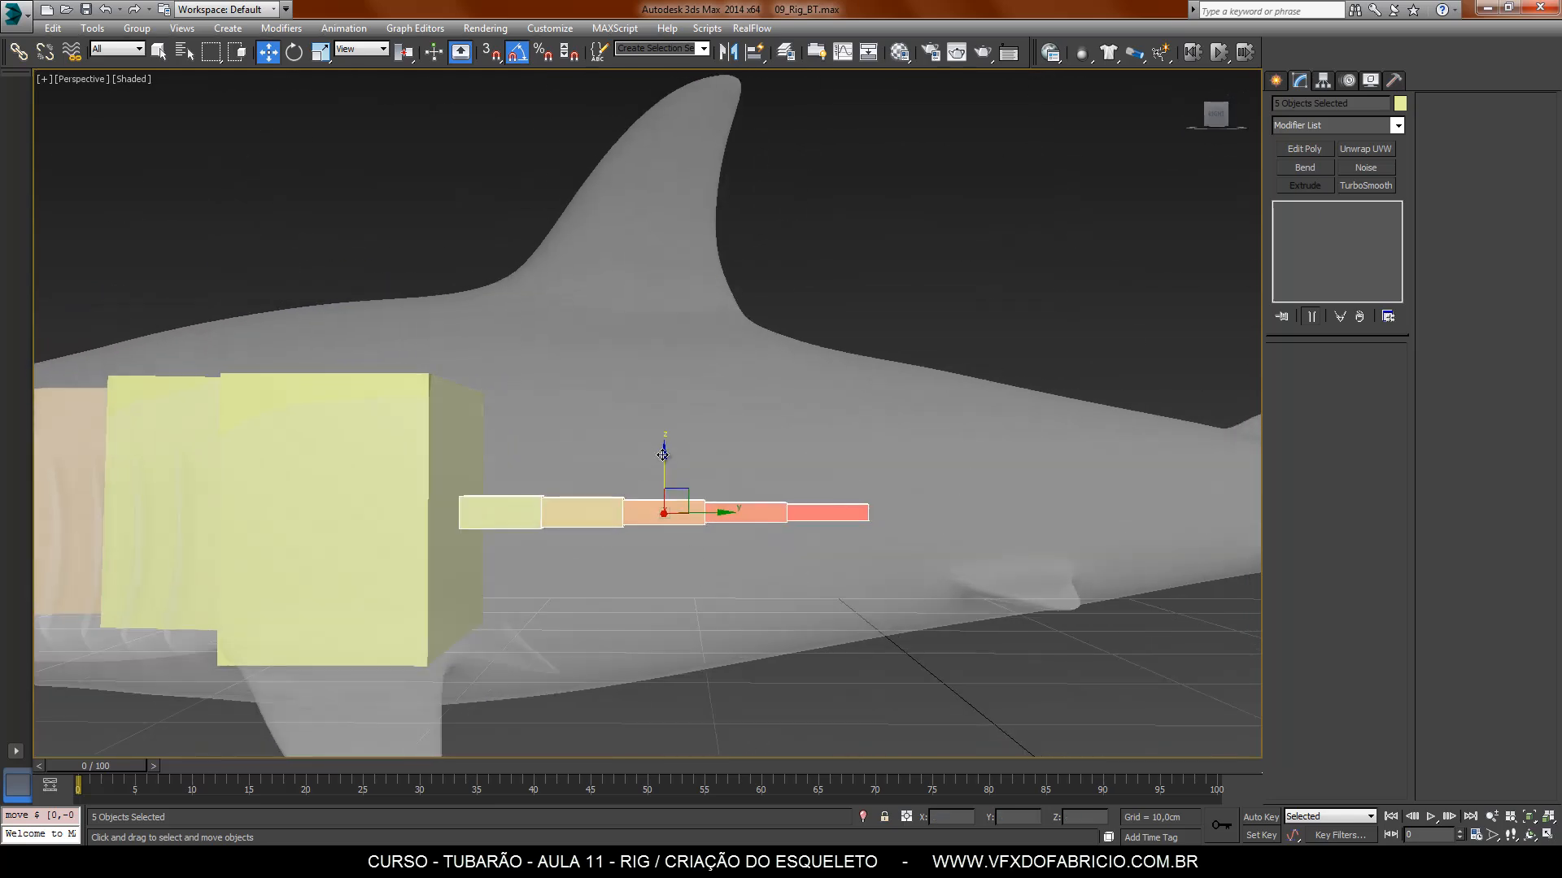
scroll(700, 531, "down", 5)
mouse_move(699, 530)
middle_mouse_down("alt")
mouse_move(746, 619)
mouse_move(690, 501)
mouse_move(705, 560)
middle_mouse_up("alt")
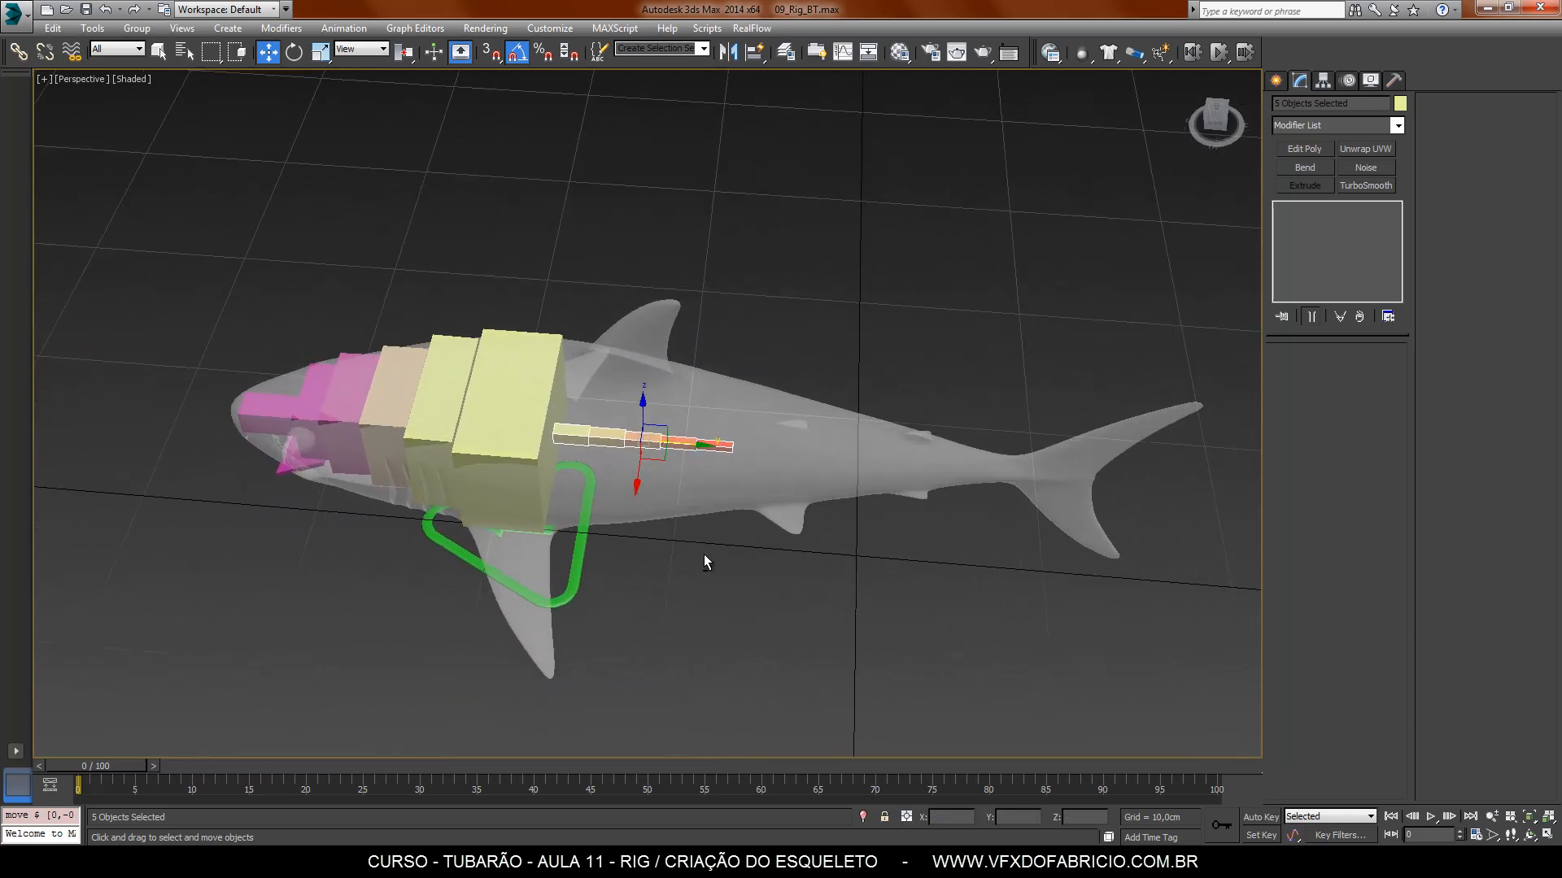
left_click(638, 447)
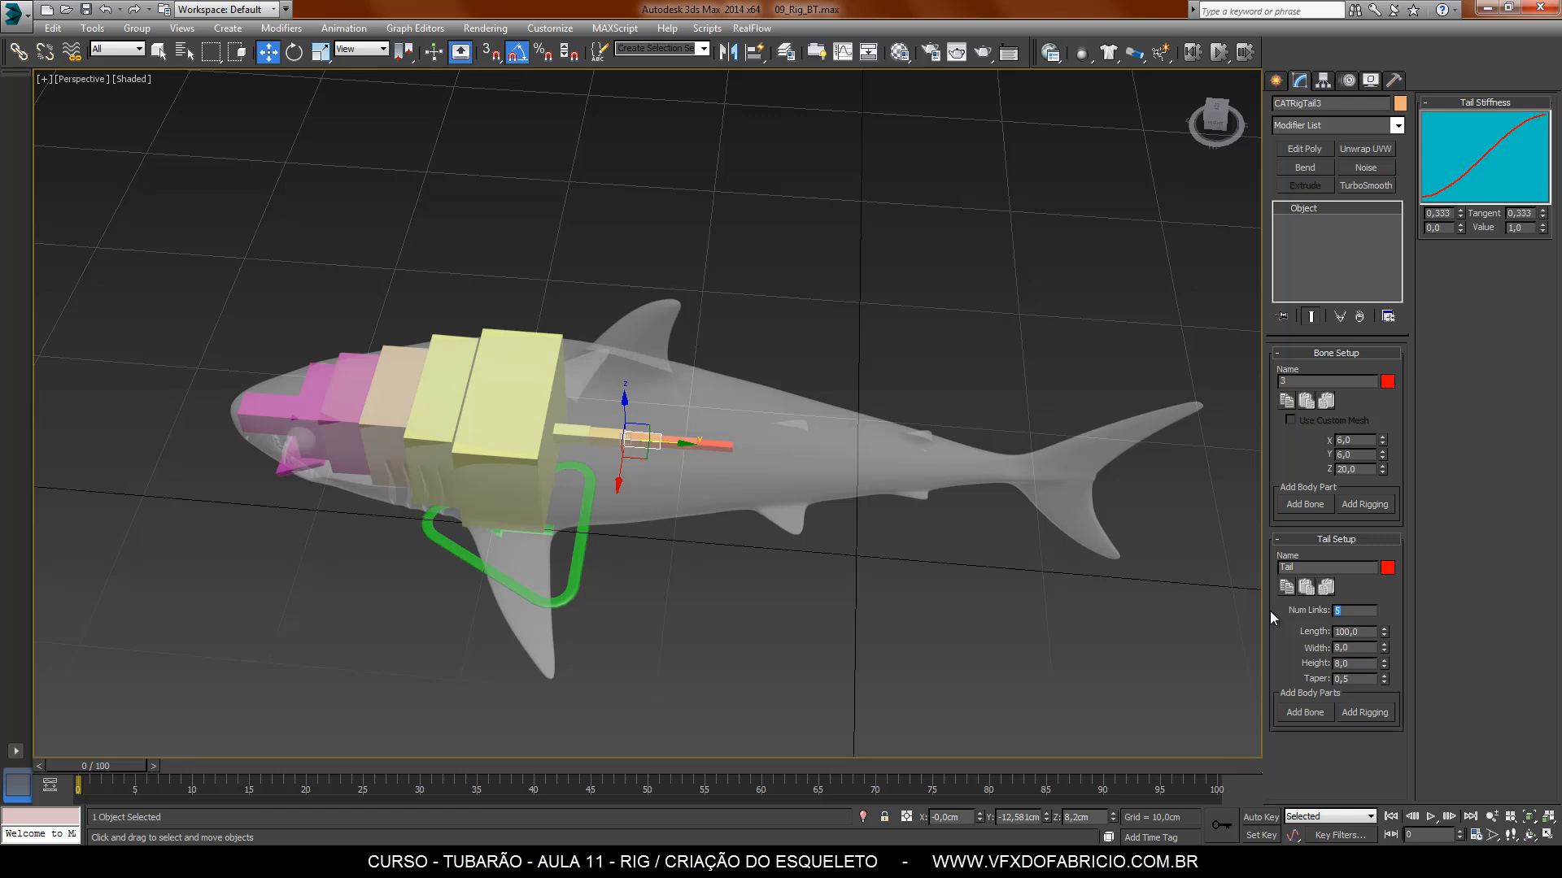
type("10")
key("Return")
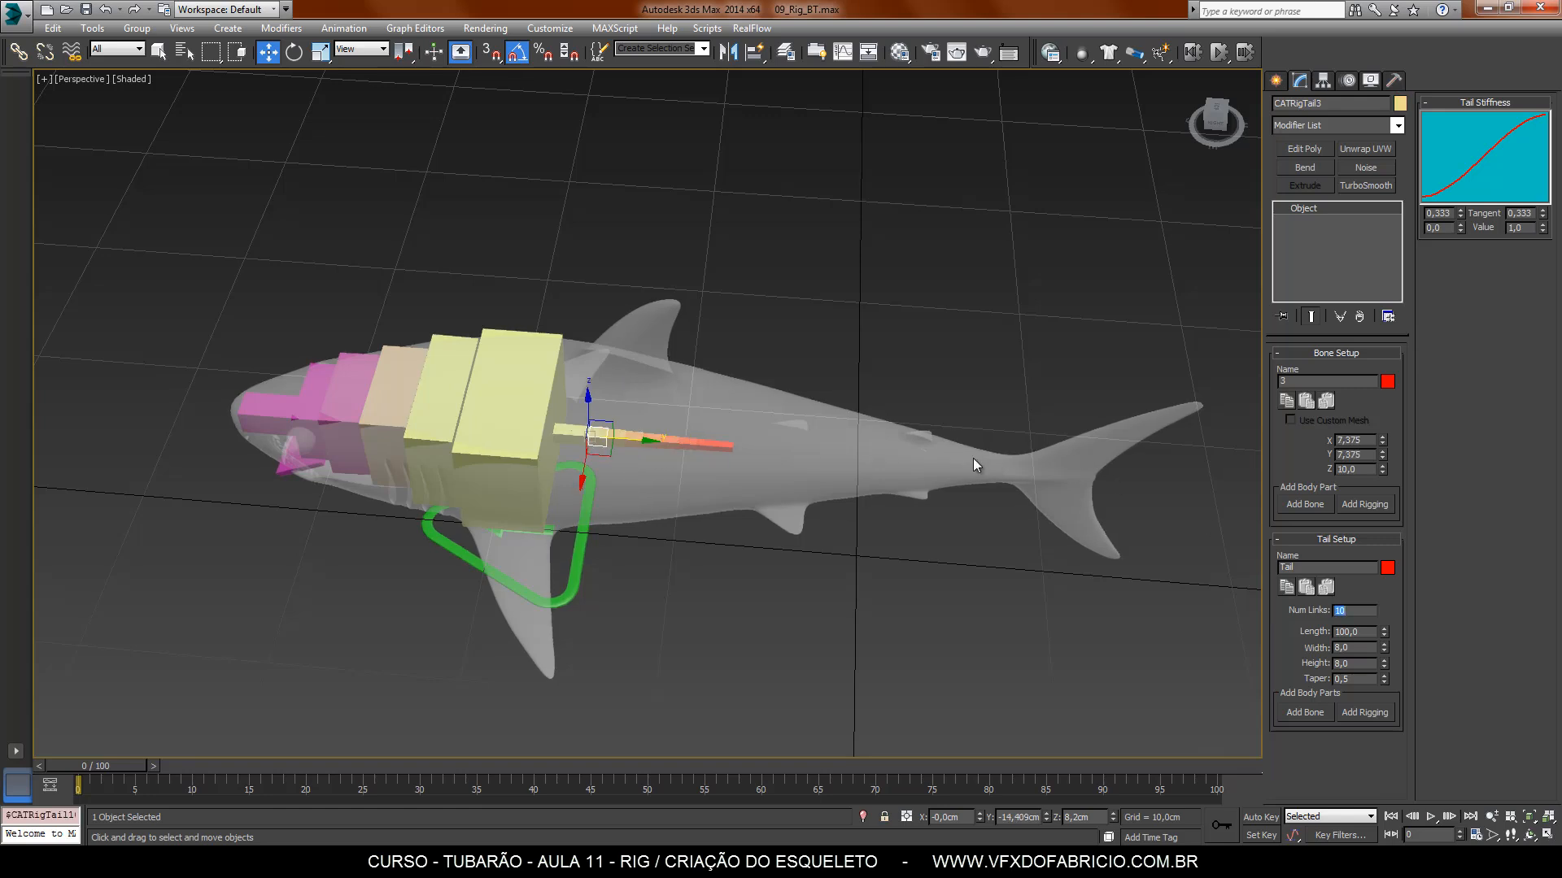
Step: Select the tail's first bone and enlarge the chain to a width of about 87.44 and a height of about 56.32
left_click(742, 570)
scroll(742, 570, "up", 4)
middle_click_drag(742, 573, 561, 631, "alt")
left_click(356, 495)
middle_click_drag(471, 587, 718, 667, "alt")
left_click_drag(1383, 440, 1308, 570)
left_click_drag(1311, 522, 1315, 536)
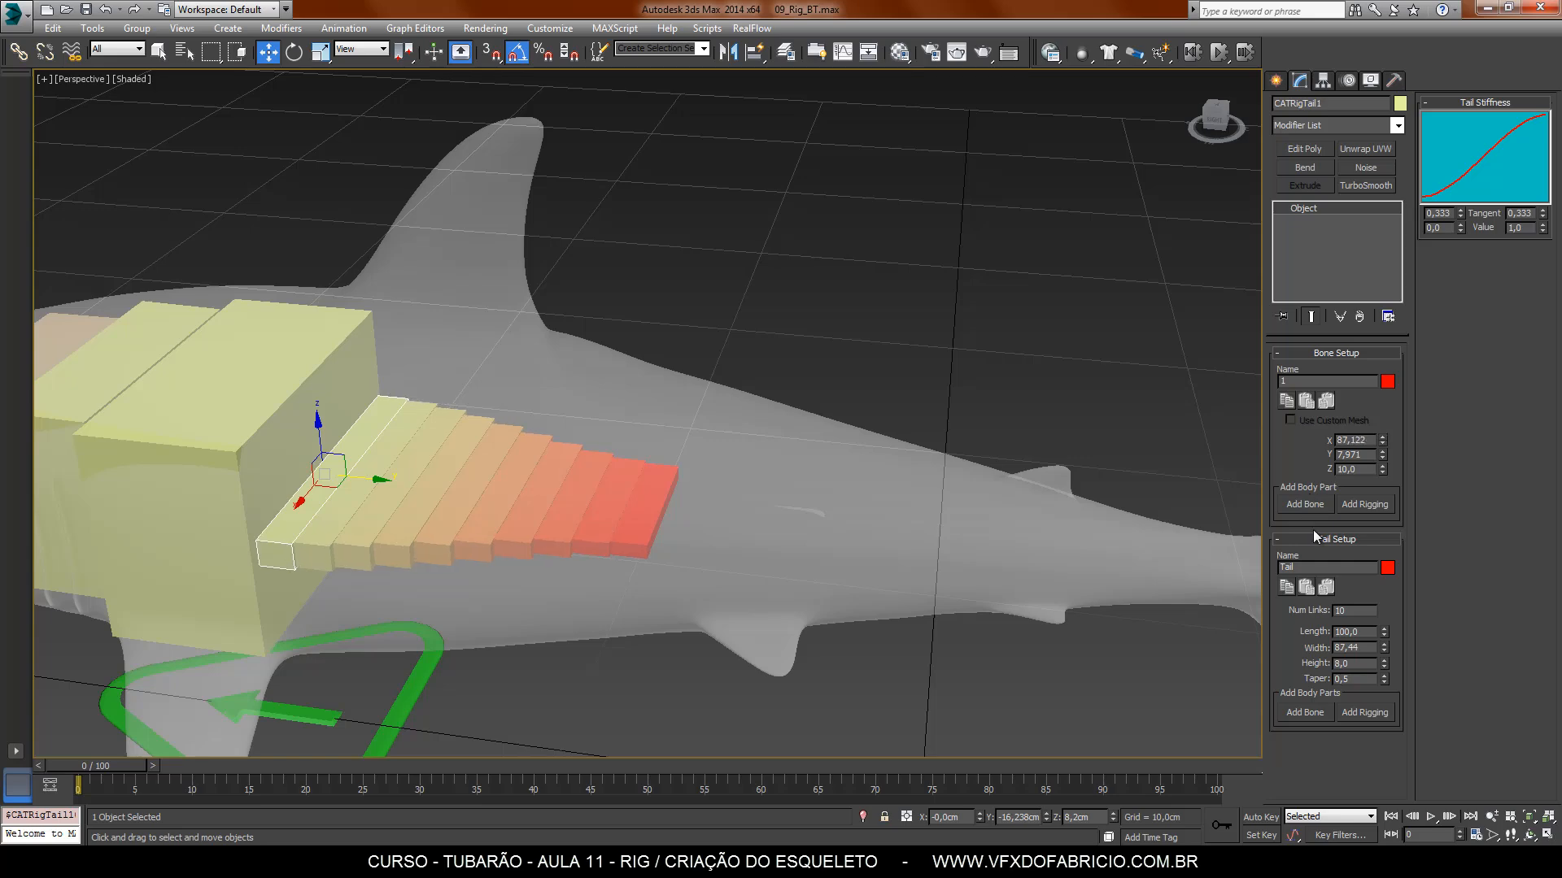
left_click_drag(1382, 456, 1382, 402)
middle_click_drag(717, 650, 740, 680, "alt")
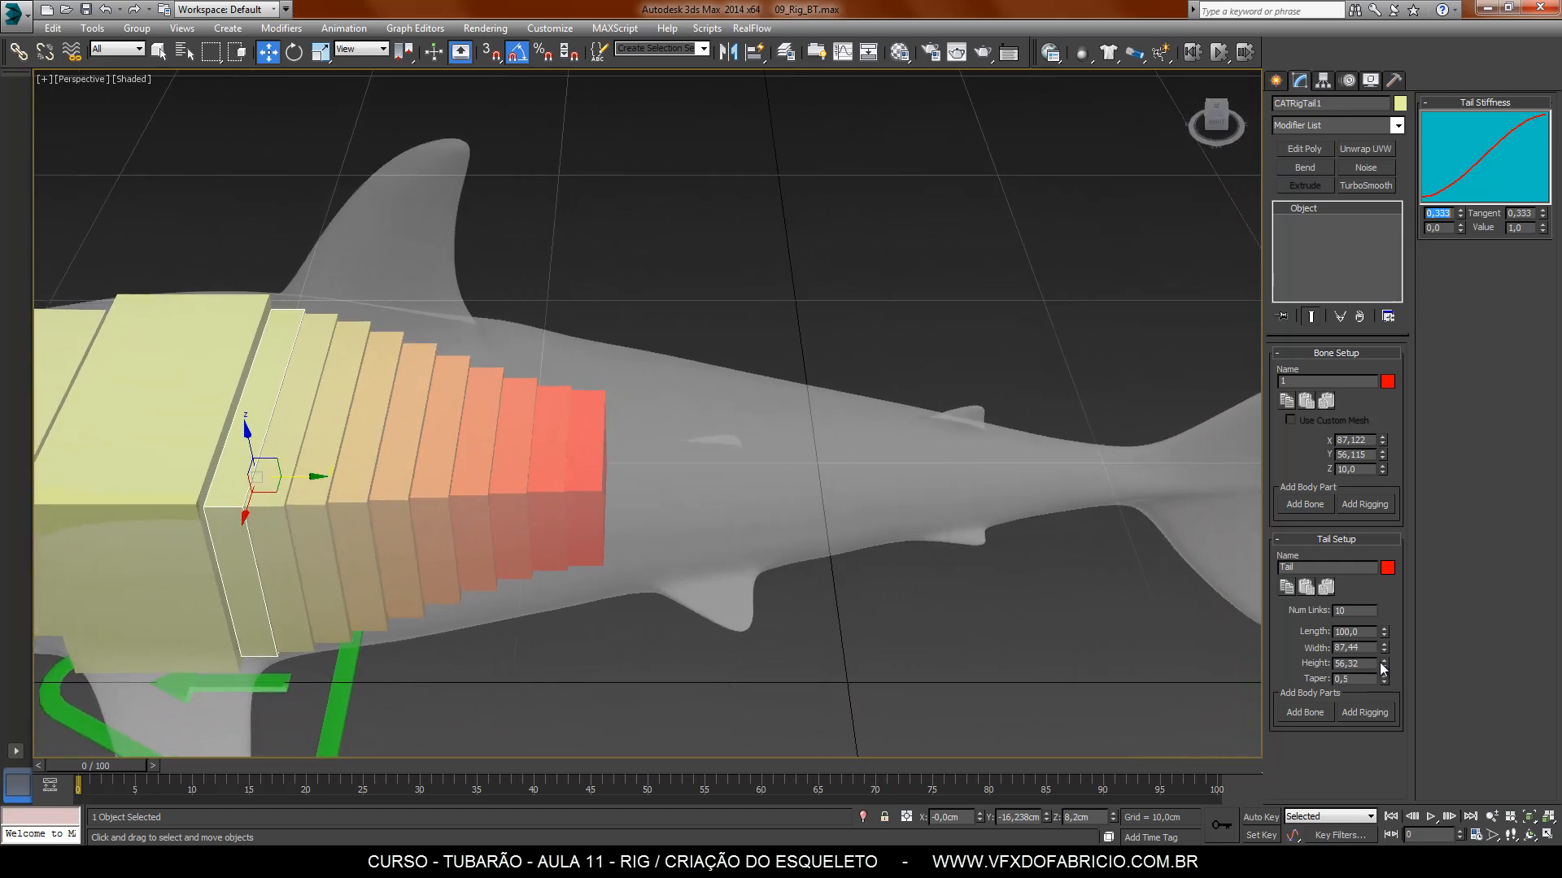
Step: Fit the tail chain to the shark's rear body with length 277, width about 66.454 and taper 0.87
left_click_drag(1387, 637, 1420, 483)
middle_click_drag(1139, 553, 1131, 621, "alt")
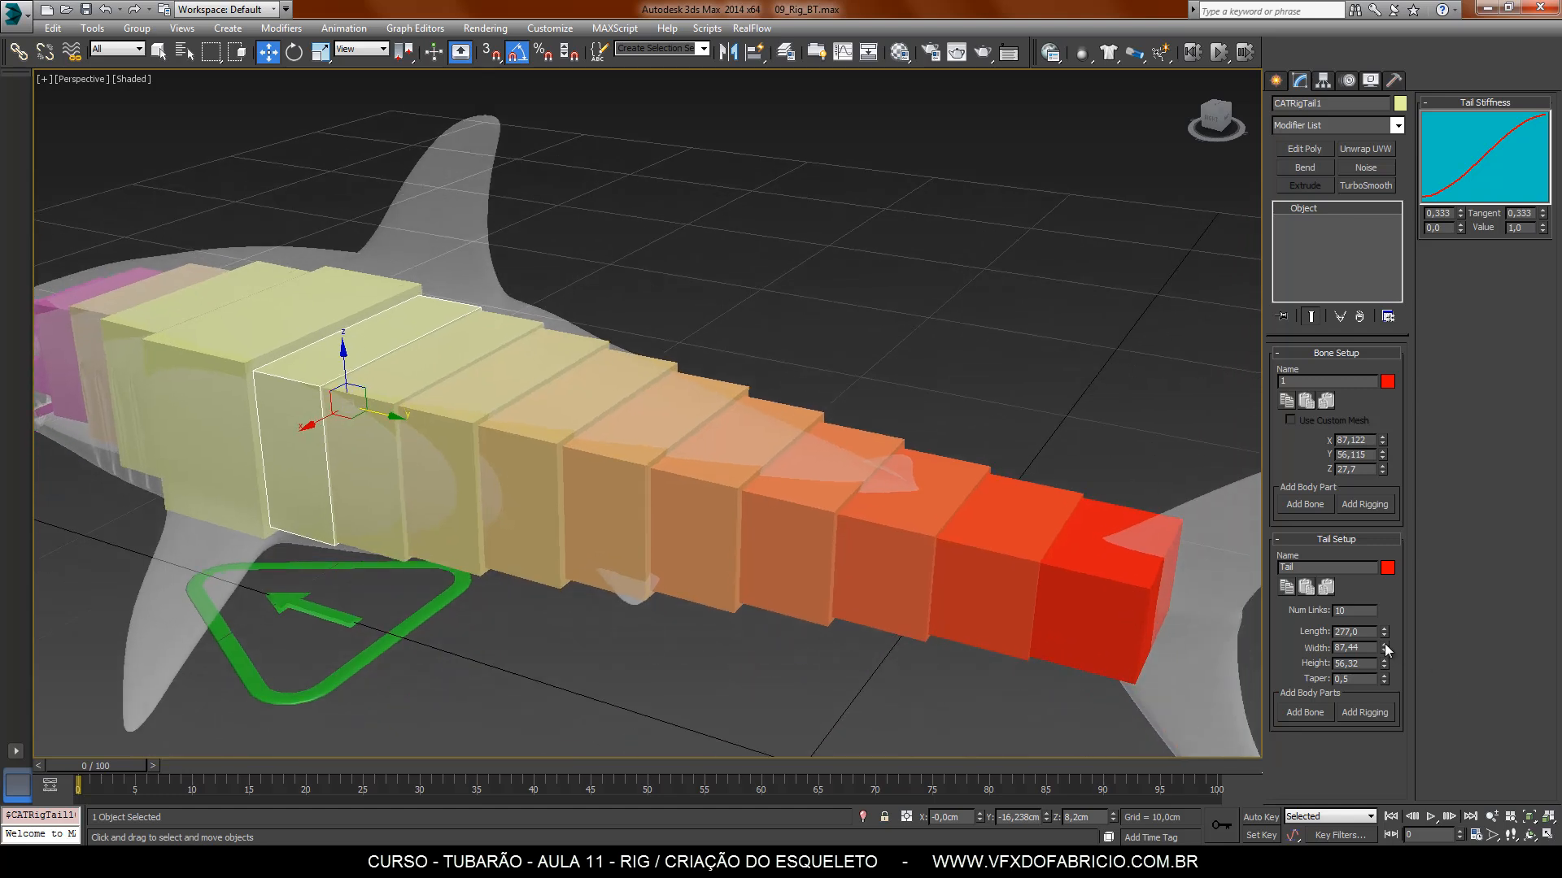
mouse_move(1384, 647)
left_mouse_down()
mouse_move(1396, 674)
mouse_move(1398, 647)
left_mouse_up()
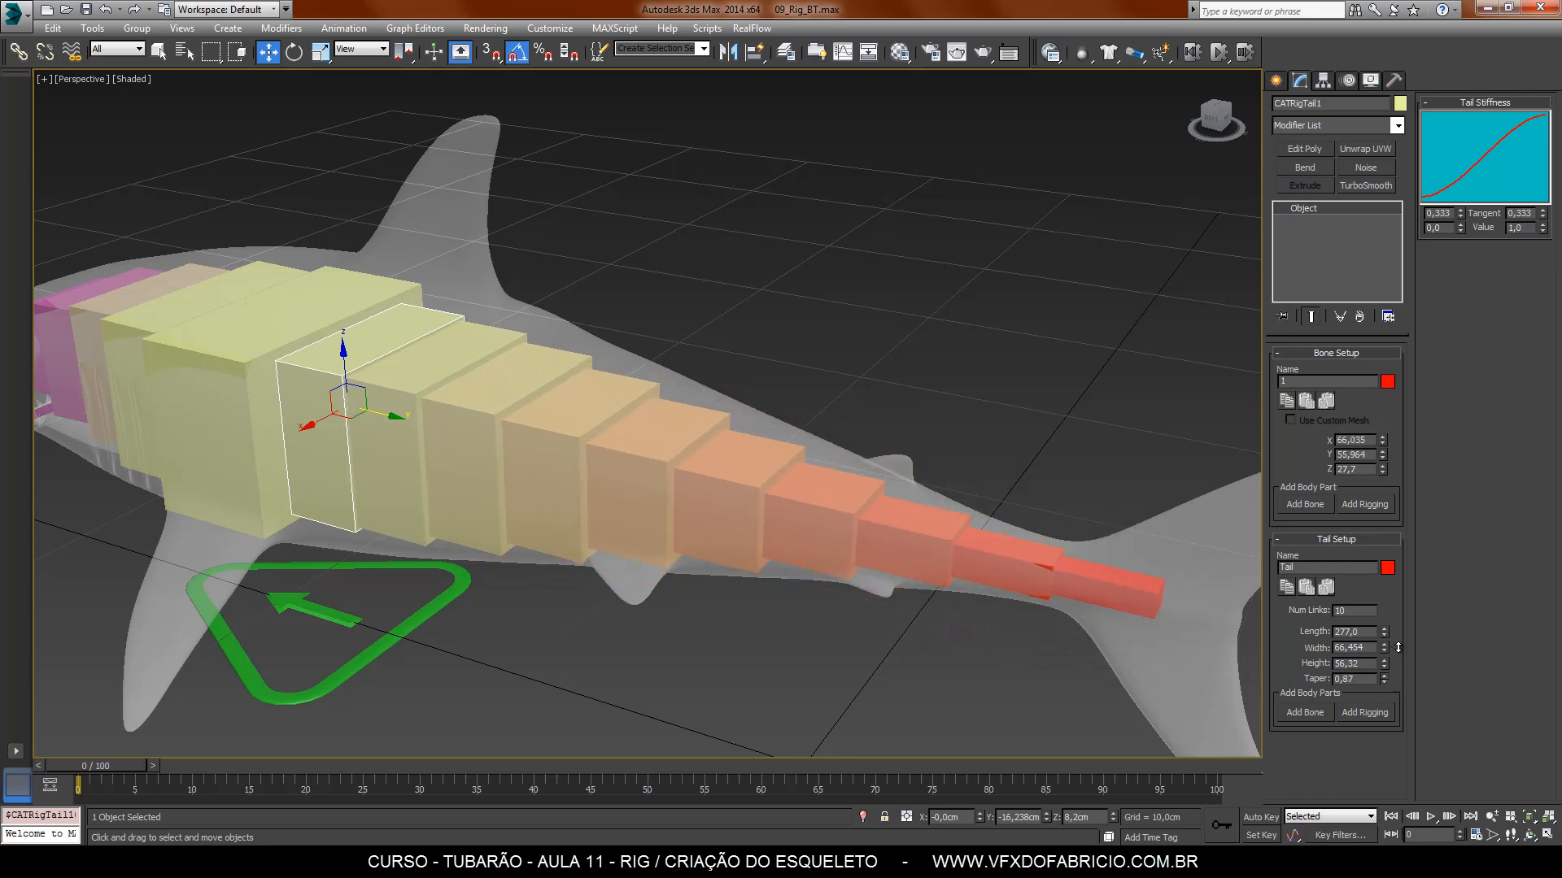
middle_click_drag(590, 466, 907, 502, "alt")
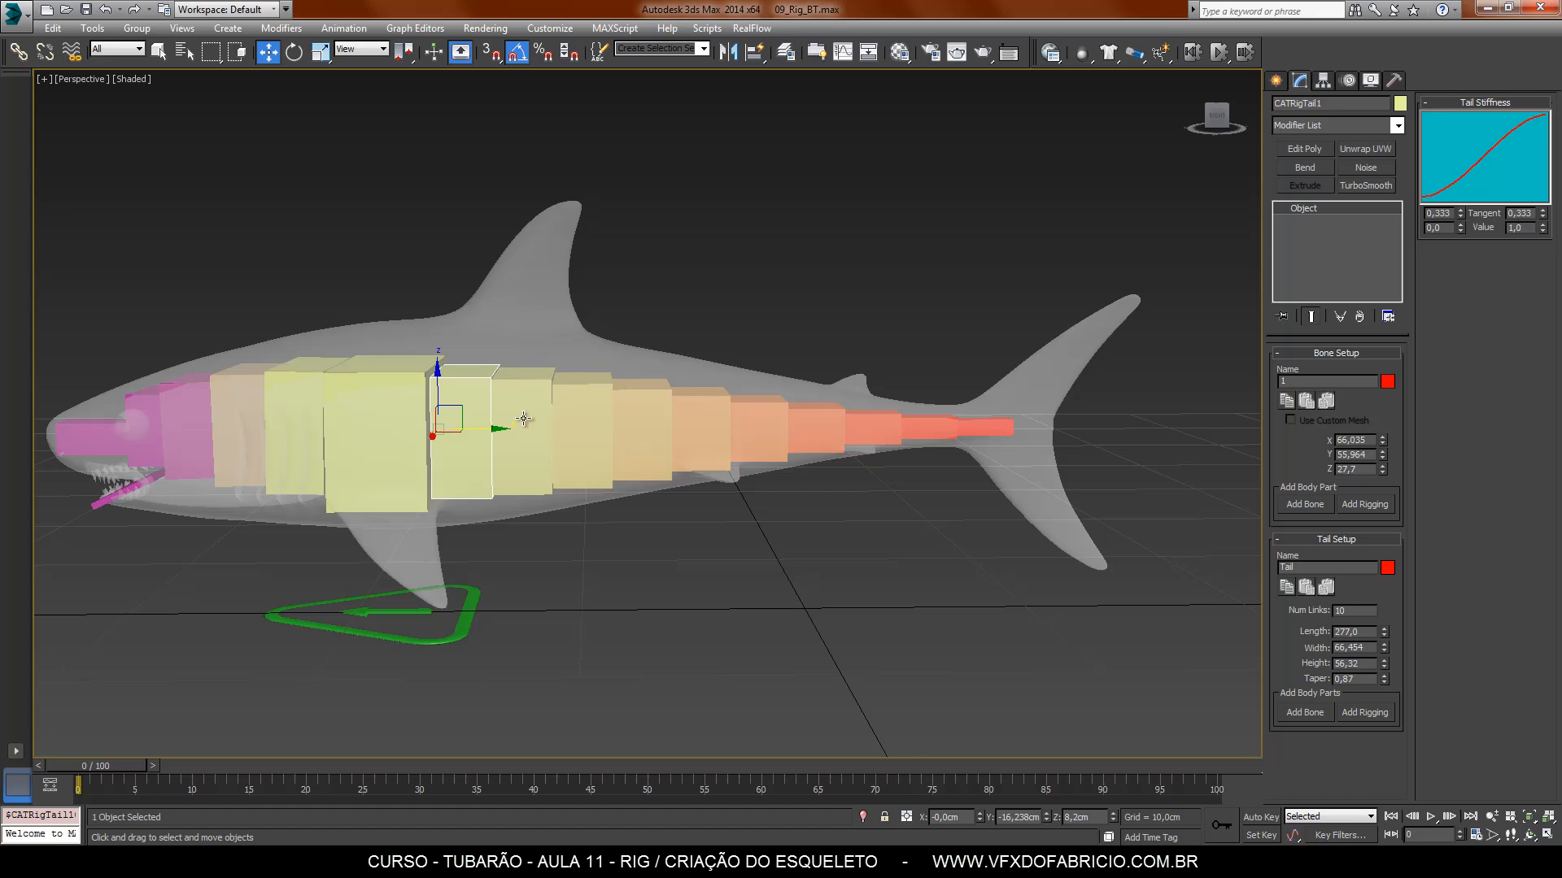
Step: Select the whole tail chain for rotation and make each bone use its own pivot point as transform centre
double_click(462, 425)
left_click(295, 57)
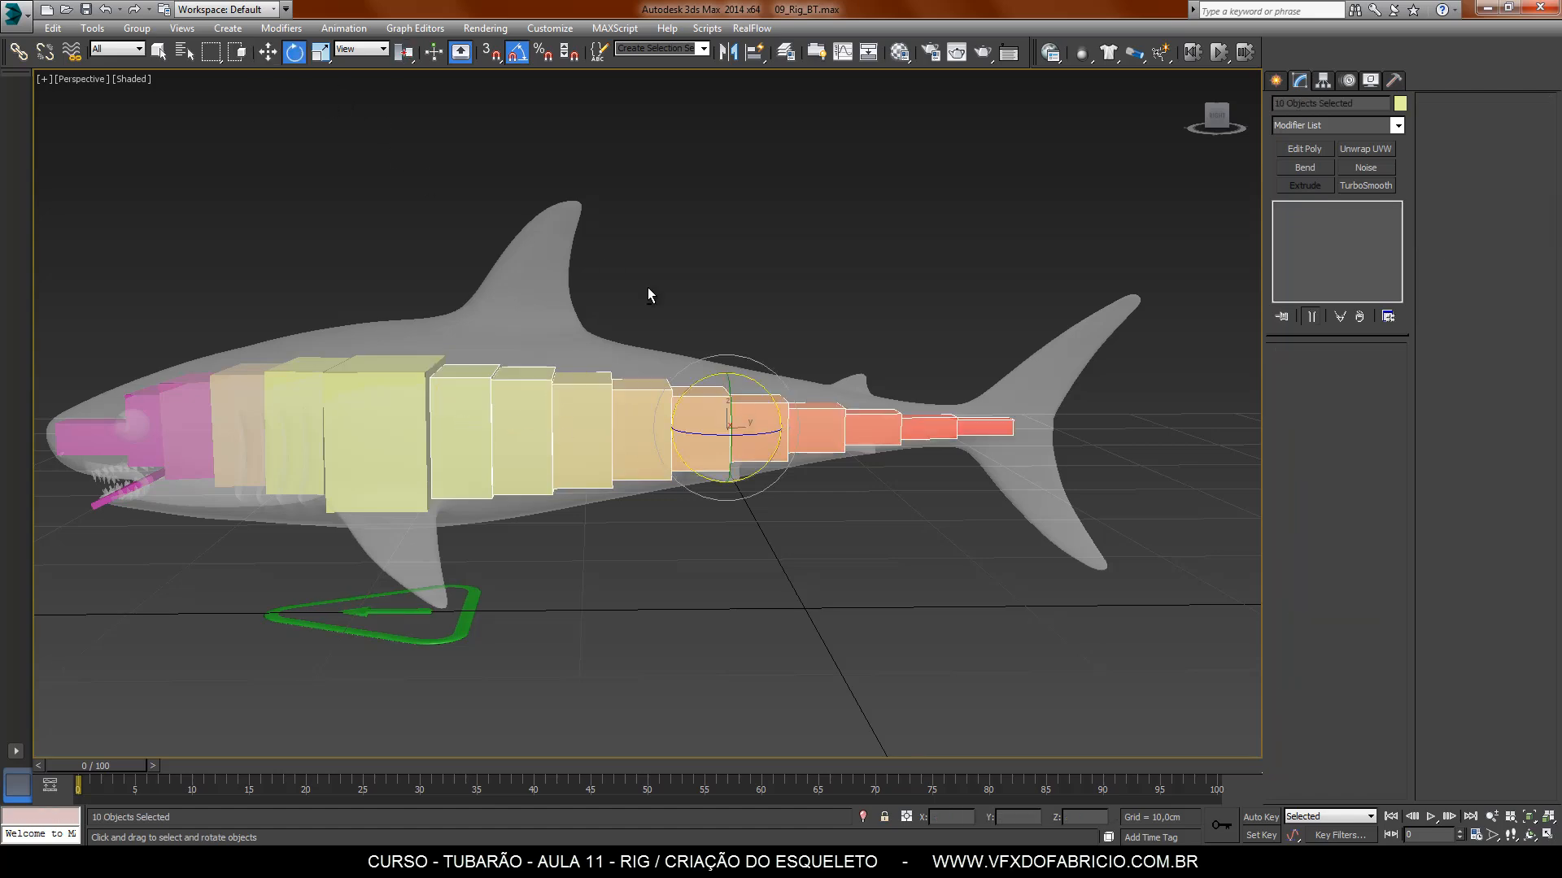
middle_click_drag(648, 286, 547, 287, "alt")
left_click_drag(407, 53, 407, 81)
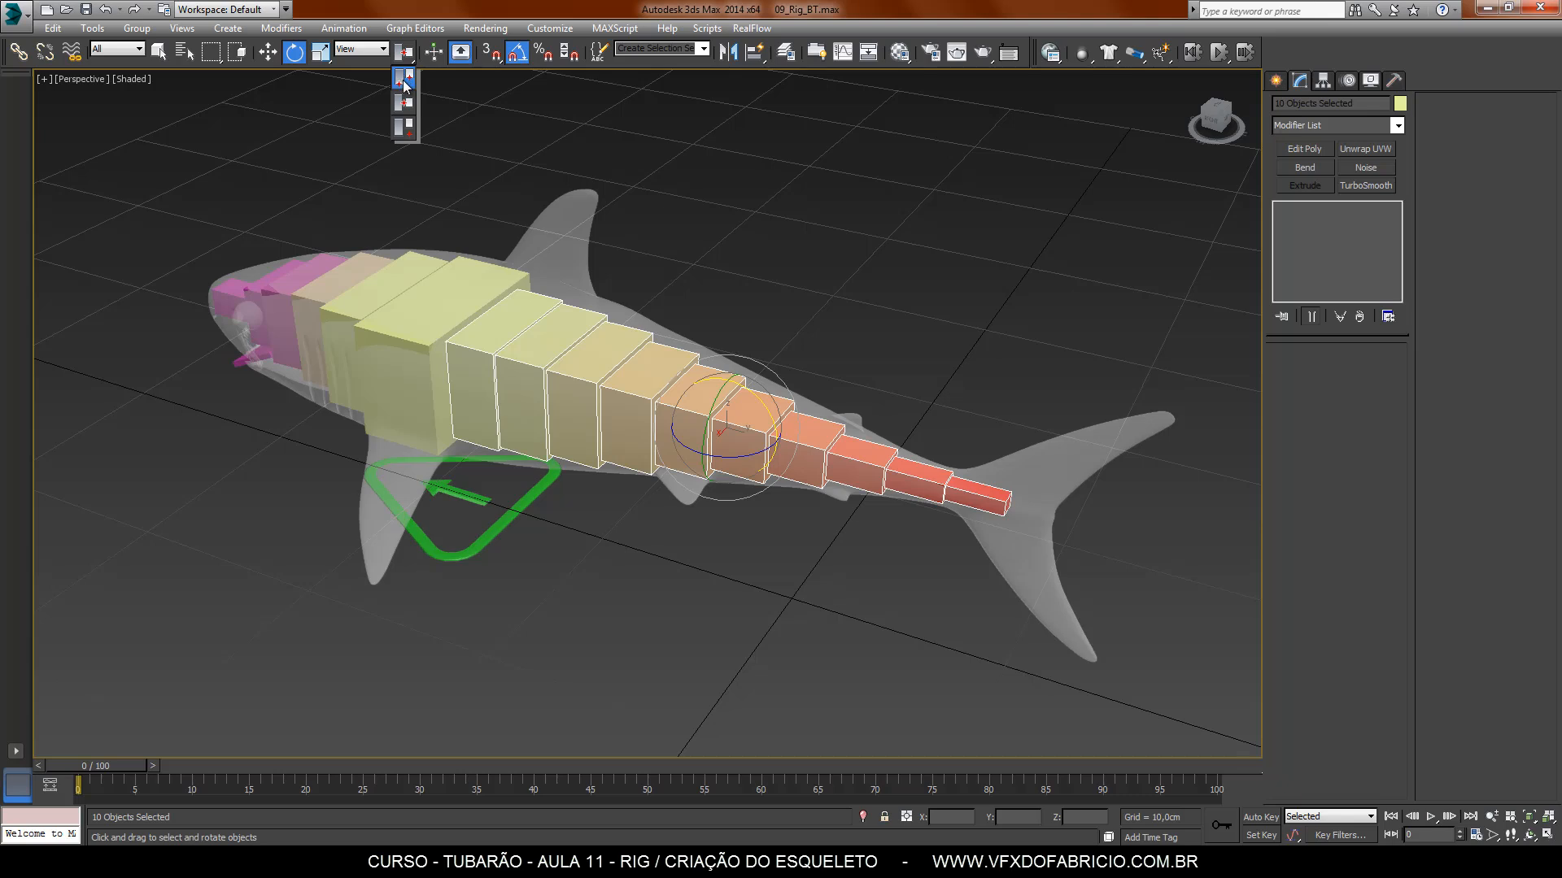
left_click_drag(403, 80, 402, 80)
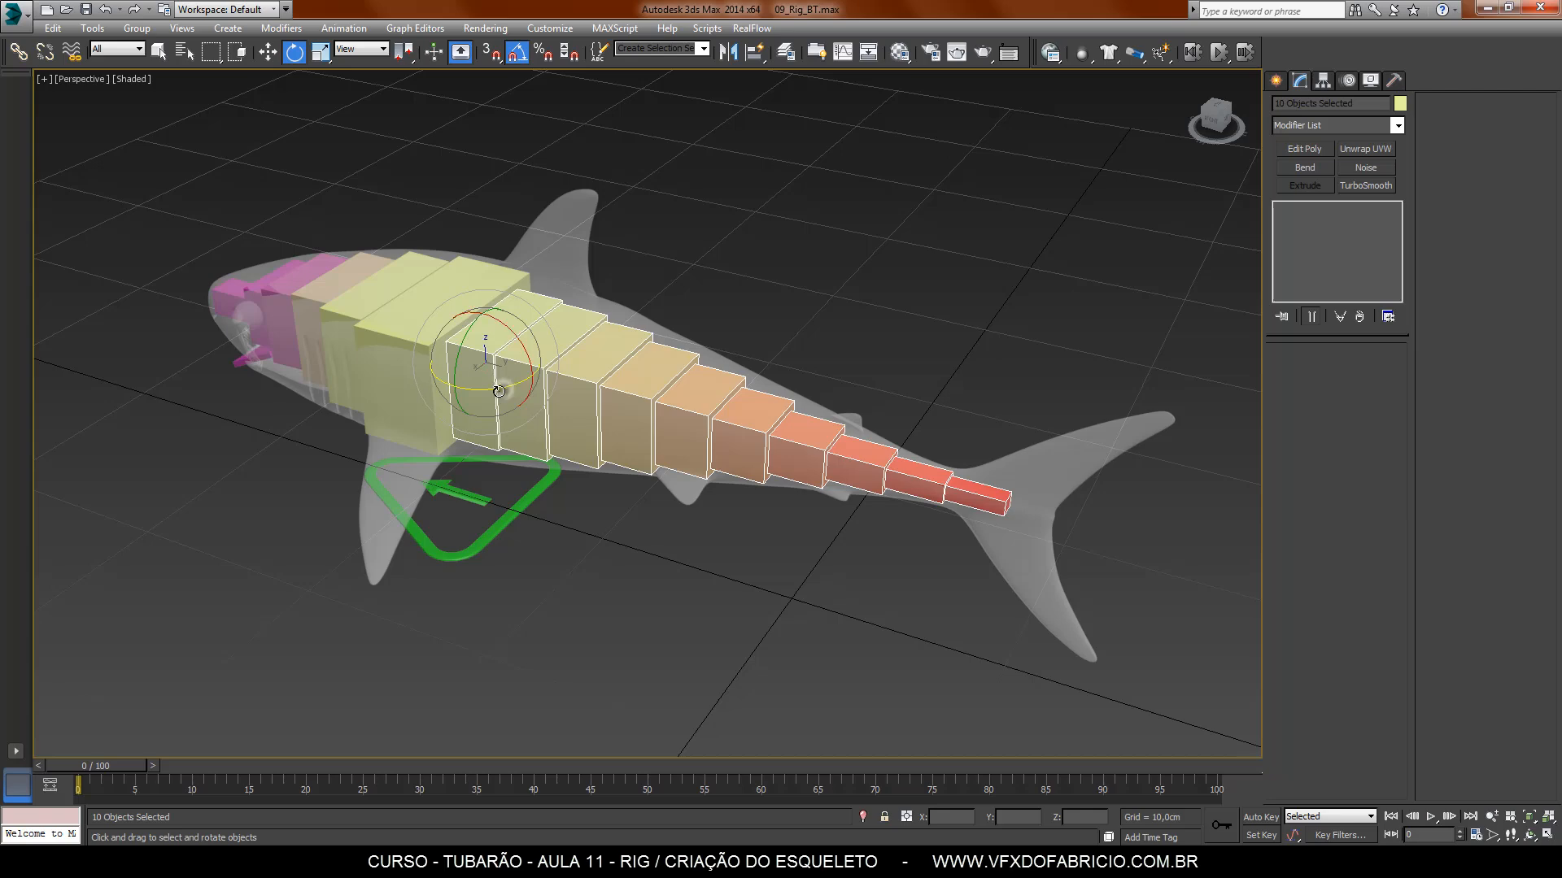
Step: Try bending the whole tail chain by rotating all its bones together, and undo the rotations
left_click_drag(499, 391, 610, 405)
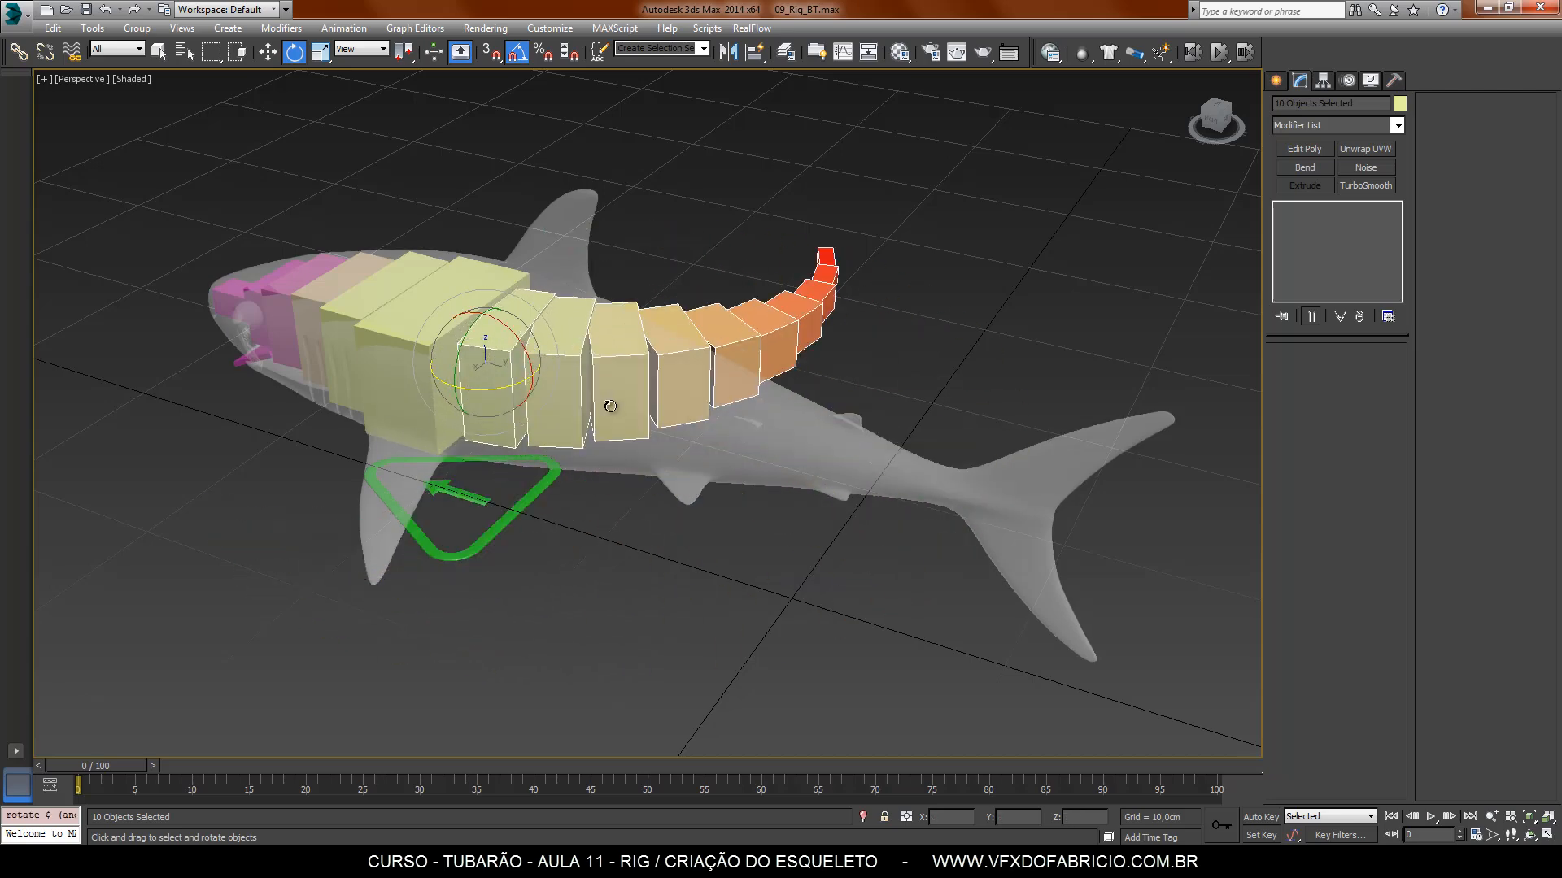
key("ctrl+z")
mouse_move(526, 350)
left_mouse_down()
mouse_move(587, 397)
mouse_move(498, 267)
mouse_move(522, 355)
mouse_move(508, 398)
mouse_move(505, 374)
mouse_move(516, 455)
mouse_move(508, 350)
left_mouse_up()
key("ctrl+z")
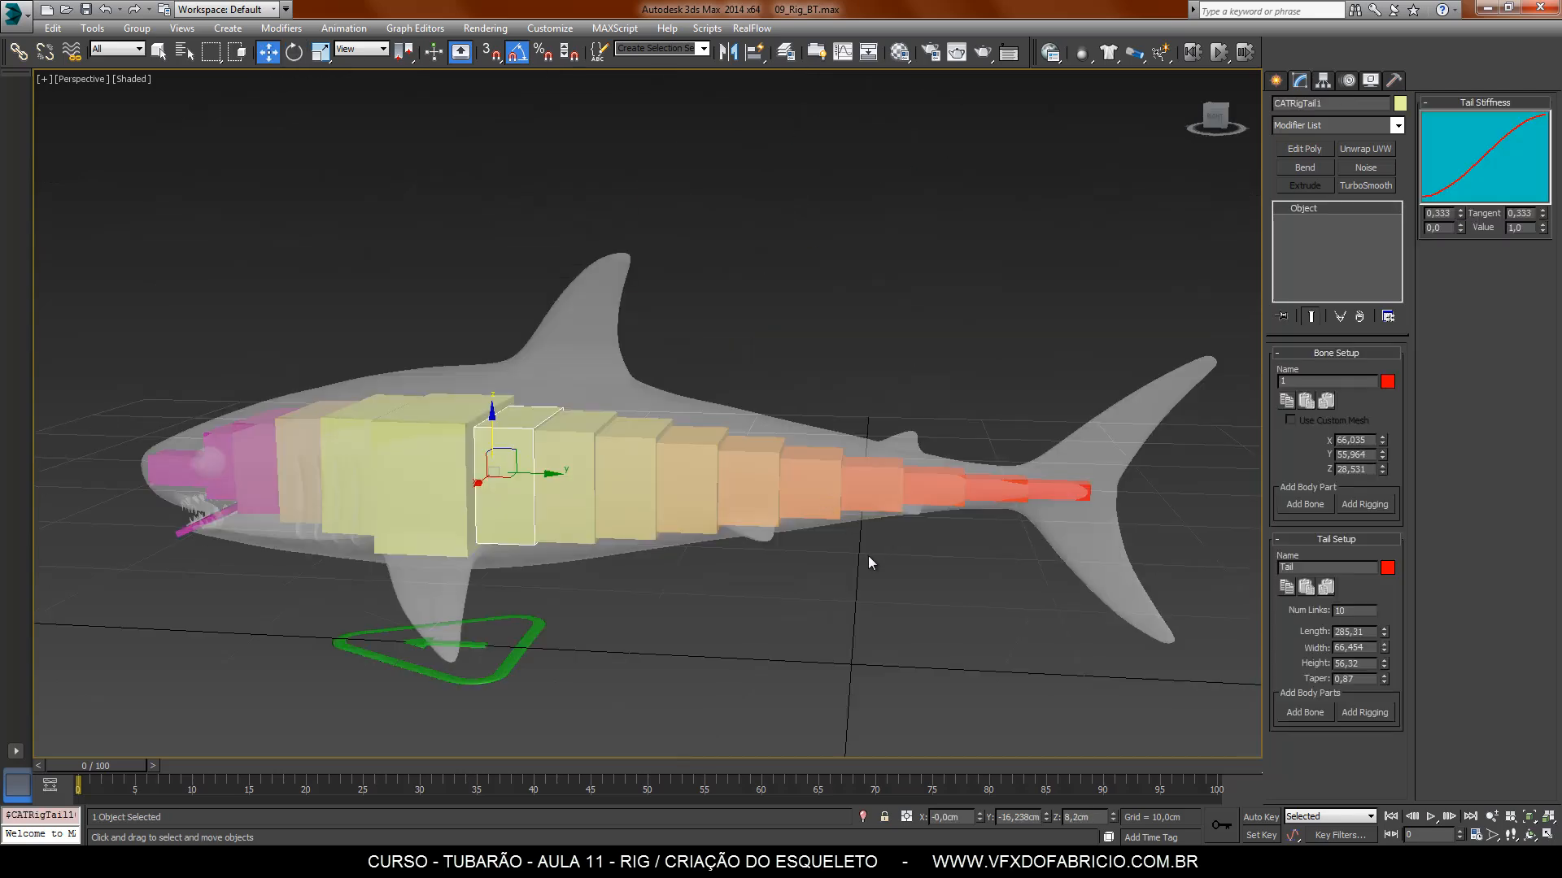
Step: Set the tail's length to about 282.457 so the last bone ends inside the tail fin
middle_click_drag(588, 560, 628, 568, "alt")
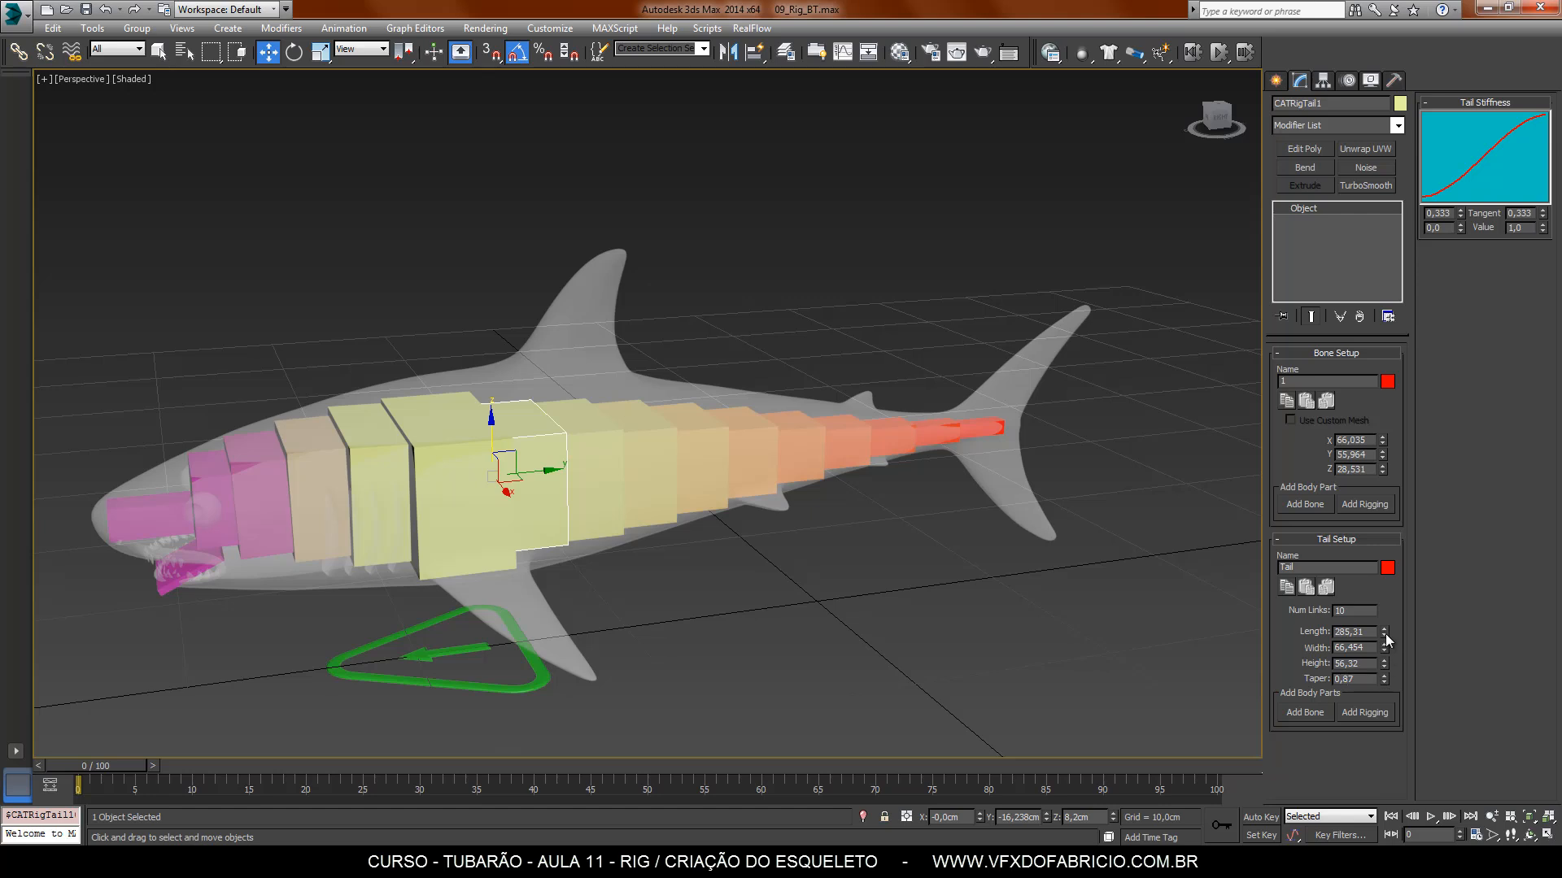
left_click_drag(1385, 633, 1383, 632)
Step: Try rotating the complete tail chain upward and sideways to test its bending, cancelling each rotation
double_click(549, 443)
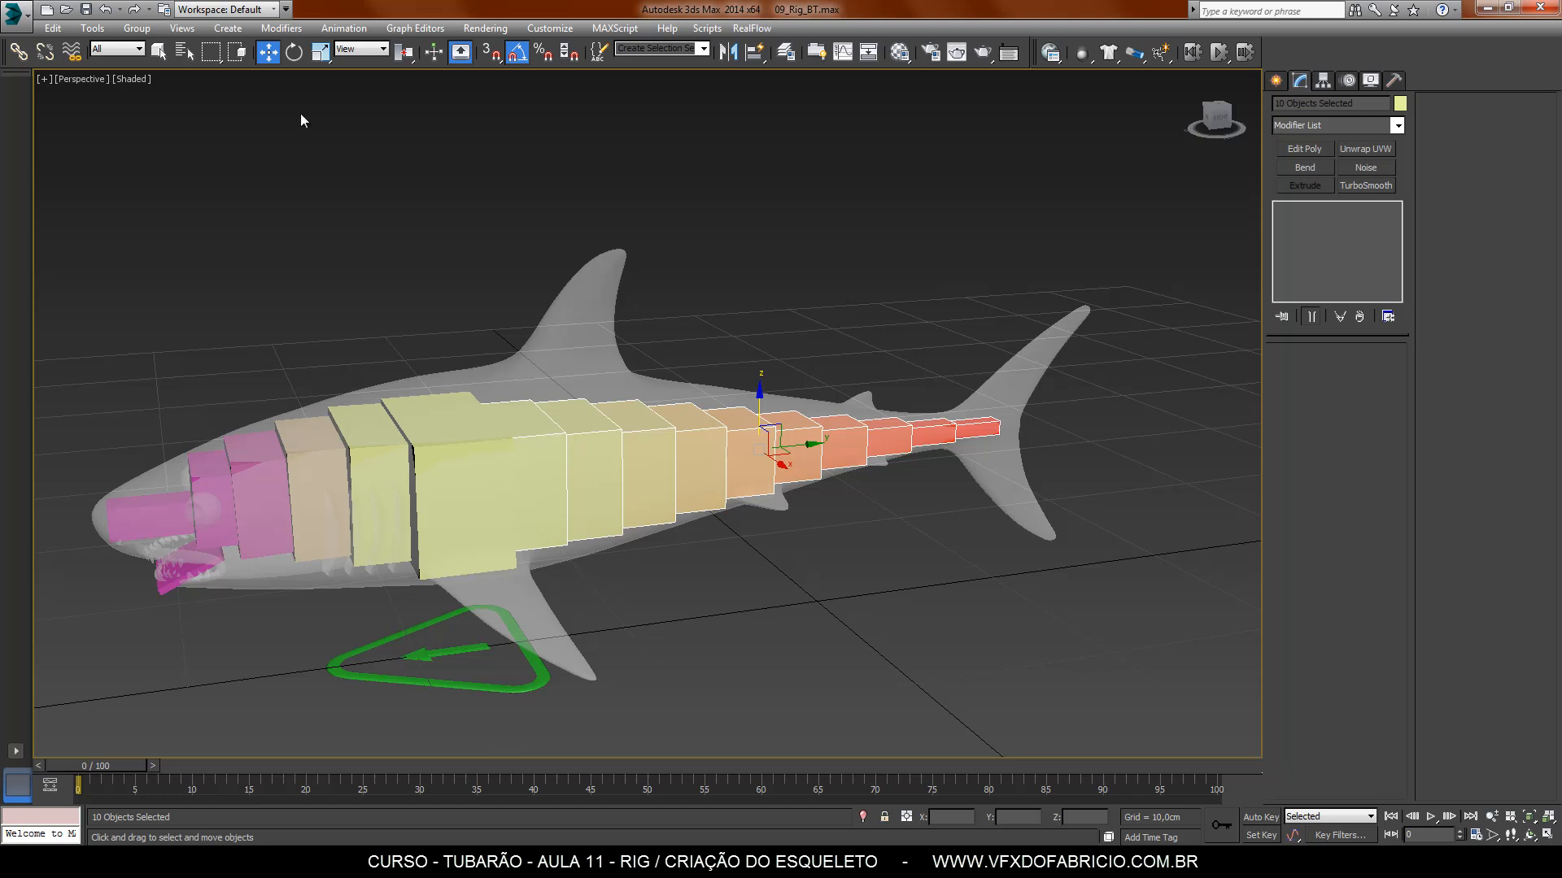
left_click(294, 51)
left_click_drag(530, 440, 585, 294)
right_click(584, 295)
middle_click_drag(498, 489, 551, 505, "alt")
left_click_drag(538, 507, 503, 507)
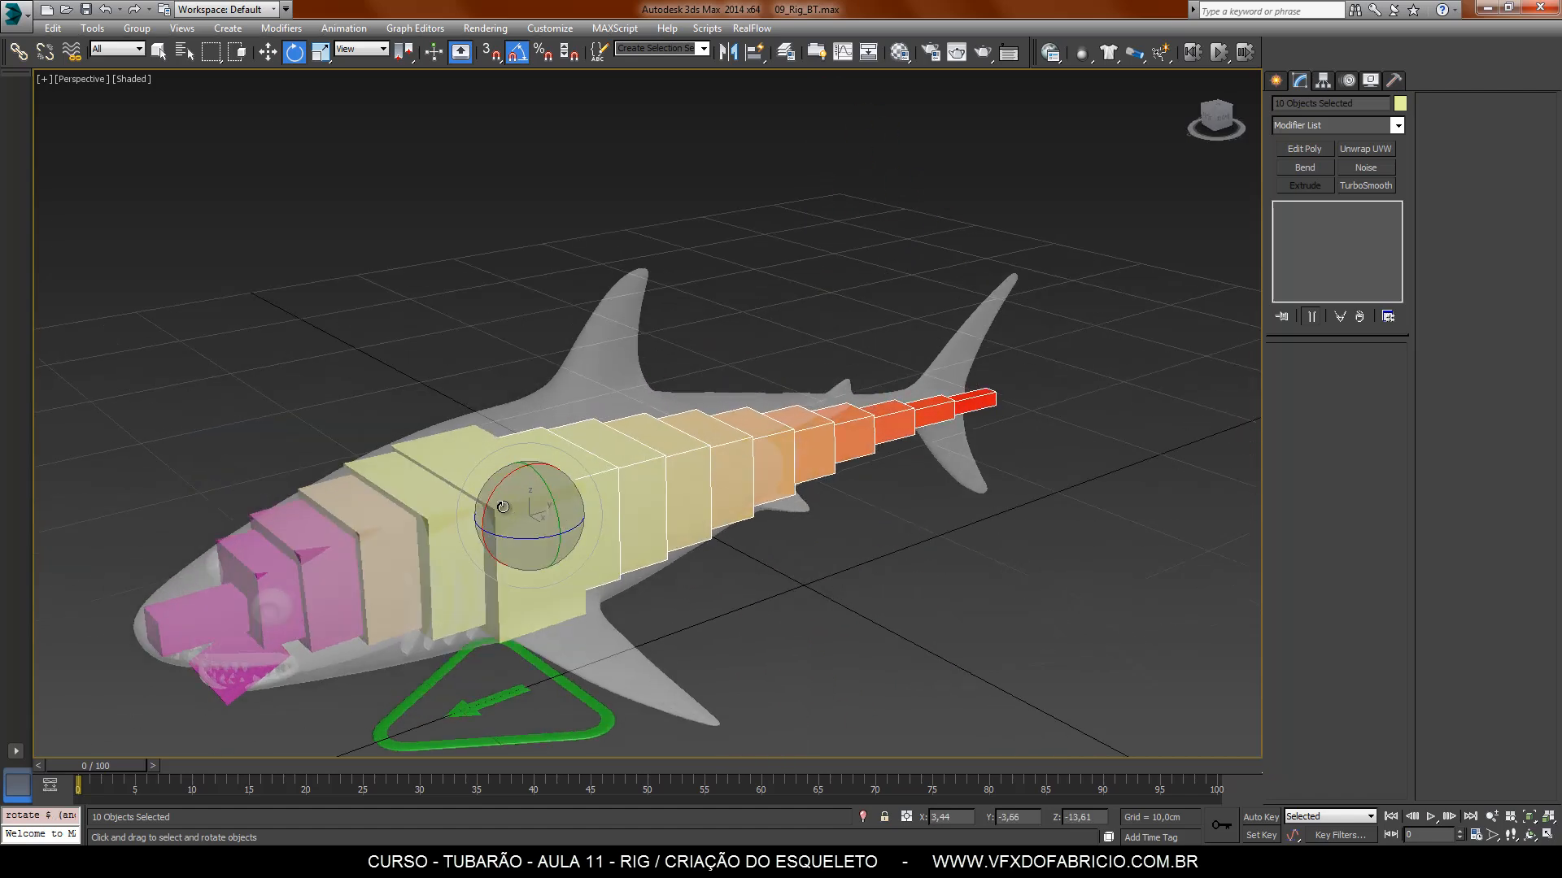
right_click(503, 506)
middle_click_drag(503, 507, 439, 553, "alt")
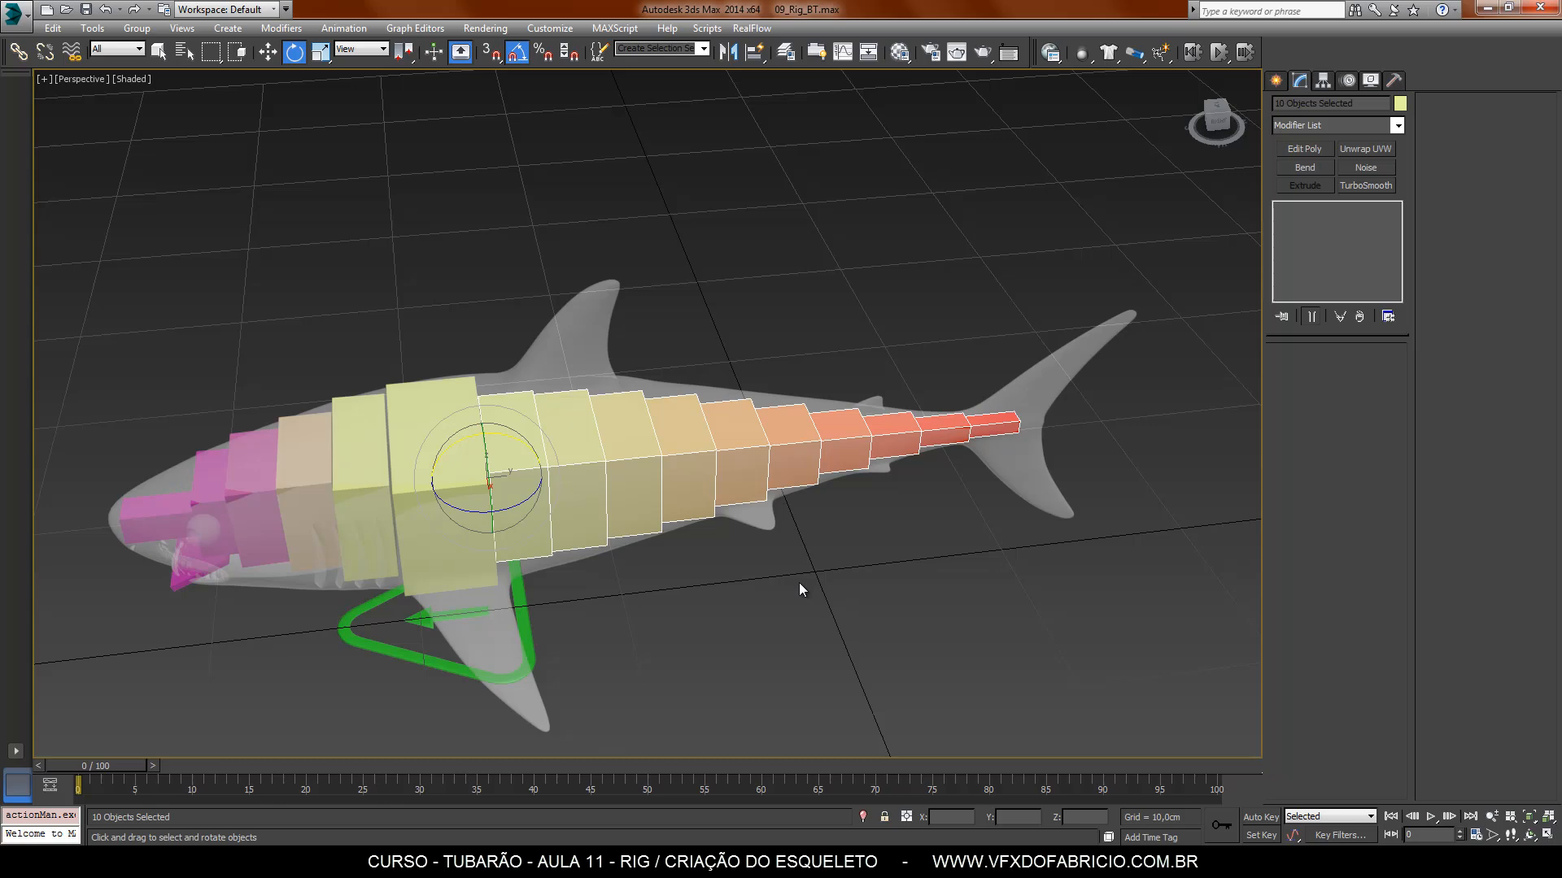
Step: Add an extra bone to the end of the last tail bone and select the new bone
left_click(1032, 451)
left_click(1002, 426)
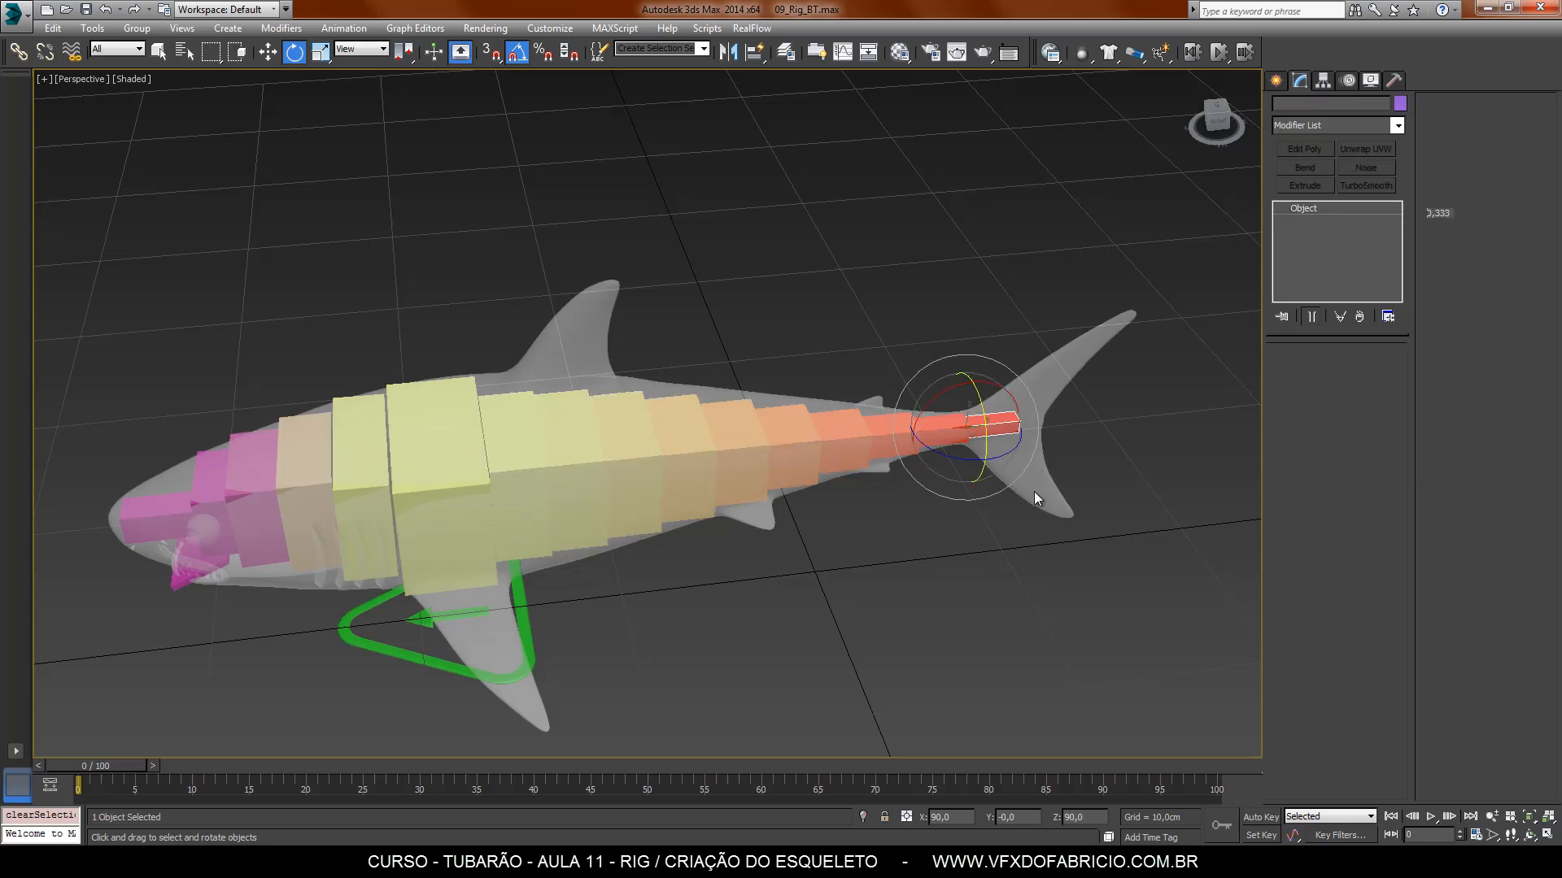
scroll(1033, 491, "up", 3)
middle_click_drag(843, 547, 793, 432, "alt")
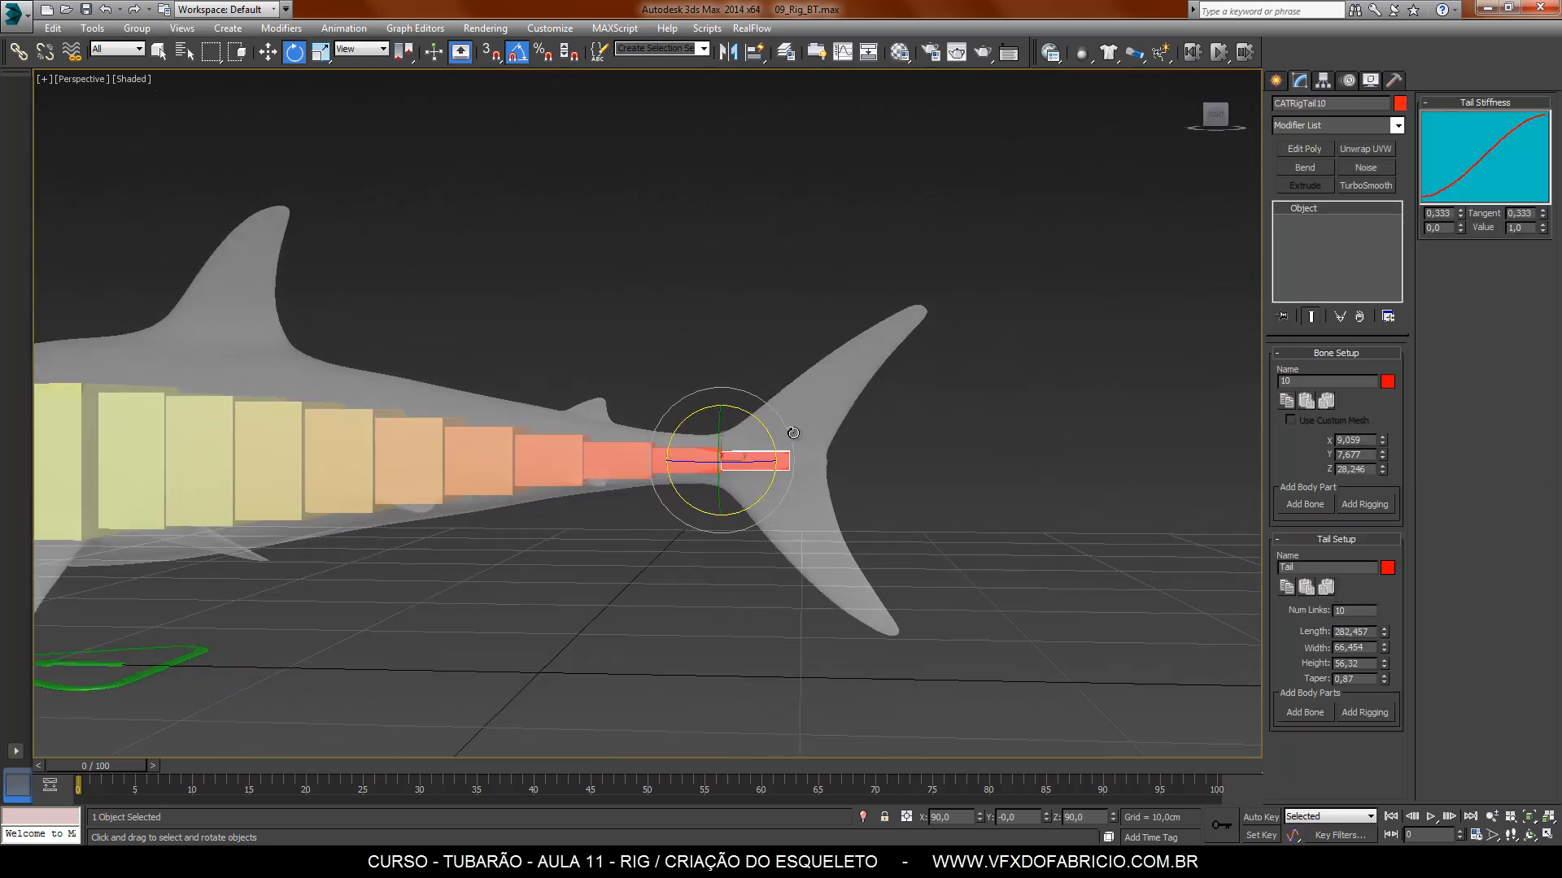
scroll(793, 433, "up", 4)
scroll(802, 448, "down", 2)
middle_click_drag(820, 497, 859, 576, "alt")
middle_click_drag(964, 607, 862, 580)
middle_click_drag(956, 547, 919, 517)
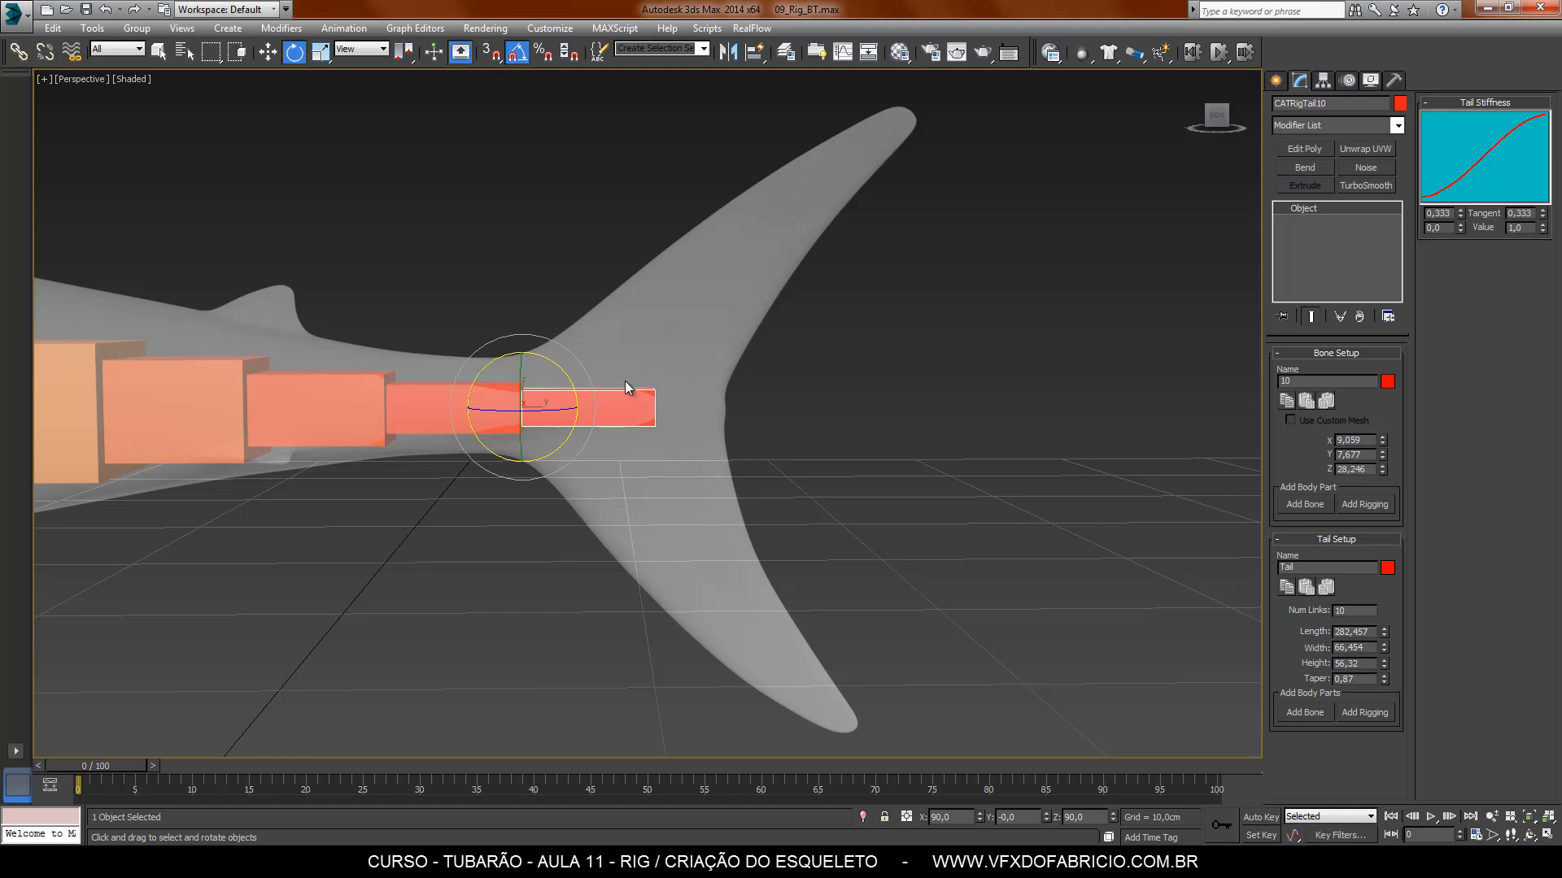
left_click(1307, 713)
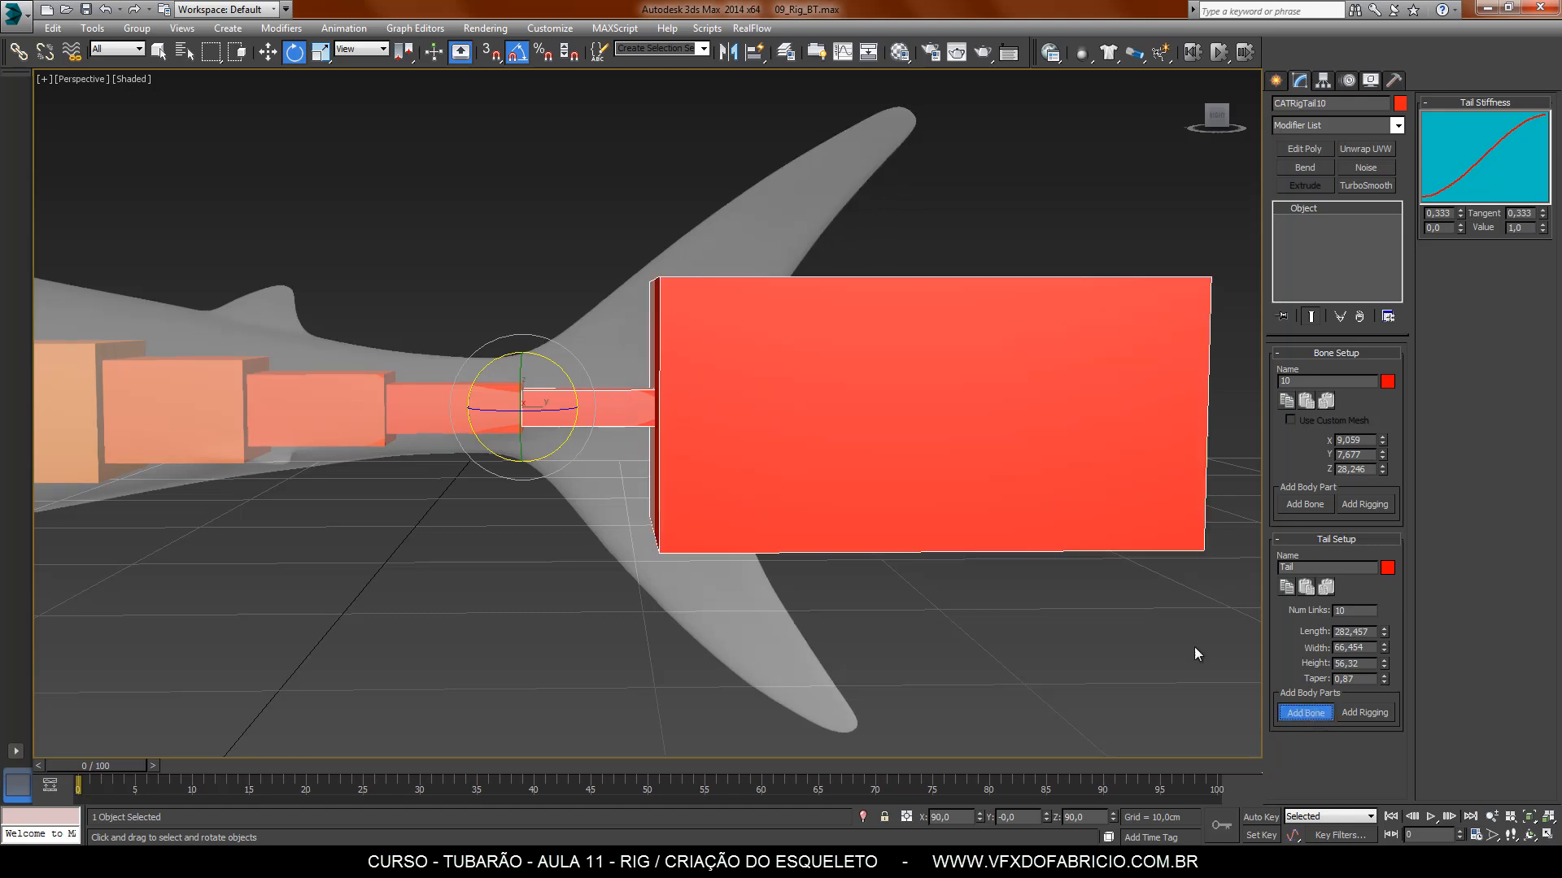
left_click(688, 407)
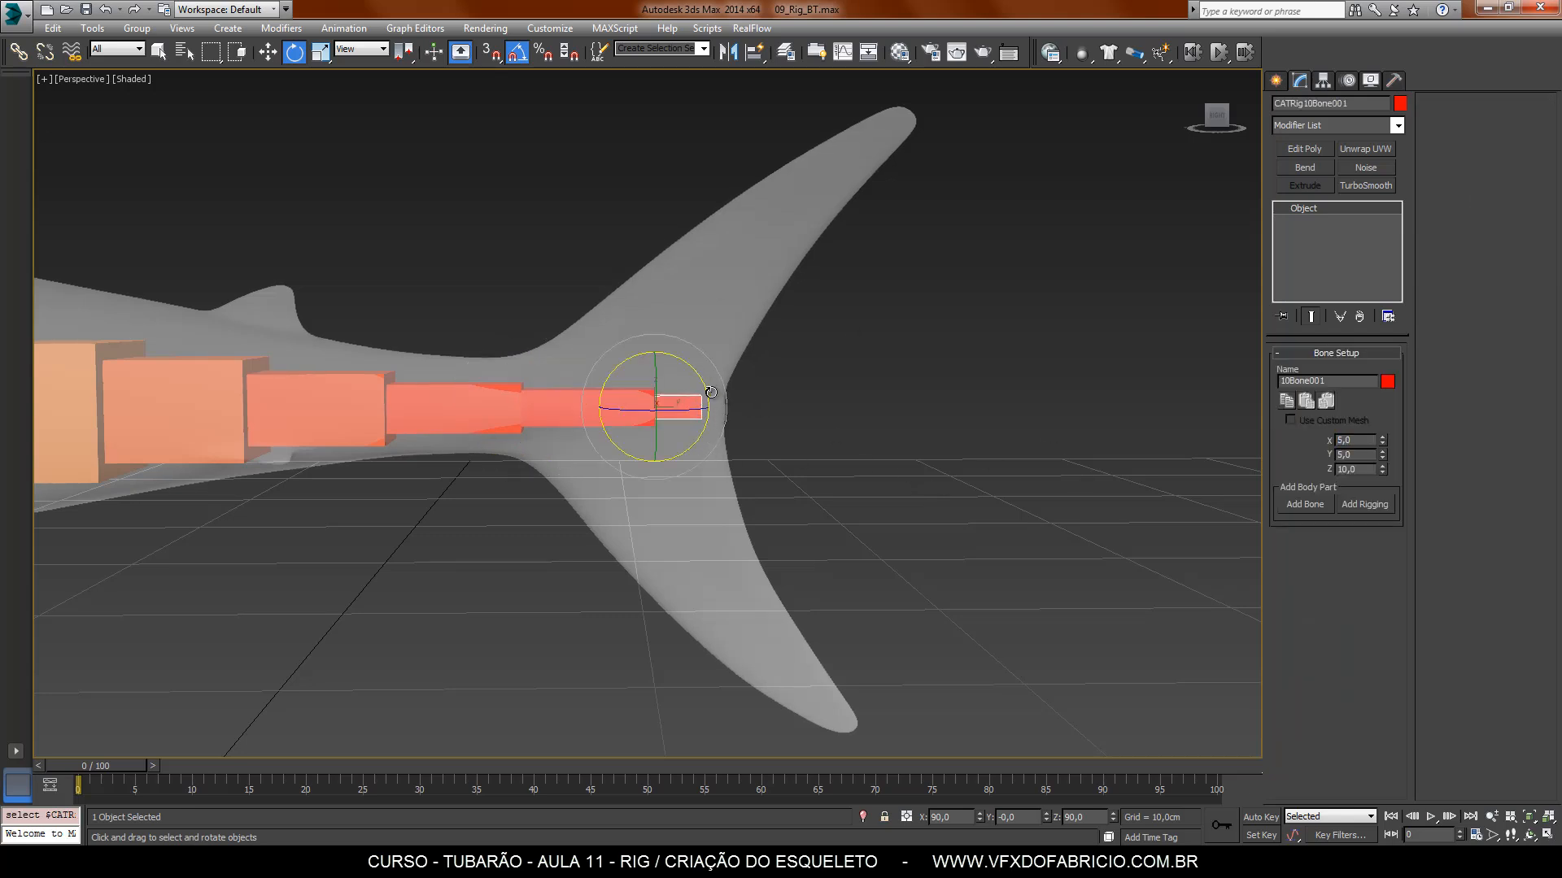
Step: Rotate the new bone to Y -55° and move it into the base of the tail fin's upper lobe
left_click_drag(711, 392, 687, 334)
left_click(268, 51)
left_click(296, 54)
Step: Size the upper lobe's first bone to X 5.2, Y 23.4 and Z 16.1, and rotate it to Y -50°
middle_click_drag(936, 431, 760, 475, "alt")
left_click_drag(1382, 439, 1381, 149)
middle_click_drag(546, 480, 744, 466, "alt")
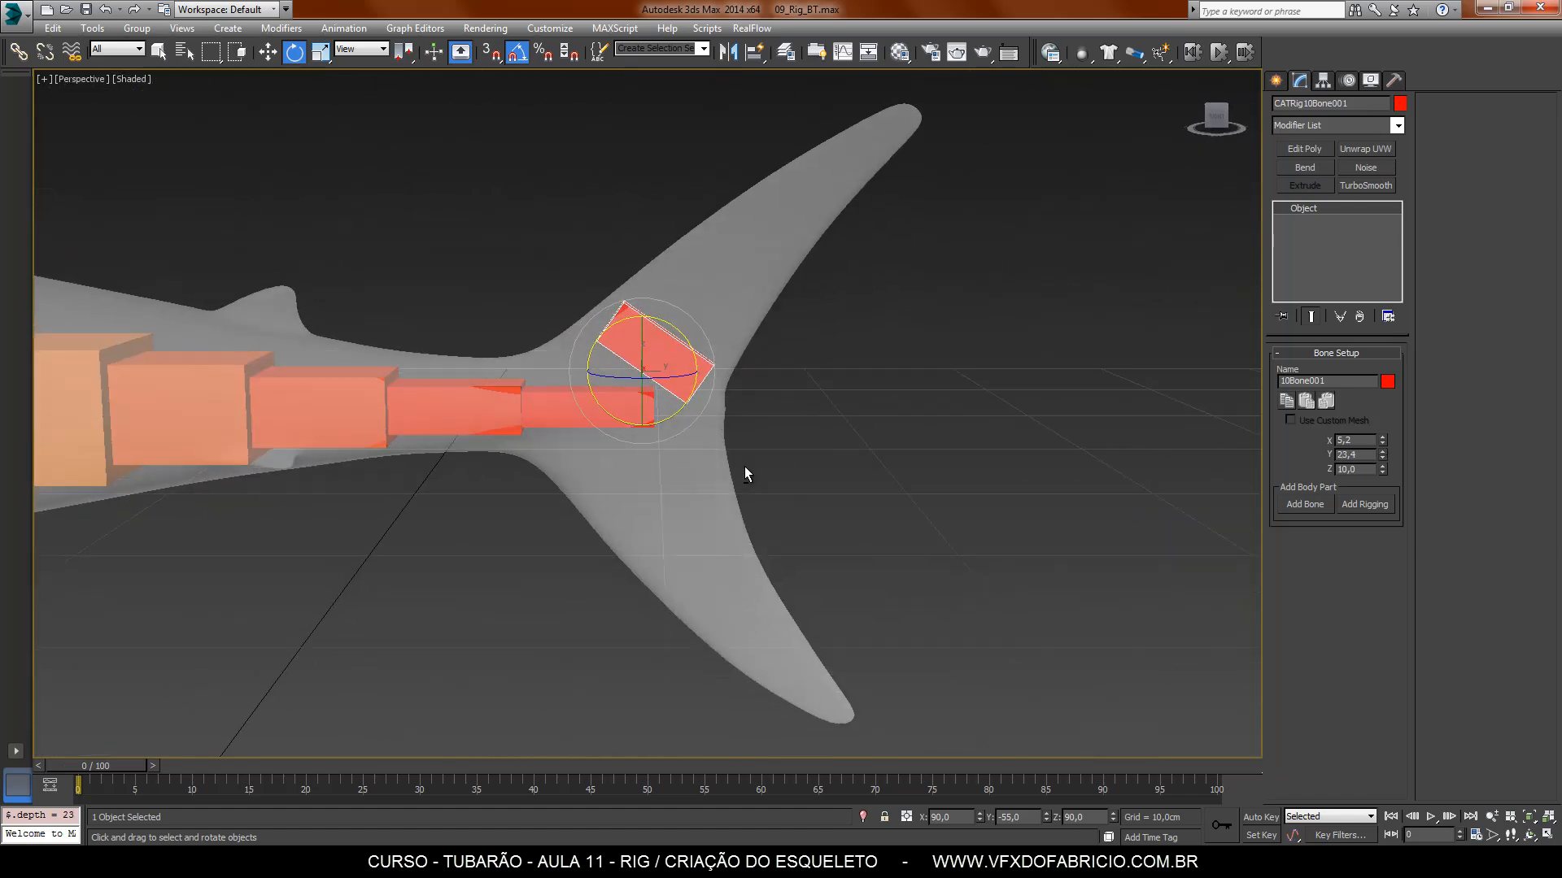
mouse_move(1382, 470)
left_mouse_down()
mouse_move(1383, 428)
mouse_move(1383, 468)
left_mouse_up()
left_click_drag(601, 323, 682, 333)
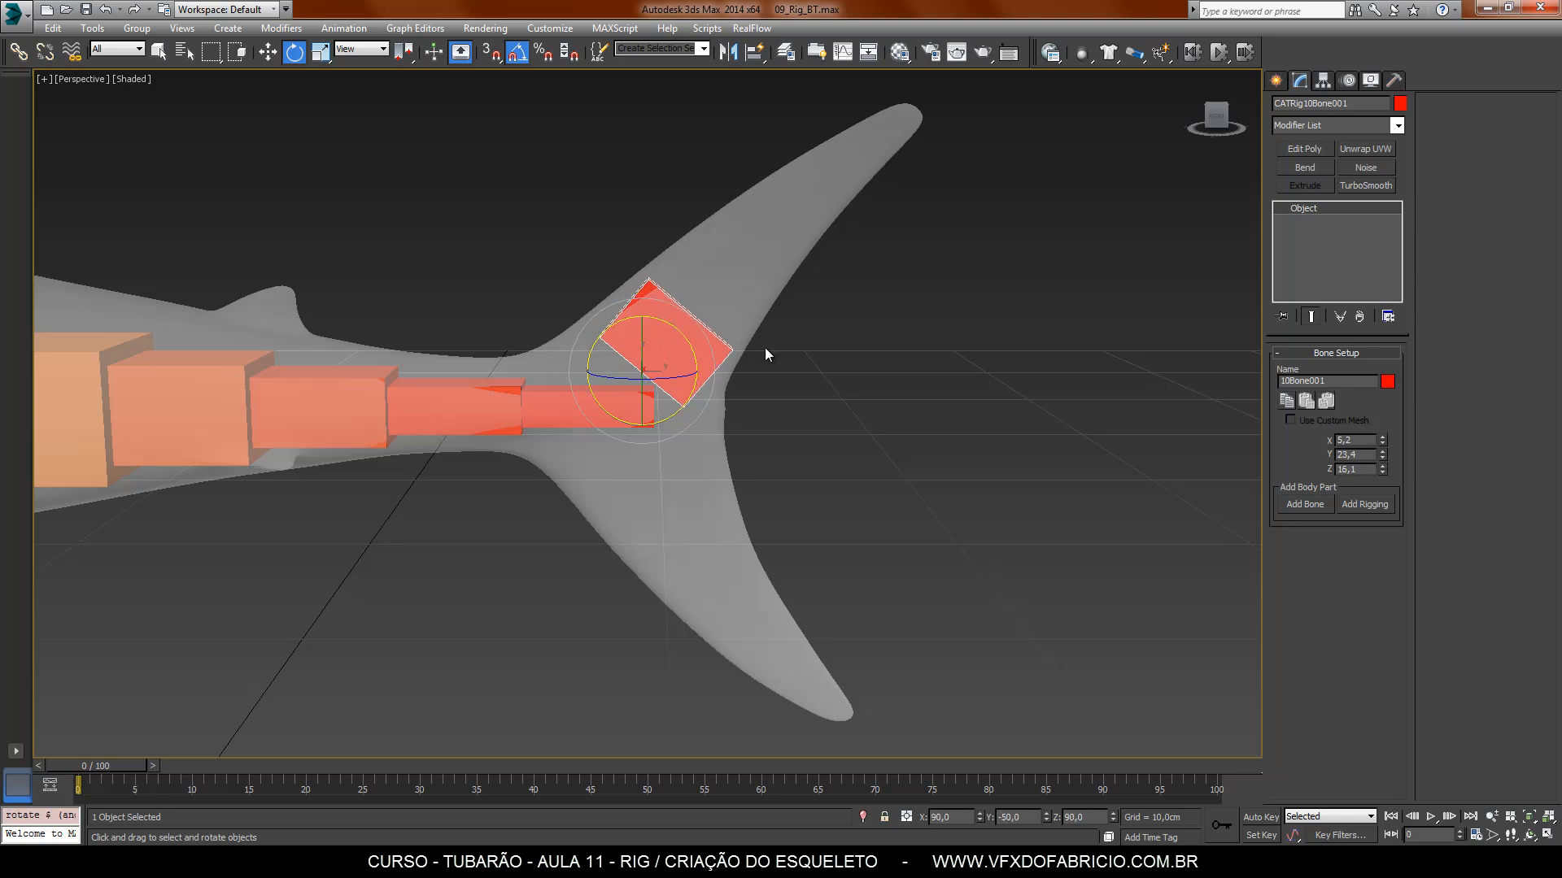
middle_click_drag(788, 477, 799, 456, "alt")
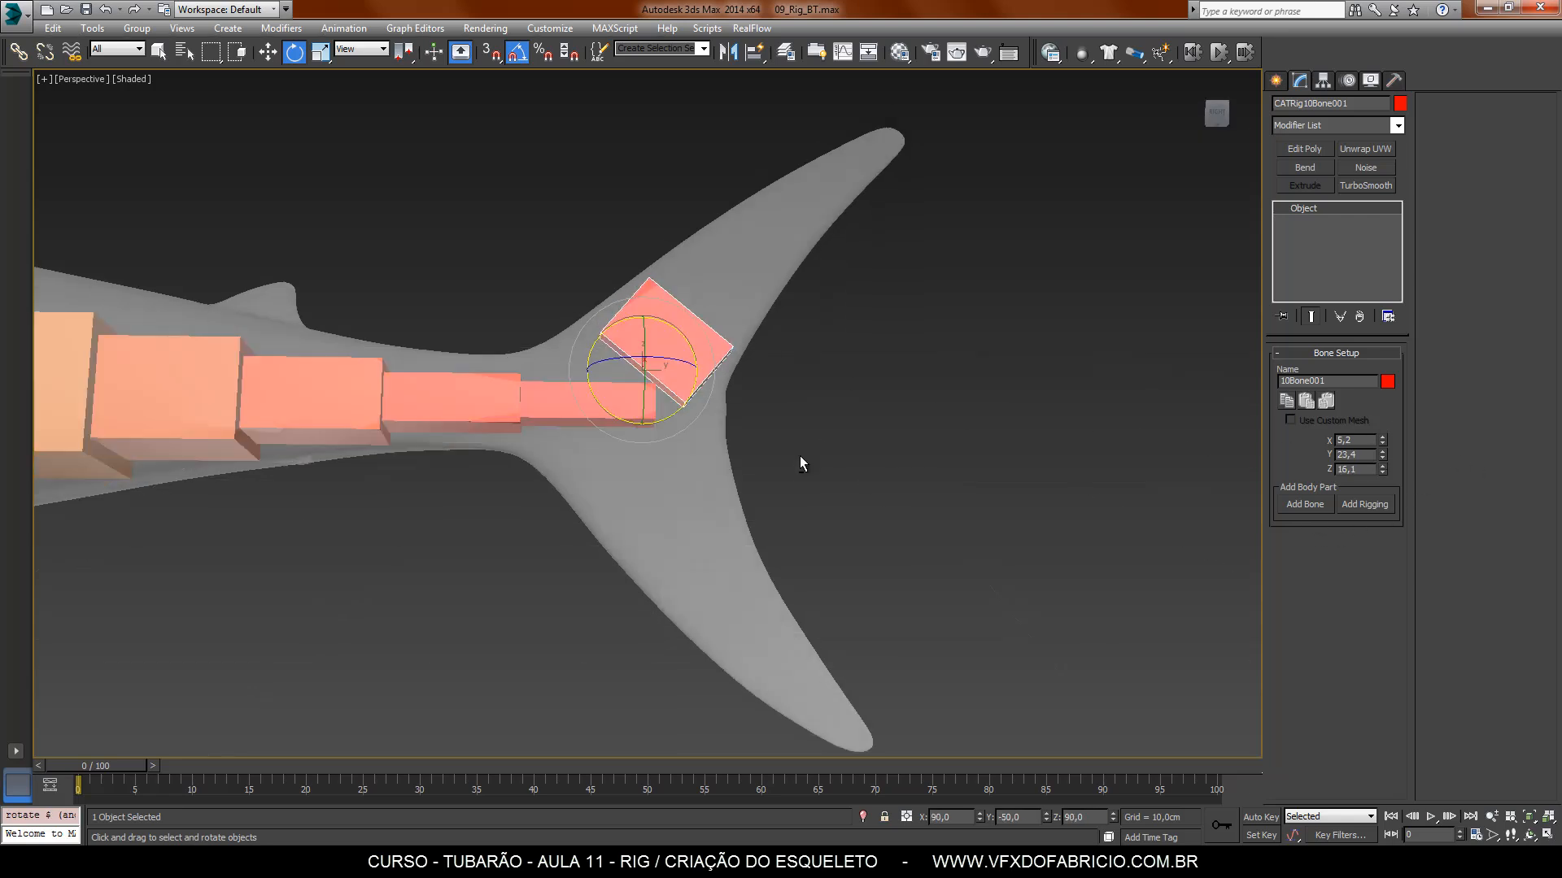
Step: Add a second bone to the end of the upper lobe's first bone and rotate it to Y -135° along the fin
left_click(1306, 506)
middle_click_drag(845, 353, 841, 408)
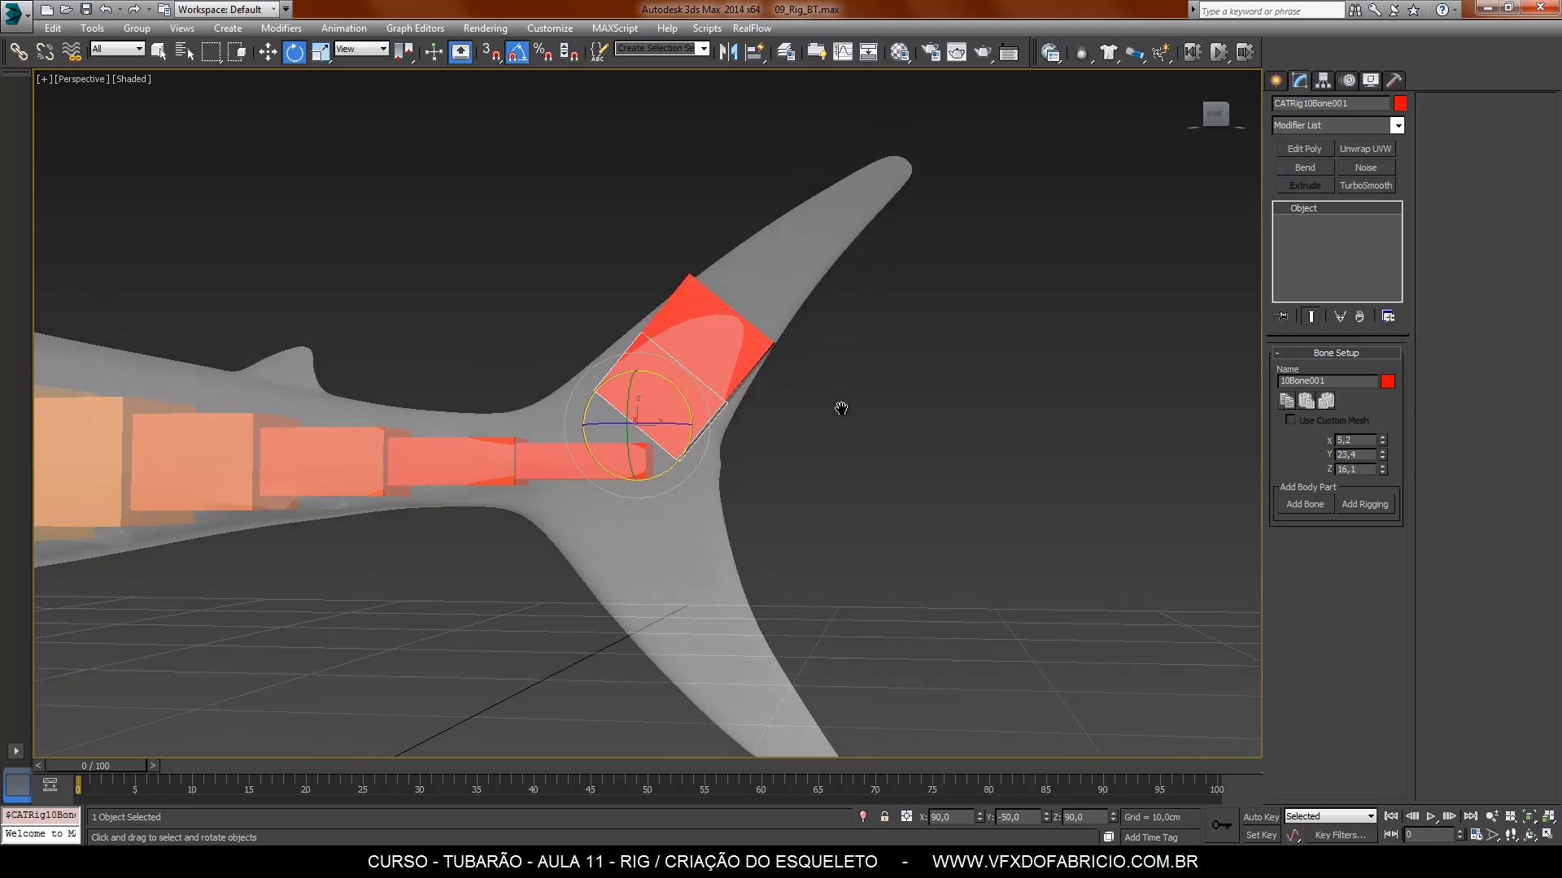
left_click(728, 338)
left_click_drag(728, 336, 736, 324)
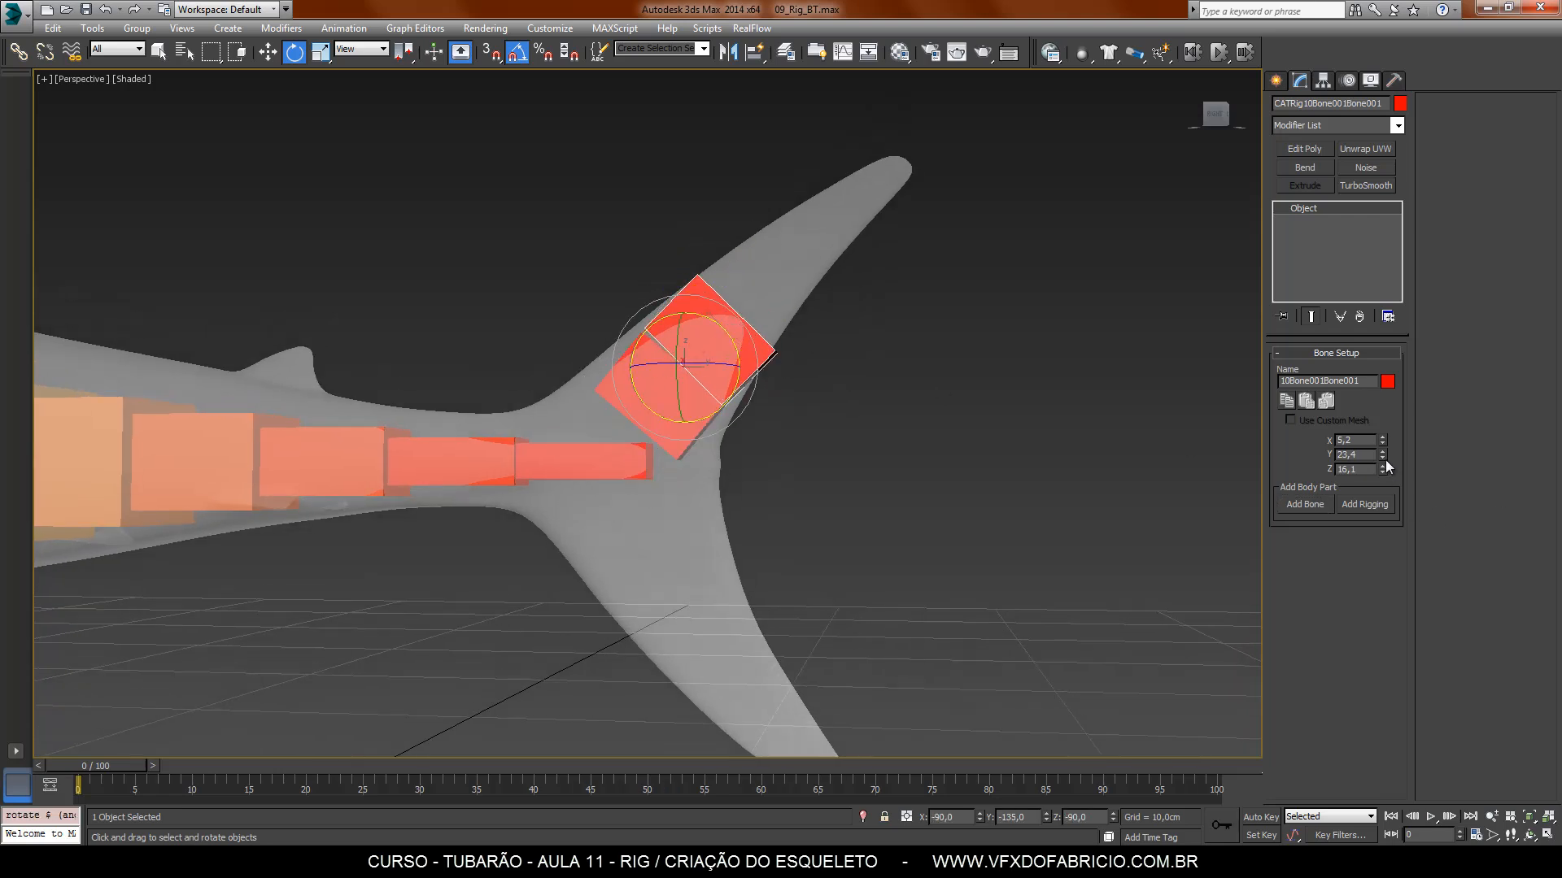
Step: Size the upper lobe's second bone to about X 4.212, Y 17.082 and Z 18.998 to fit the fin
left_click_drag(1383, 456, 1386, 473)
middle_click_drag(1021, 424, 929, 423, "alt")
left_click_drag(1382, 440, 1388, 453)
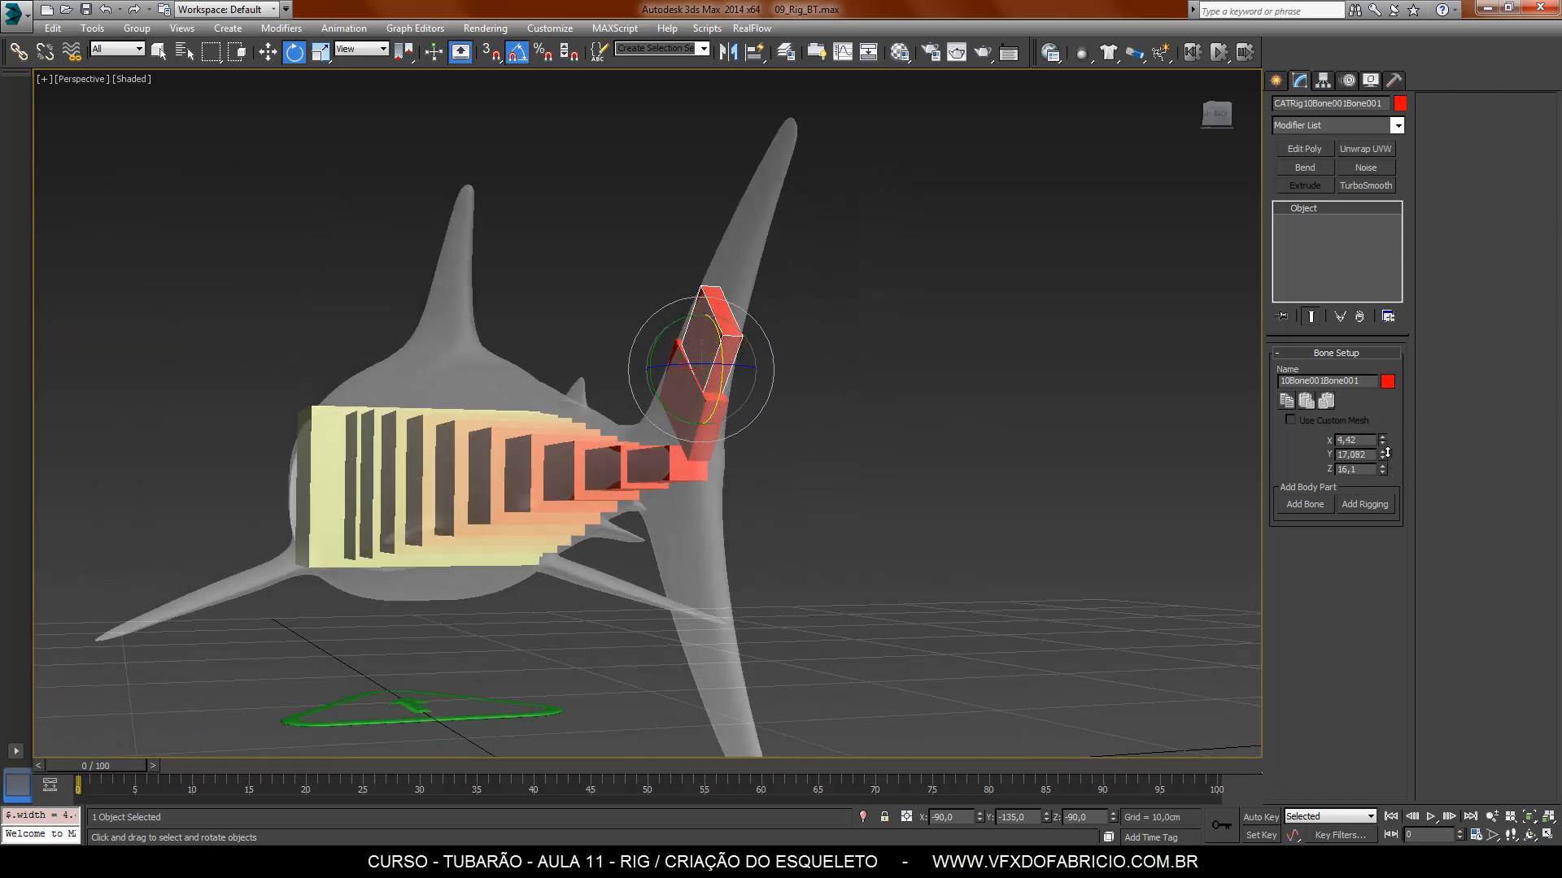
middle_click_drag(931, 451, 1042, 456, "alt")
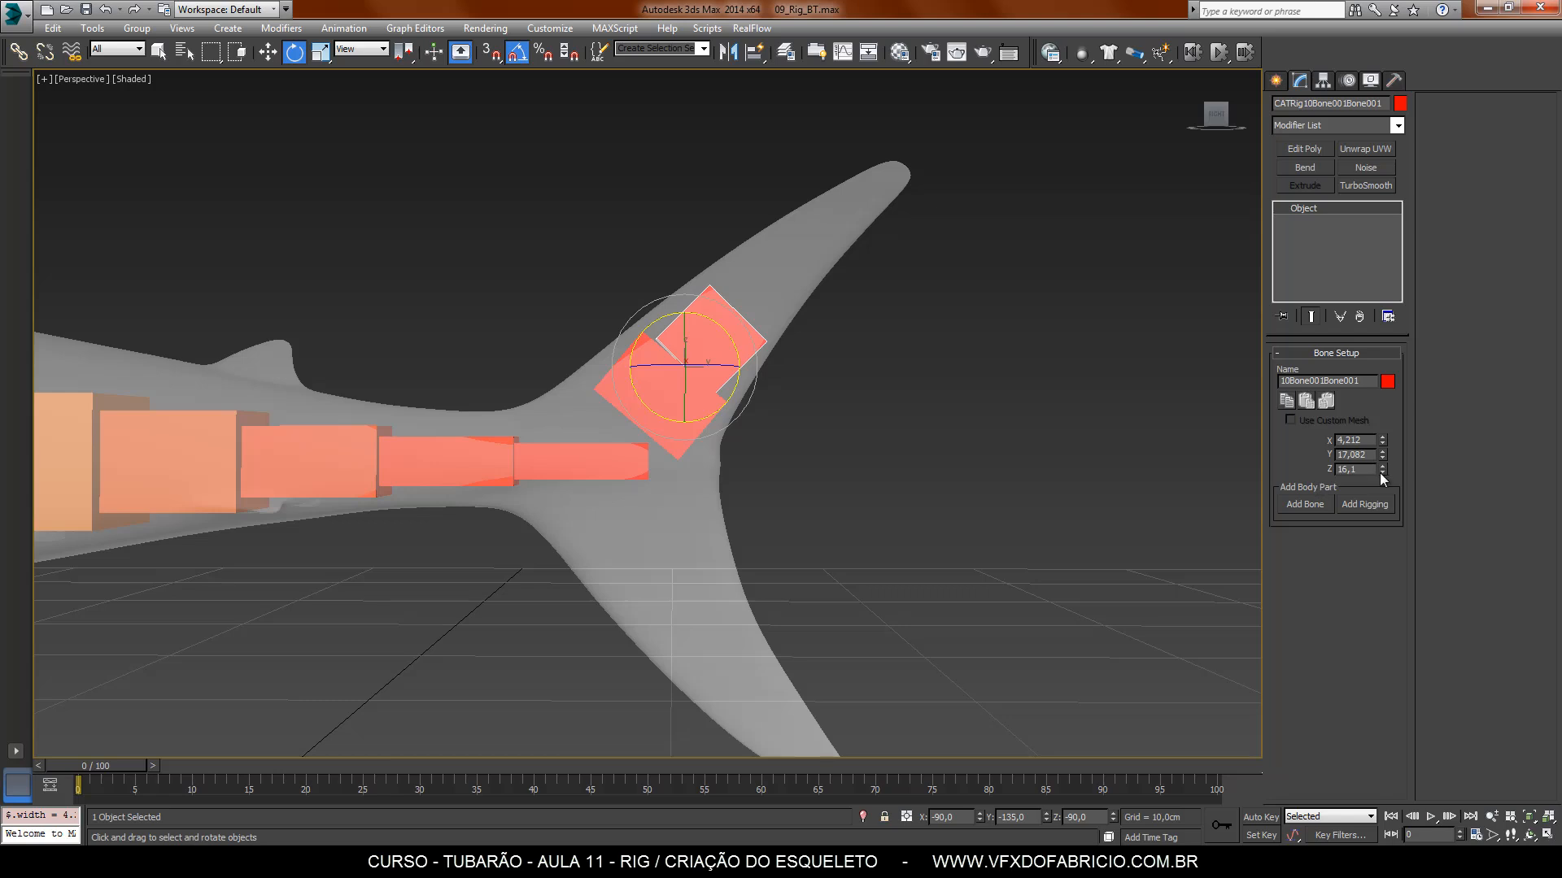
left_click_drag(1379, 472, 1383, 464)
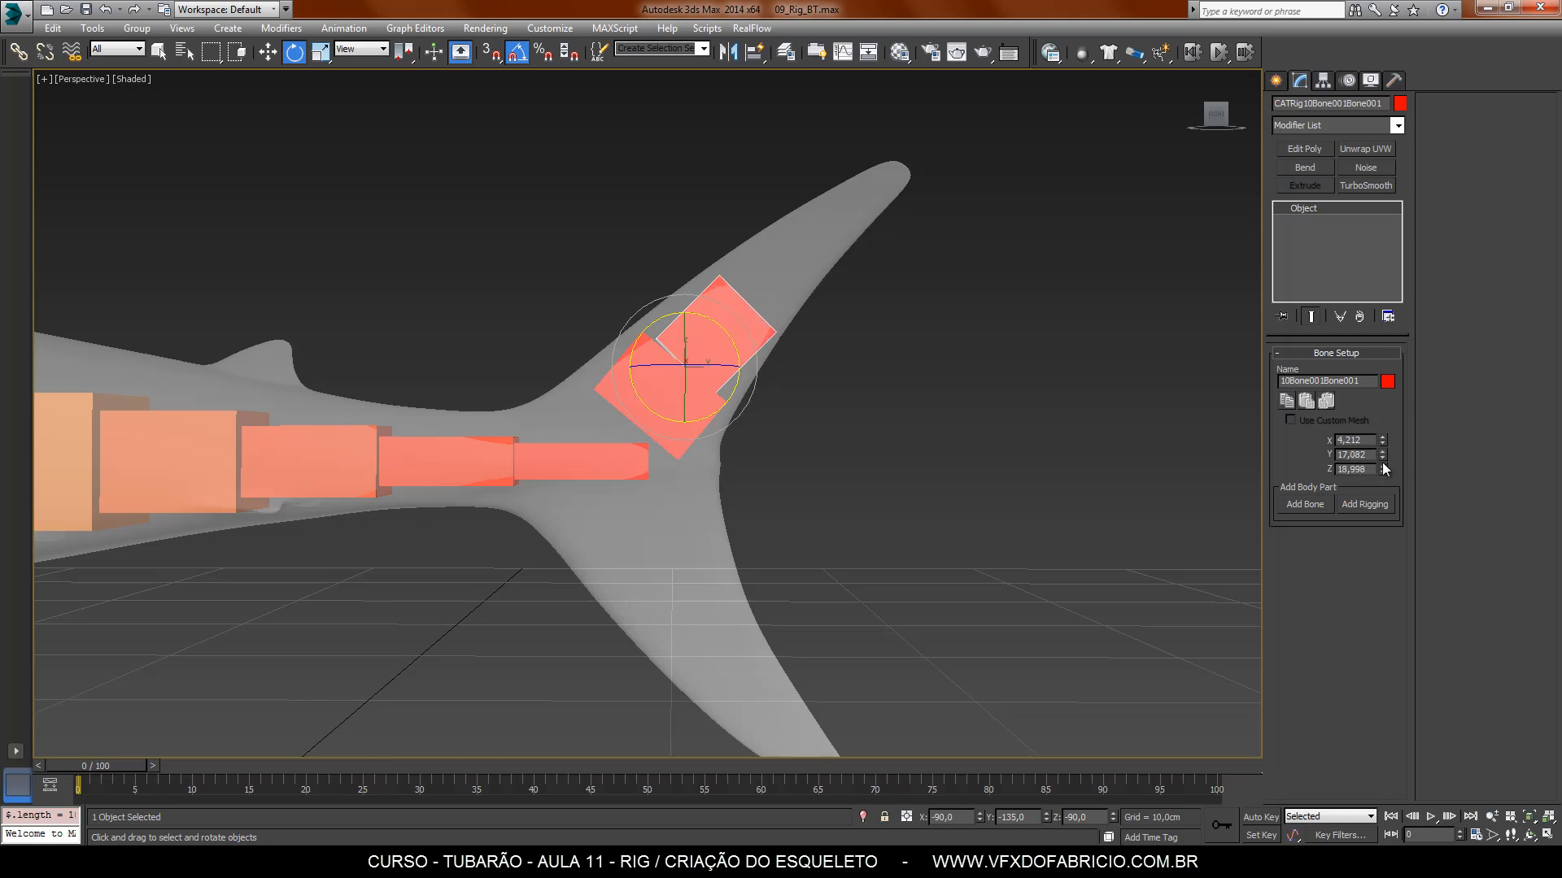
Step: Add a third bone in the upper lobe and narrow it to about X 2.738 and Y 13.836
left_click(1307, 508)
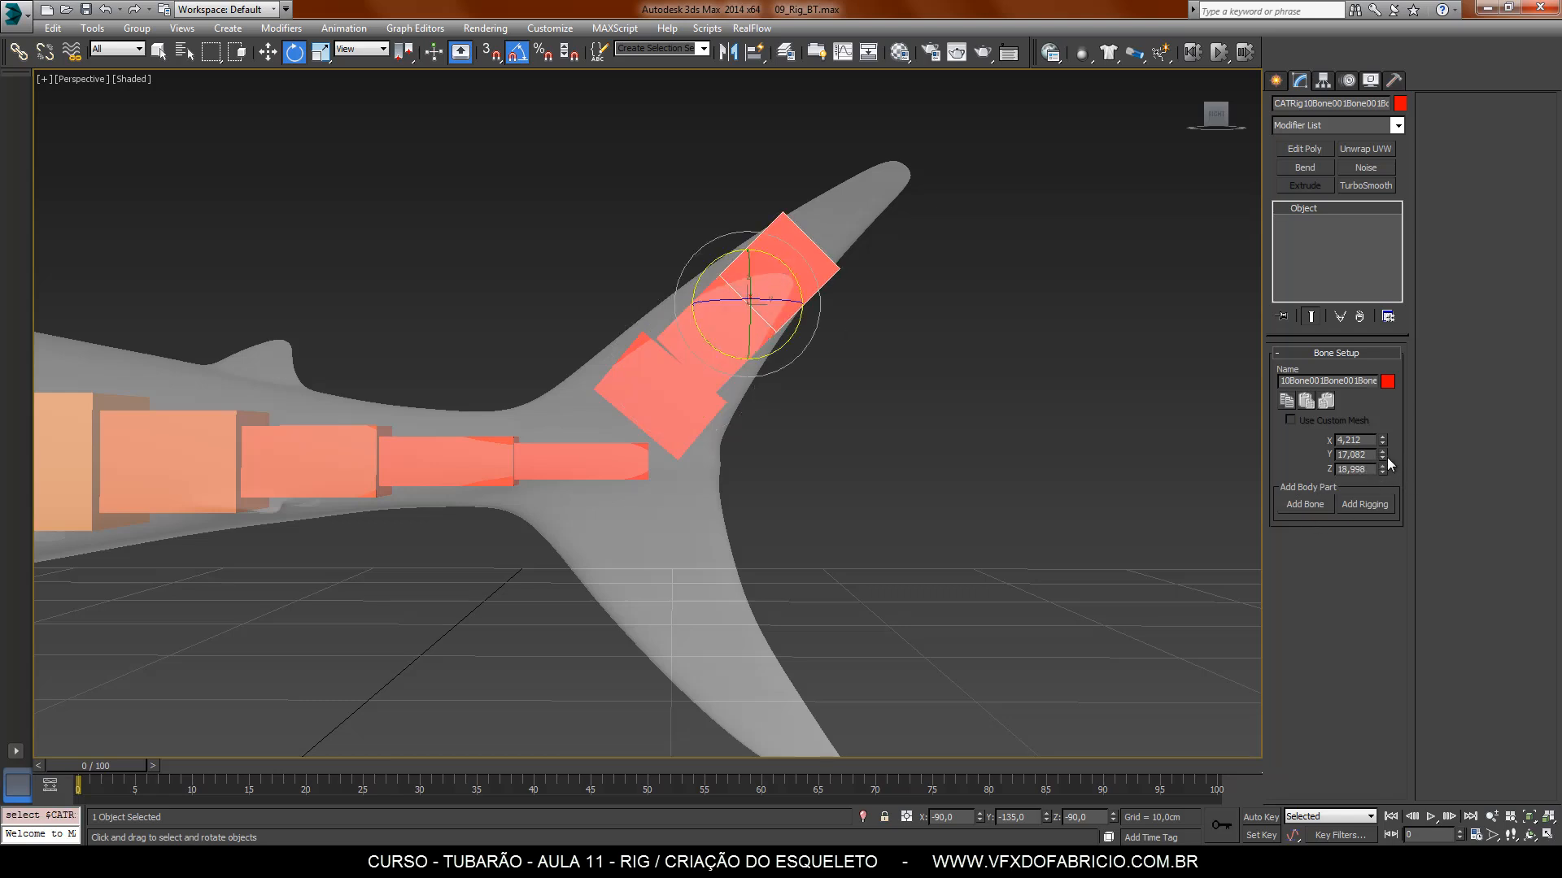
left_click_drag(1383, 457, 1384, 476)
middle_click_drag(963, 440, 866, 435, "alt")
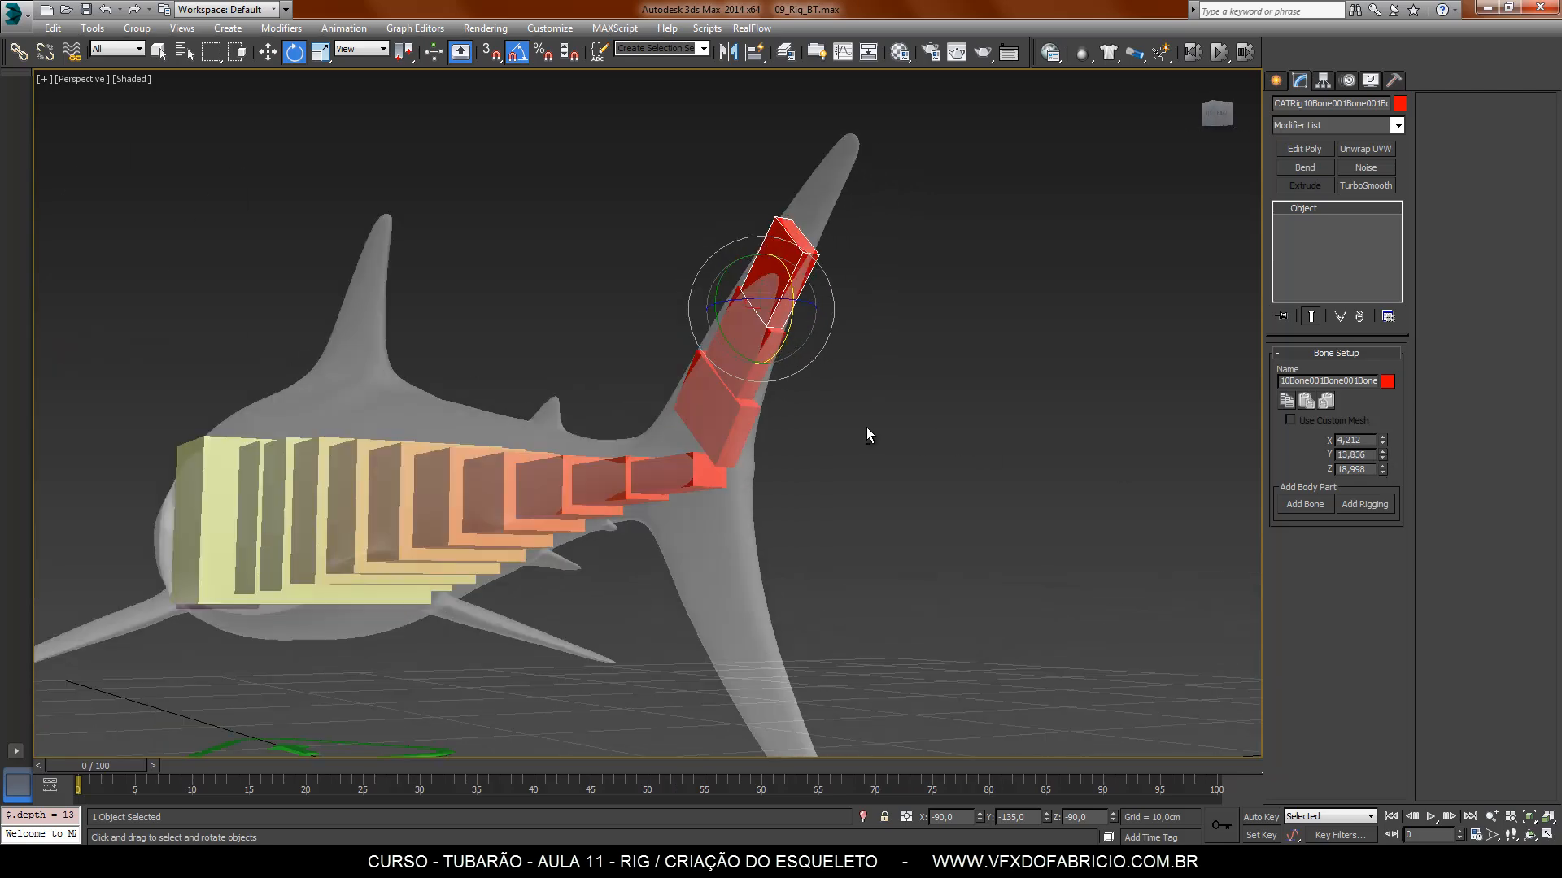
left_click_drag(1381, 441, 1387, 458)
middle_click_drag(848, 436, 1126, 493, "alt")
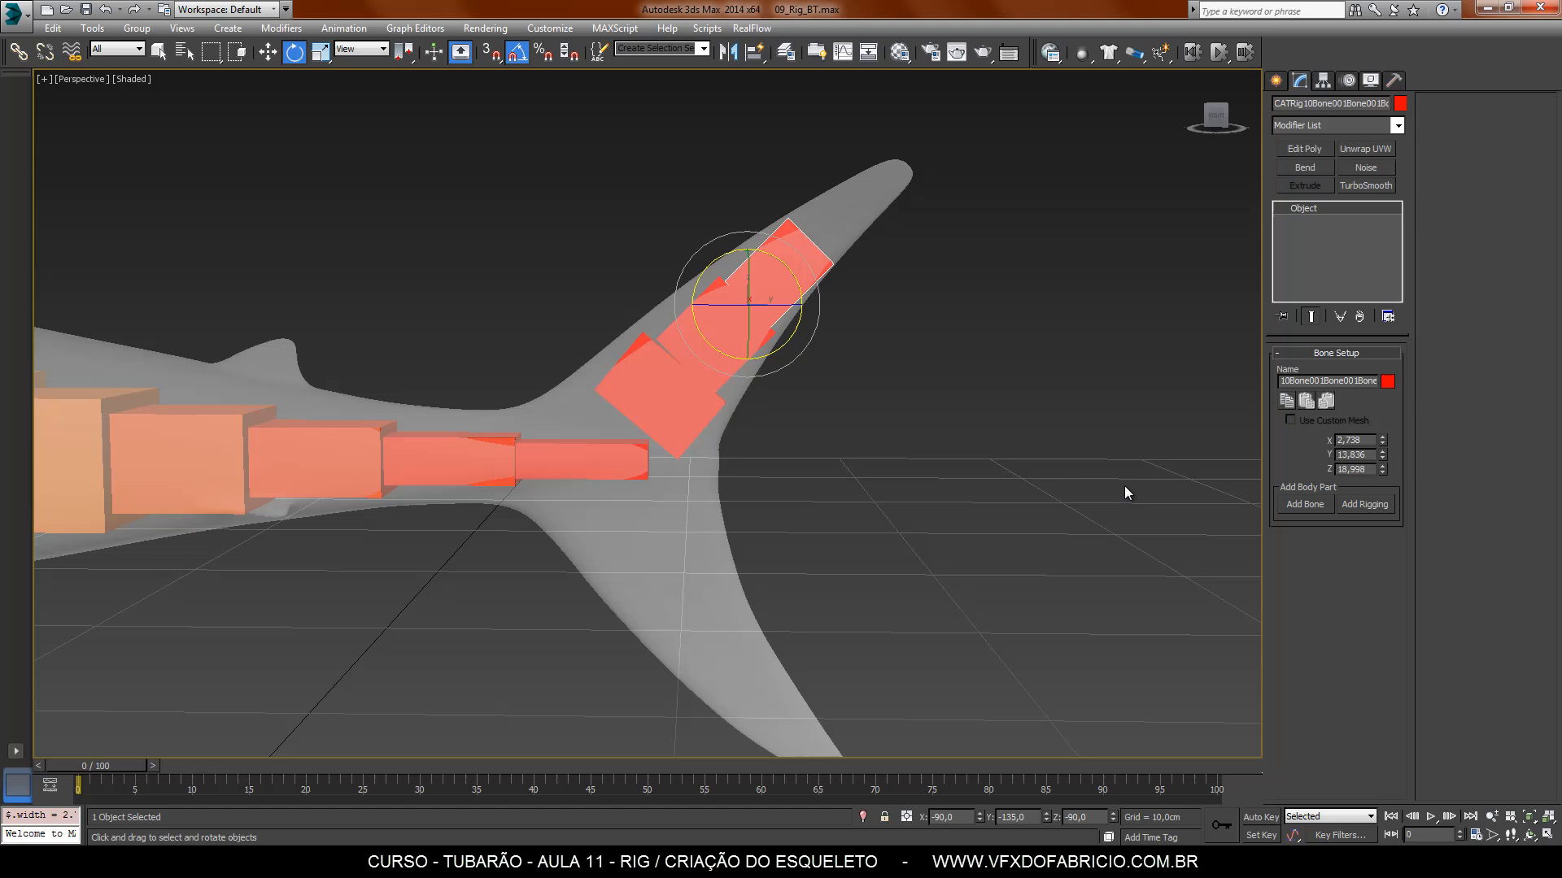
Step: Add a fourth bone at the upper lobe's tip and size it to X 1.78, Y 10.377 and Z 25.267
left_click(1311, 504)
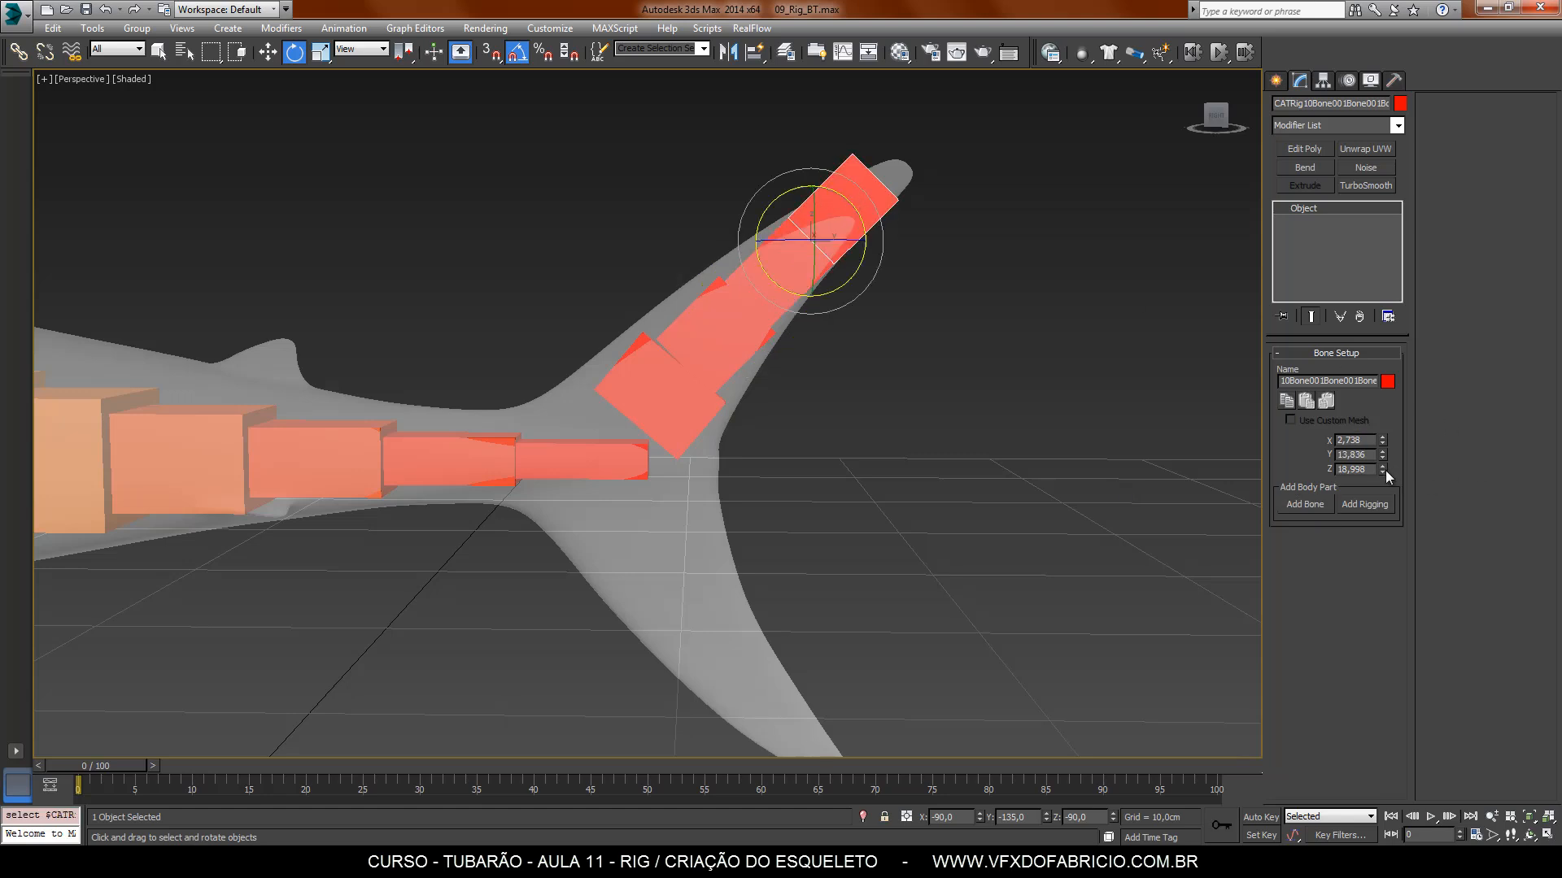
mouse_move(1386, 471)
left_mouse_down()
mouse_move(1379, 440)
mouse_move(1390, 472)
left_mouse_up()
middle_click_drag(1025, 319, 1035, 286, "alt")
middle_click_drag(938, 466, 948, 378)
Step: Add another bone to the last tail link, rotate it to Y 60° and move it down into the lower lobe's base
left_click(618, 364)
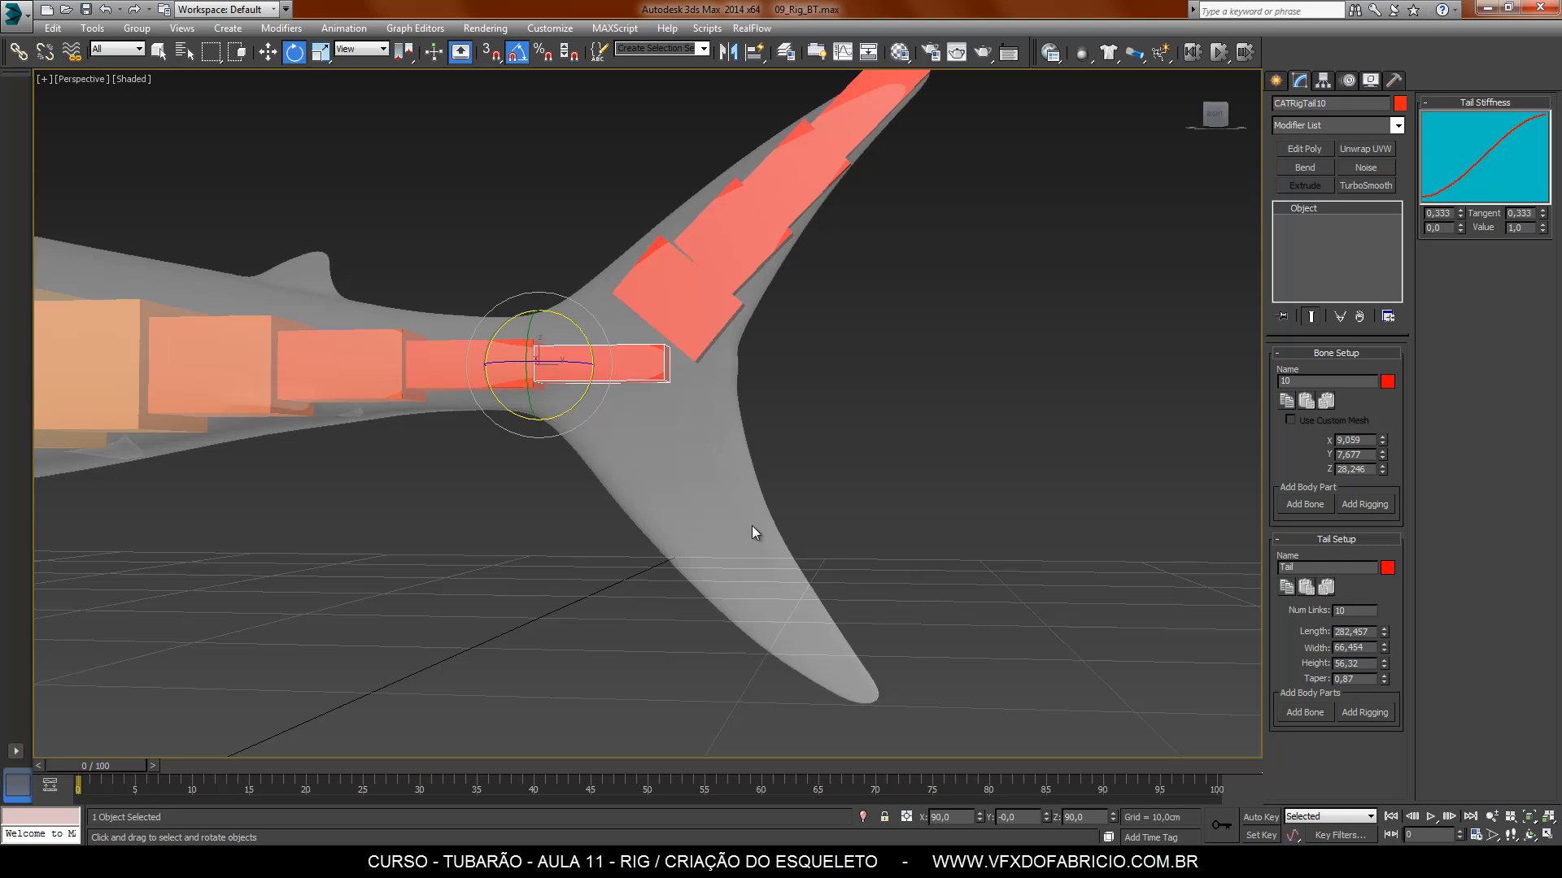
left_click(1305, 504)
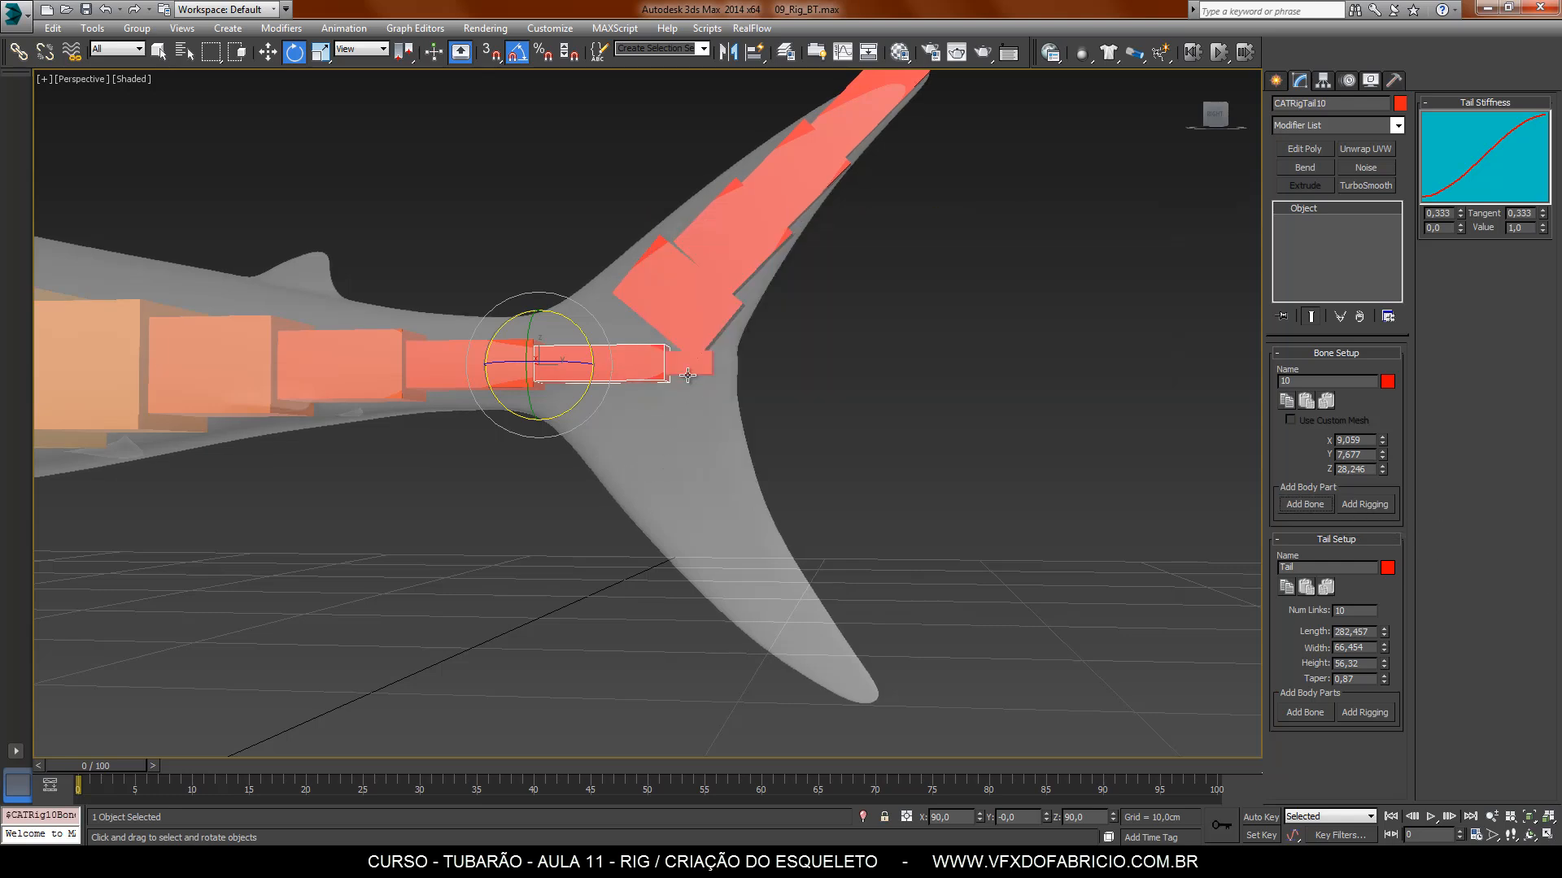
left_click_drag(726, 363, 716, 407)
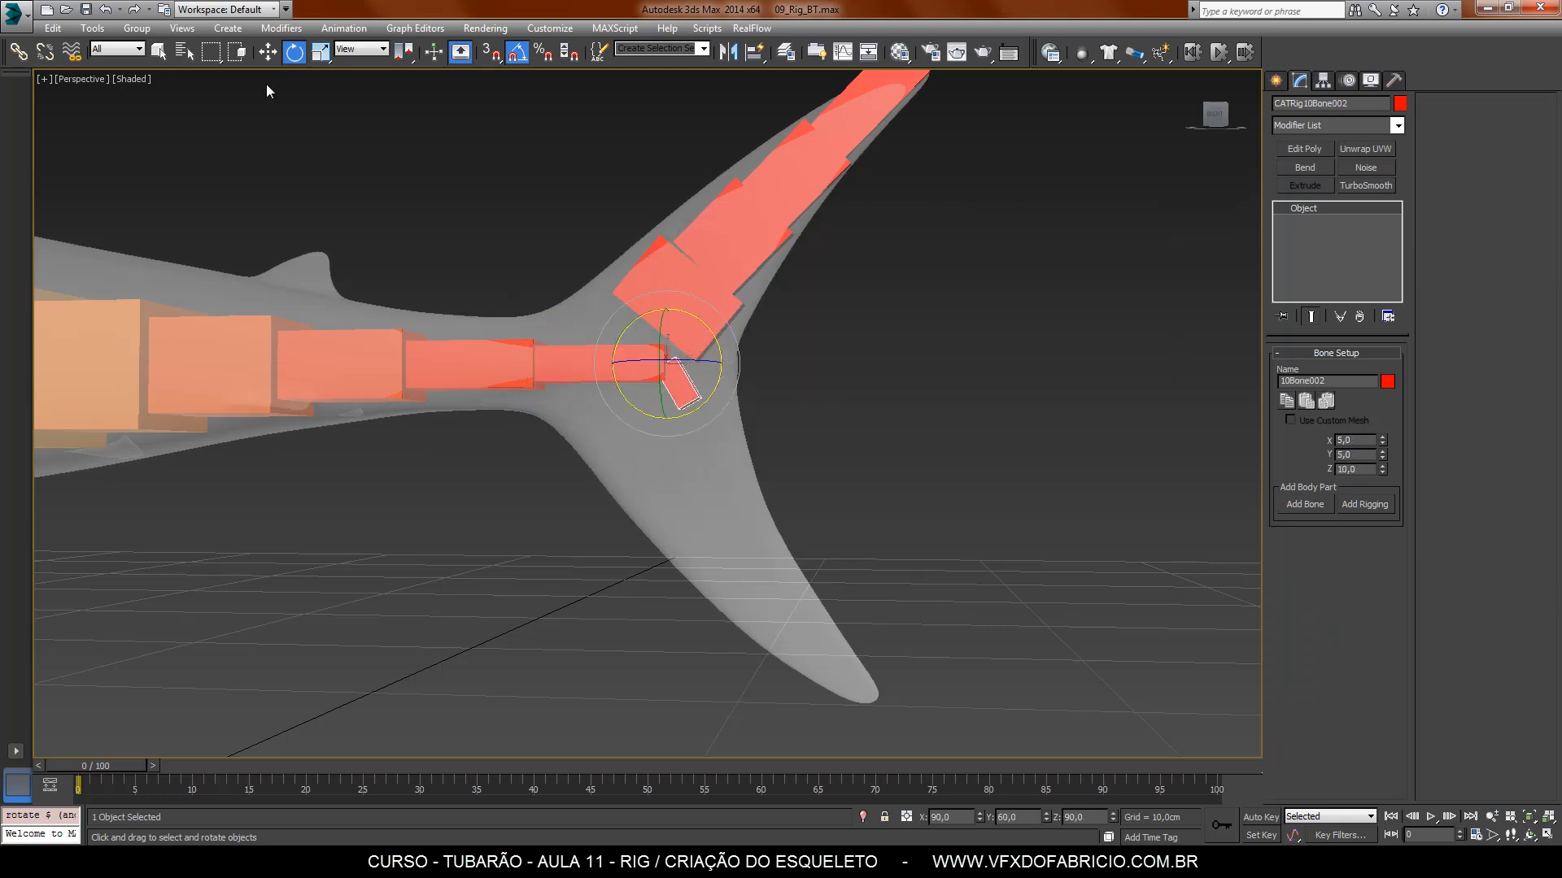
key("w")
left_click_drag(690, 346, 672, 388)
Step: Position the lower lobe's first bone inside the fin and size it to X 6.02, Y 26.928 and Z 13.4
left_click_drag(1387, 444, 1375, 163)
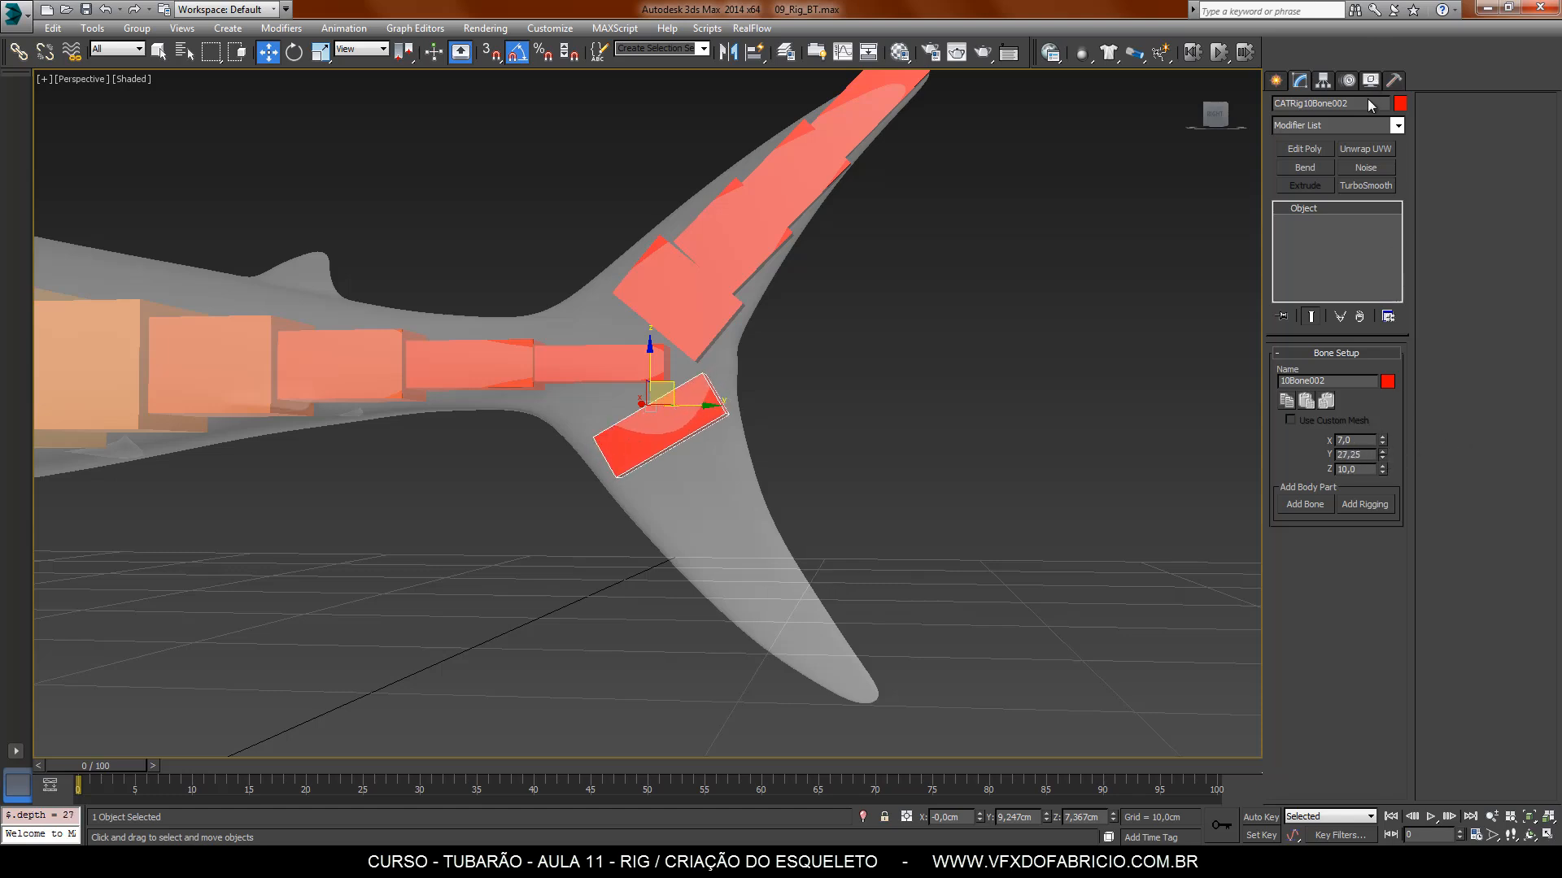
left_click_drag(683, 397, 688, 406)
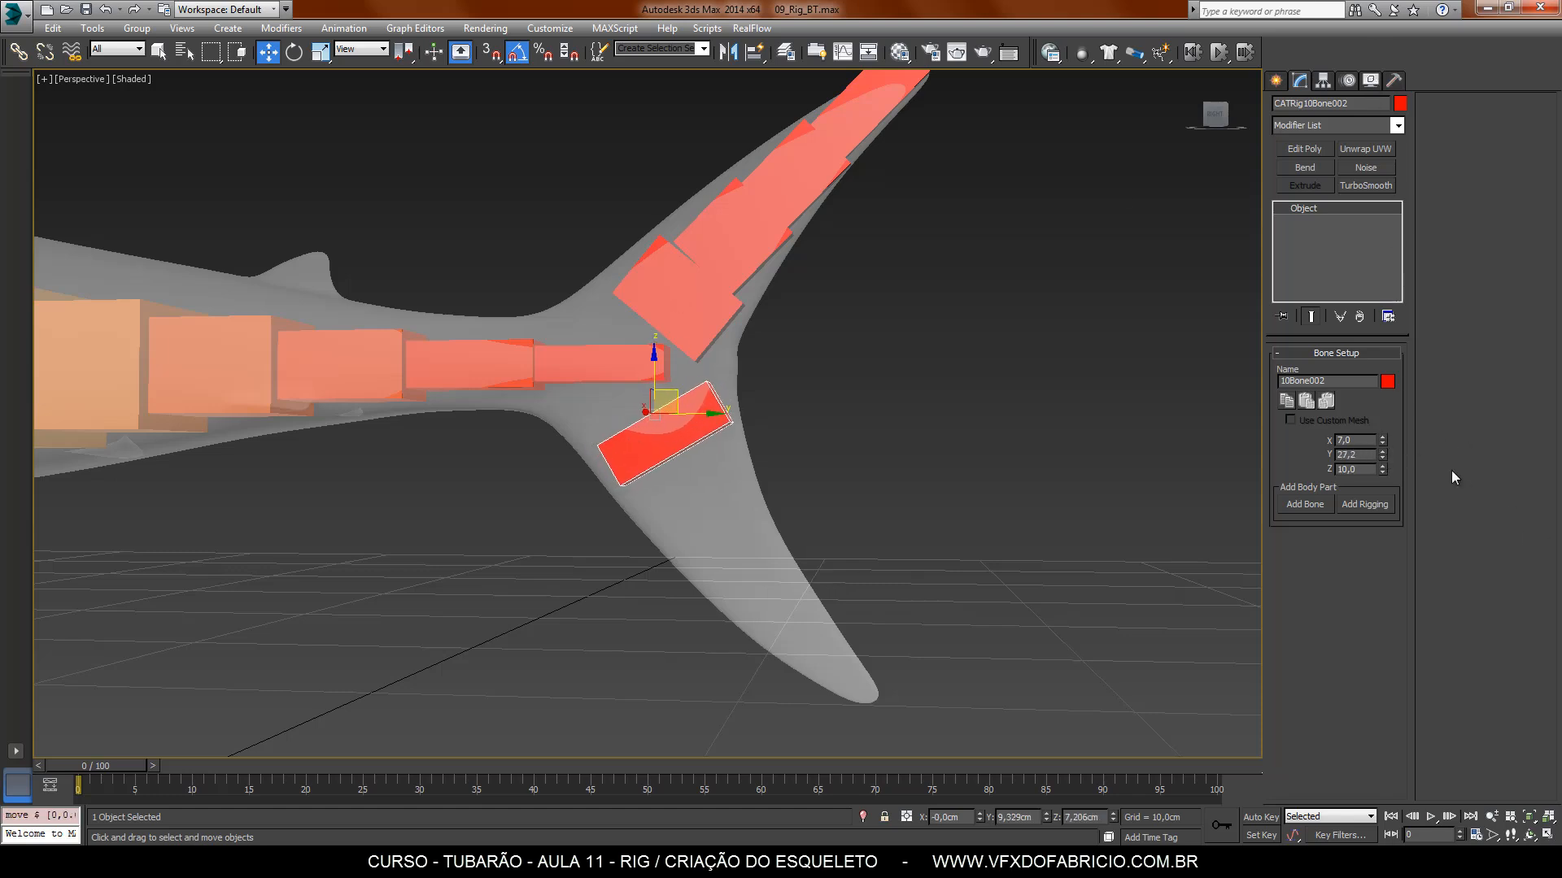
left_click_drag(1383, 470, 1389, 448)
middle_click_drag(748, 402, 935, 518, "alt")
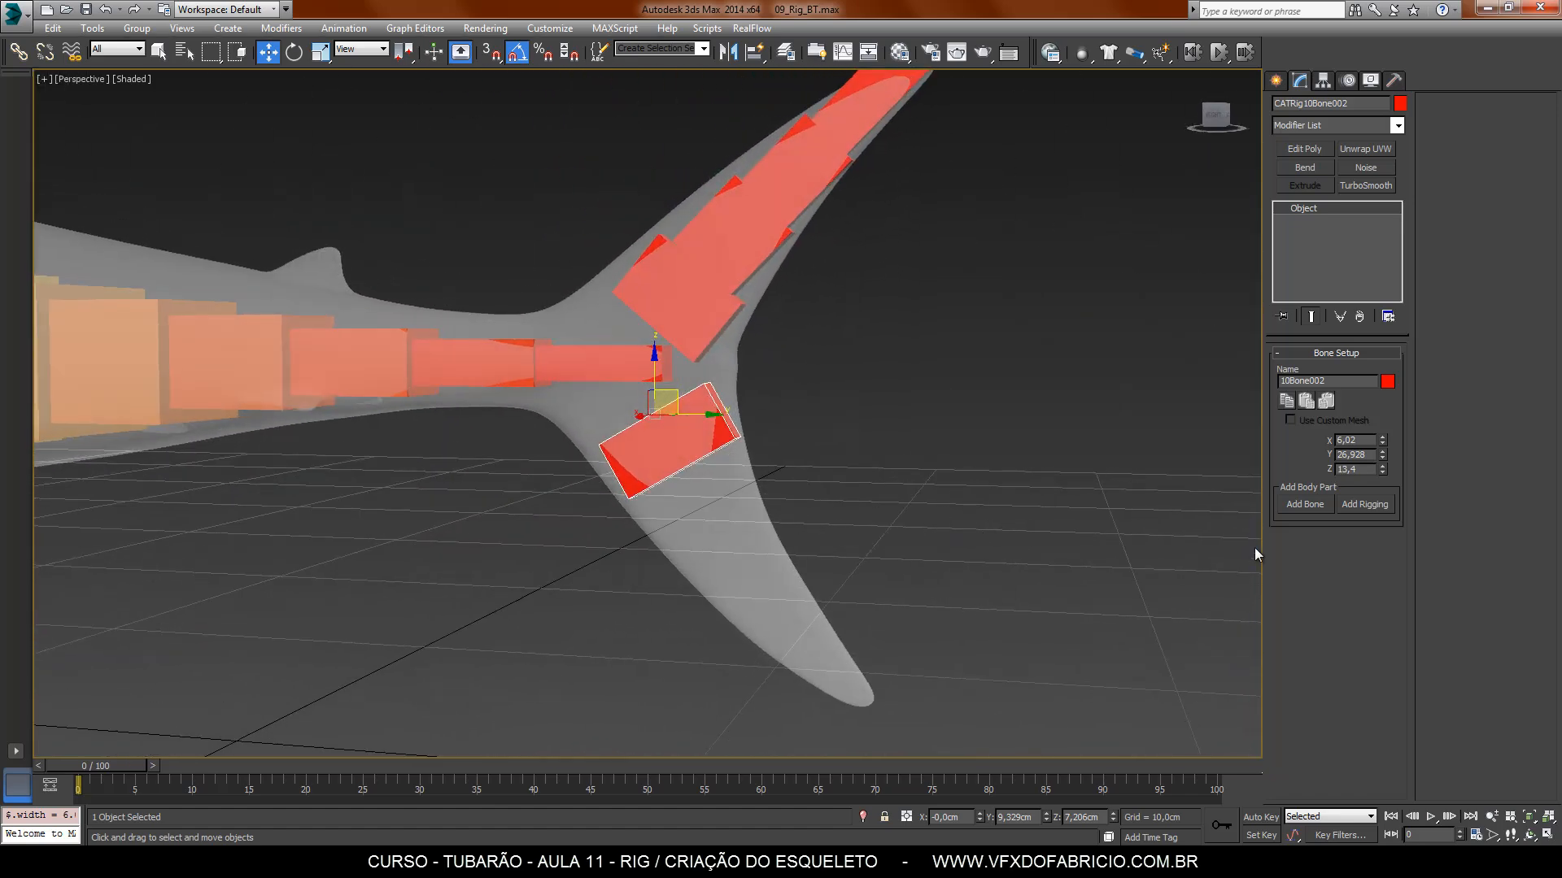
Step: Add a second lower-lobe bone sized X 5.478, Y 19.657 and Z 16.884, and lengthen the first bone to Z 17.152
left_click(1306, 504)
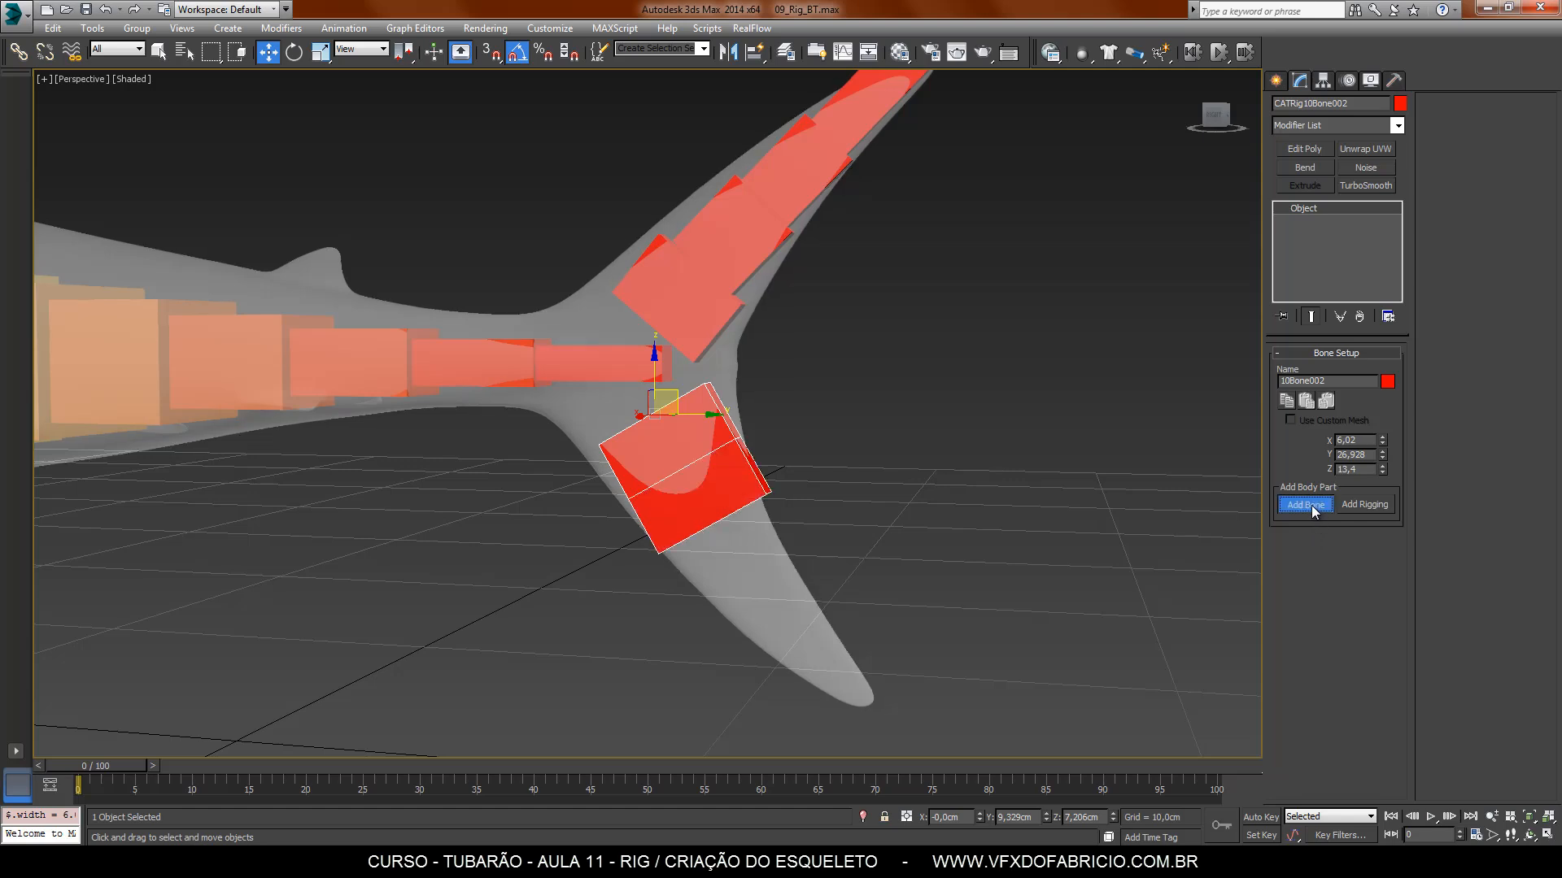
mouse_move(1384, 440)
left_mouse_down()
mouse_move(1390, 473)
mouse_move(1375, 446)
left_mouse_up()
left_click(675, 467)
left_click(732, 511)
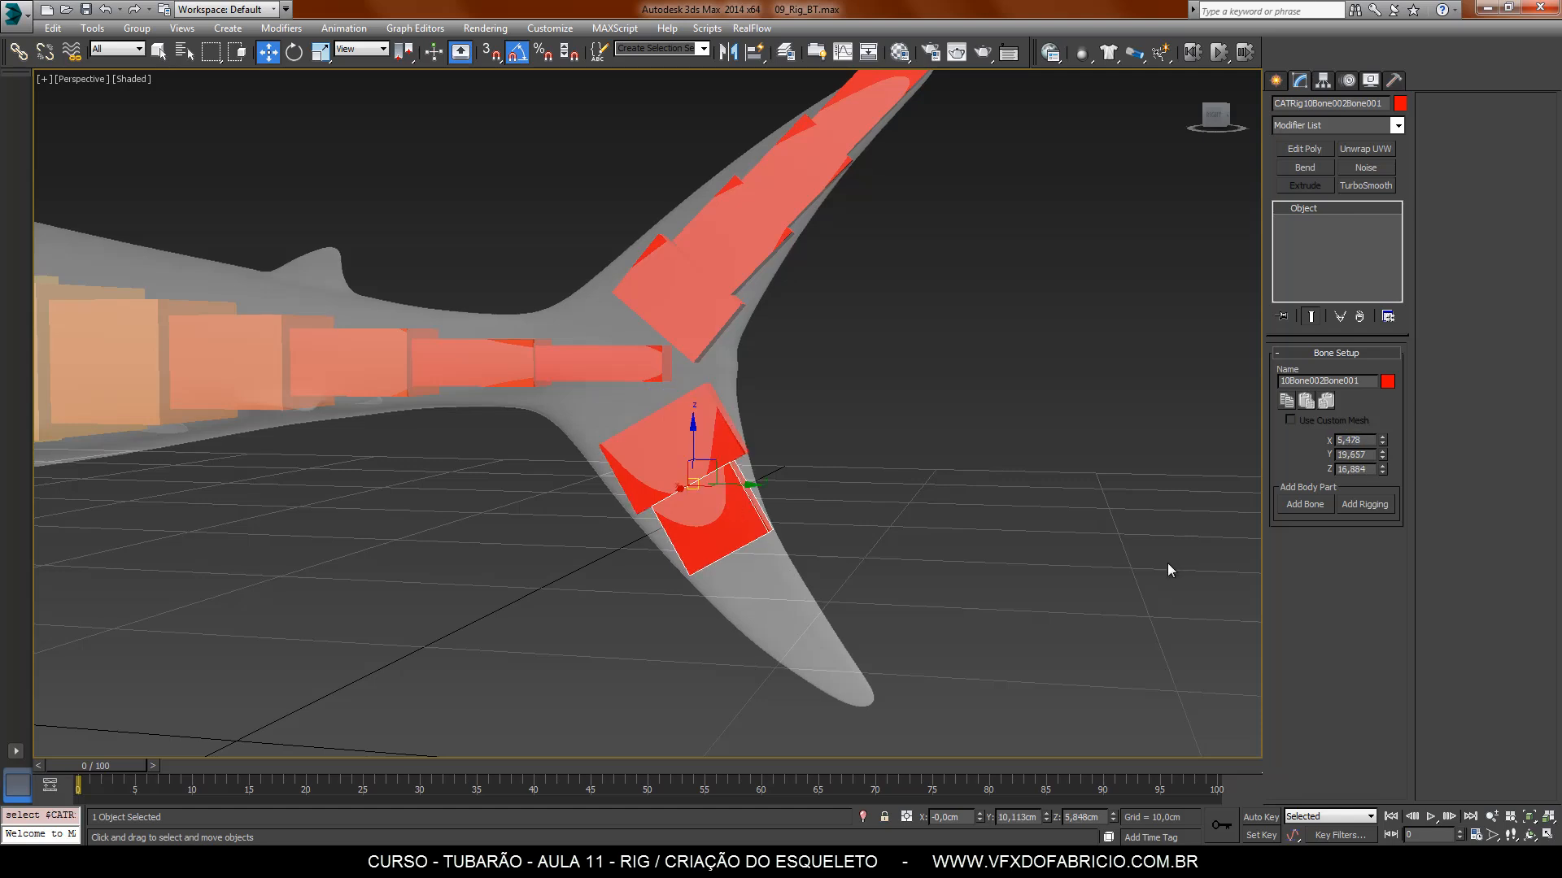
Step: Add a third bone in the lower lobe and narrow it to X 4.656 and Y 15.333
left_click(1310, 506)
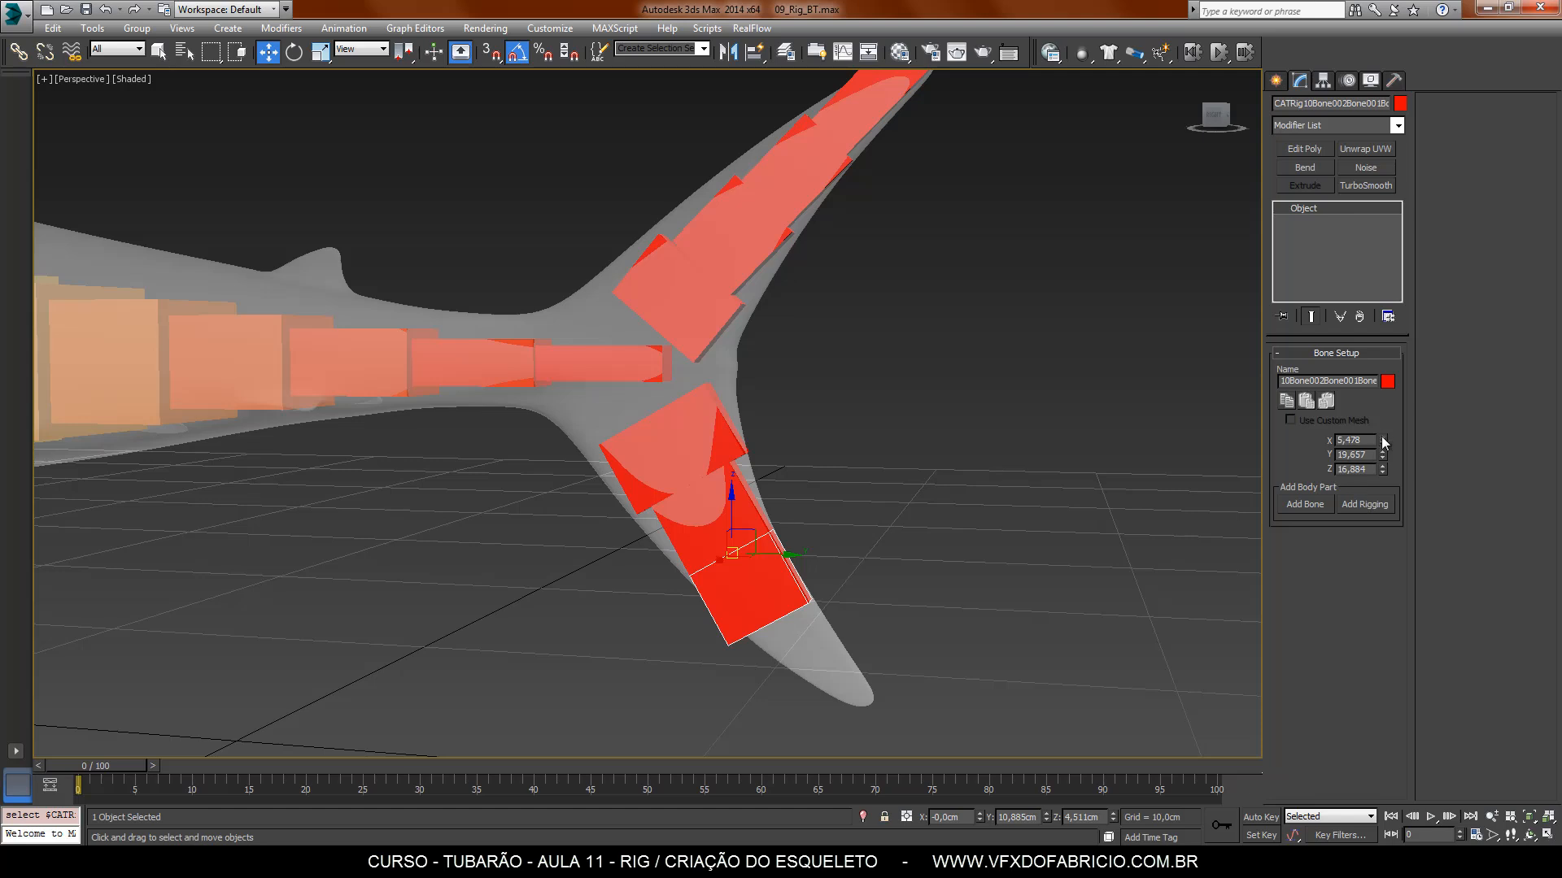
left_click_drag(1384, 441, 1380, 473)
key("e")
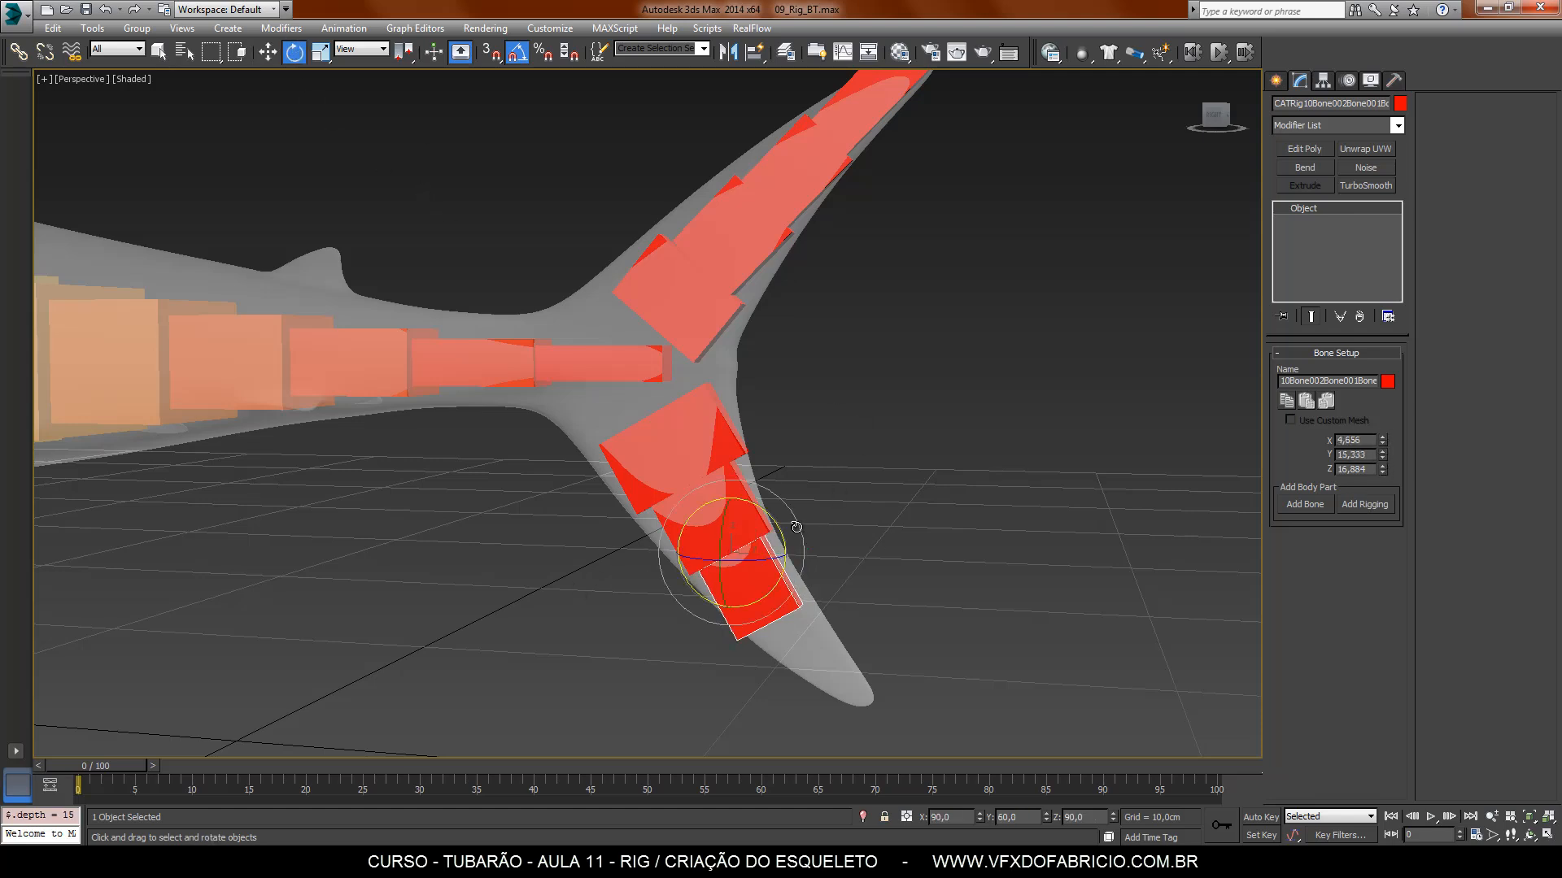
Step: Rotate the lower lobe's bones to follow the fin's curve, and turn off angle snapping
left_click(742, 473)
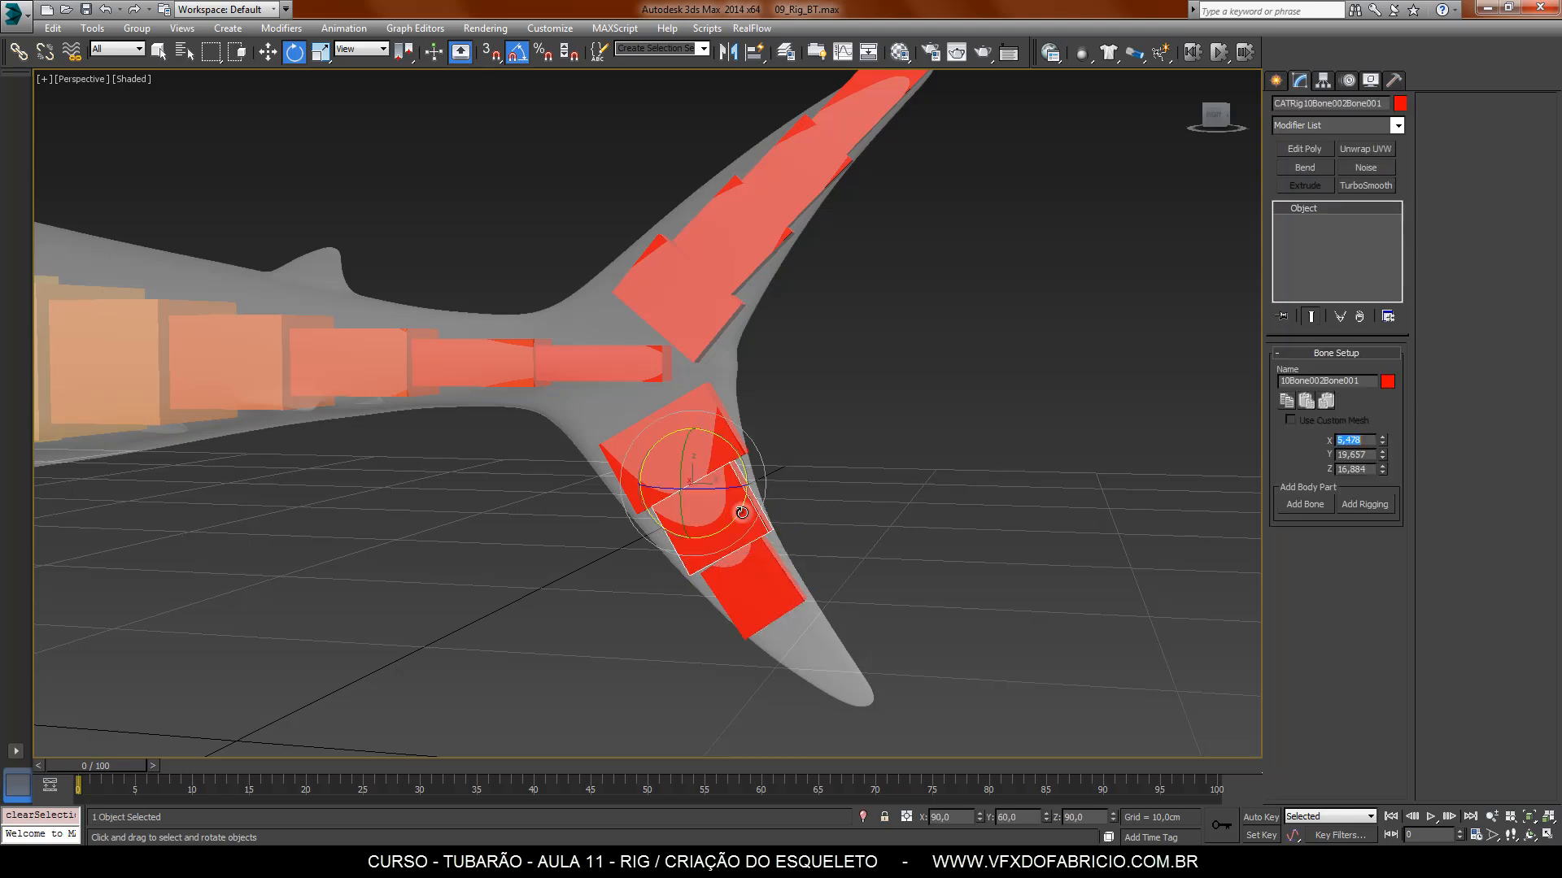
left_click_drag(741, 472, 743, 465)
left_click(682, 440)
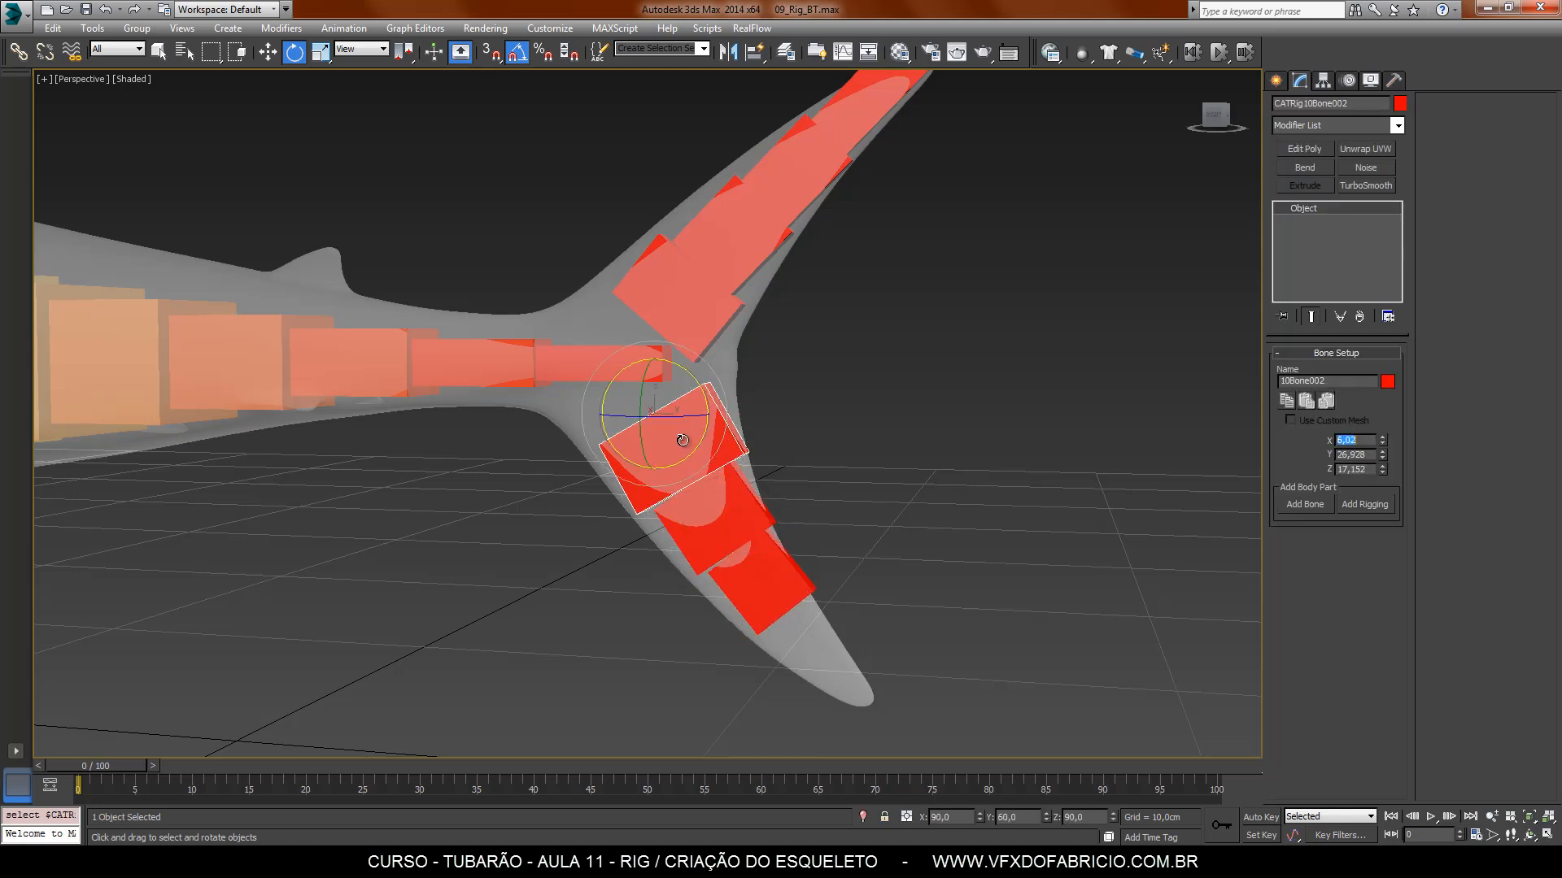
left_click_drag(712, 399, 693, 380)
left_click(518, 53)
left_click(770, 603)
middle_click_drag(770, 603, 966, 619, "alt")
middle_click_drag(1081, 553, 813, 264, "alt")
Step: Fine-tune the rotation of the upper lobe's bones along the fin, turning the first bone to about Y -51.2°
left_click(812, 265)
key("Page_Up")
key("Page_Up")
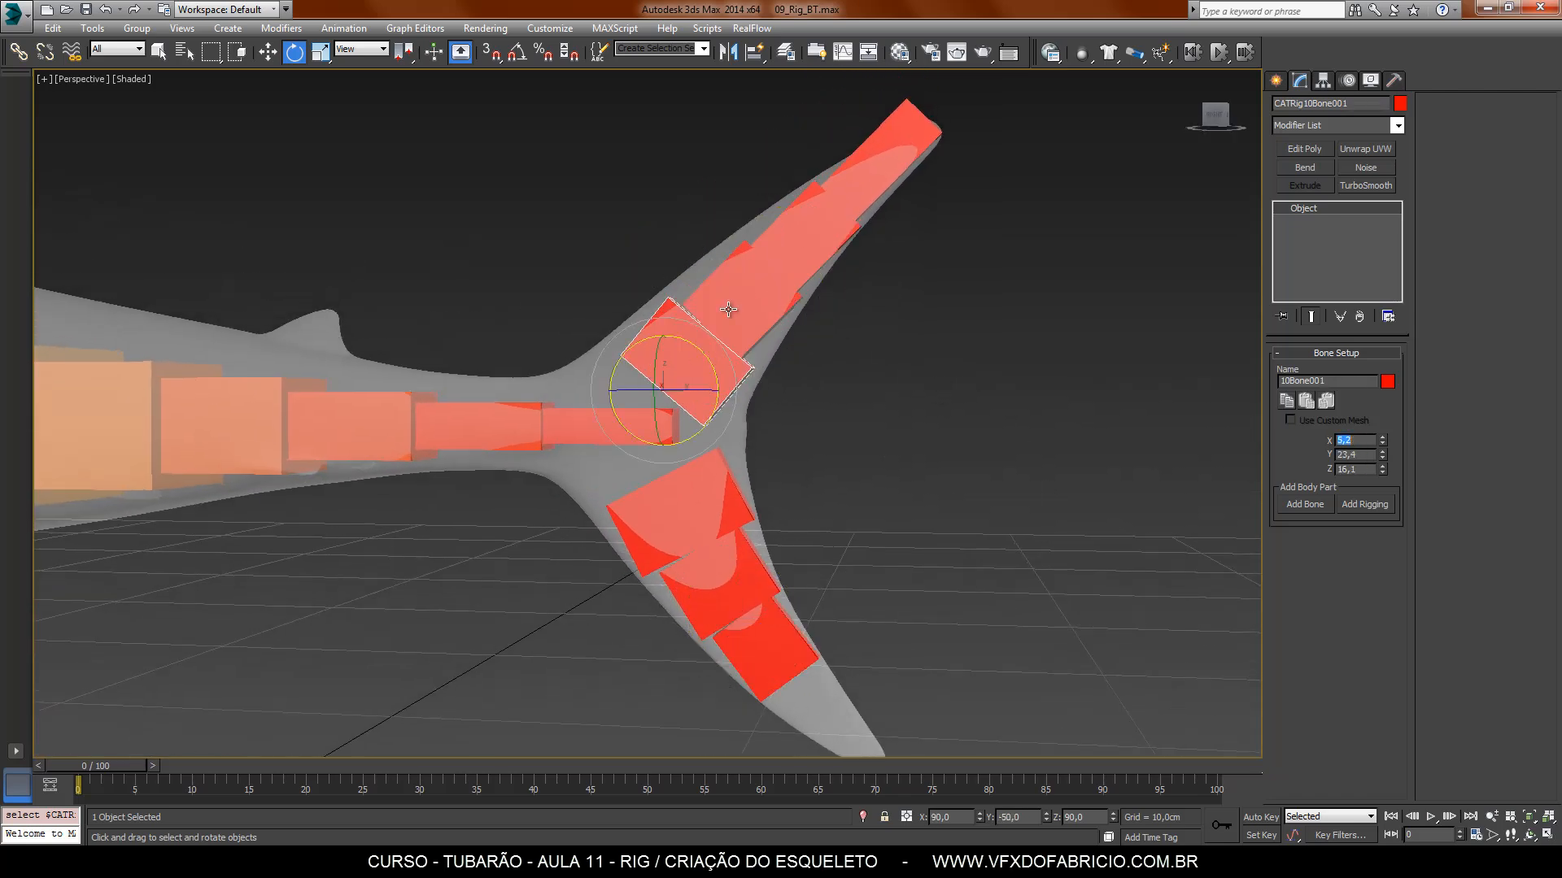
left_click(763, 279)
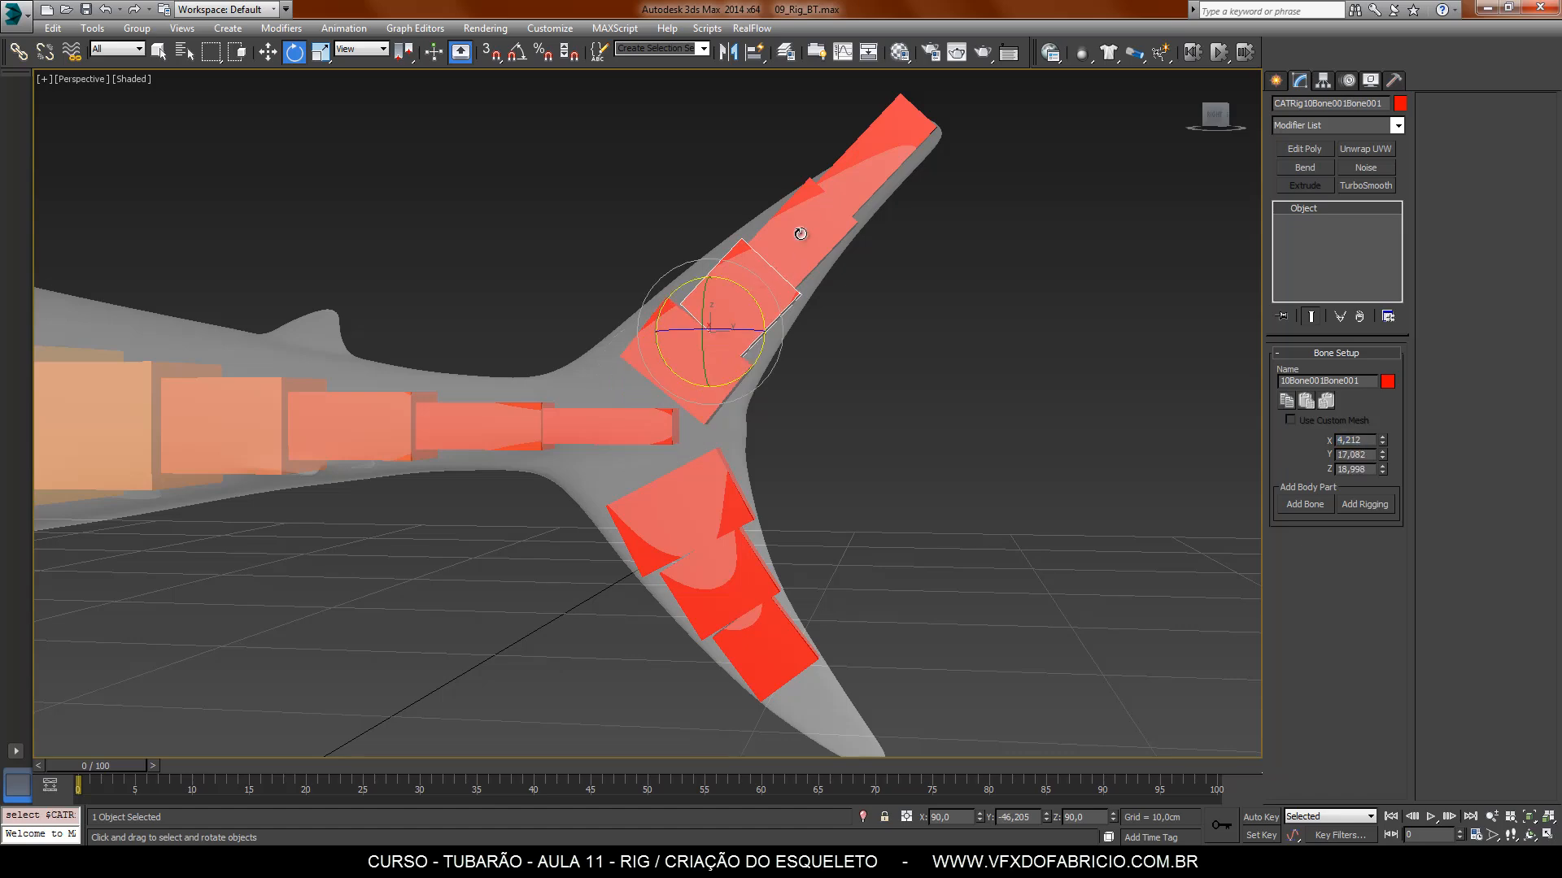
left_click(801, 232)
left_click_drag(806, 230, 813, 227)
left_click(881, 186)
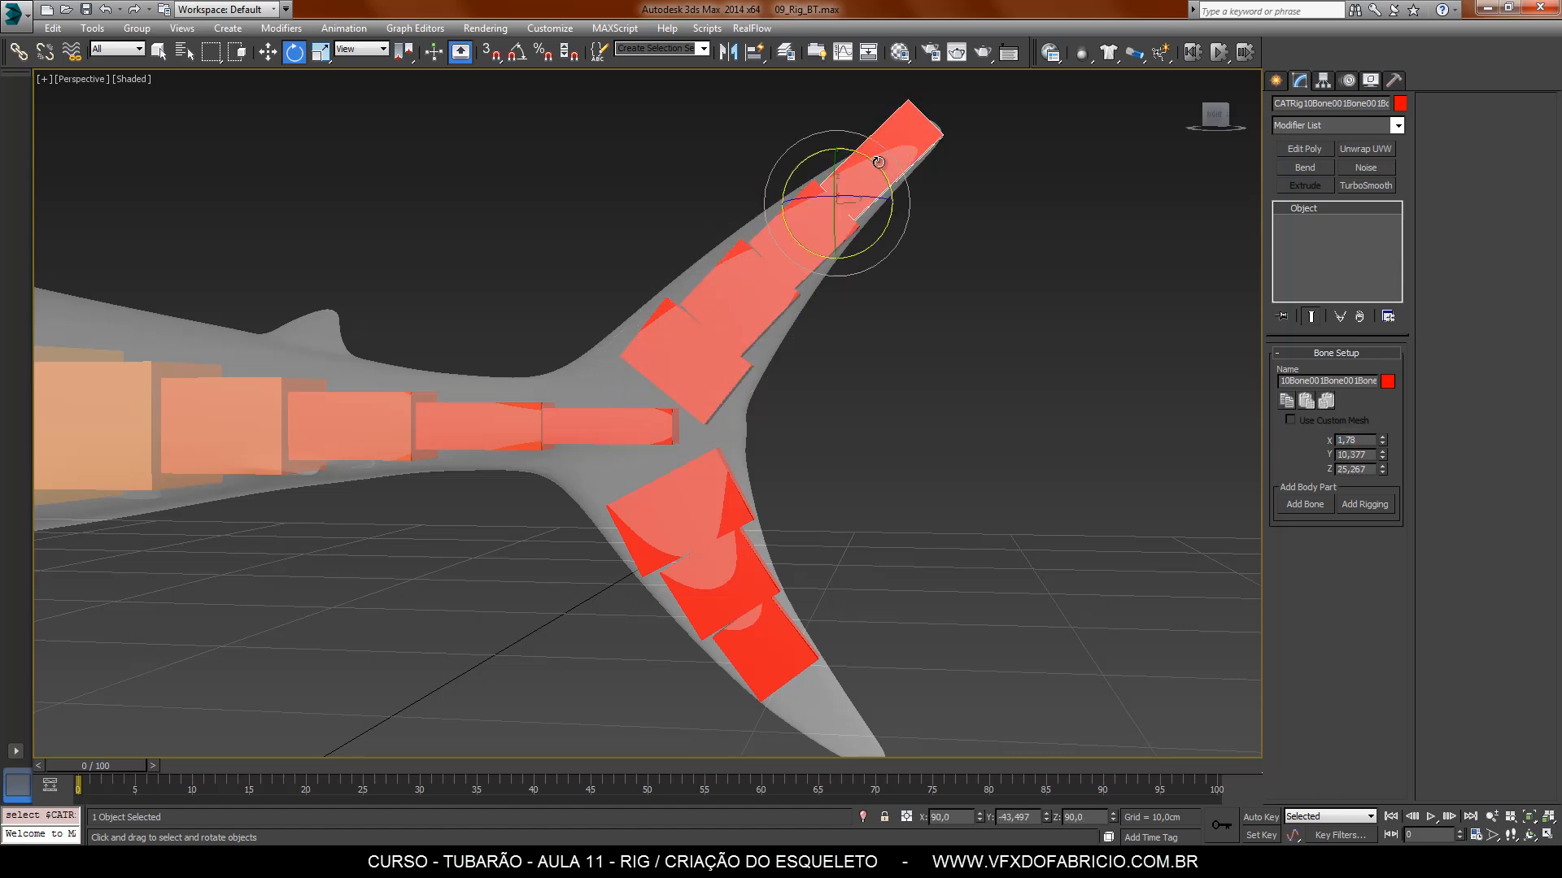
left_click_drag(885, 169, 888, 175)
left_click(1056, 527)
Step: Add a fourth bone at the lower lobe's tip, narrow it to fit and rotate it along the fin
left_click(792, 633)
middle_click_drag(829, 663, 788, 529)
left_click(1312, 505)
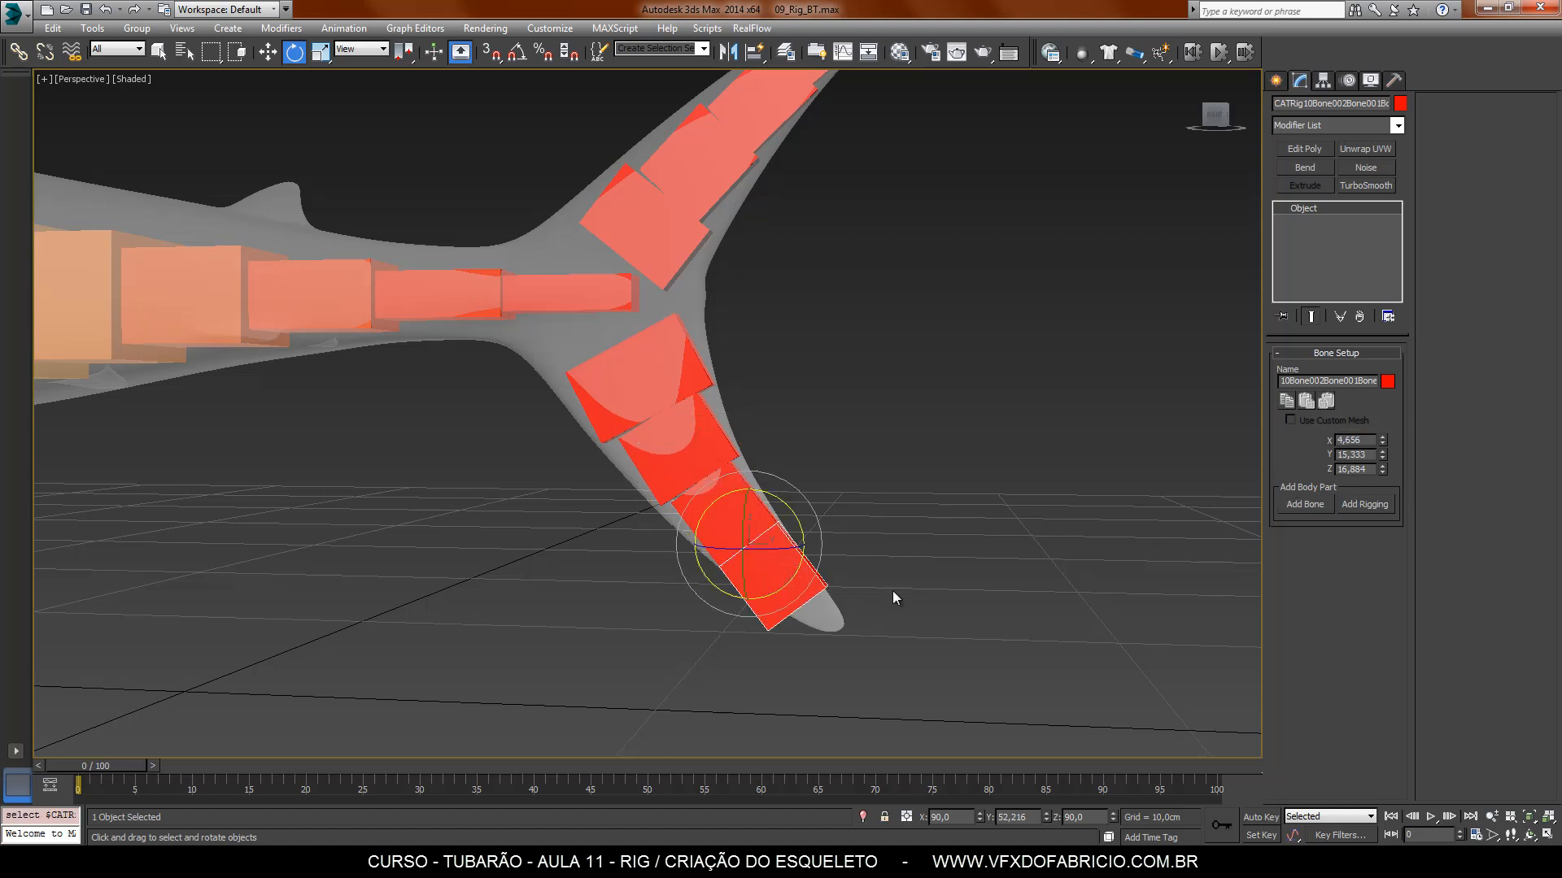
mouse_move(1383, 440)
left_mouse_down()
mouse_move(1388, 491)
mouse_move(1373, 429)
left_mouse_up()
left_click_drag(798, 527, 796, 512)
Step: Lengthen the lower lobe's third bone slightly and check the fit of the tip bone
left_click(730, 531)
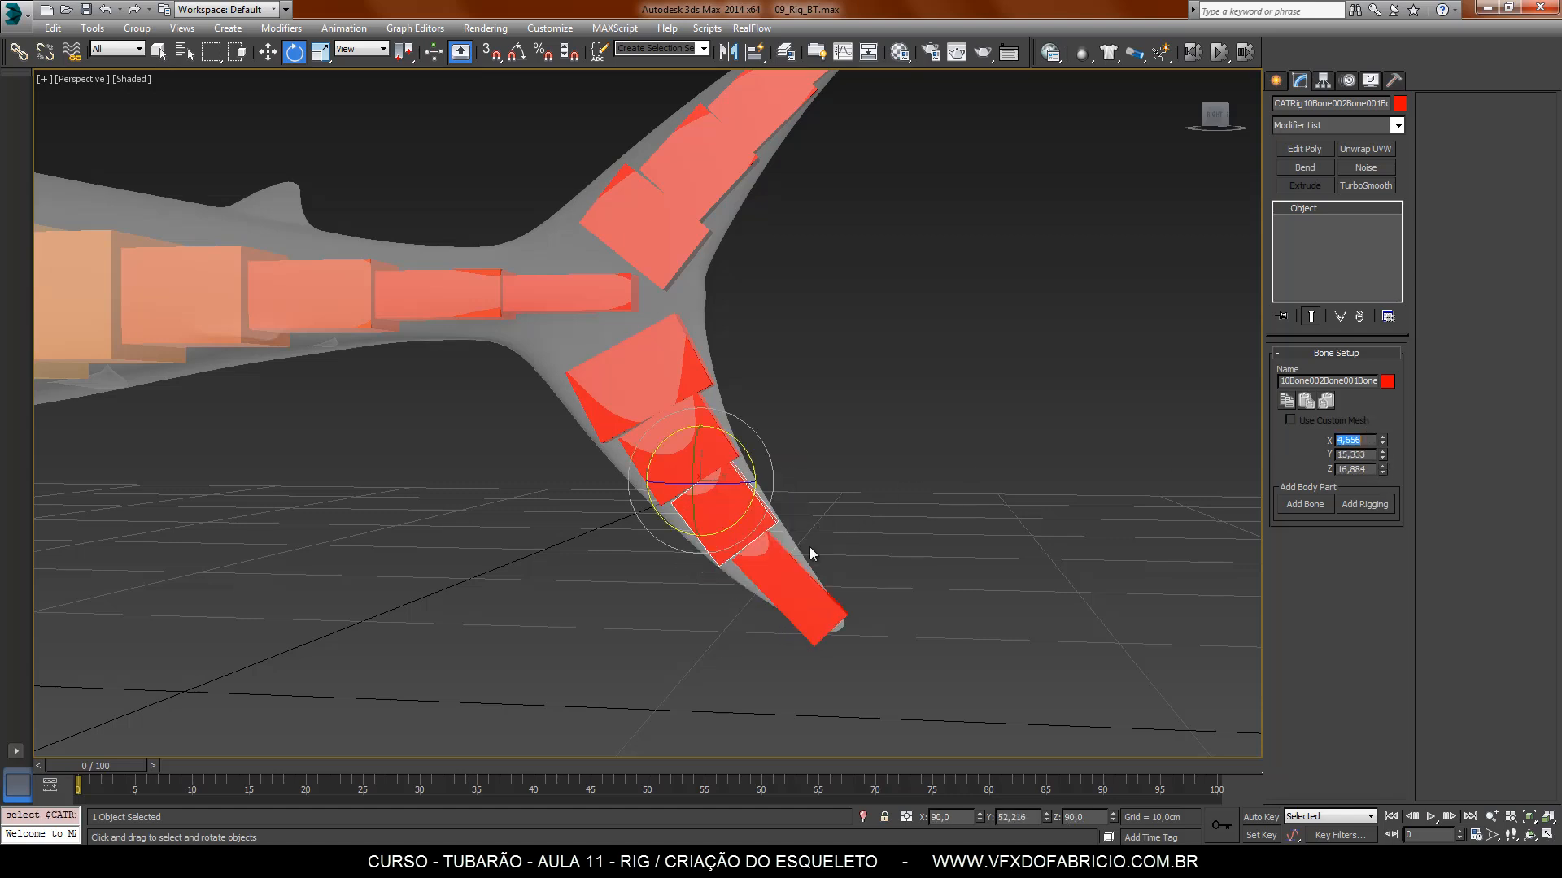
mouse_move(1382, 469)
left_mouse_down()
mouse_move(1376, 454)
mouse_move(1389, 482)
left_mouse_up()
left_click(789, 593)
left_click(857, 390)
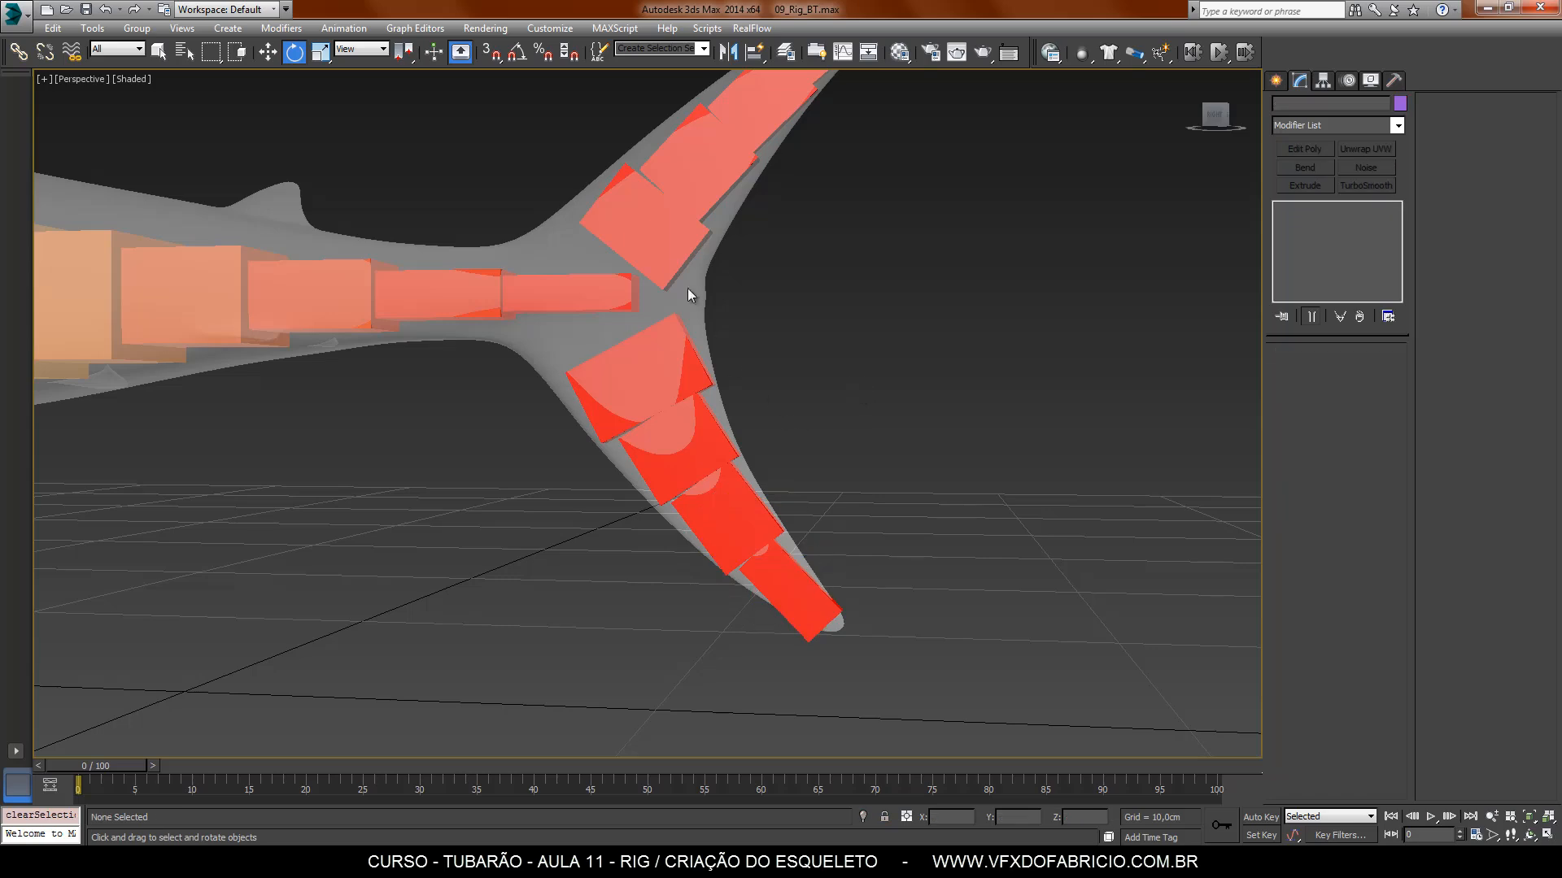
Step: Examine the whole rig and the second tail link beneath the dorsal fin from several angles
left_click(662, 265)
scroll(830, 369, "down", 4)
middle_click_drag(717, 453, 876, 524)
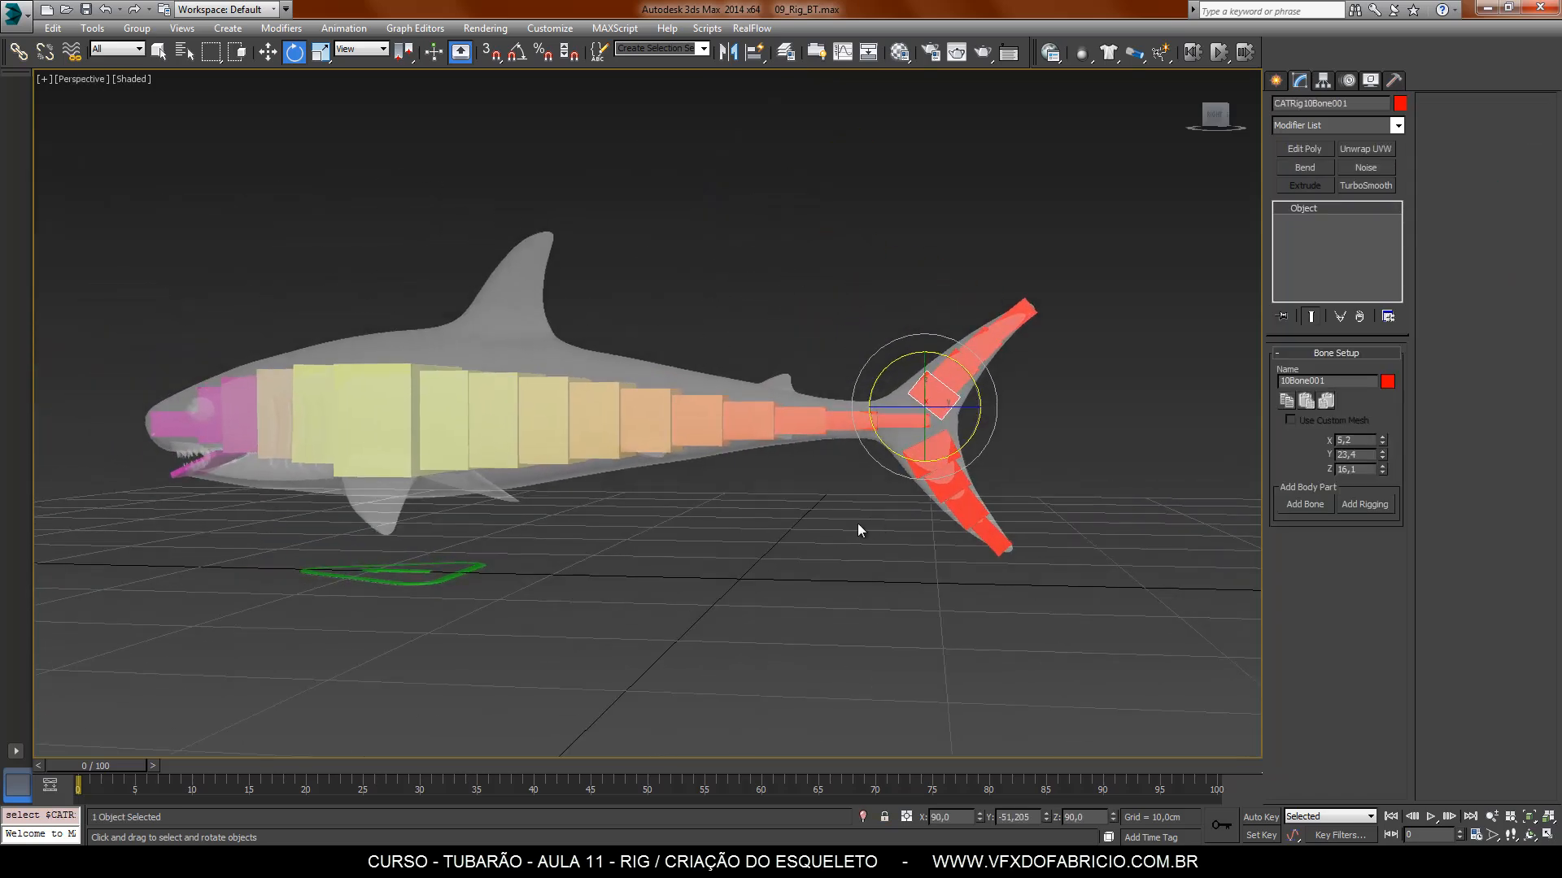
middle_click_drag(909, 432, 794, 647, "alt")
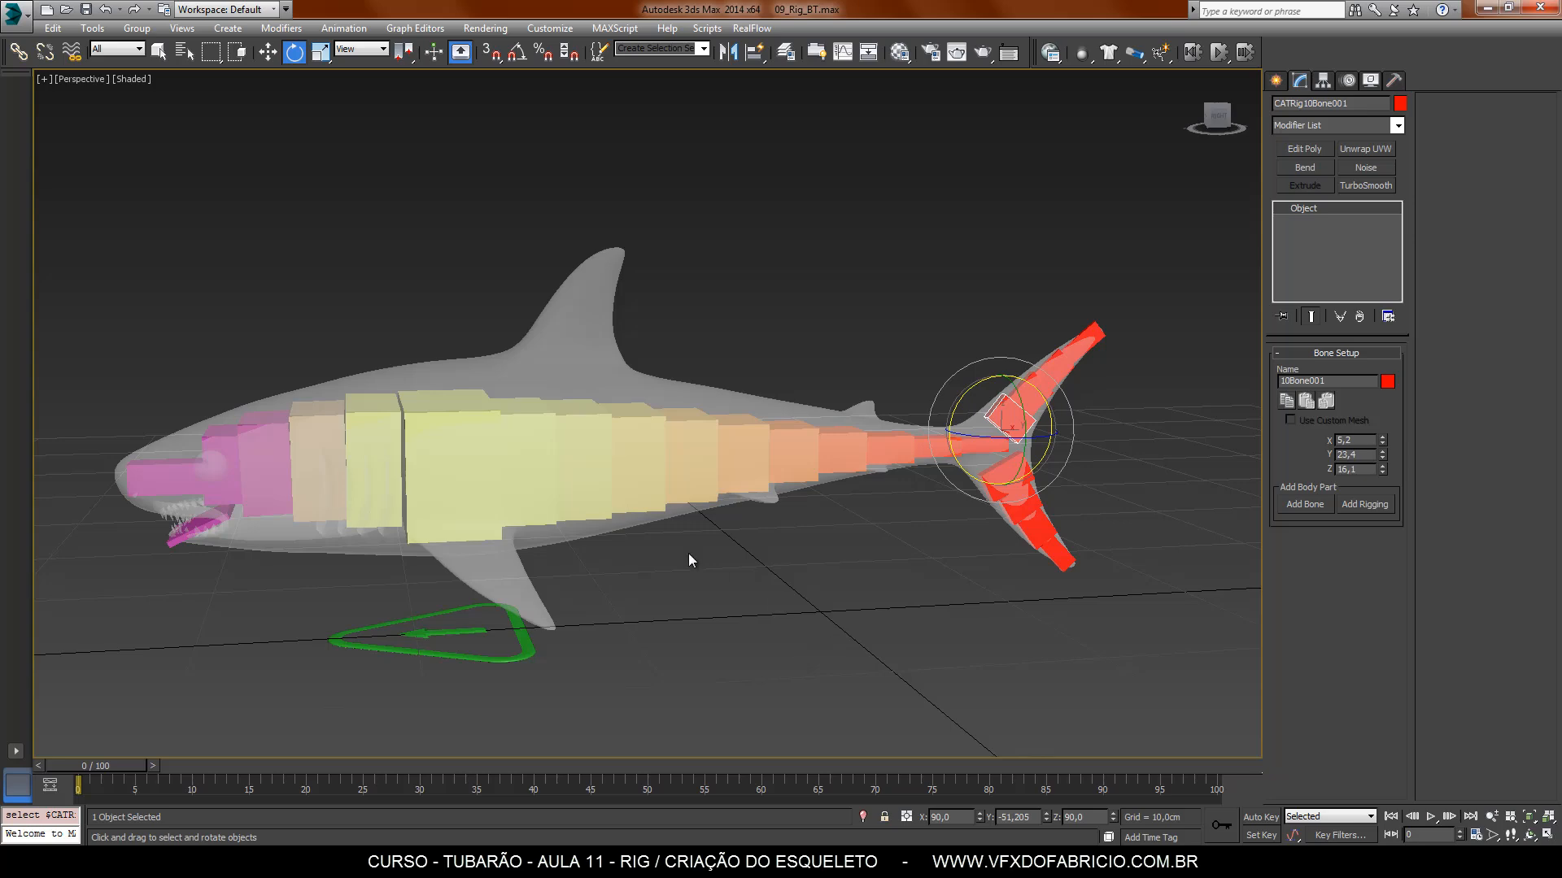
left_click(549, 410)
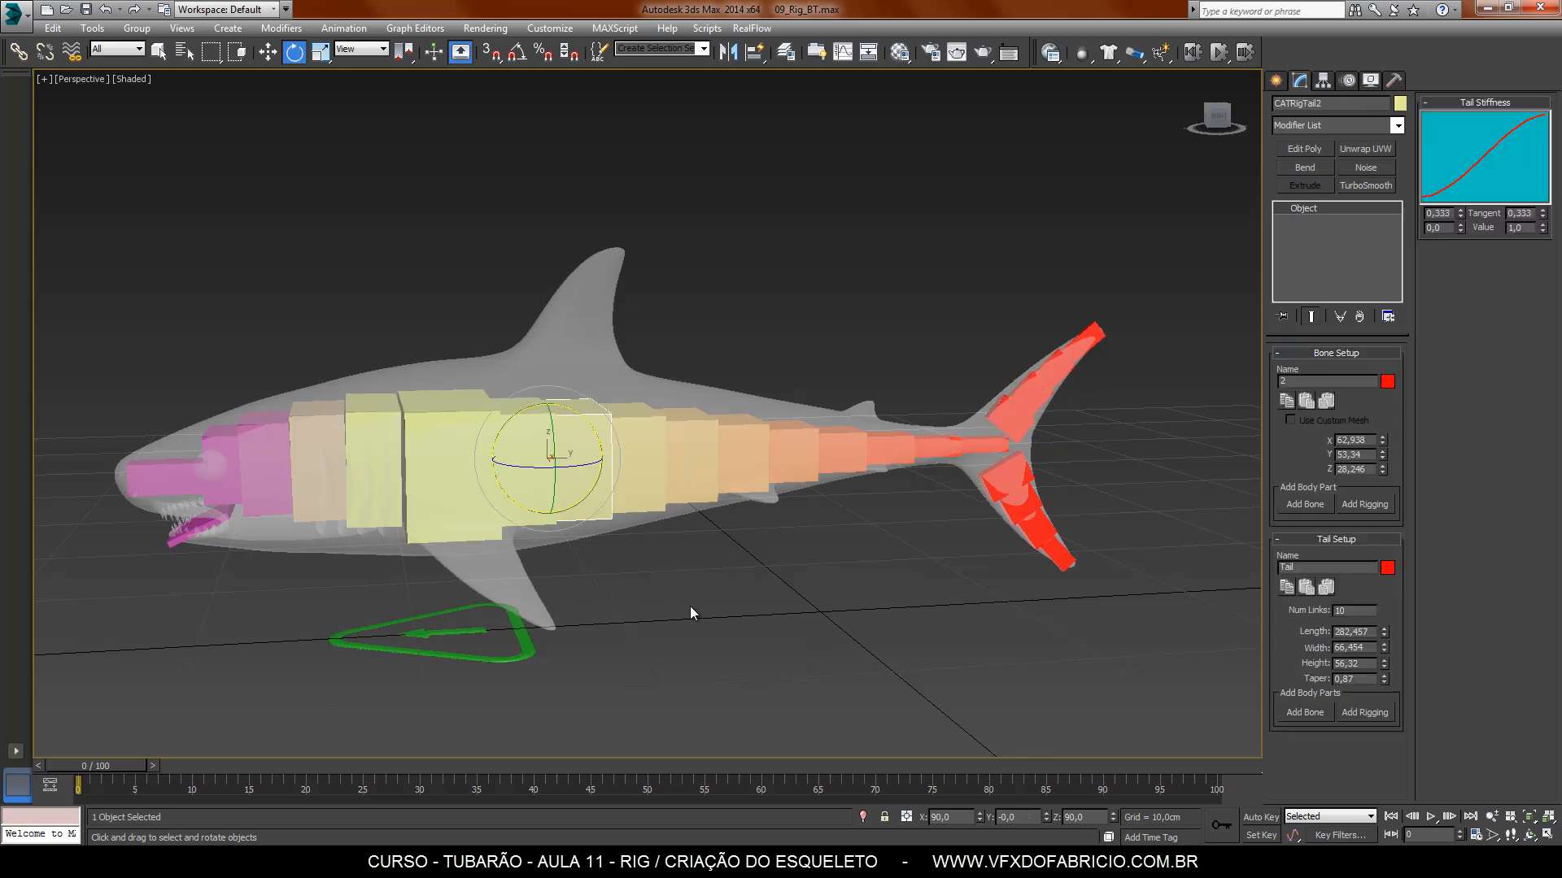
mouse_move(690, 607)
middle_mouse_down("alt")
mouse_move(644, 558)
mouse_move(661, 598)
middle_mouse_up("alt")
scroll(593, 429, "up", 5)
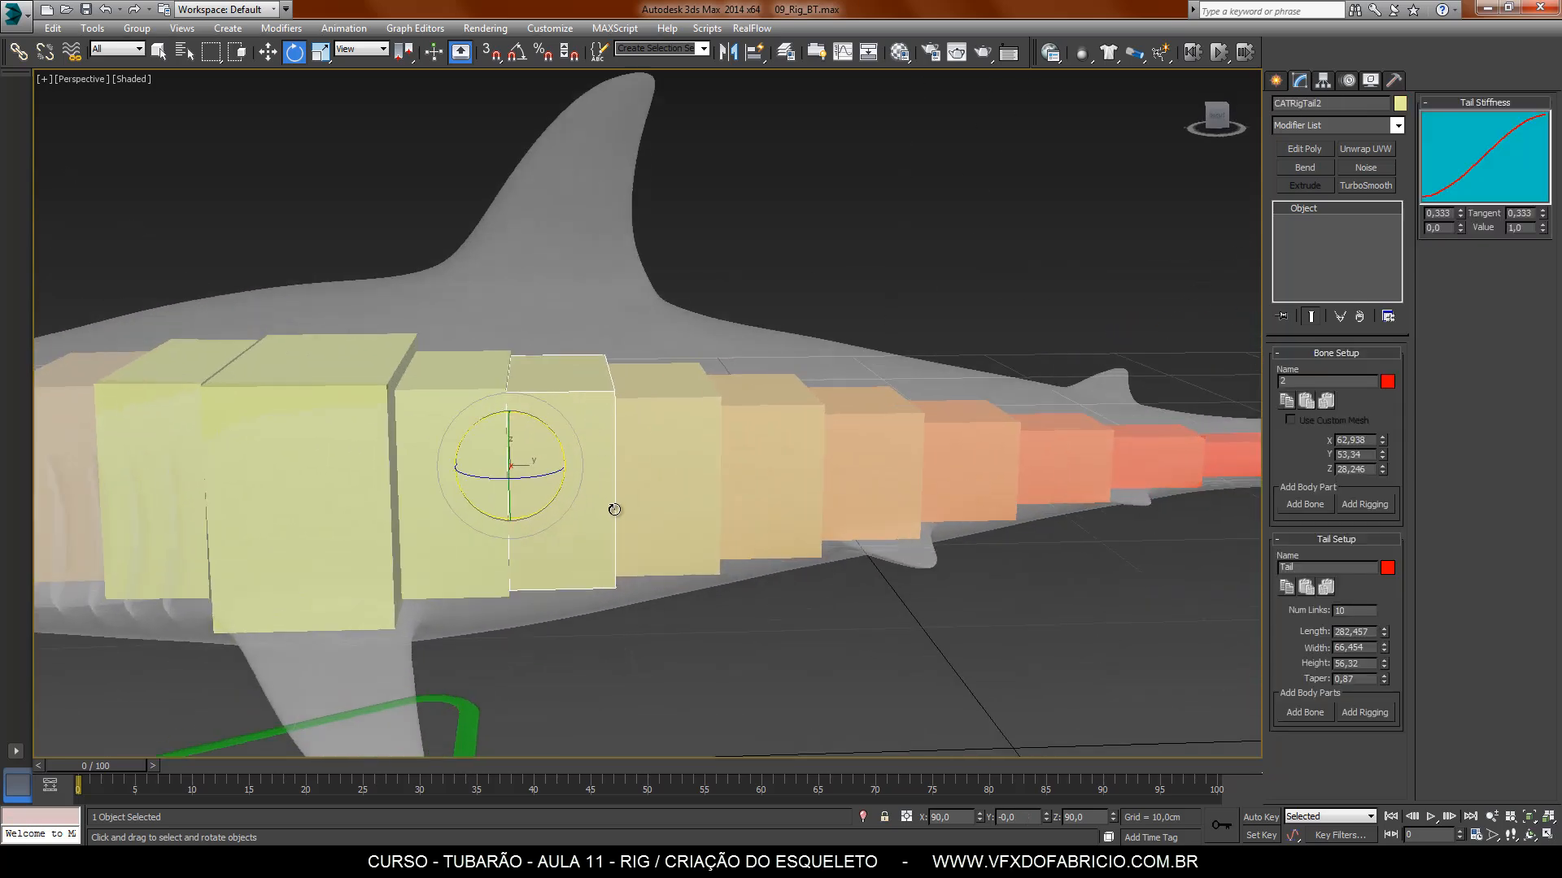
mouse_move(615, 510)
middle_mouse_down("alt")
mouse_move(614, 460)
mouse_move(640, 528)
middle_mouse_up("alt")
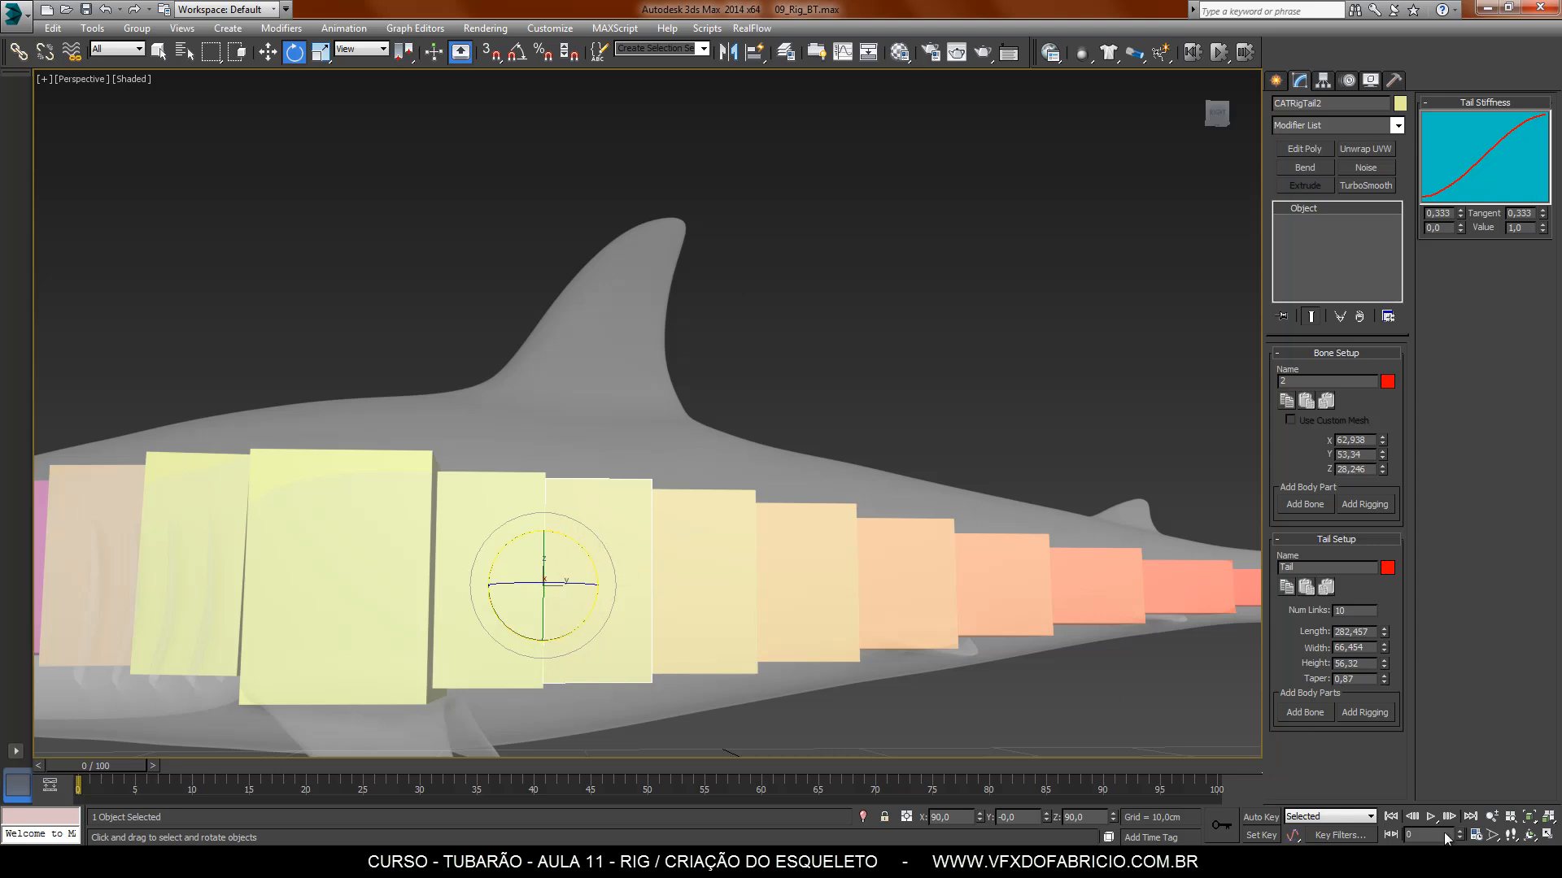
Step: Maximize the orthographic side view and add a bone to the second tail link for the dorsal fin
left_click(1548, 835)
left_click(359, 547)
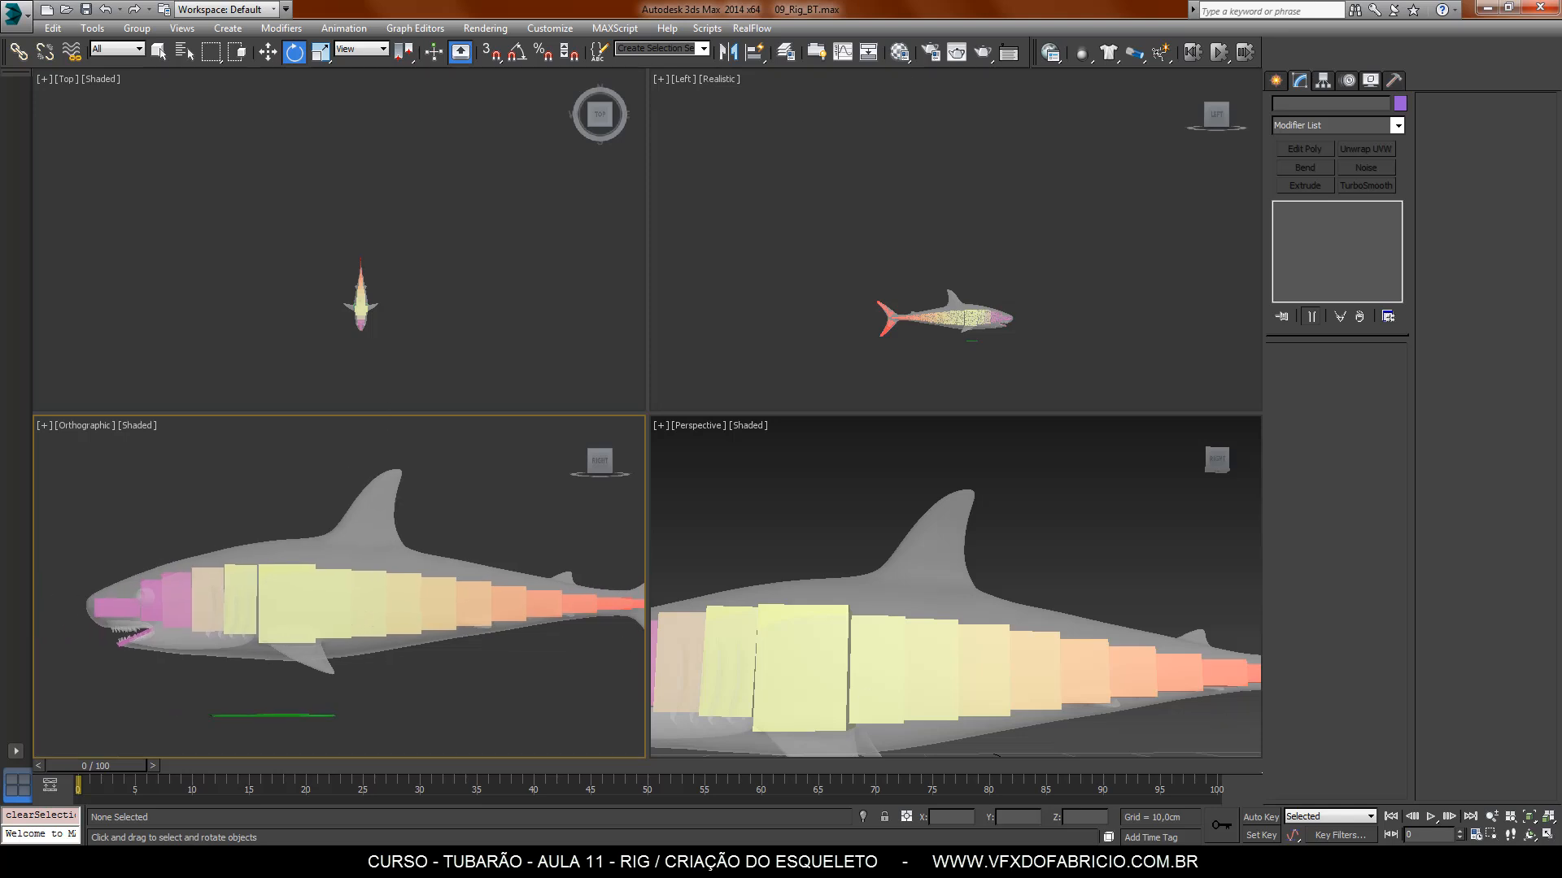
left_click(1548, 836)
left_click(704, 421)
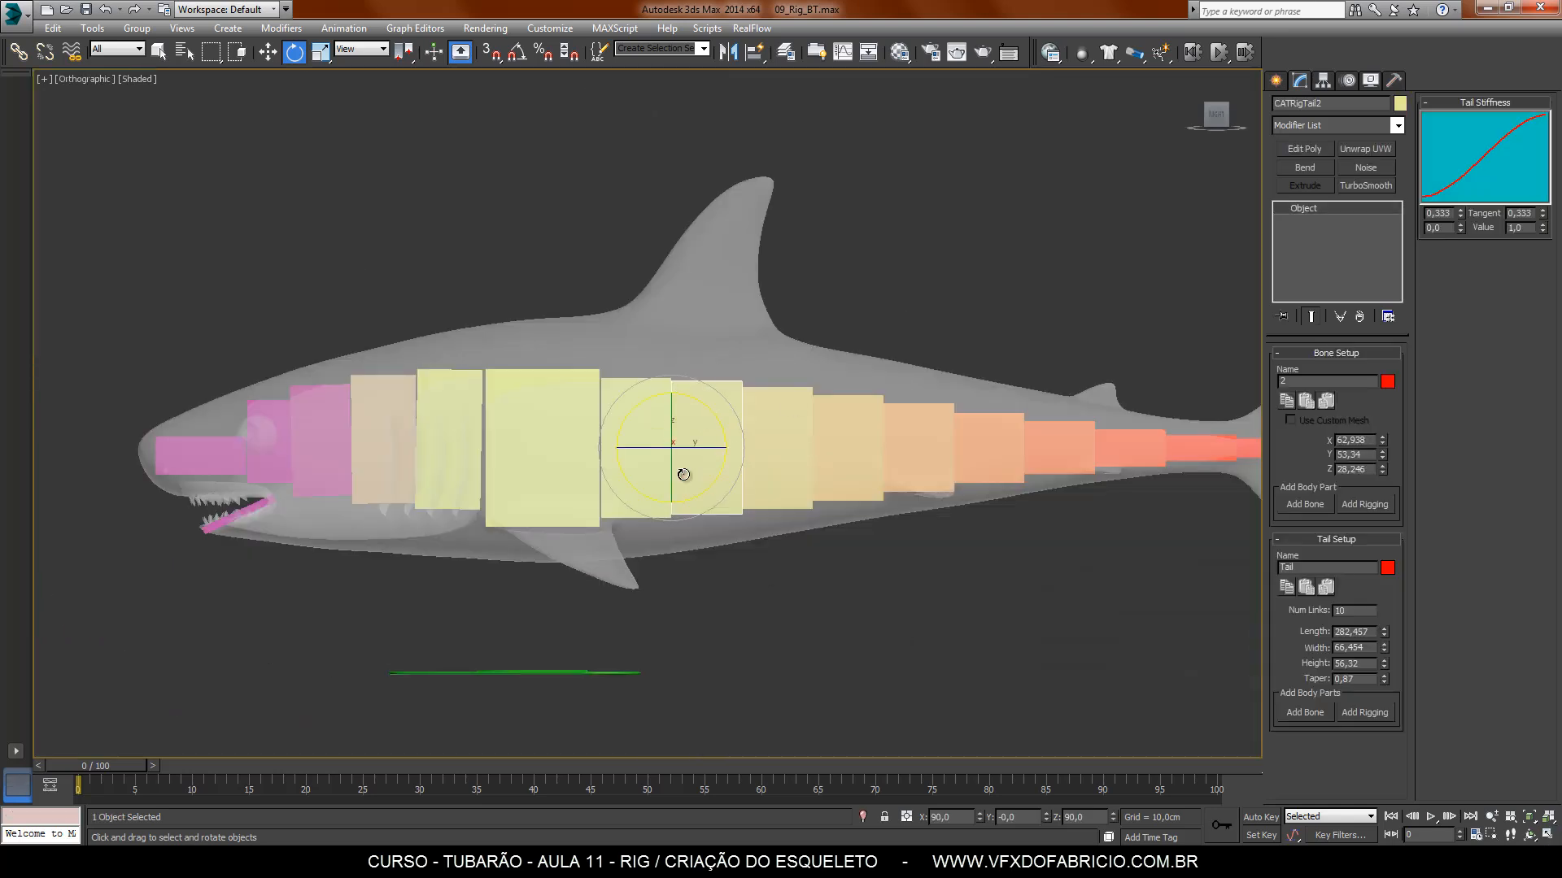
scroll(732, 446, "up", 3)
left_click(157, 52)
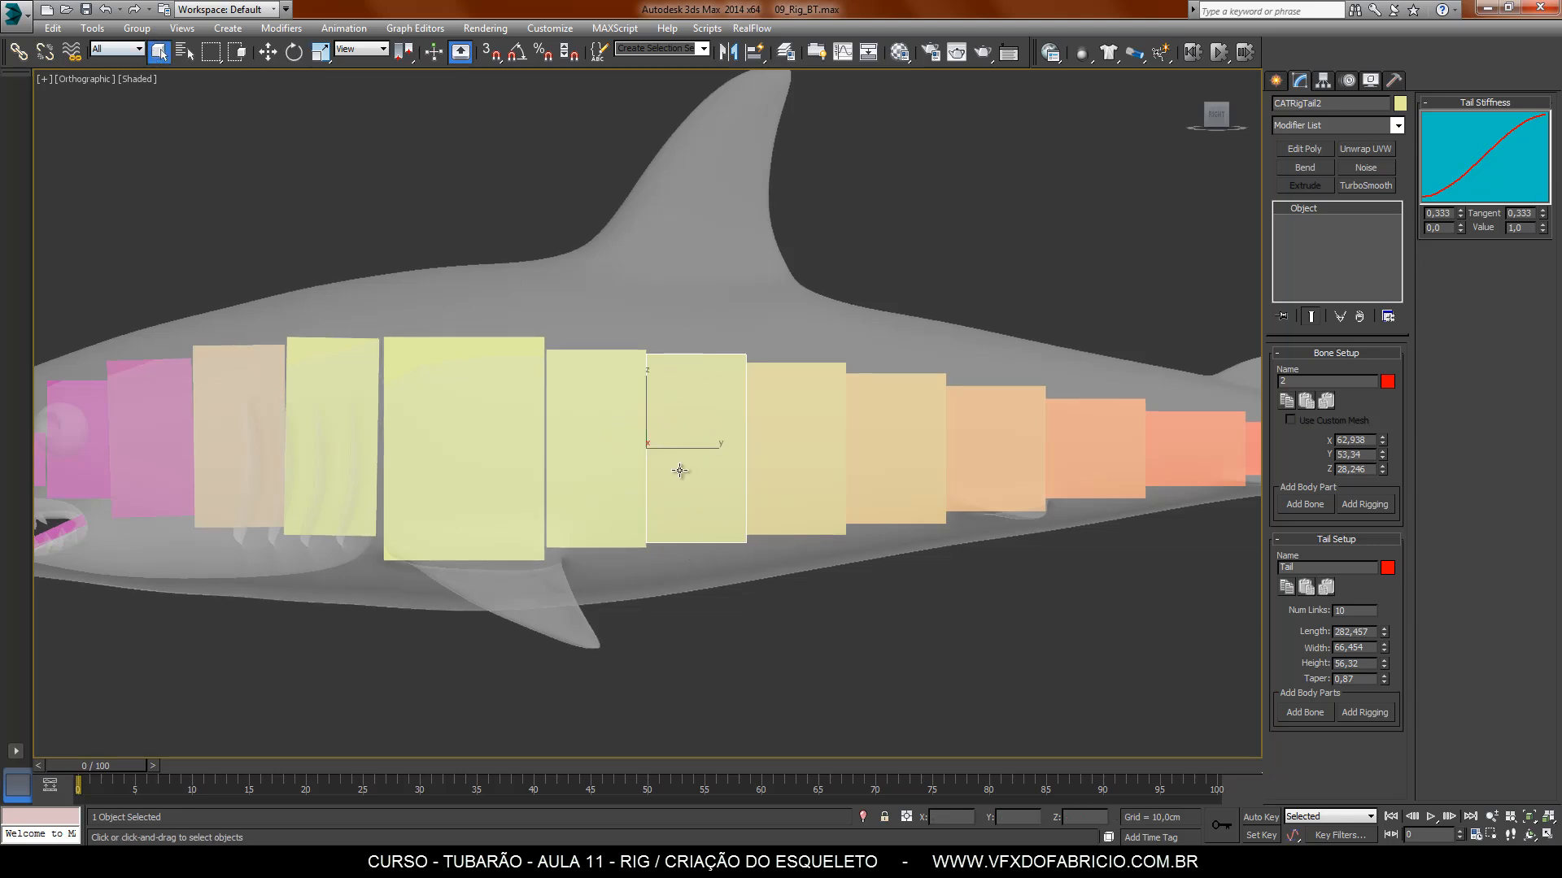
middle_click_drag(685, 410, 672, 494)
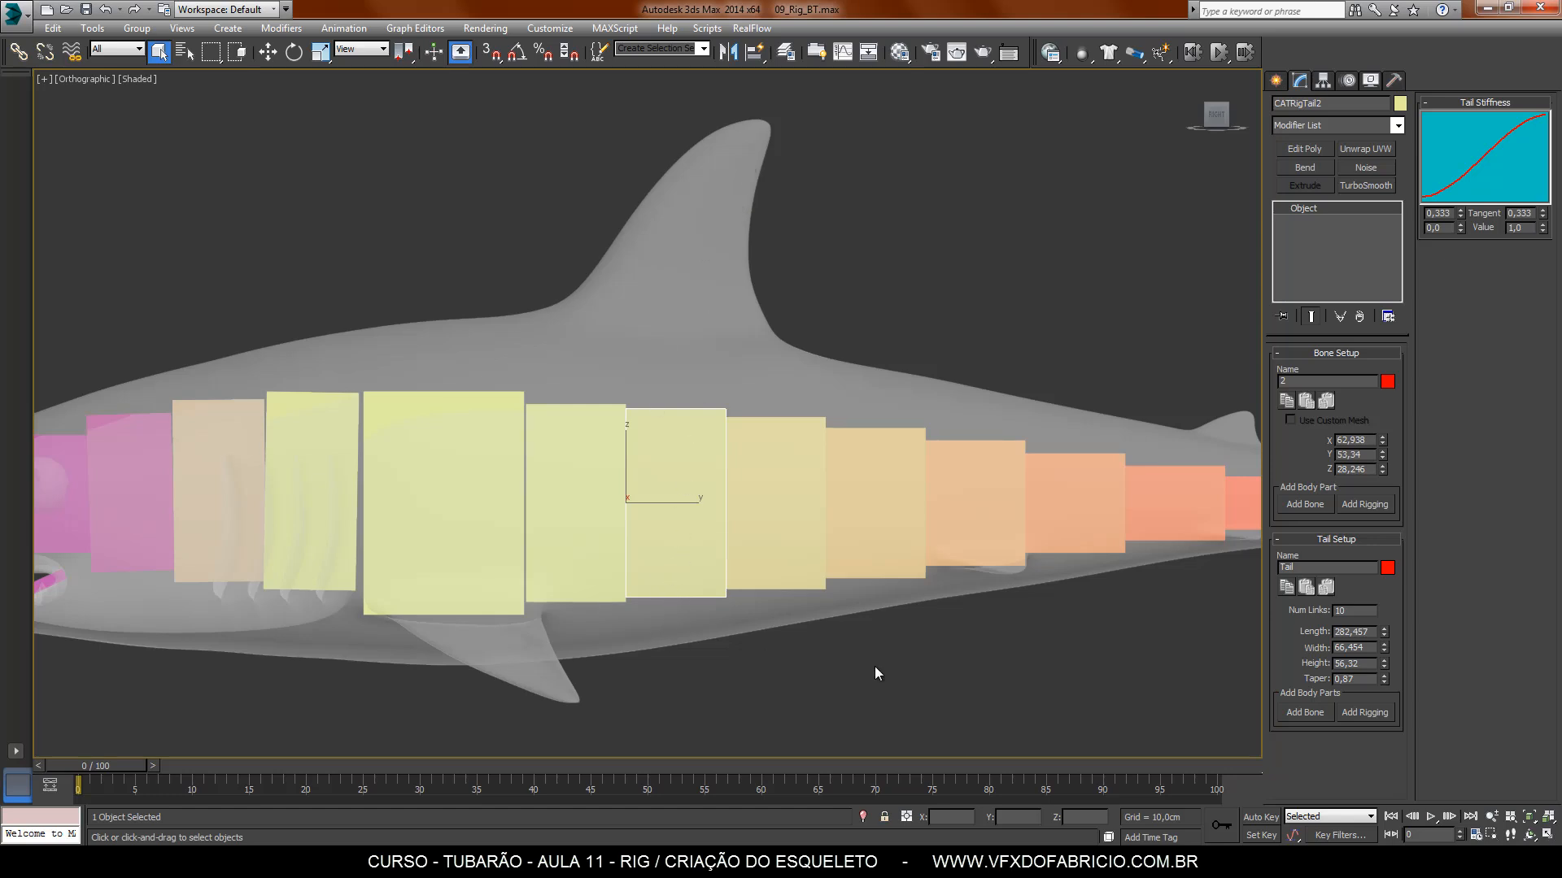
left_click(1299, 713)
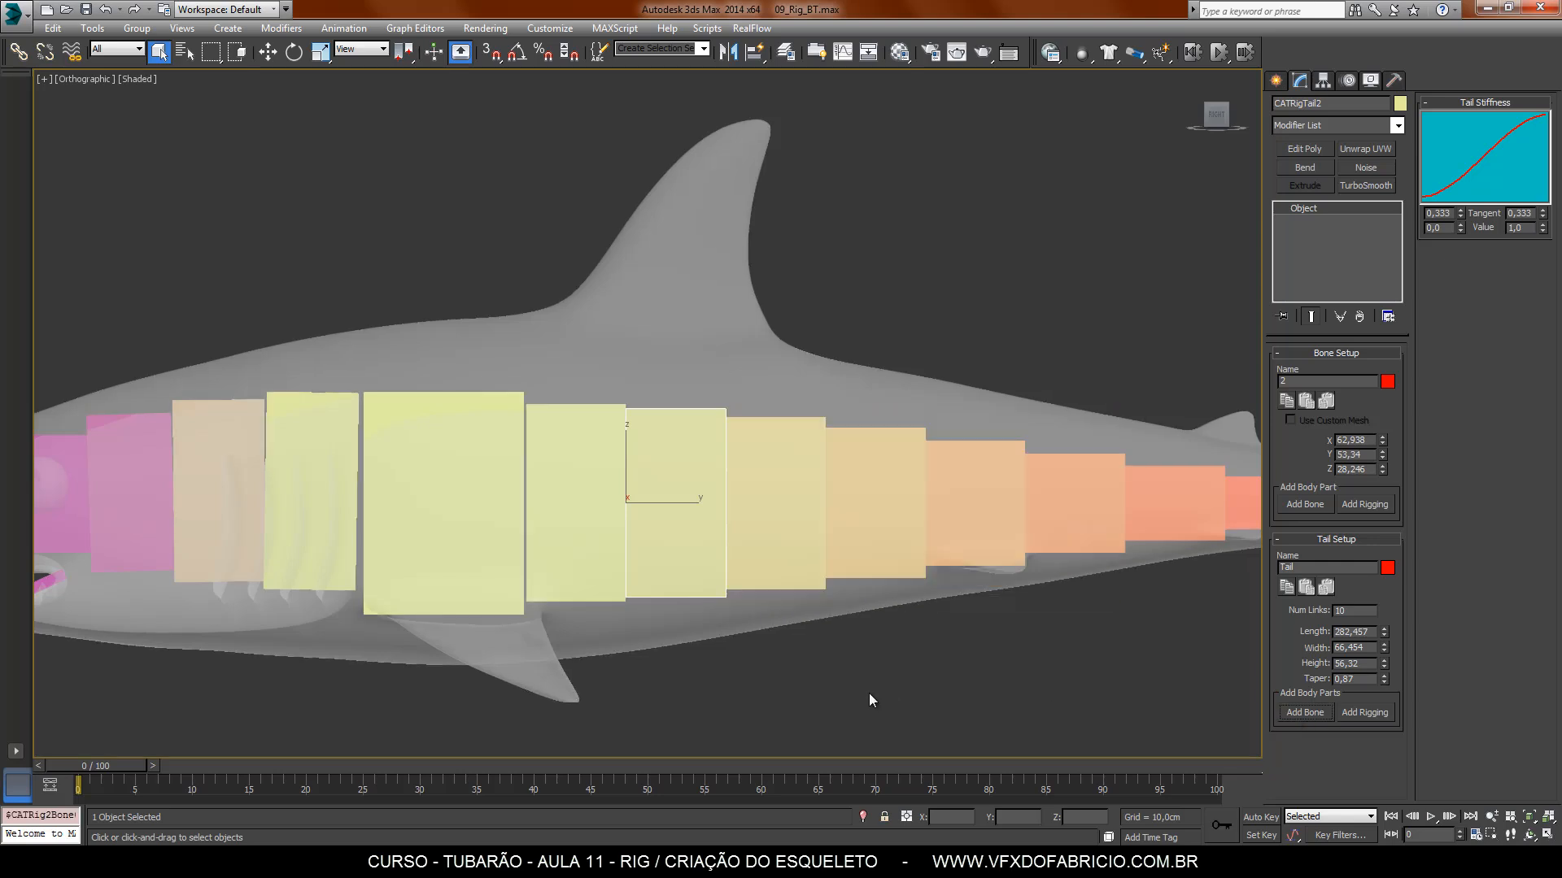
Step: Using wireframe display to select it, move the new bone up into the dorsal fin's base and tilt it along the fin
key("F3")
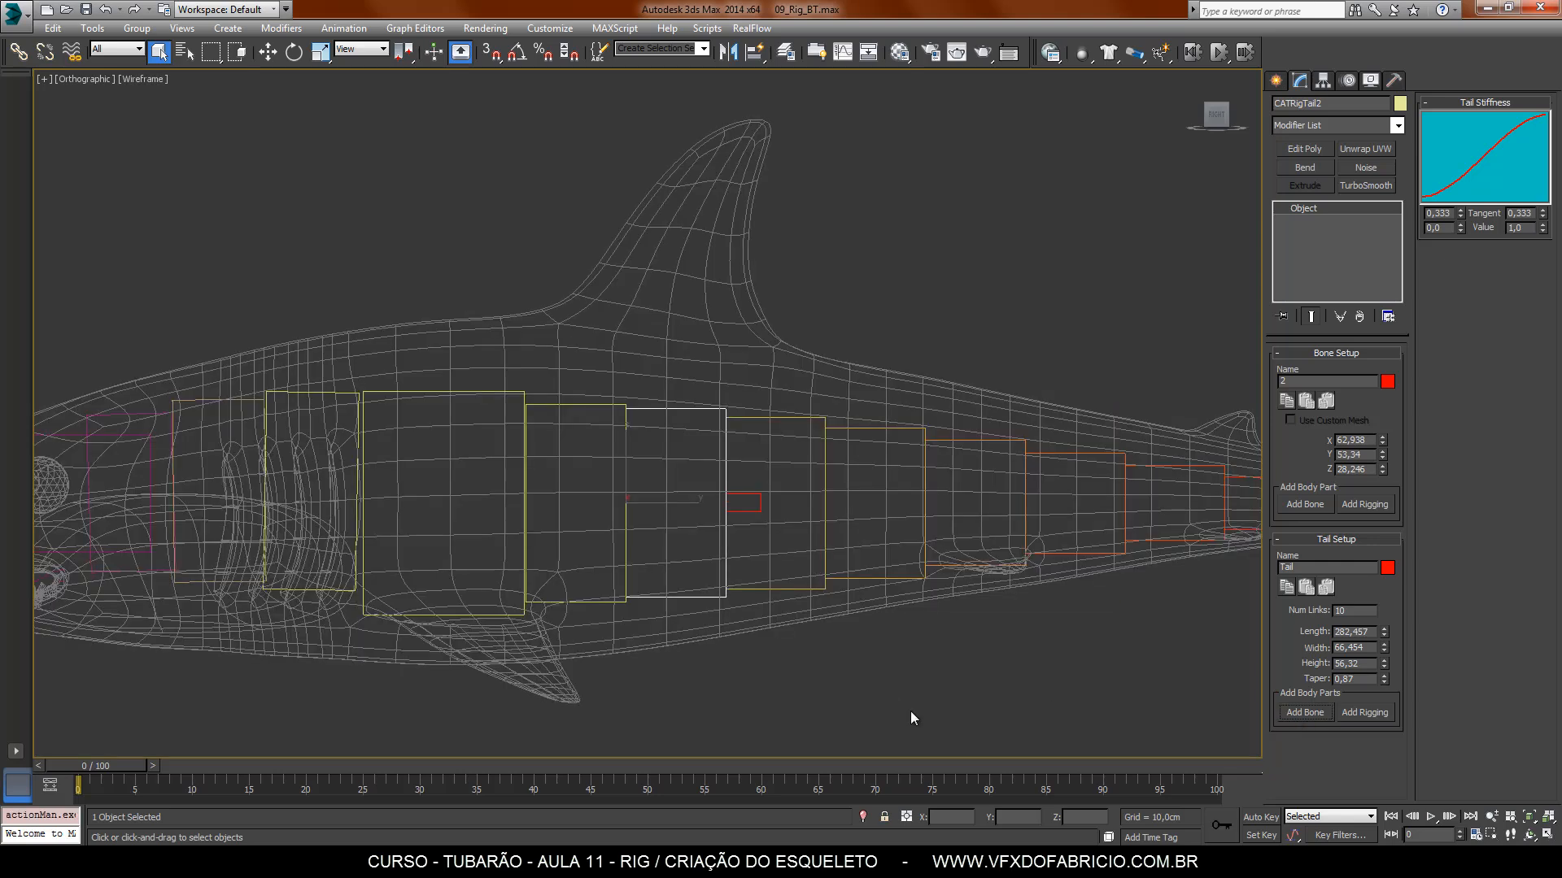
left_click(744, 511)
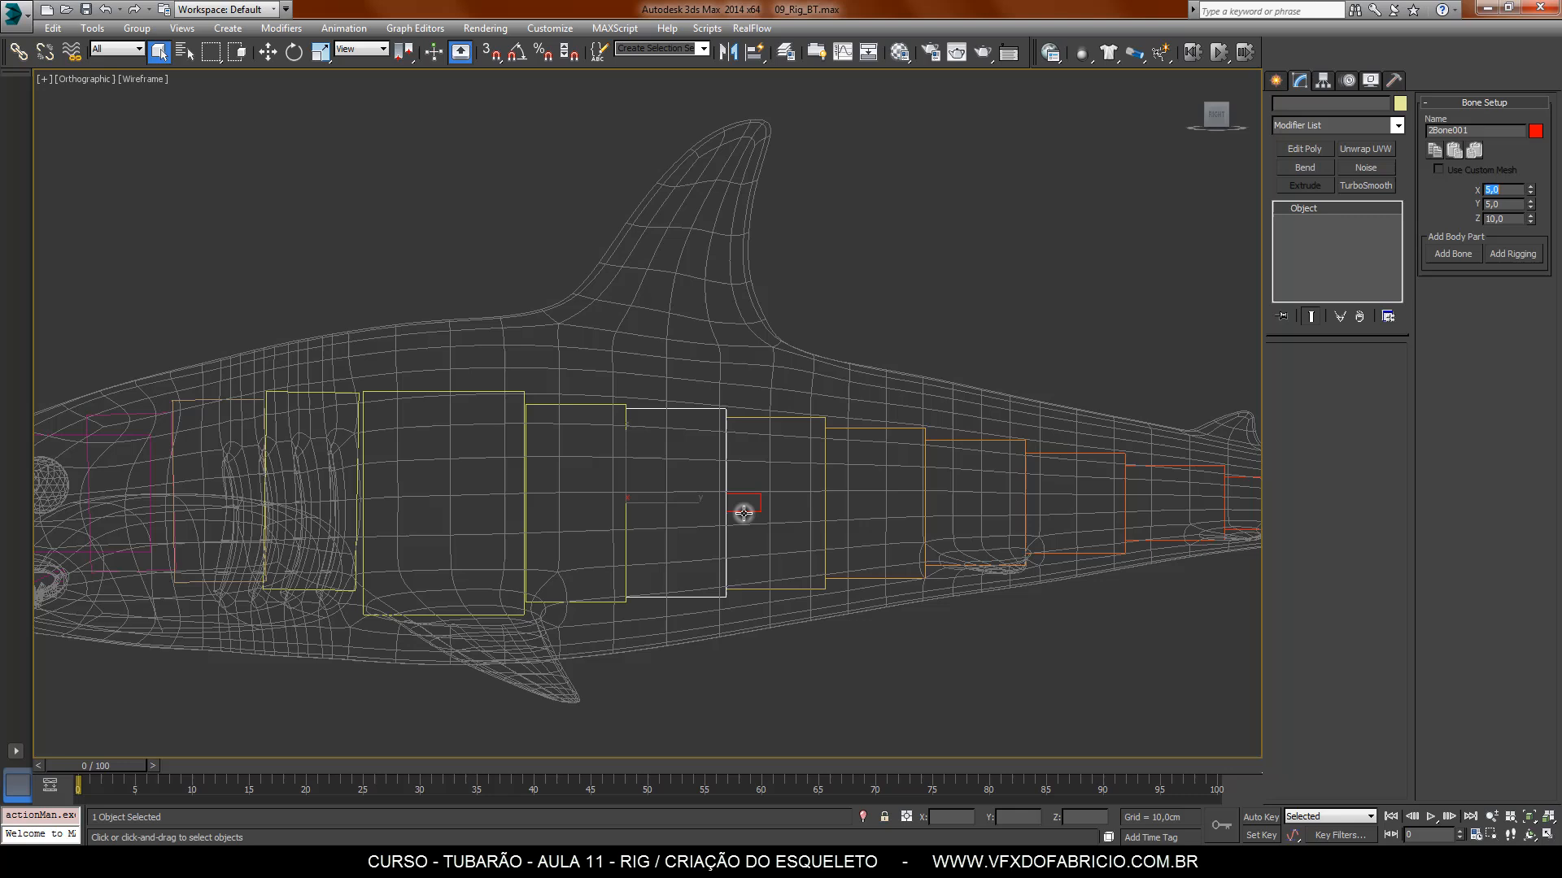
left_click(268, 52)
mouse_move(756, 494)
left_mouse_down()
mouse_move(726, 349)
mouse_move(688, 318)
mouse_move(663, 170)
left_mouse_up()
key("F3")
left_click(293, 52)
key("w")
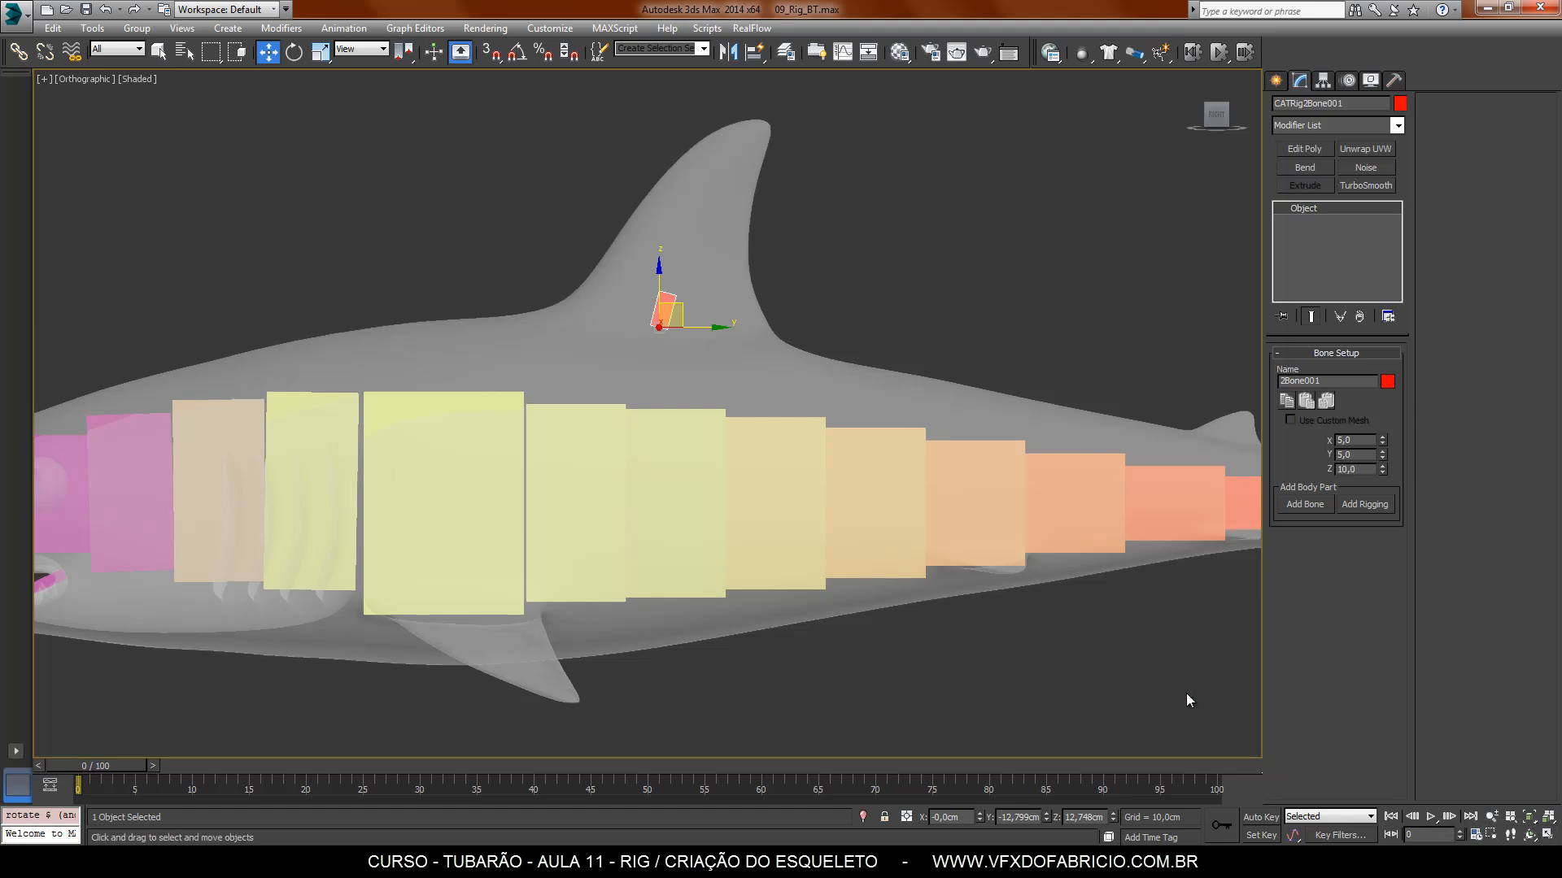
Step: In the perspective view, try rotating the second tail link and the first four tail links to test how the body bends
left_click(1548, 836)
middle_click_drag(1124, 594, 1108, 555, "alt")
left_click(1548, 836)
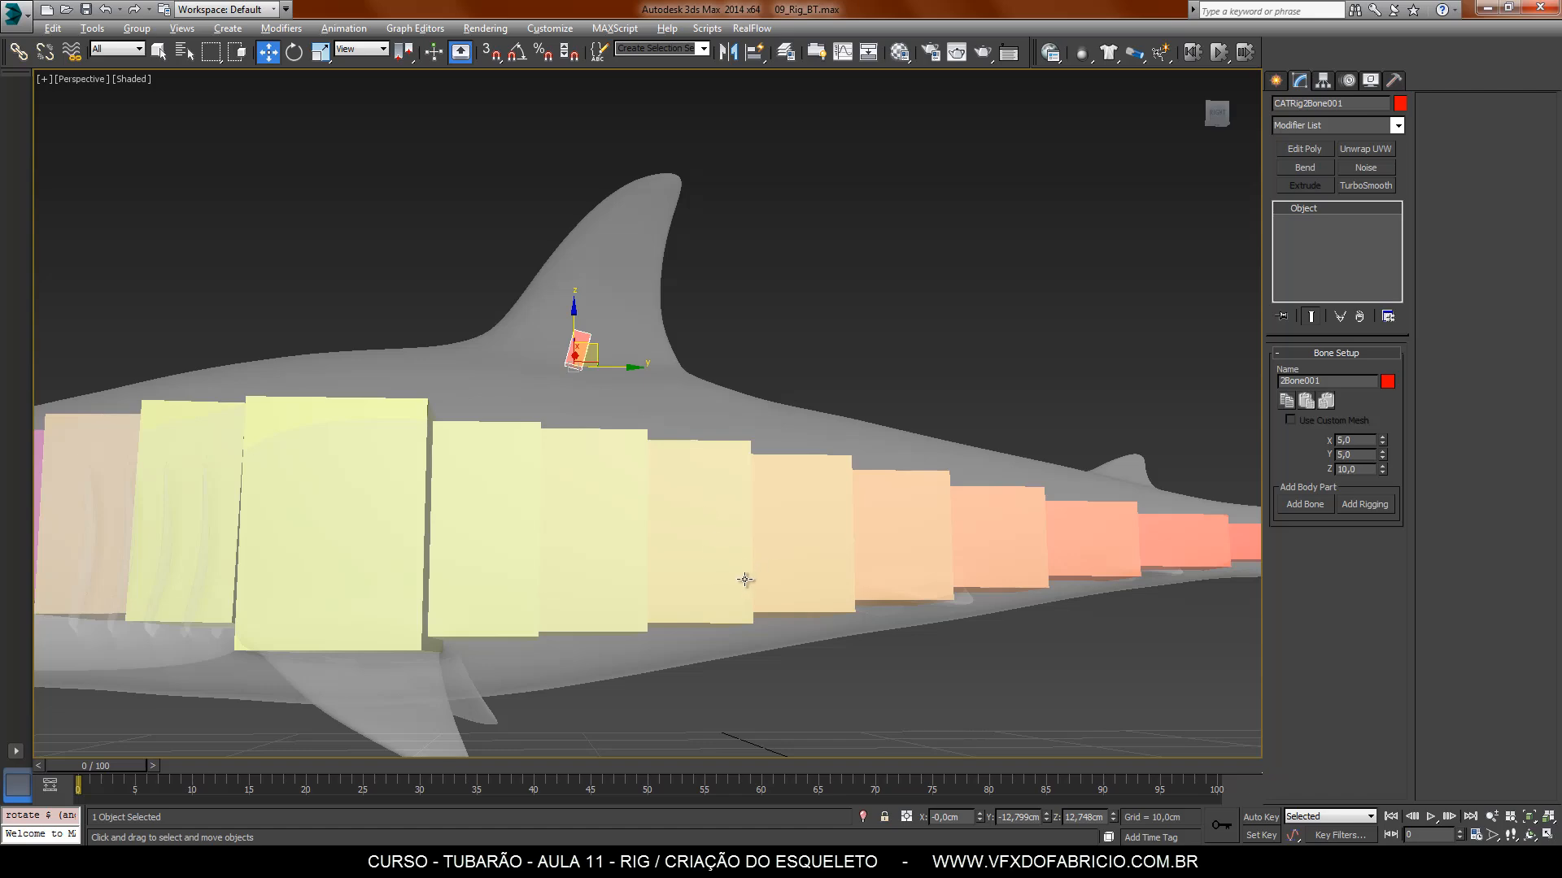
middle_click_drag(745, 579, 606, 485, "alt")
left_click(610, 488)
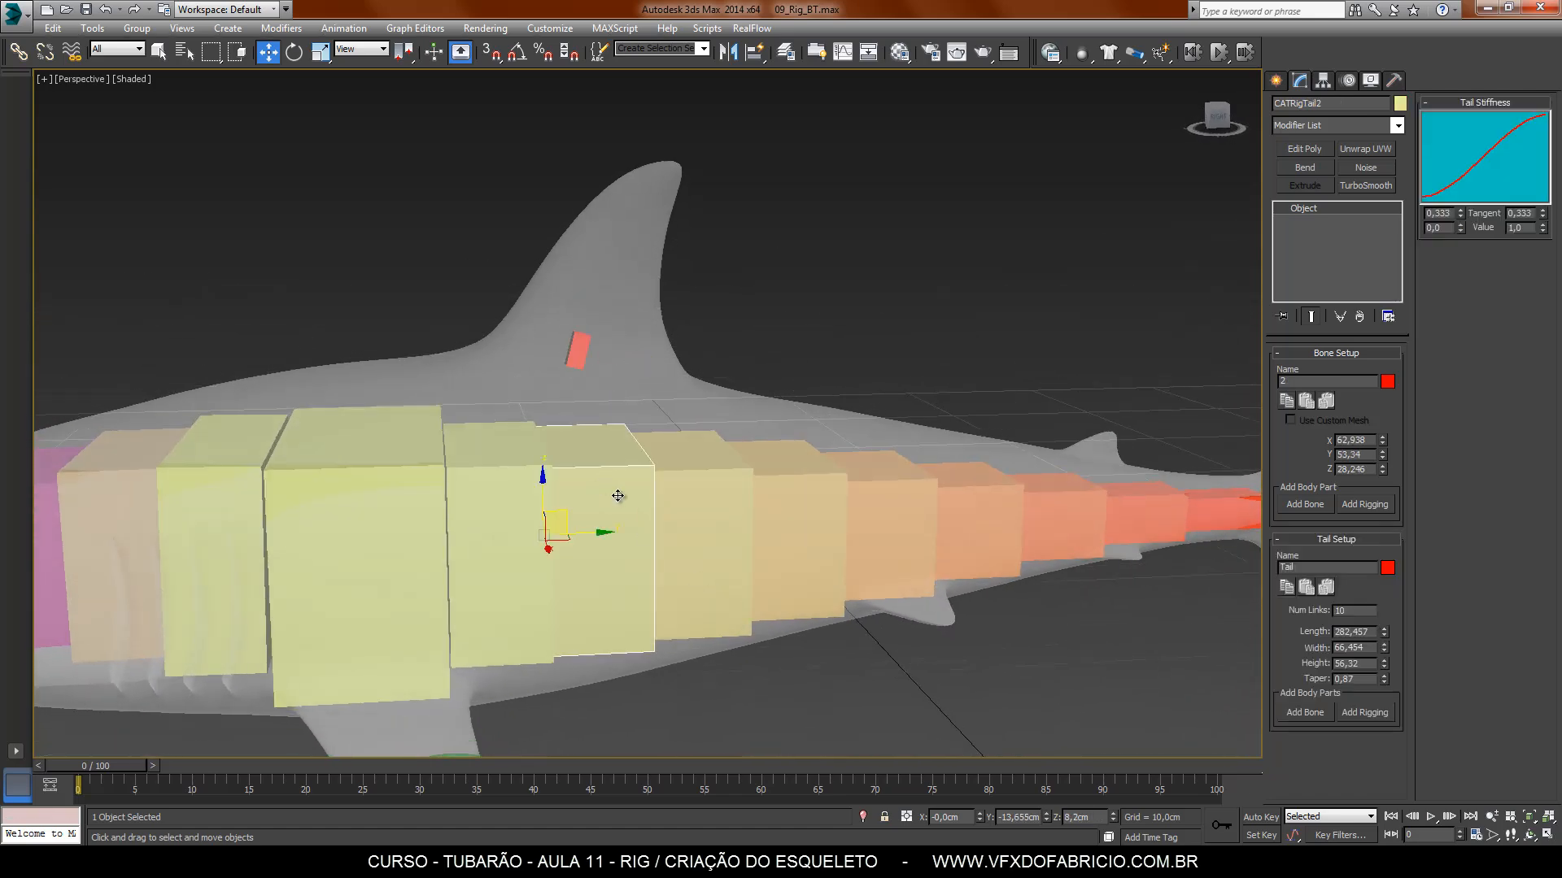
left_click(293, 52)
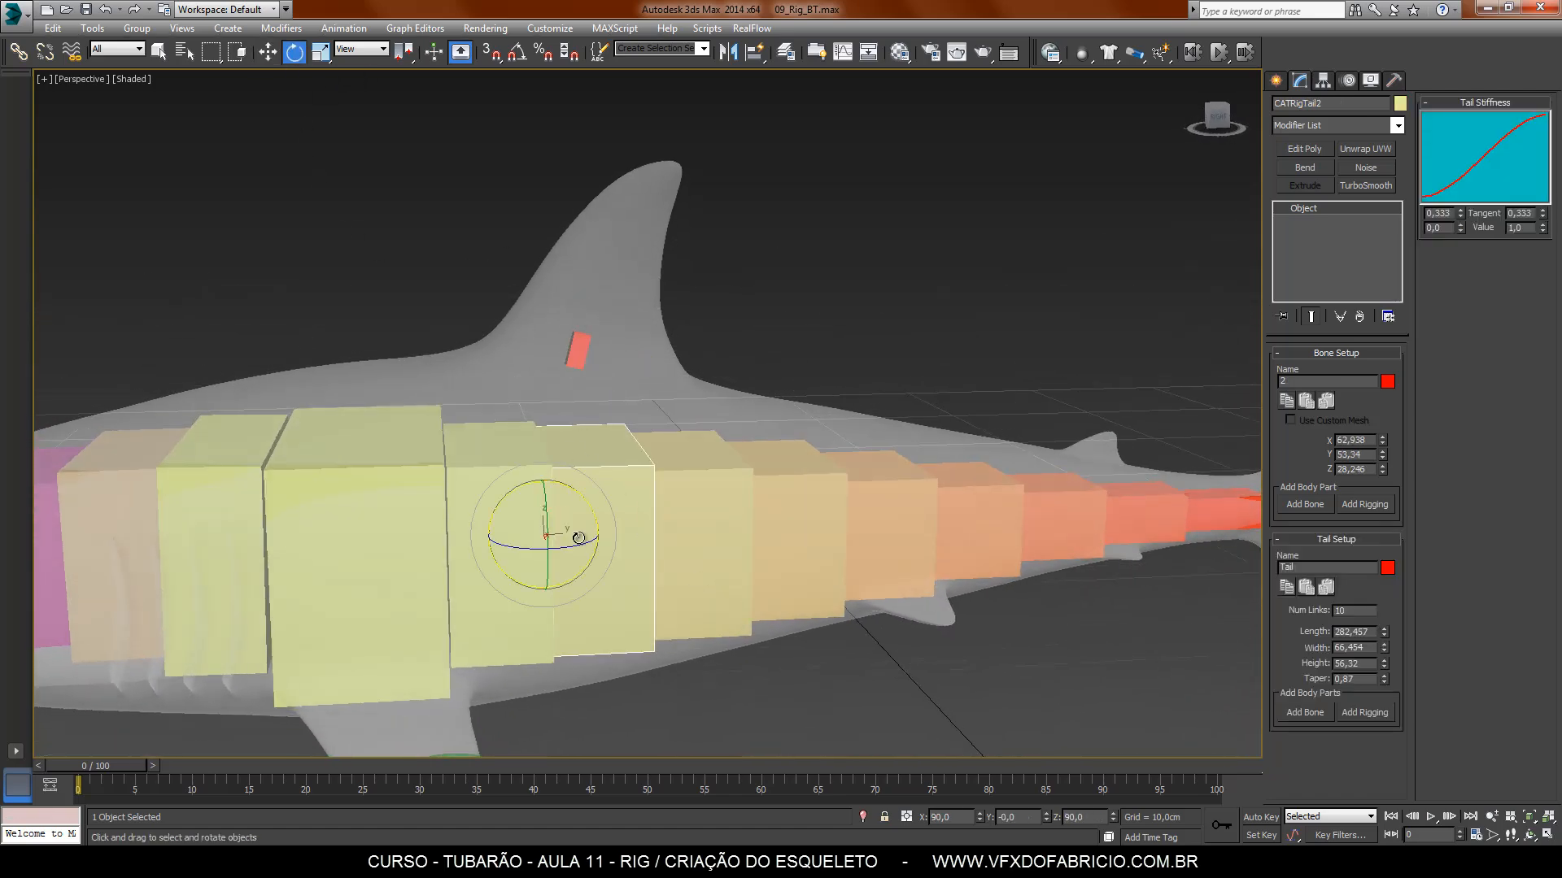
left_click_drag(579, 538, 534, 544)
right_click(533, 544)
left_click_drag(475, 418, 754, 548)
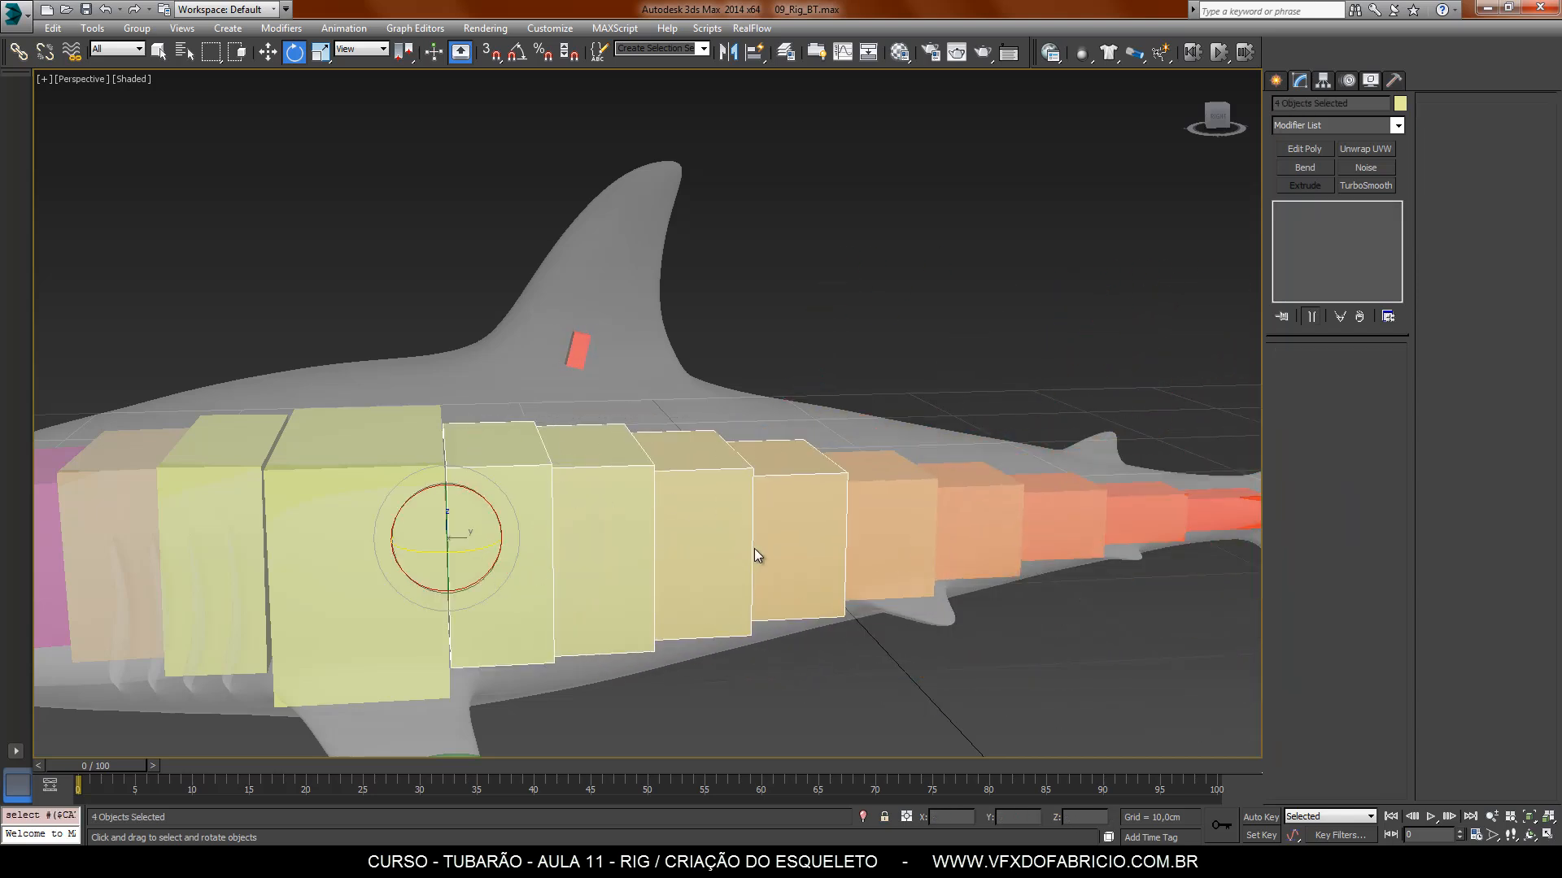
left_click_drag(464, 547, 556, 573)
right_click(557, 573)
Step: Try rotating the rear tail links together with both fin lobes, and the last tail link on its own
middle_click_drag(909, 589, 399, 551)
double_click(535, 478)
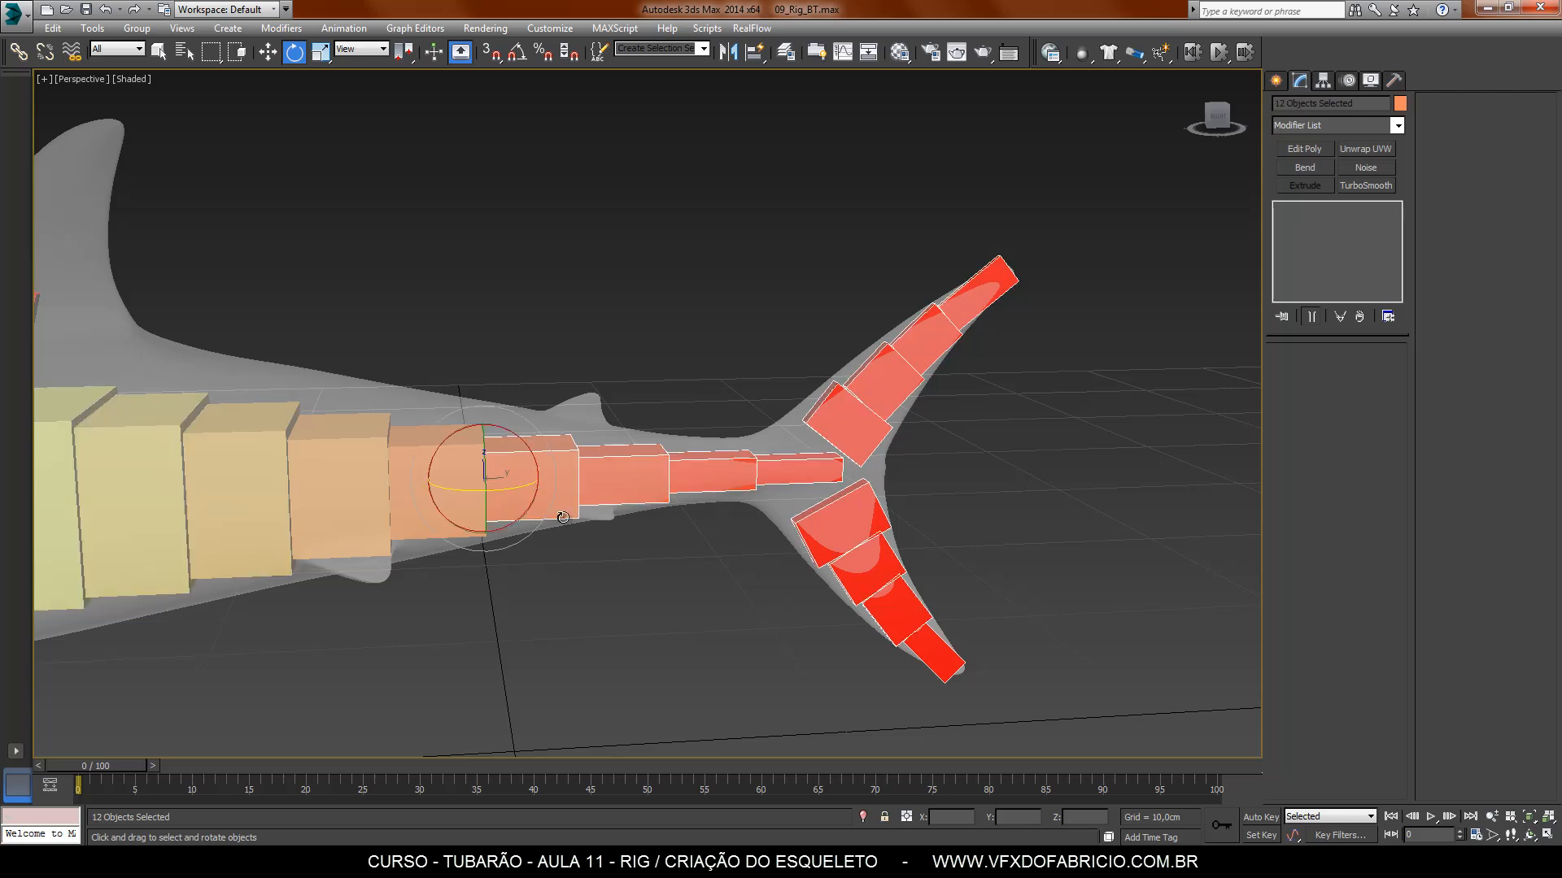
mouse_move(511, 488)
left_mouse_down()
mouse_move(550, 495)
mouse_move(506, 490)
left_mouse_up()
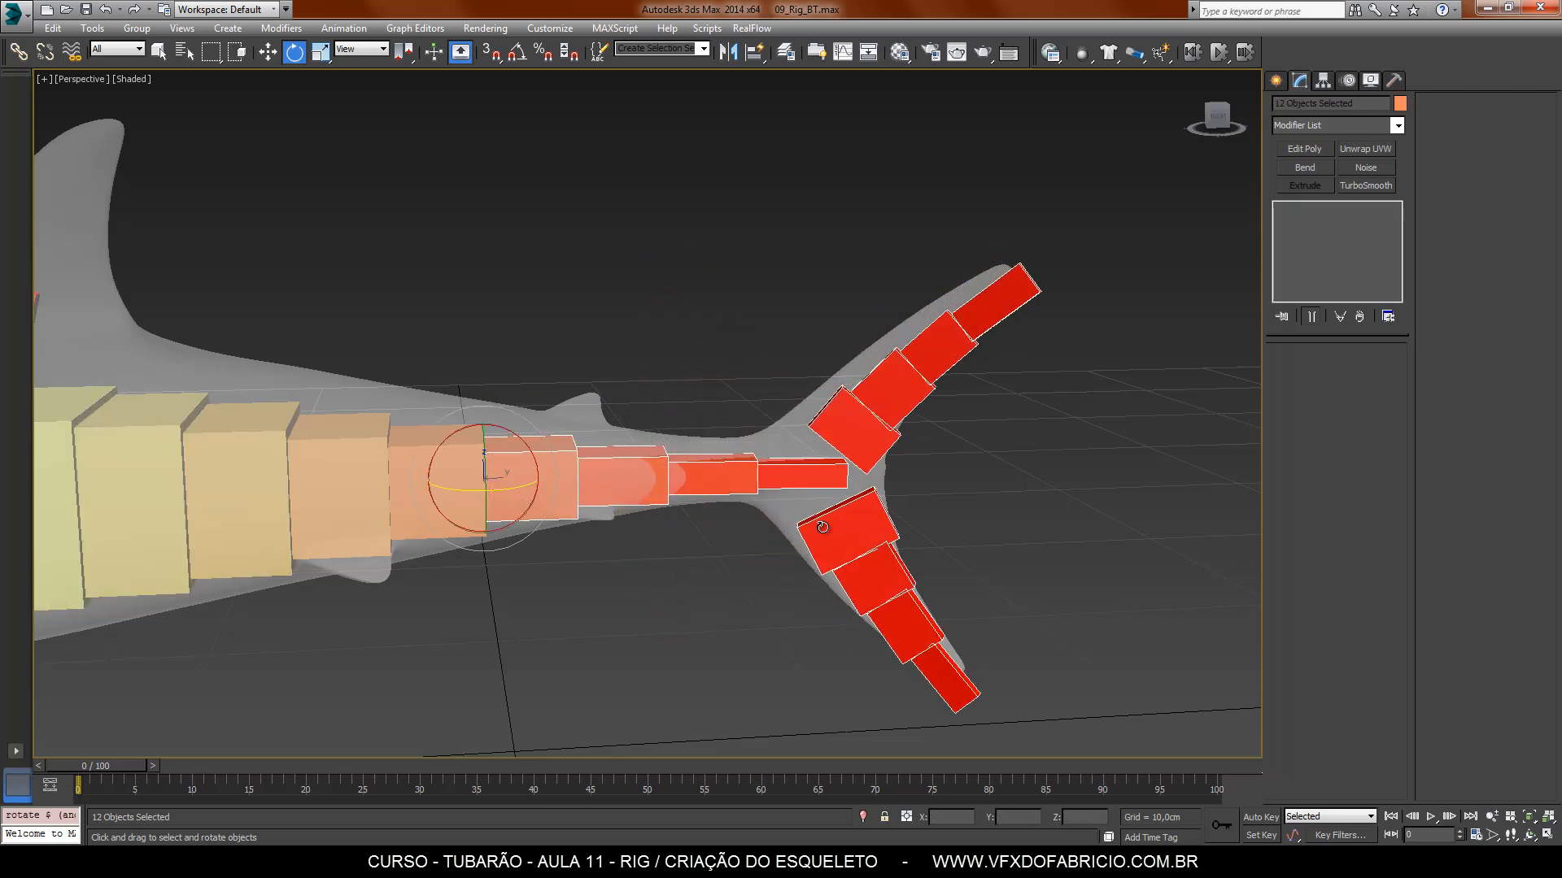
left_click(743, 545)
left_click(805, 481)
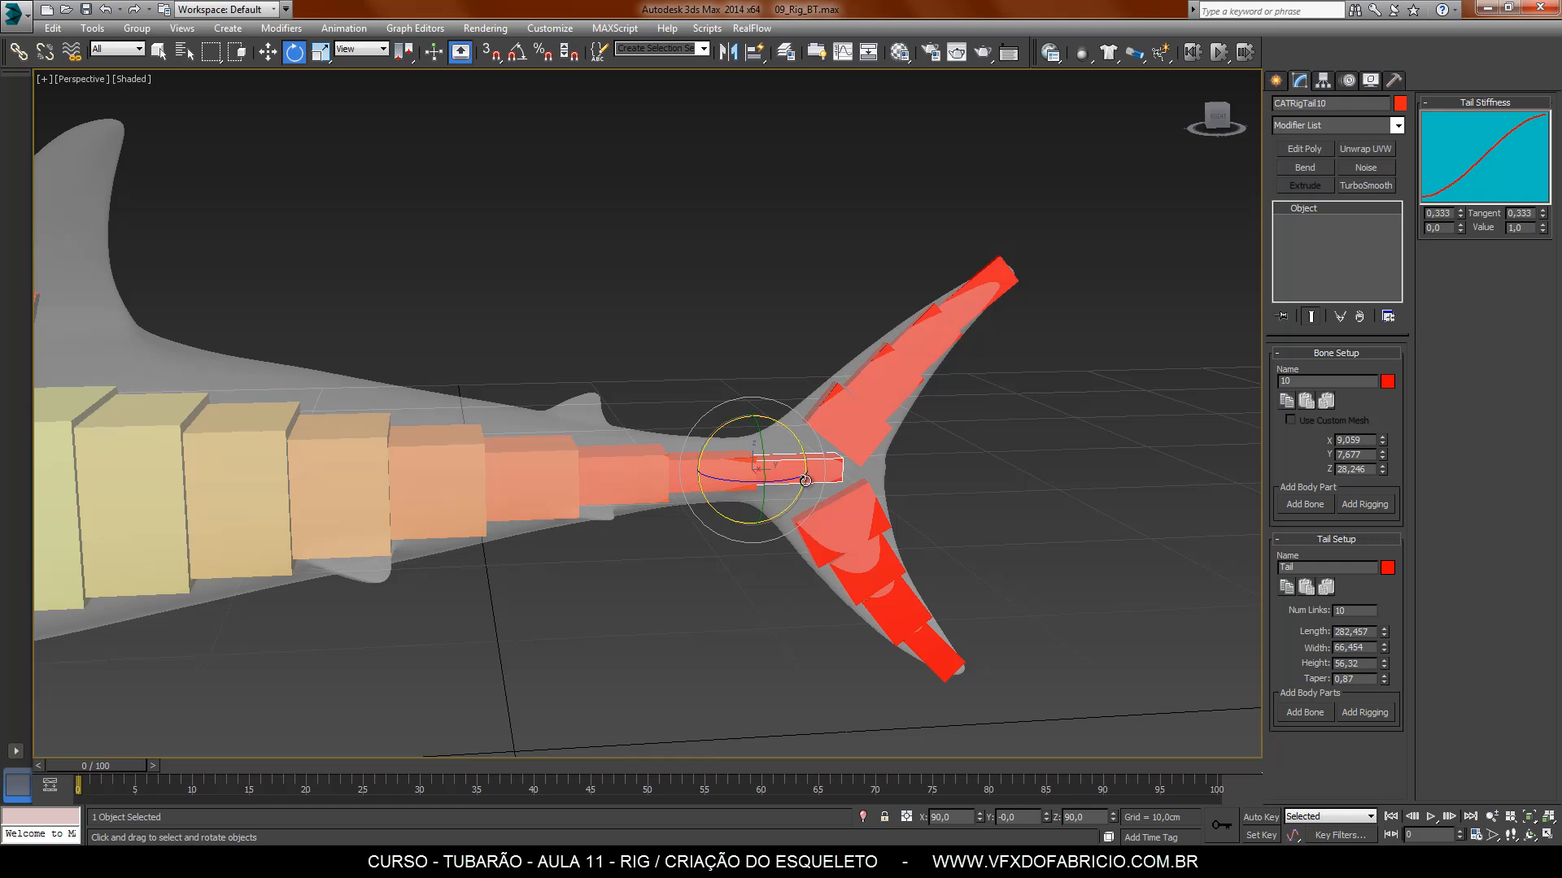
left_click_drag(805, 480, 779, 572)
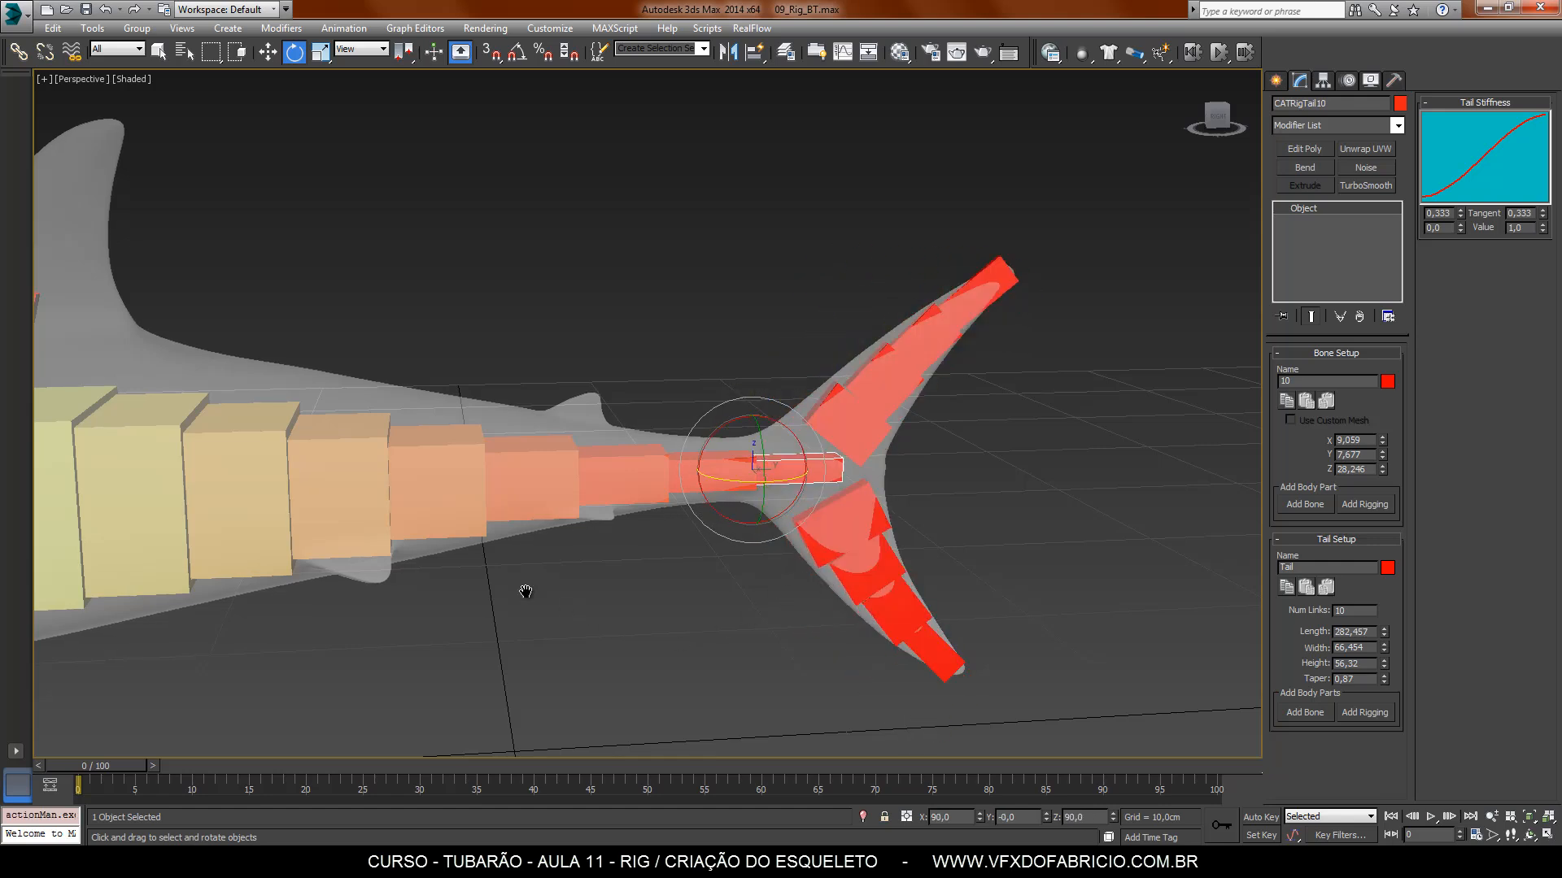
Step: Resize the dorsal fin's base bone to X 13.1, Y 42.8 and Z 14.6, and shift it to sit centred in the fin's base
middle_click_drag(526, 591, 963, 626)
left_click(585, 357)
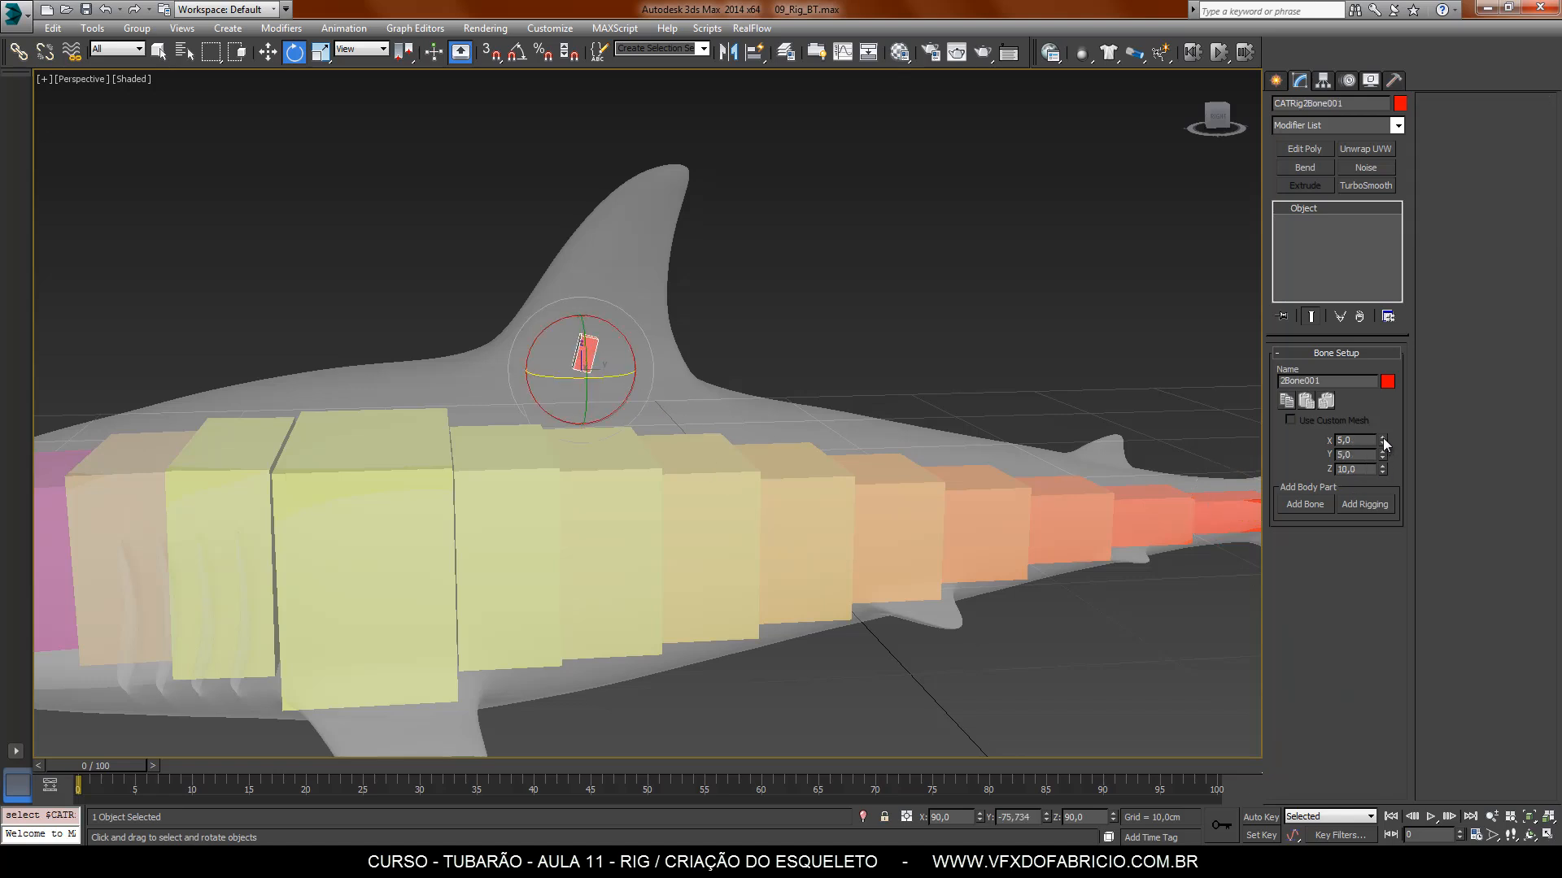
left_click_drag(1383, 440, 1307, 304)
left_click_drag(1382, 455, 1213, 721)
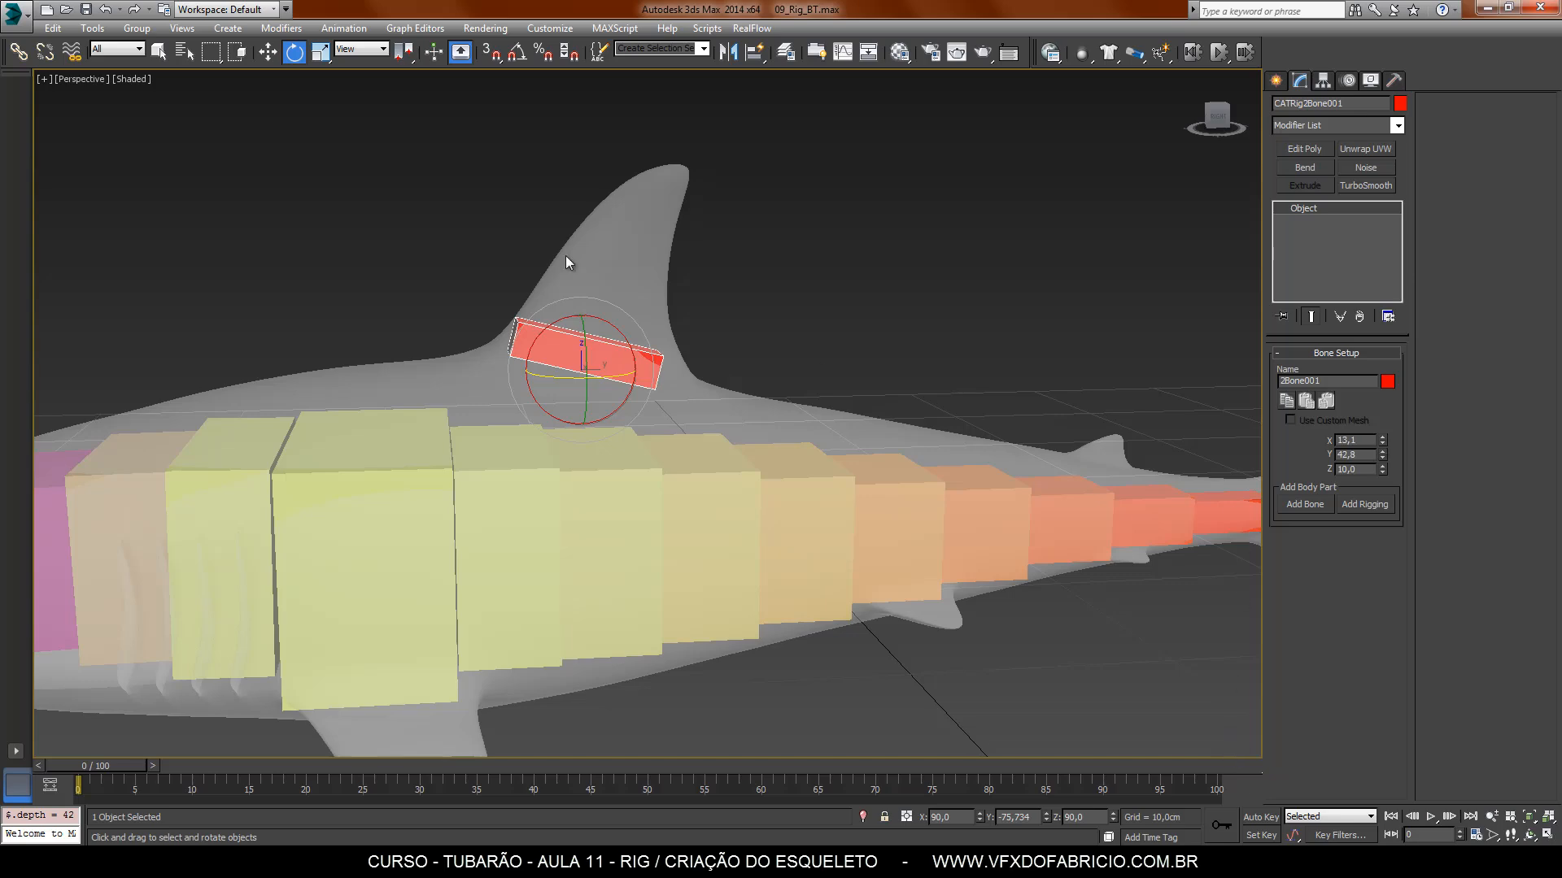
left_click(266, 54)
left_click_drag(603, 354, 613, 356)
mouse_move(533, 427)
middle_mouse_down("alt")
mouse_move(767, 447)
mouse_move(781, 527)
mouse_move(530, 417)
middle_mouse_up("alt")
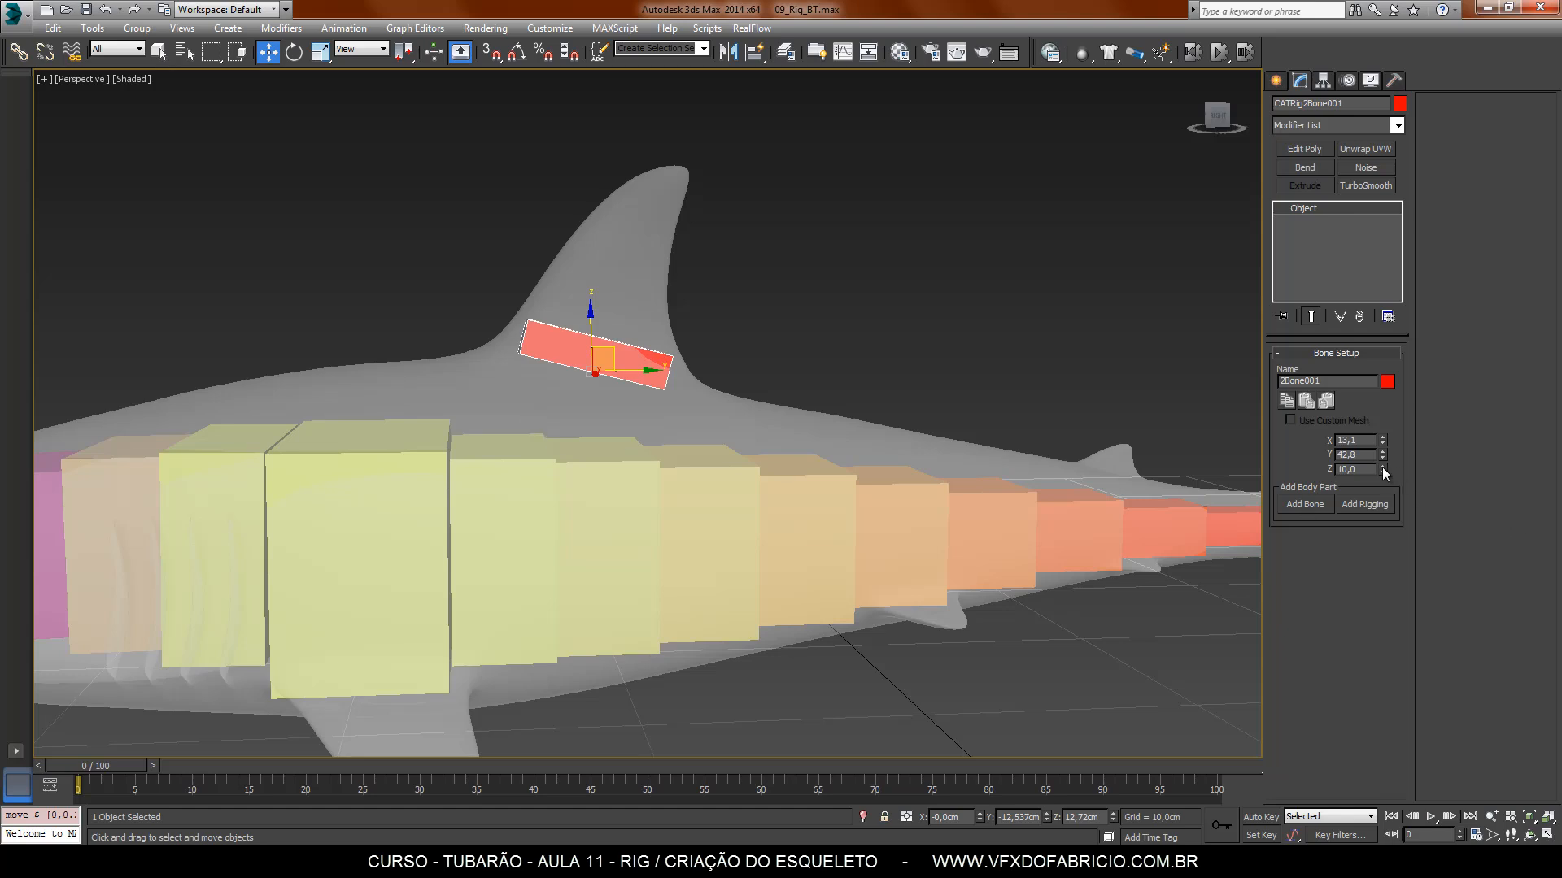
left_click_drag(1382, 467, 1387, 429)
left_click_drag(616, 351, 610, 351)
Step: Add a second dorsal fin bone sized X 9.825, Y 31.244, Z 16.936, and chain a third bone to it
left_click(1303, 504)
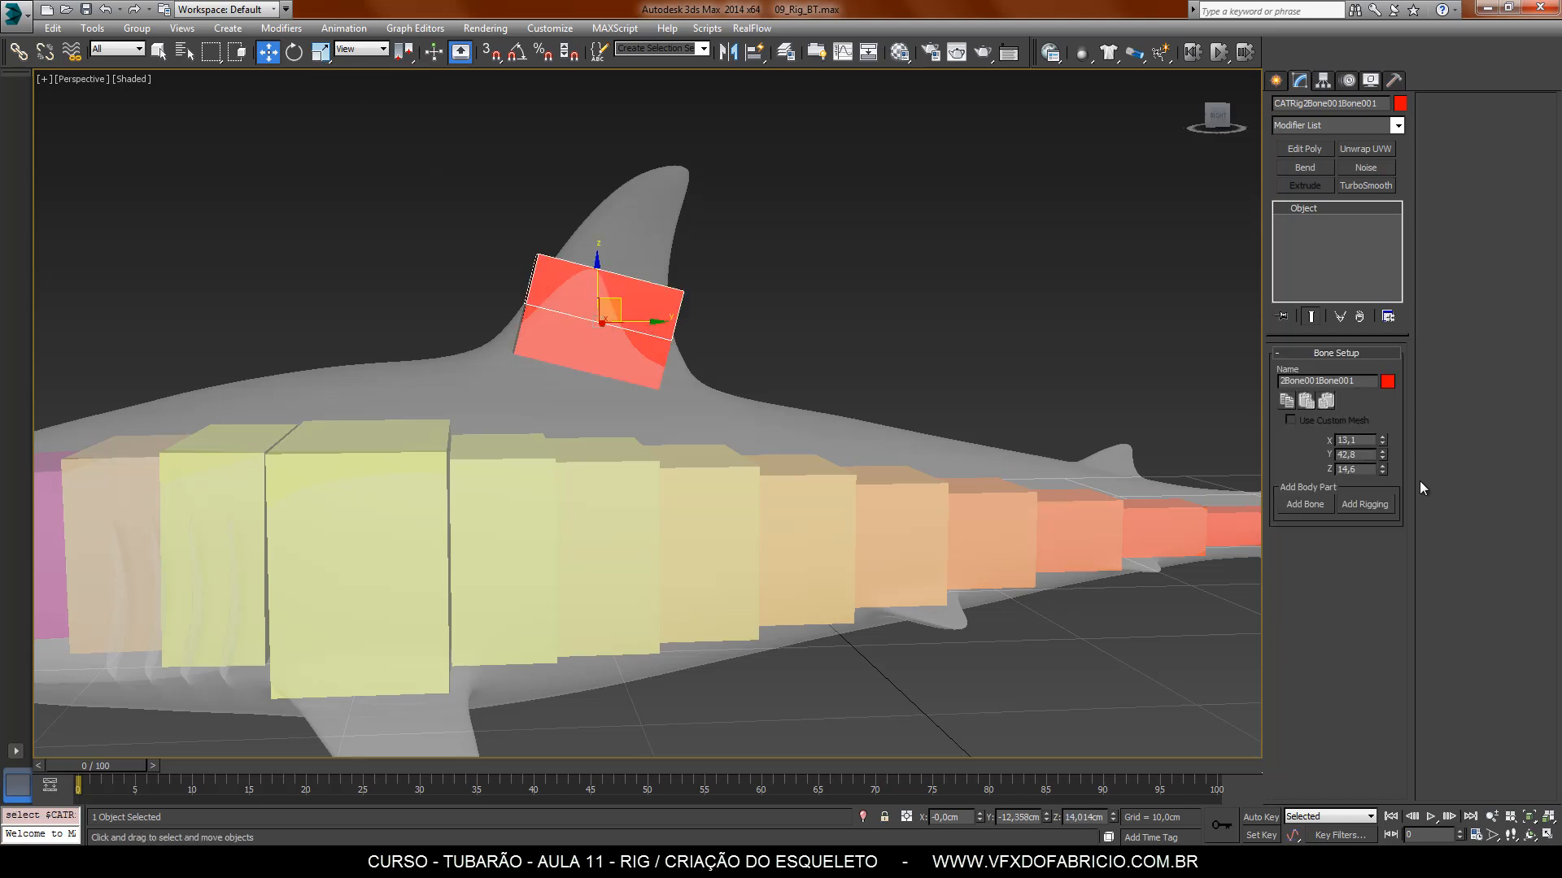
mouse_move(1384, 439)
left_mouse_down()
mouse_move(1384, 474)
mouse_move(1385, 457)
left_mouse_up()
left_click(1305, 505)
left_click(1305, 505)
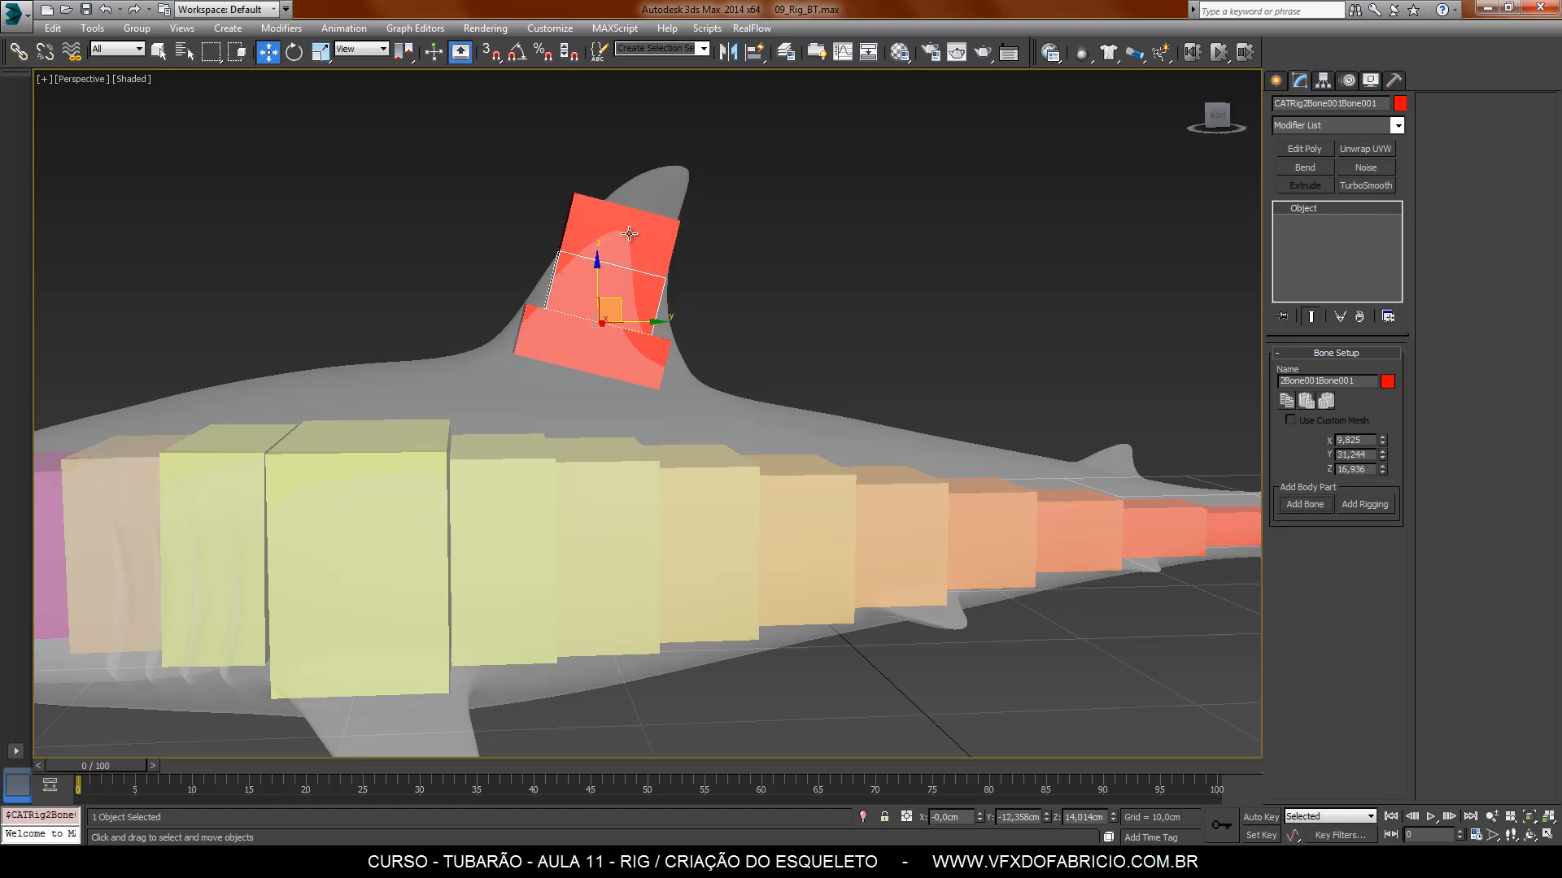
Step: Size the third dorsal bone to X 7.663, Y 19.371, Z 14.734, and add a tip bone of 6.744, 12.591, 13.408
left_click_drag(1383, 440, 1384, 477)
left_click(1304, 504)
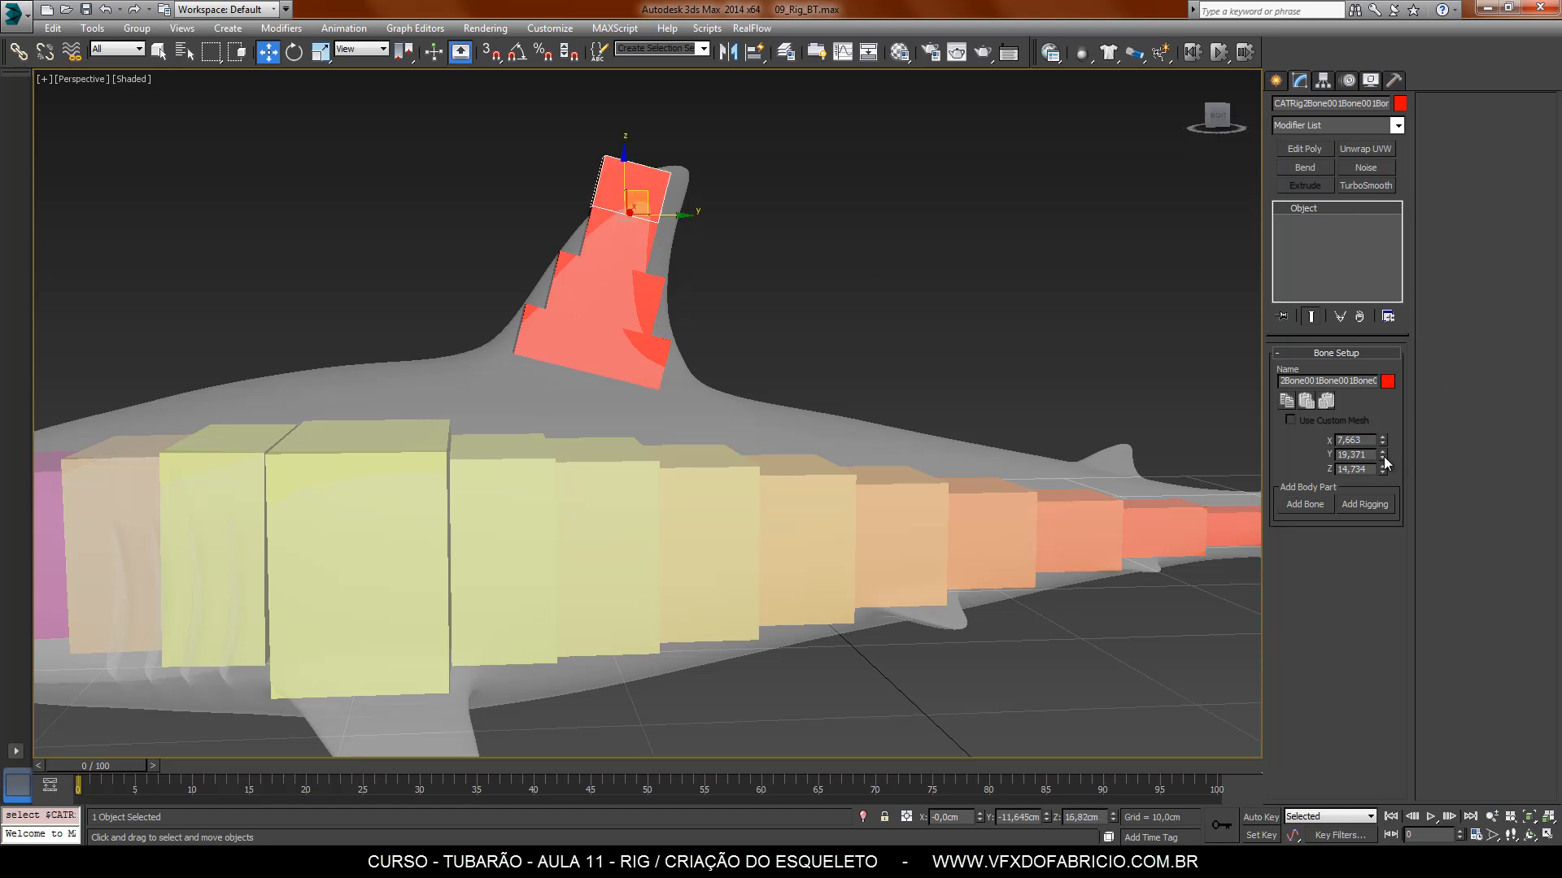
mouse_move(1383, 456)
left_mouse_down()
mouse_move(1391, 485)
mouse_move(1383, 448)
left_mouse_up()
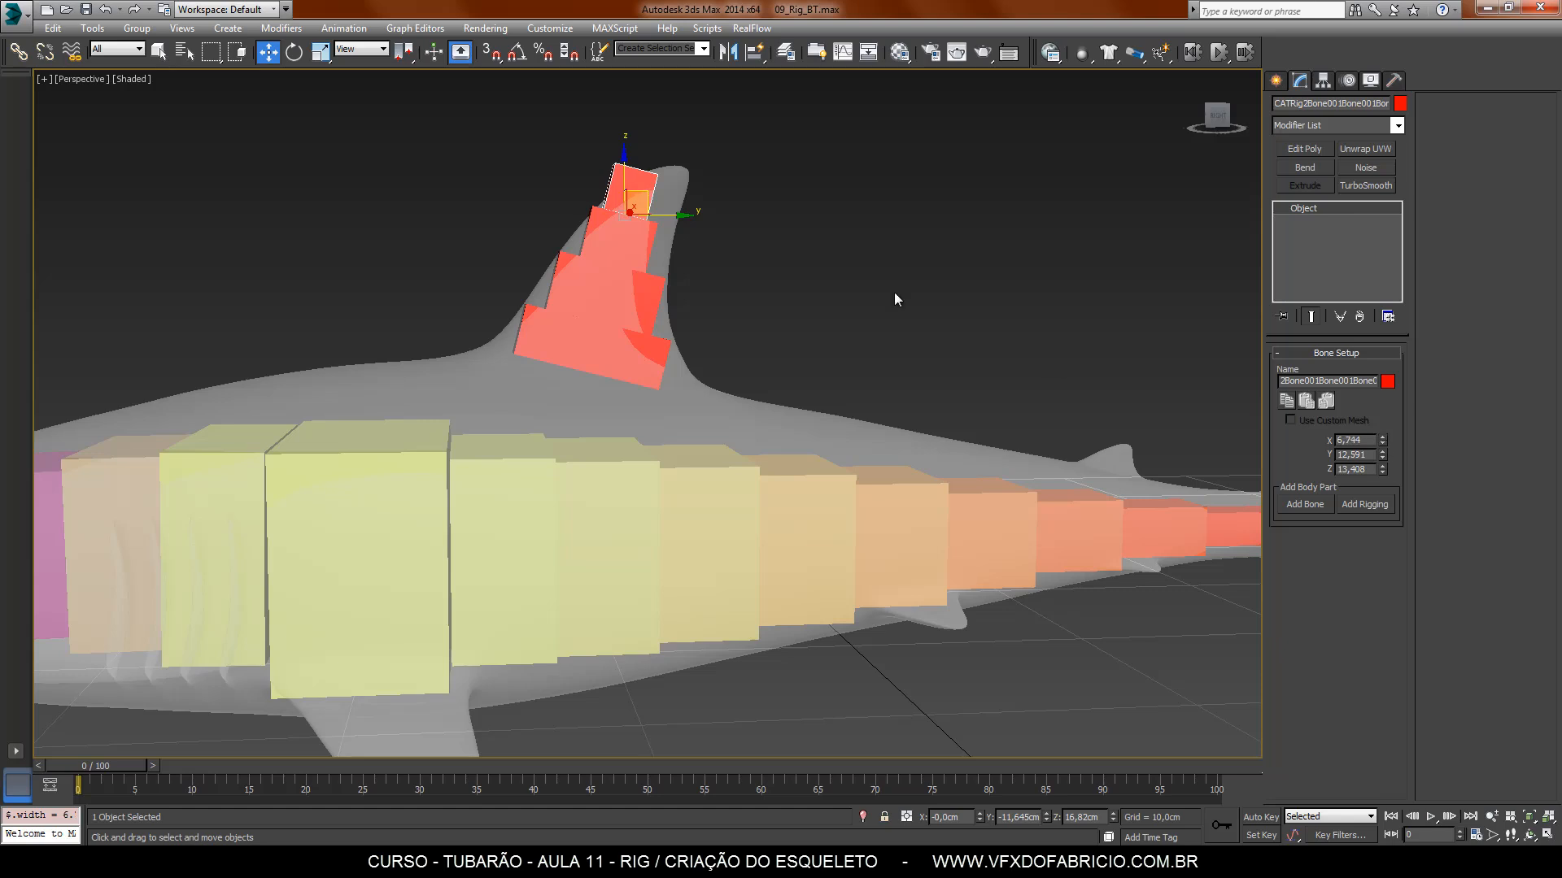
Step: Rotate the upper dorsal fin bones backward so the chain follows the fin's curve up to its tip
left_click(289, 54)
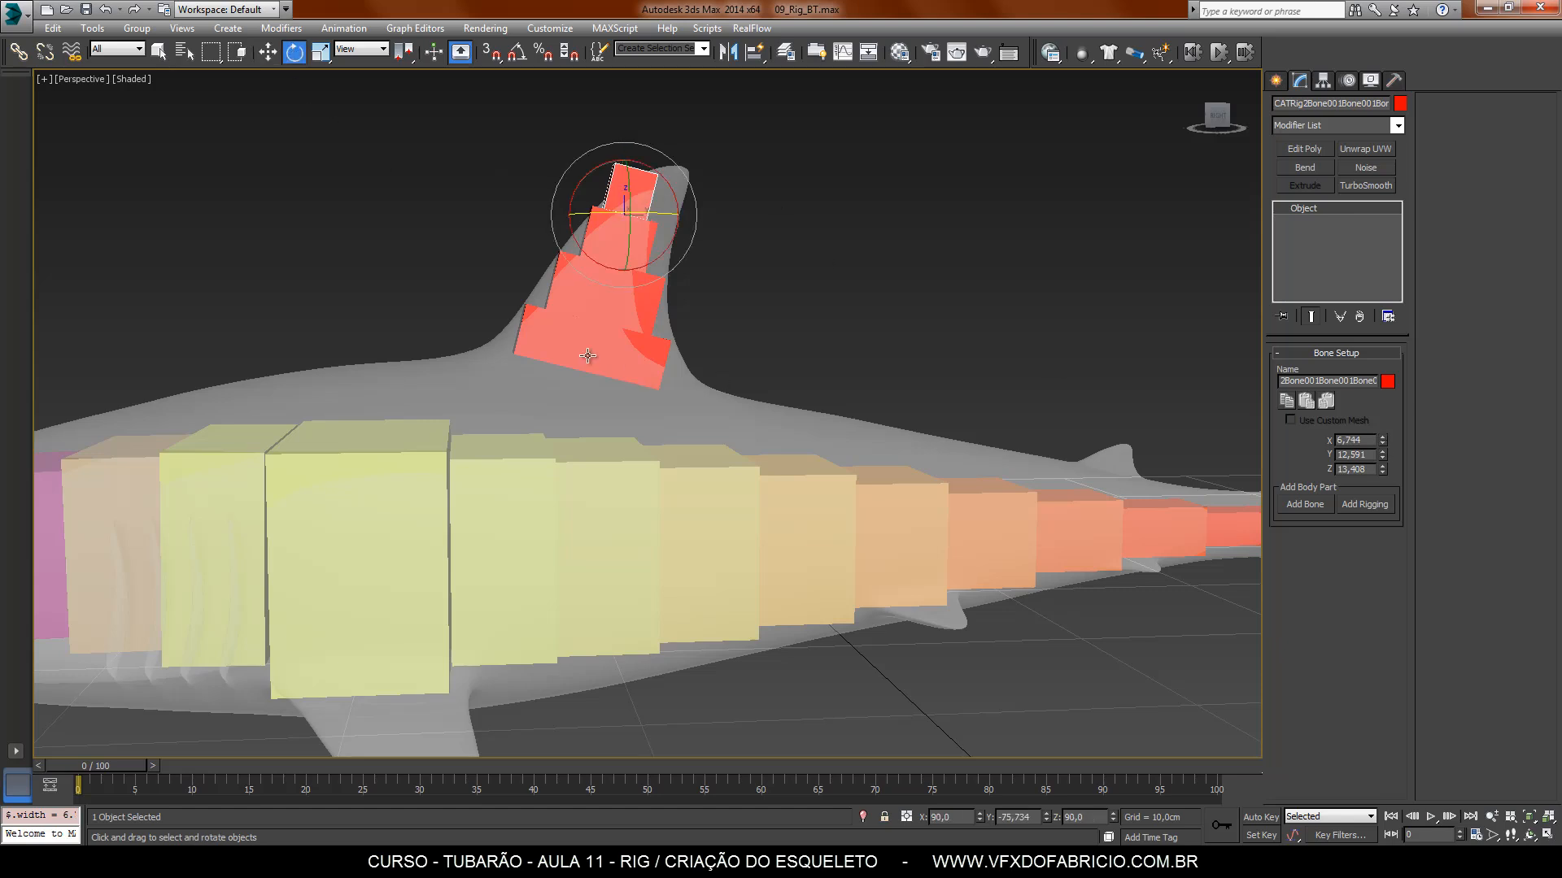
left_click(598, 314)
left_click_drag(639, 283, 644, 290)
left_click(641, 252)
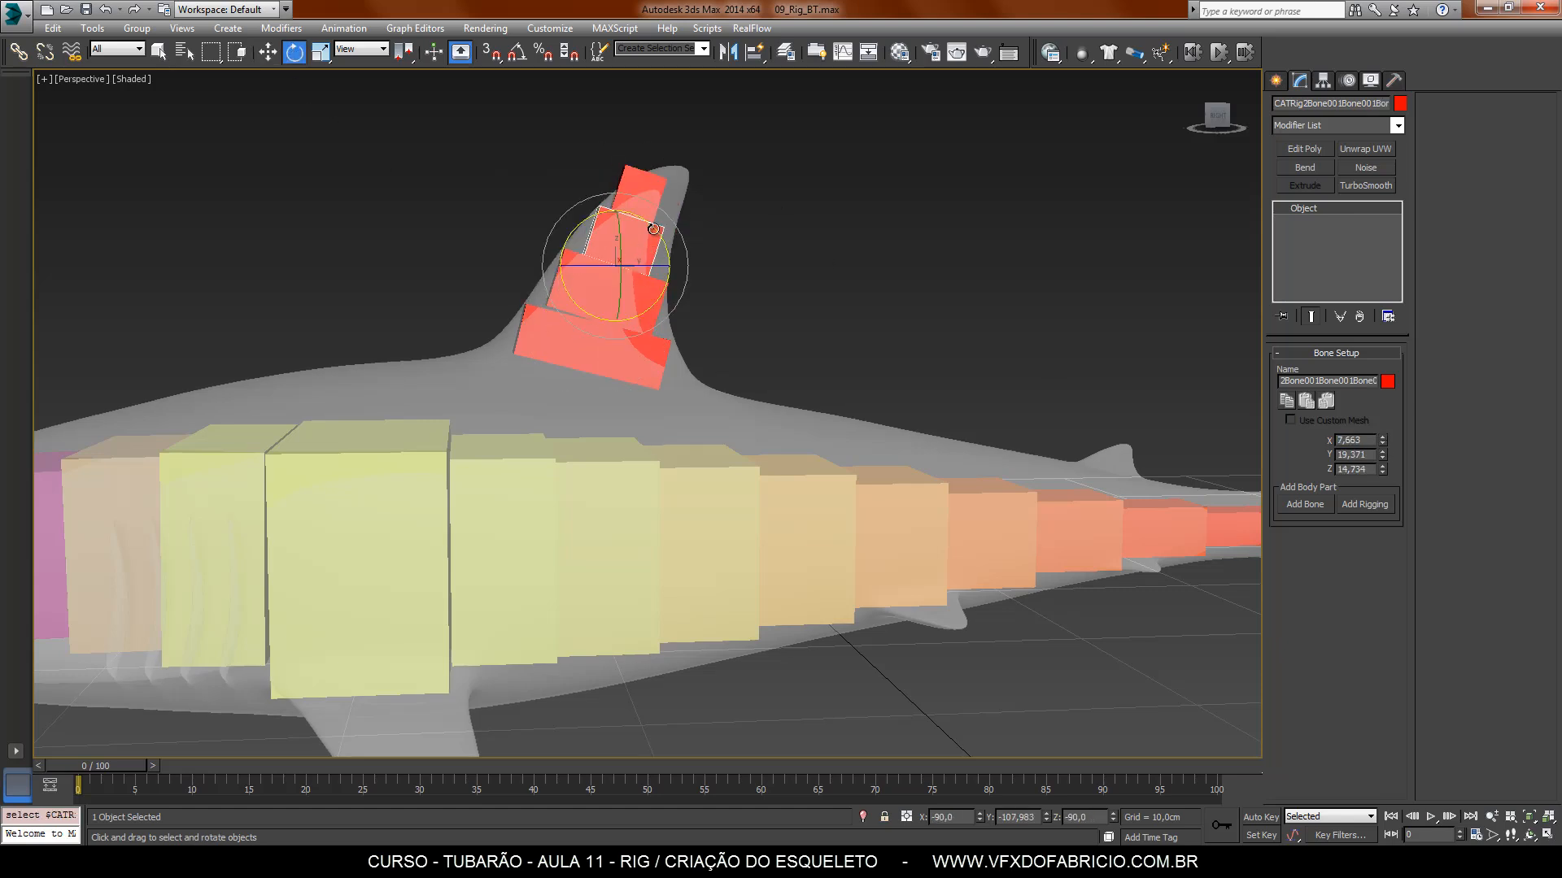
mouse_move(653, 229)
left_mouse_down()
mouse_move(687, 183)
mouse_move(664, 236)
left_mouse_up()
left_click(655, 189)
left_click(639, 249)
left_click(699, 253)
left_click(638, 307)
left_click_drag(642, 290, 641, 292)
left_click(702, 299)
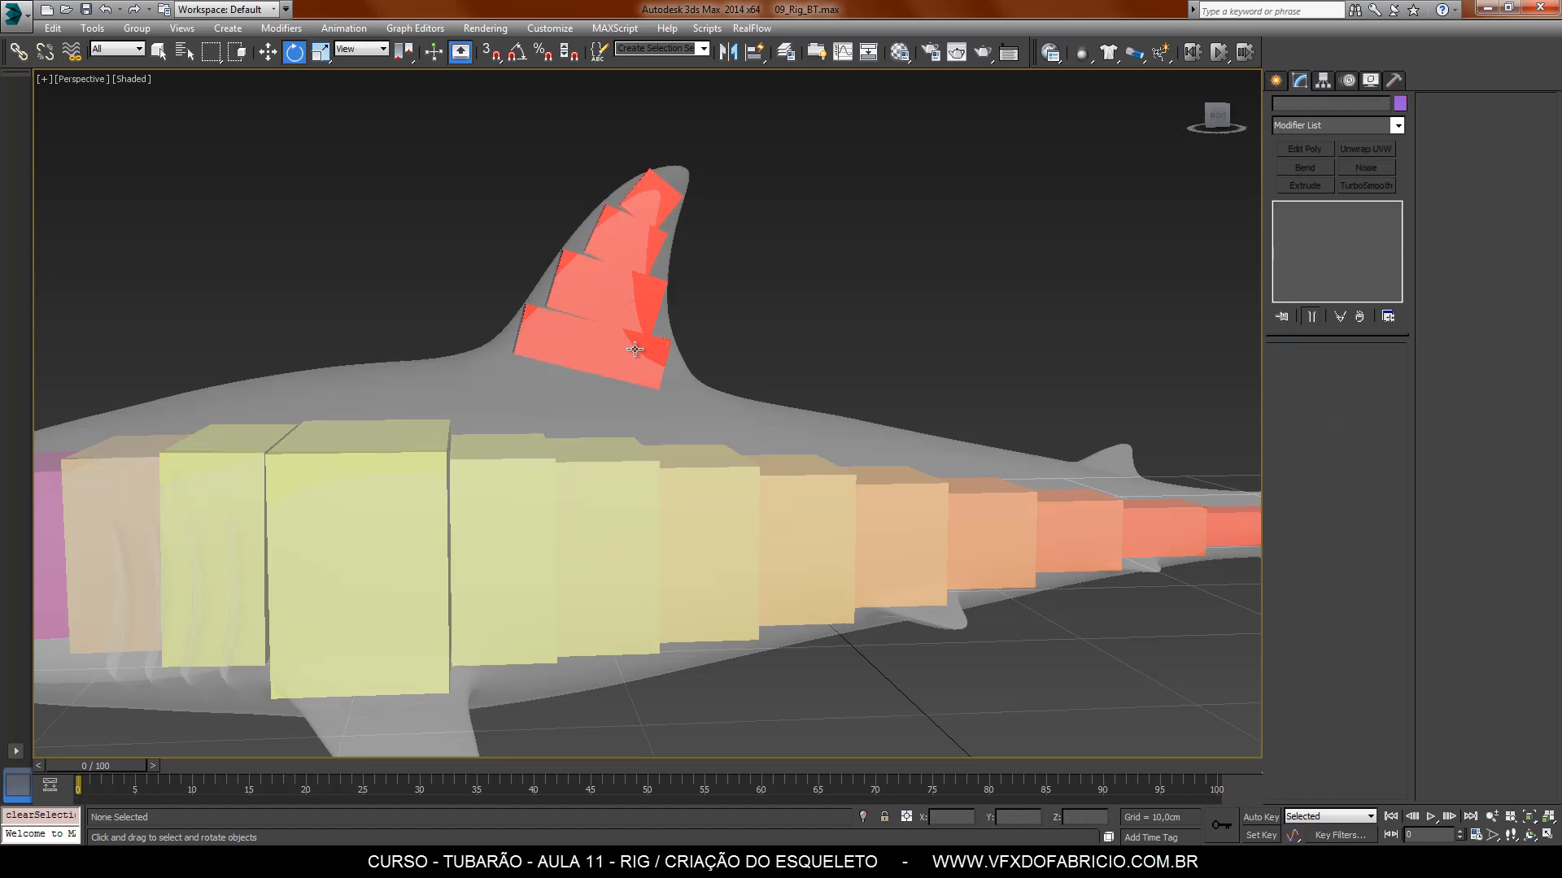
Step: Try bending the upper three dorsal fin bones sideways as a test, and view the whole rig from the front side
left_click(607, 344)
scroll(647, 288, "down", 4)
middle_click_drag(594, 510, 832, 465, "alt")
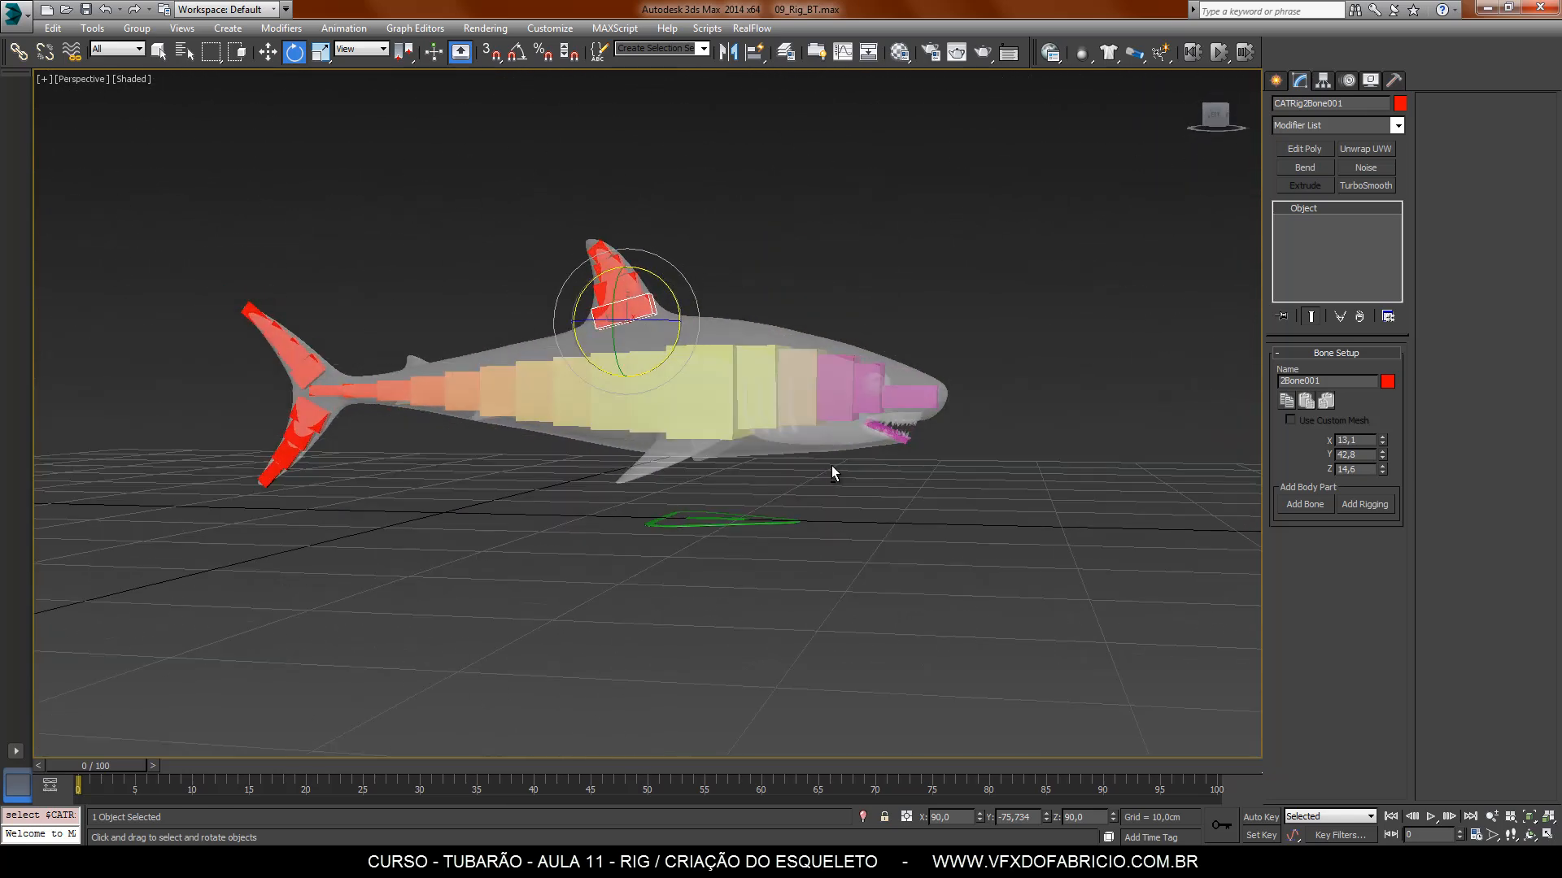
double_click(622, 296)
left_click_drag(621, 296, 627, 221)
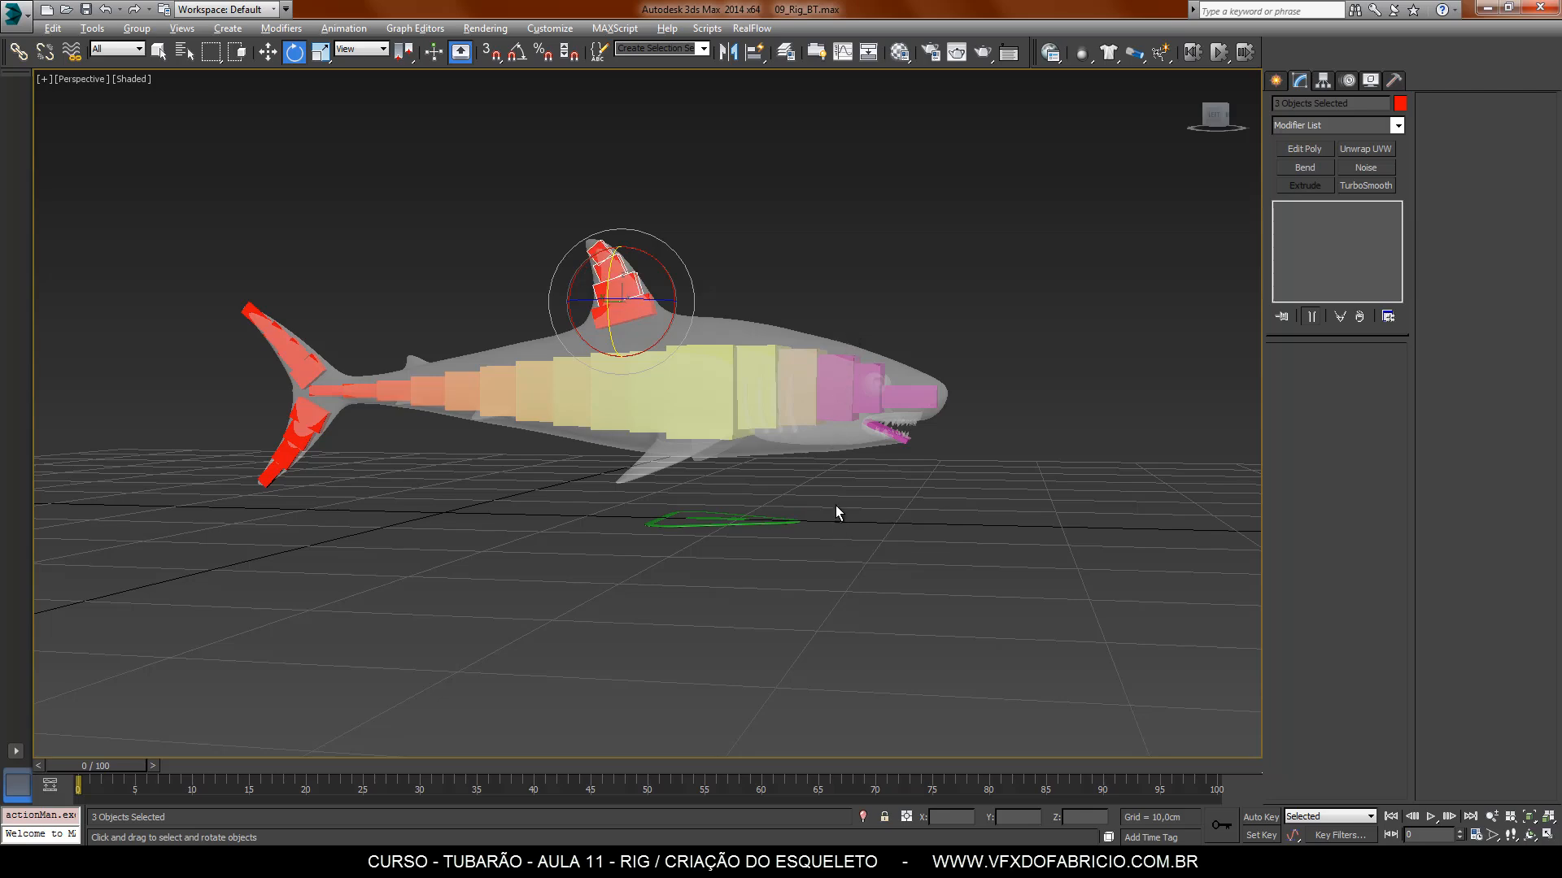
middle_click_drag(836, 506, 602, 560, "alt")
left_click(602, 559)
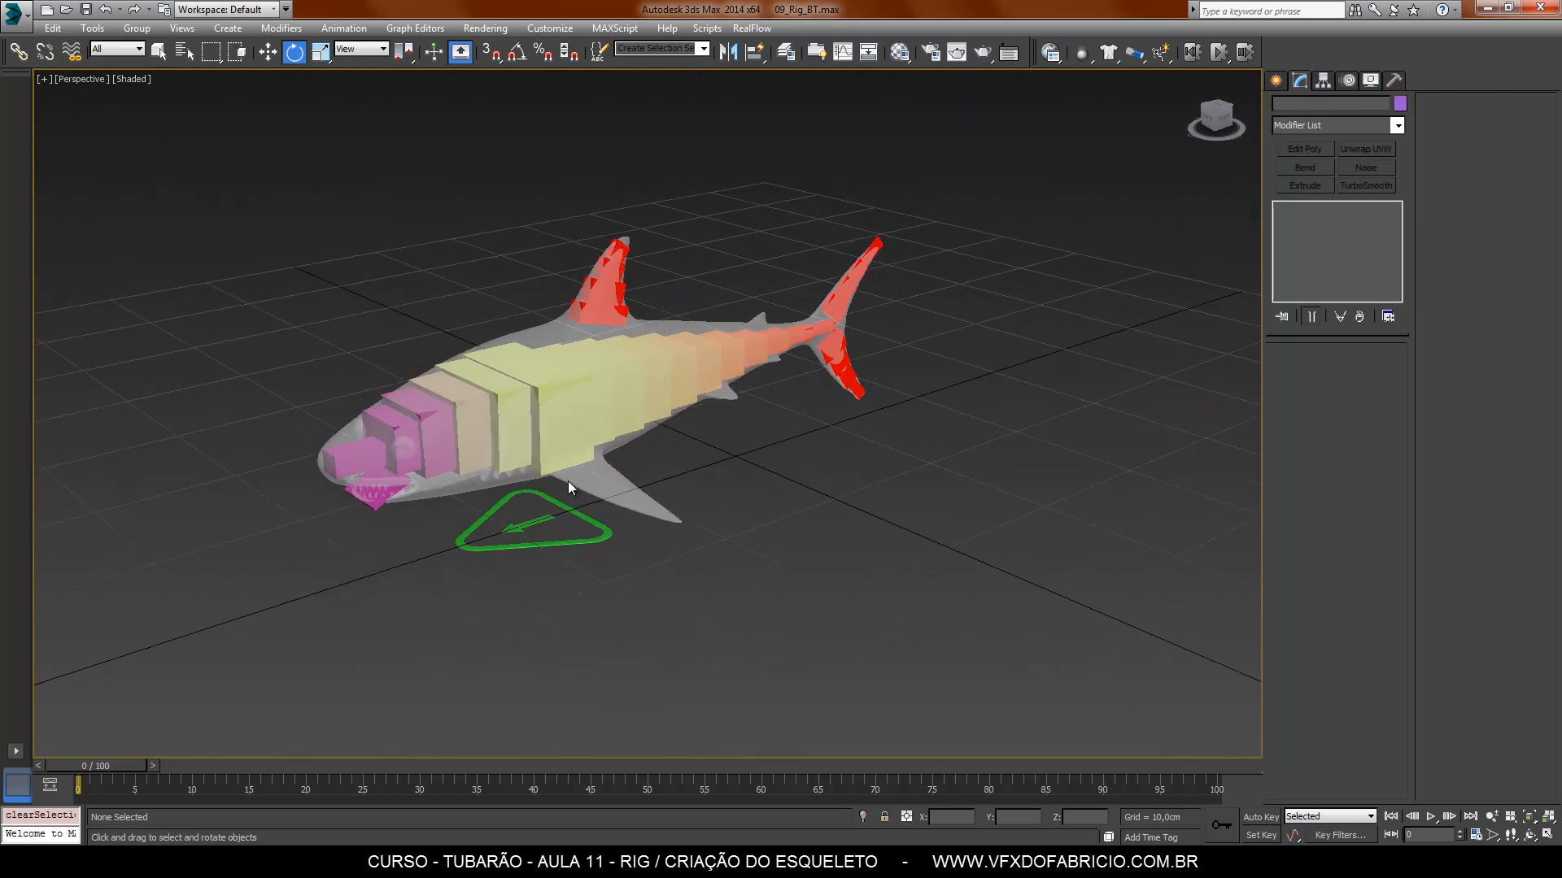
Step: Add a bone to the hub near the pectoral fins and select it in wireframe display
scroll(582, 481, "up", 5)
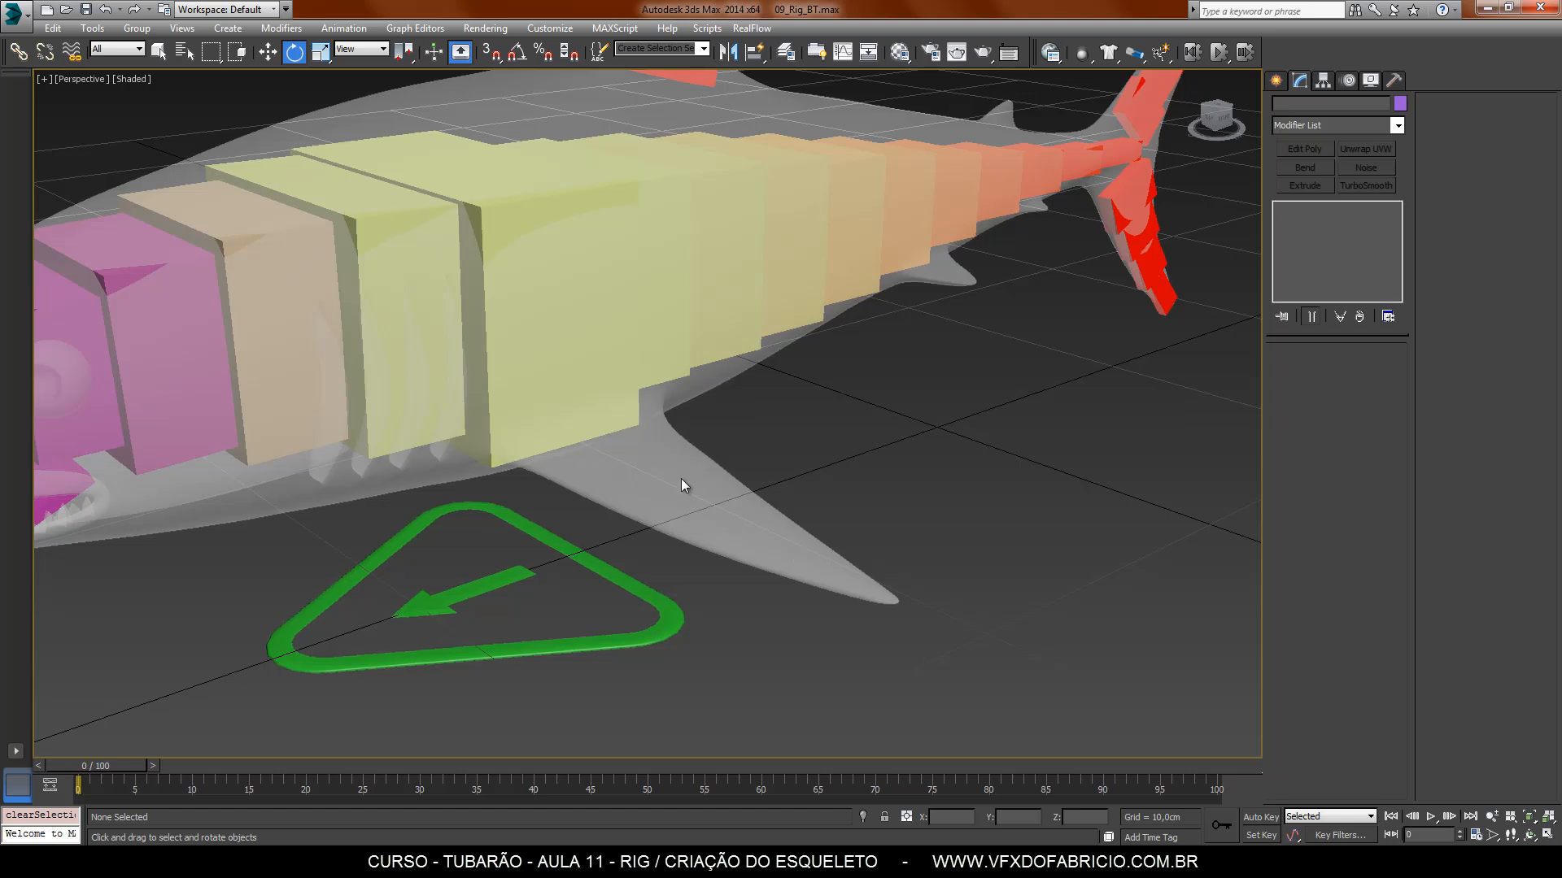
left_click(542, 355)
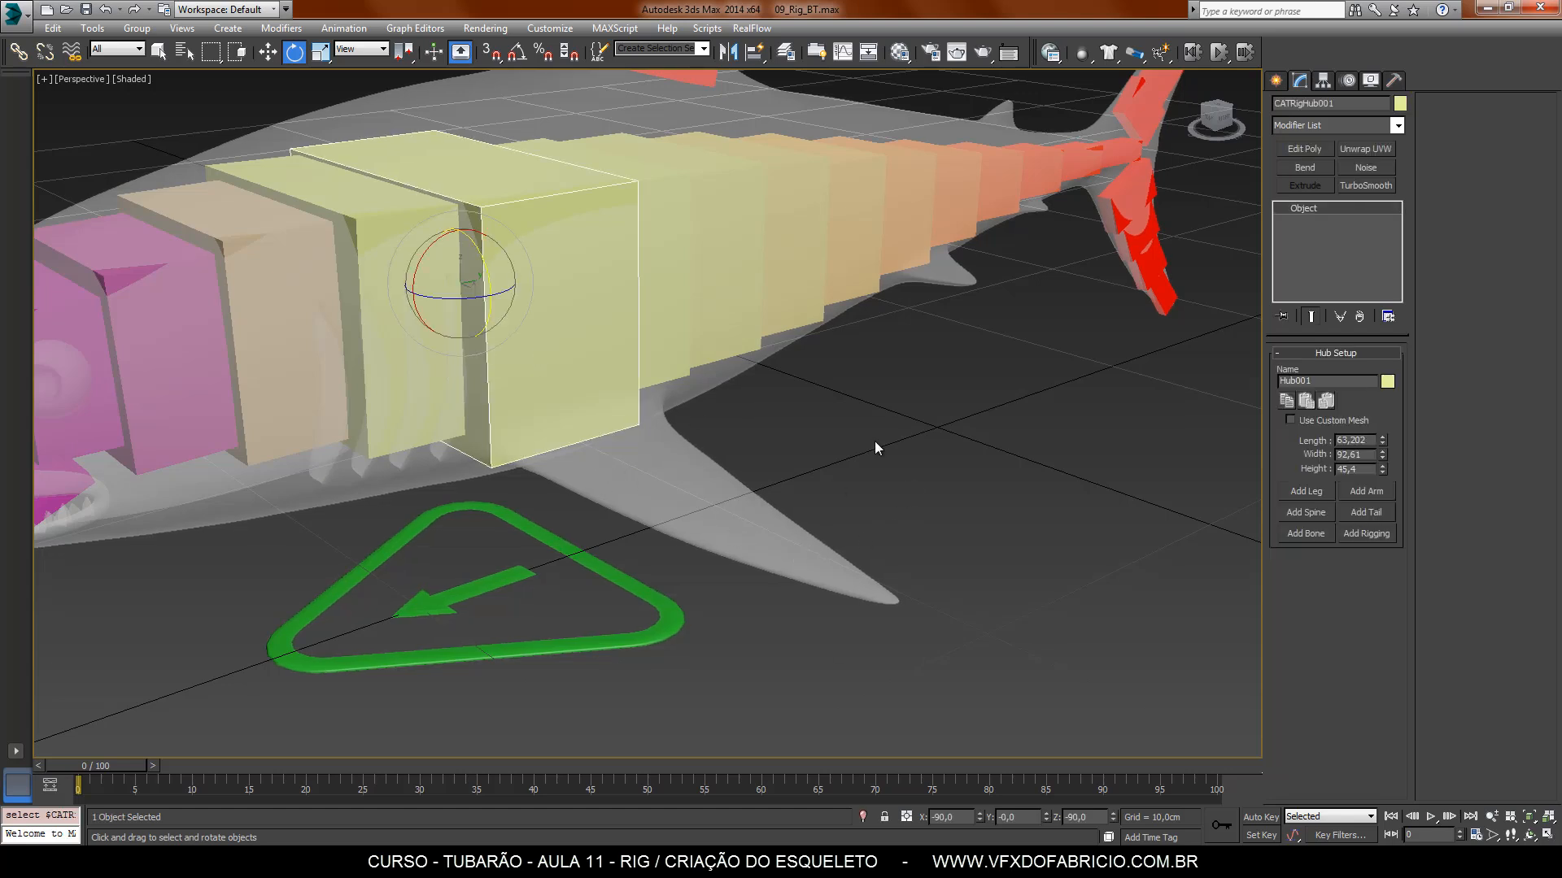
middle_click_drag(666, 412, 761, 280, "alt")
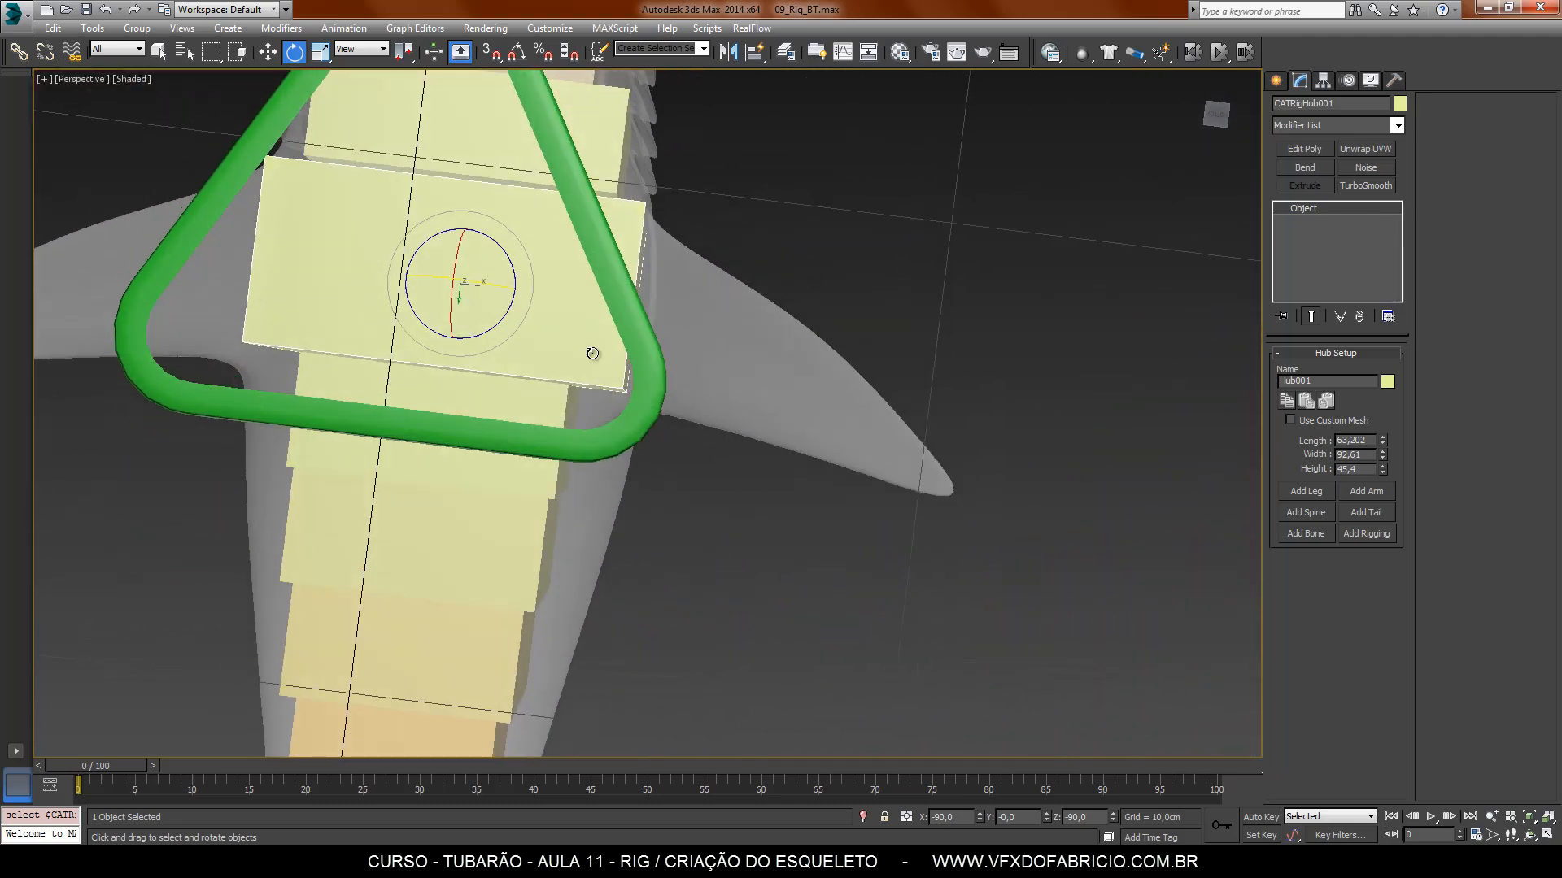
middle_click_drag(593, 354, 854, 651, "alt")
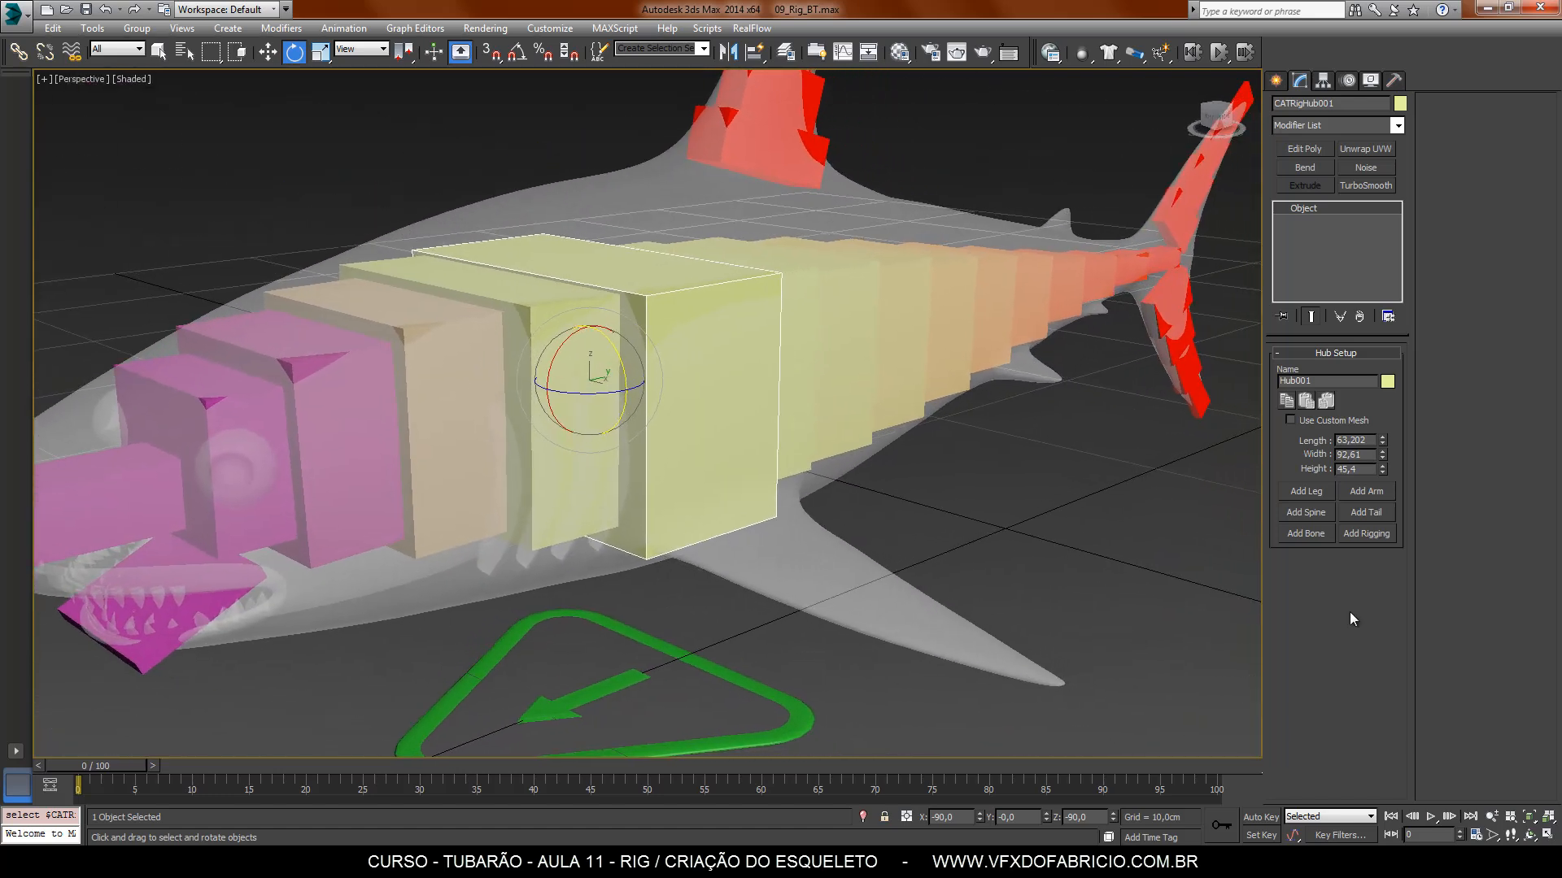
left_click(1305, 533)
key("F3")
left_click(569, 388)
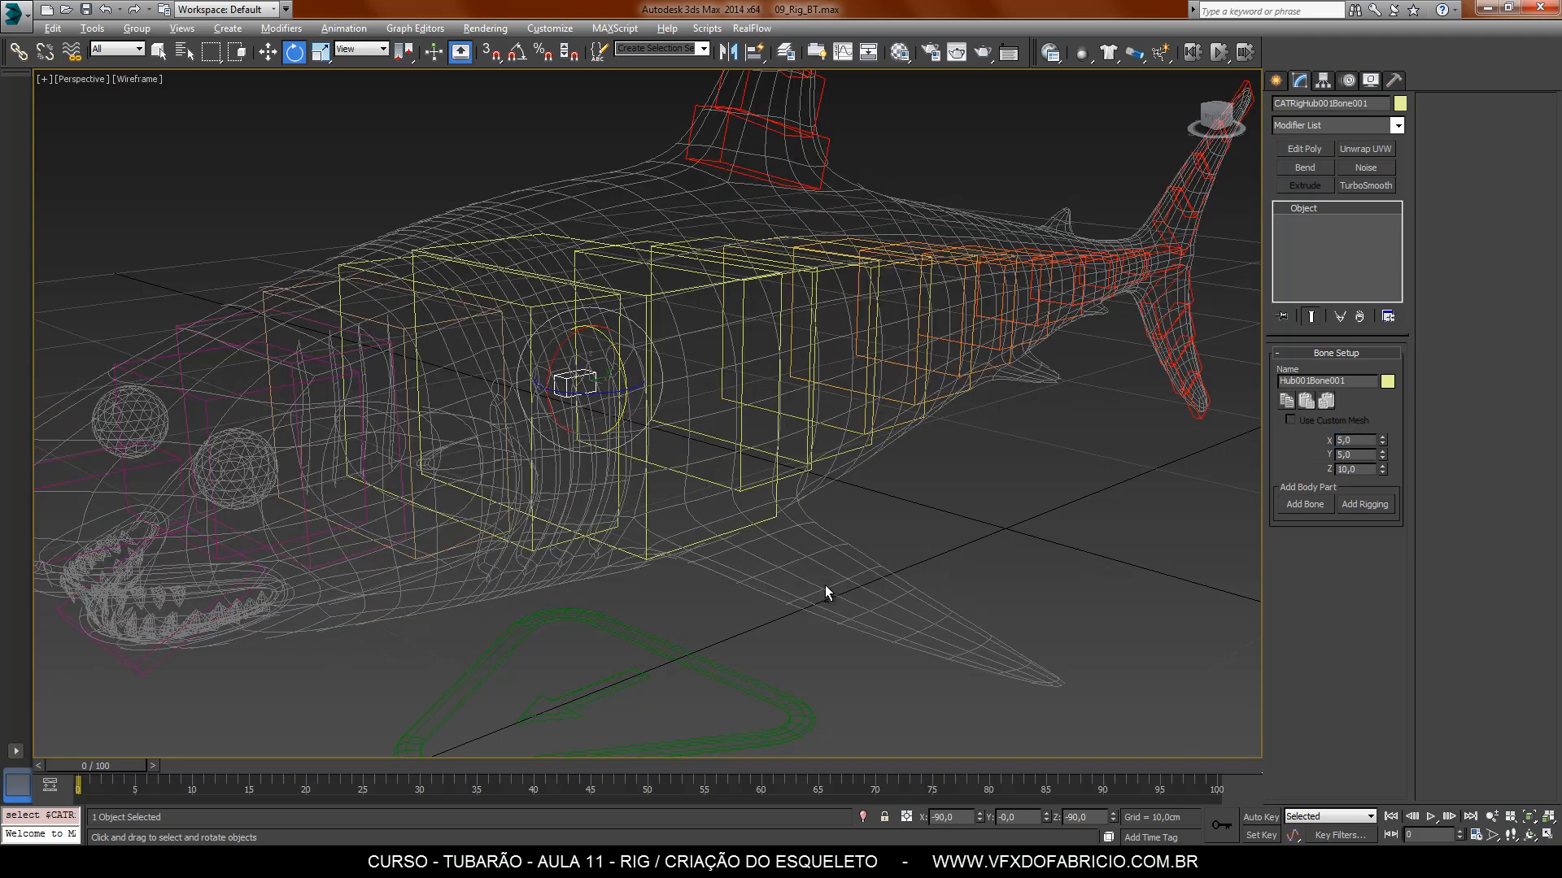
Step: With angle snap on, rotate the new hub bone 90 degrees to point sideways, move it outside the hub and restore shaded display
middle_click_drag(825, 584, 600, 628, "alt")
left_click_drag(534, 449, 640, 604)
key("ctrl+z")
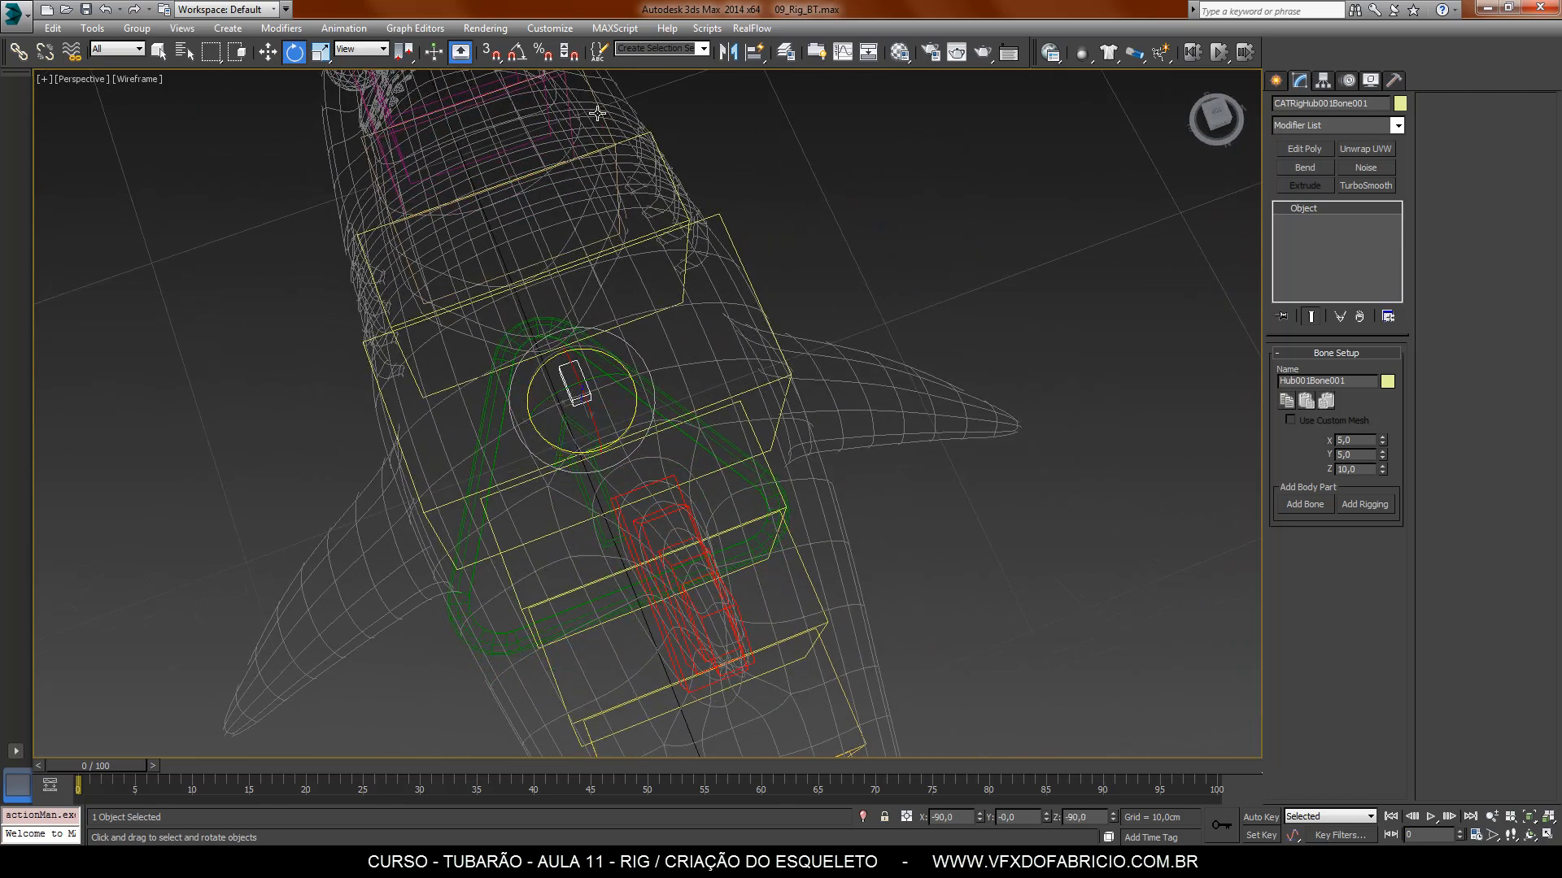
left_click(517, 54)
left_click_drag(554, 437, 395, 579)
left_click(267, 54)
middle_click_drag(395, 579, 496, 401, "alt")
key("F3")
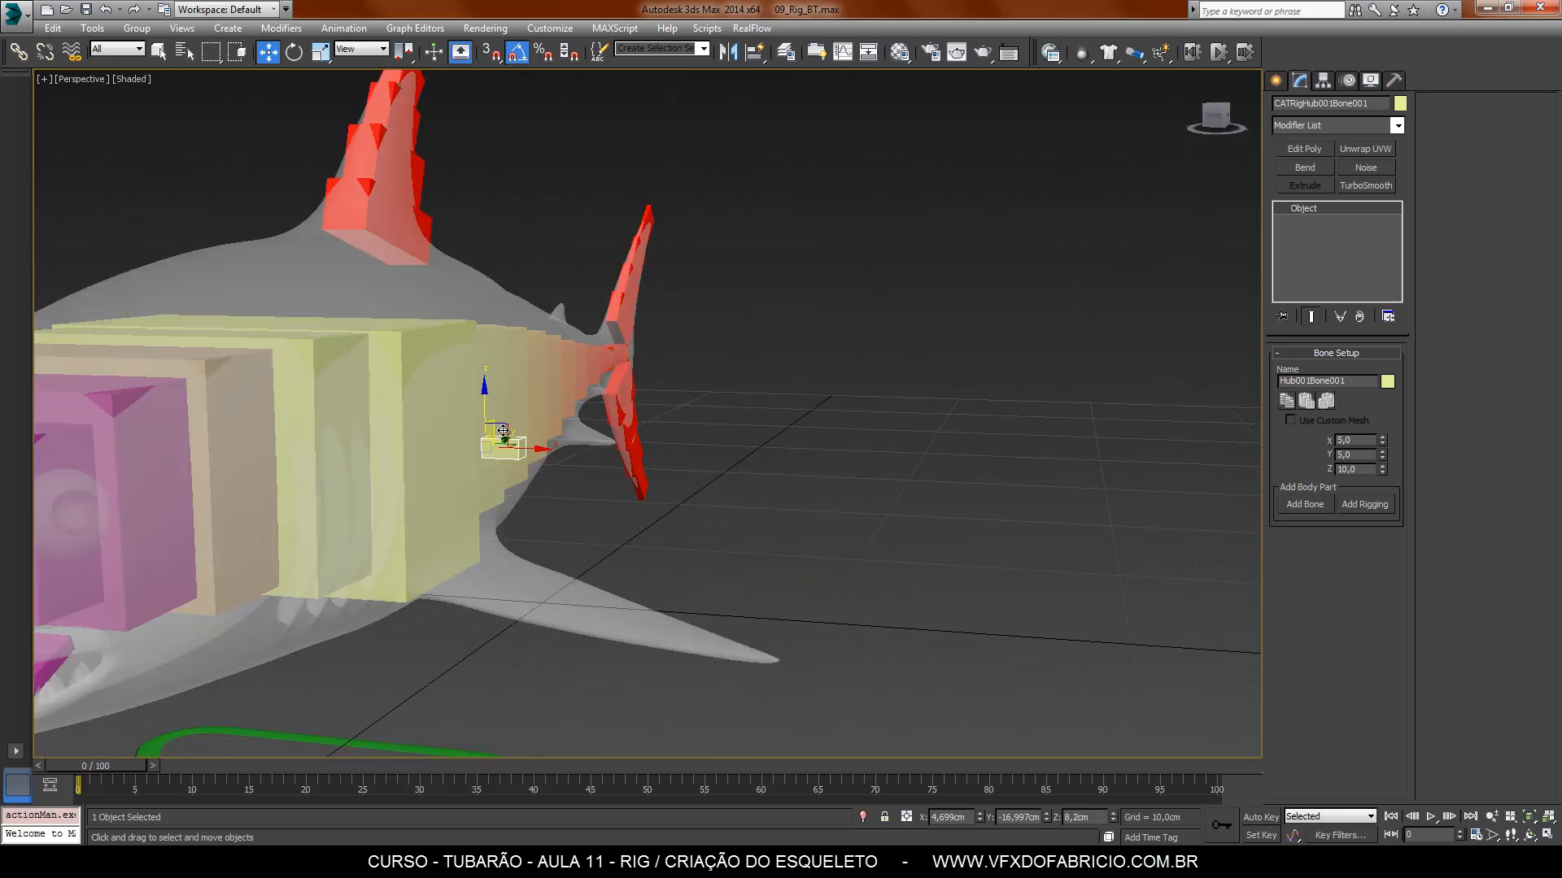
Step: Lower the sideways bone to the root of the pectoral fin, at a height of about 5.17 cm
left_click_drag(487, 412, 467, 543)
middle_click_drag(457, 534, 563, 633, "alt")
scroll(501, 602, "up", 5)
middle_click_drag(502, 590, 588, 625, "alt")
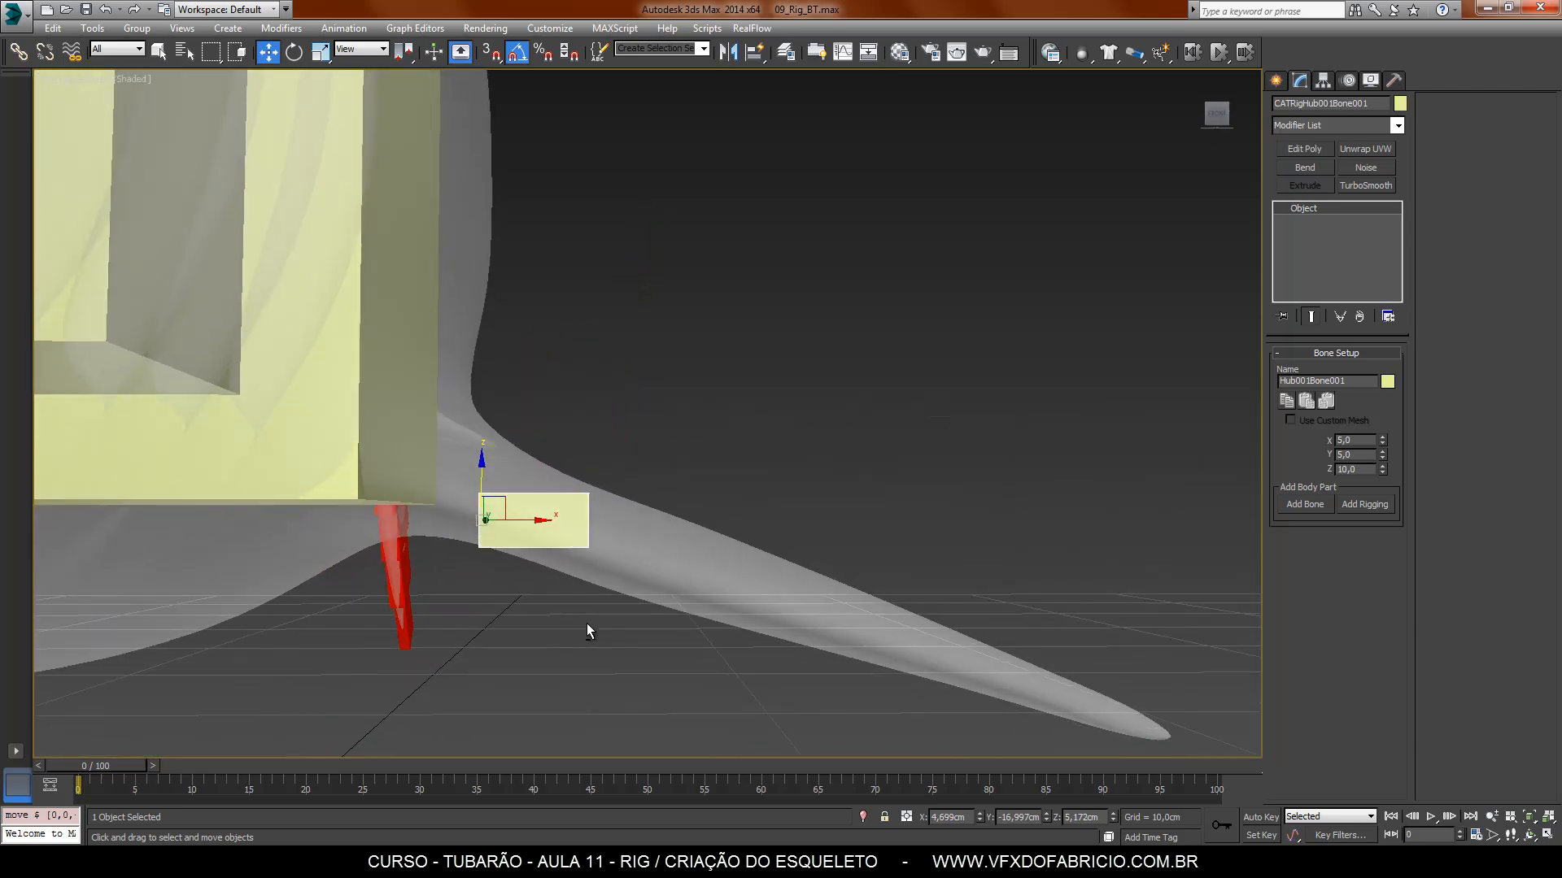
Step: Restore the four-view layout, turn the Left view into a close front view of the pectoral fin and set it to shaded
left_click(1547, 835)
right_click(1019, 358)
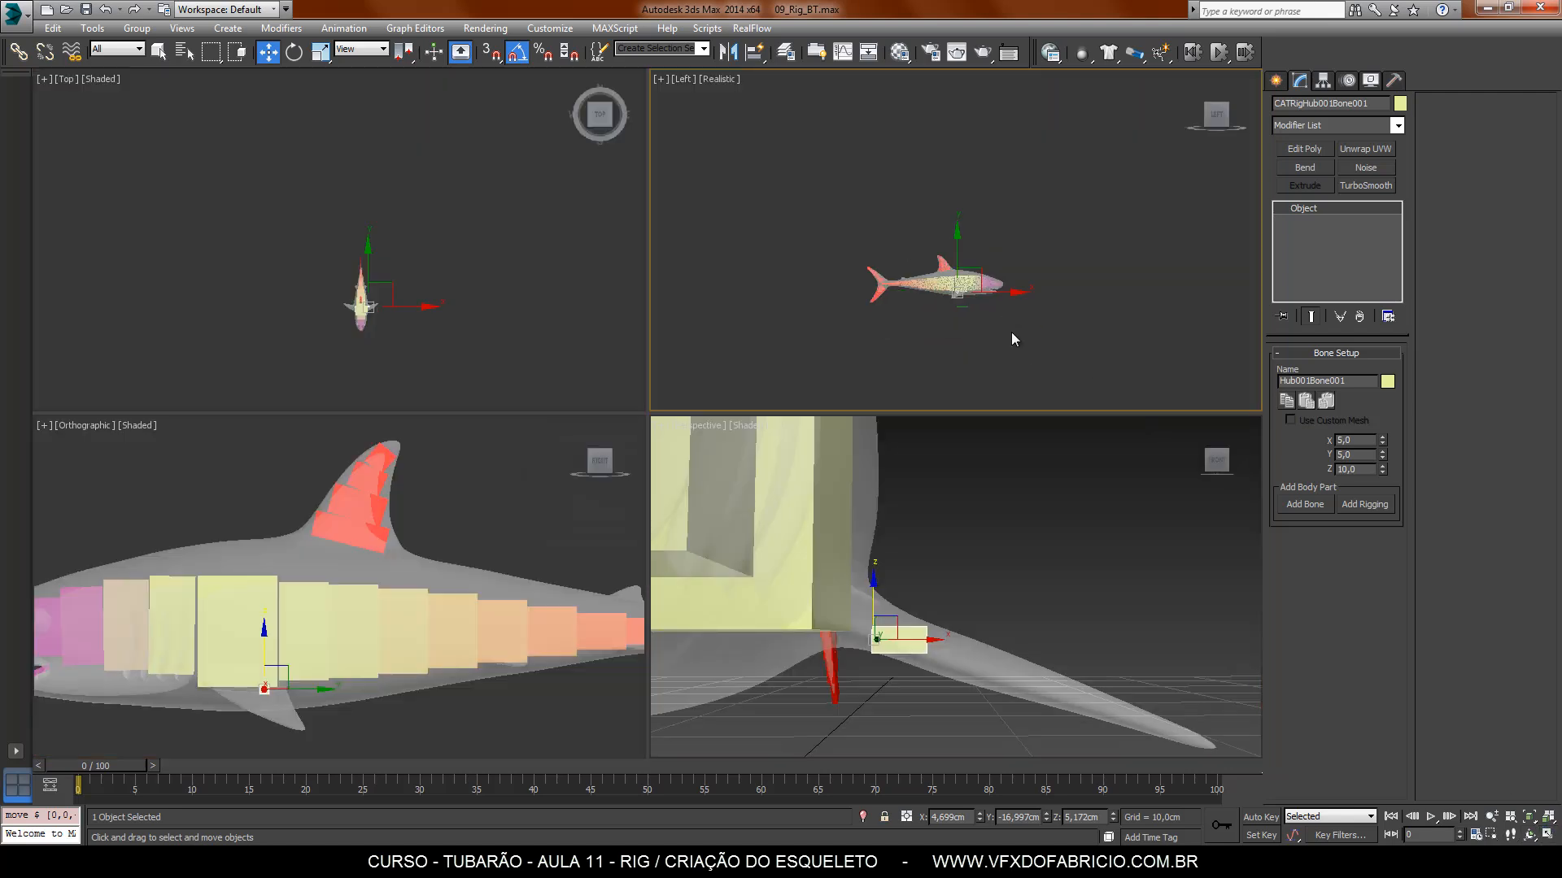
scroll(1008, 342, "up", 4)
left_click(1232, 120)
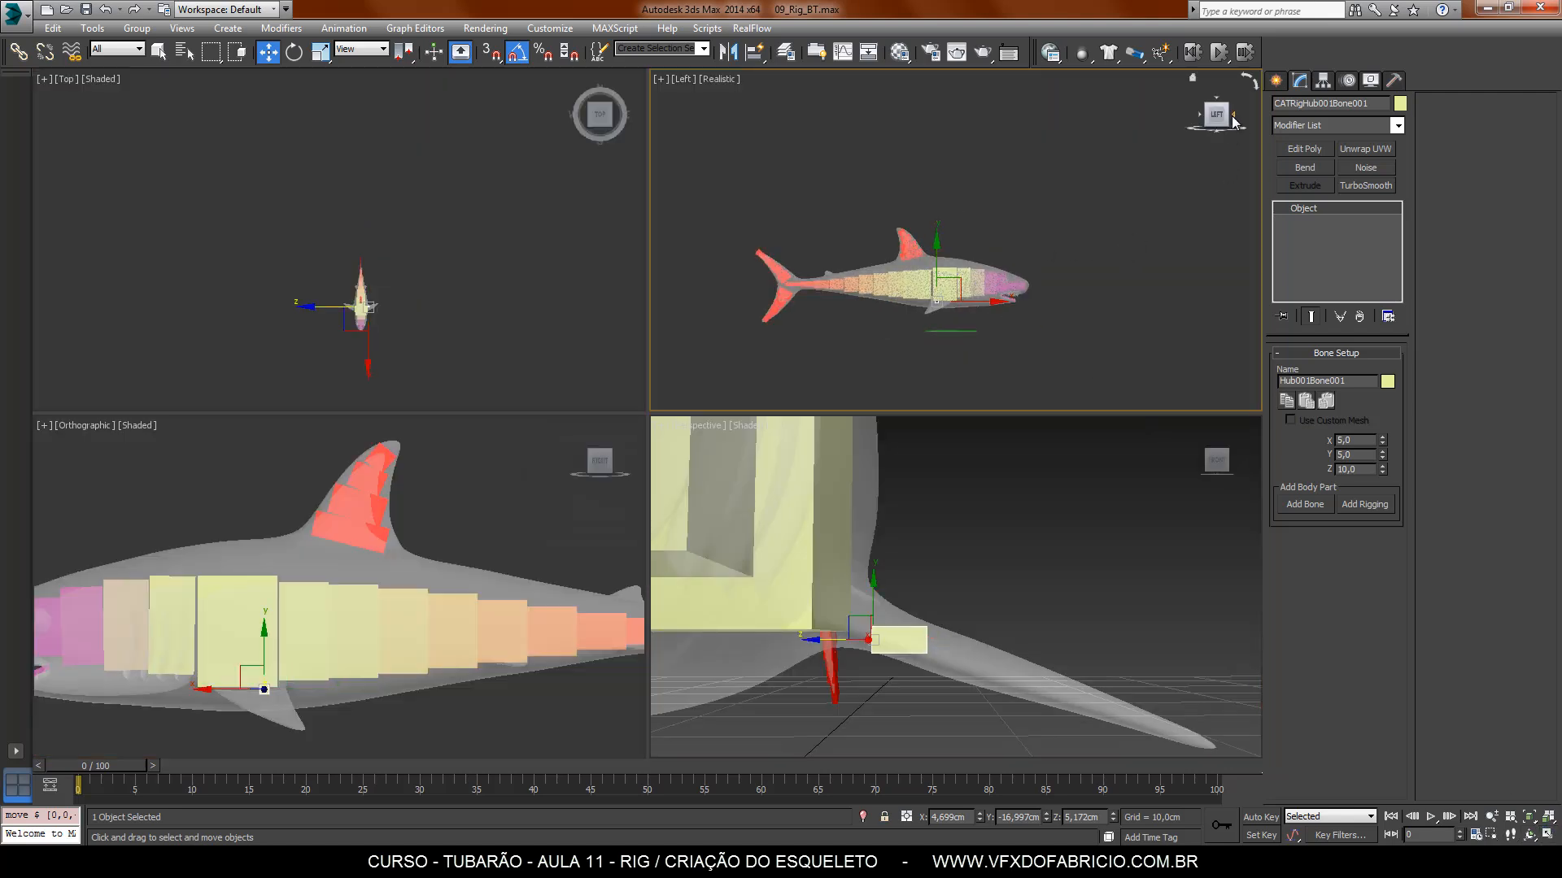
scroll(854, 257, "up", 6)
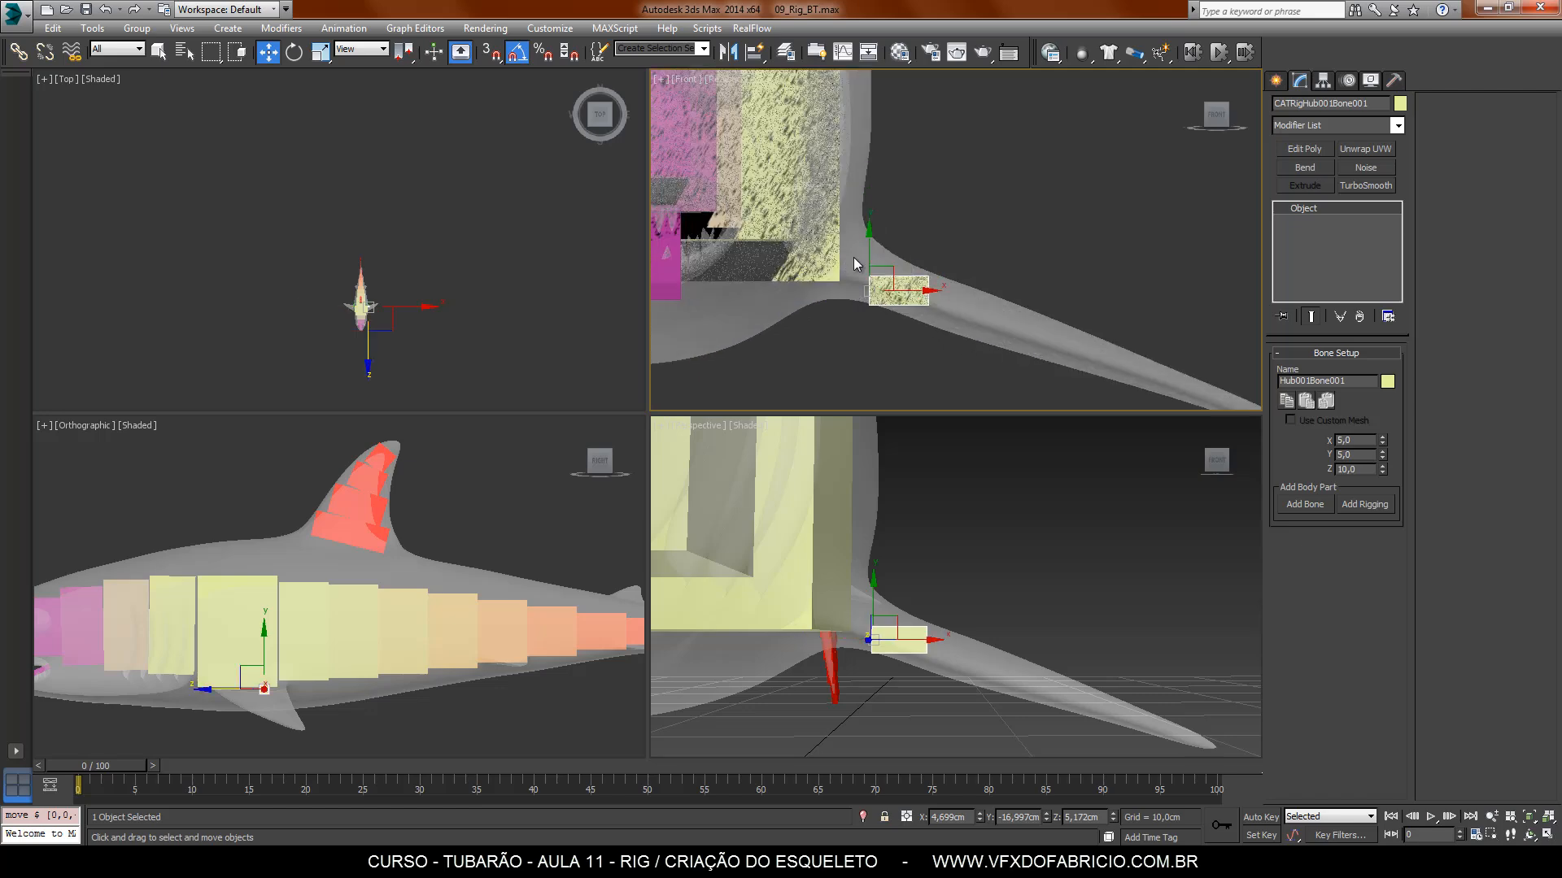
left_click(720, 83)
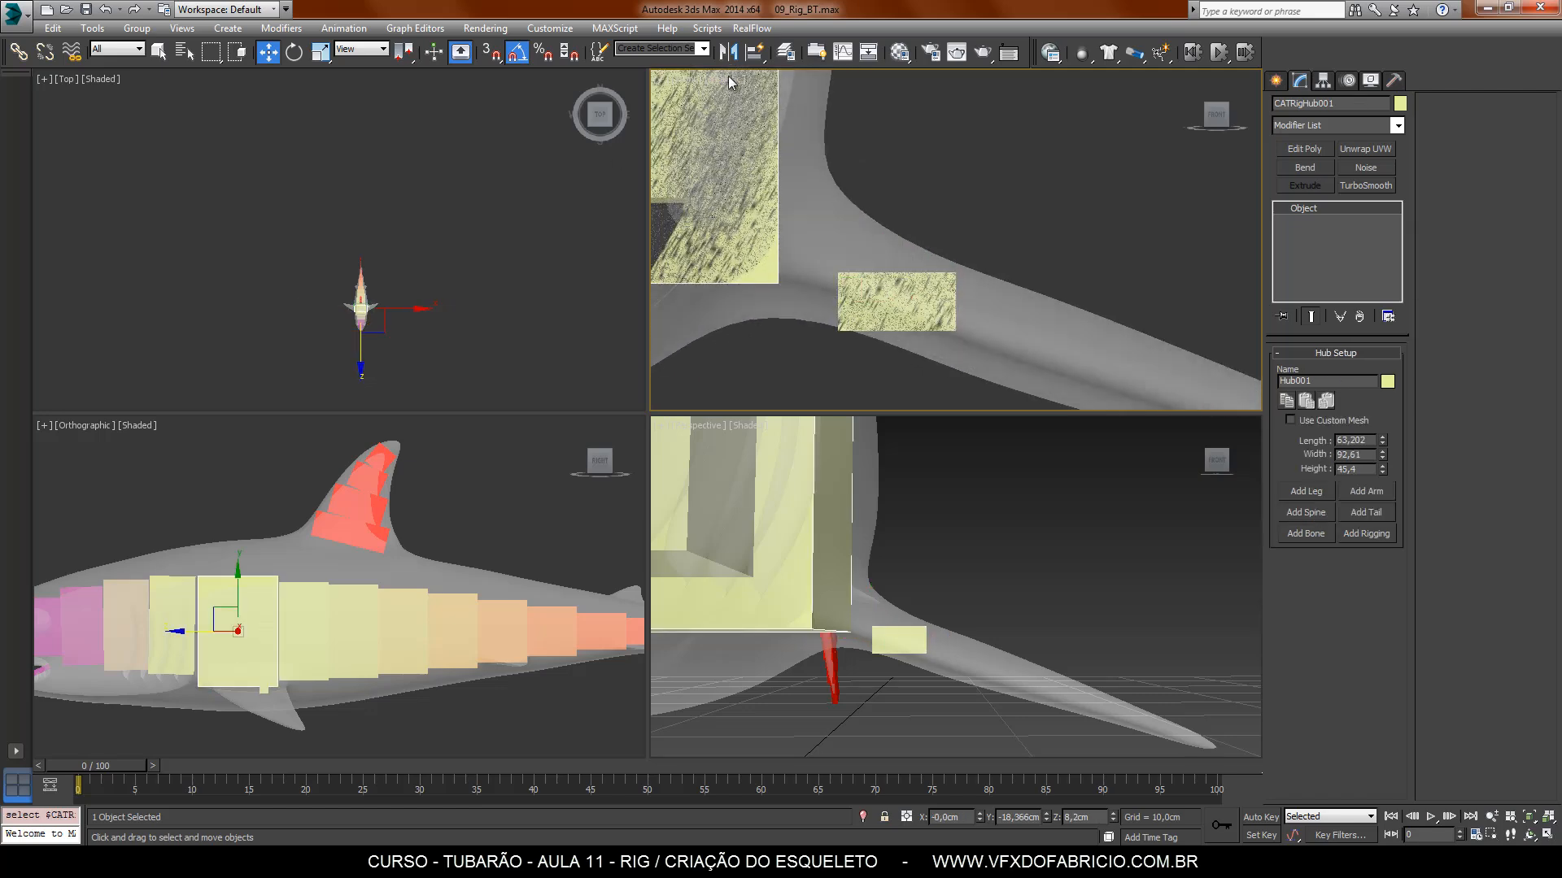
left_click(729, 79)
left_click(772, 122)
Step: Rotate the pectoral fin bone 20 degrees downward to follow the fin's slope and move it against the hub, inside the fin root
left_click(888, 312)
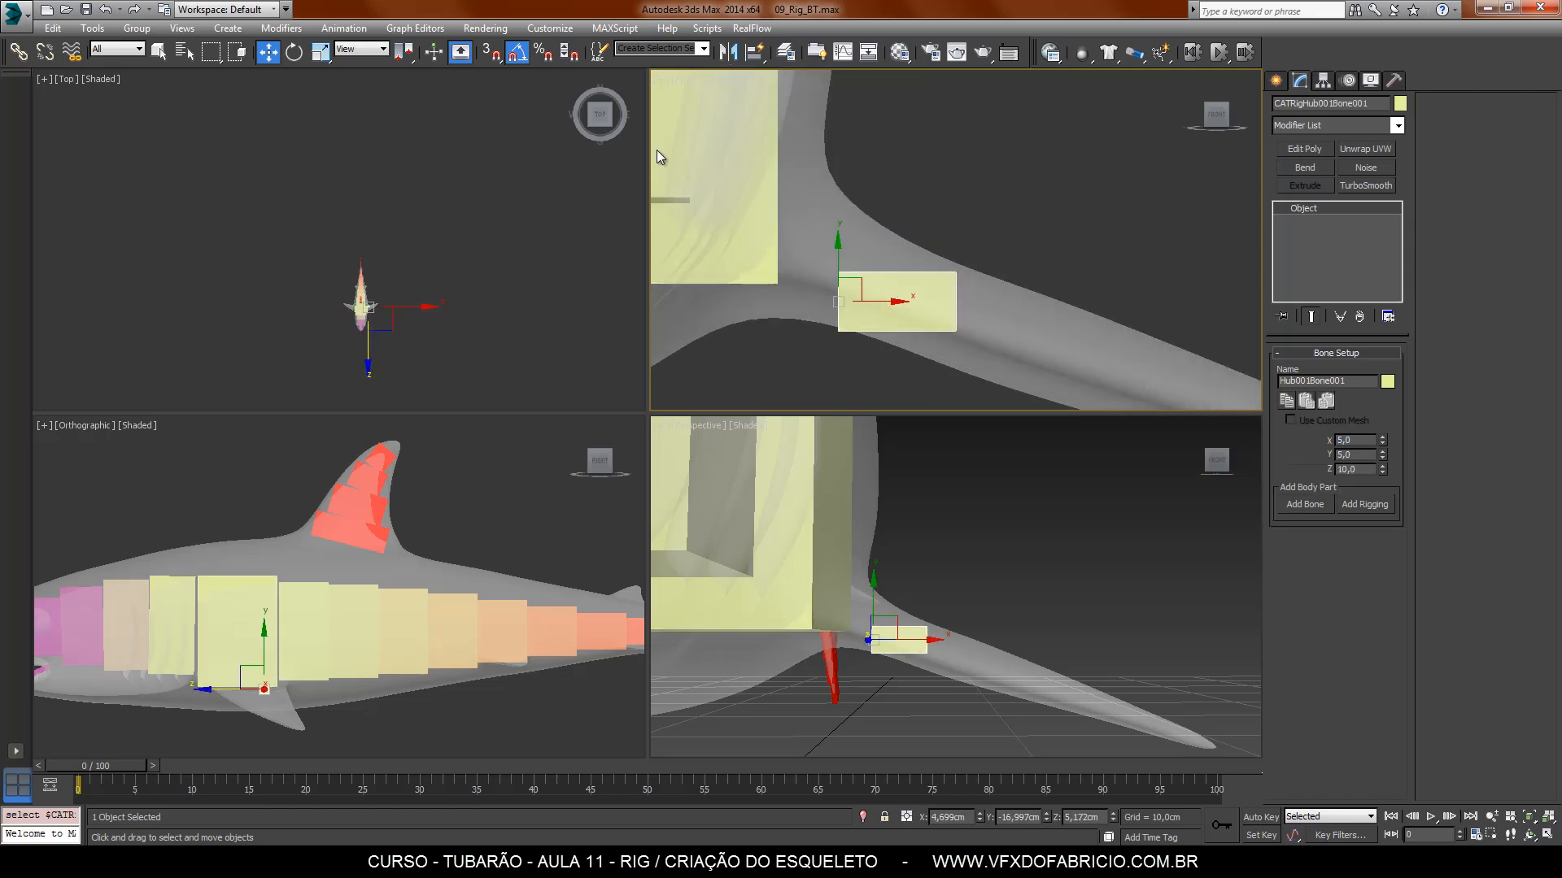
left_click(294, 52)
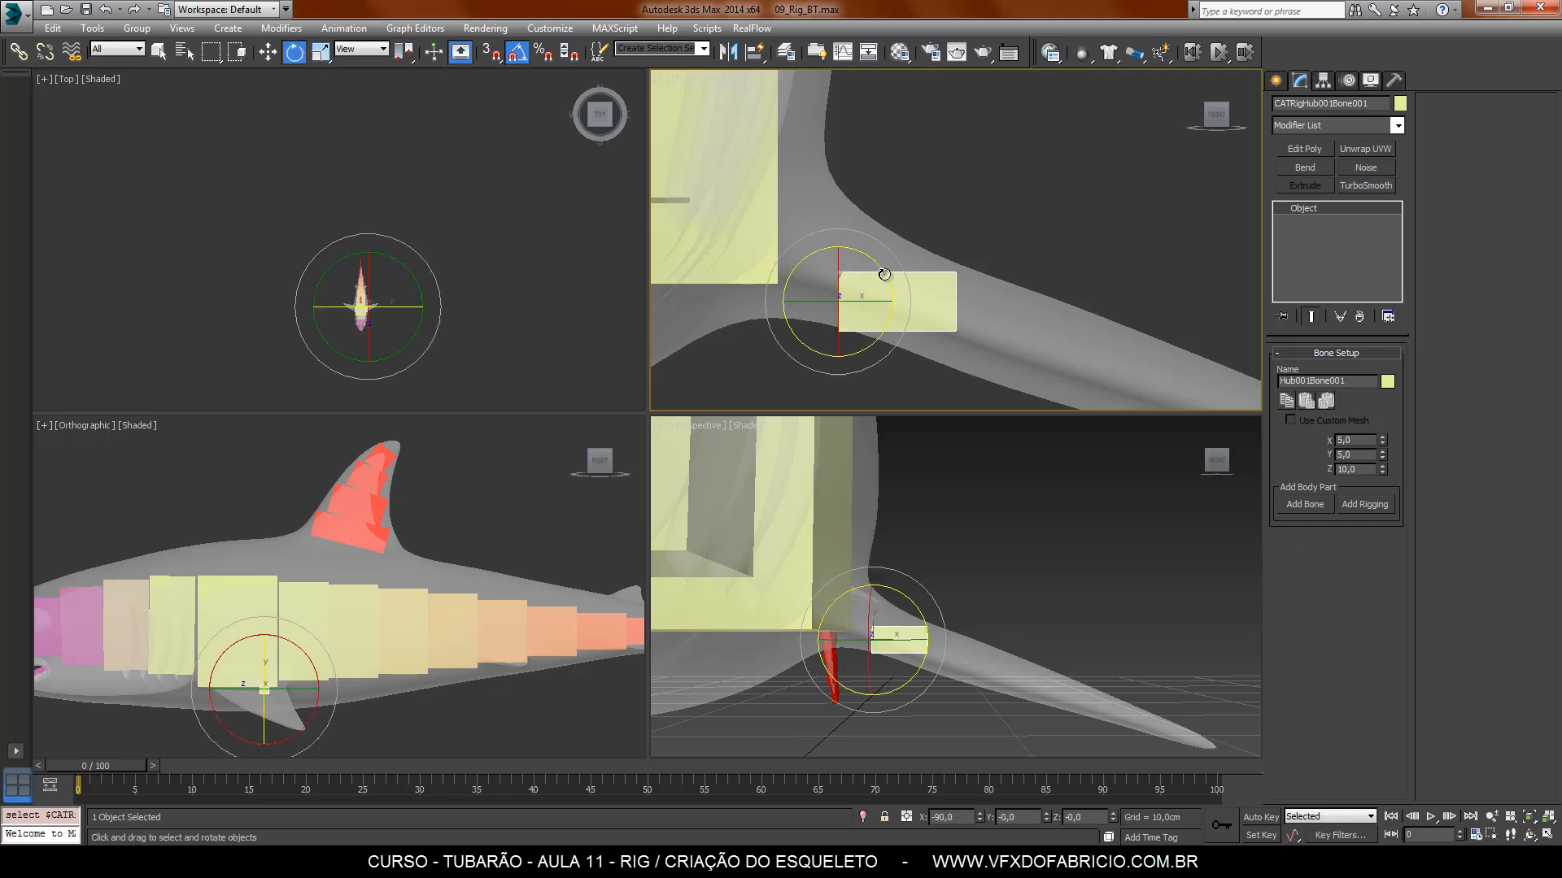
left_click_drag(882, 279, 898, 285)
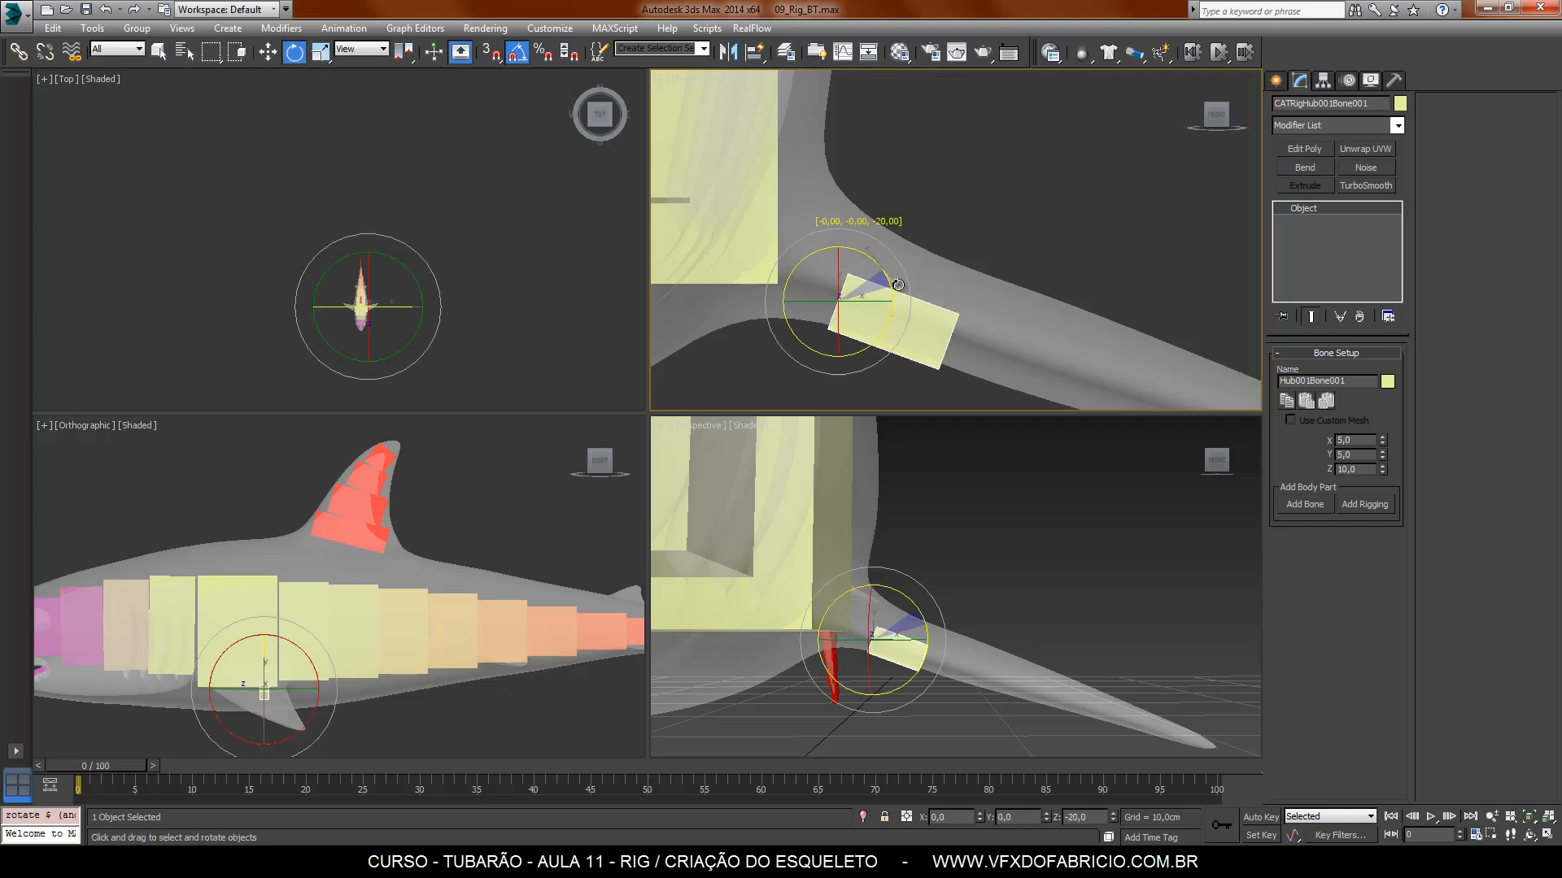
left_click(267, 52)
left_click_drag(850, 279, 803, 222)
Step: In a full-size perspective view, move the fin bone along Y toward the fin's leading edge, to about -17.87 cm
right_click(956, 563)
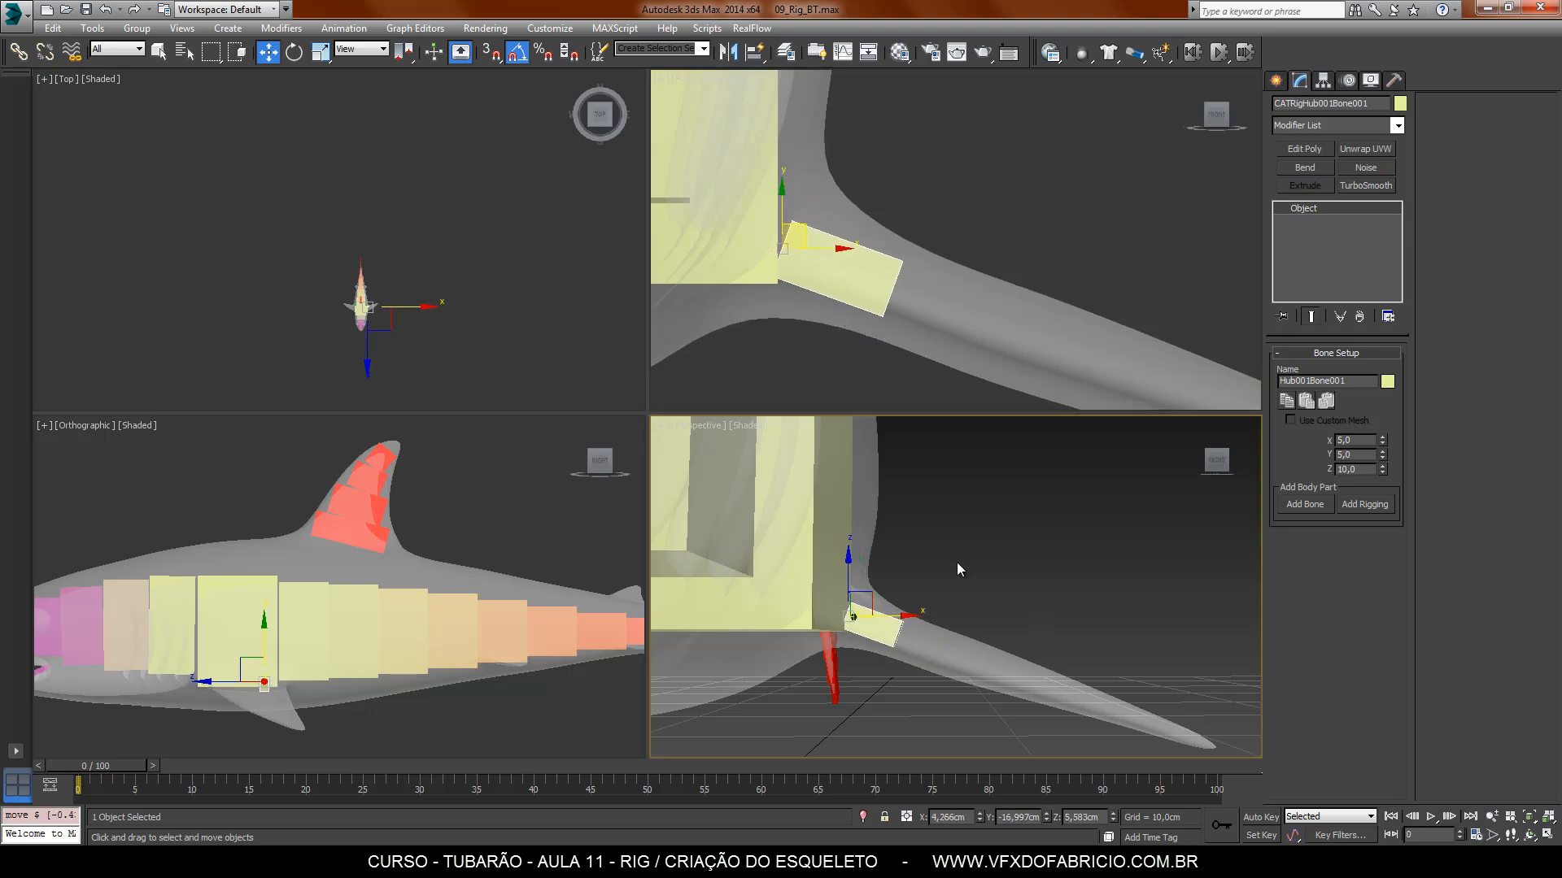
left_click(1549, 835)
middle_click_drag(1130, 537, 550, 464, "alt")
left_click_drag(530, 439, 425, 437)
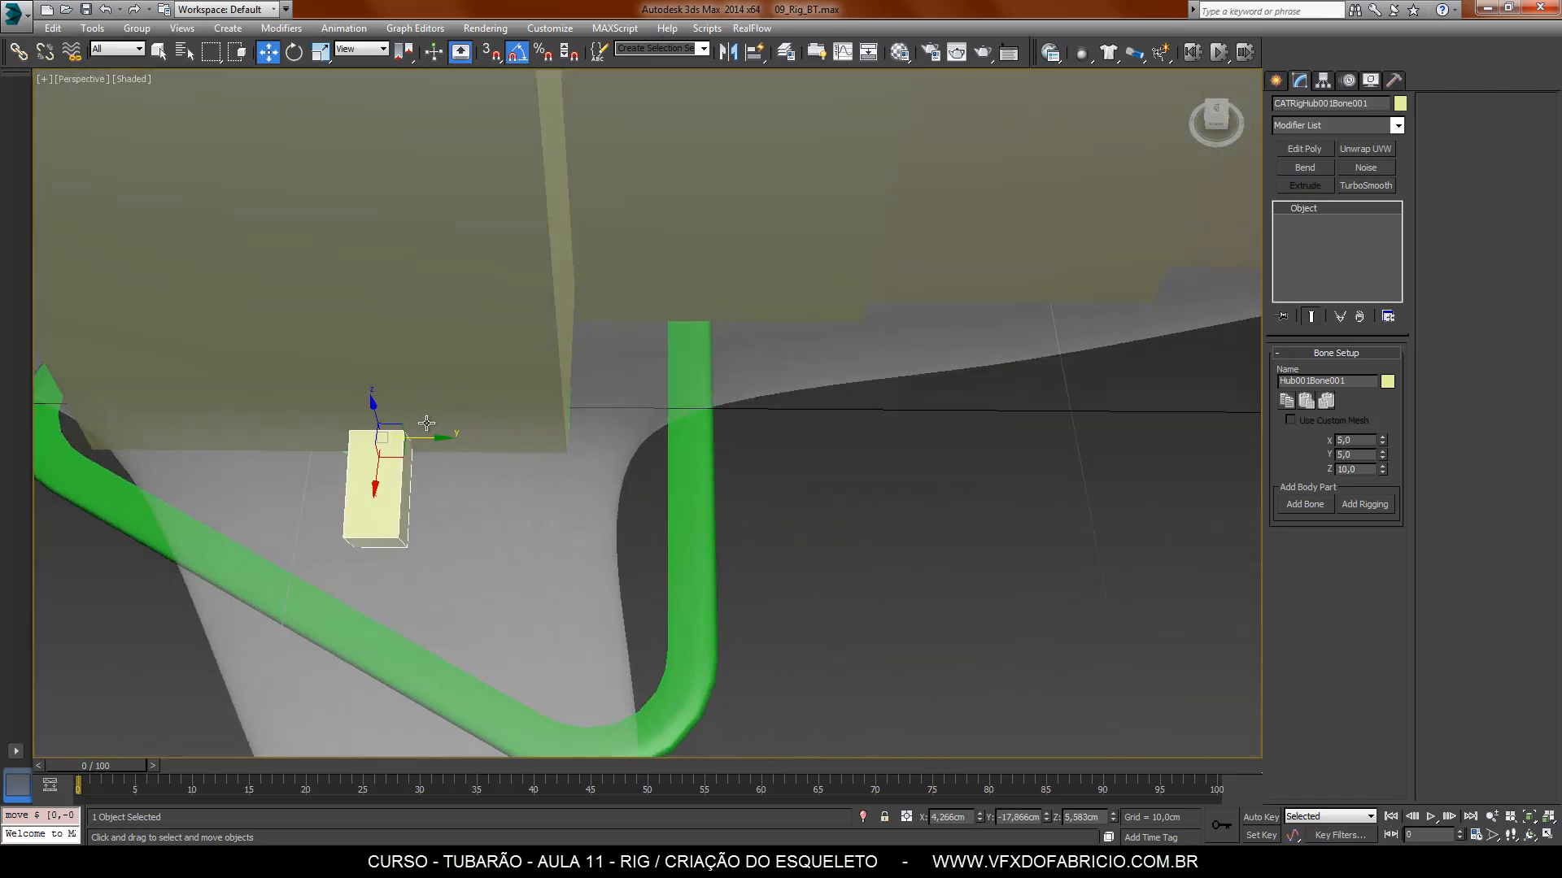
Step: Switch the rotation to the Local coordinate system and turn the fin bone slightly to match the fin's tilt
left_click(294, 54)
middle_click_drag(534, 525, 523, 352, "alt")
left_click(365, 51)
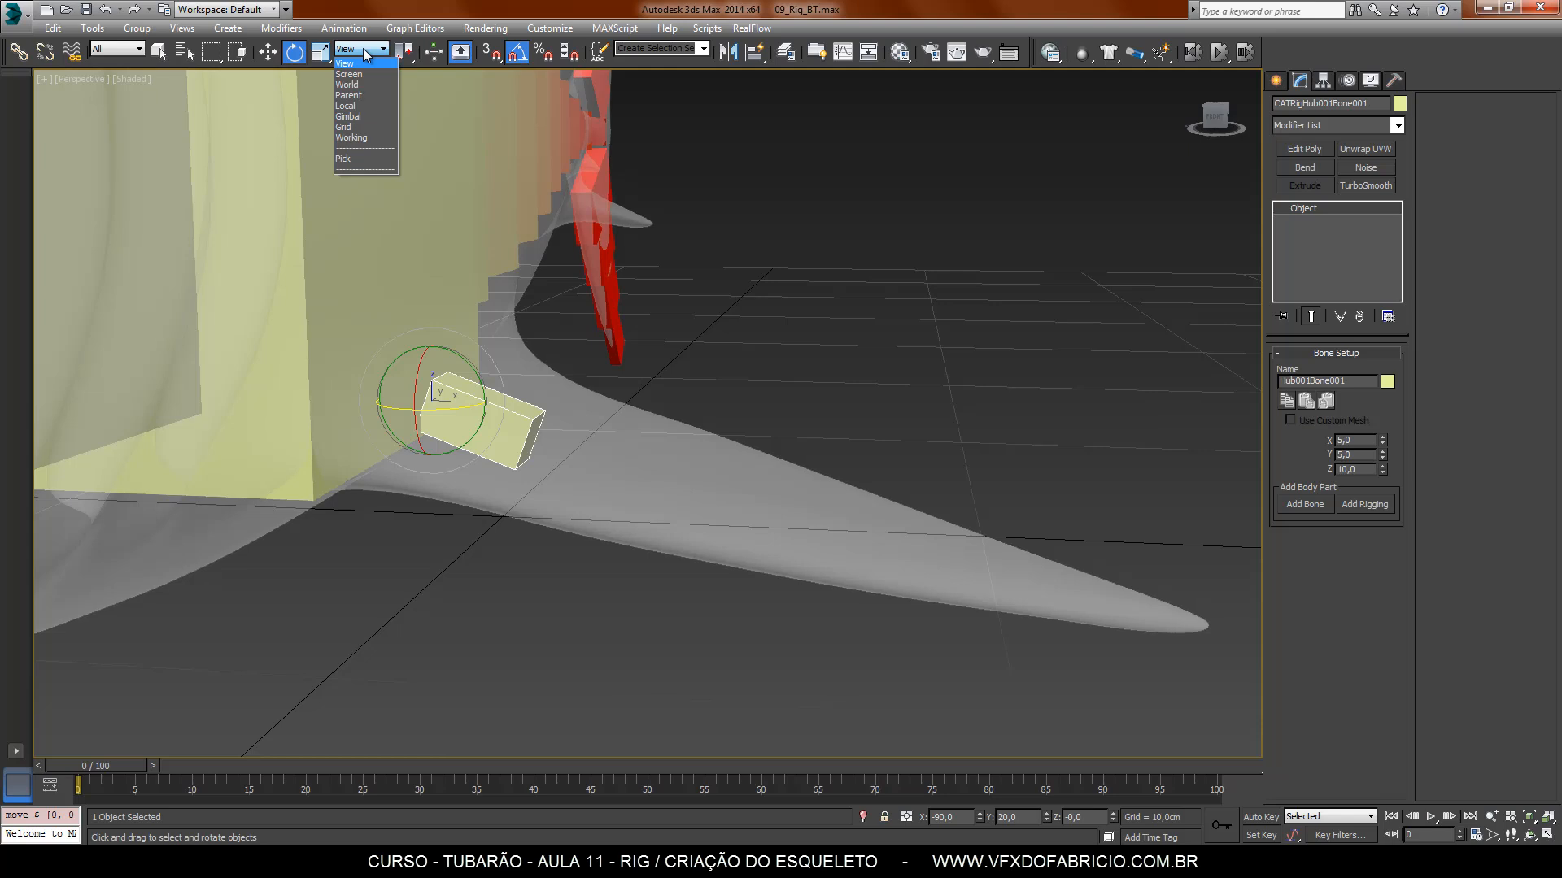
left_click(350, 106)
mouse_move(443, 416)
left_mouse_down()
mouse_move(401, 420)
mouse_move(453, 426)
left_mouse_up()
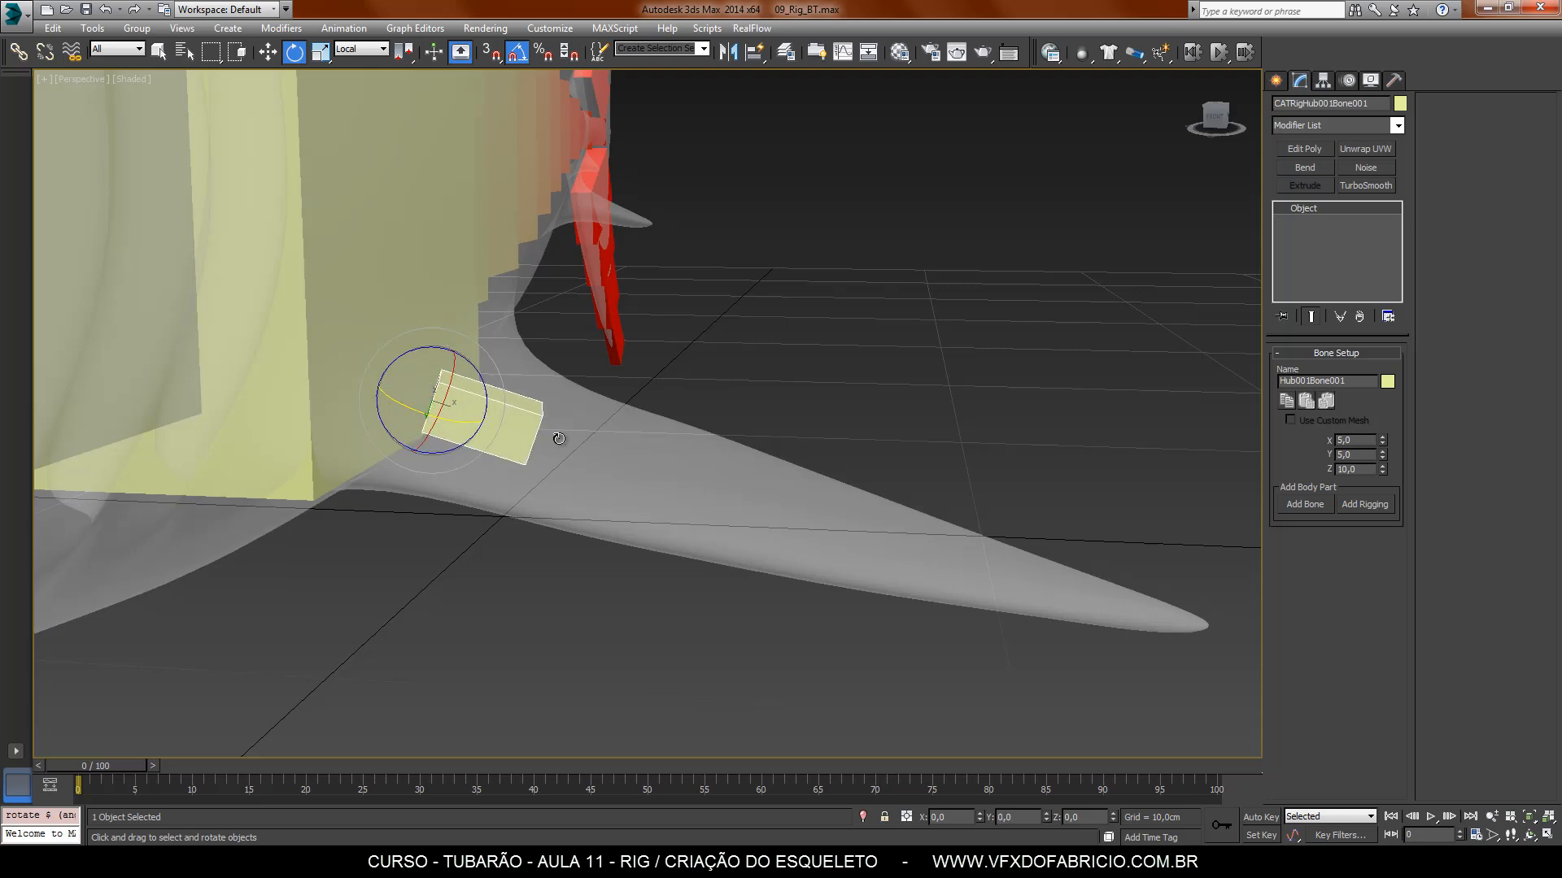
middle_click_drag(580, 492, 480, 625, "alt")
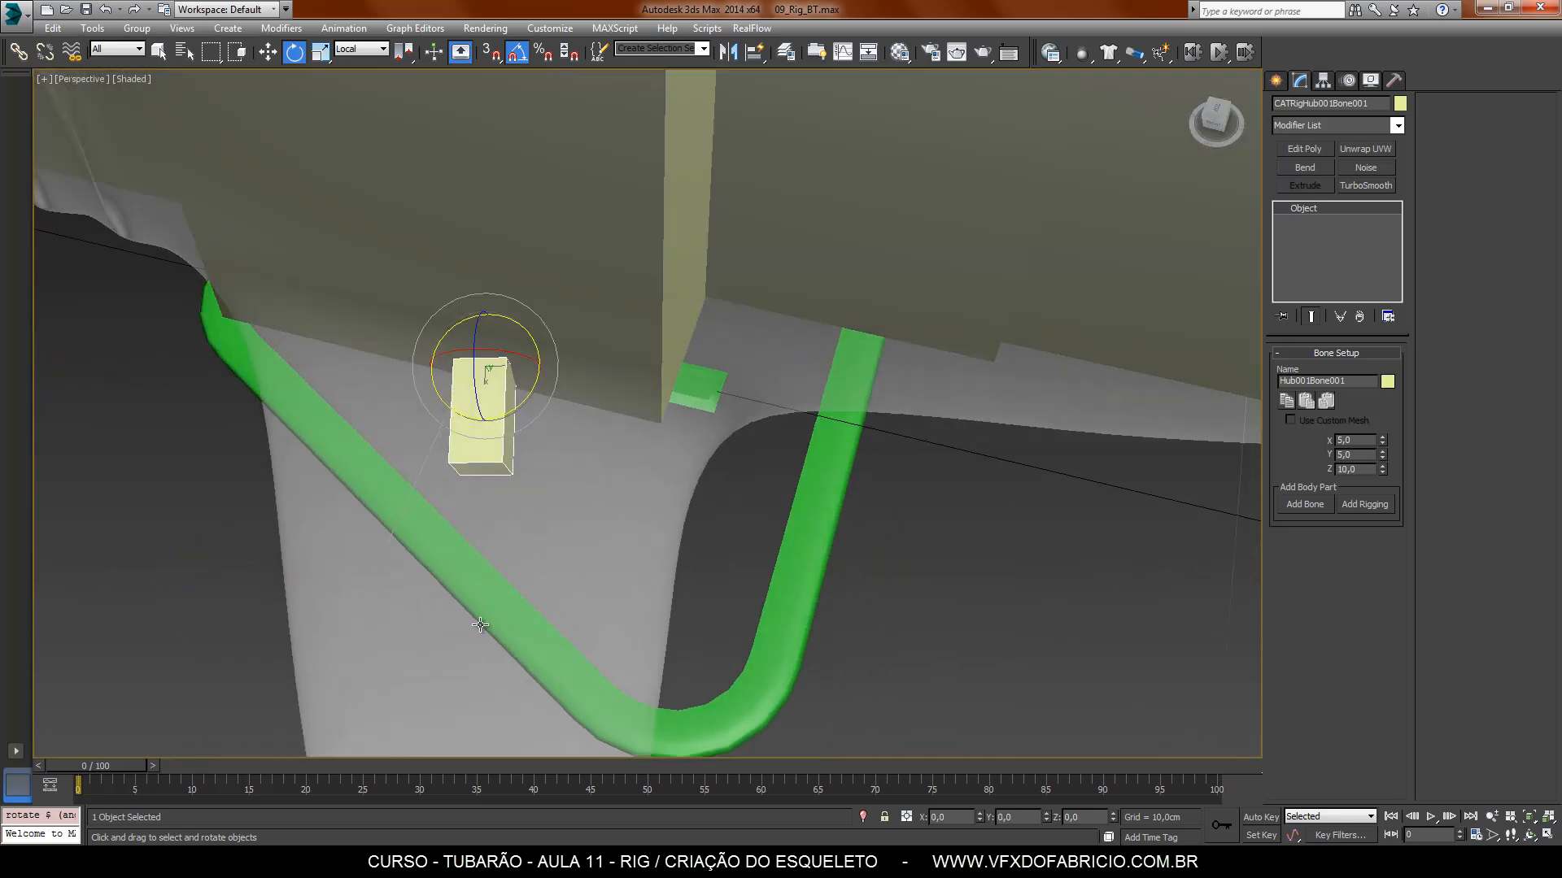
Step: Resize the first fin bone to 33.67 by 7.565 by 13.8 and rotate it to fit the fin root
left_click_drag(1381, 443, 1331, 793)
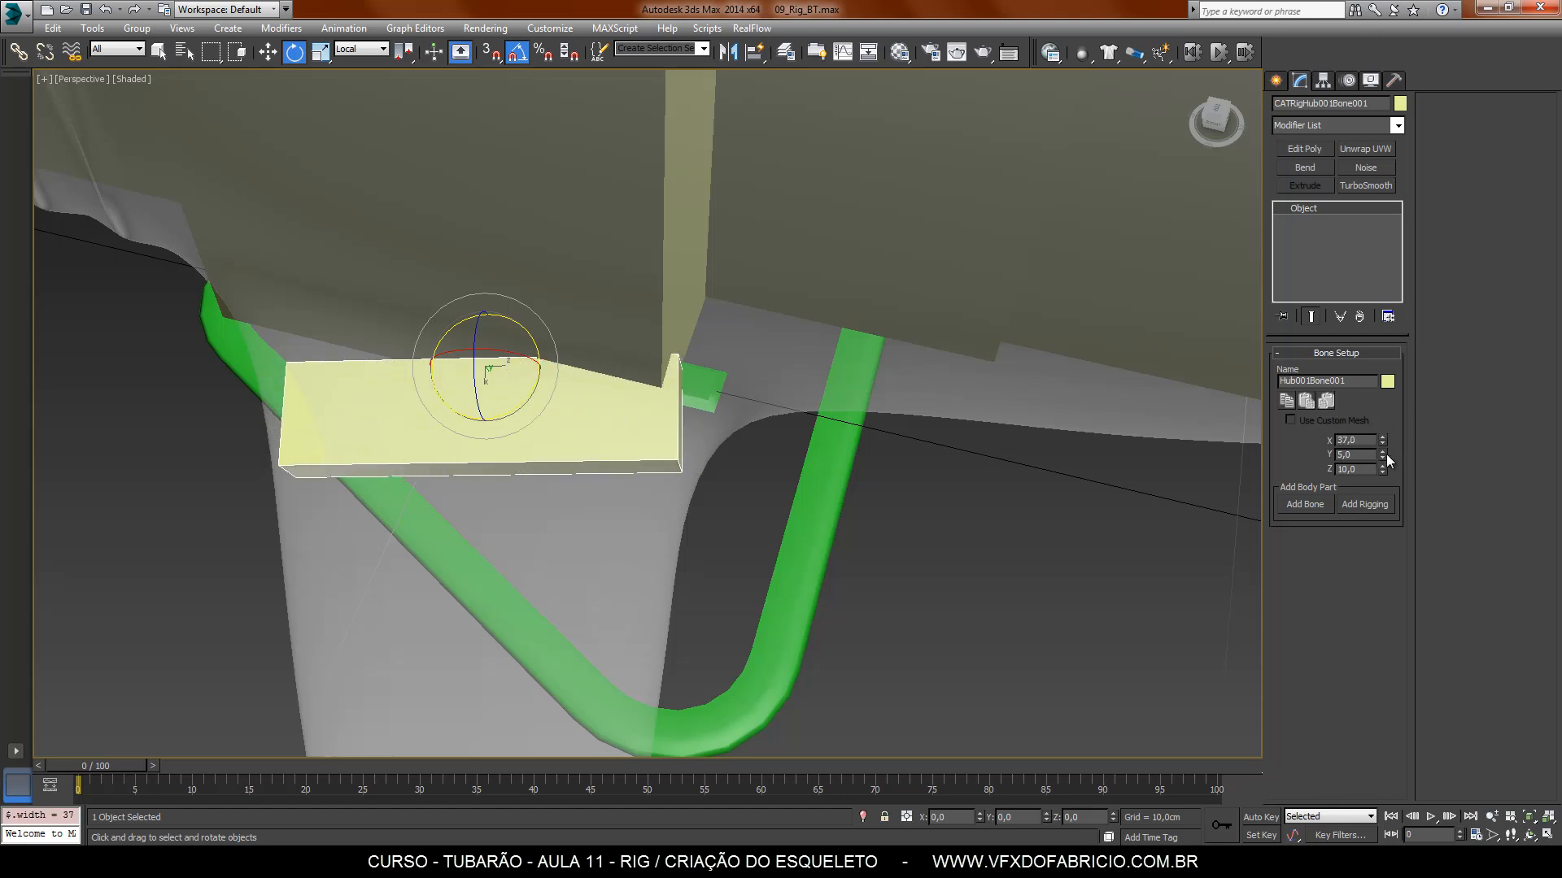
left_click_drag(1382, 456, 1384, 383)
middle_click_drag(726, 600, 620, 523, "alt")
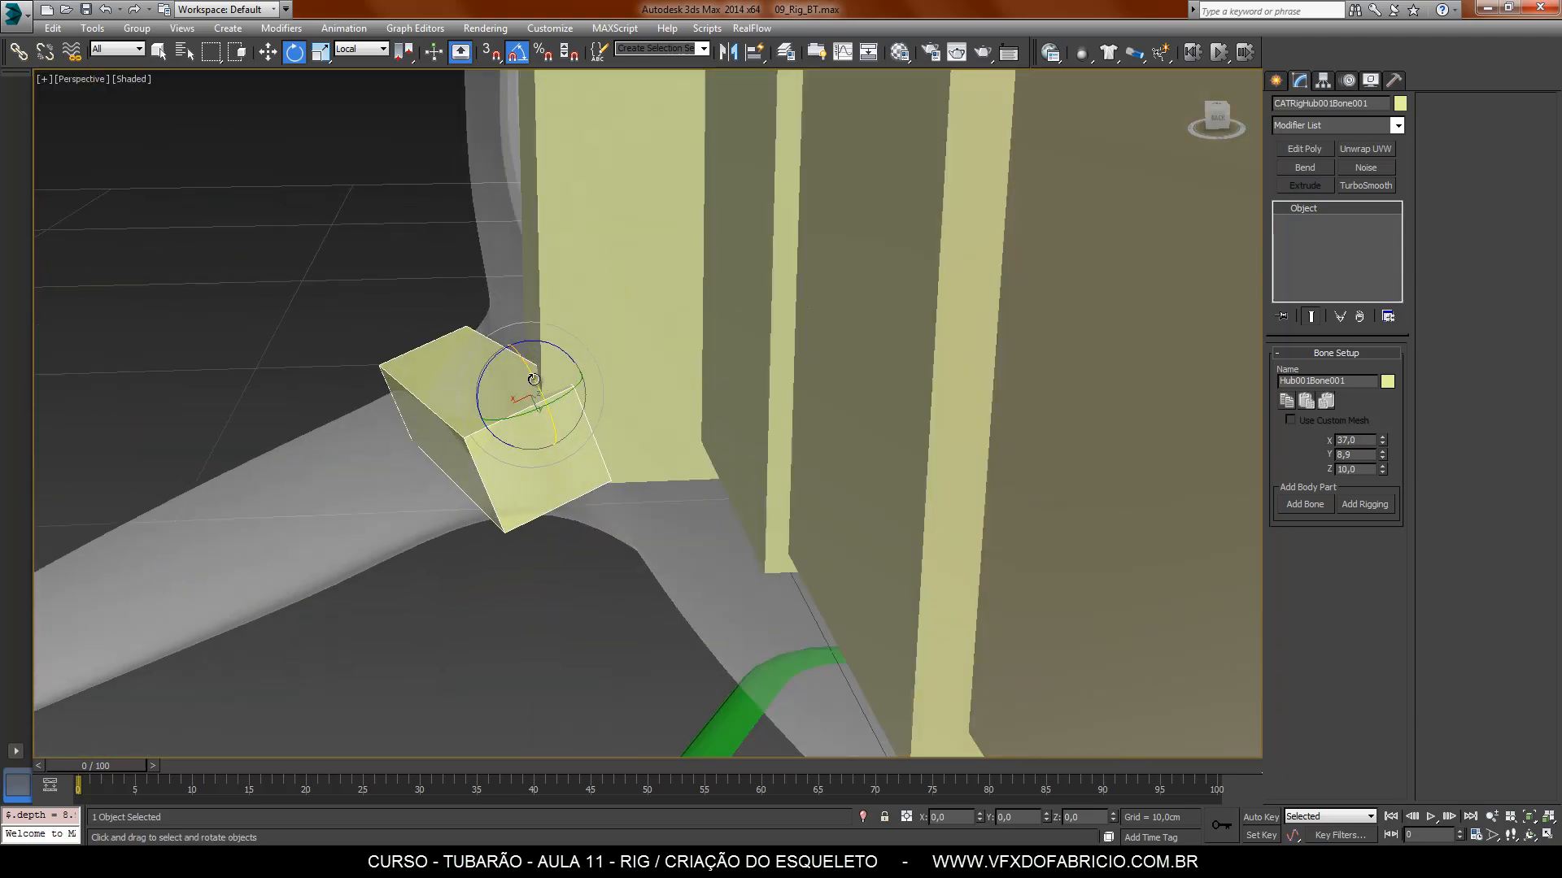
left_click_drag(530, 362, 536, 379)
middle_click_drag(514, 631, 751, 662, "alt")
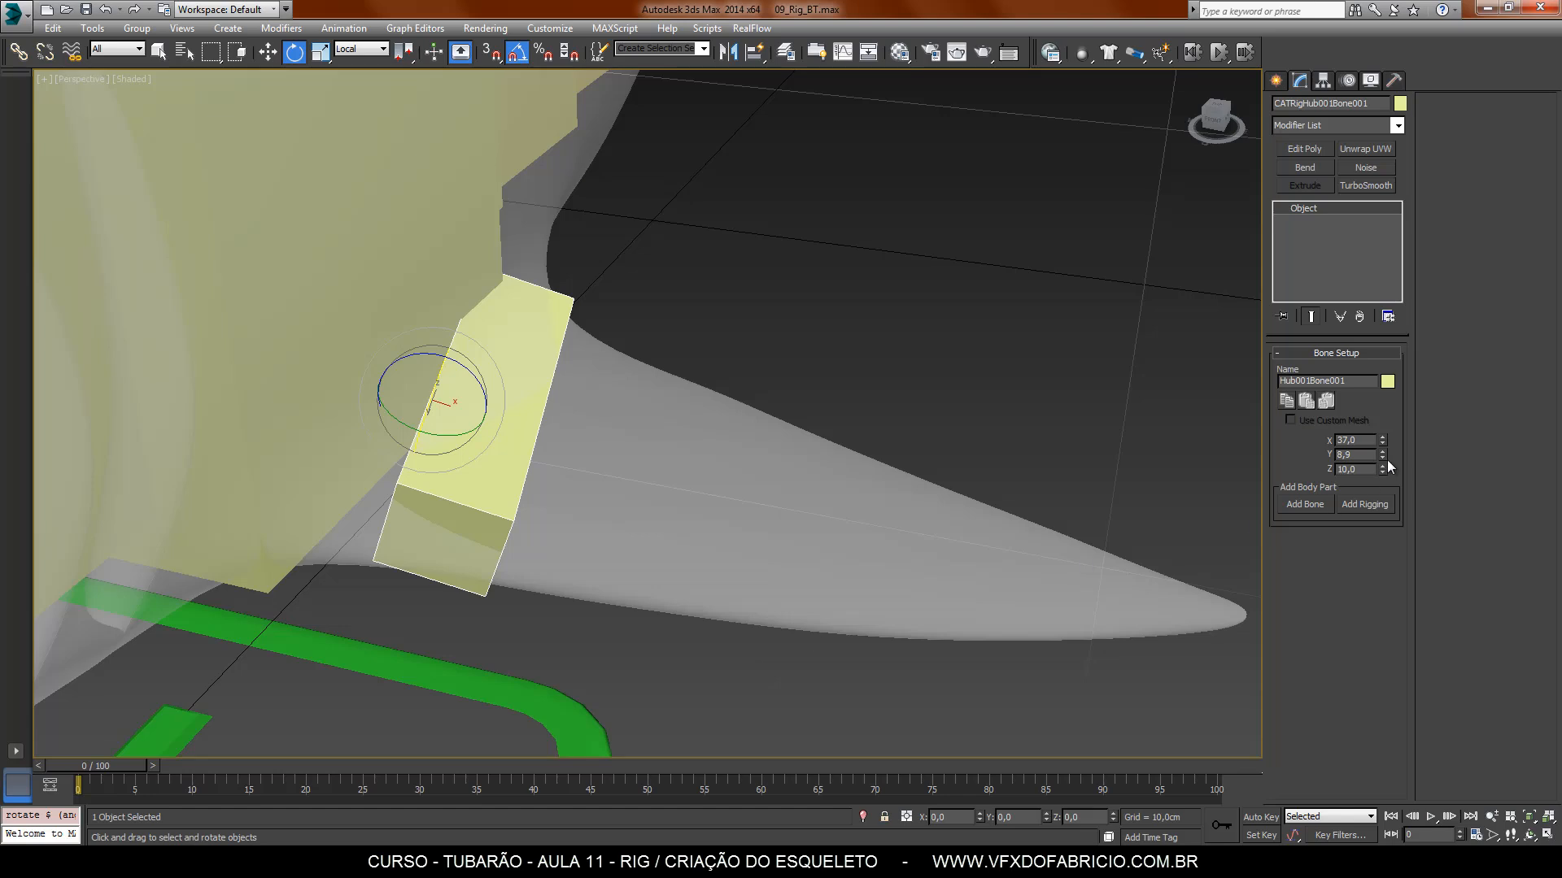
mouse_move(1385, 465)
left_mouse_down()
mouse_move(1388, 442)
mouse_move(1384, 466)
left_mouse_up()
Step: Add a second bone to the pectoral fin and reduce it to 29.63 in X and 6.733 in Y
left_click(1303, 505)
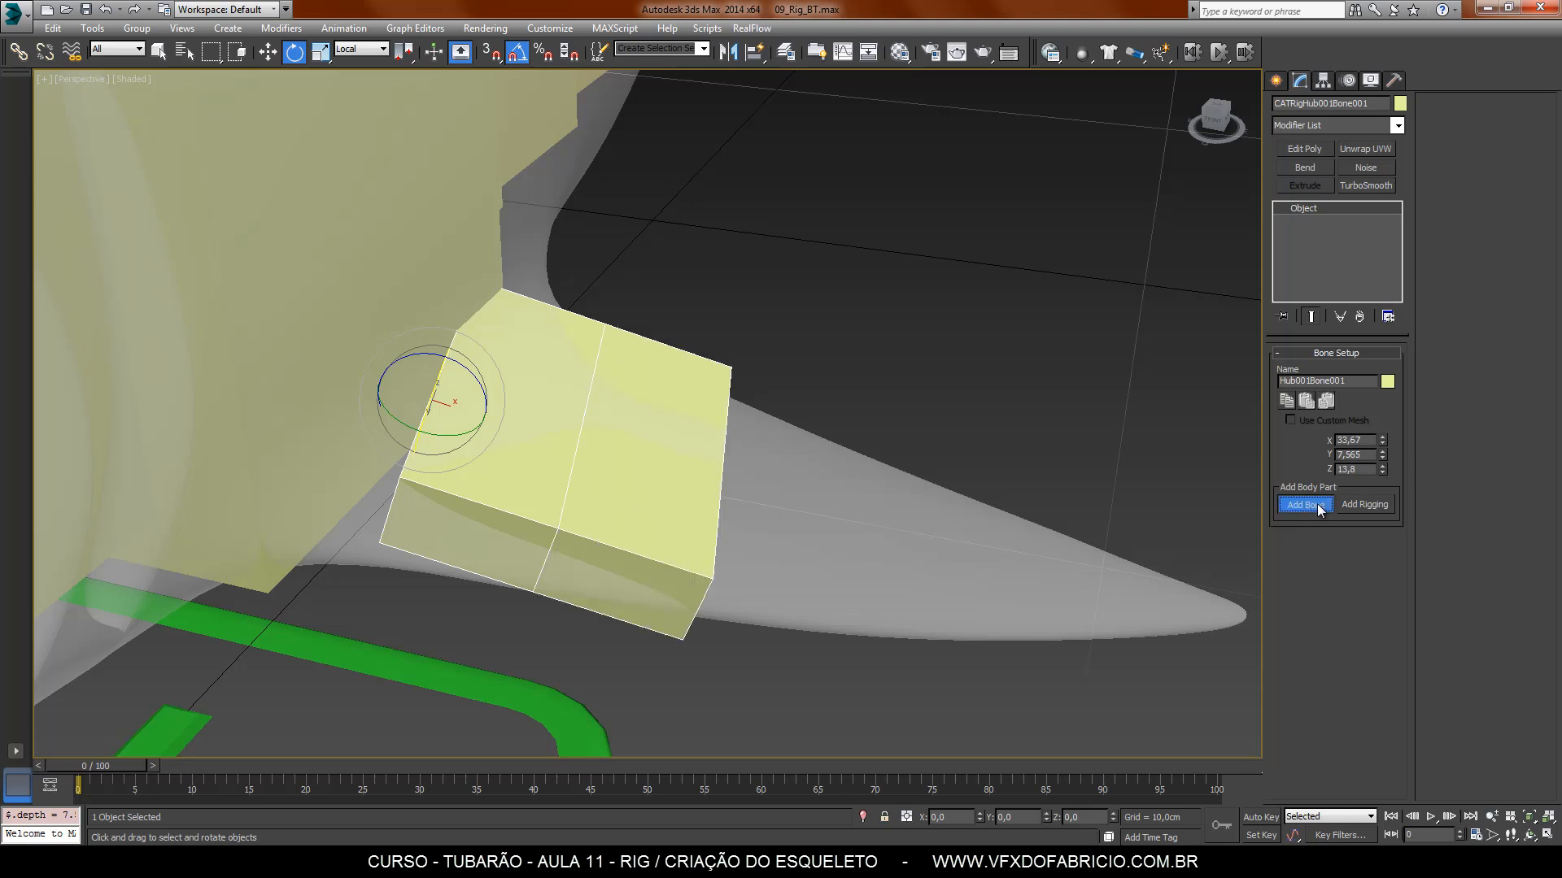
left_click(646, 516)
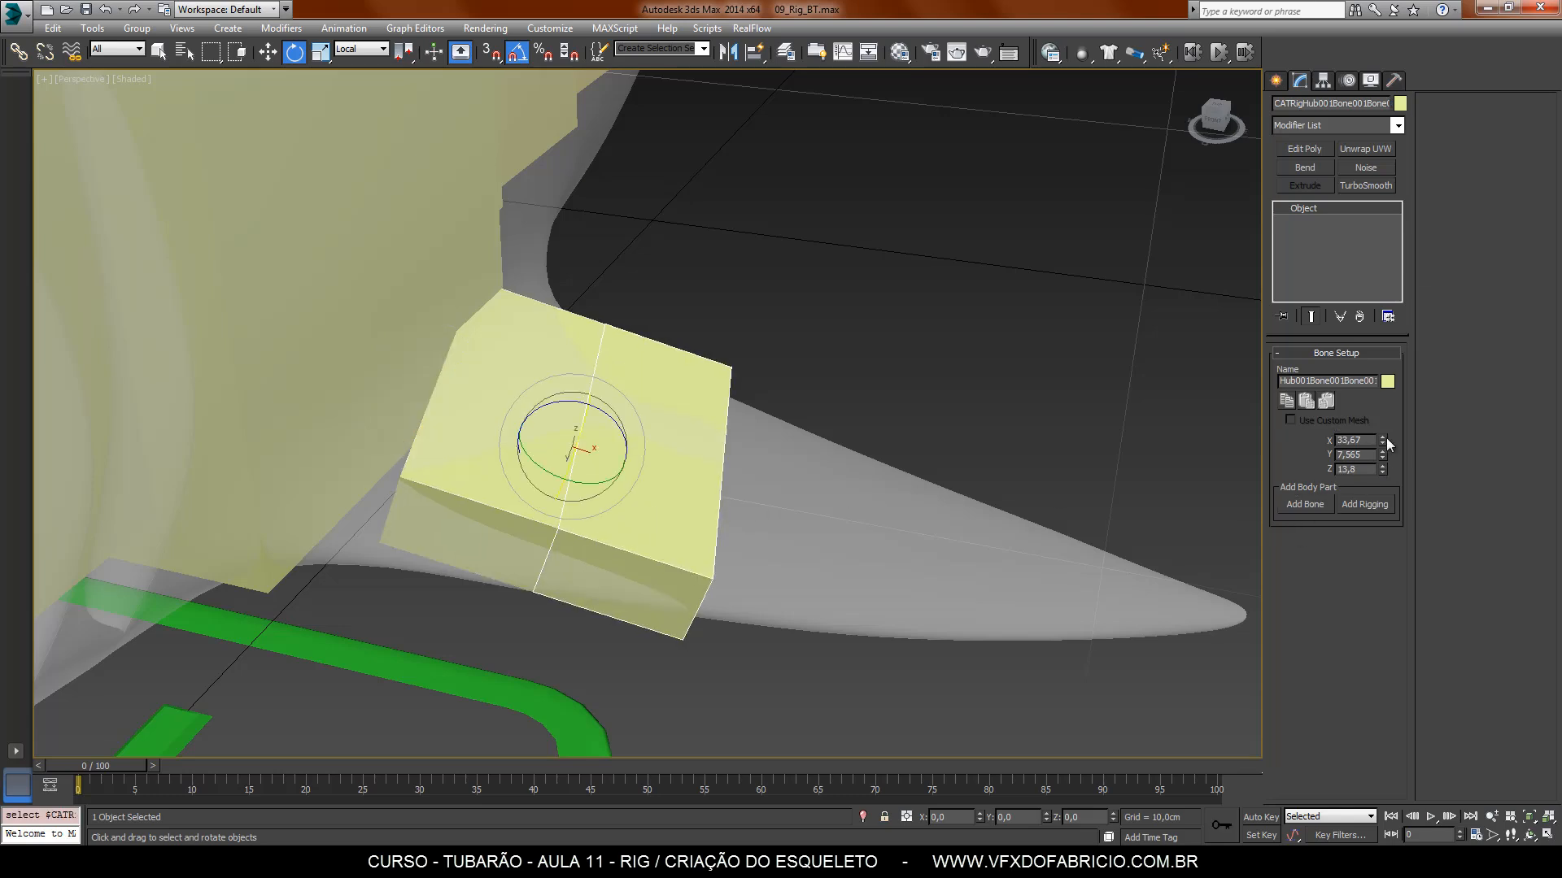
left_click_drag(1384, 441, 1385, 462)
mouse_move(1124, 510)
middle_mouse_down("alt")
mouse_move(1027, 447)
mouse_move(1129, 498)
middle_mouse_up("alt")
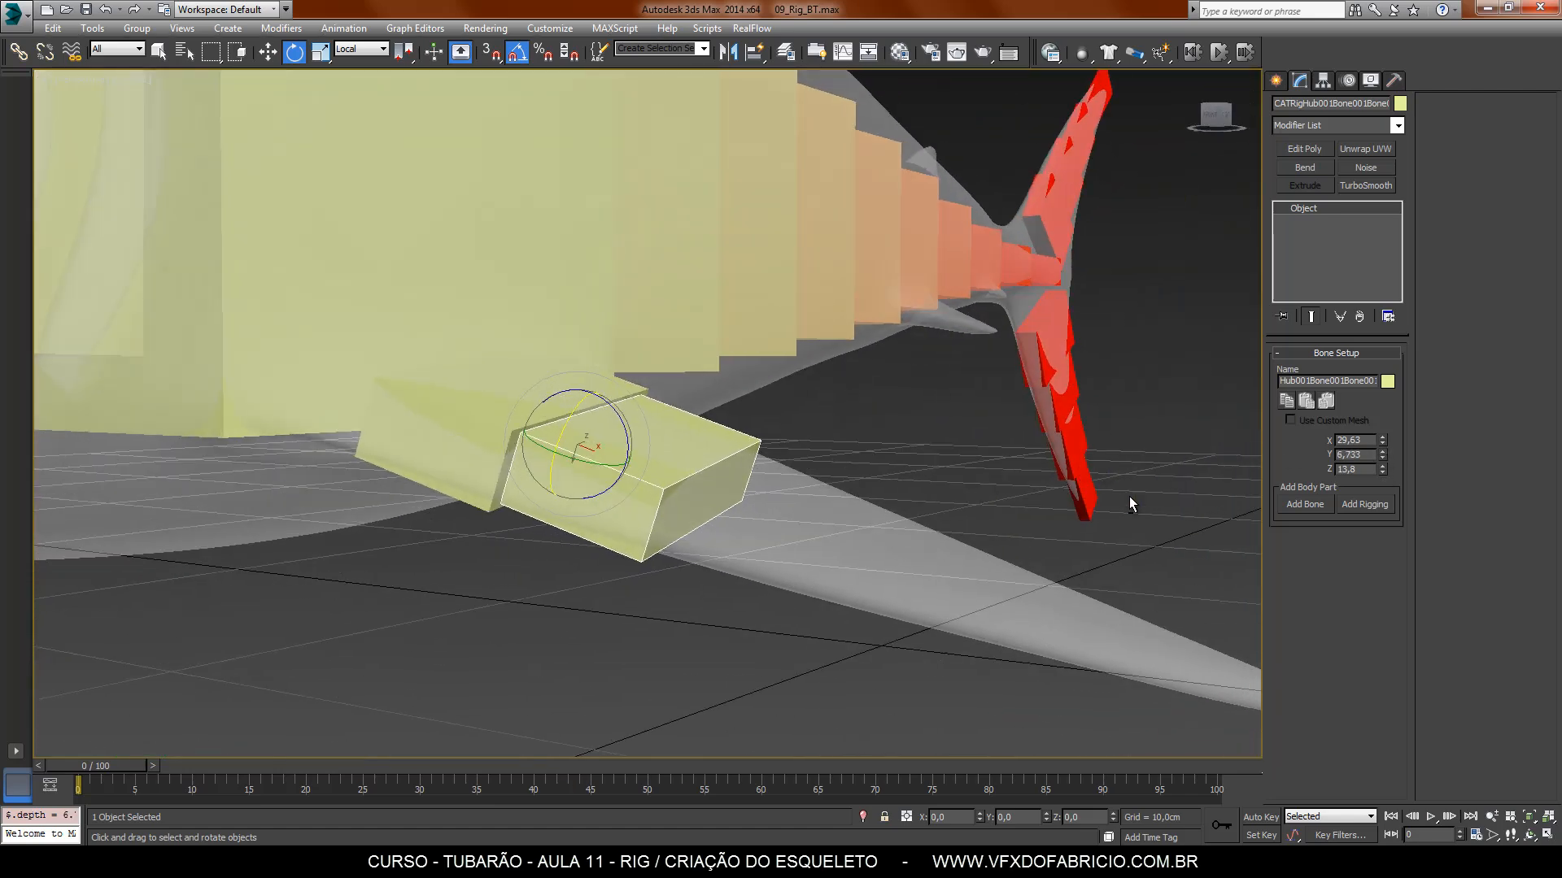
middle_click_drag(1106, 562, 1035, 549)
Step: Extend the fin with a third bone sized 24.0 by 5.319 and a fourth bone sized 18.0 by 4.149
left_click(1330, 503)
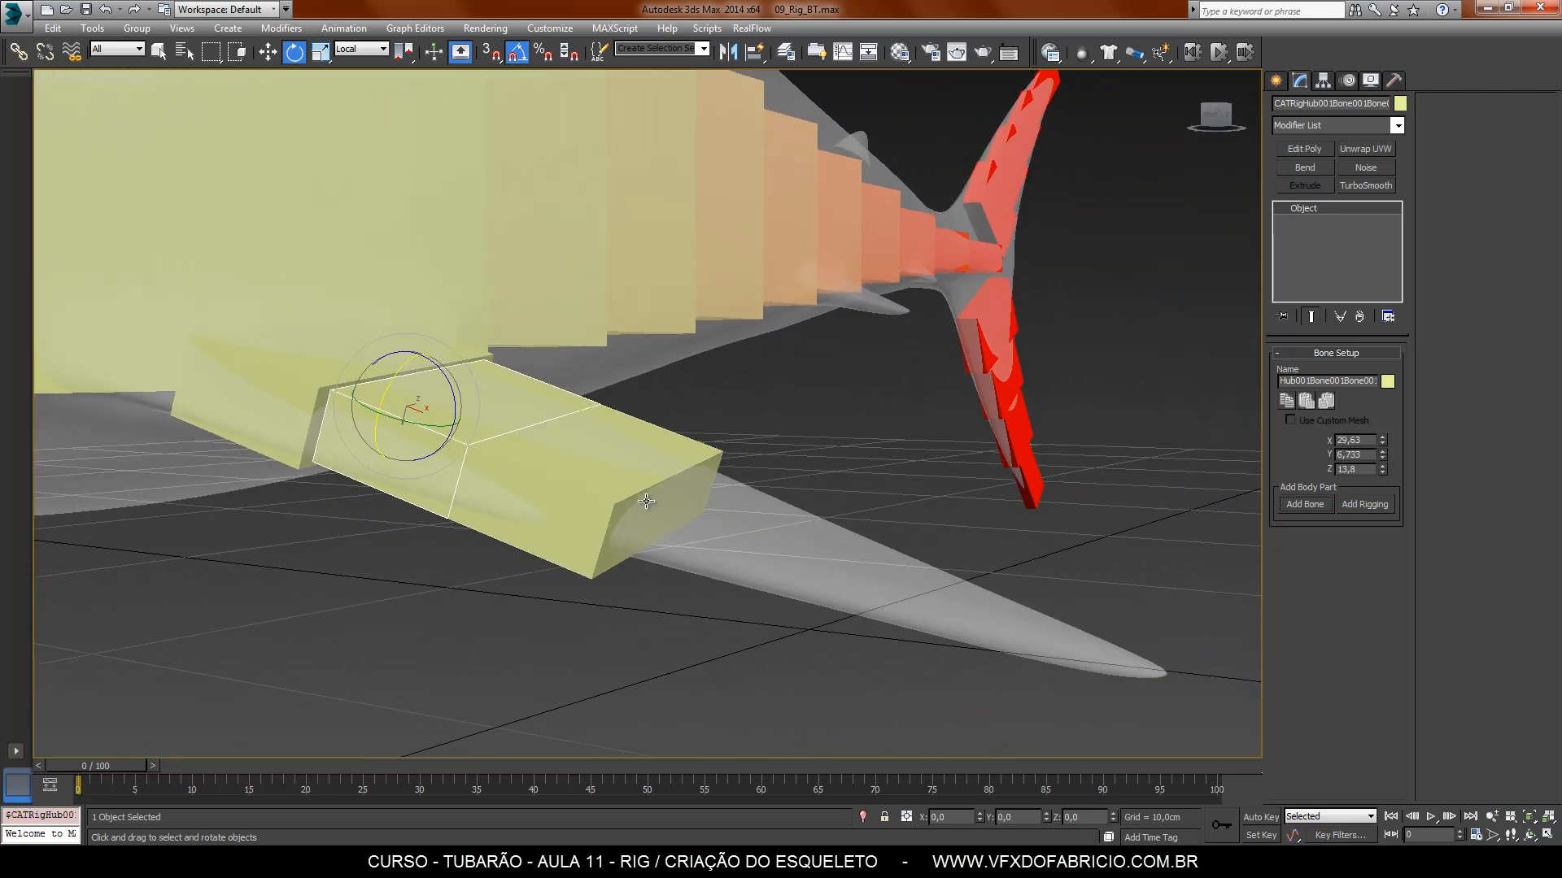
left_click_drag(1383, 440, 1383, 469)
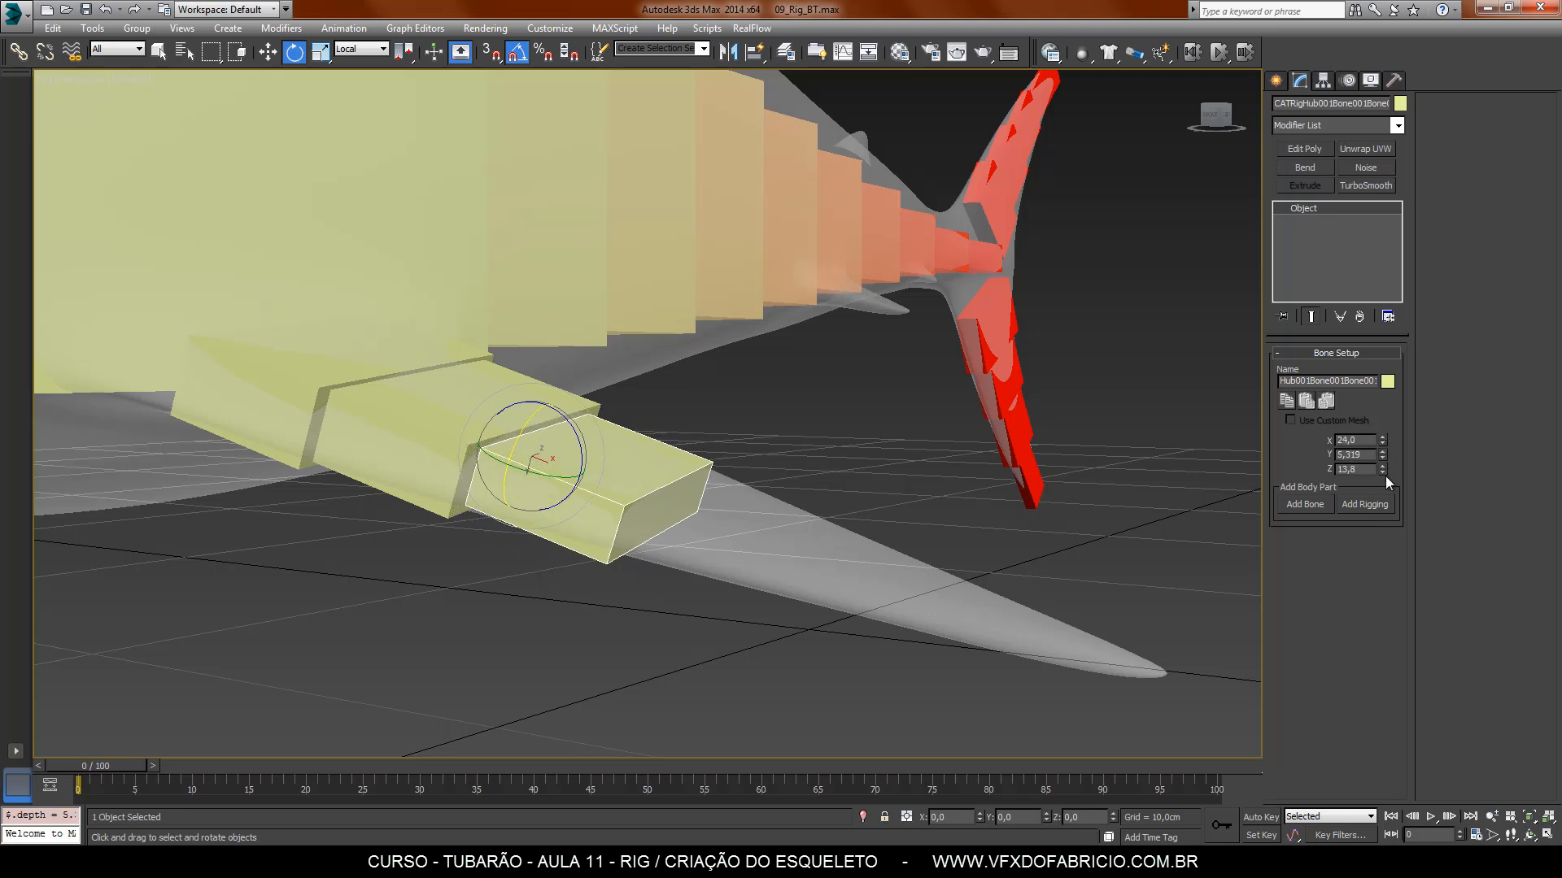
left_click(1305, 501)
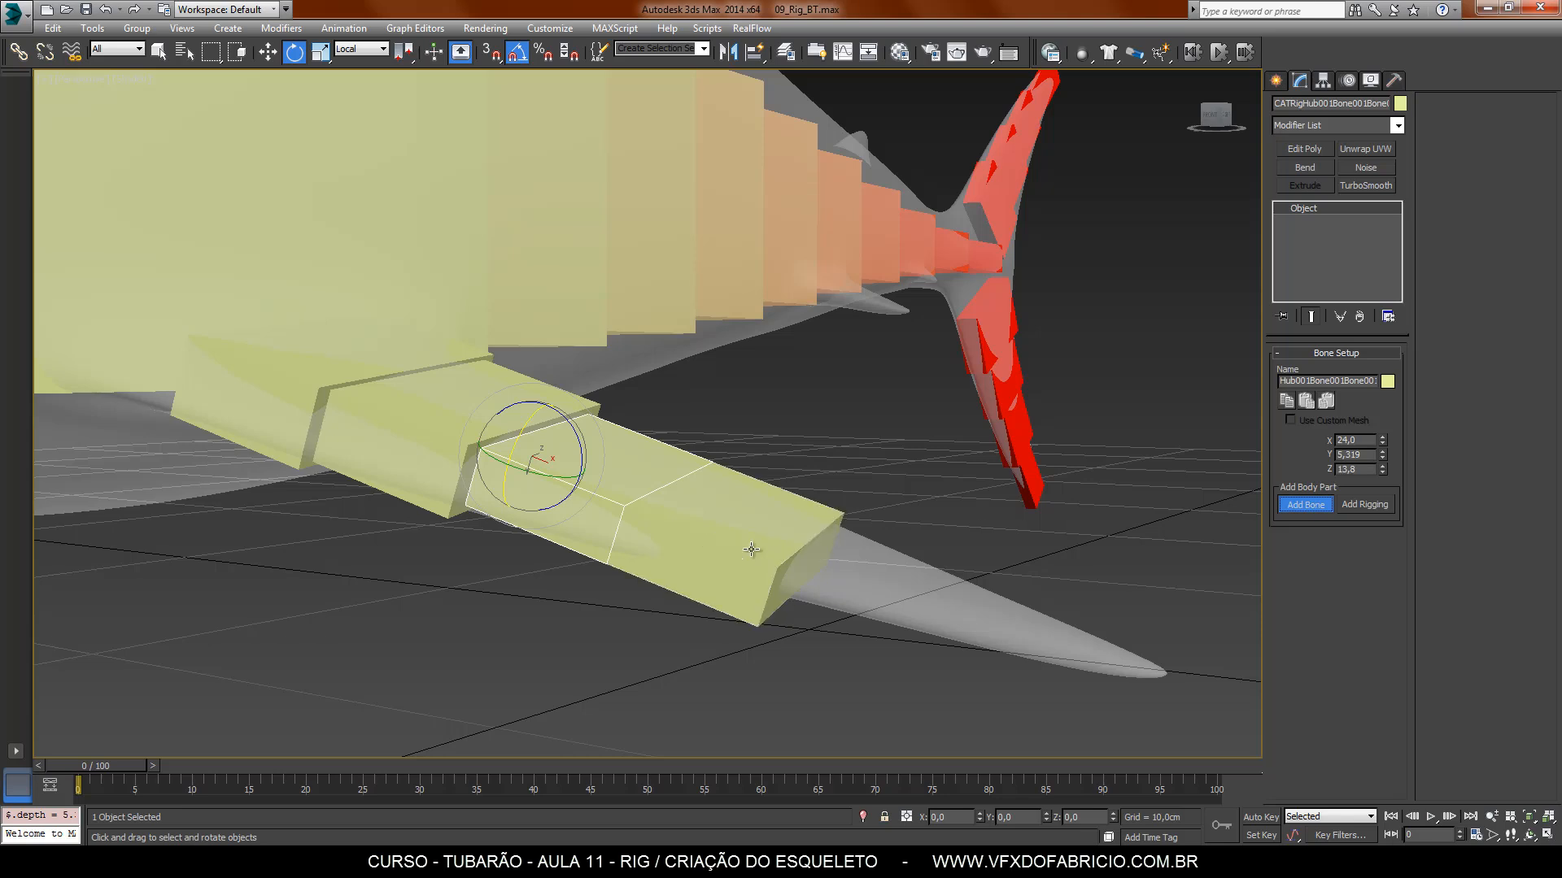
left_click_drag(1383, 441, 1386, 469)
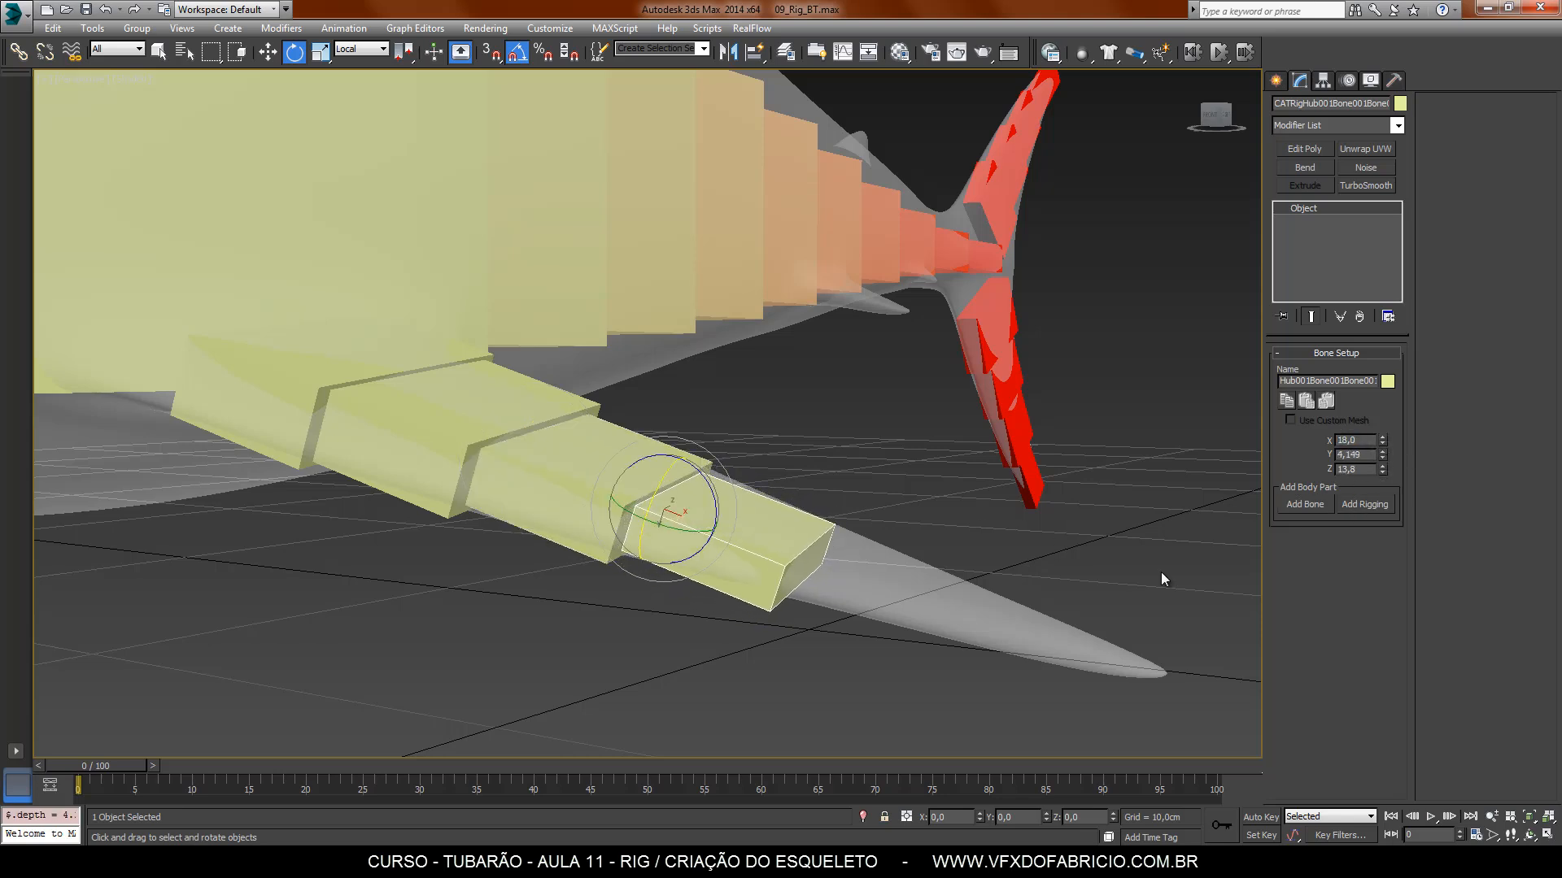
Step: Add a fifth fin bone about 13.5 wide and a sixth tip bone sized 10.53 by 2.487
left_click(1305, 505)
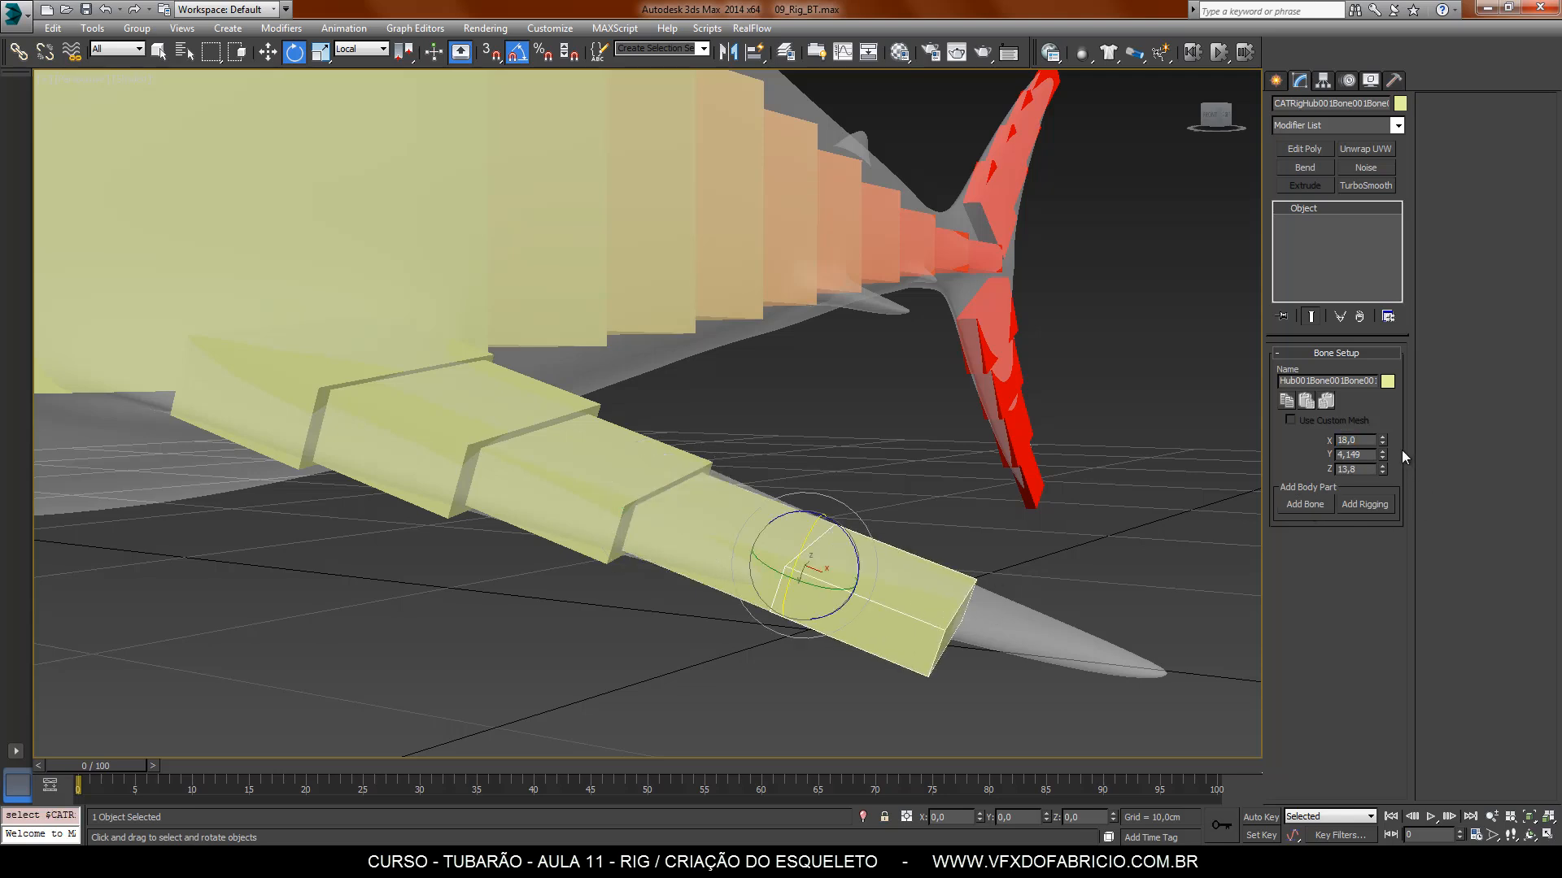
left_click_drag(1384, 440, 1385, 467)
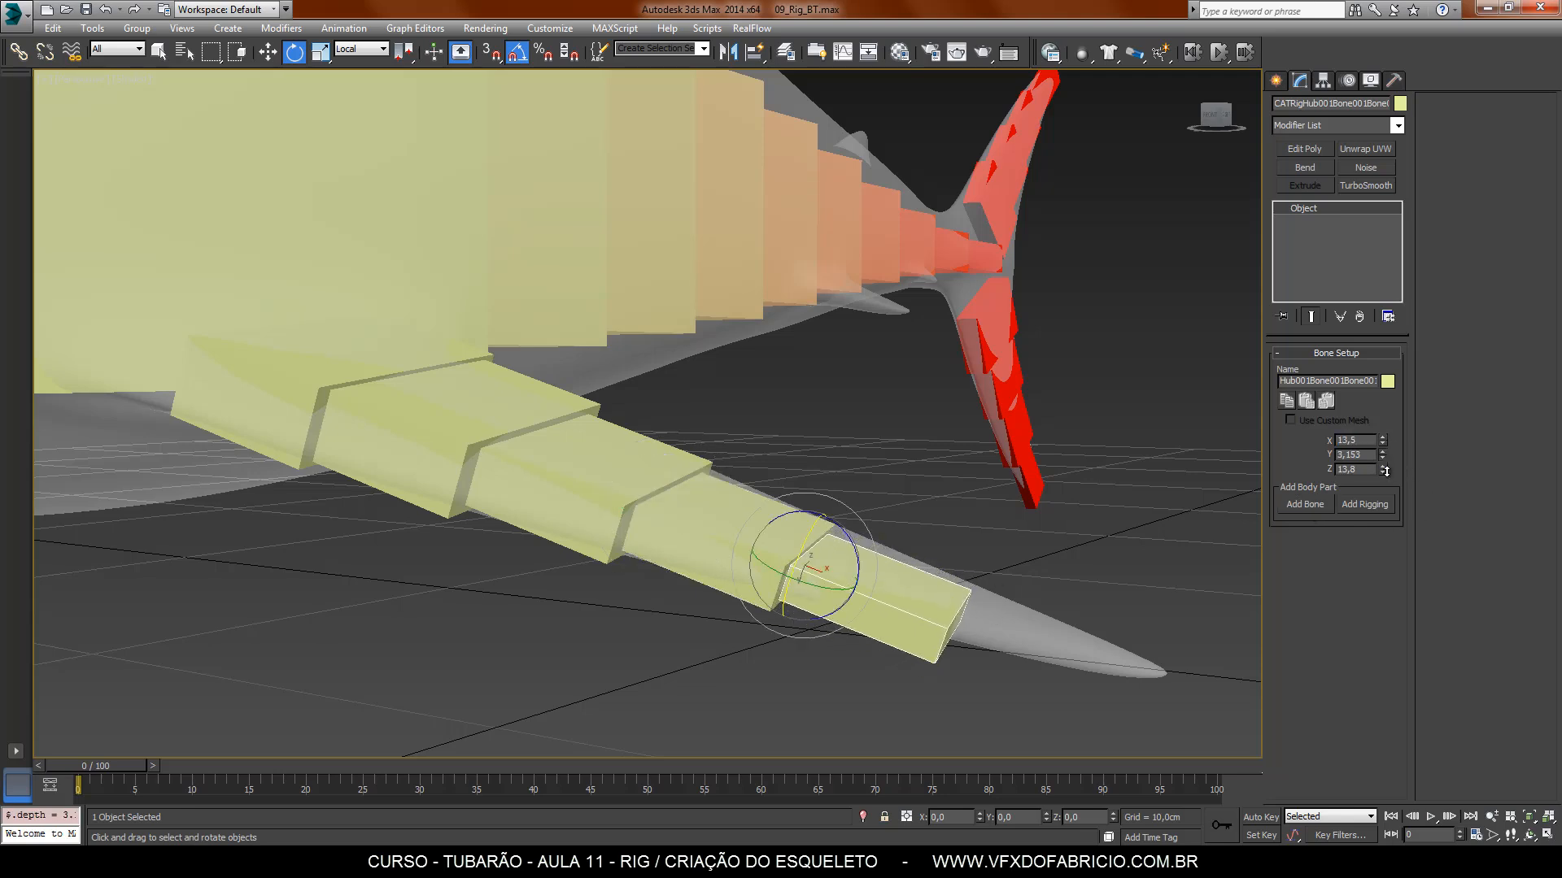
left_click(1306, 504)
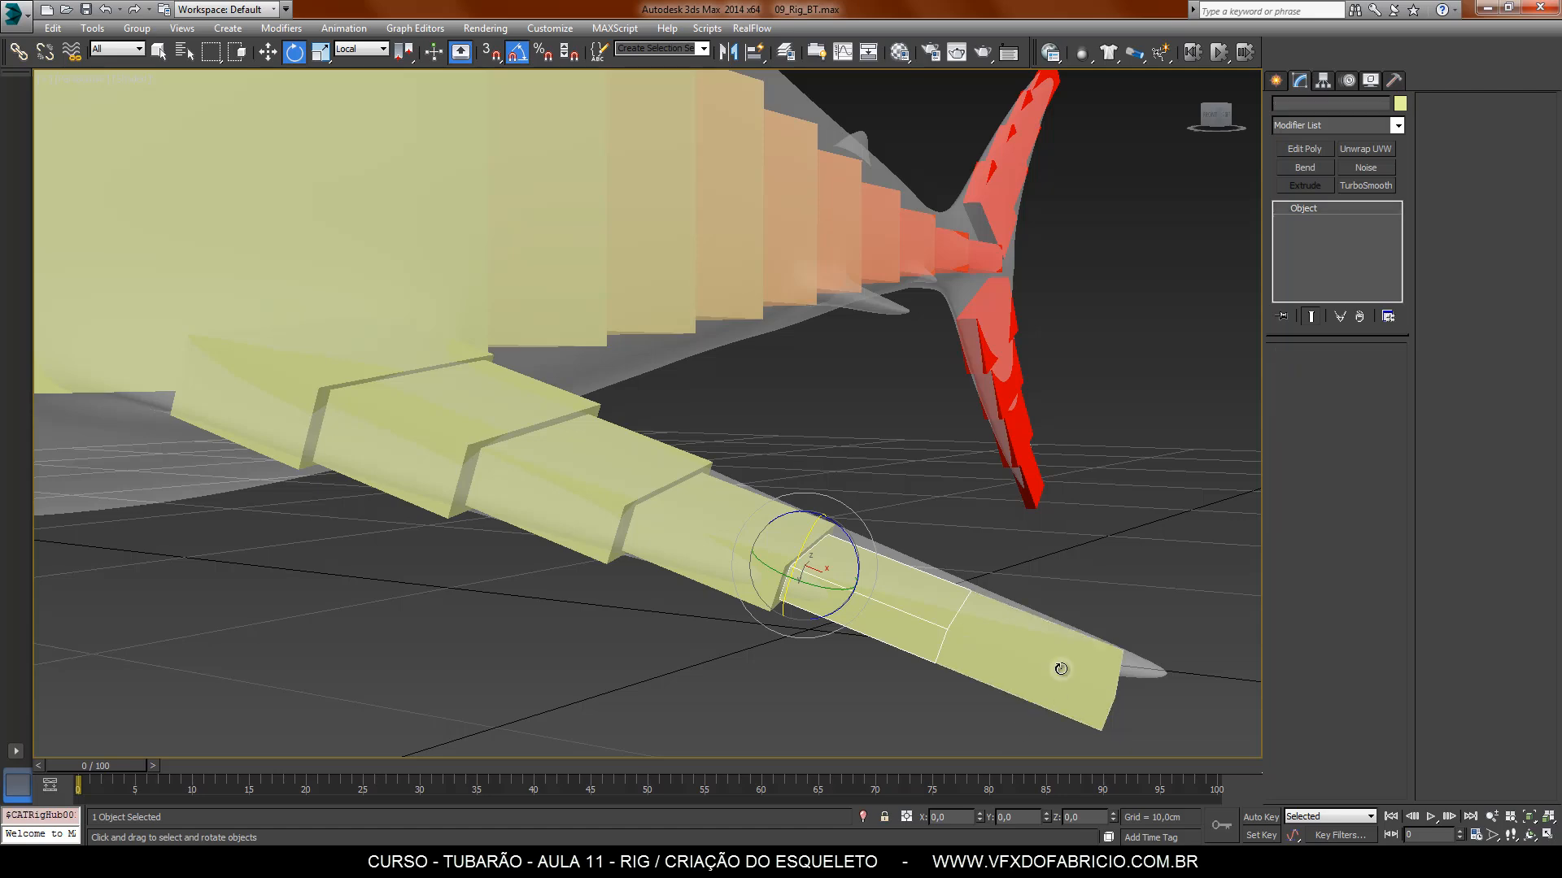
left_click_drag(1383, 443, 1384, 466)
Step: With angle snap off, rotate the second fin bone slightly backward so the chain follows the fin's sweep
middle_click_drag(1196, 545, 1011, 272, "alt")
left_click(1011, 271)
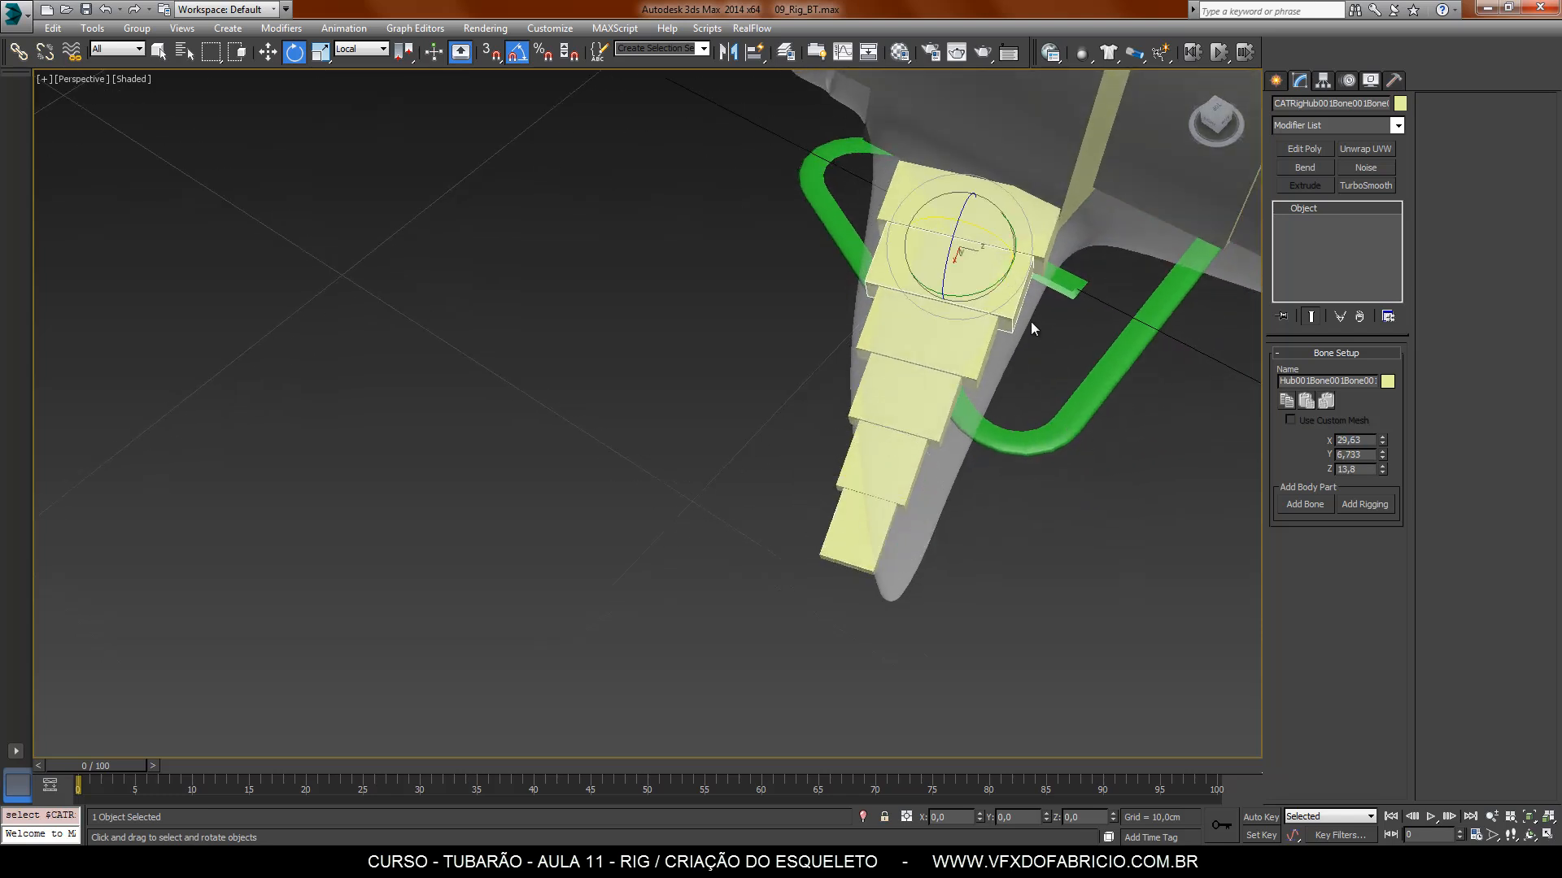
left_click_drag(987, 285, 991, 290)
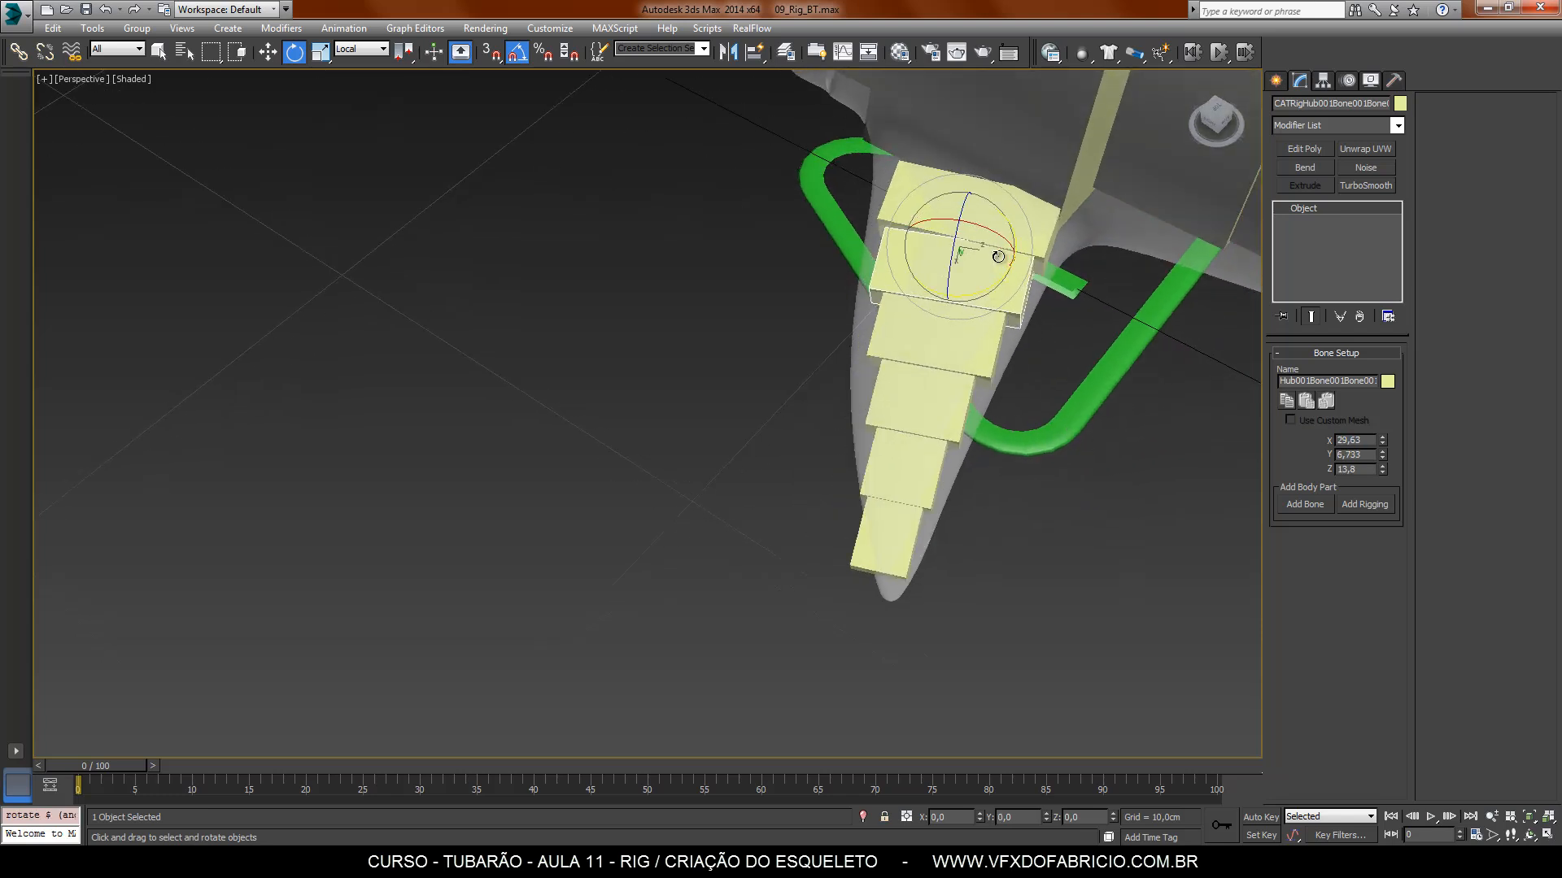
key("ctrl+z")
left_click(518, 53)
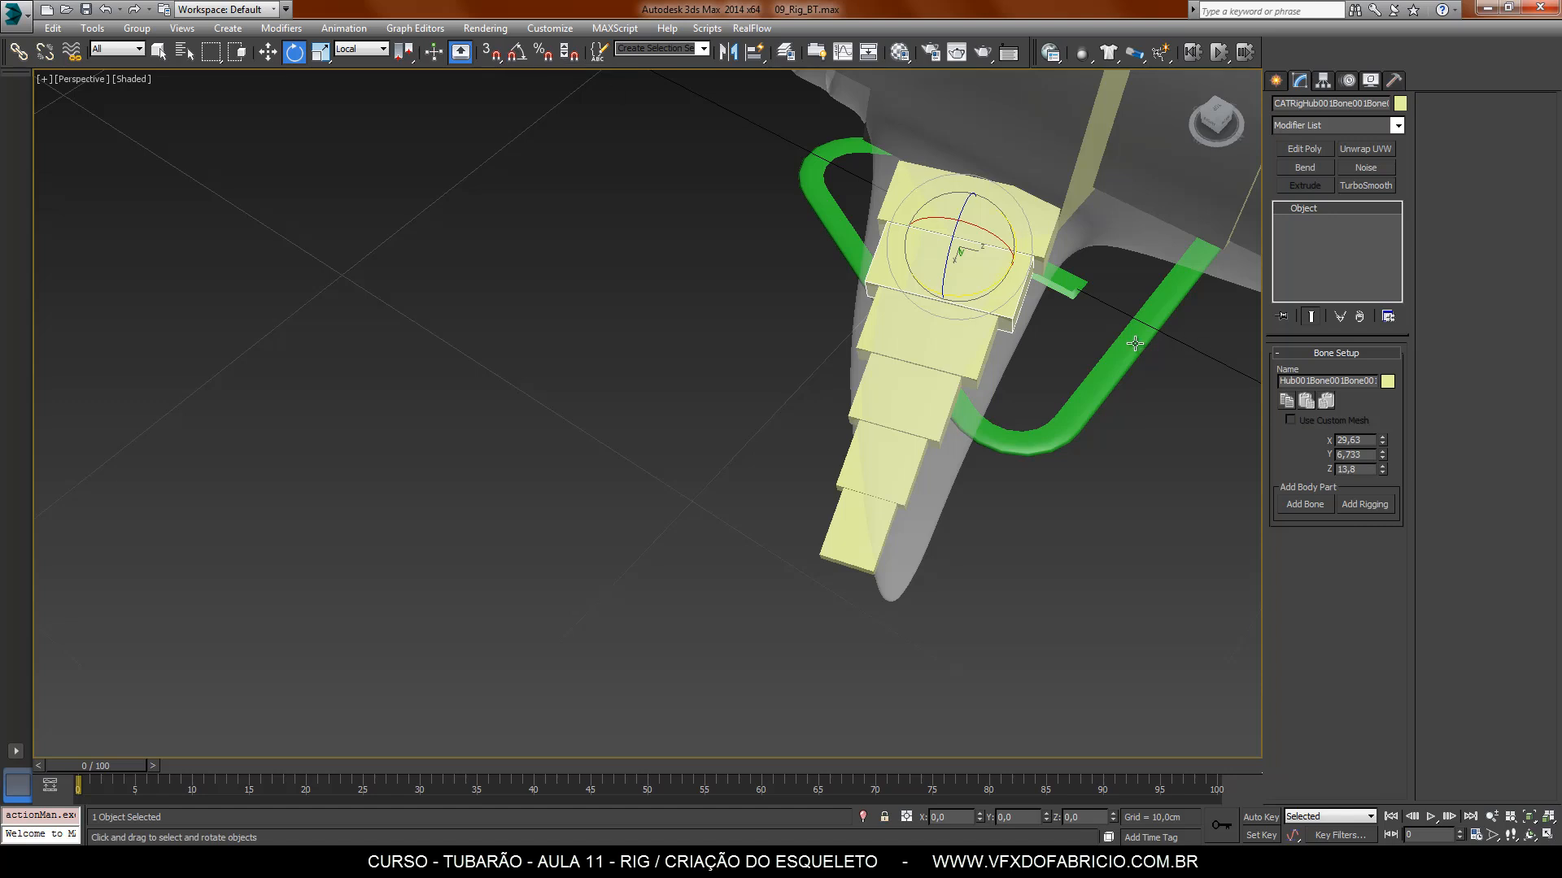
left_click_drag(980, 289, 984, 291)
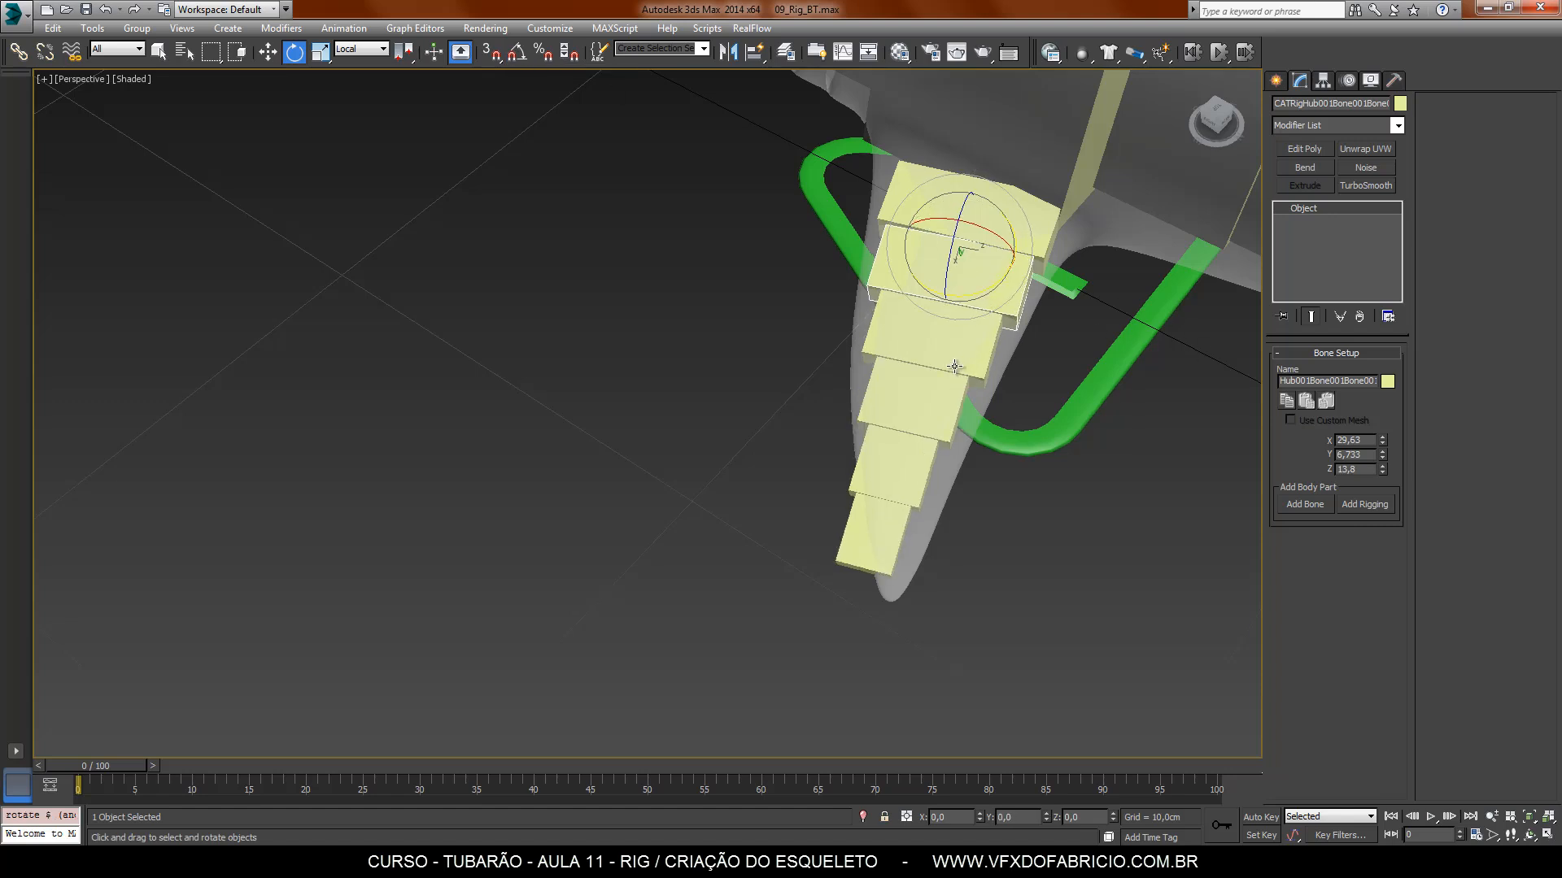
Step: Rotate the remaining fin bones one after another out to the tip so the chain stays centred inside the fin
left_click_drag(959, 355, 962, 352)
mouse_move(938, 407)
left_mouse_down()
mouse_move(918, 476)
mouse_move(940, 420)
left_mouse_up()
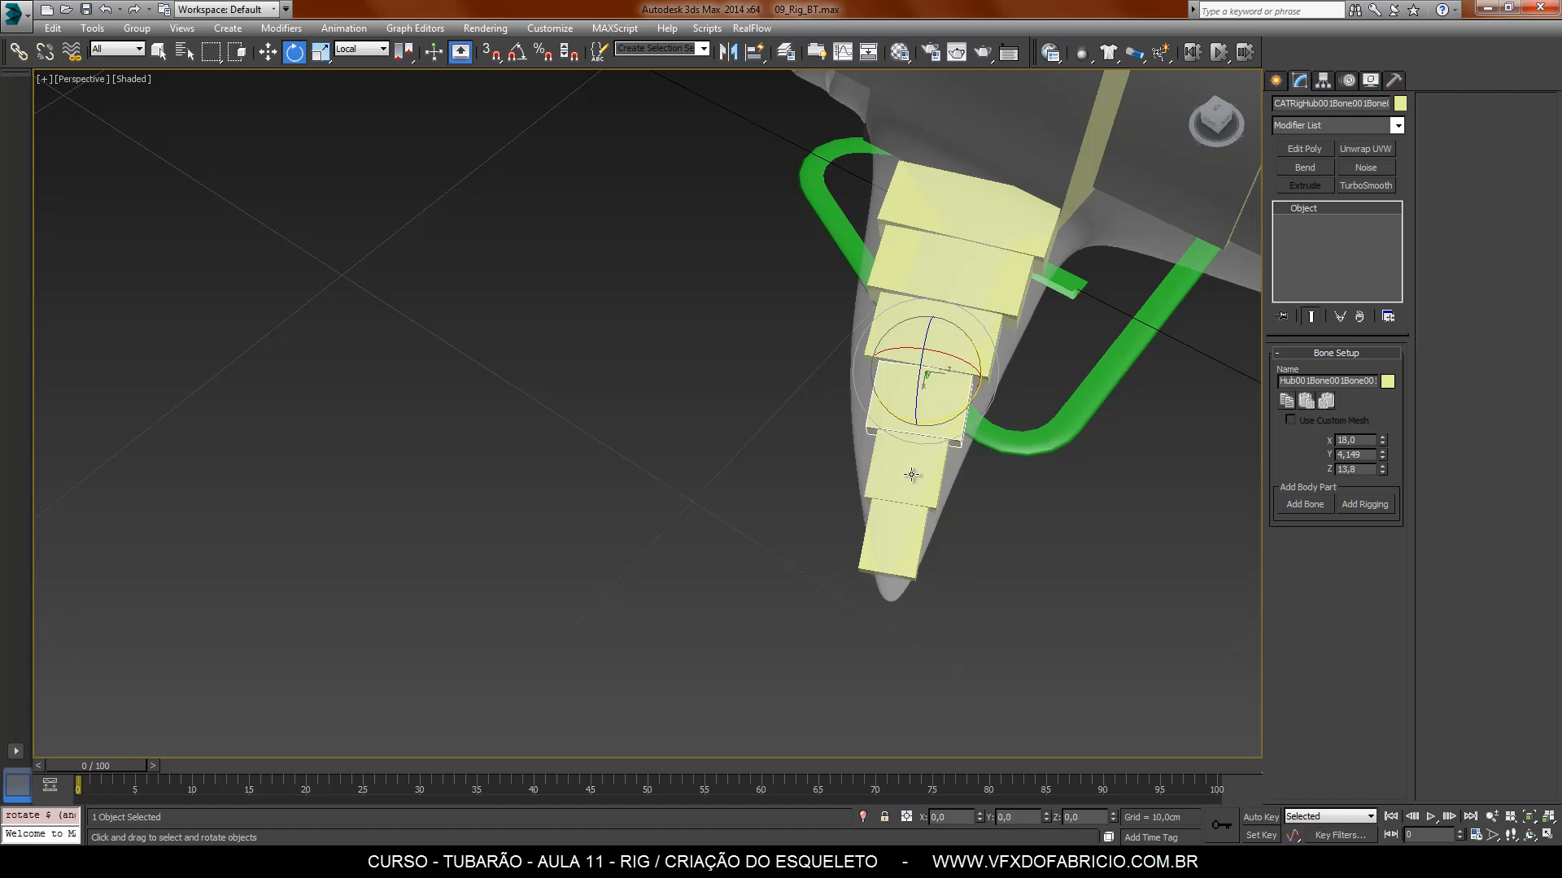
left_click(922, 484)
left_click_drag(925, 488, 928, 492)
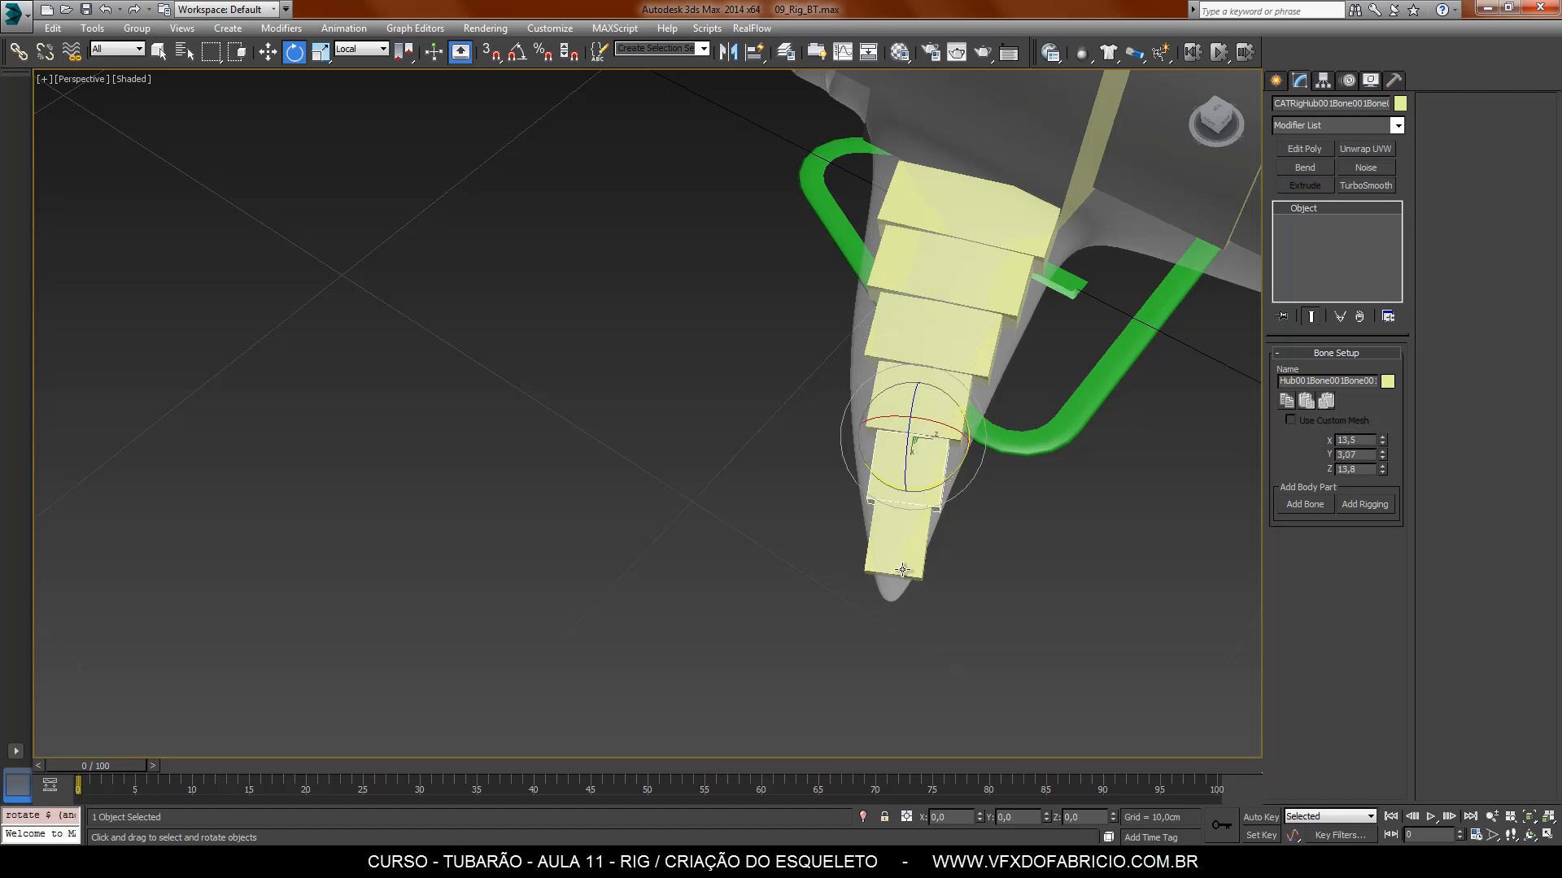
left_click_drag(900, 568, 904, 565)
middle_click_drag(832, 632, 923, 457, "alt")
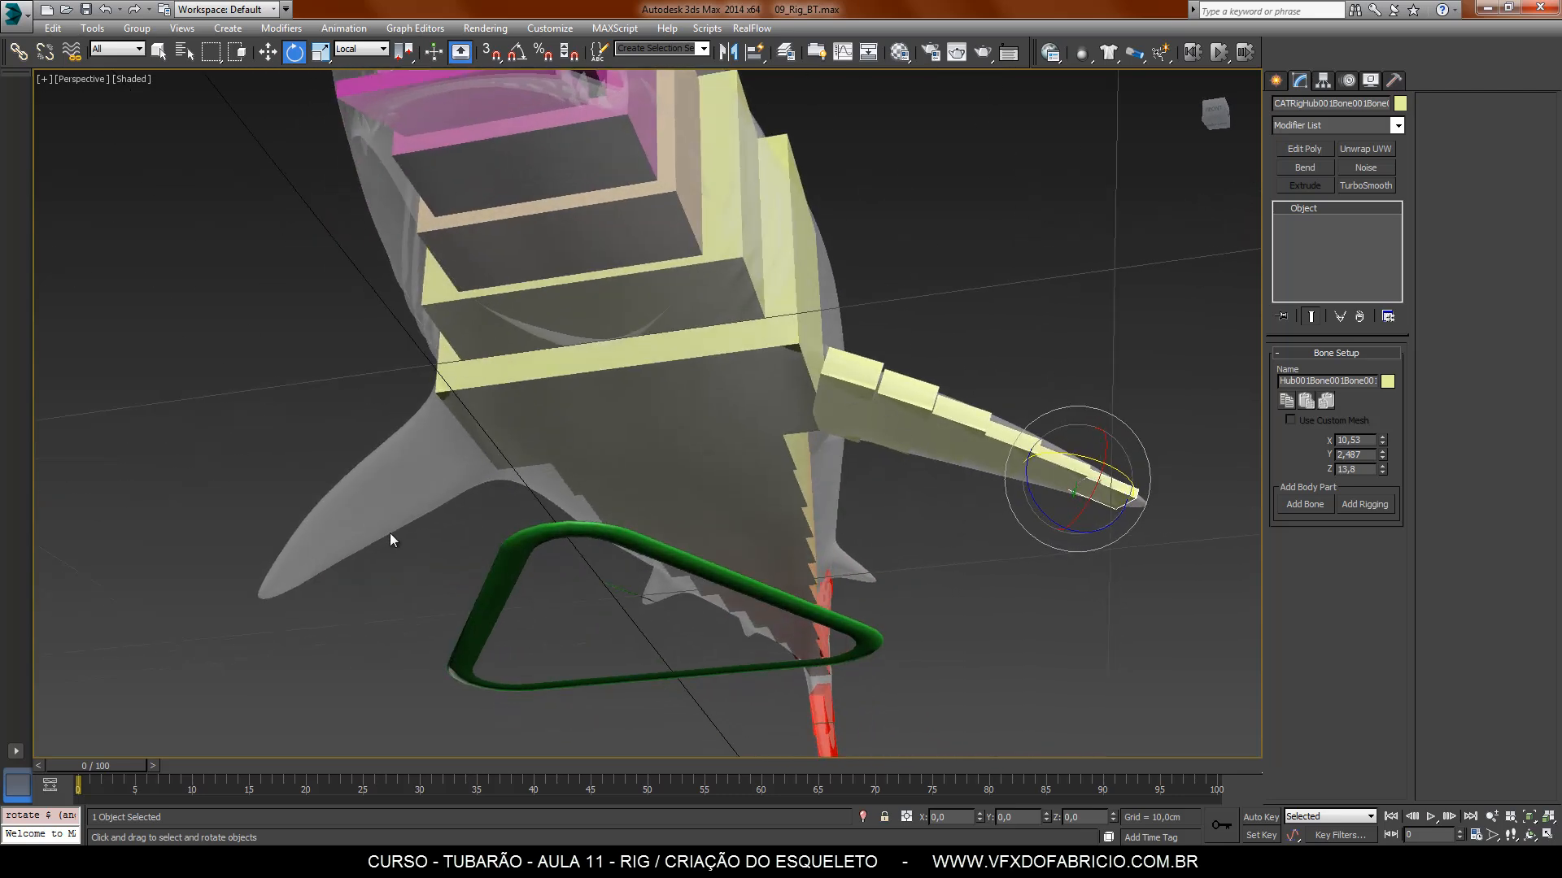
Step: Examine how the fin bones attach to the hub by selecting the hub, the first fin bone and its whole chain
left_click(160, 51)
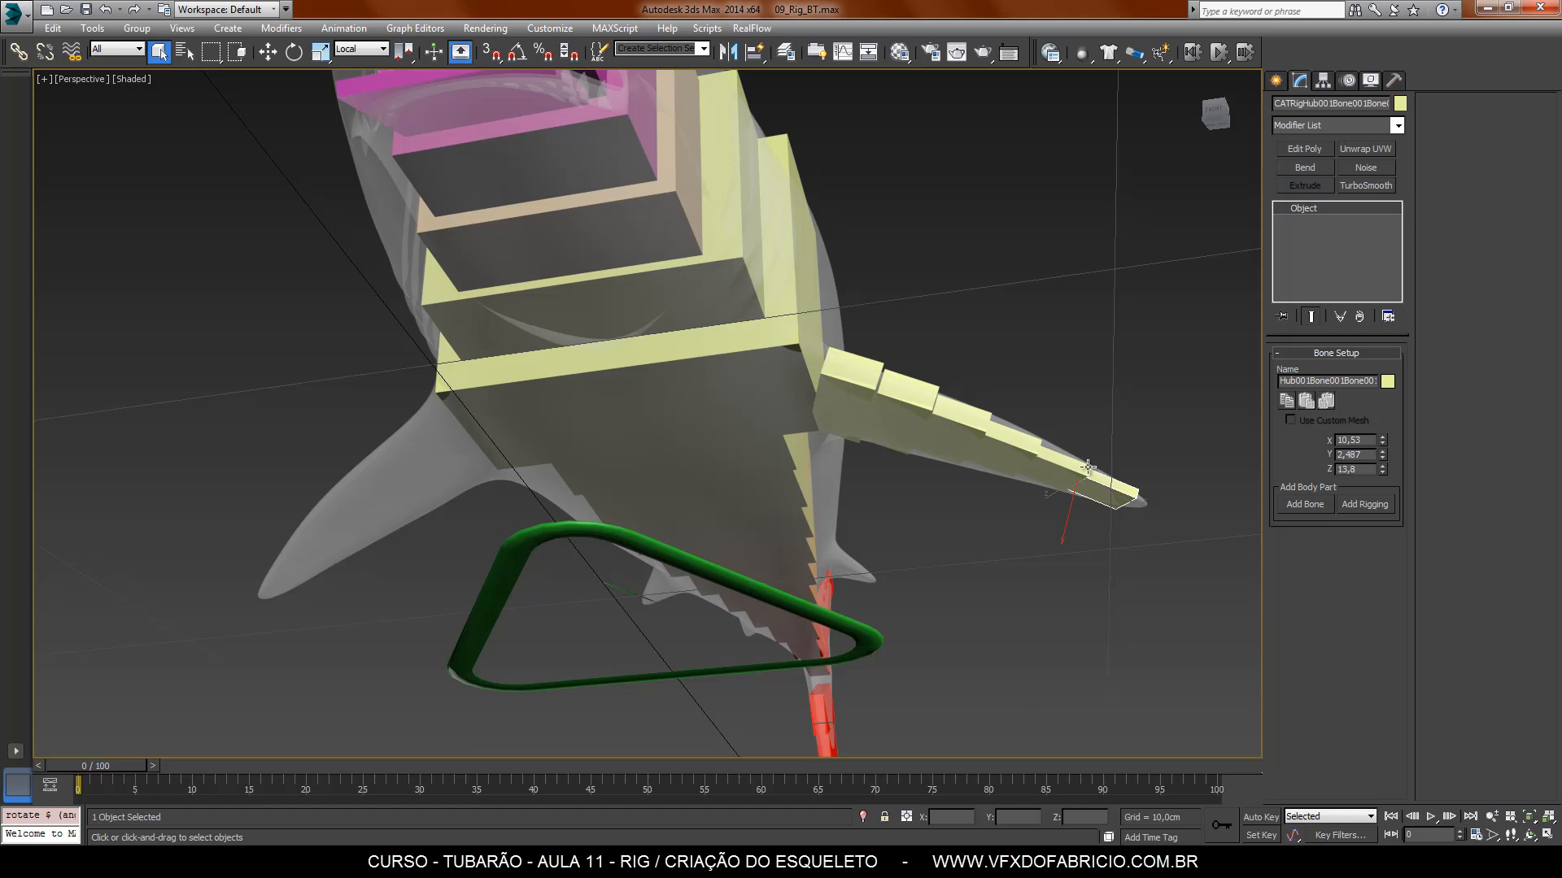
left_click(633, 388)
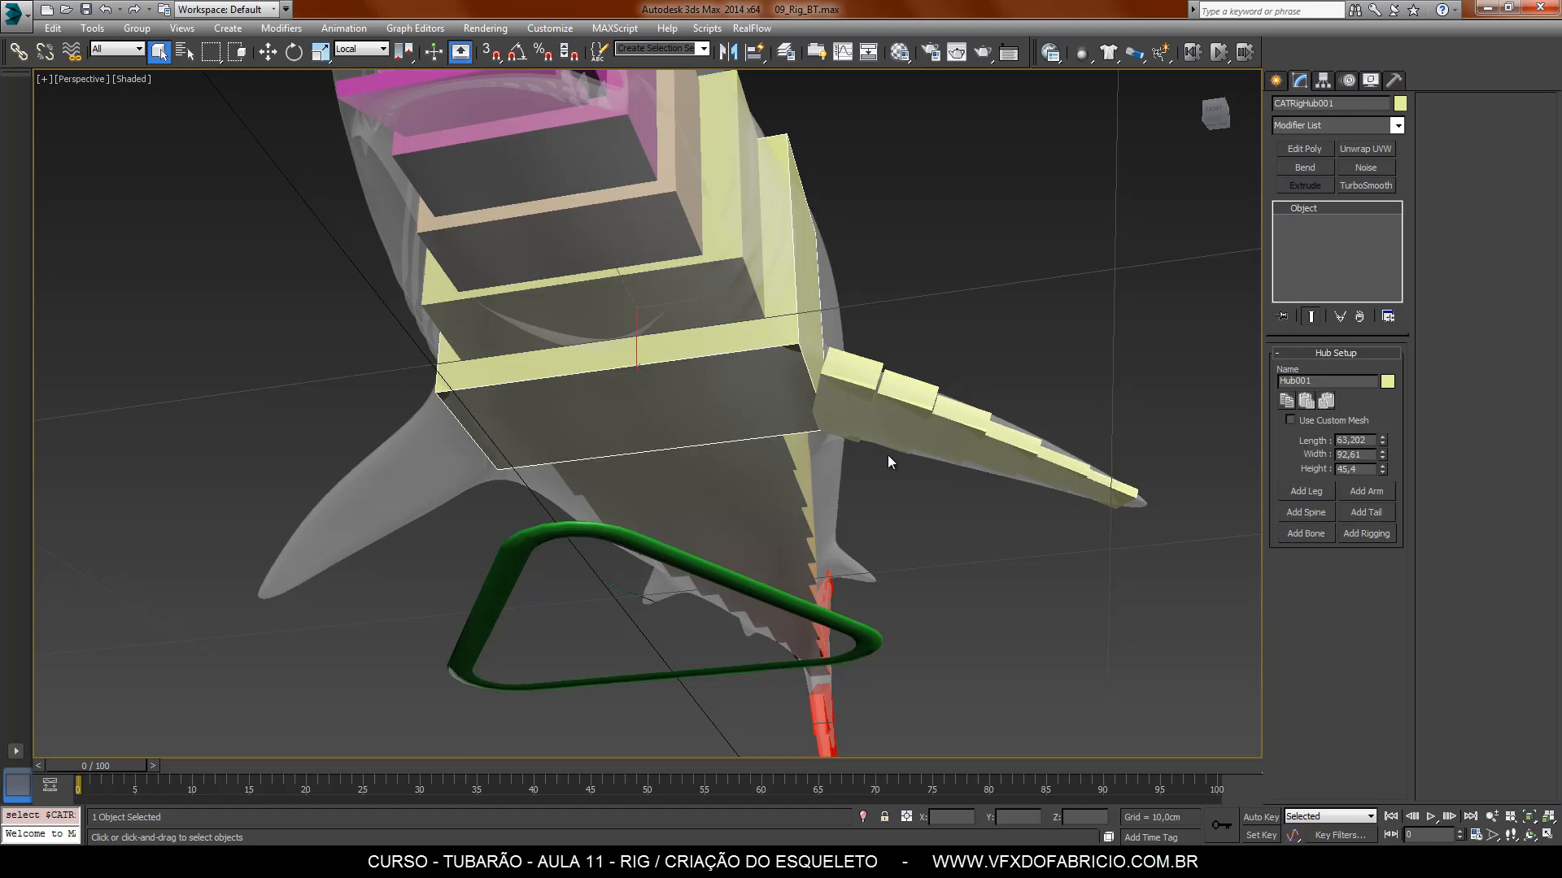
left_click(850, 384)
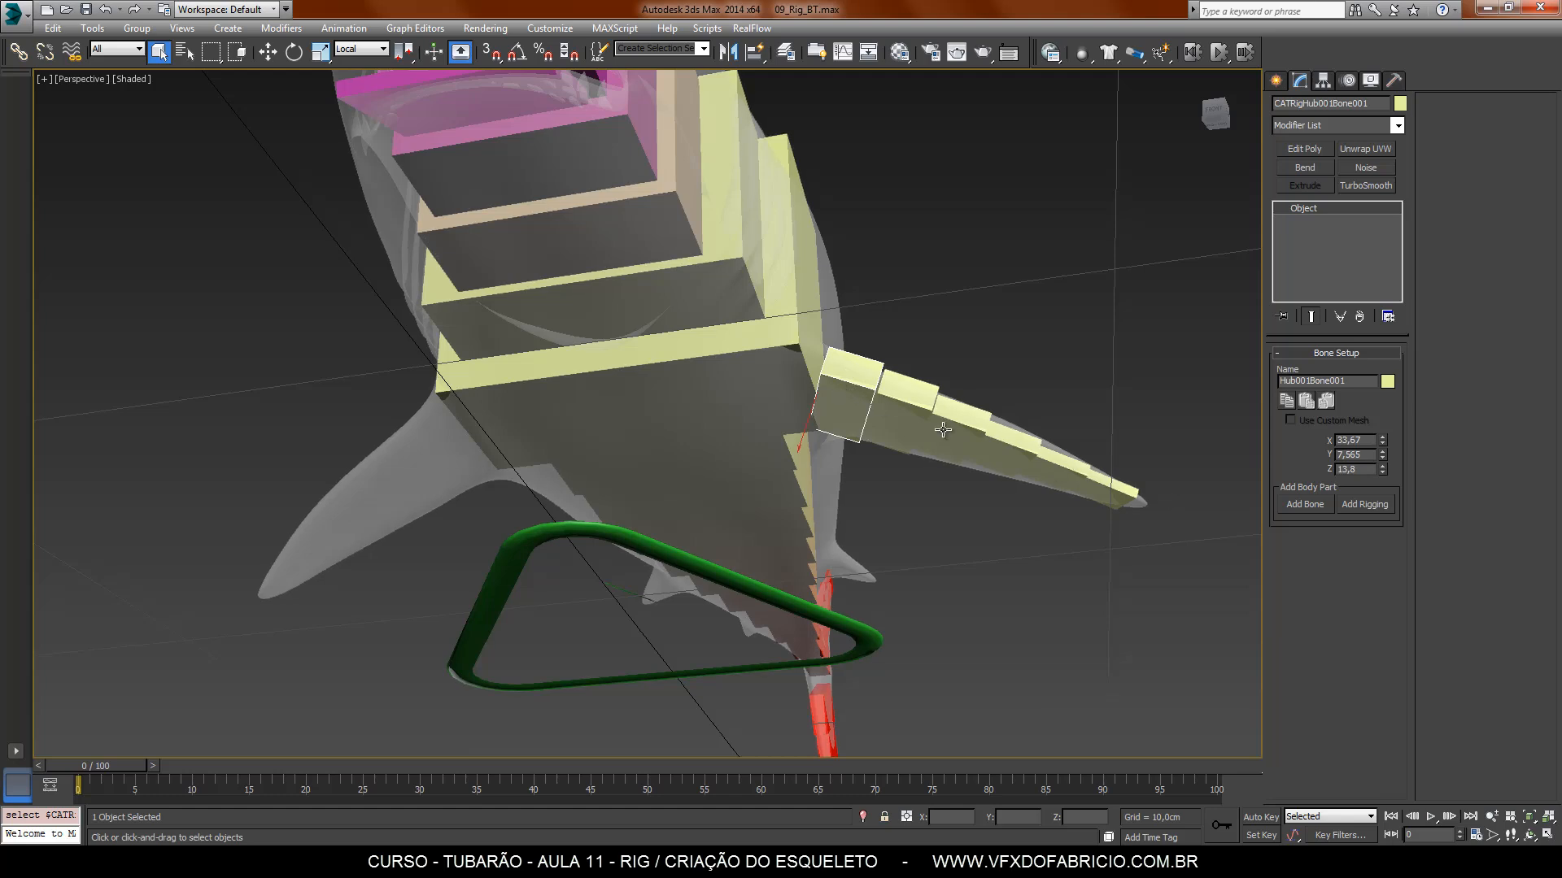
double_click(863, 376)
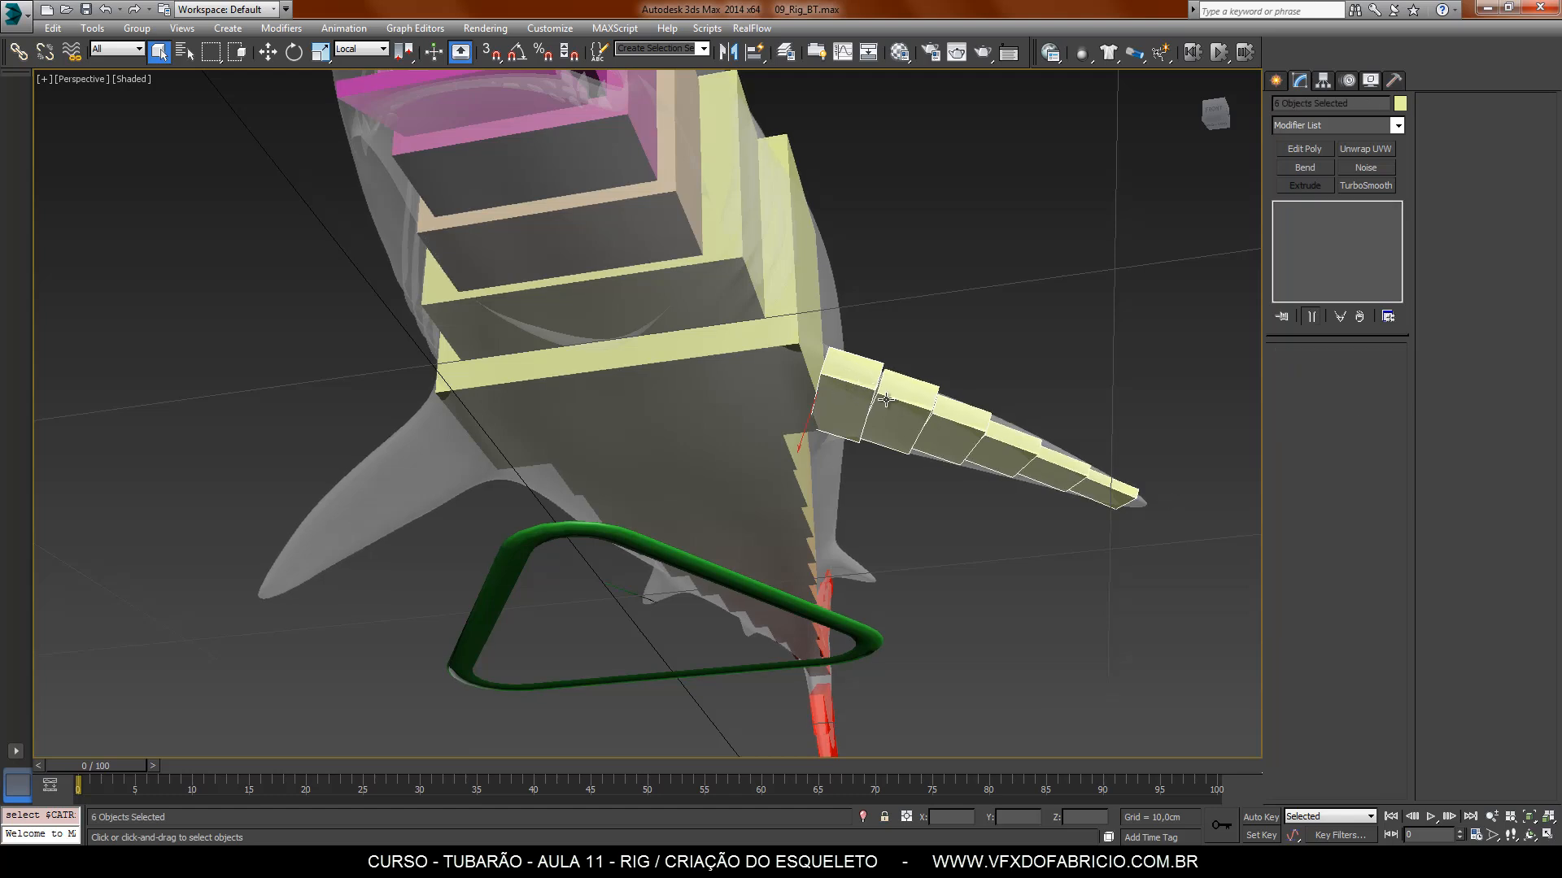
left_click(919, 365)
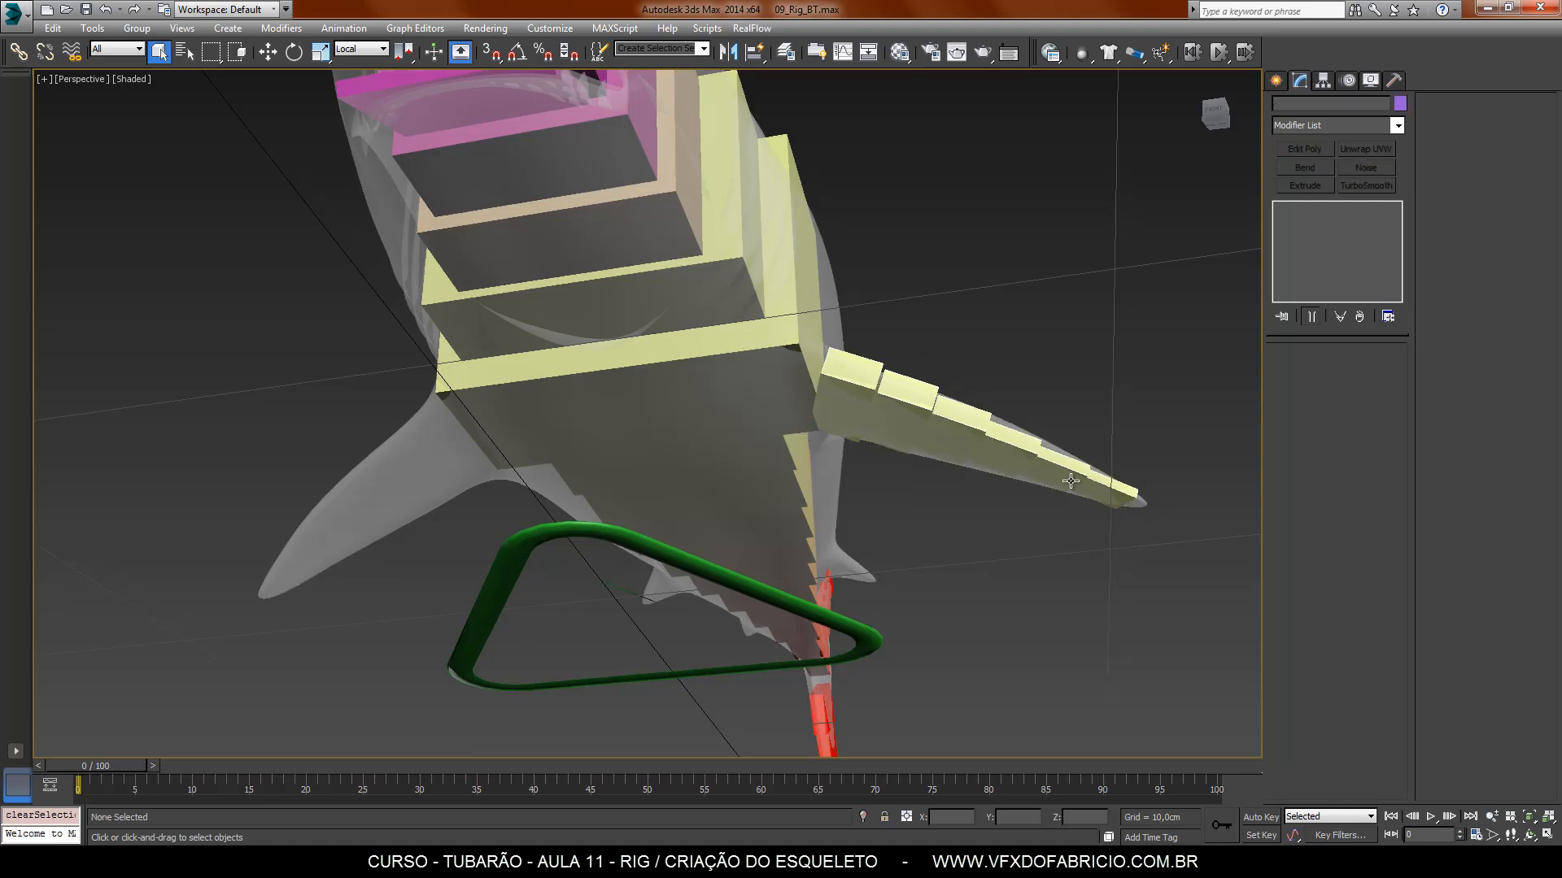
Step: Copy the first pectoral fin bone's settings and add a new bone to the hub, showing the rig in wireframe
left_click(846, 376)
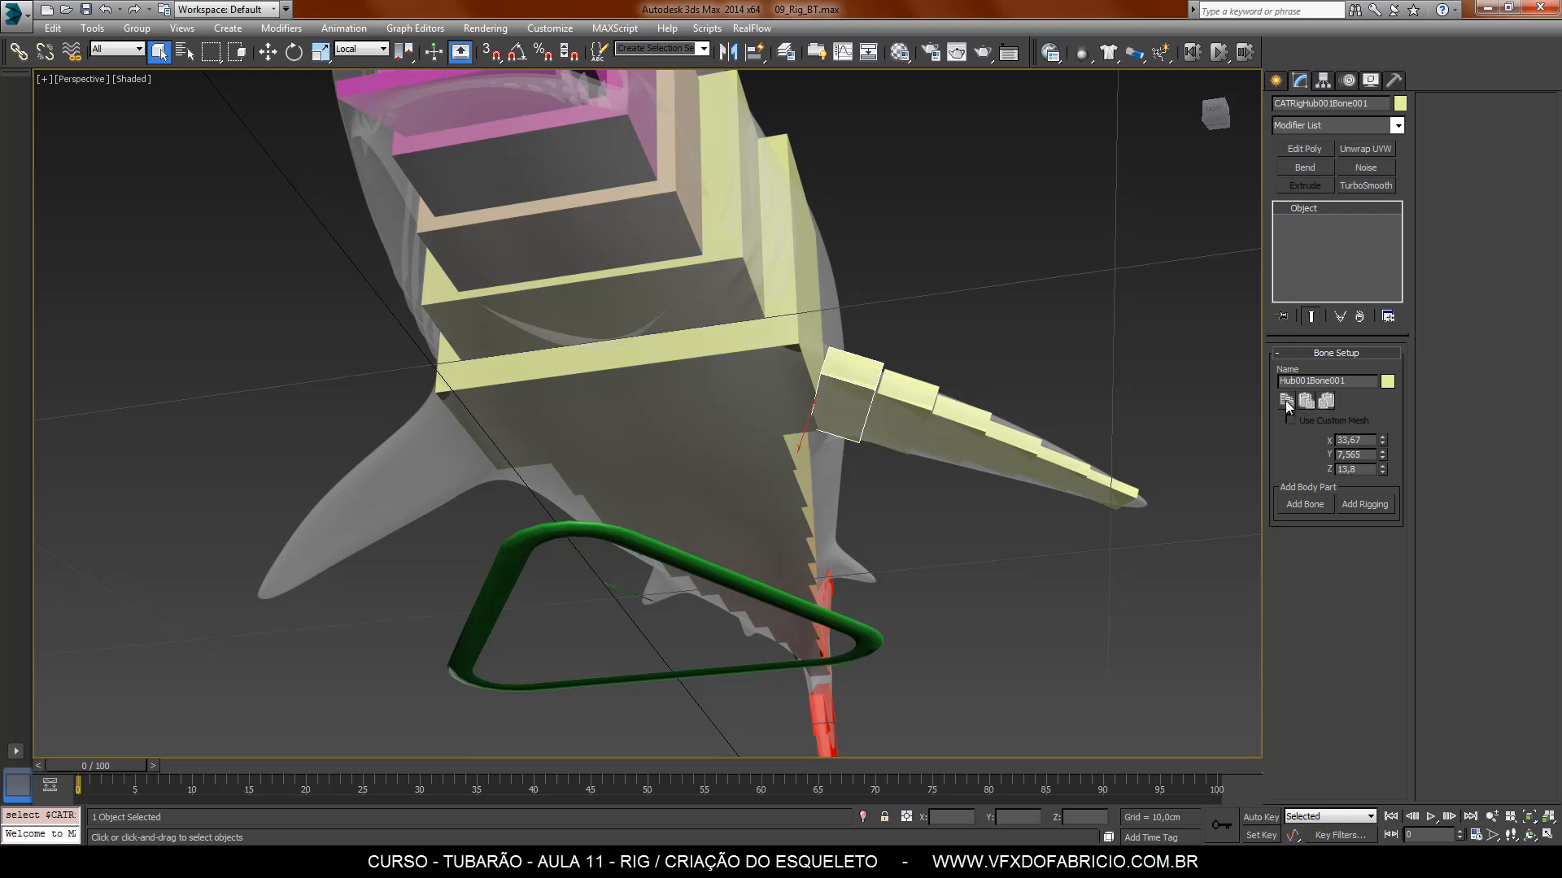
left_click(778, 358)
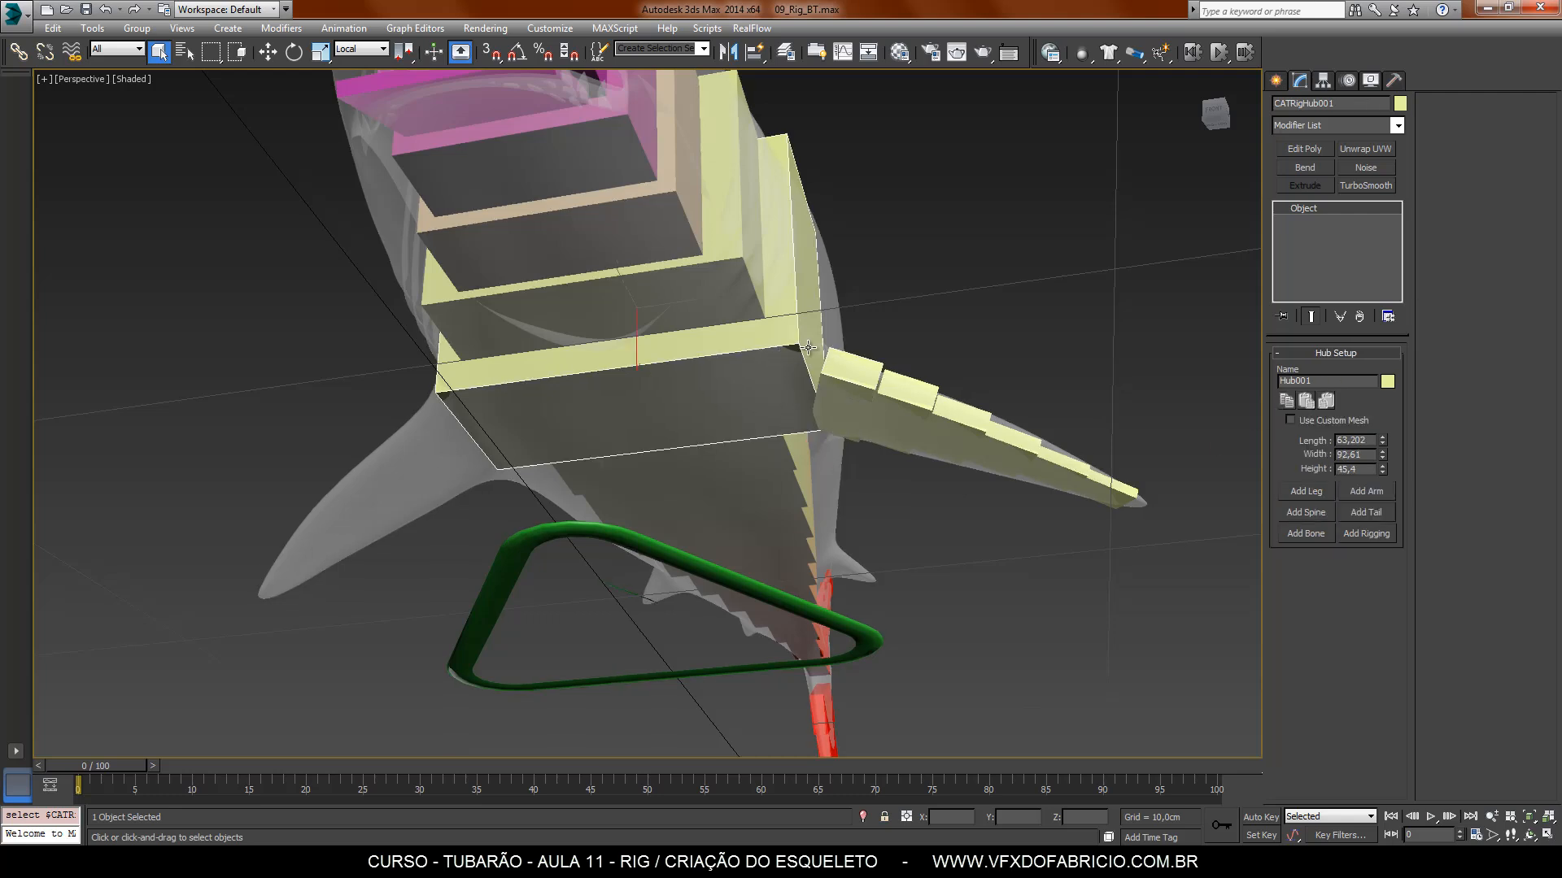
left_click(1301, 534)
key("F3")
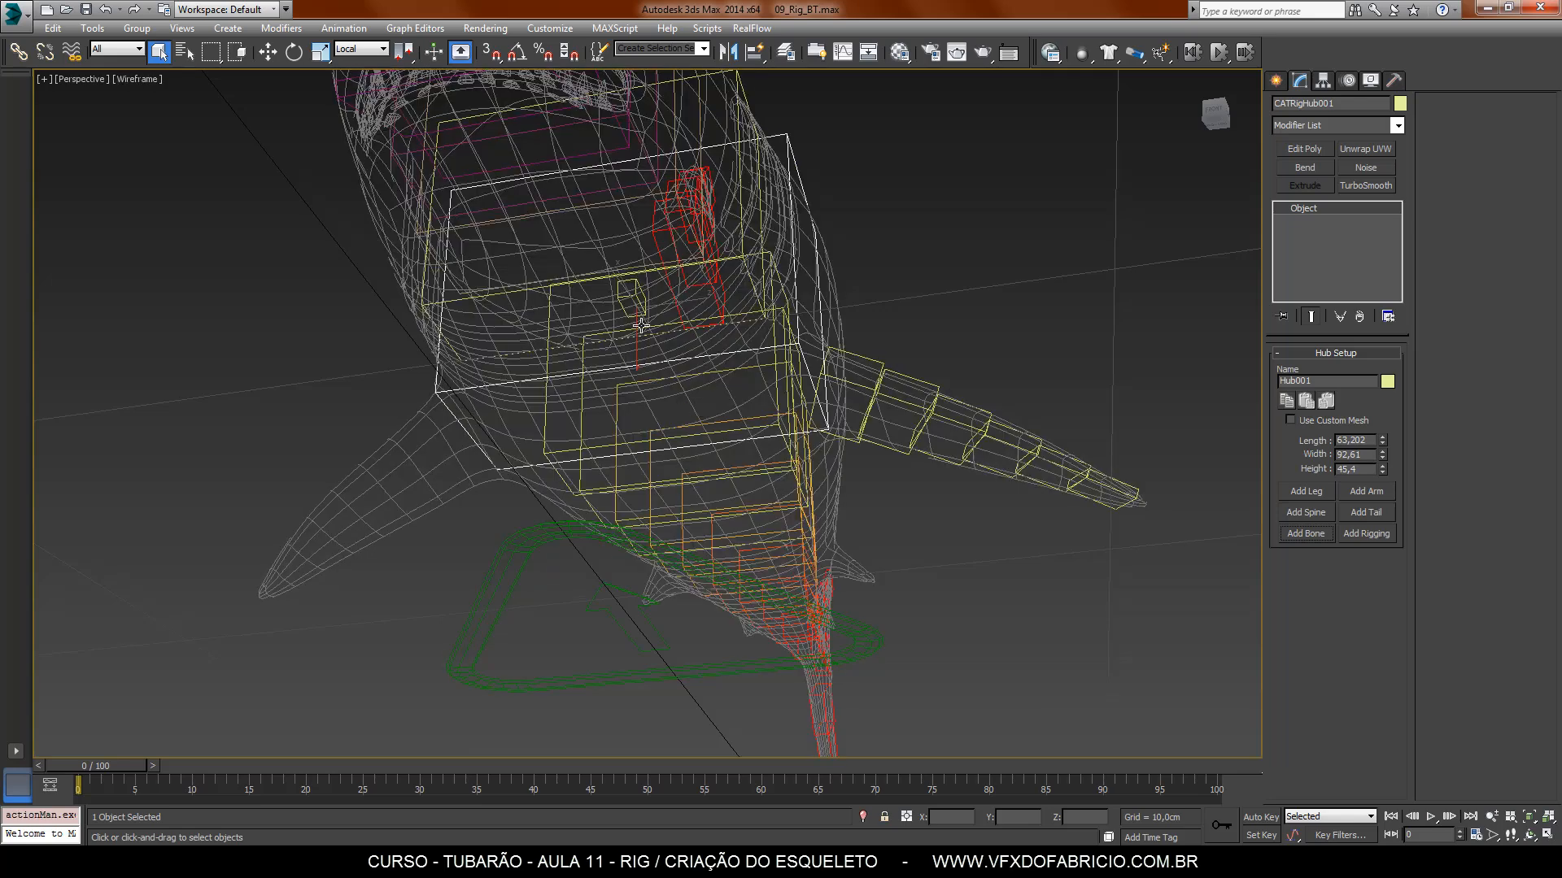
Step: Paste the copied settings mirrored onto the new hub bone to rebuild the whole fin chain on the opposite side, then restore shading
left_click(627, 295)
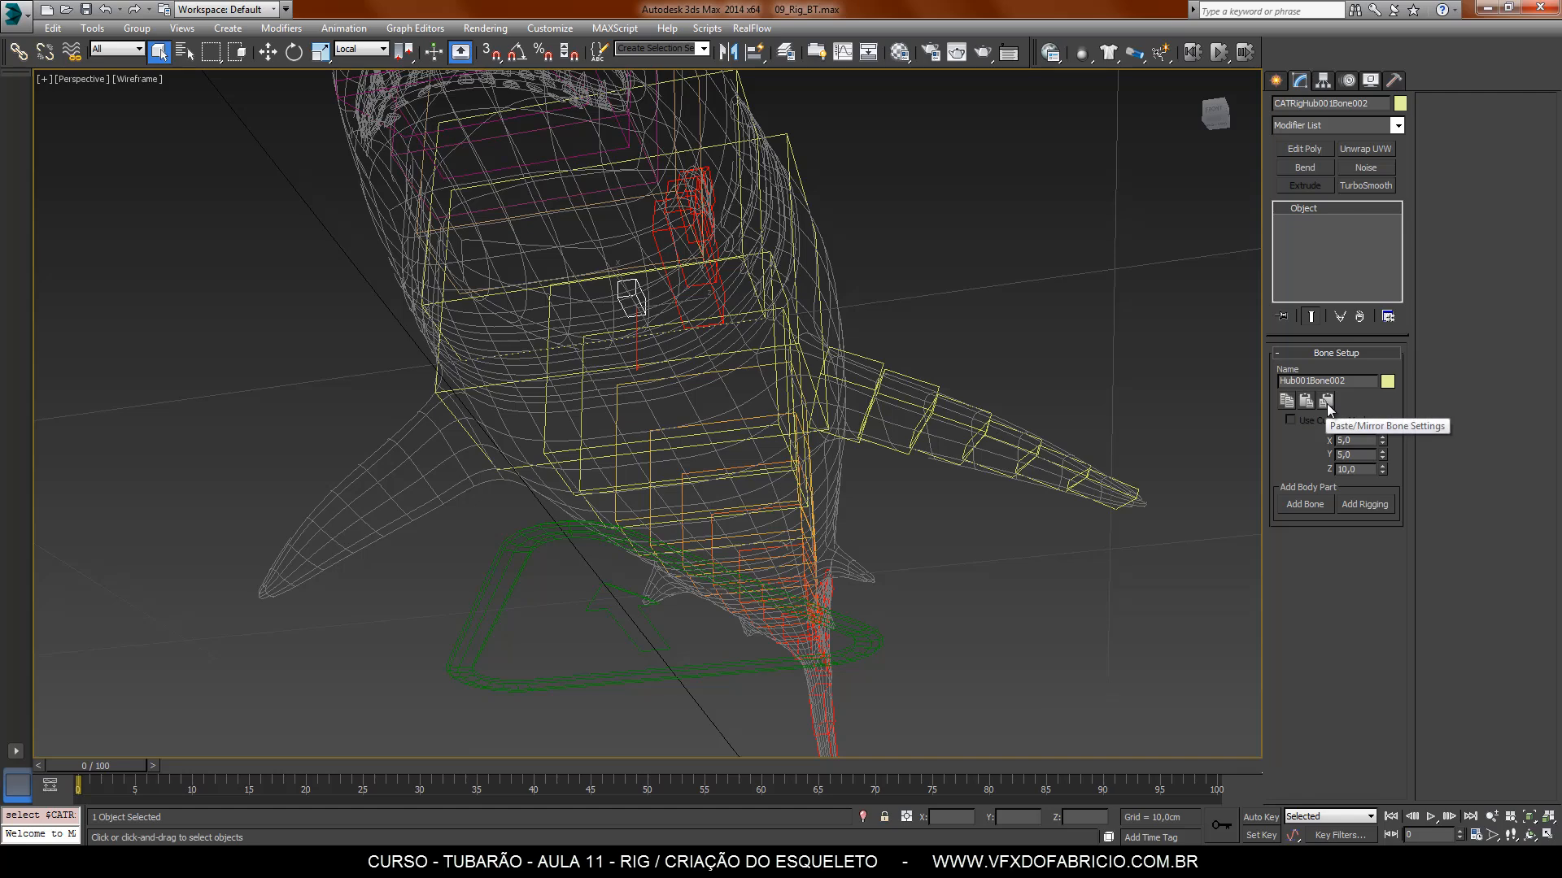
left_click(1326, 401)
left_click(1326, 401)
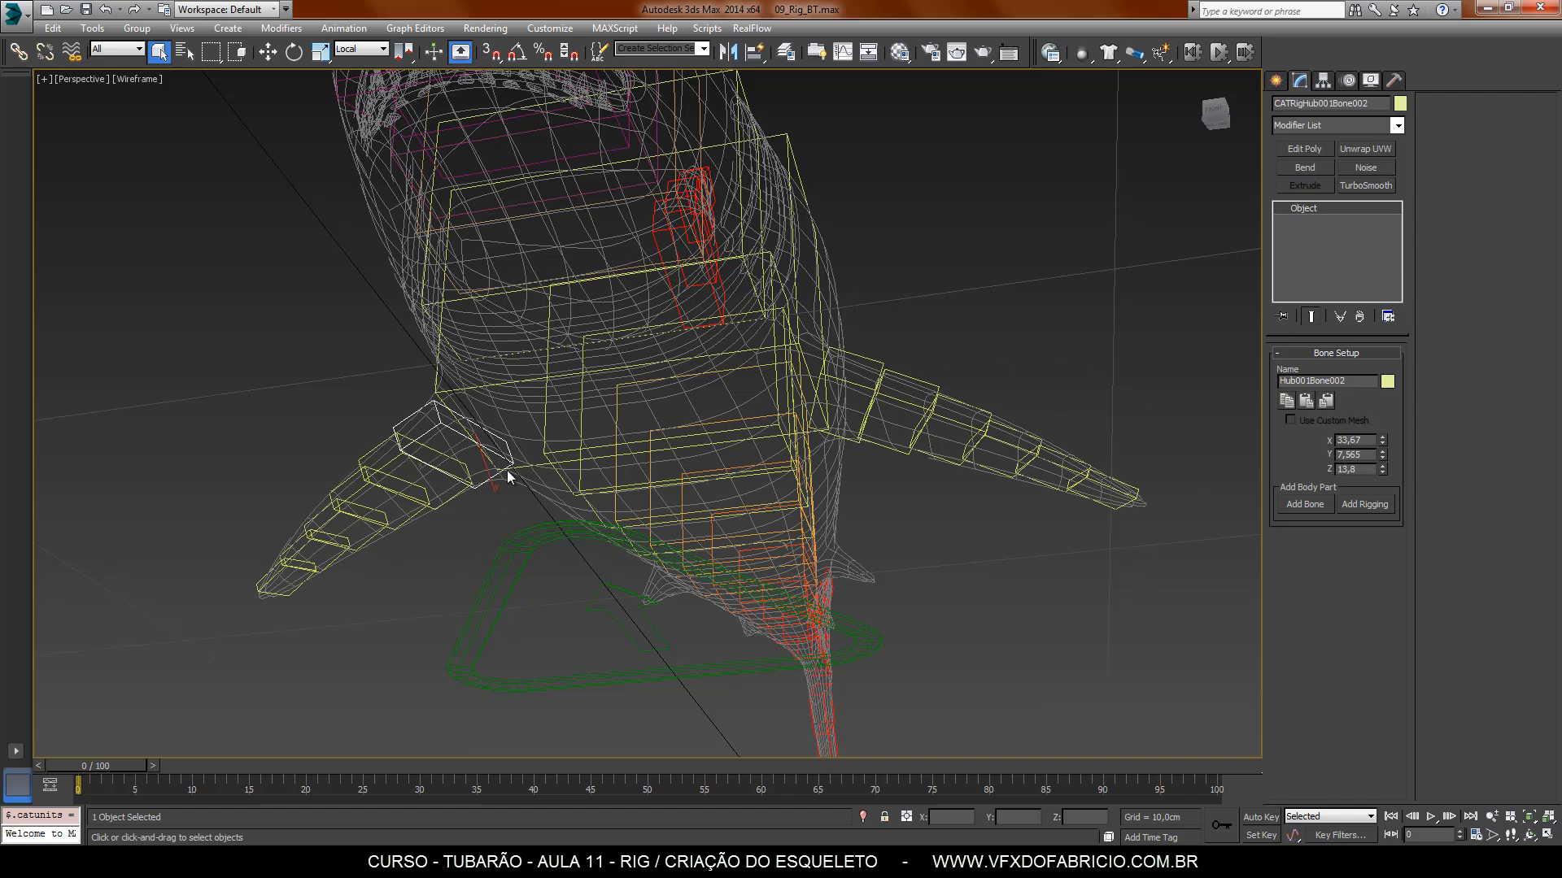
key("F3")
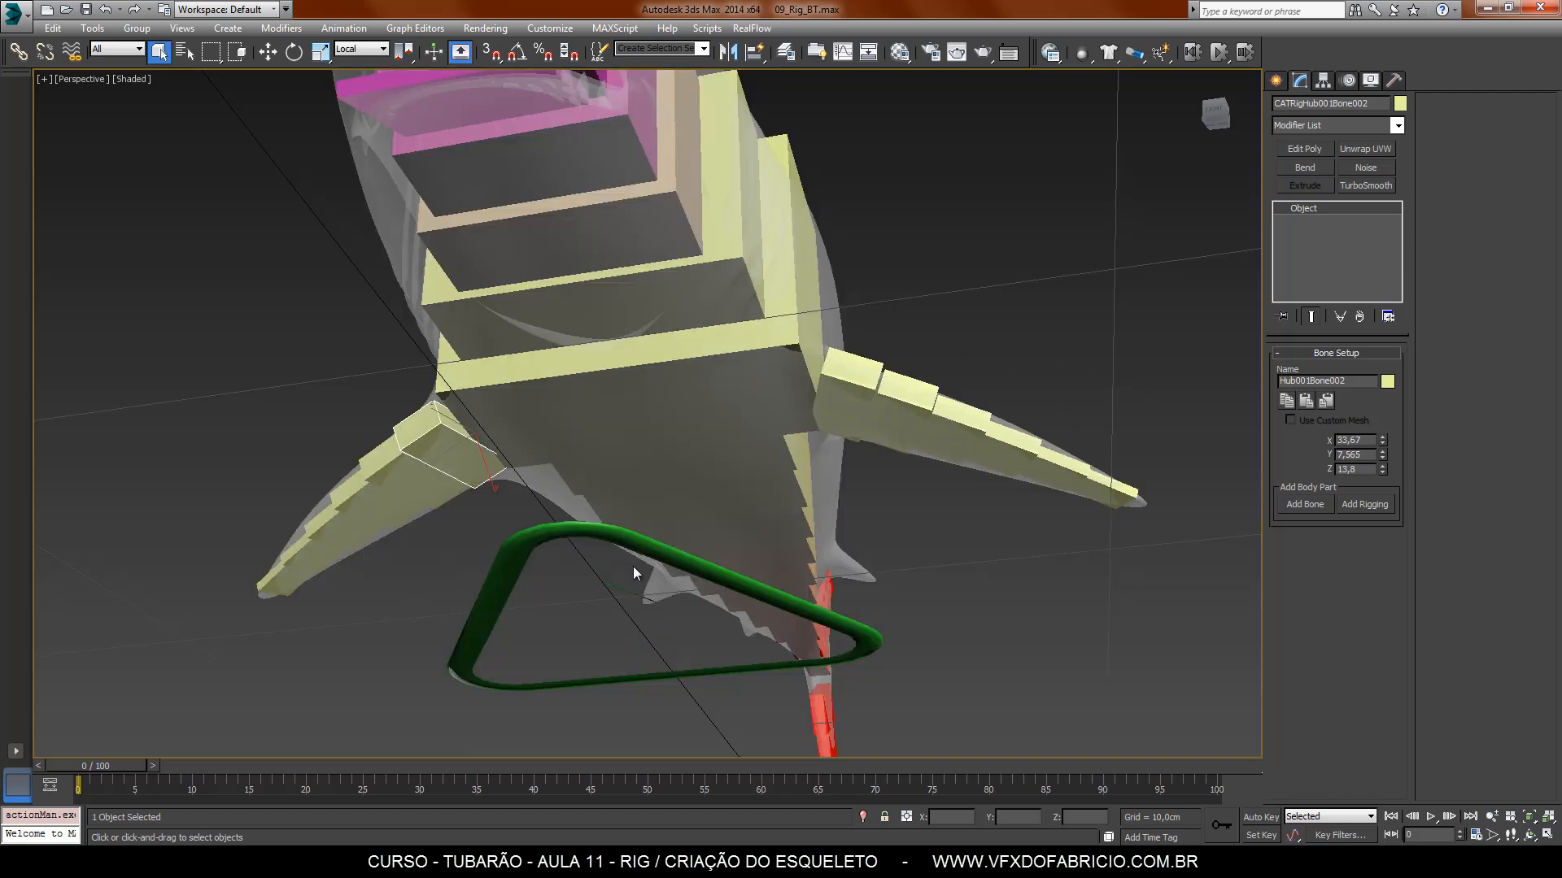
Step: Examine the two pectoral fin chains from below and the small fins under the rear body that still lack bones
mouse_move(720, 581)
middle_mouse_down("alt")
mouse_move(754, 493)
mouse_move(627, 404)
mouse_move(662, 501)
mouse_move(738, 382)
mouse_move(753, 281)
mouse_move(626, 353)
middle_mouse_up("alt")
scroll(625, 397, "down", 10)
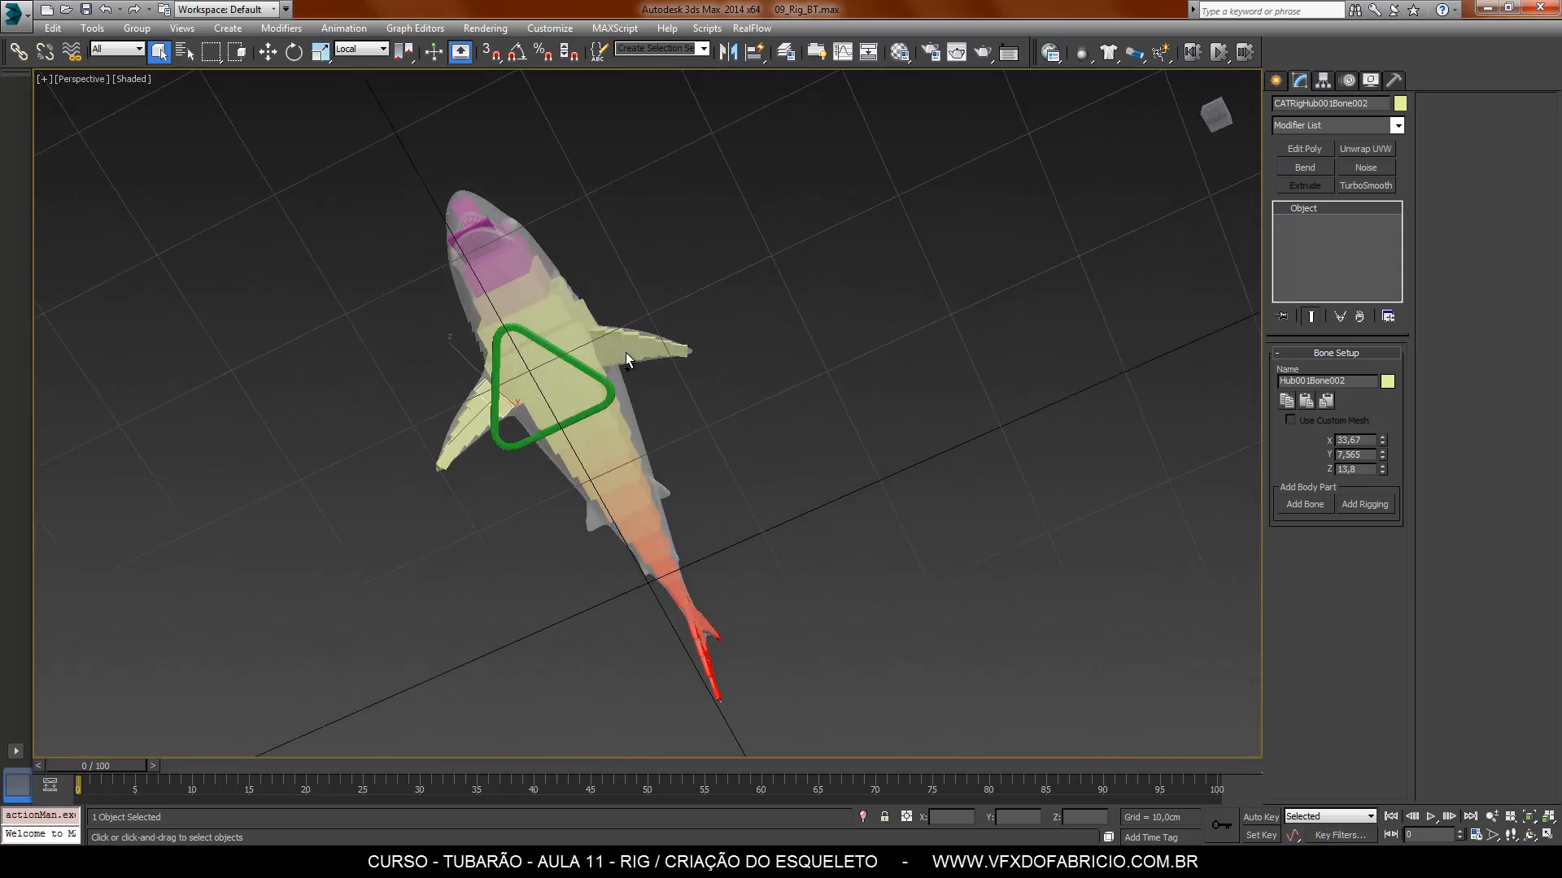
scroll(626, 325, "up", 6)
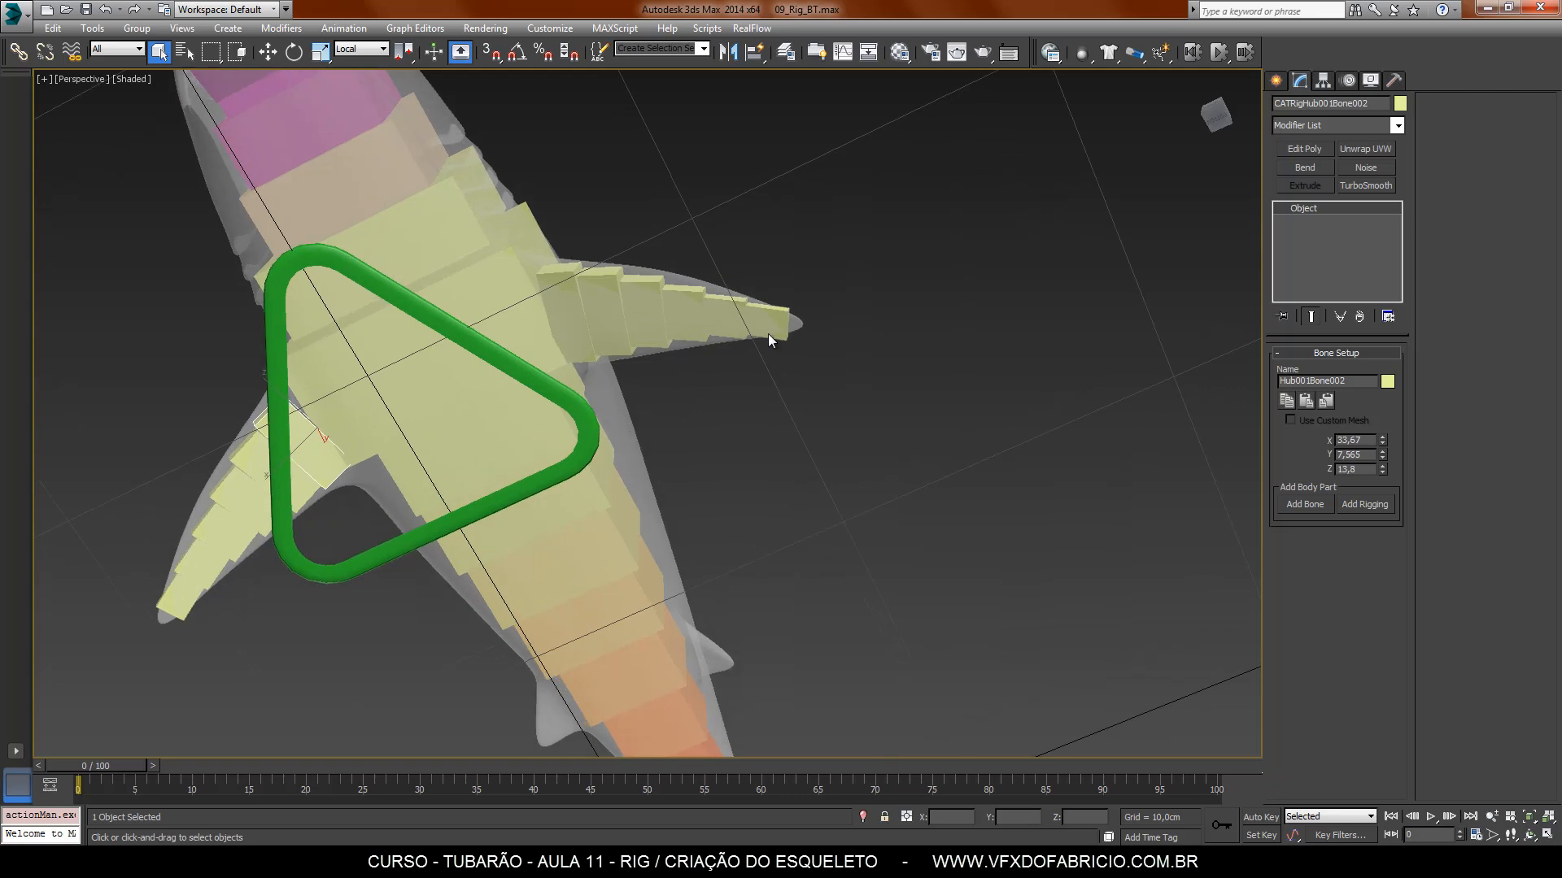
scroll(657, 458, "down", 5)
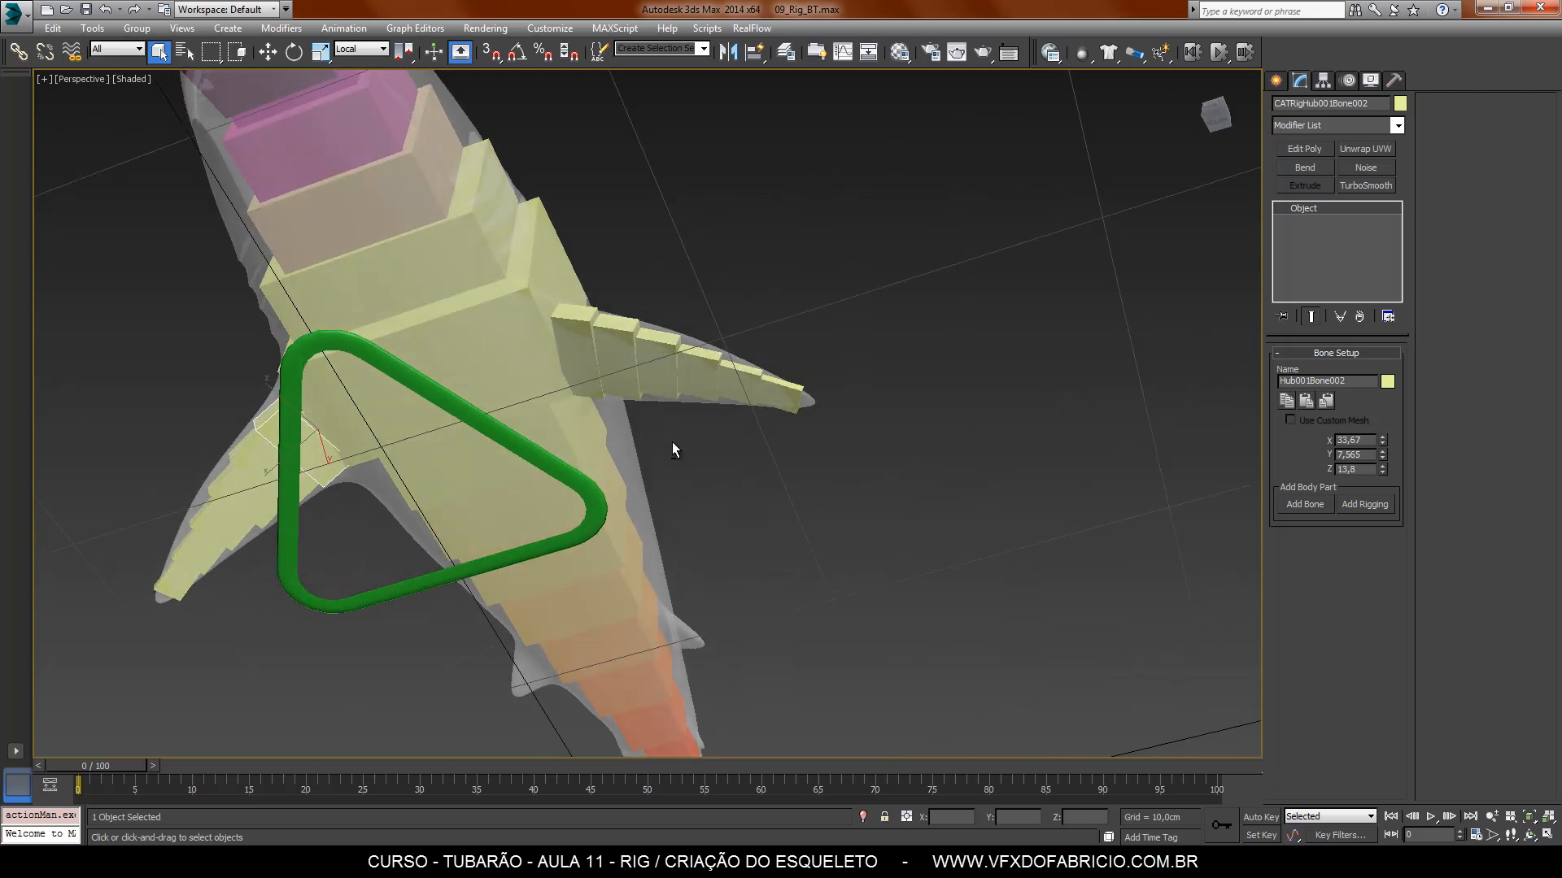
middle_click_drag(672, 446, 658, 492, "alt")
scroll(597, 543, "up", 5)
middle_click_drag(637, 628, 559, 595, "alt")
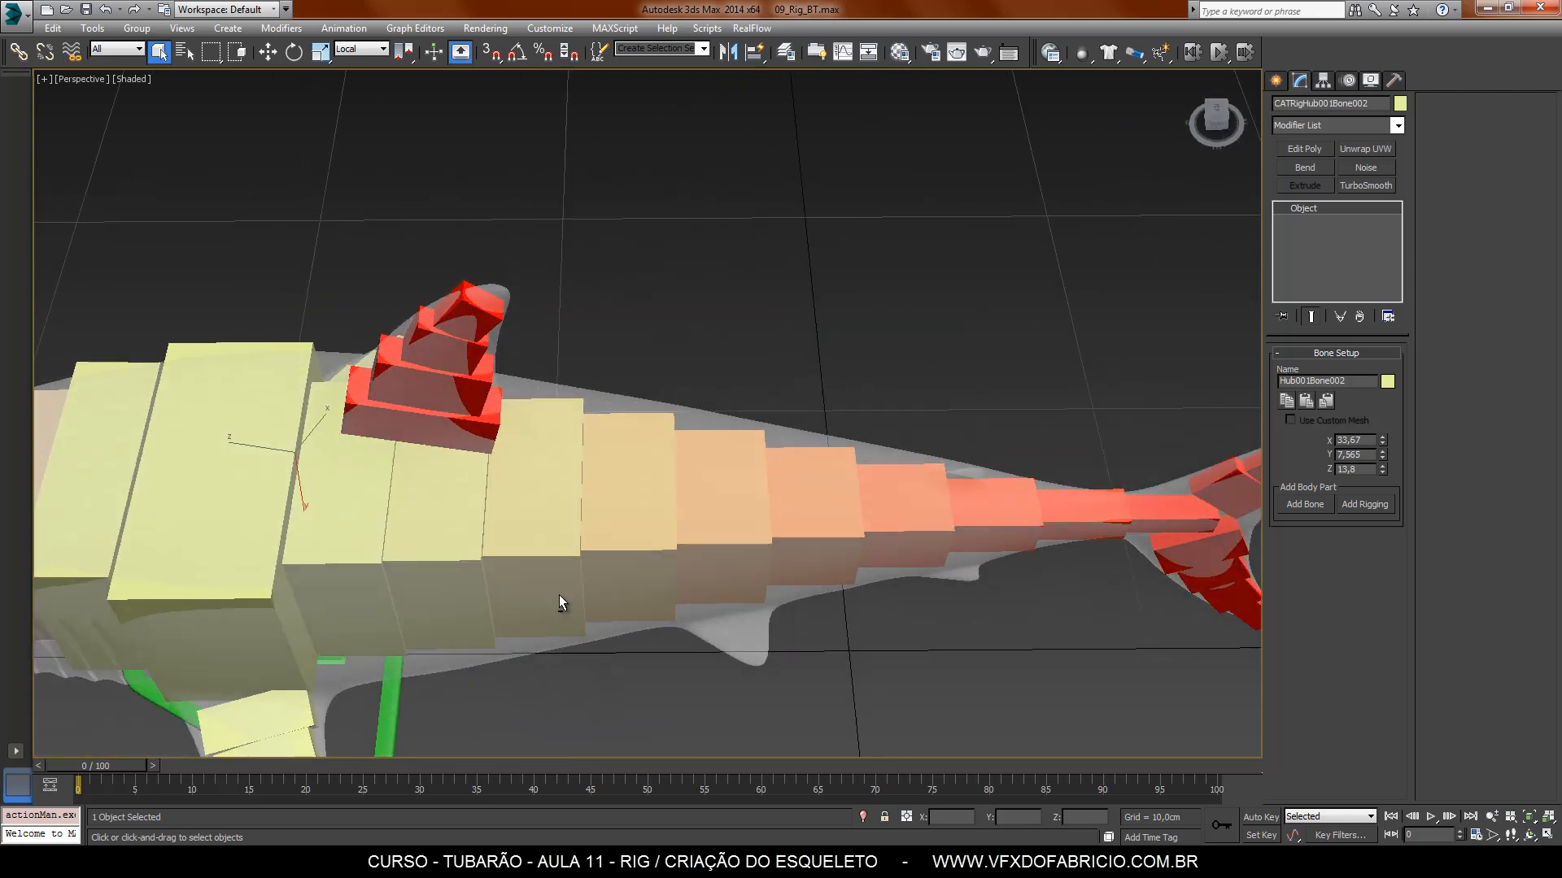
scroll(646, 424, "down", 5)
middle_click_drag(743, 580, 782, 461)
scroll(786, 426, "up", 6)
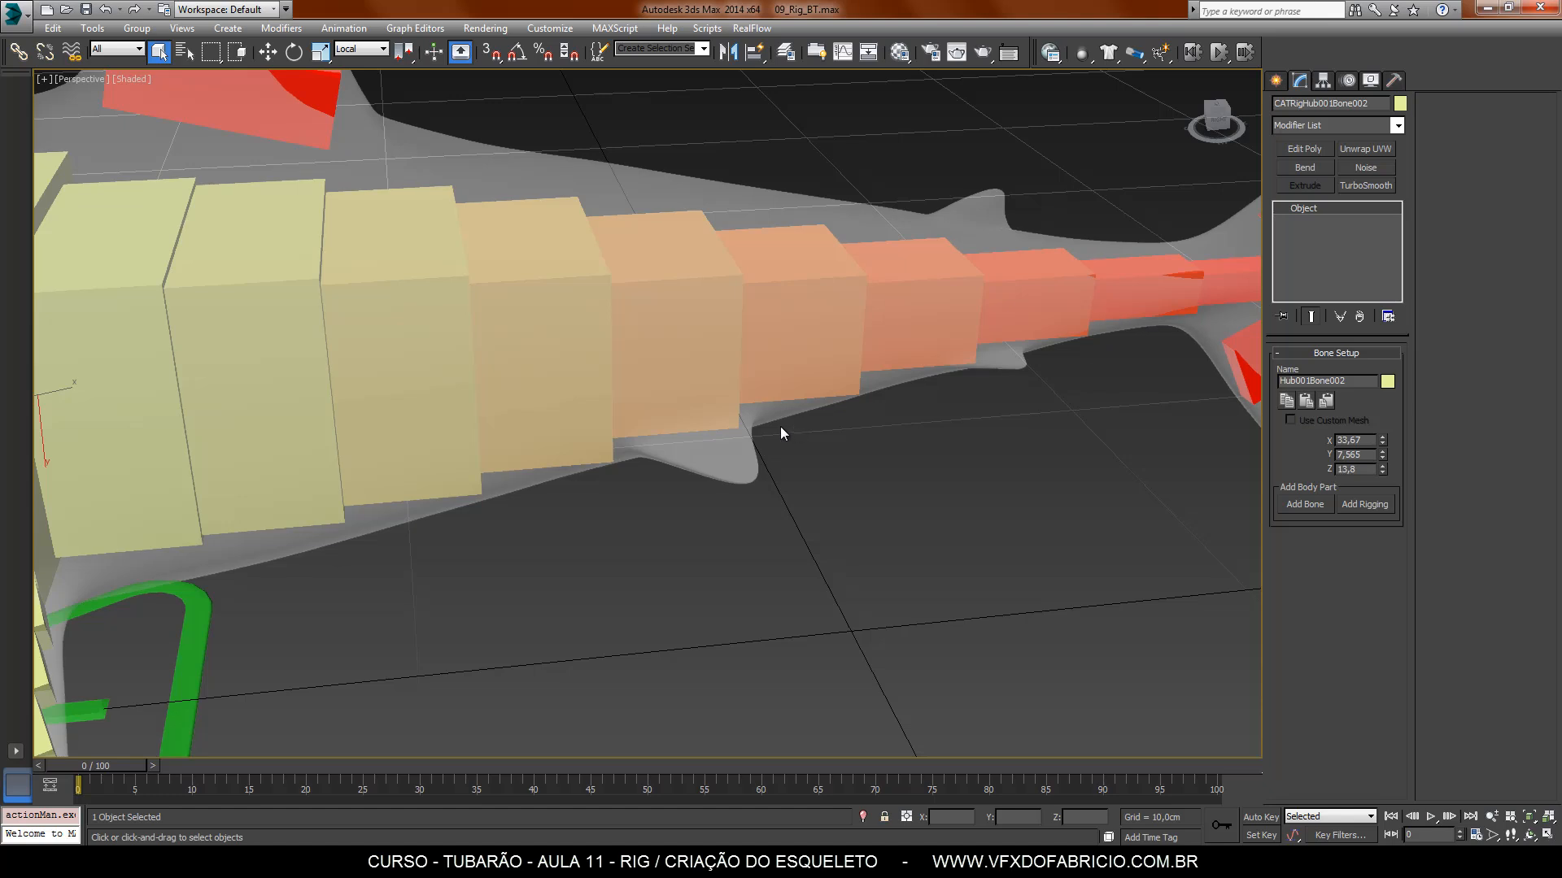
Step: Add a child bone to the fifth tail bone, beside the small pelvic fin, and select it in wireframe
left_click(677, 377)
middle_click_drag(1001, 294, 1048, 319, "alt")
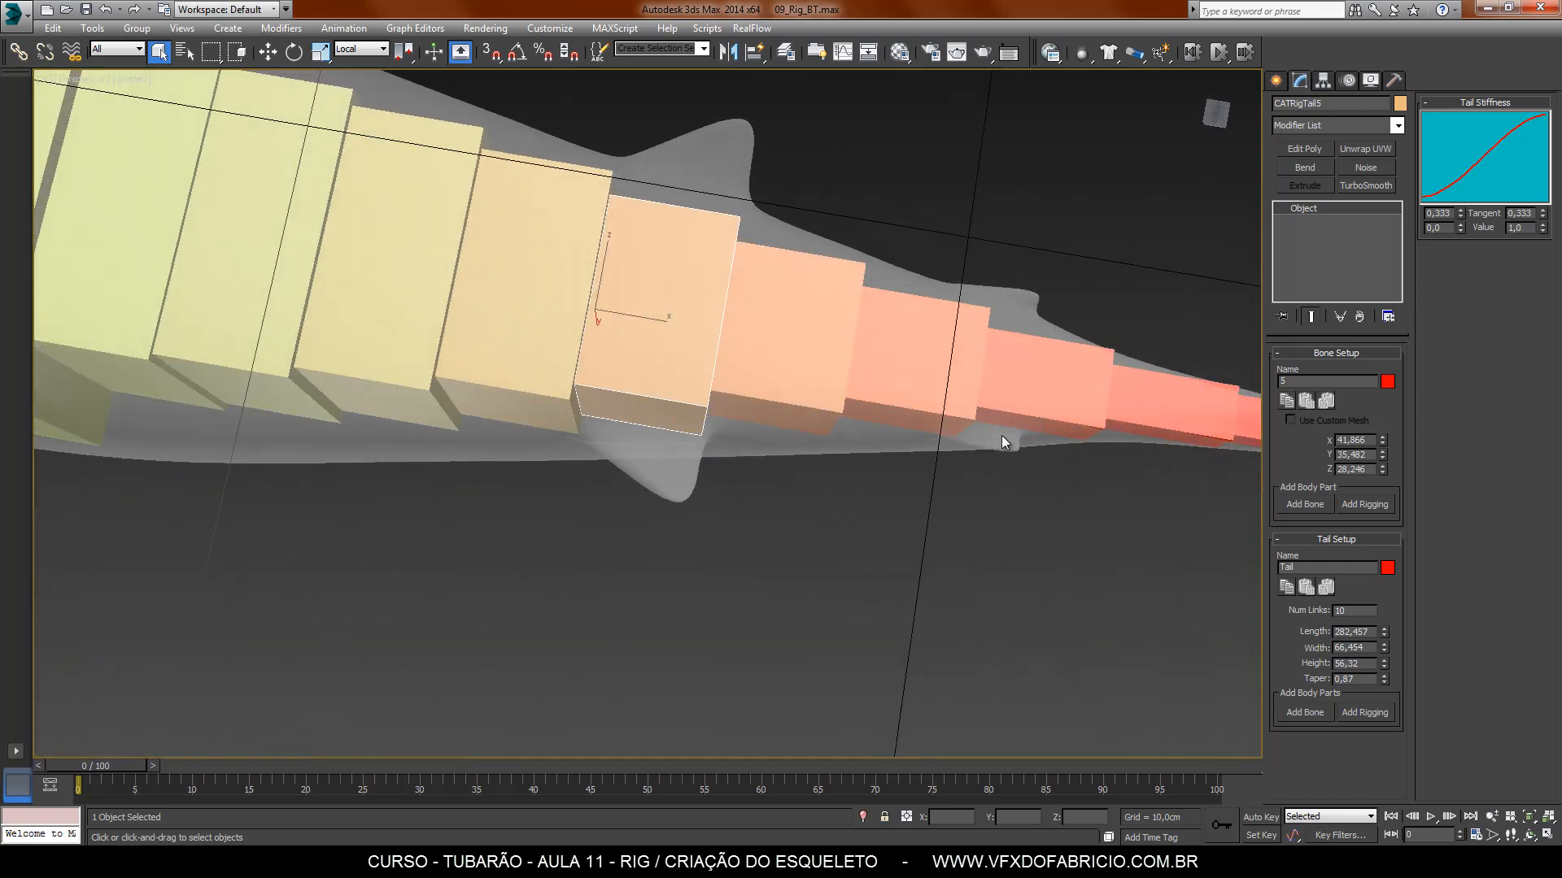
middle_click_drag(983, 329, 996, 462, "alt")
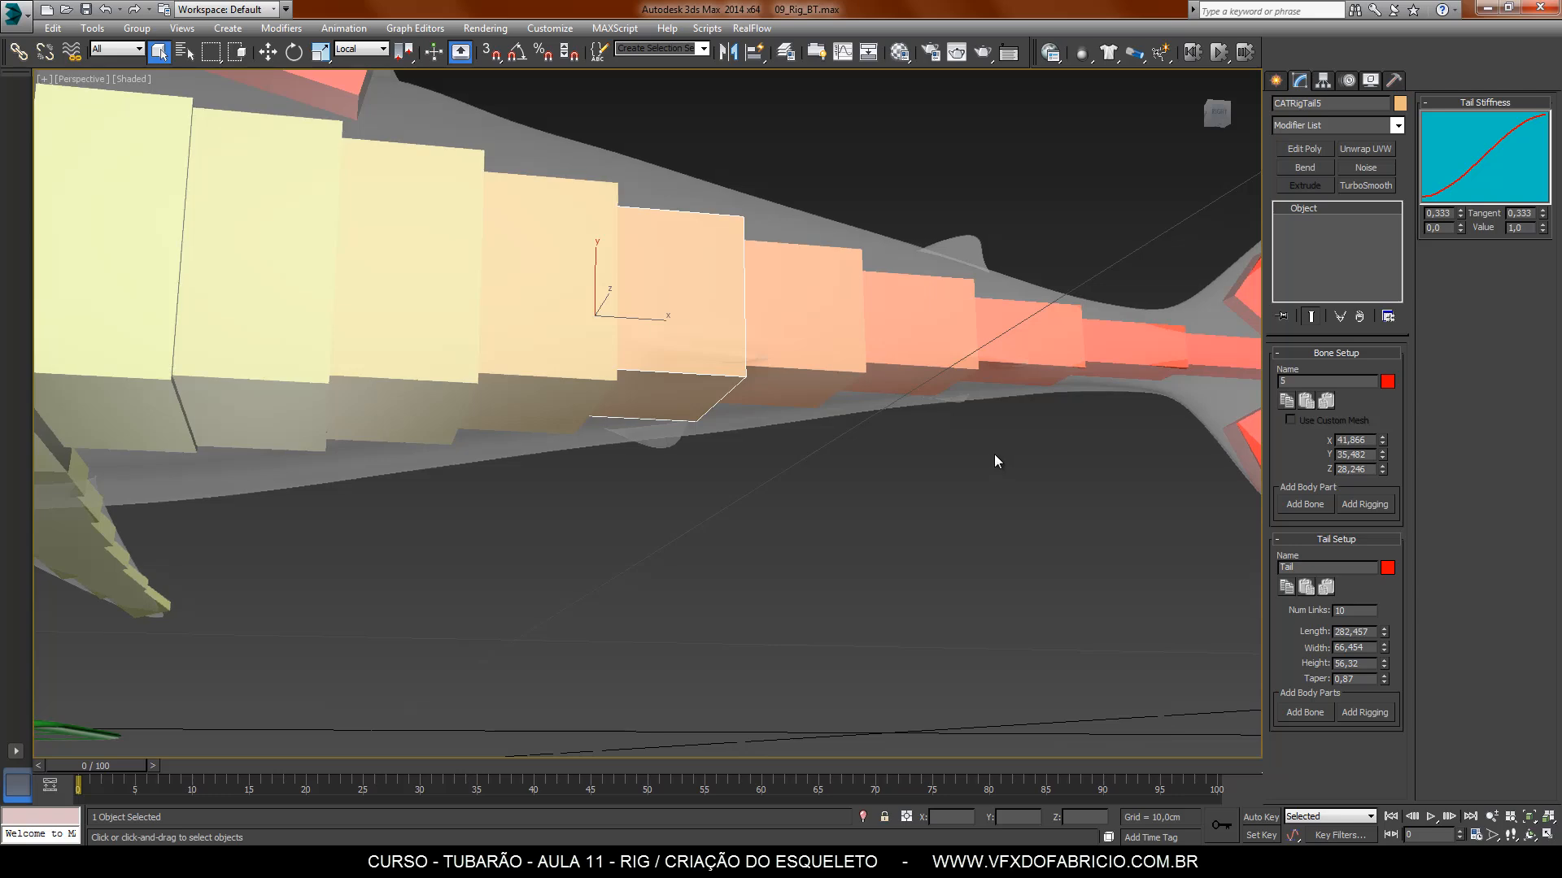
middle_click_drag(964, 340, 950, 544, "alt")
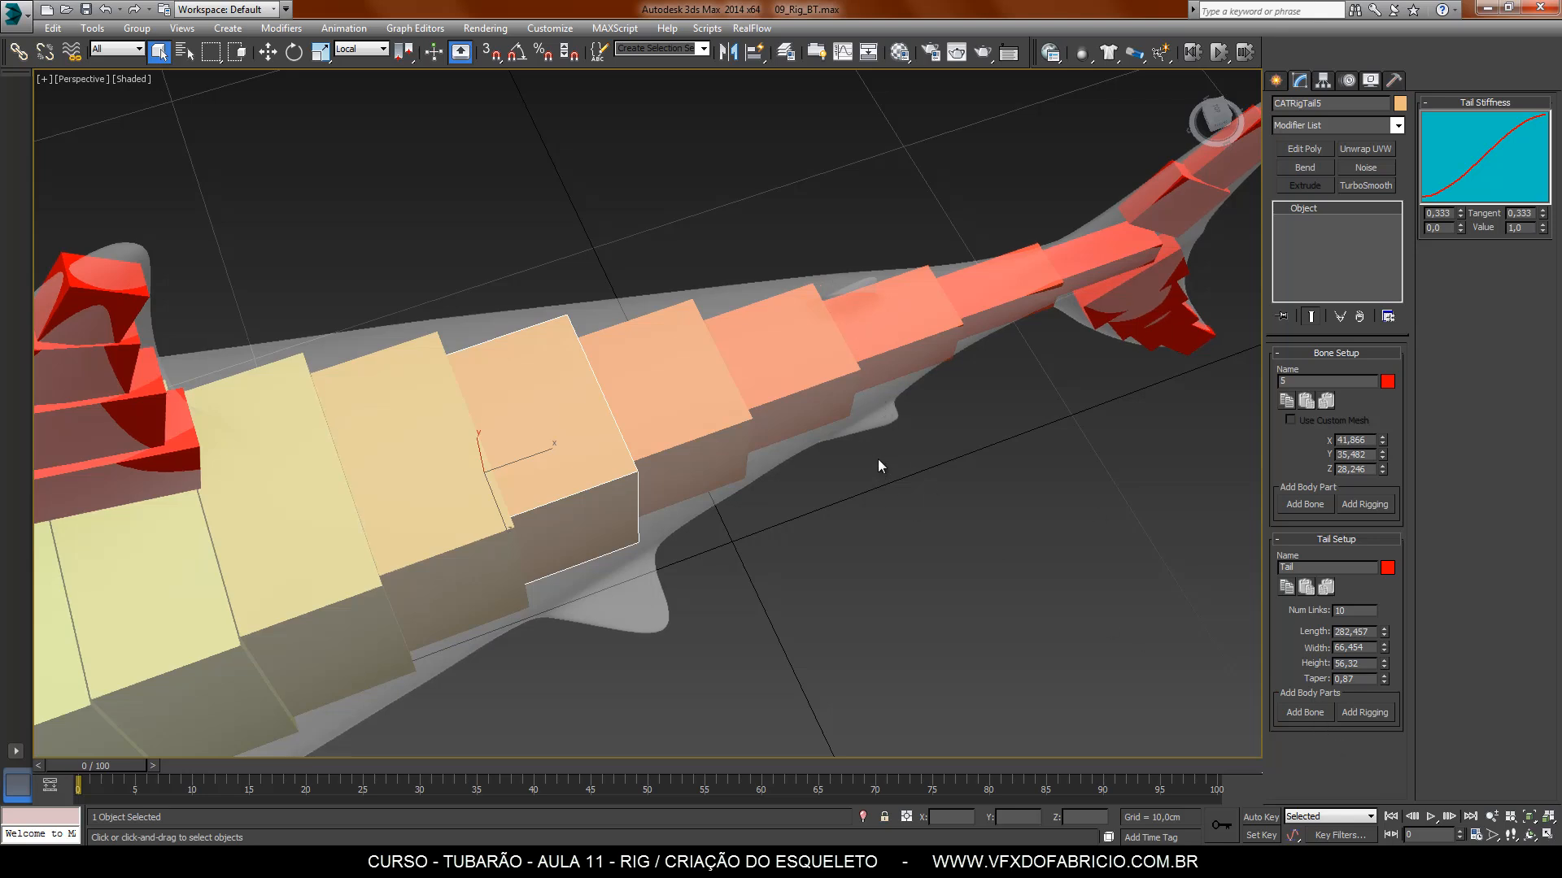
left_click(1314, 714)
key("F3")
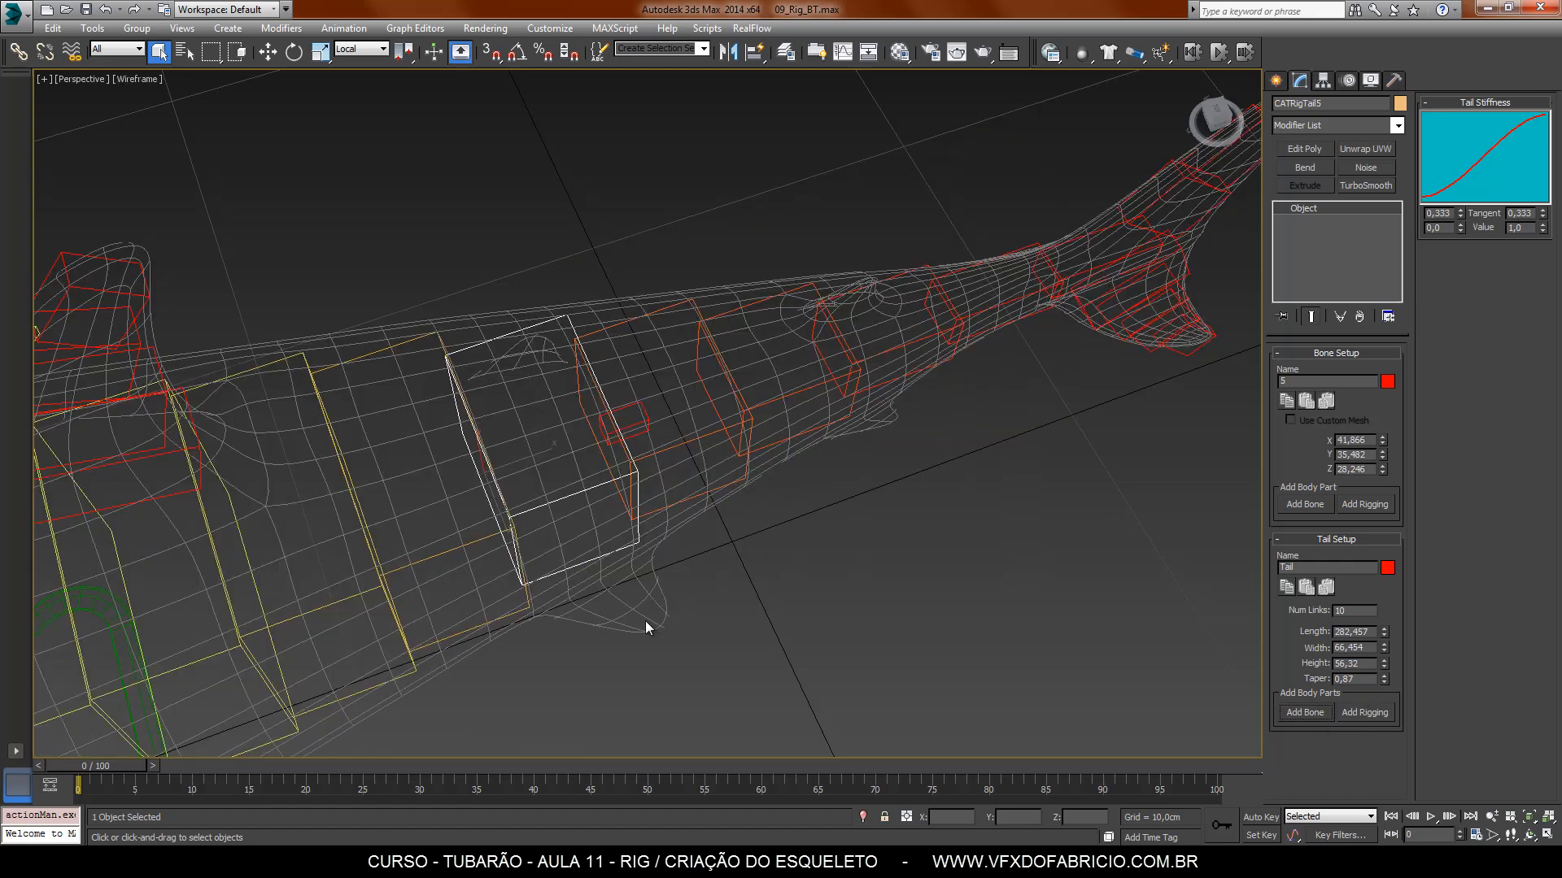
left_click(636, 420)
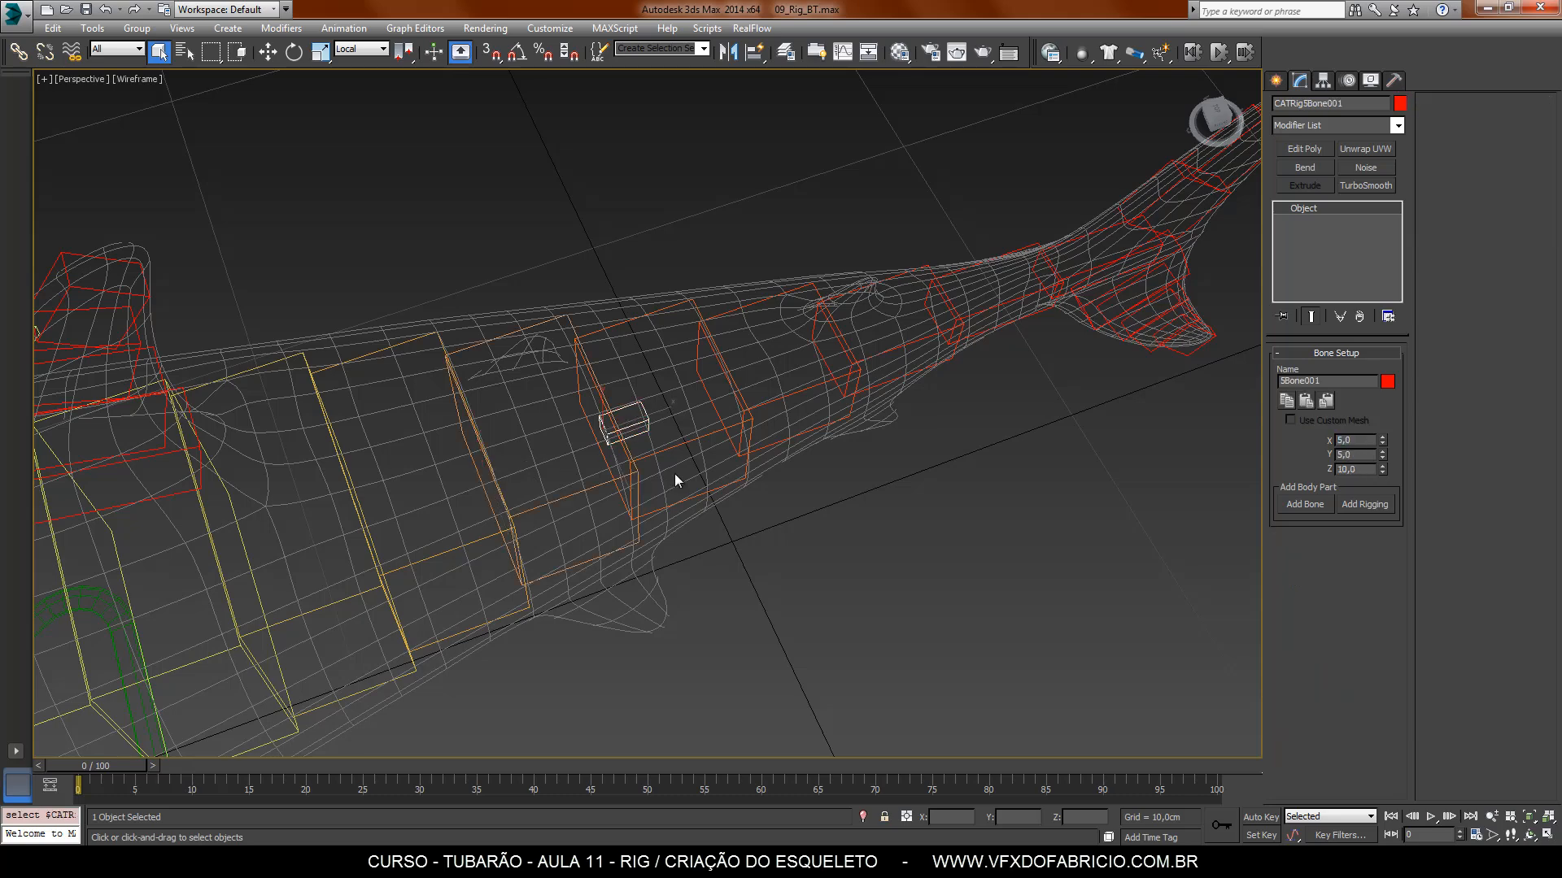
Step: With angle snap on, rotate the new bone so it points sideways out of the tail towards the pelvic fin
left_click(294, 52)
left_click_drag(599, 481, 490, 491)
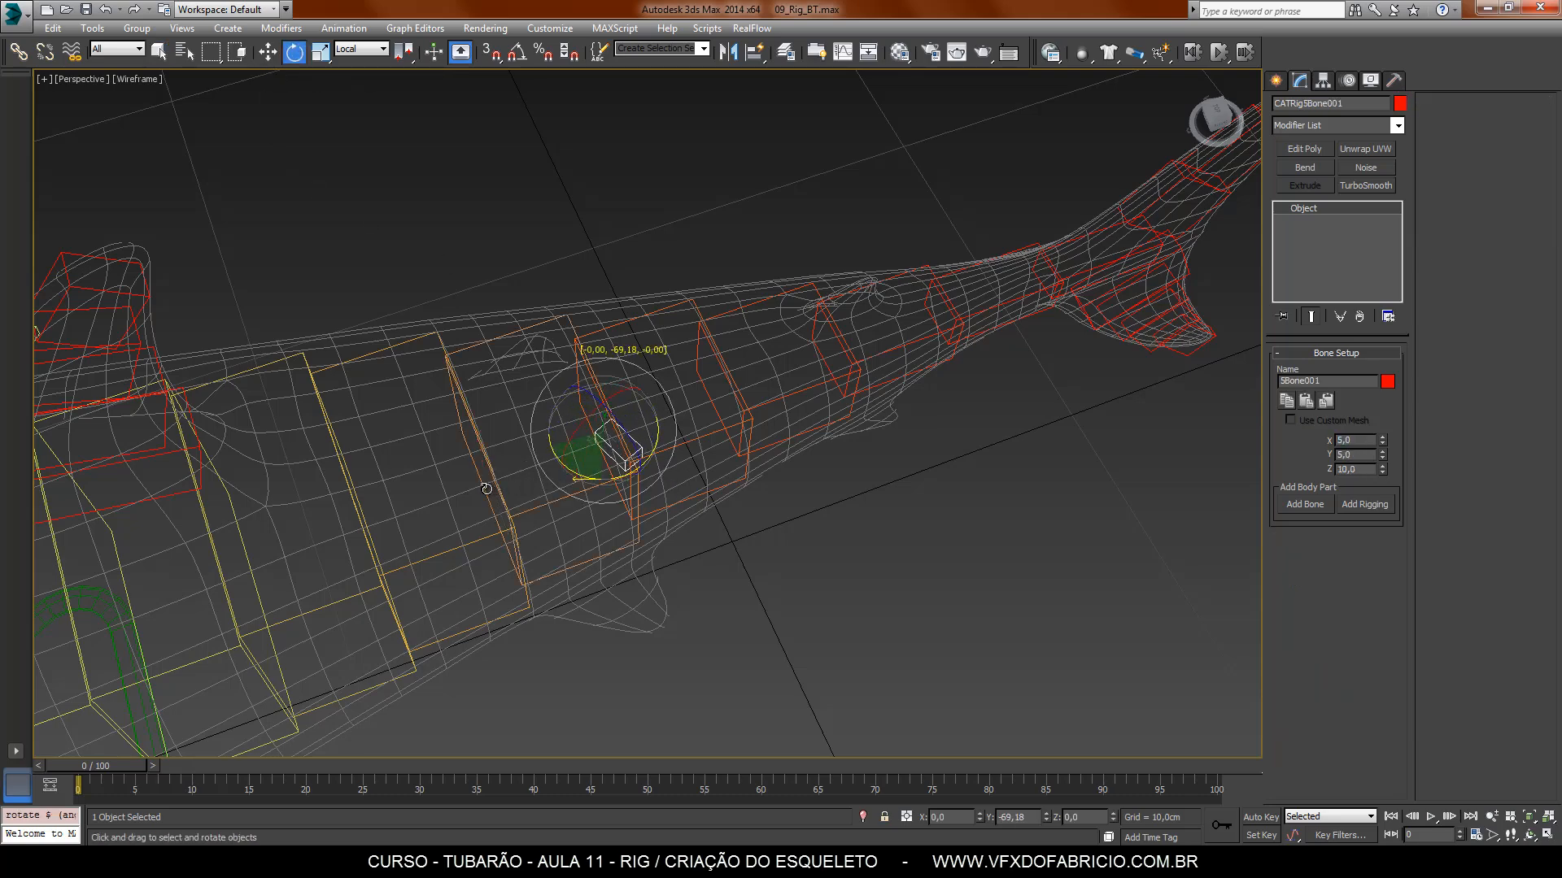
key("ctrl+z")
left_click(518, 58)
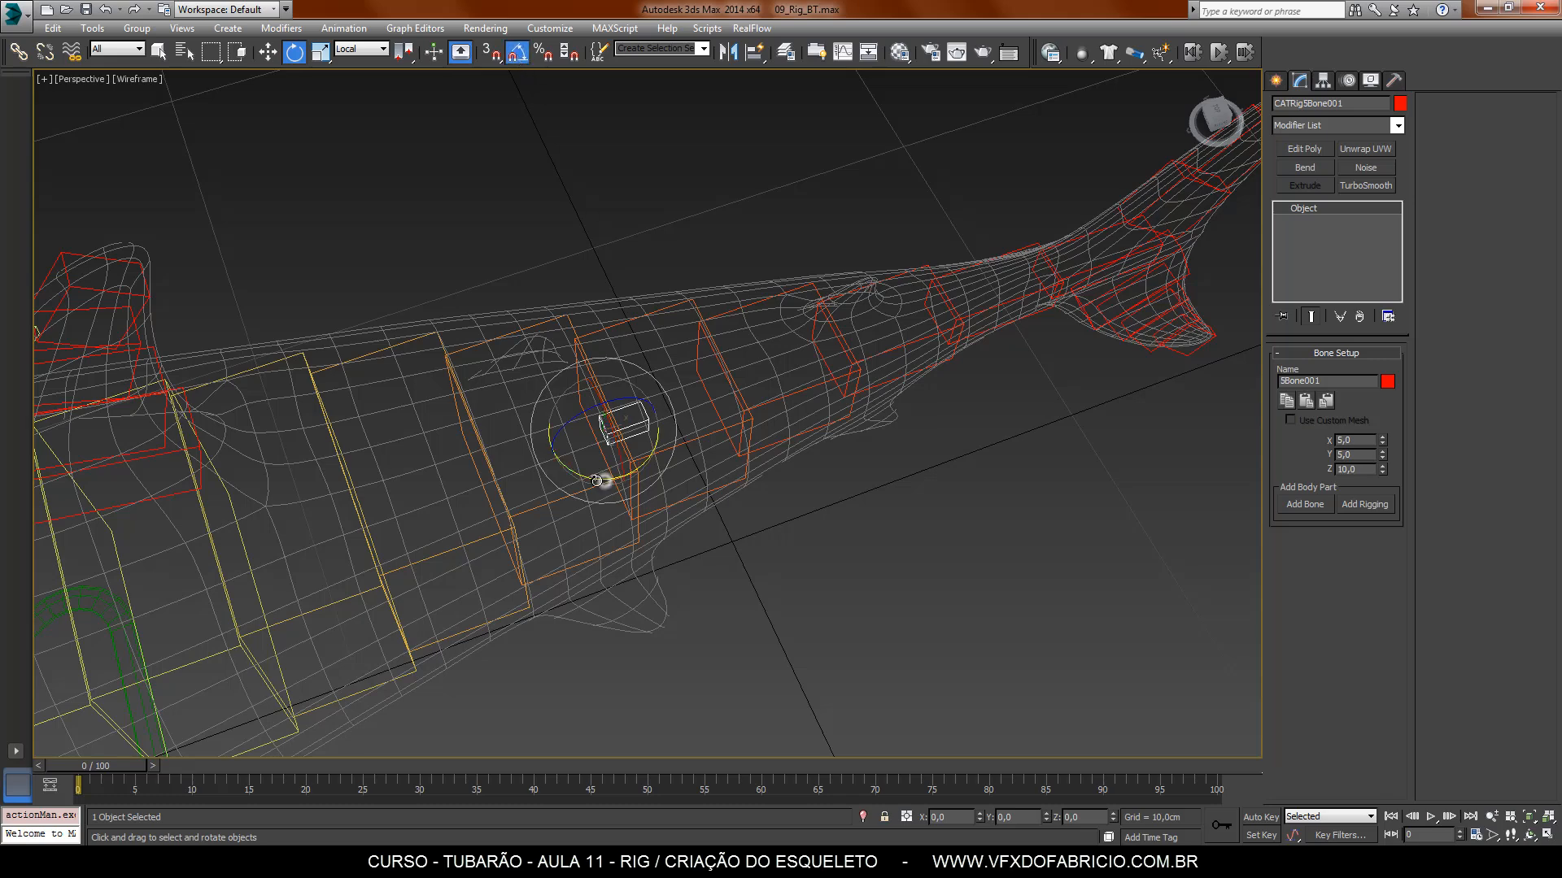
left_click_drag(599, 481, 530, 498)
Step: Move the new bone out of the tail, lower it and place it at the base of the pelvic fin
left_click(268, 52)
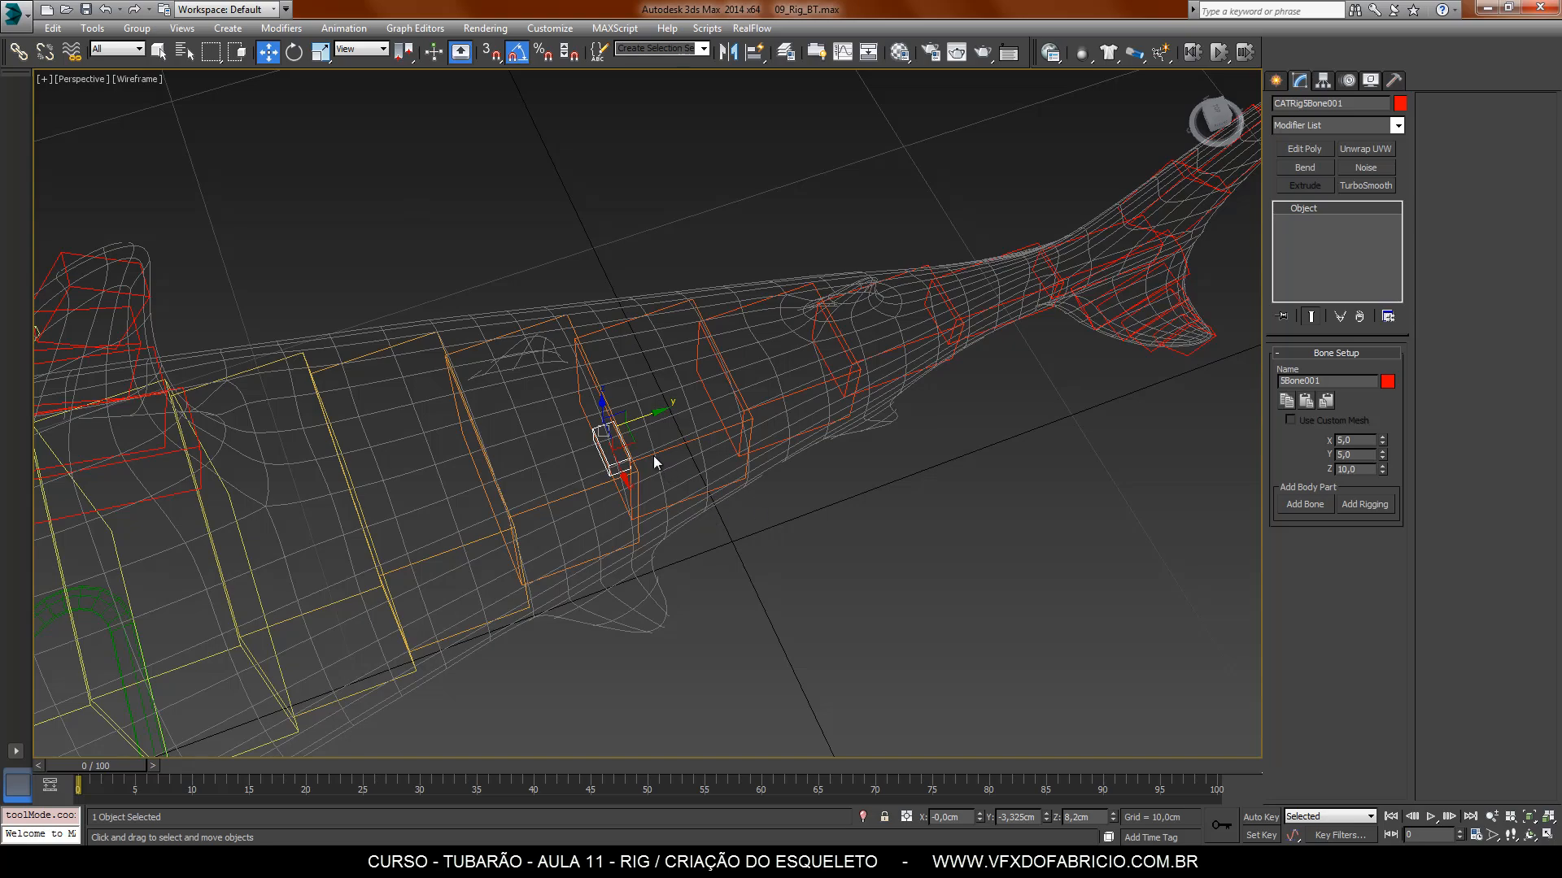
left_click_drag(622, 485, 624, 636)
middle_click_drag(629, 658, 665, 673, "alt")
key("F3")
scroll(654, 635, "up", 5)
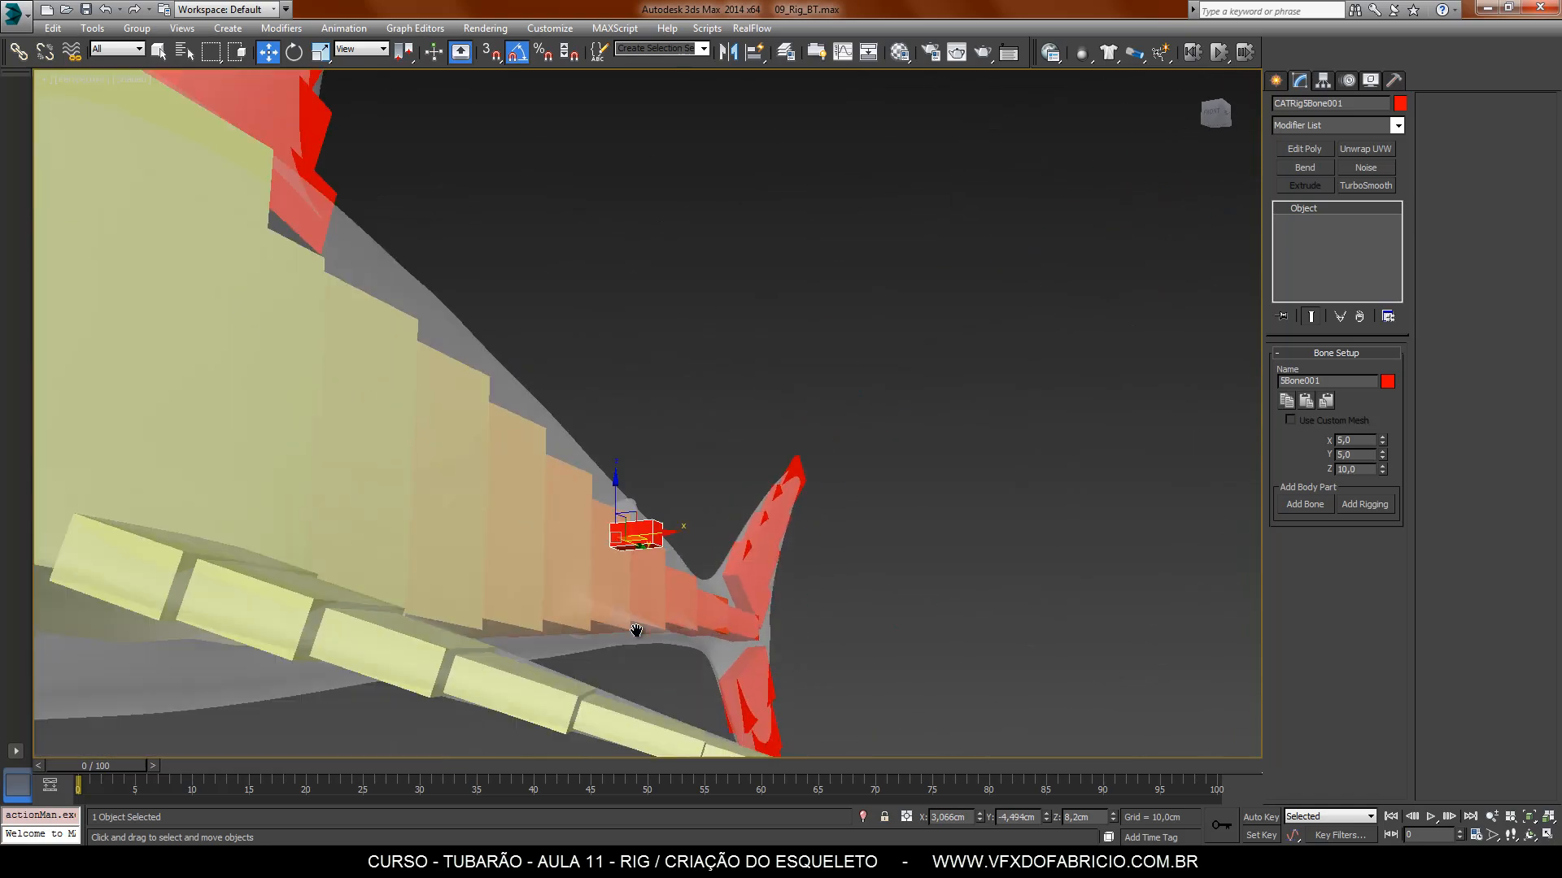
left_click_drag(552, 313, 553, 545)
middle_click_drag(756, 463, 951, 468, "alt")
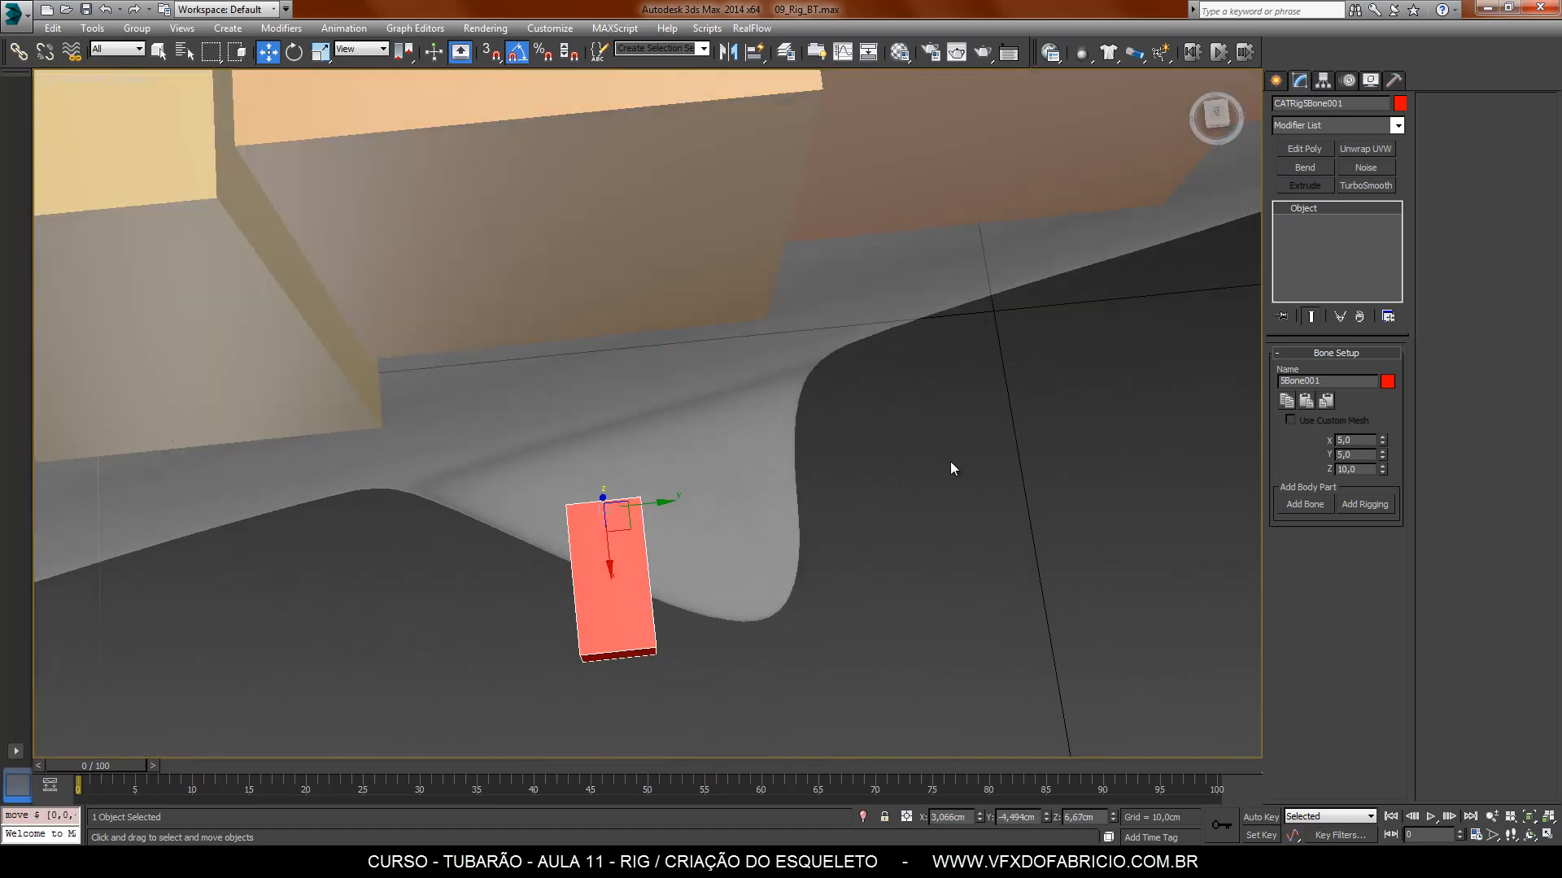
left_click_drag(653, 597, 682, 470)
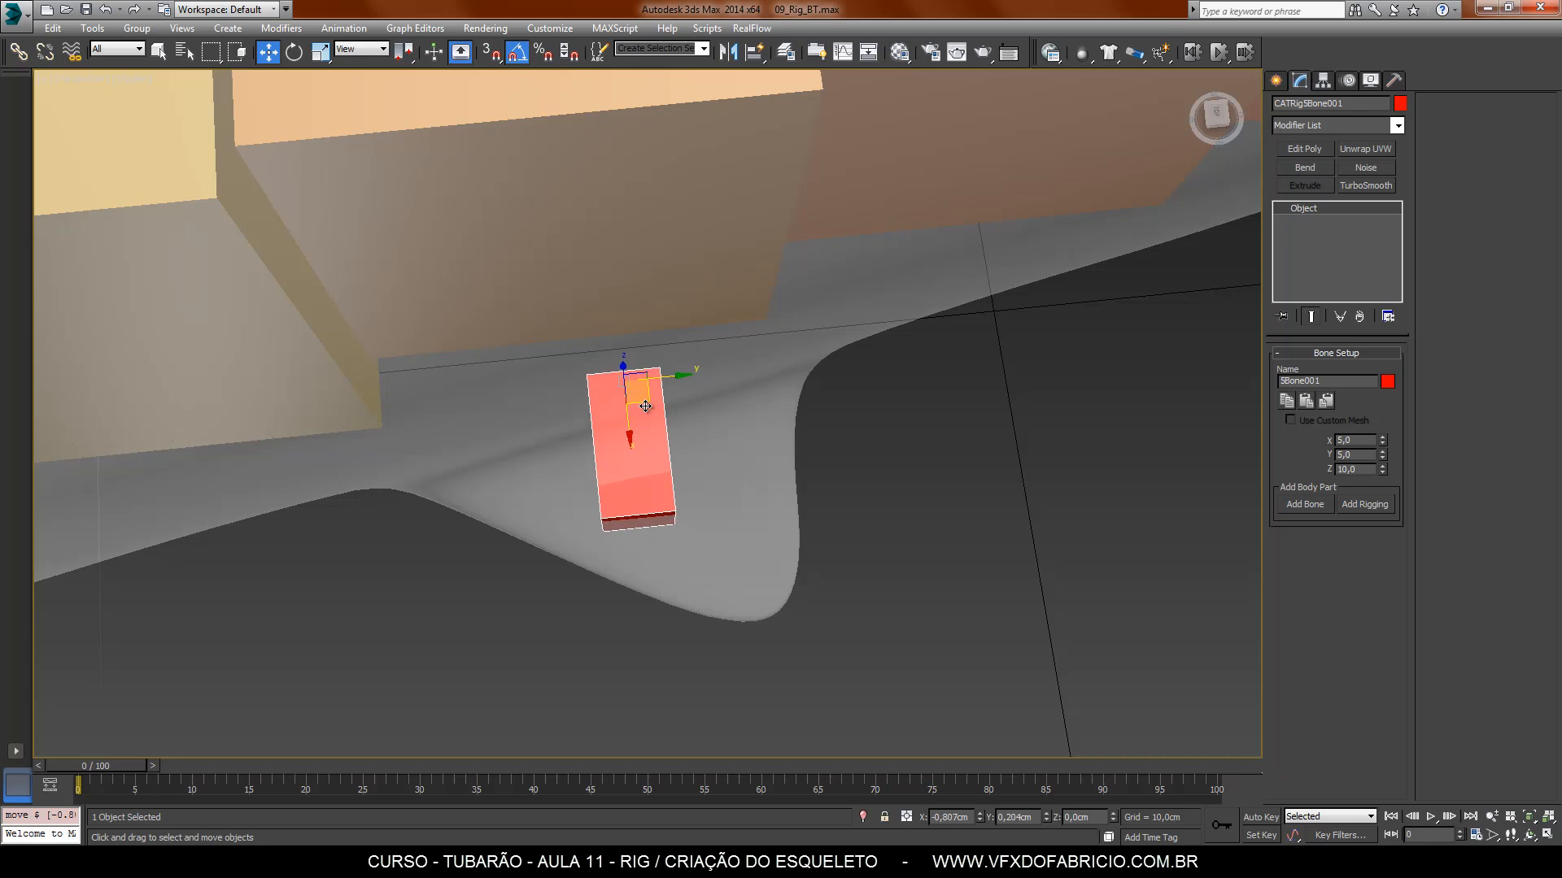
middle_click_drag(682, 470, 694, 627, "alt")
Step: Rotate the bone to follow the pelvic fin's sweep, size it 17.35 by 3.65 by 7.7 and nudge it over the fin base
key("e")
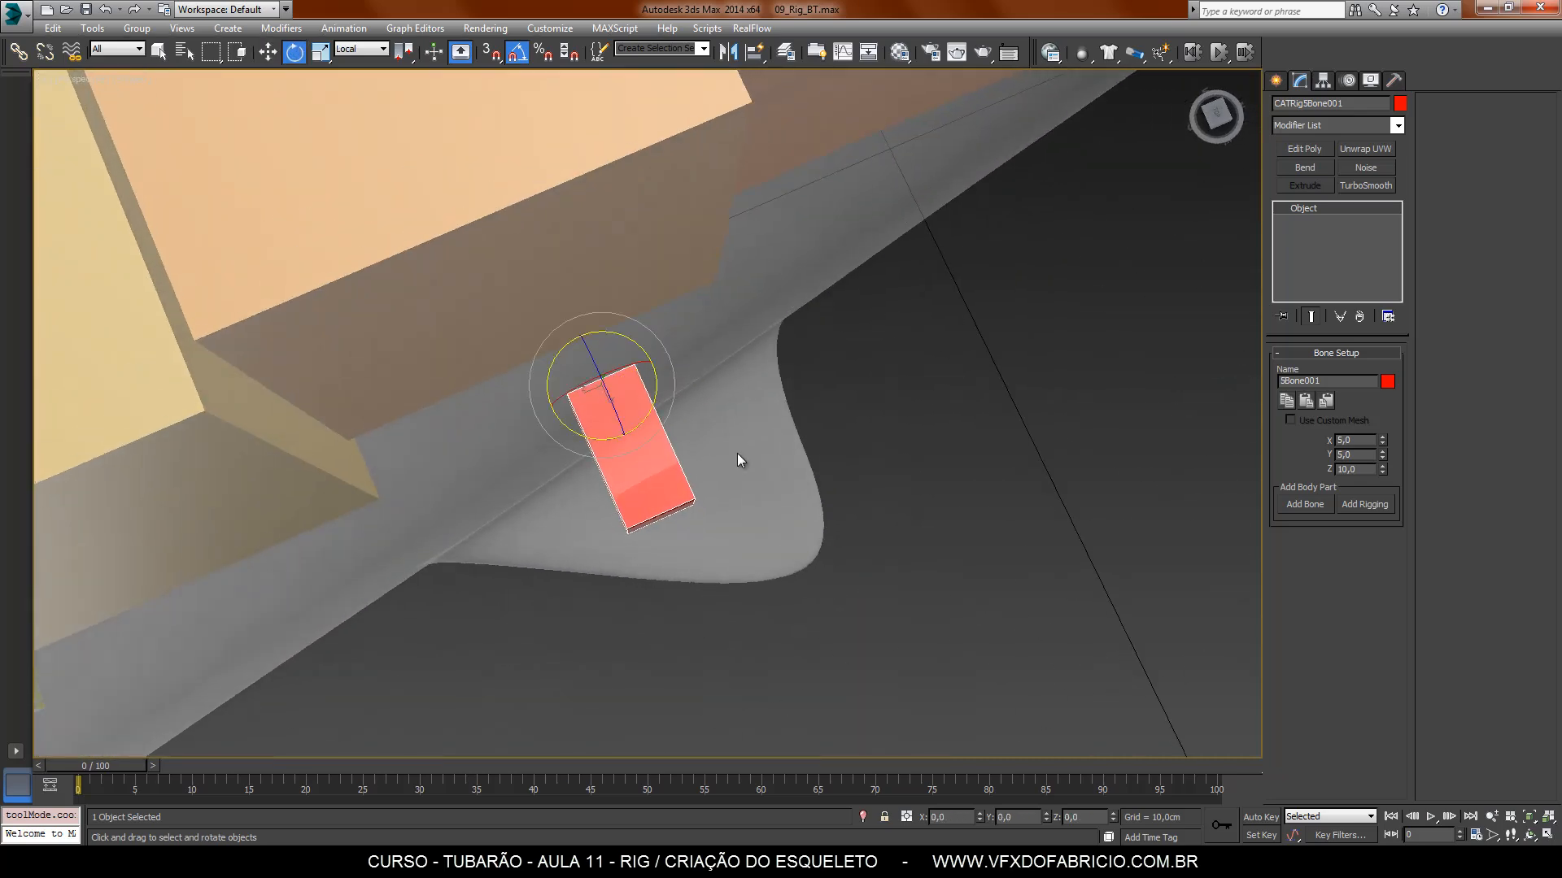
left_click_drag(652, 440, 643, 407)
left_click_drag(1383, 440, 1425, 341)
left_click_drag(1383, 457, 1387, 496)
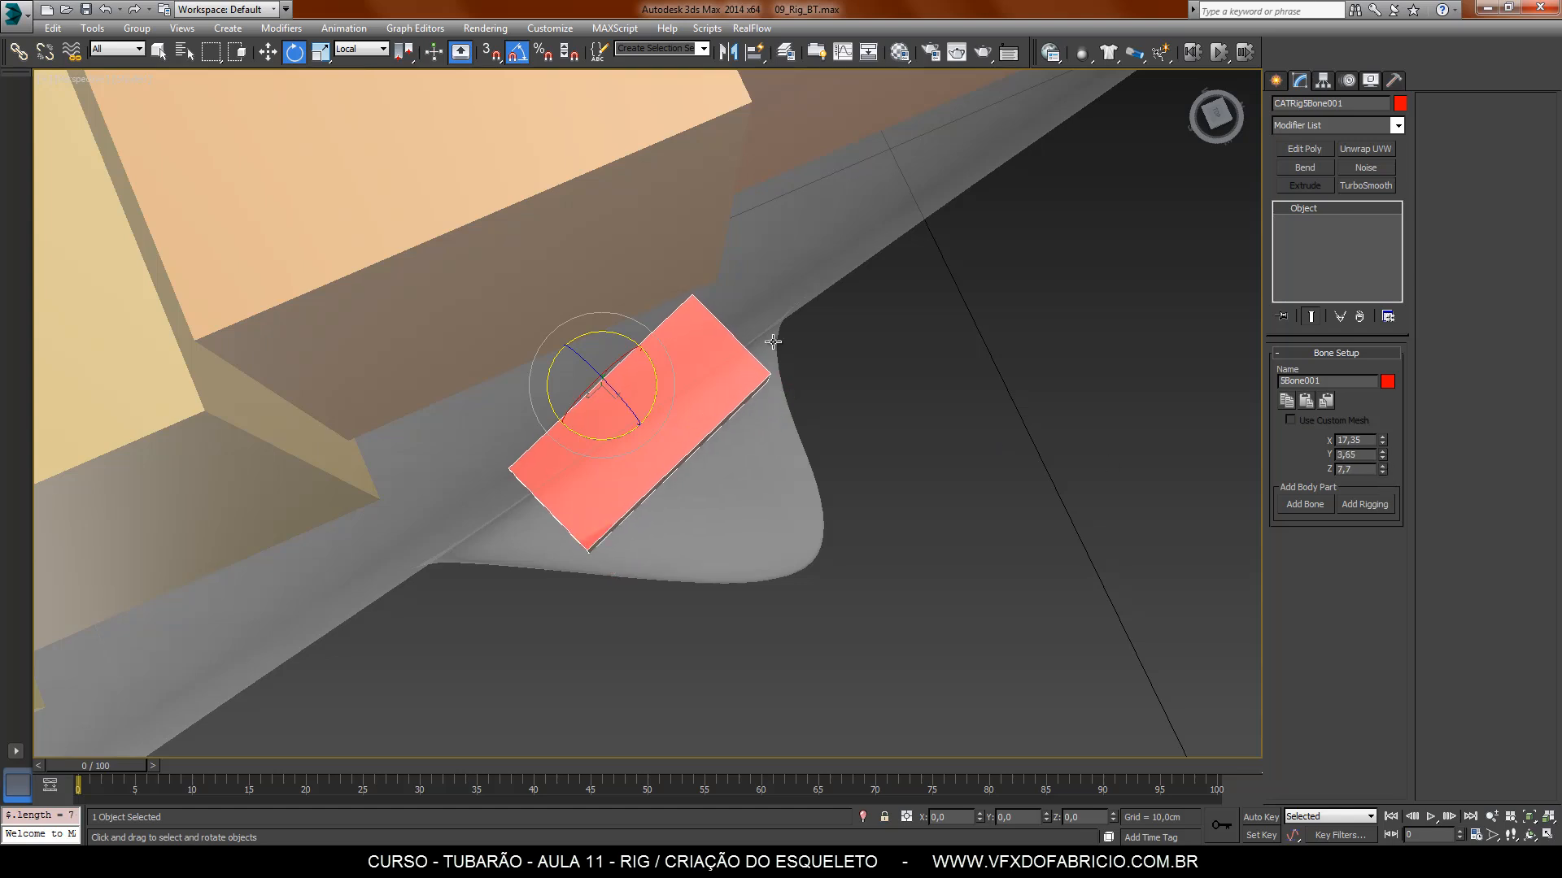
left_click(267, 52)
left_click_drag(632, 389, 620, 400)
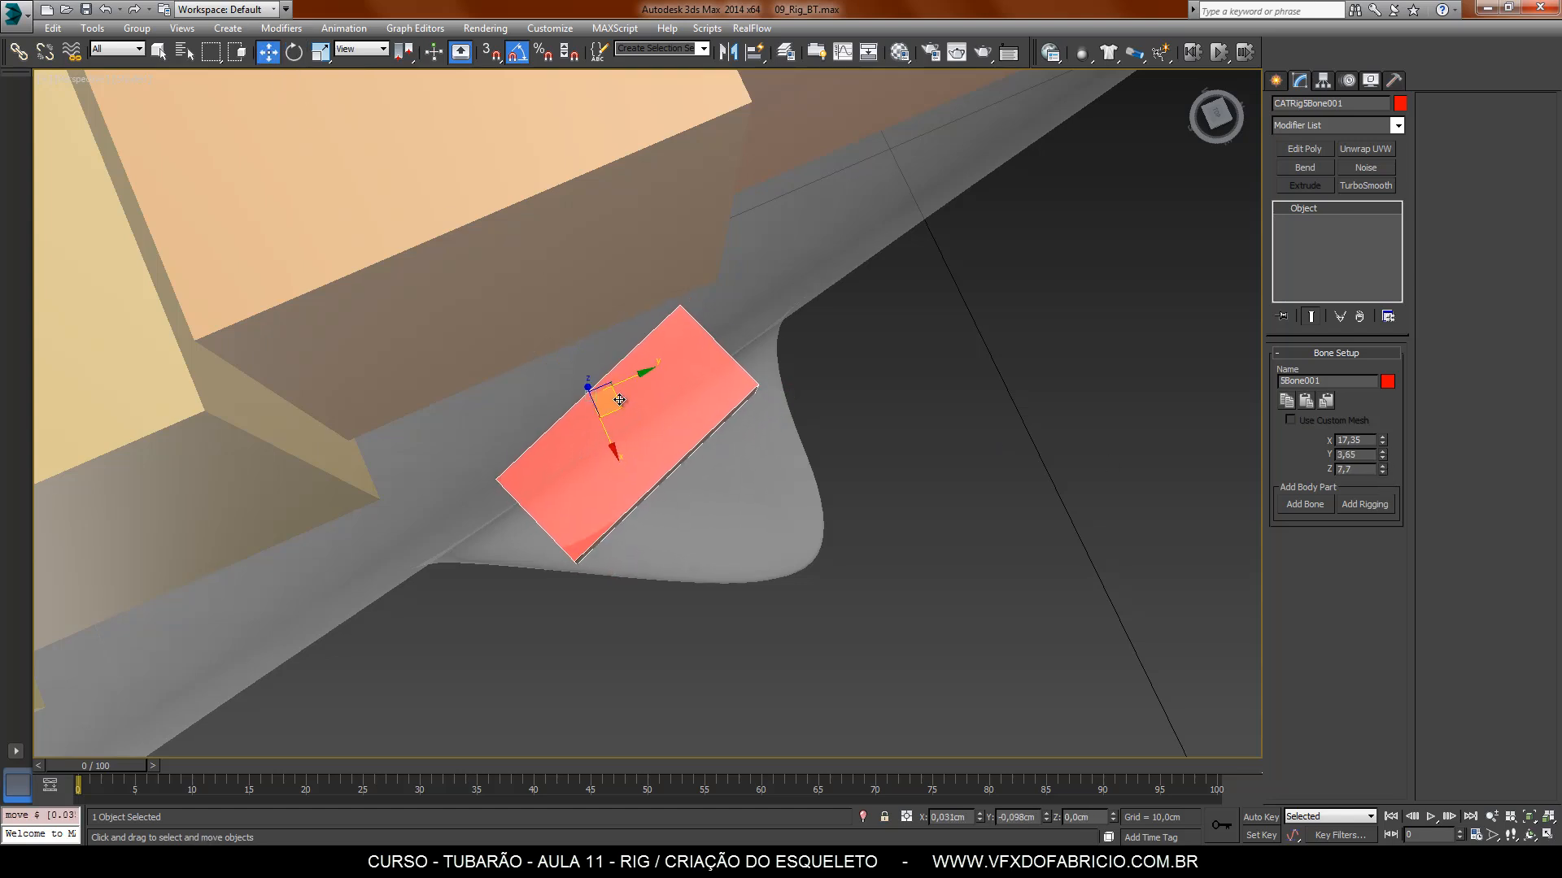
Step: Tilt the pelvic fin bone downward to match the fin's slope and adjust its height and alignment inside the mesh
middle_click_drag(593, 728, 667, 574, "alt")
left_click(293, 52)
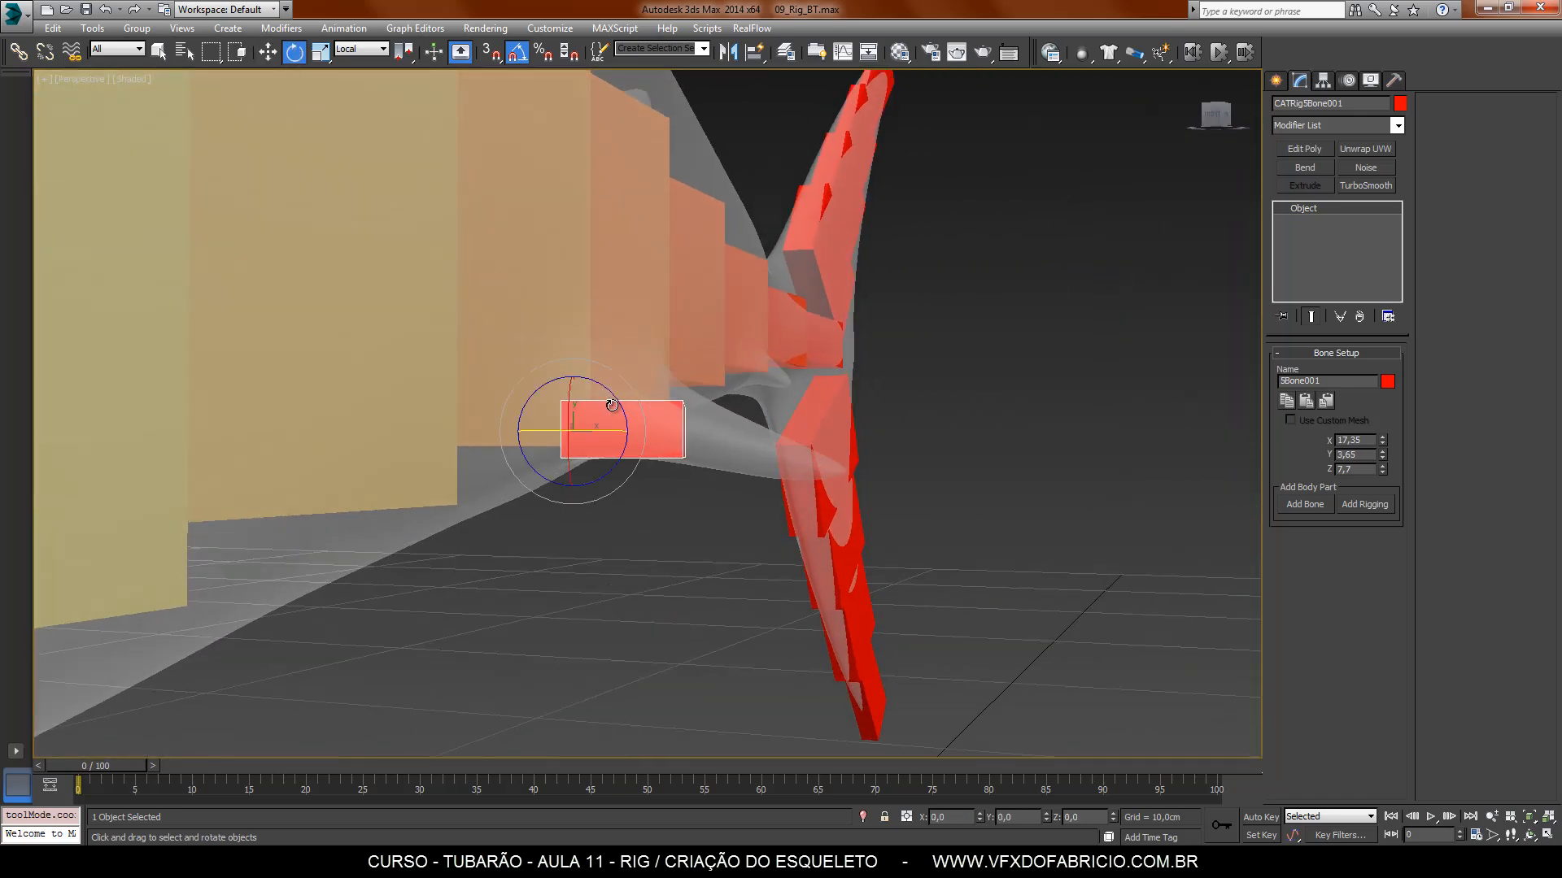
mouse_move(612, 404)
left_mouse_down()
mouse_move(623, 368)
mouse_move(596, 401)
mouse_move(599, 386)
left_mouse_up()
left_click(268, 52)
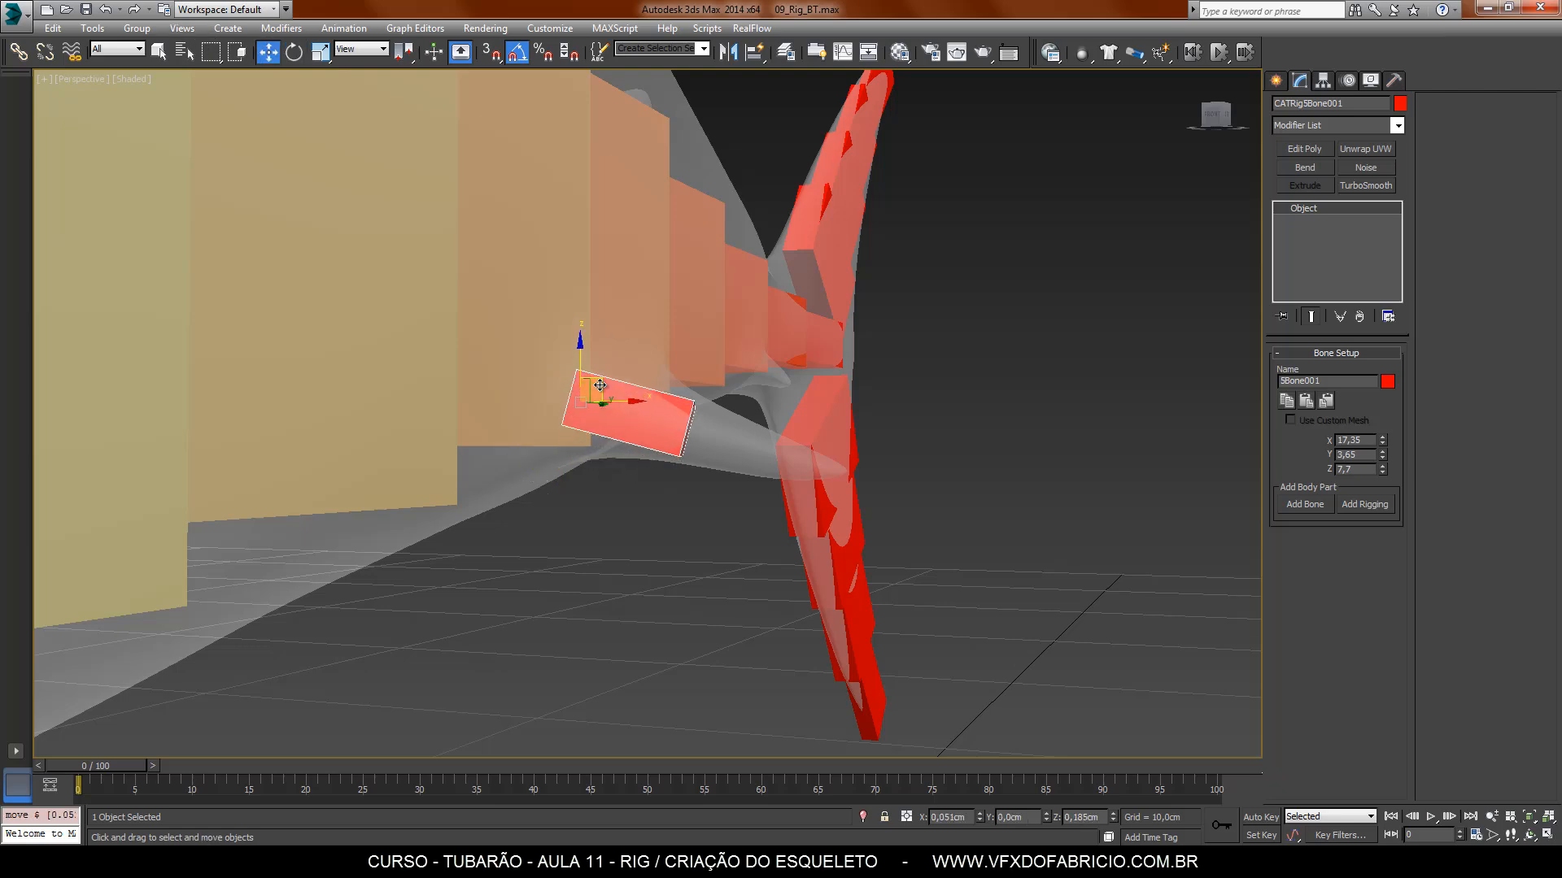
middle_click_drag(599, 385, 674, 411, "alt")
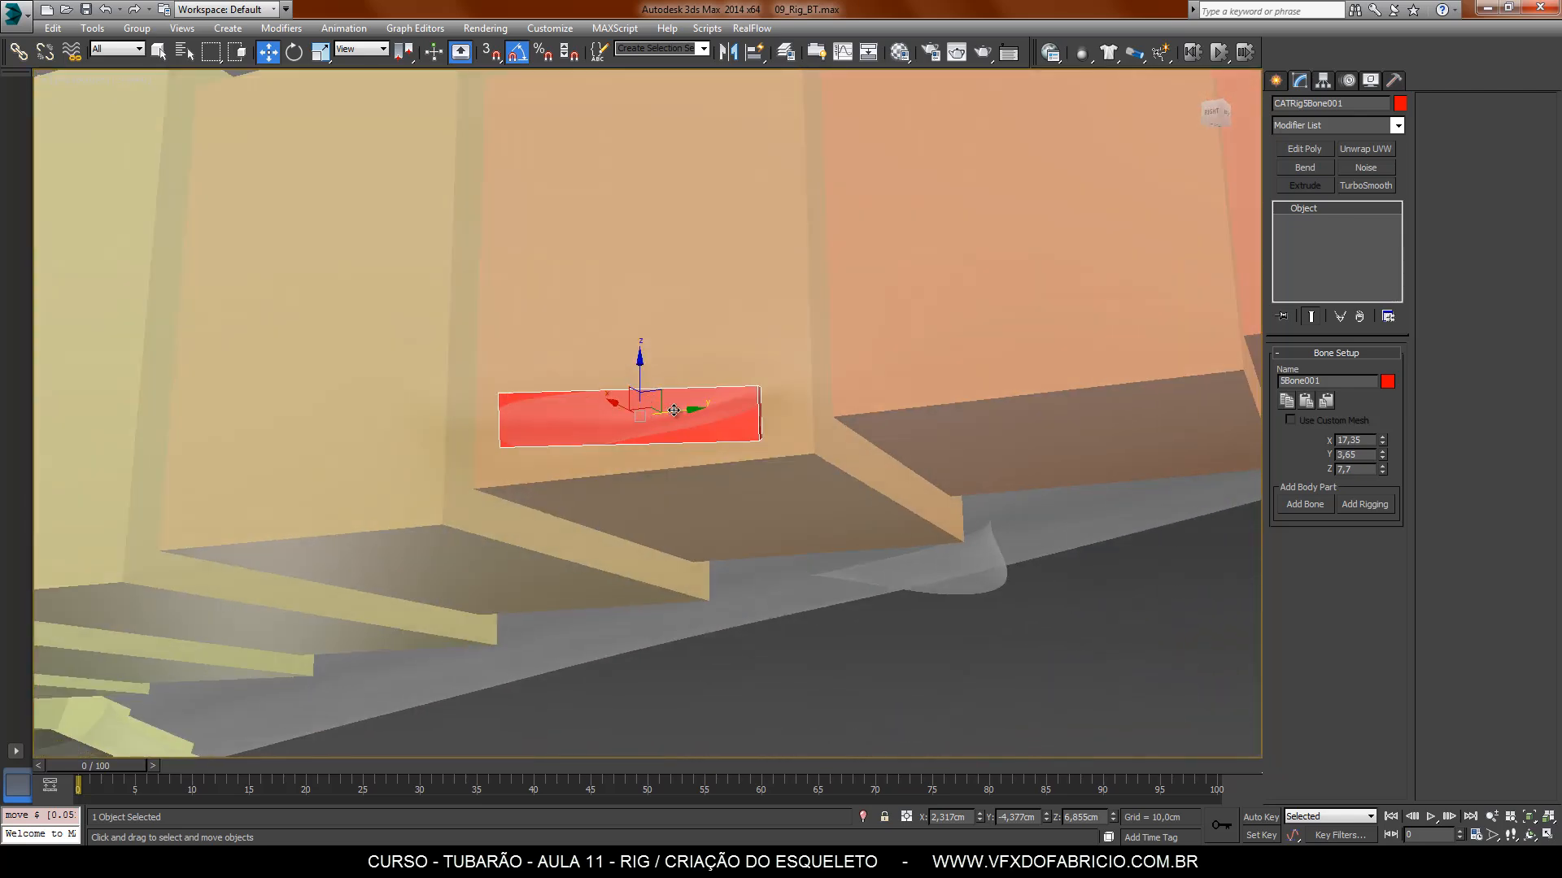
key("e")
left_click_drag(692, 397, 691, 392)
Step: Add a second pelvic fin bone sized 10.757 by 2.482 by 9.714 and set the first one's length to 9.625
middle_click_drag(536, 421, 1112, 561, "alt")
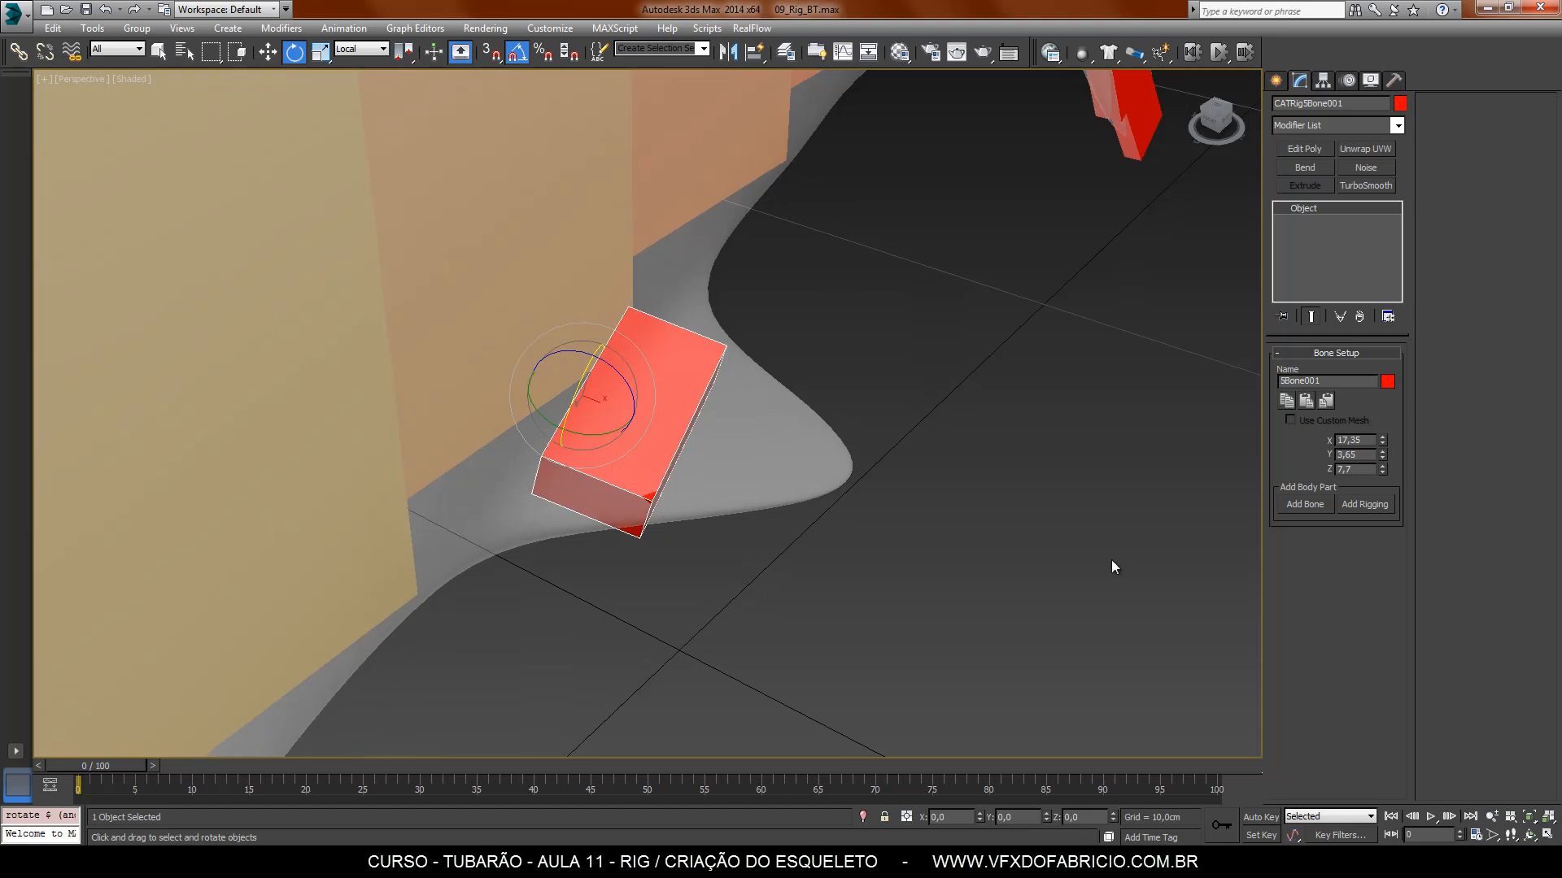
left_click(1302, 504)
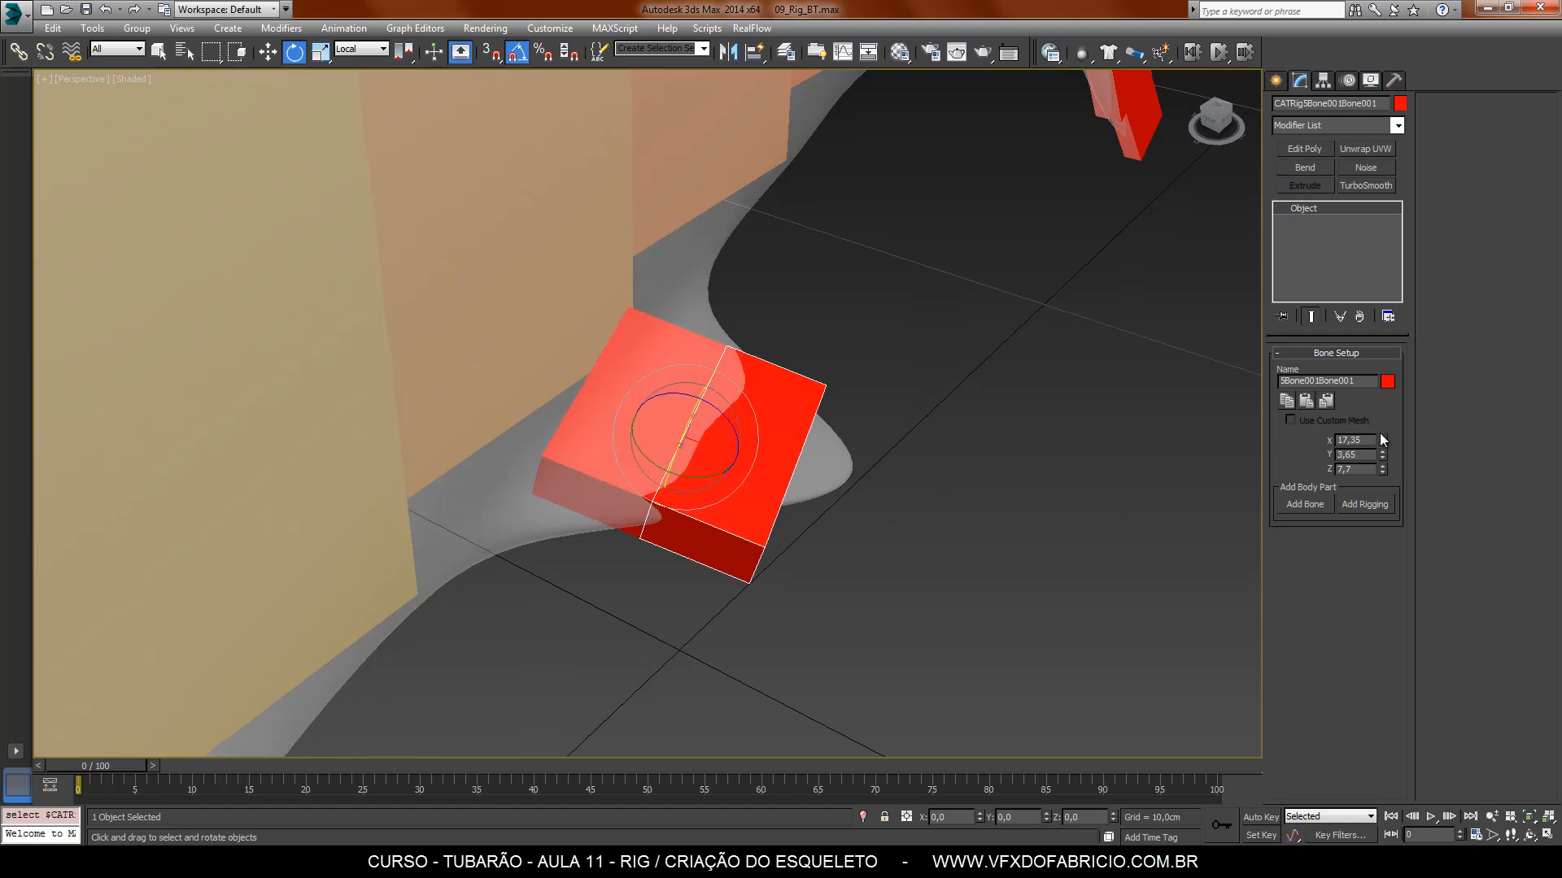
left_click_drag(1382, 442, 1394, 482)
left_click(671, 449)
left_click(856, 483)
middle_click_drag(1034, 436, 885, 470, "alt")
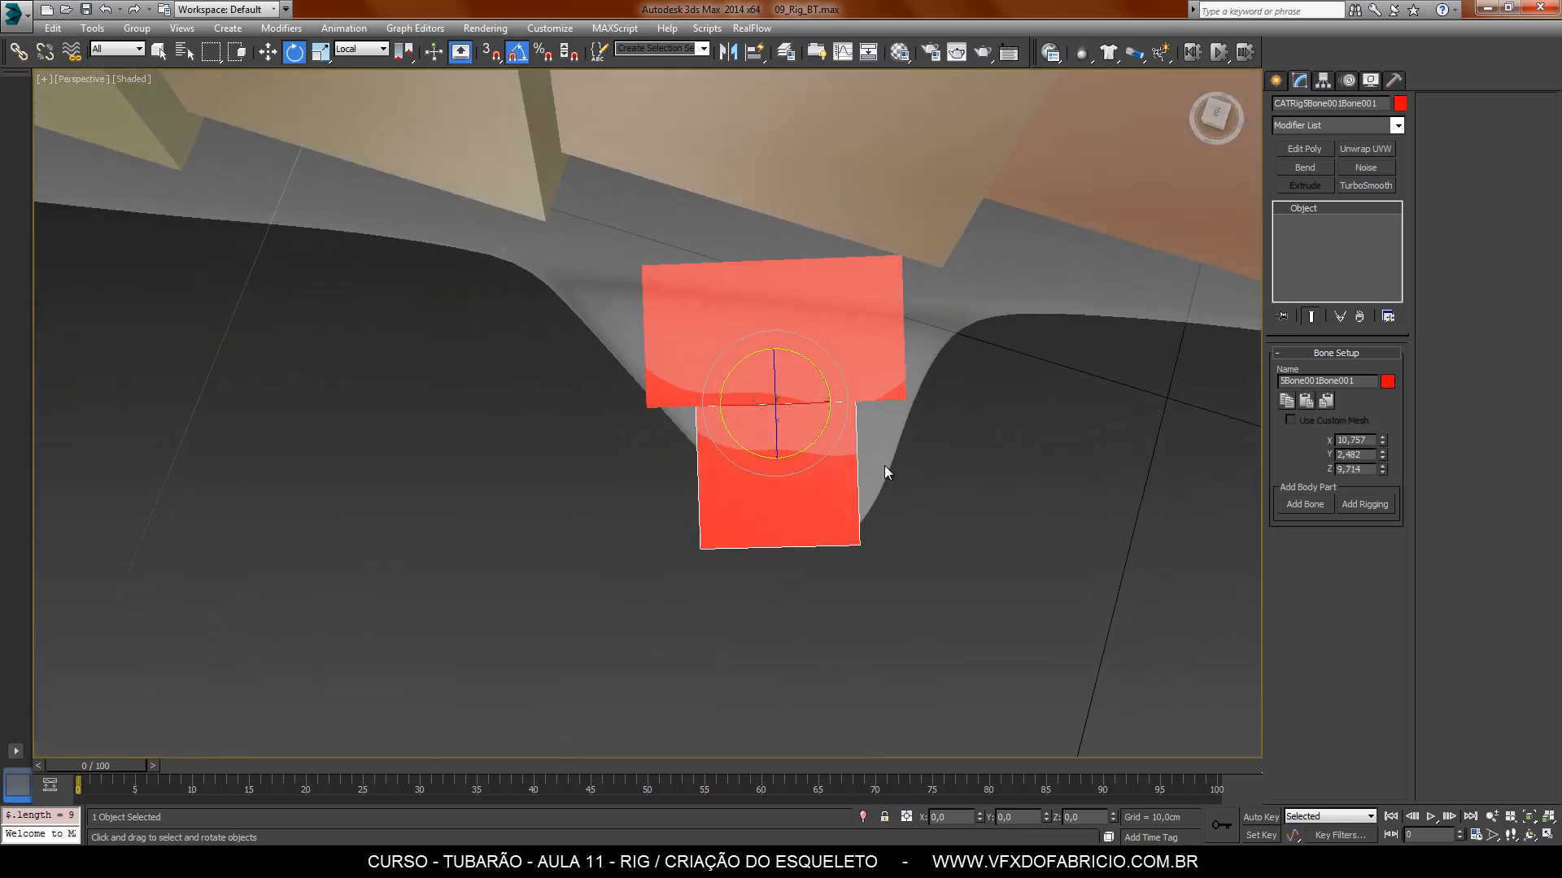
Step: Rotate the second pelvic fin bone backward towards the fin tip and fine-tune the first bone's rotation
mouse_move(812, 441)
left_mouse_down()
mouse_move(838, 441)
mouse_move(826, 419)
left_mouse_up()
left_click(852, 397)
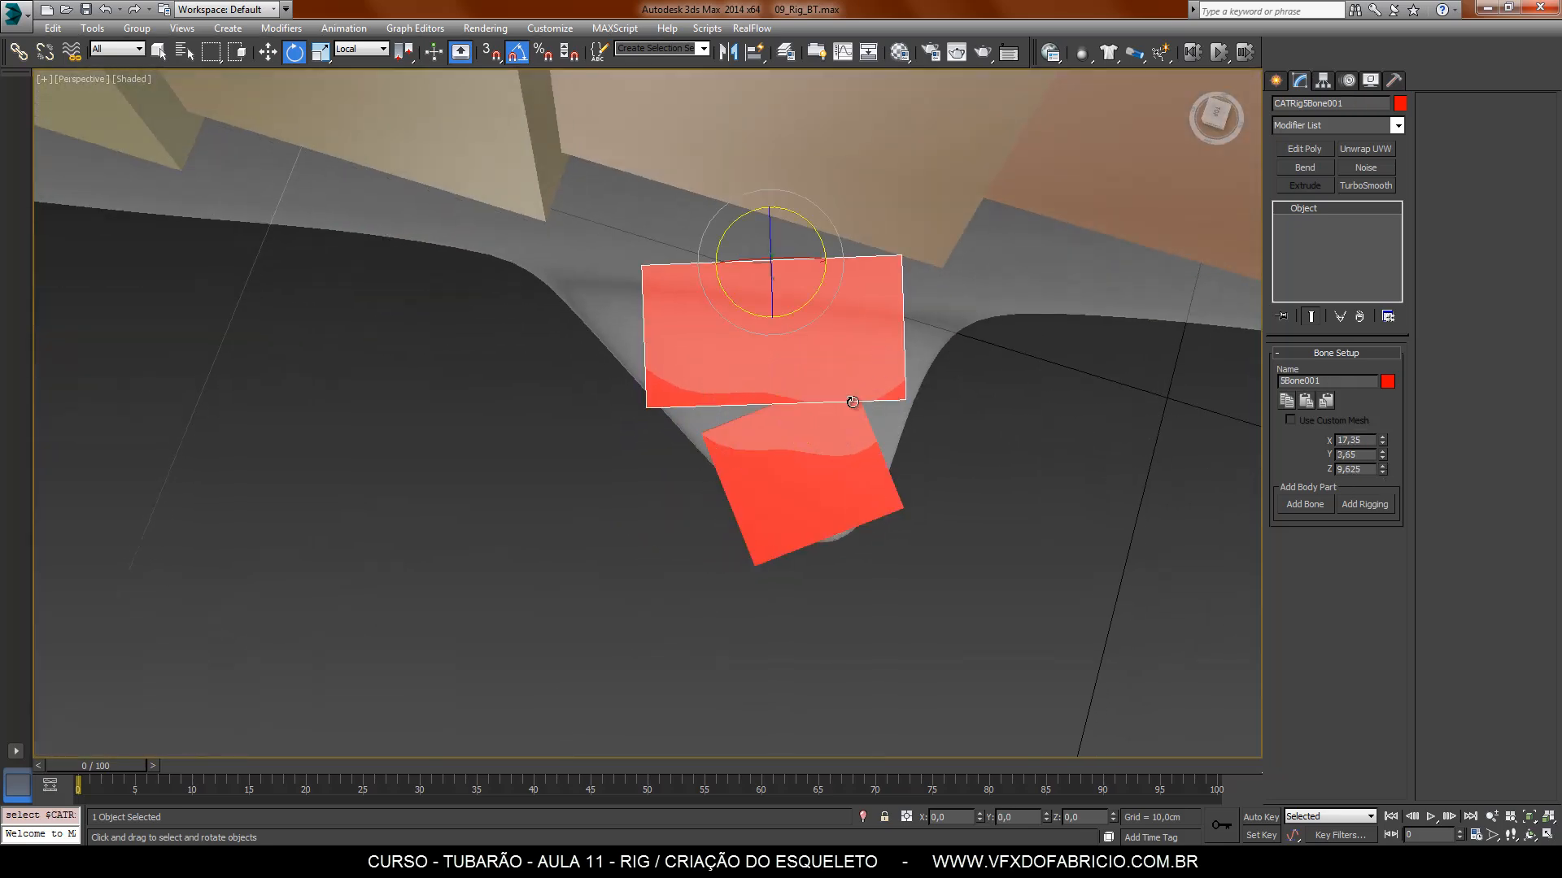
left_click_drag(796, 316, 799, 314)
Step: Add a new bone to the fifth tail link for the opposite pelvic fin and select it in wireframe display
middle_click_drag(927, 606, 943, 467, "alt")
scroll(860, 379, "down", 5)
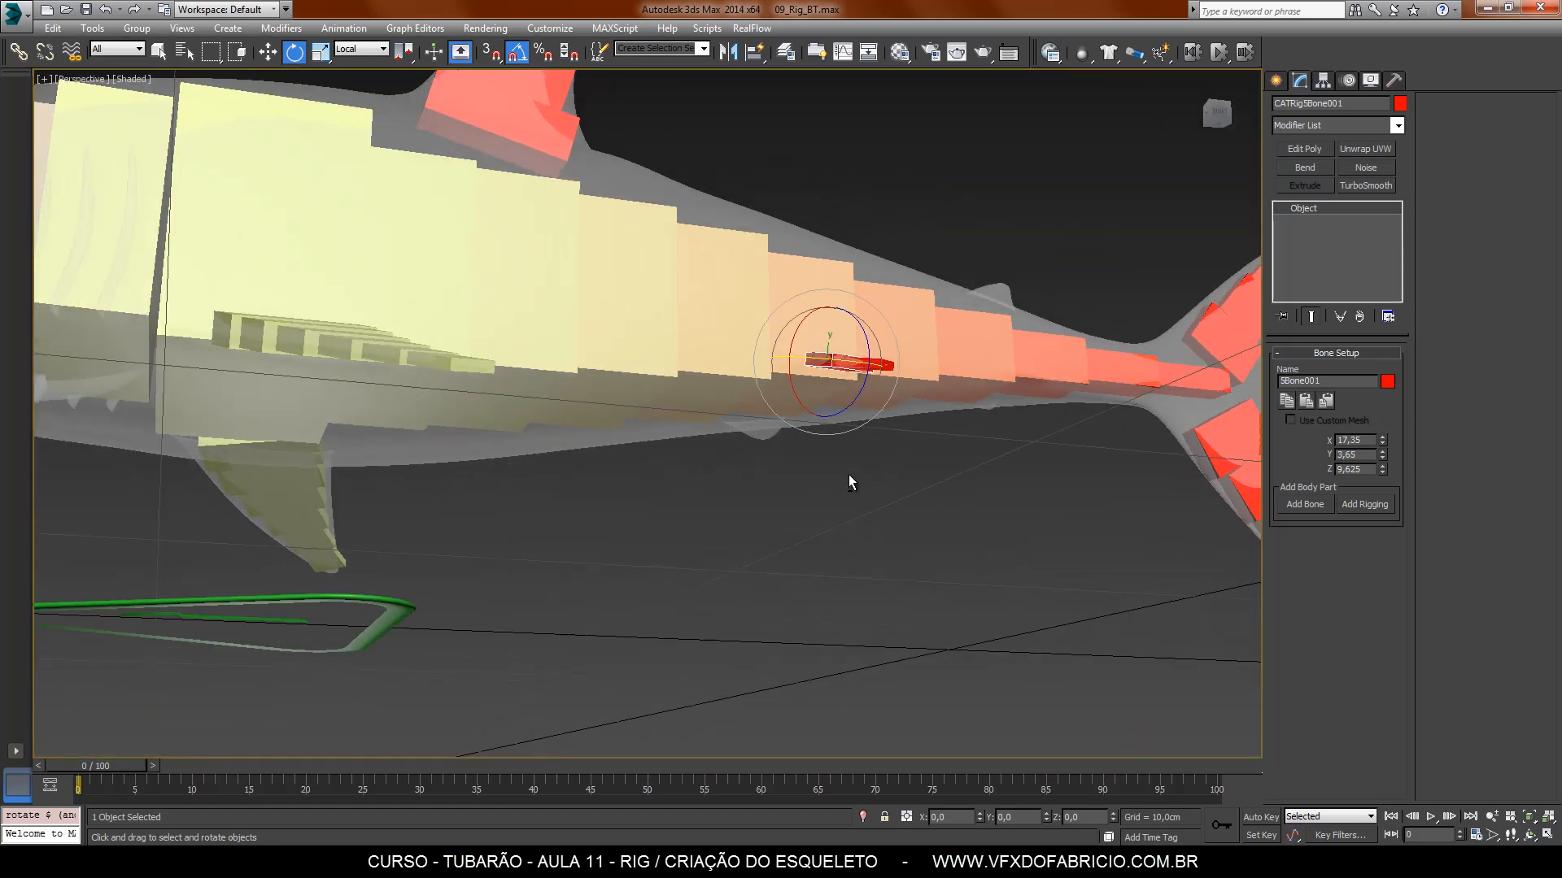
middle_click_drag(848, 475, 854, 374, "alt")
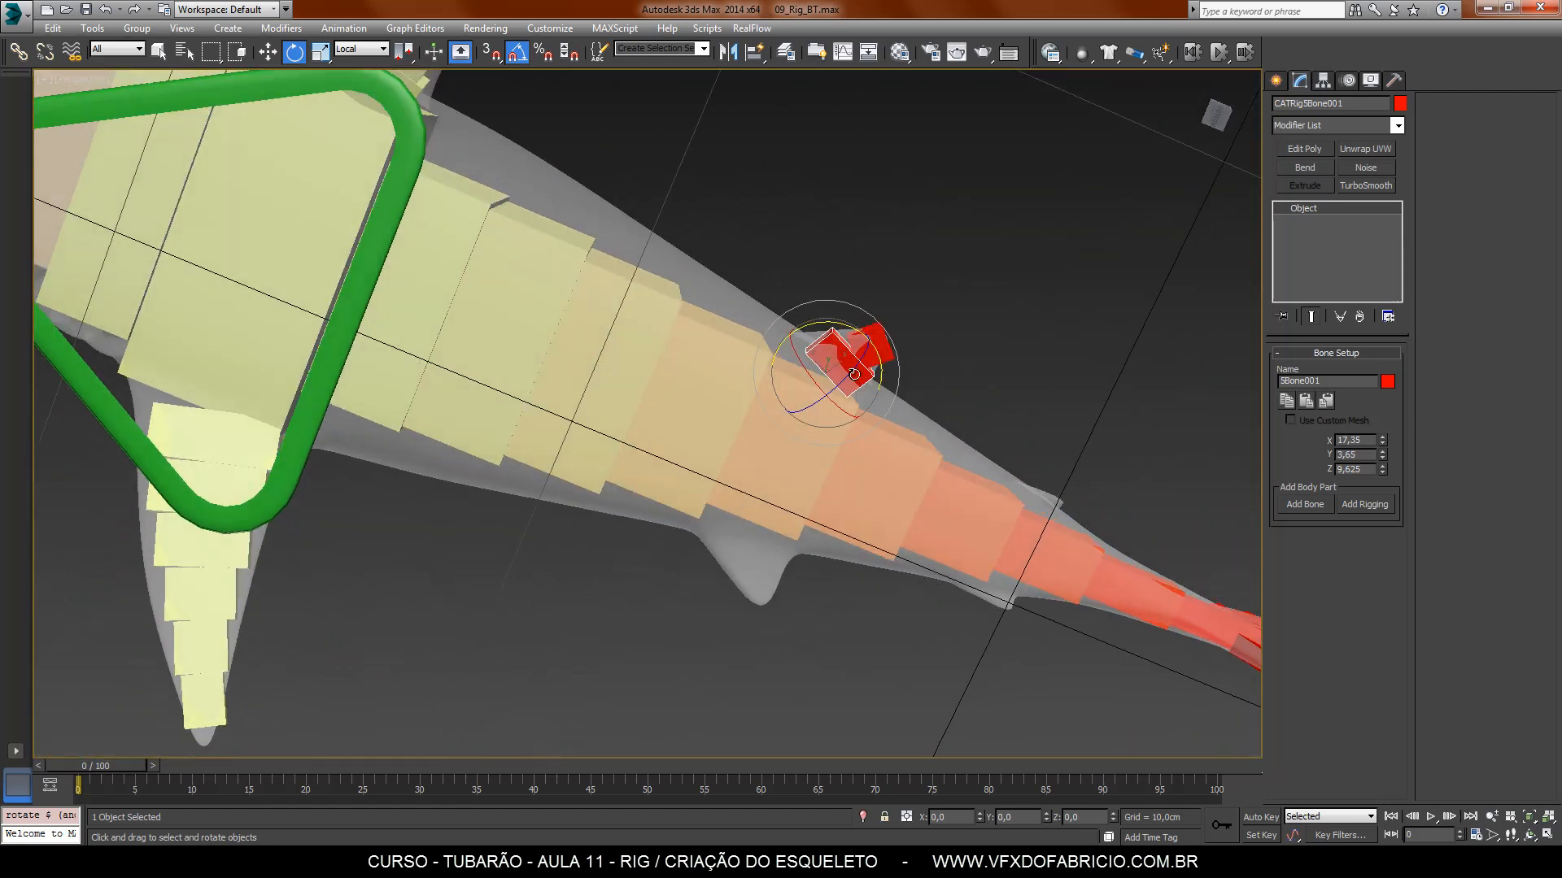
left_click(789, 462)
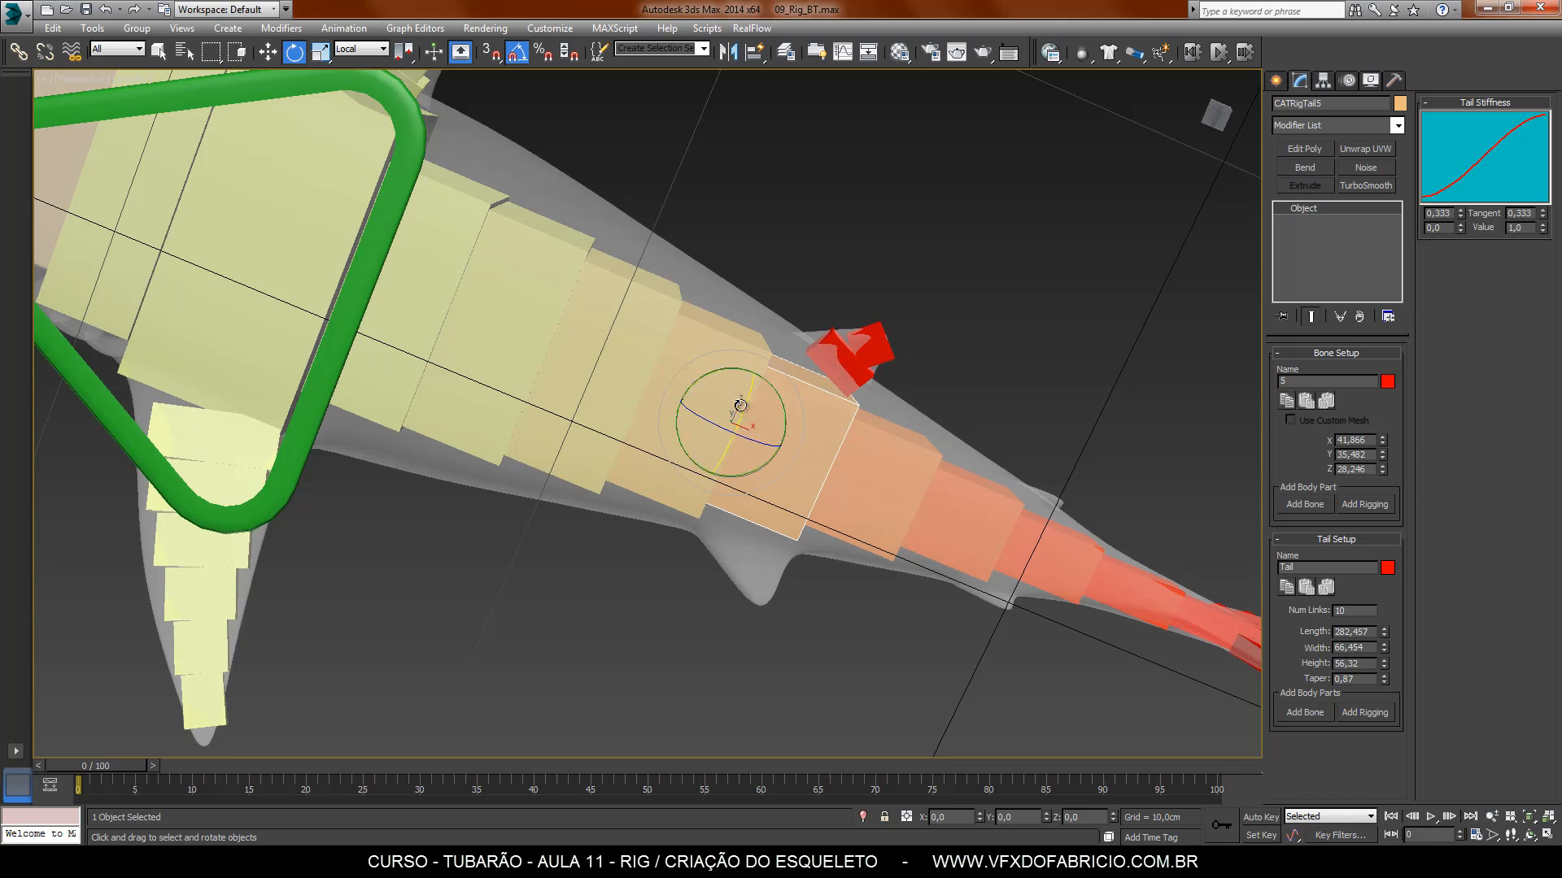
left_click_drag(728, 401, 725, 405)
key("ctrl+z")
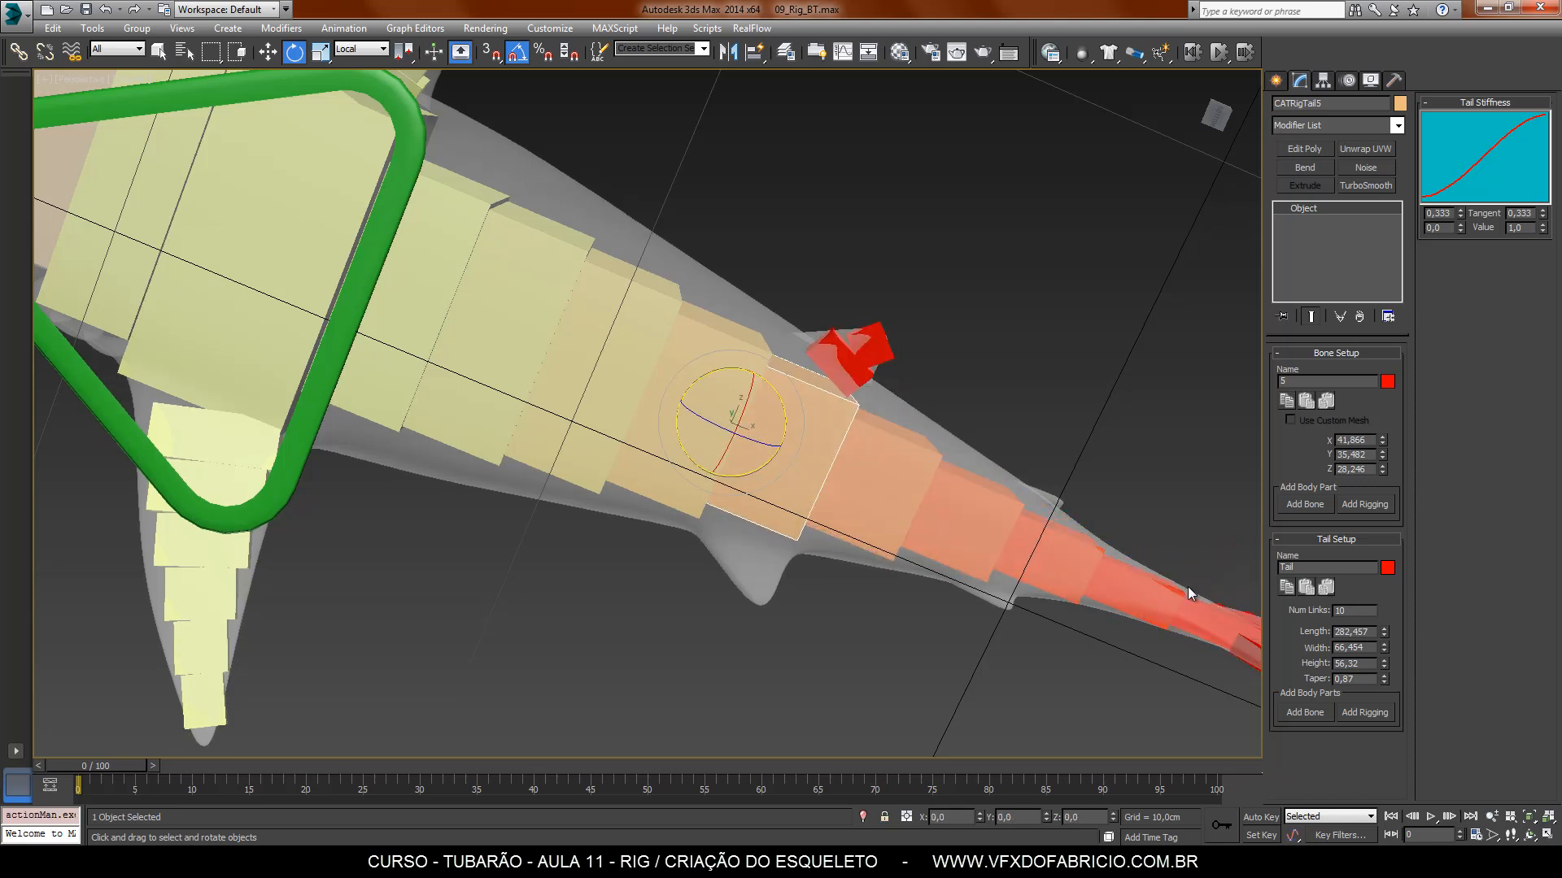
left_click(1305, 712)
key("F3")
left_click(824, 475)
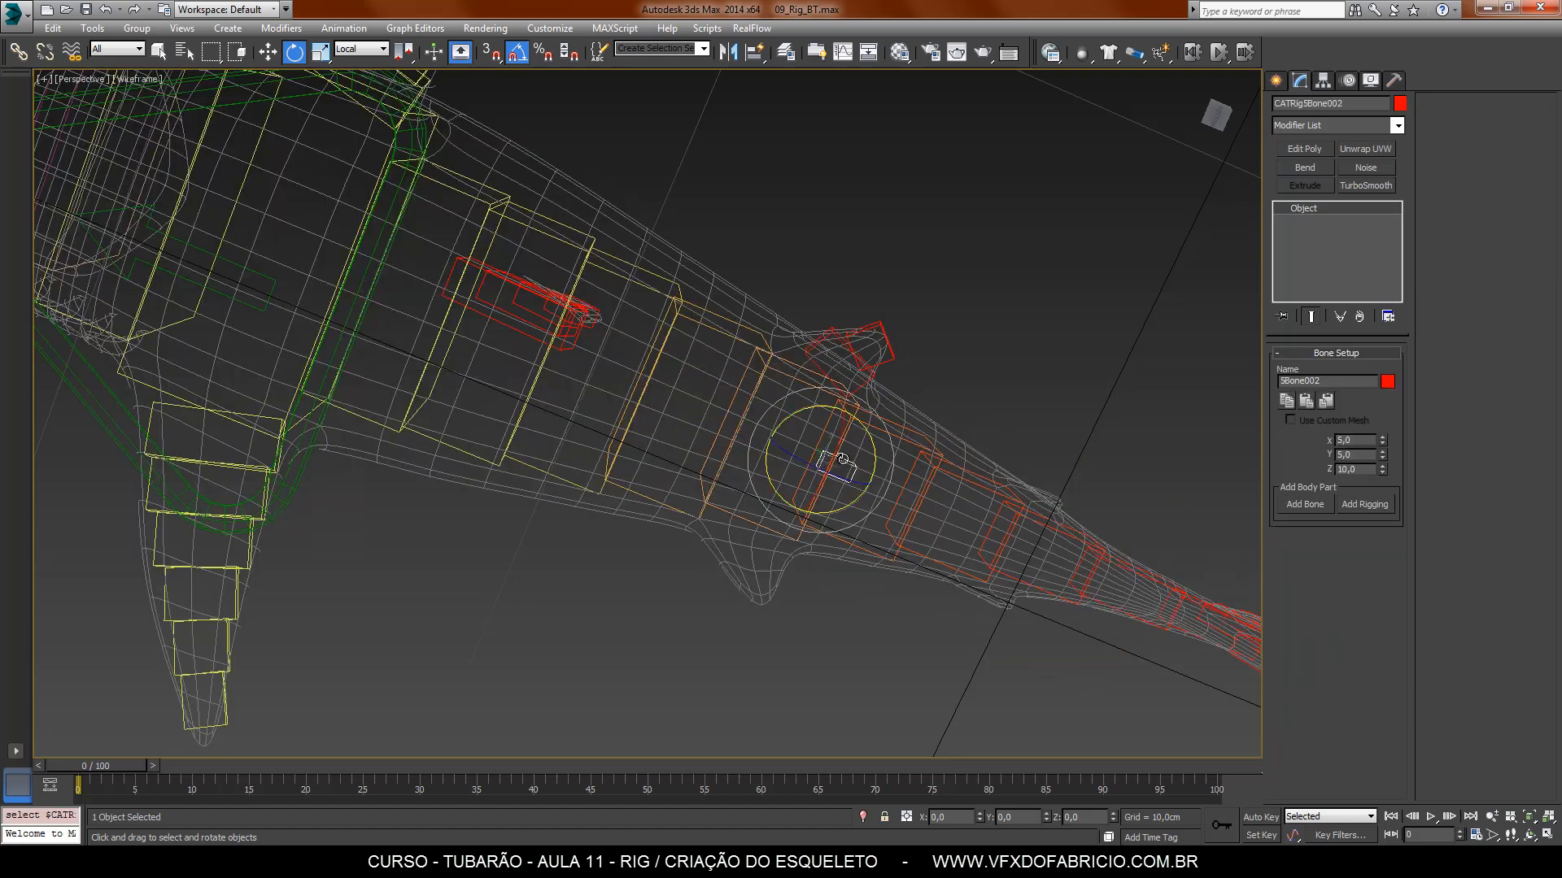
Step: Copy the first pelvic fin bone's settings and paste them mirrored onto the new bone, returning to shaded display
left_click(816, 345)
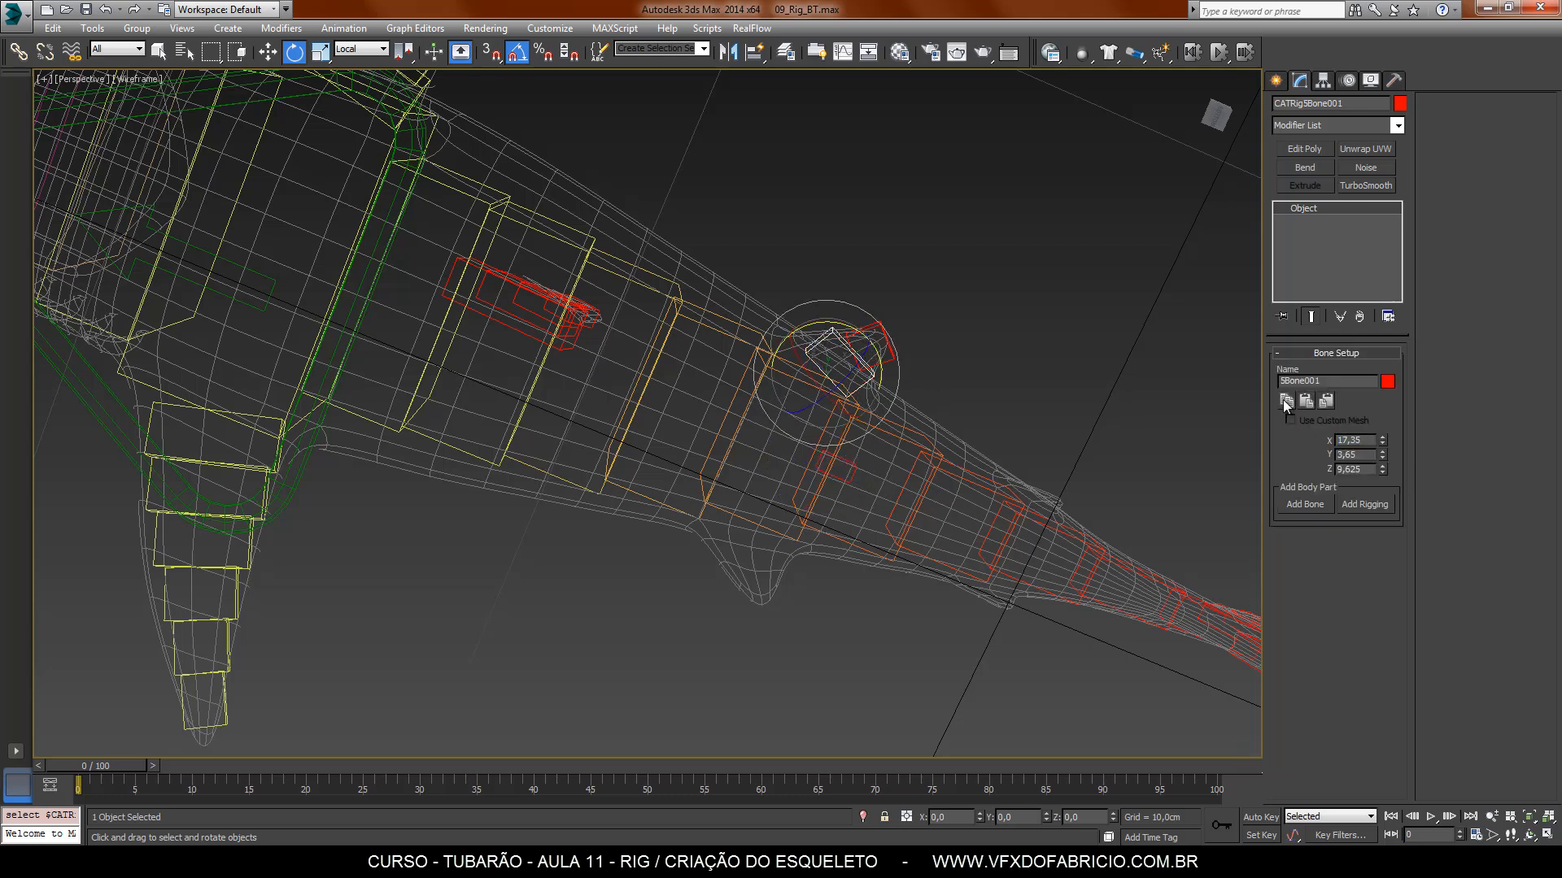
left_click(845, 482)
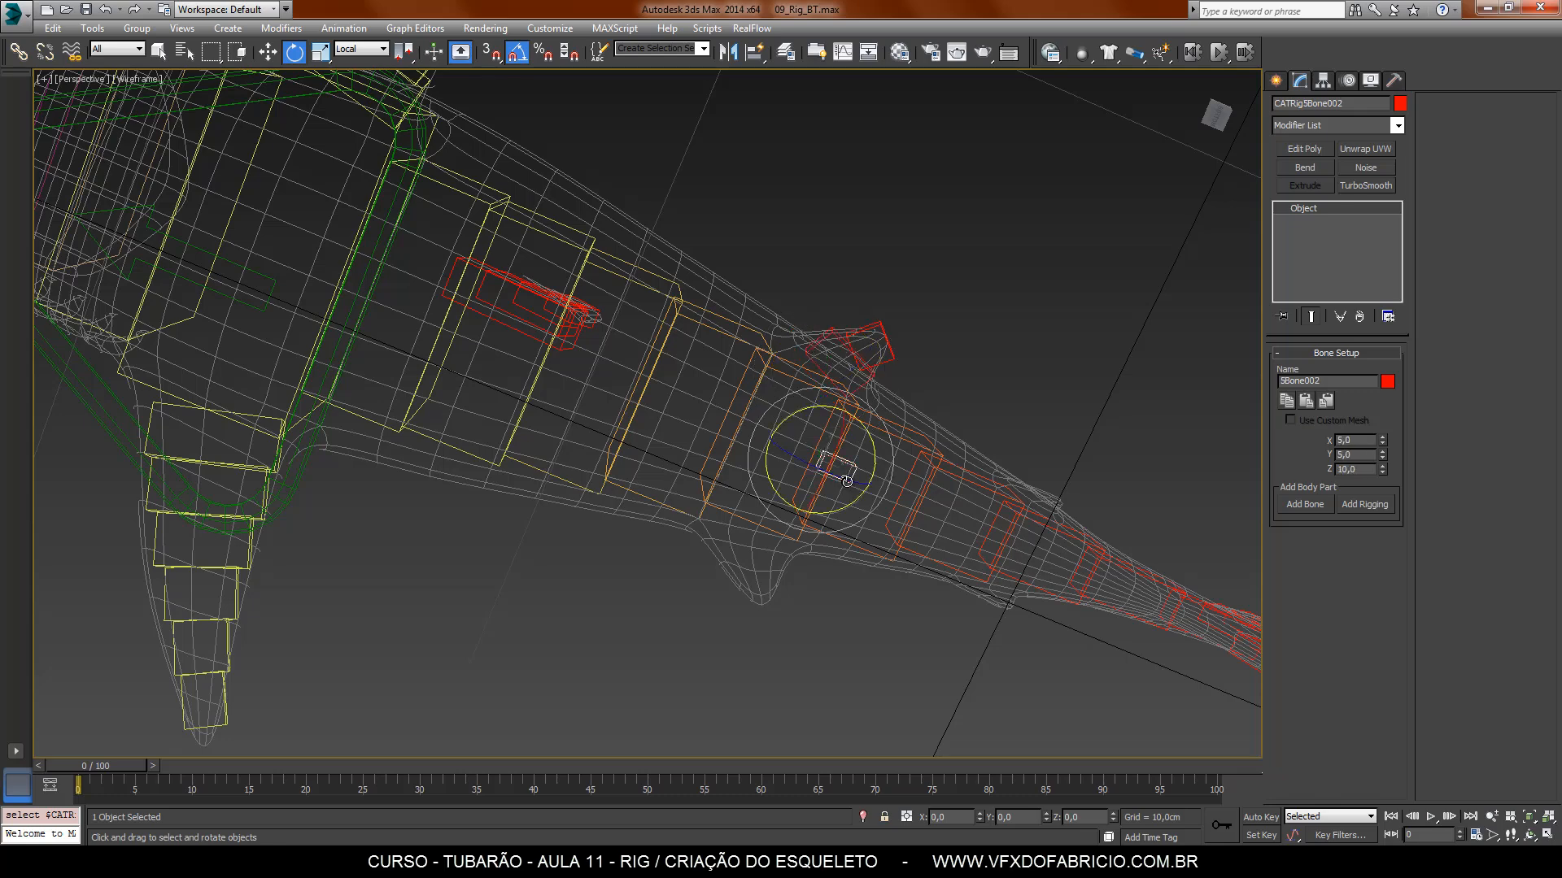
left_click(1328, 403)
key("F3")
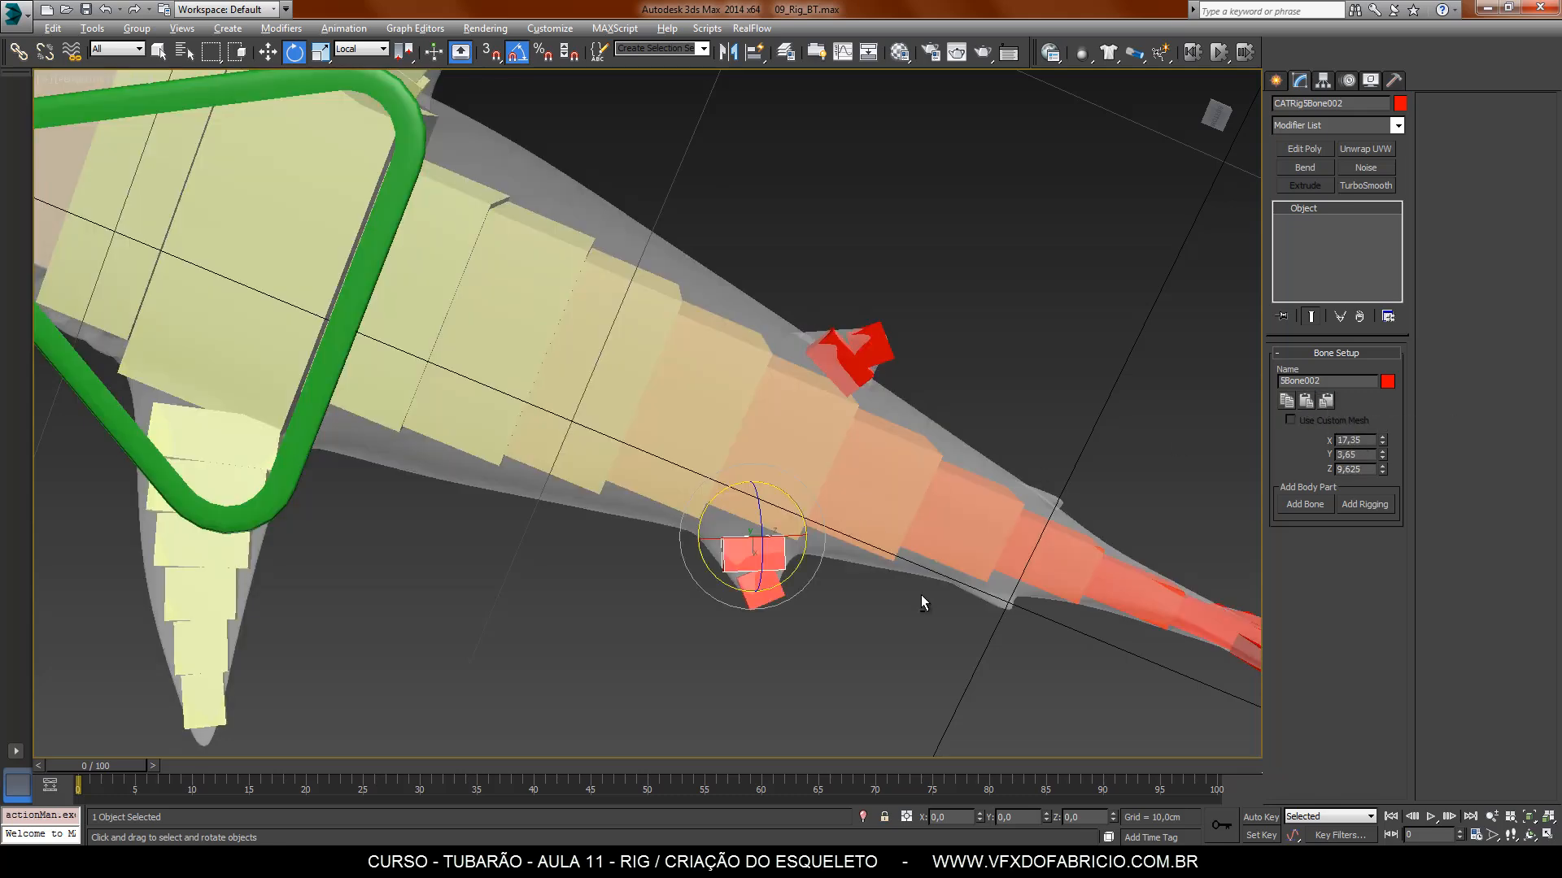
middle_click_drag(921, 595, 929, 756, "alt")
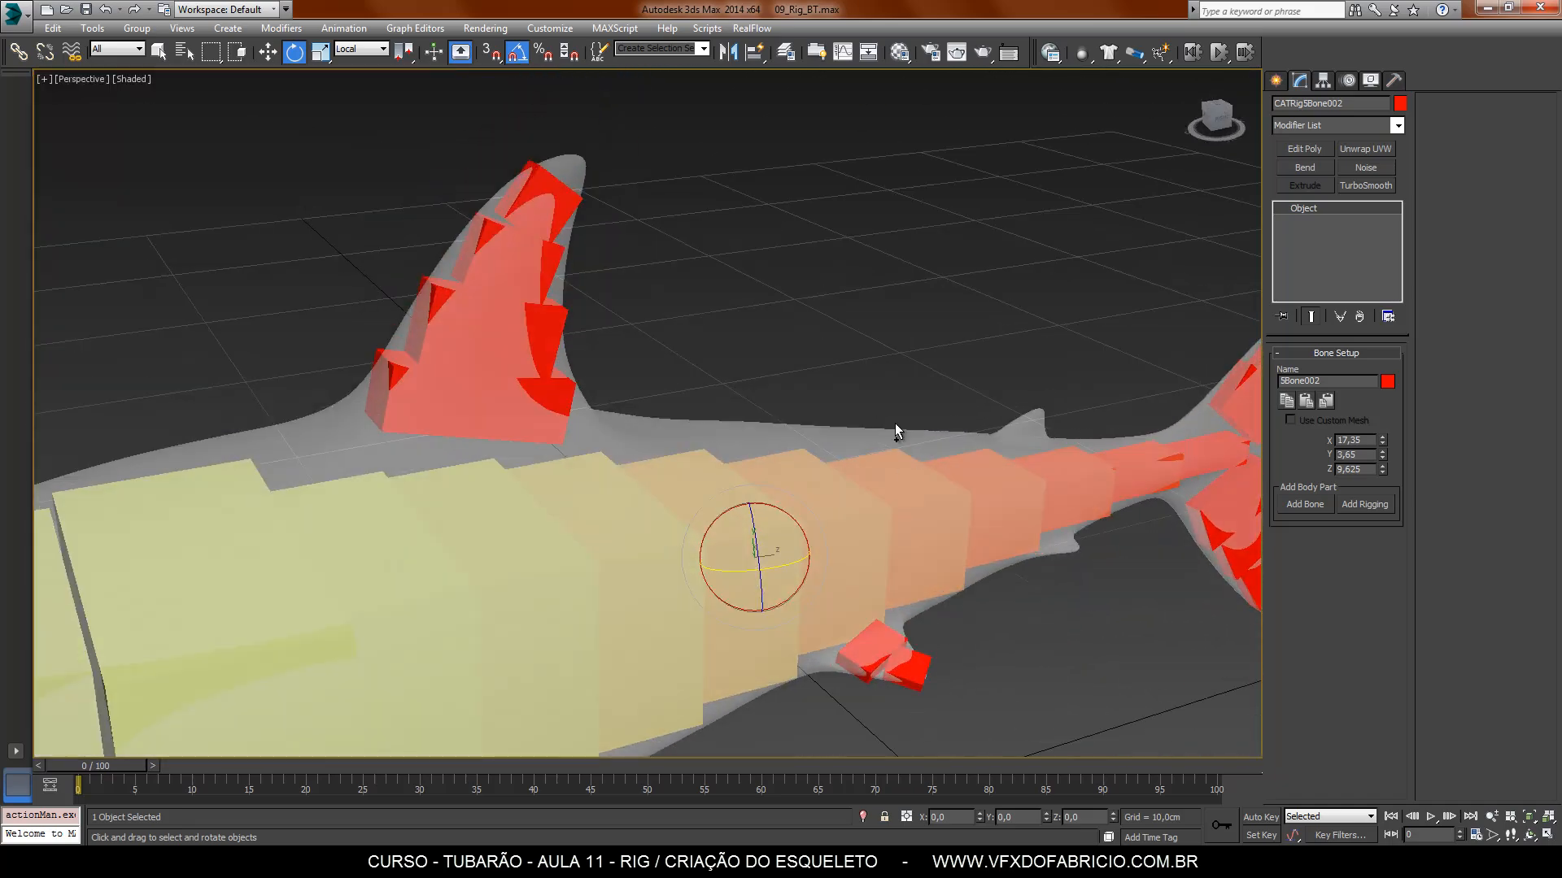
scroll(894, 423, "down", 5)
middle_click_drag(900, 461, 856, 573, "alt")
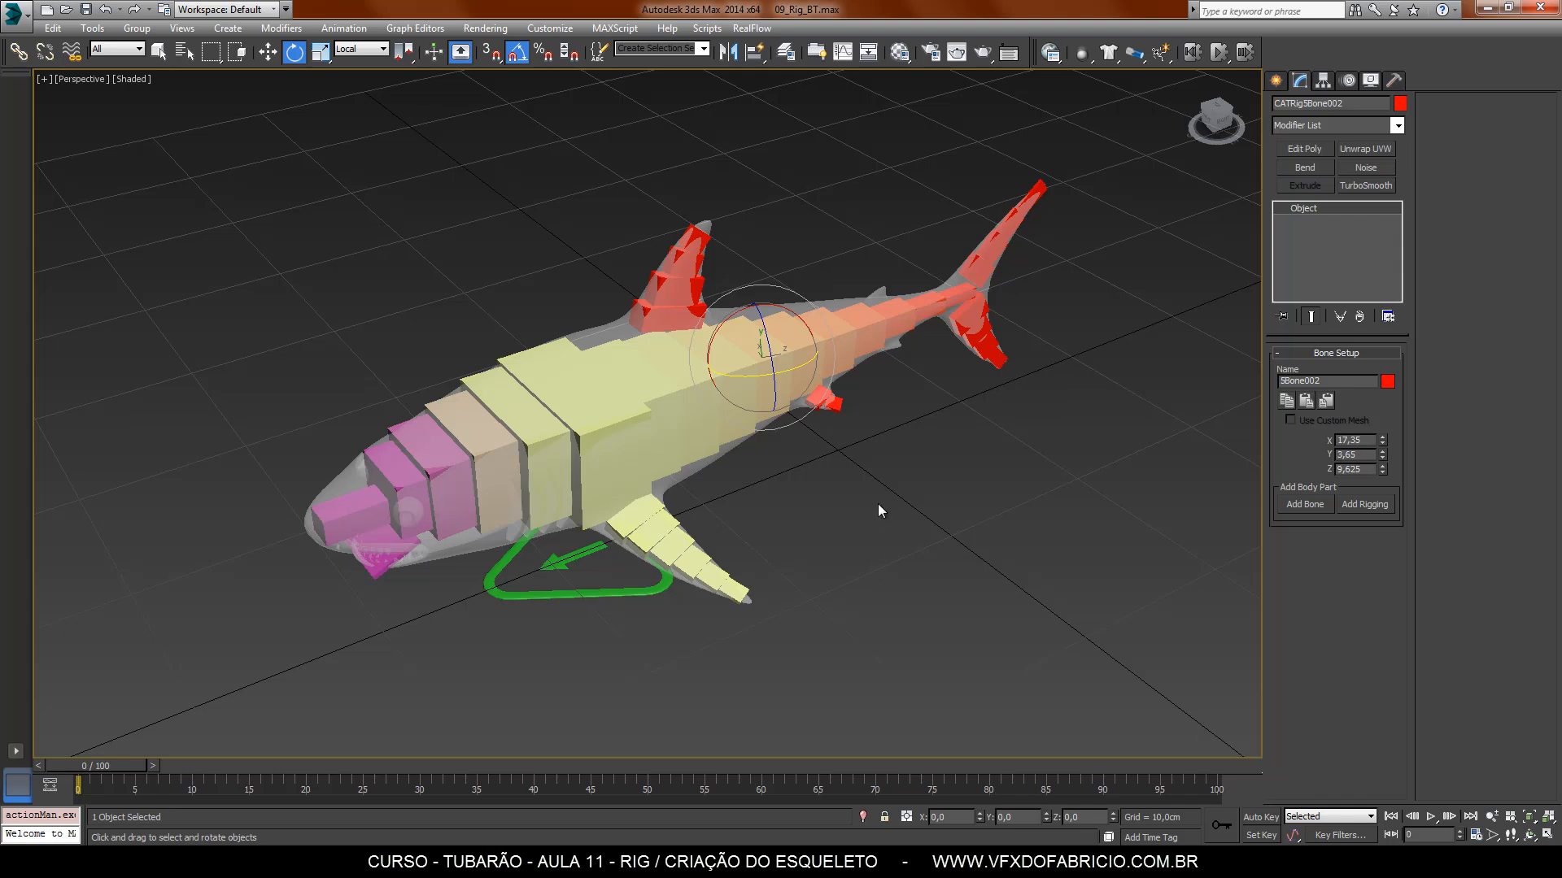
Step: Select the chest hub, add an absolute animation layer to the CAT rig and switch from setup to animation mode
left_click(158, 52)
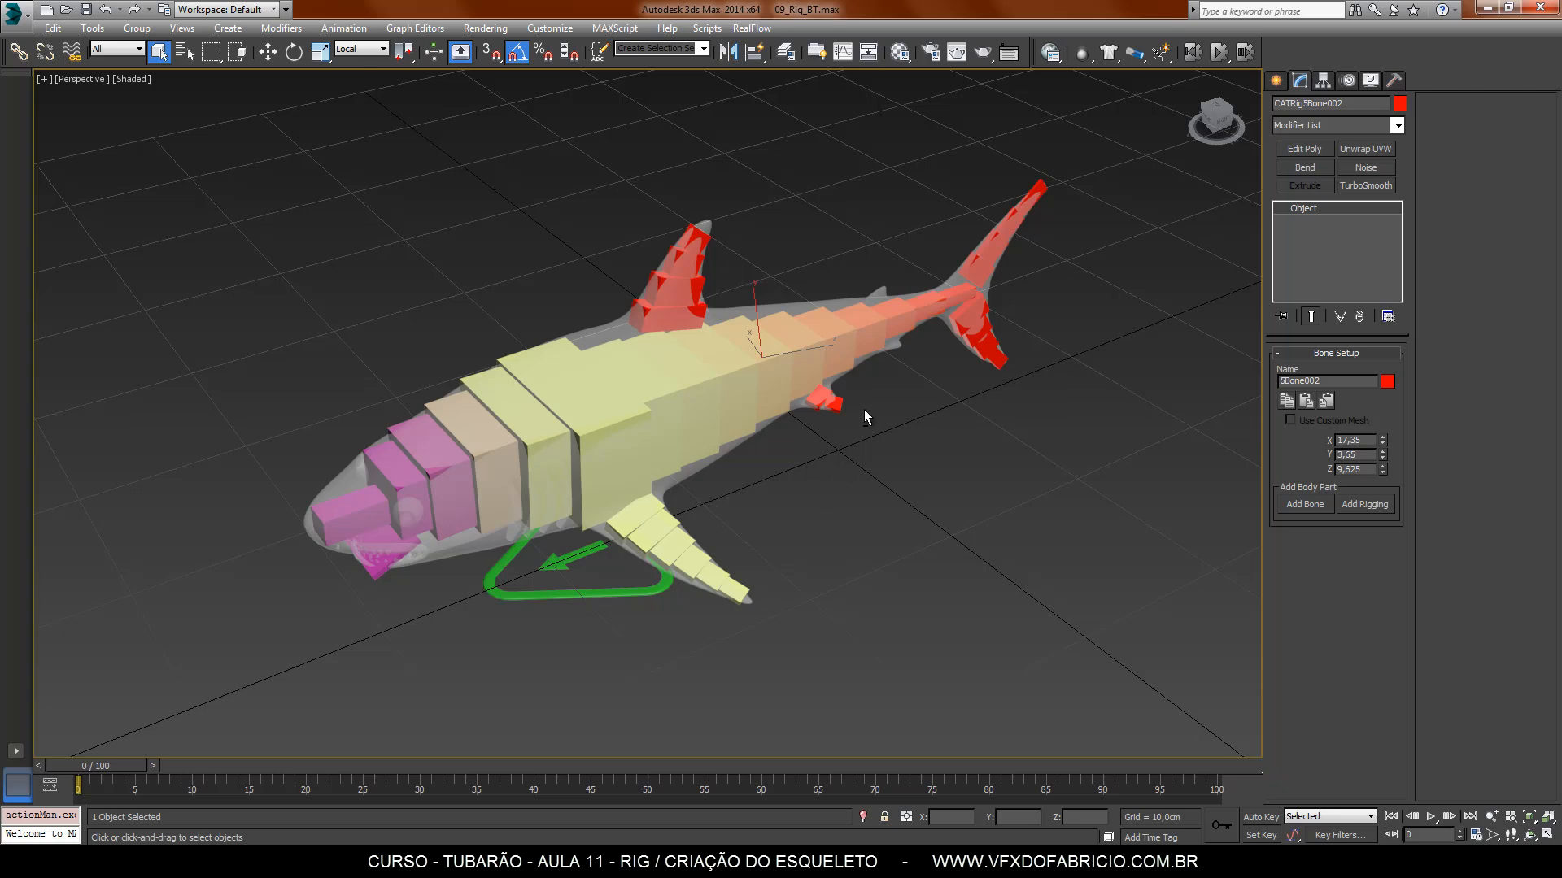
mouse_move(864, 411)
middle_mouse_down("alt")
mouse_move(858, 485)
mouse_move(881, 548)
mouse_move(872, 415)
mouse_move(892, 407)
middle_mouse_up("alt")
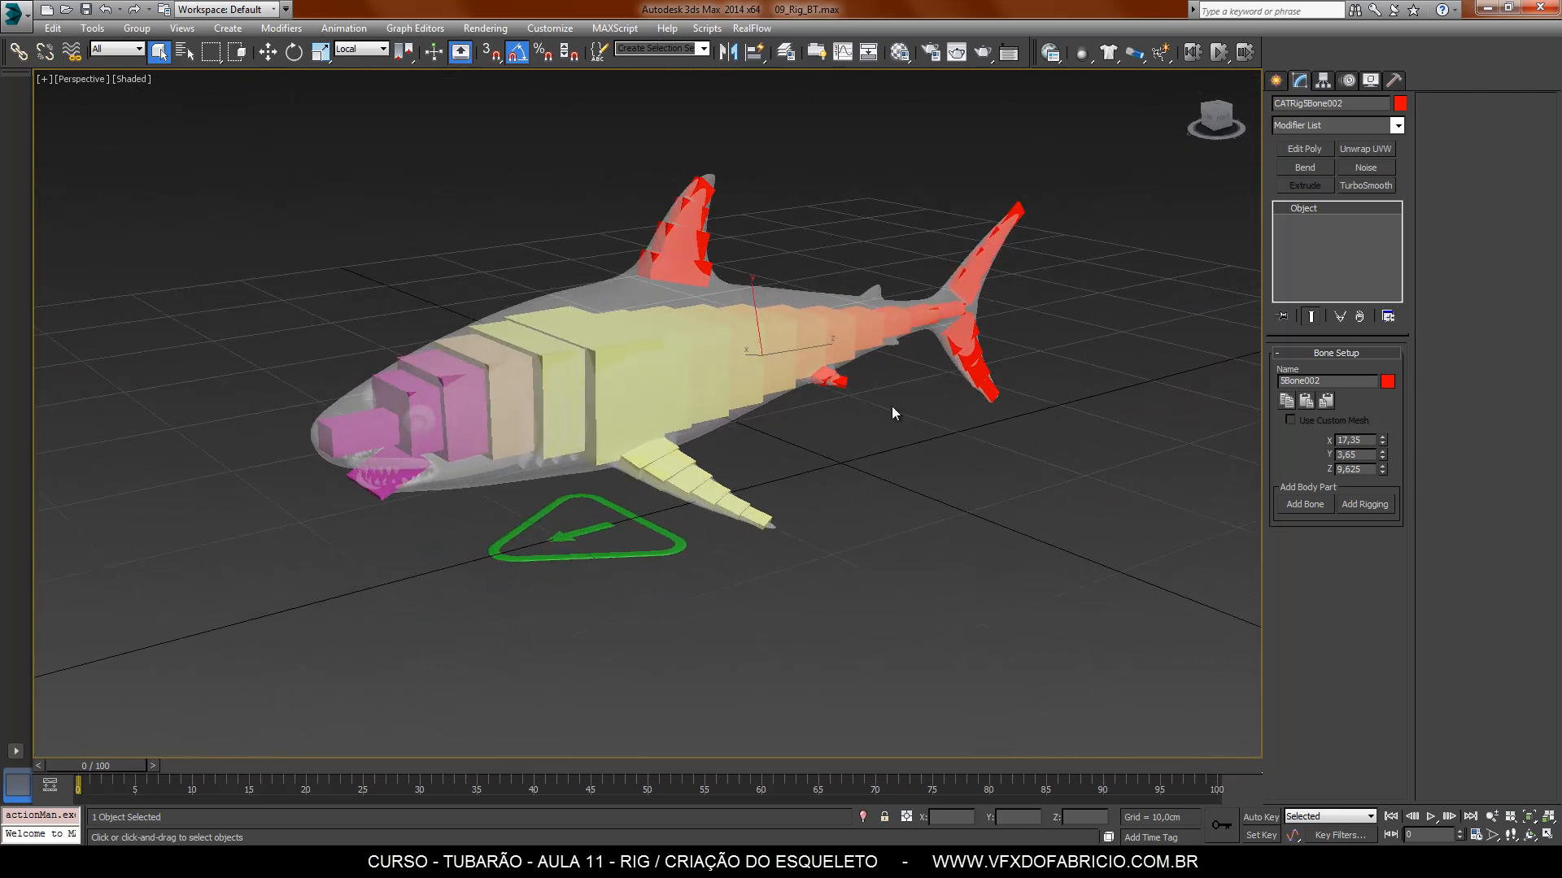
left_click(631, 363)
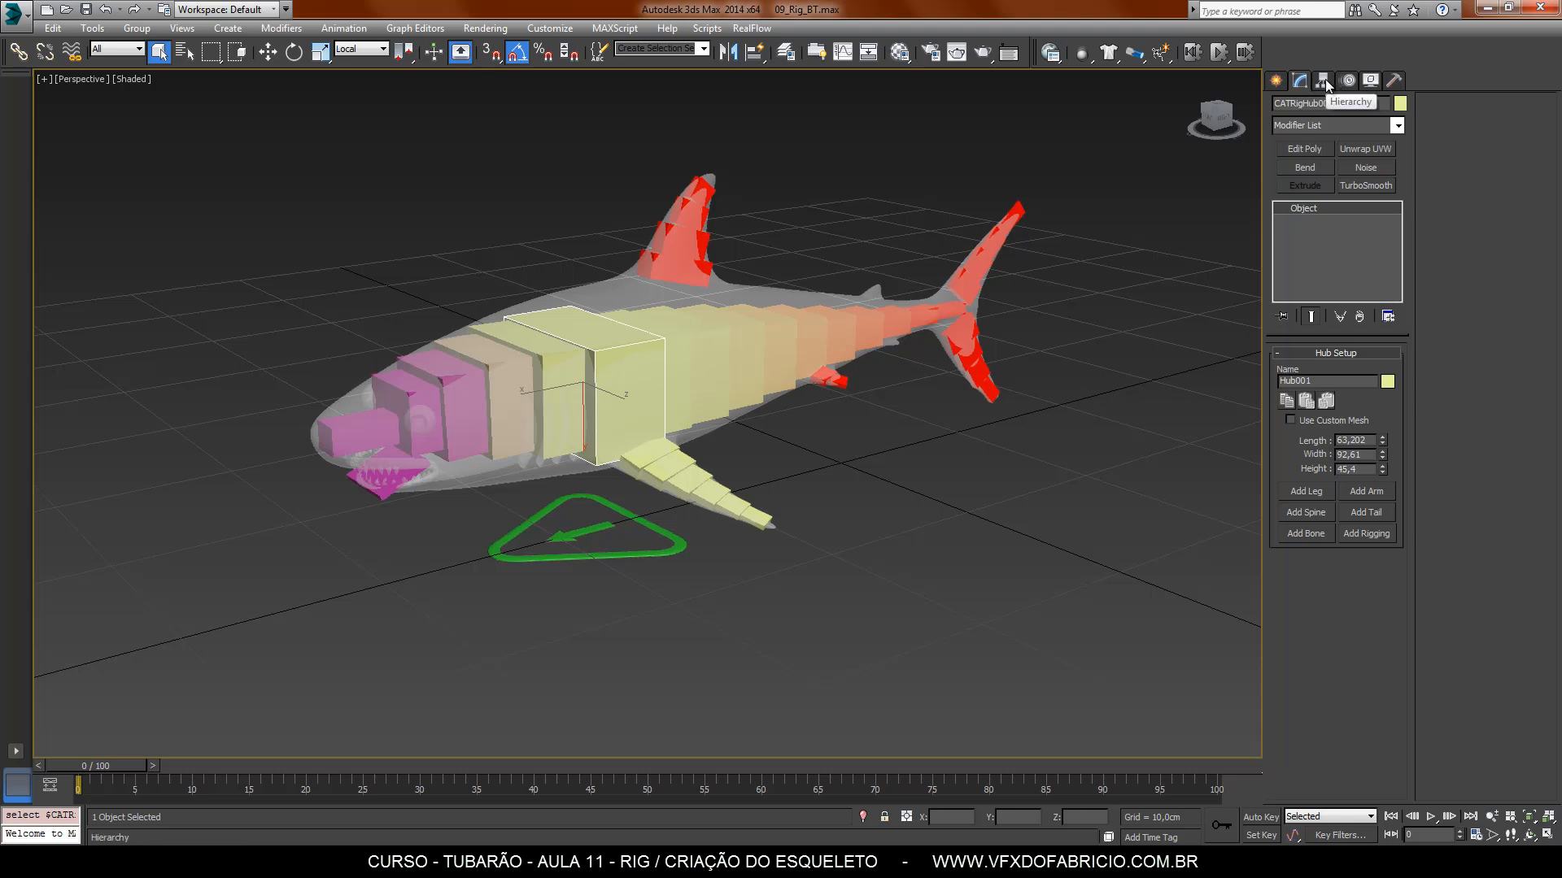
left_click(1346, 81)
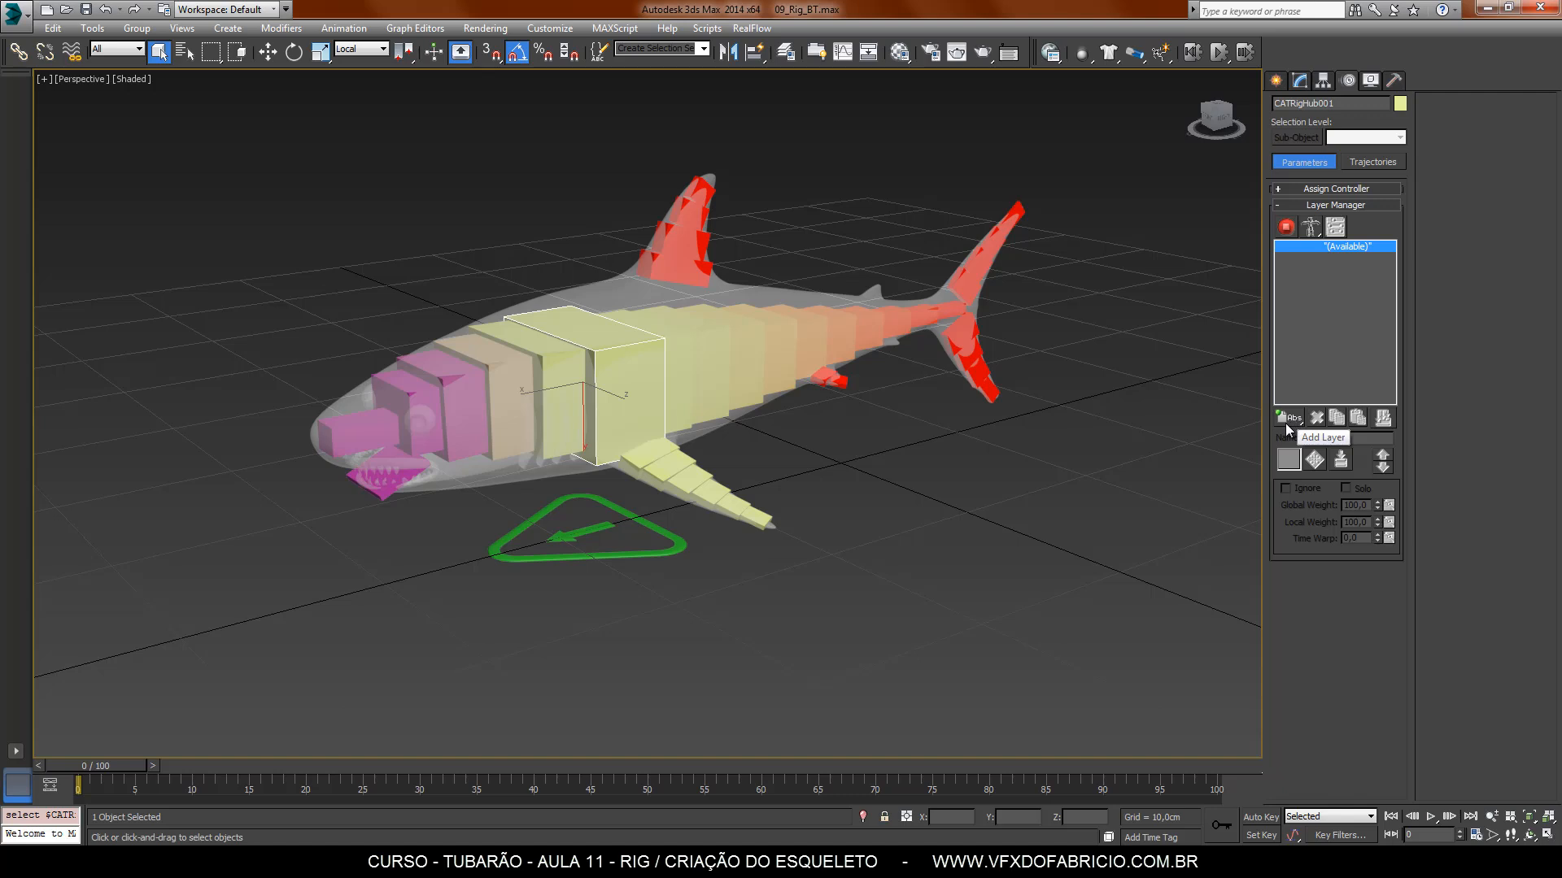
left_click_drag(1292, 419, 1293, 442)
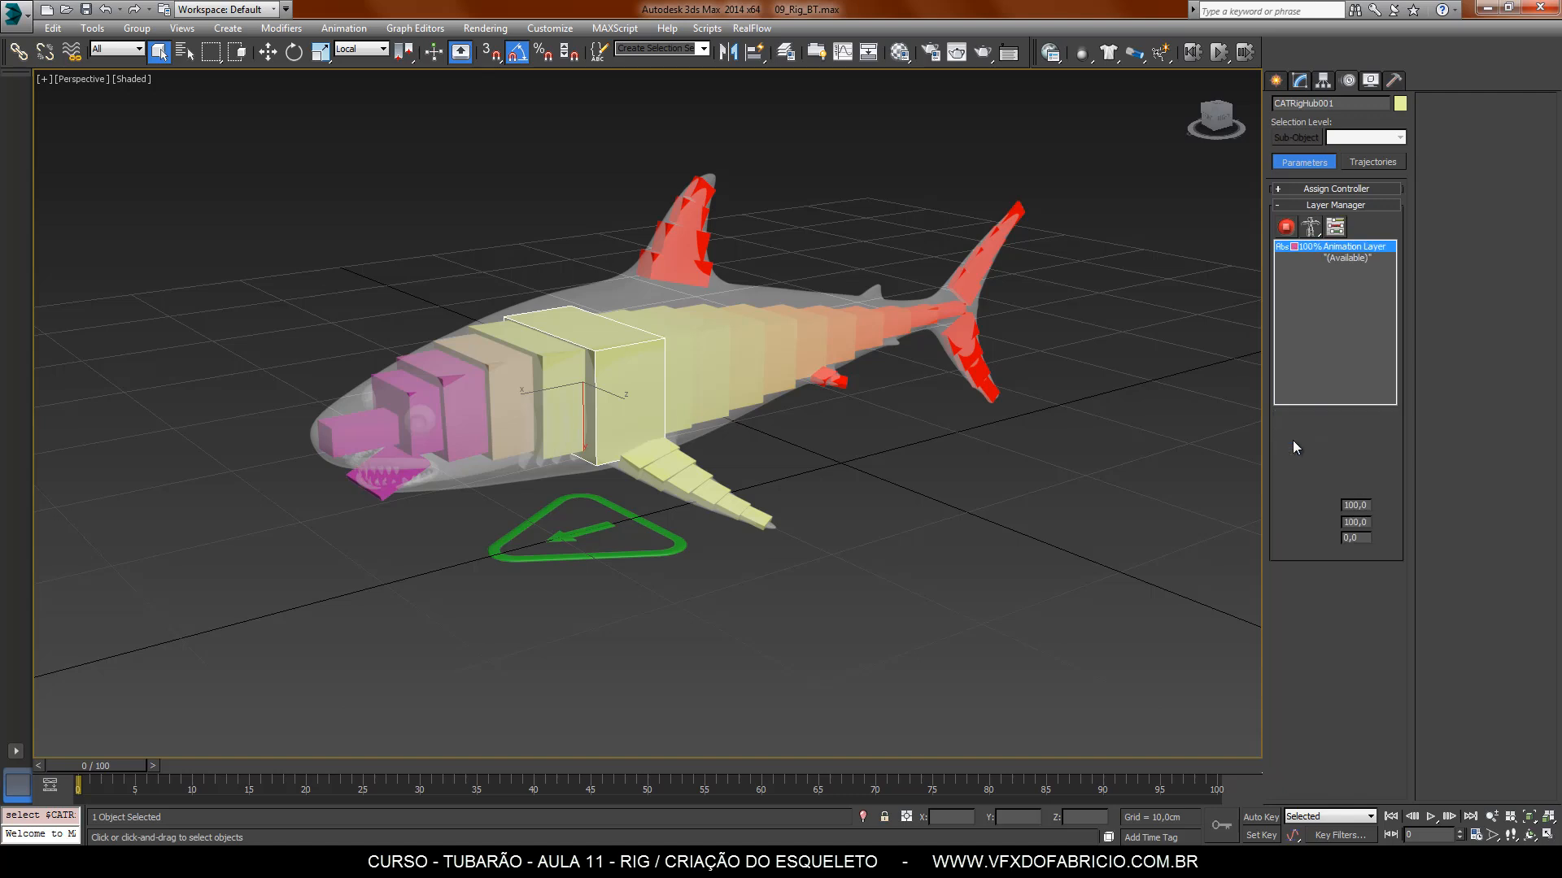
left_click(1285, 228)
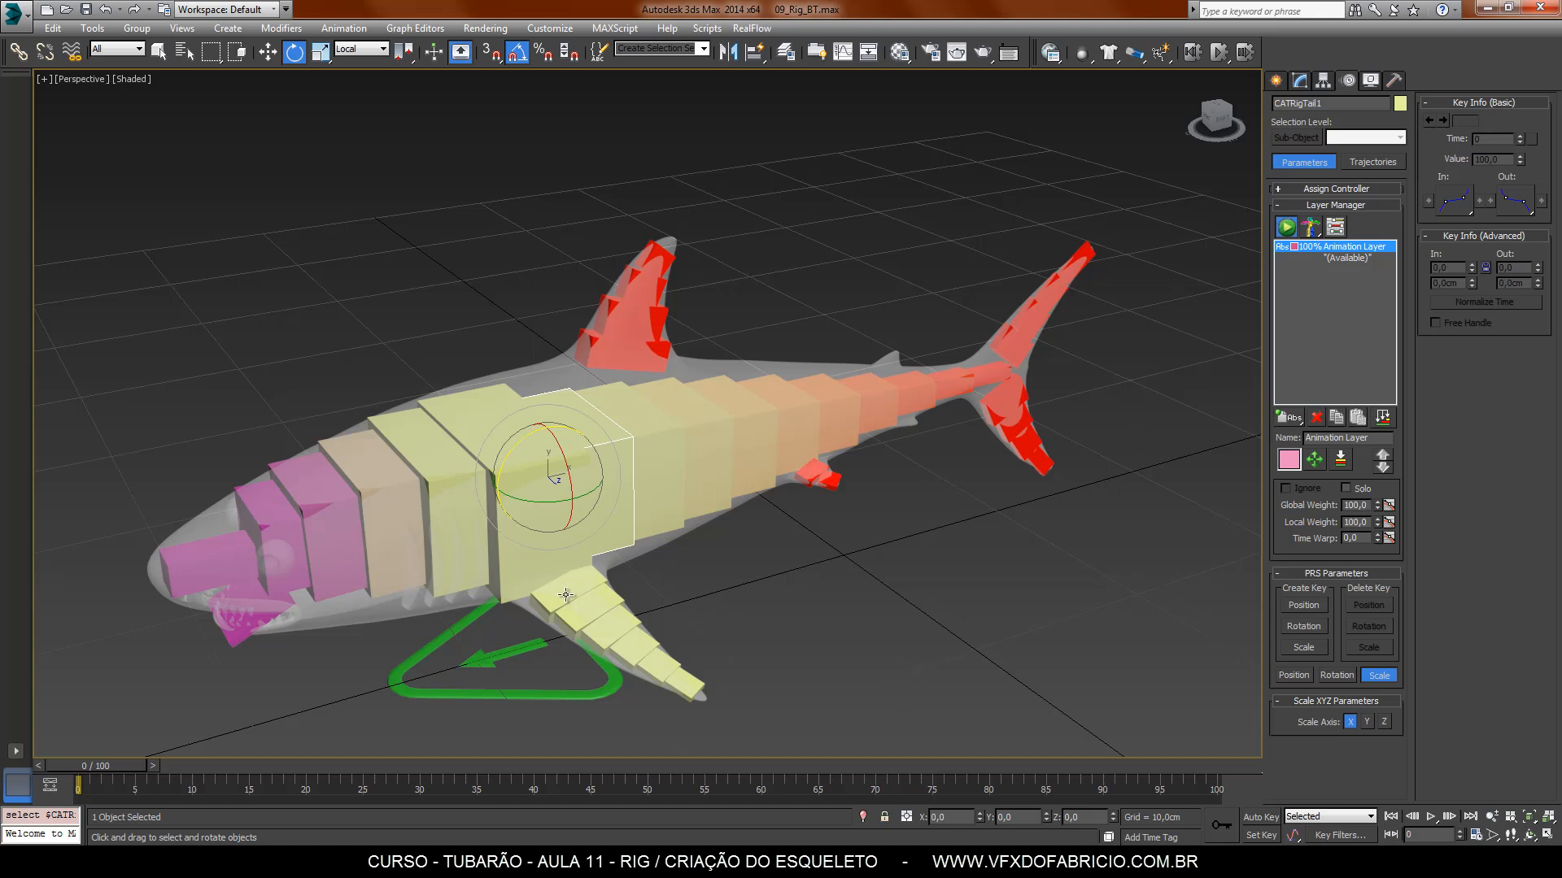
Step: Select the whole chain of pectoral fin bones, test its rotation and undo it
mouse_move(716, 569)
middle_mouse_down("alt")
mouse_move(853, 546)
mouse_move(921, 559)
mouse_move(731, 569)
middle_mouse_up("alt")
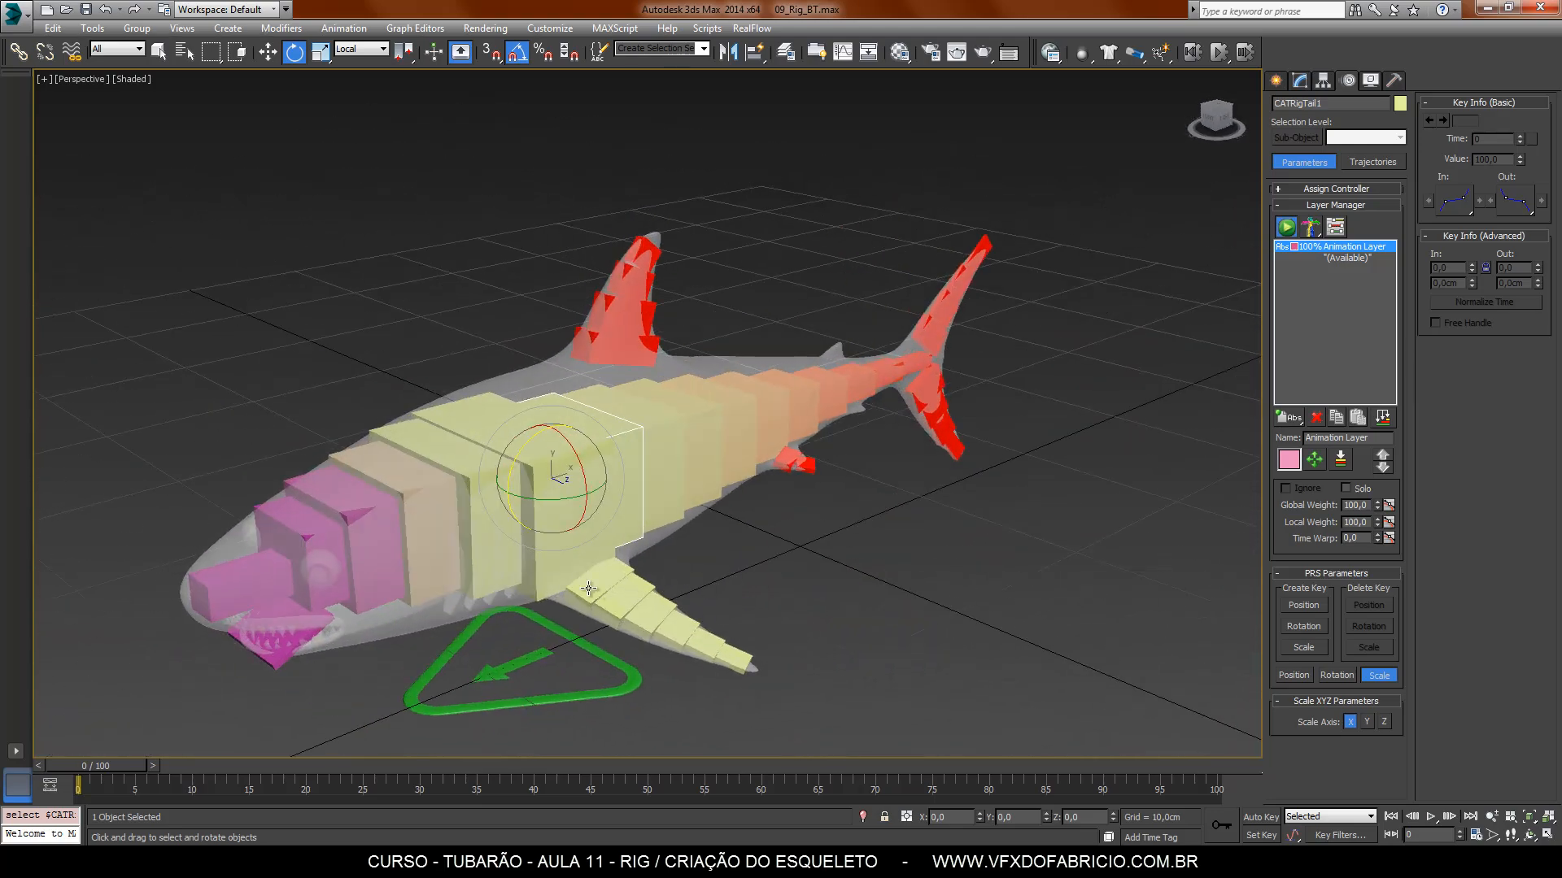
left_click(810, 667)
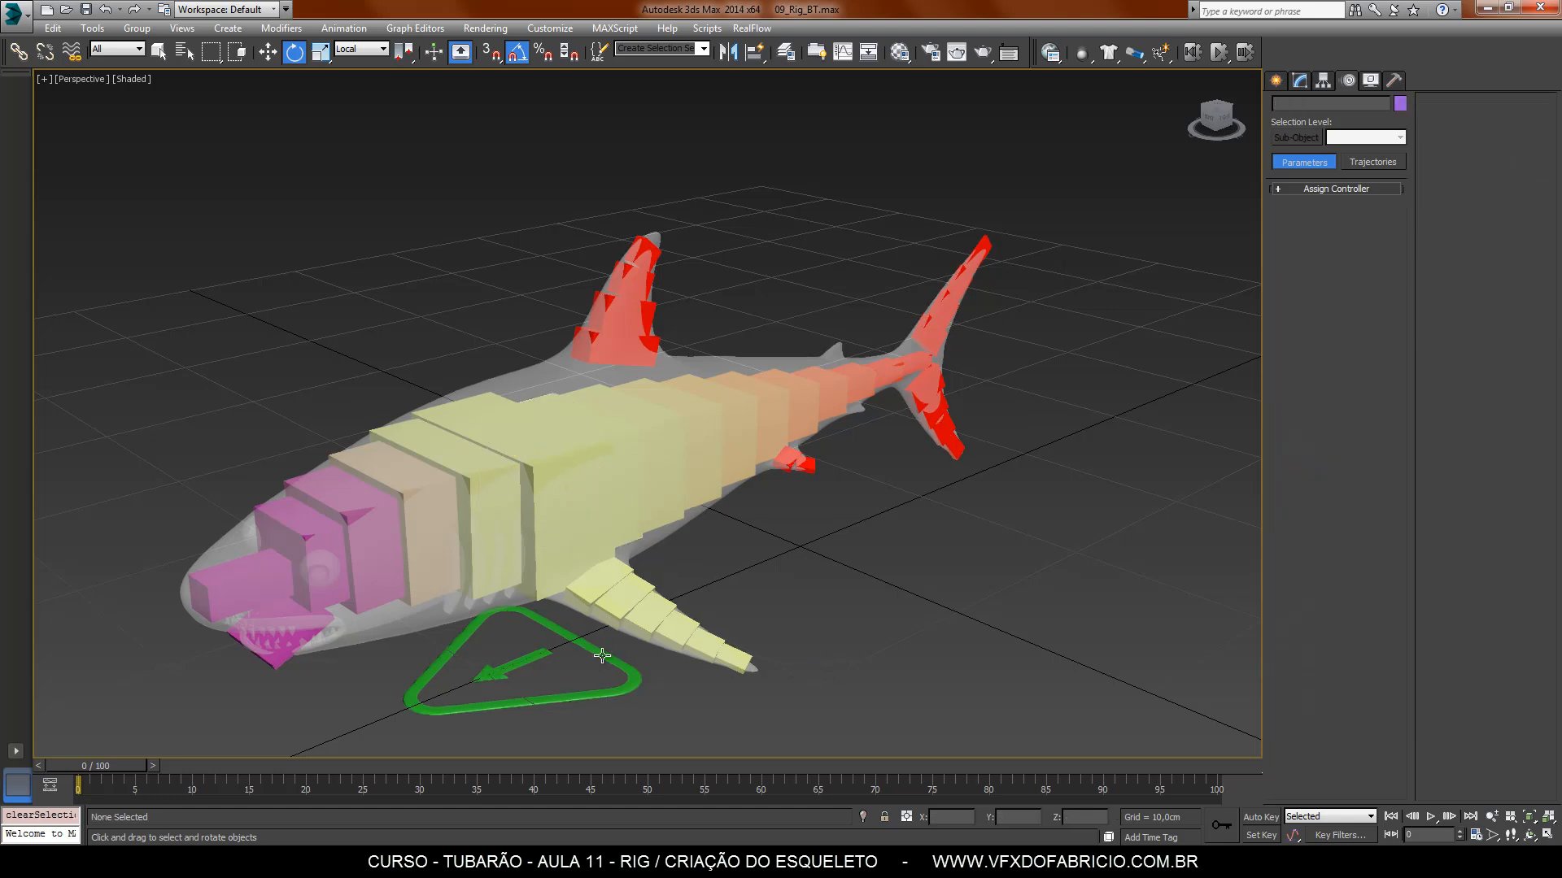
double_click(589, 591)
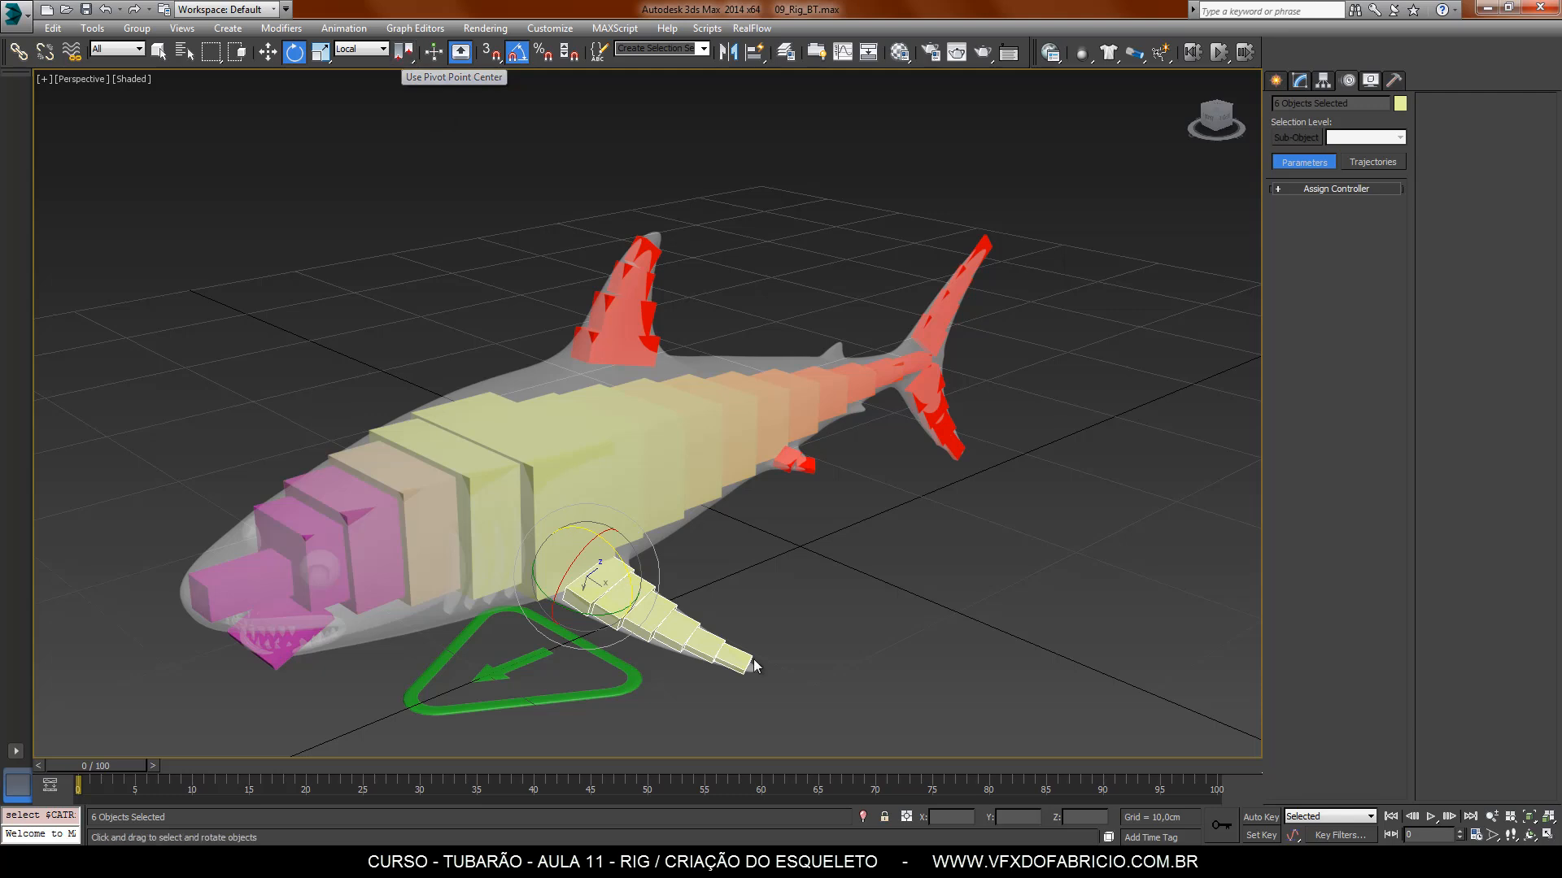
mouse_move(619, 564)
left_mouse_down()
mouse_move(658, 648)
mouse_move(629, 540)
mouse_move(579, 597)
mouse_move(595, 576)
mouse_move(598, 602)
mouse_move(602, 573)
left_mouse_up()
key("ctrl+z")
key("ctrl+z")
Step: Select all ten tail links, test bending the tail by rotating them together and cancel the rotation
left_click(626, 452)
middle_click_drag(823, 648, 753, 632, "alt")
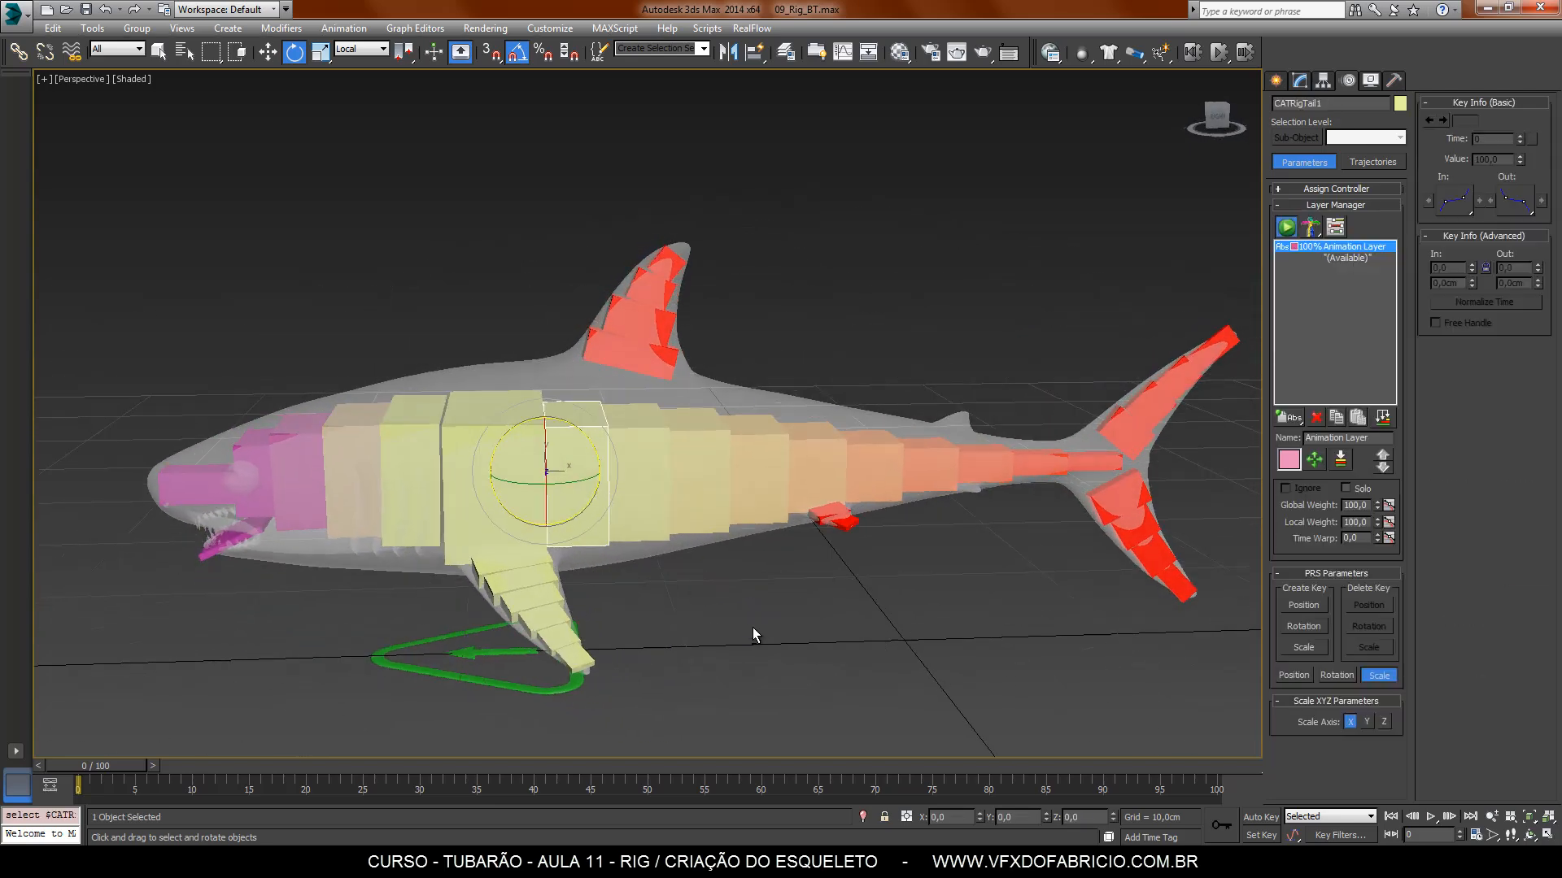
left_click(631, 477, "ctrl")
left_click(824, 468, "ctrl")
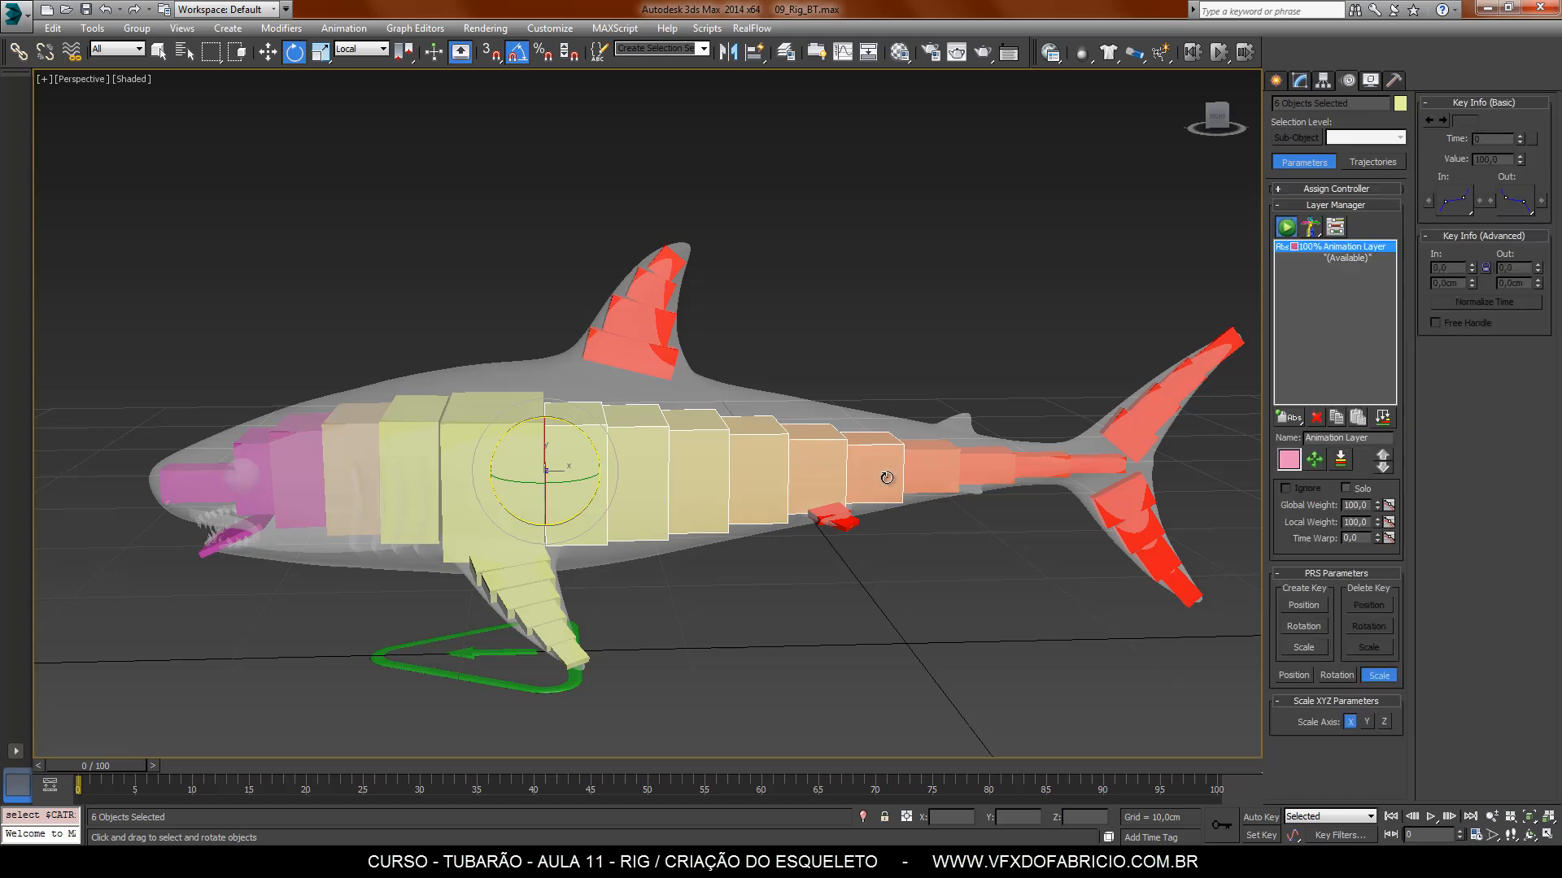
left_click(885, 476, "ctrl")
left_click(941, 474, "ctrl")
left_click(993, 469, "ctrl")
left_click(1046, 465, "ctrl")
left_click(1079, 465, "ctrl")
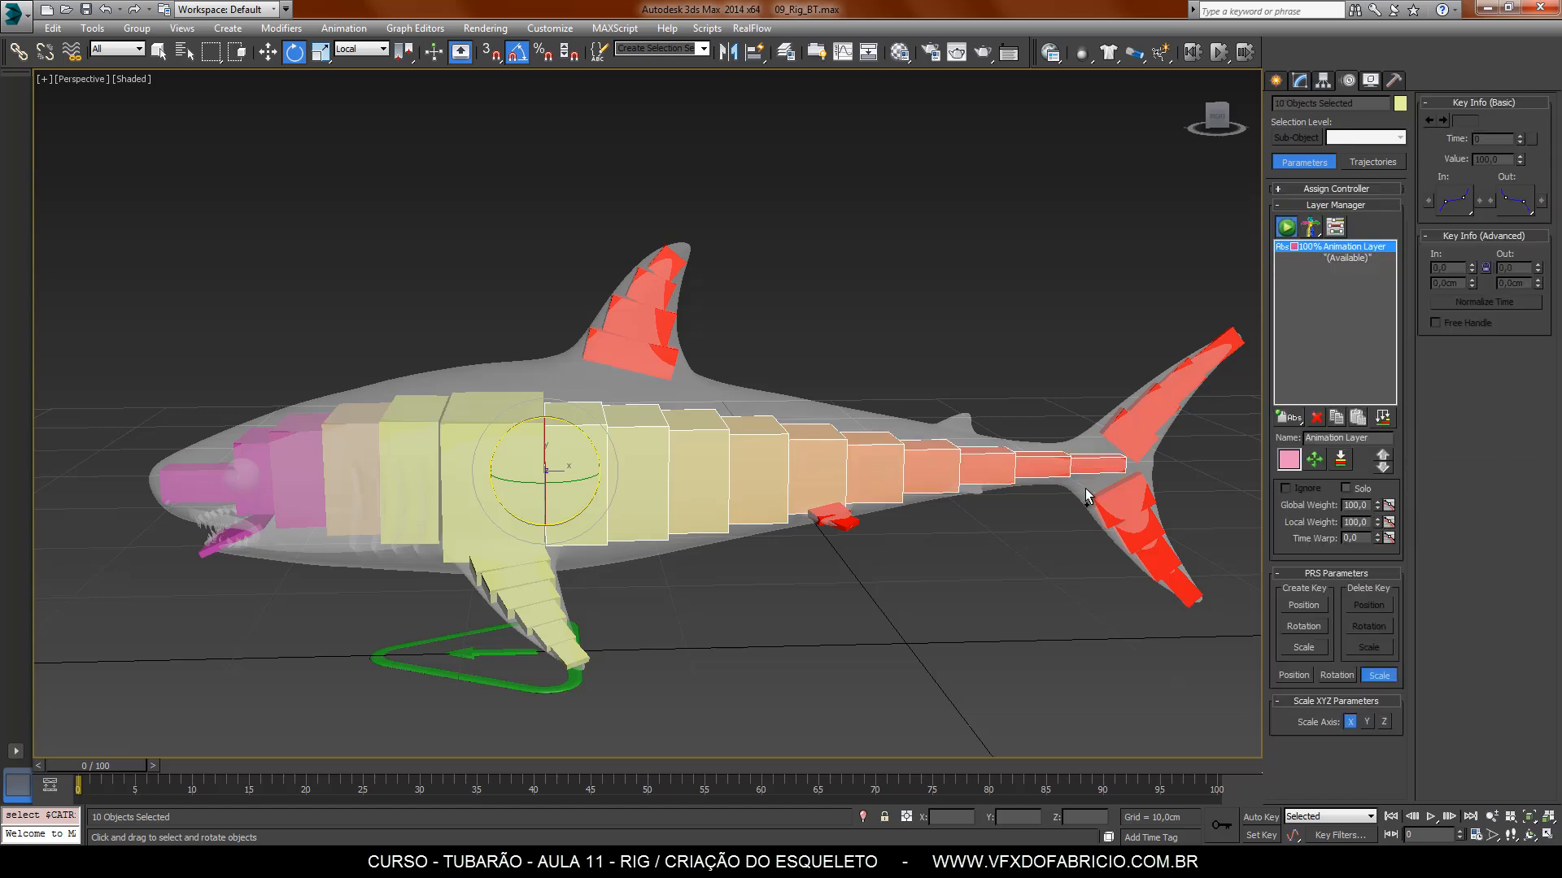
middle_click_drag(1079, 464, 615, 587, "alt")
left_click_drag(591, 581, 612, 556)
right_click(612, 557)
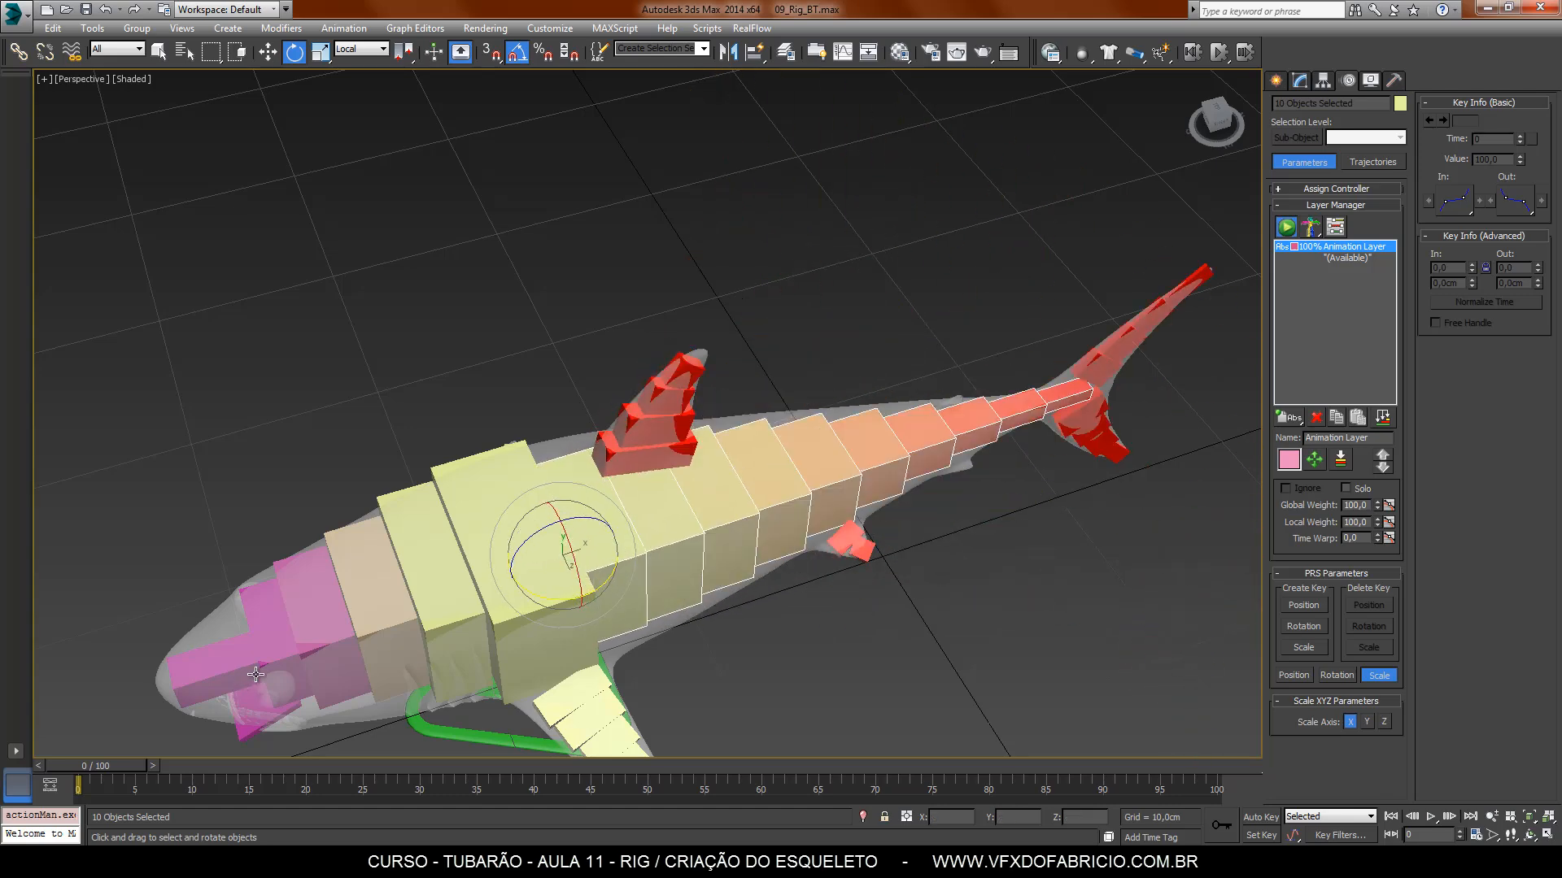
Step: Test rotating the head hub in different directions, restore its pose and clear the selection
left_click(285, 638)
middle_click_drag(286, 638, 458, 636, "alt")
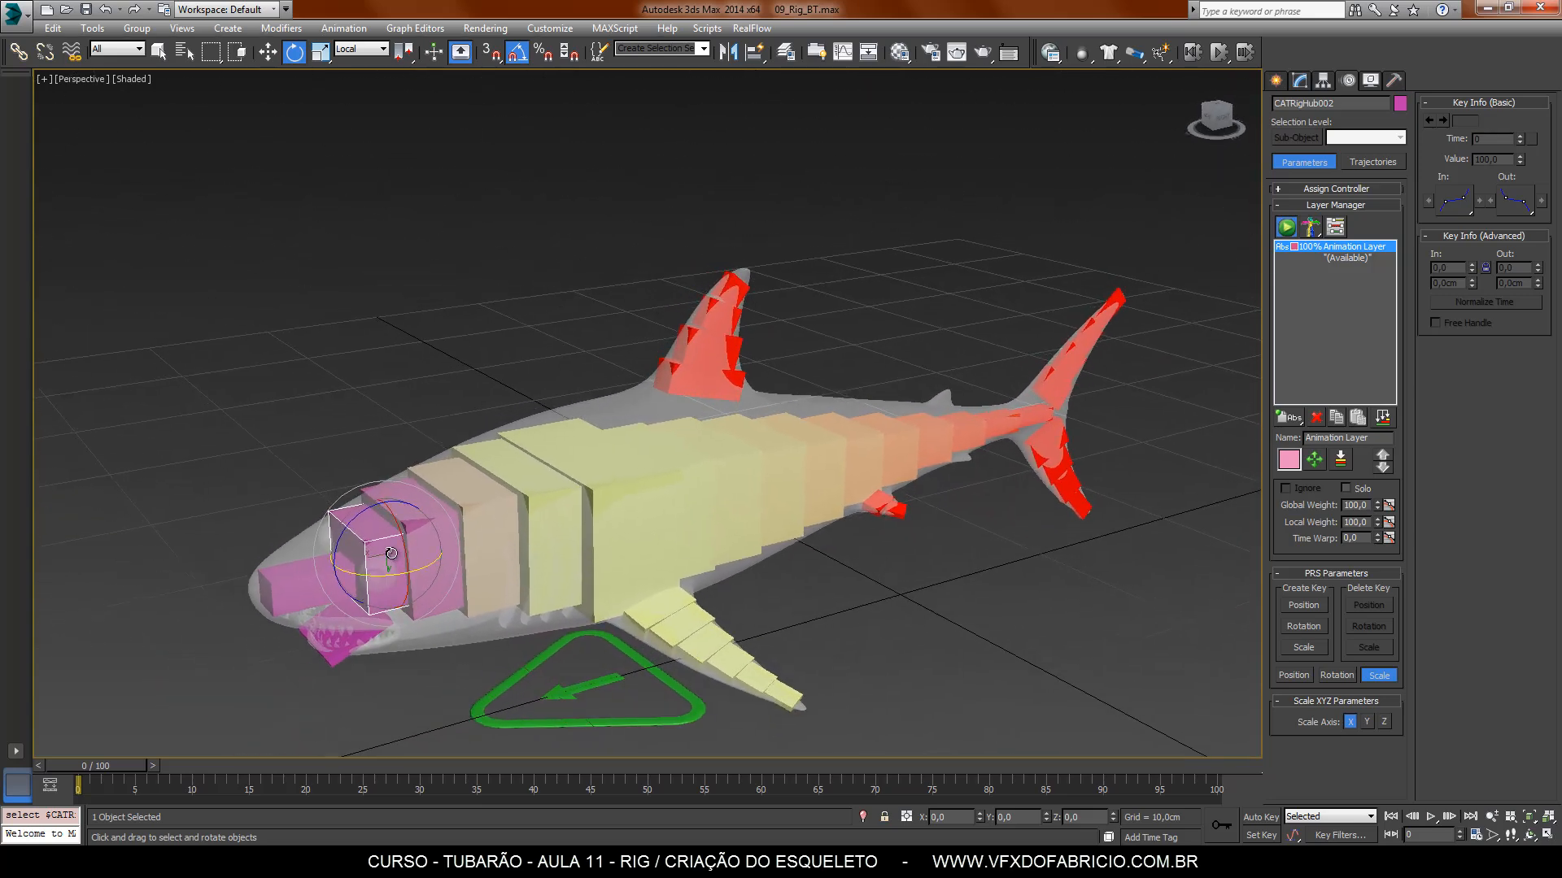
left_click_drag(379, 577, 417, 553)
key("ctrl+z")
key("ctrl+z")
left_click_drag(431, 558, 484, 572)
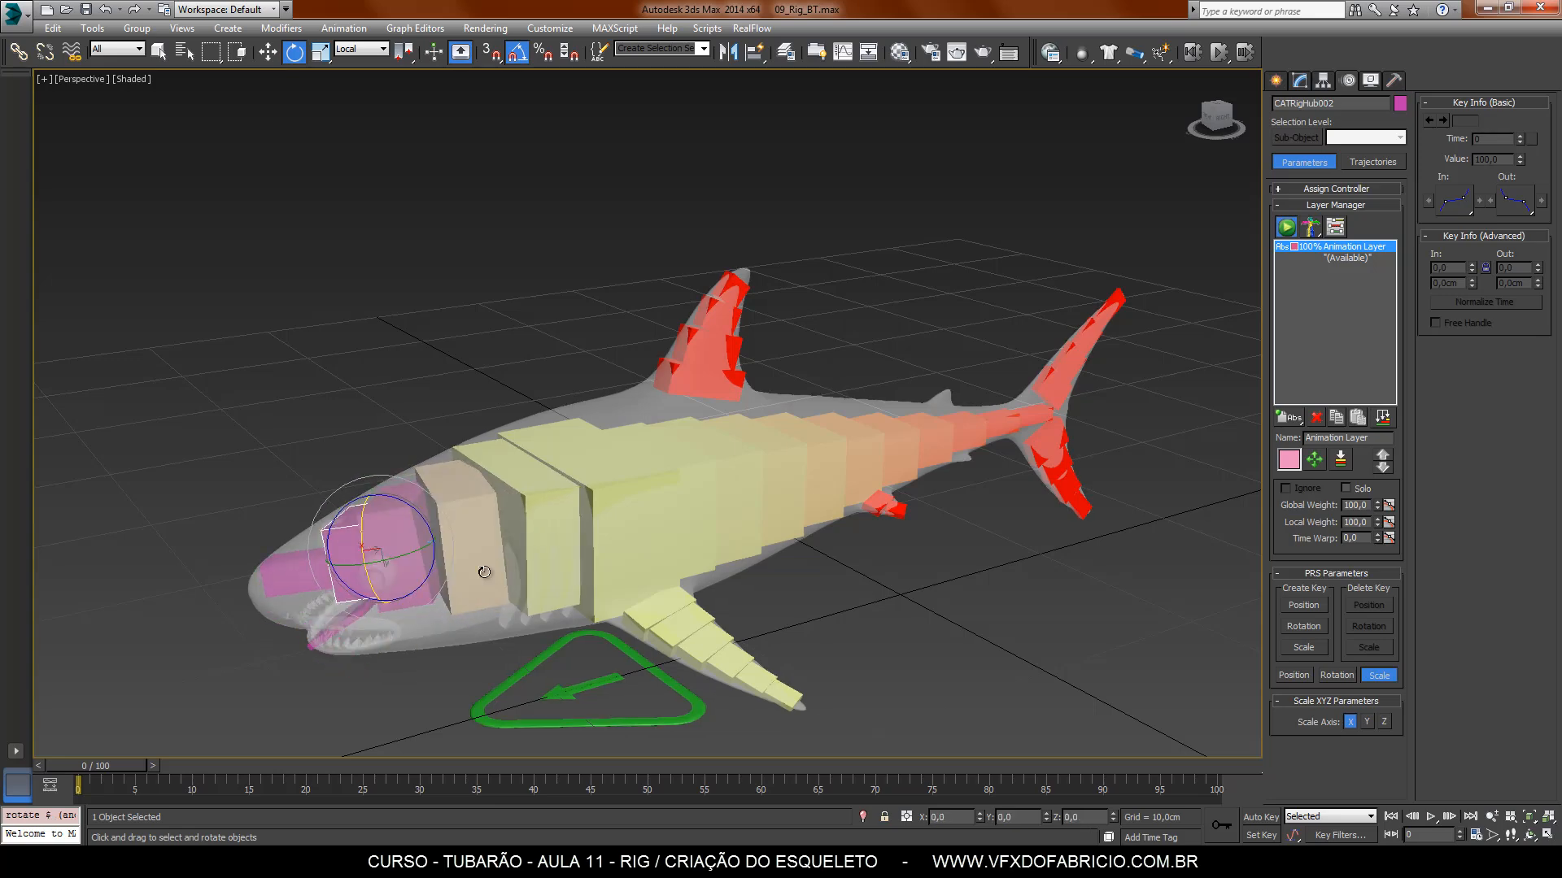
middle_click_drag(484, 572, 543, 688, "alt")
scroll(687, 603, "up", 2)
middle_click_drag(687, 603, 624, 640, "alt")
left_click(516, 222)
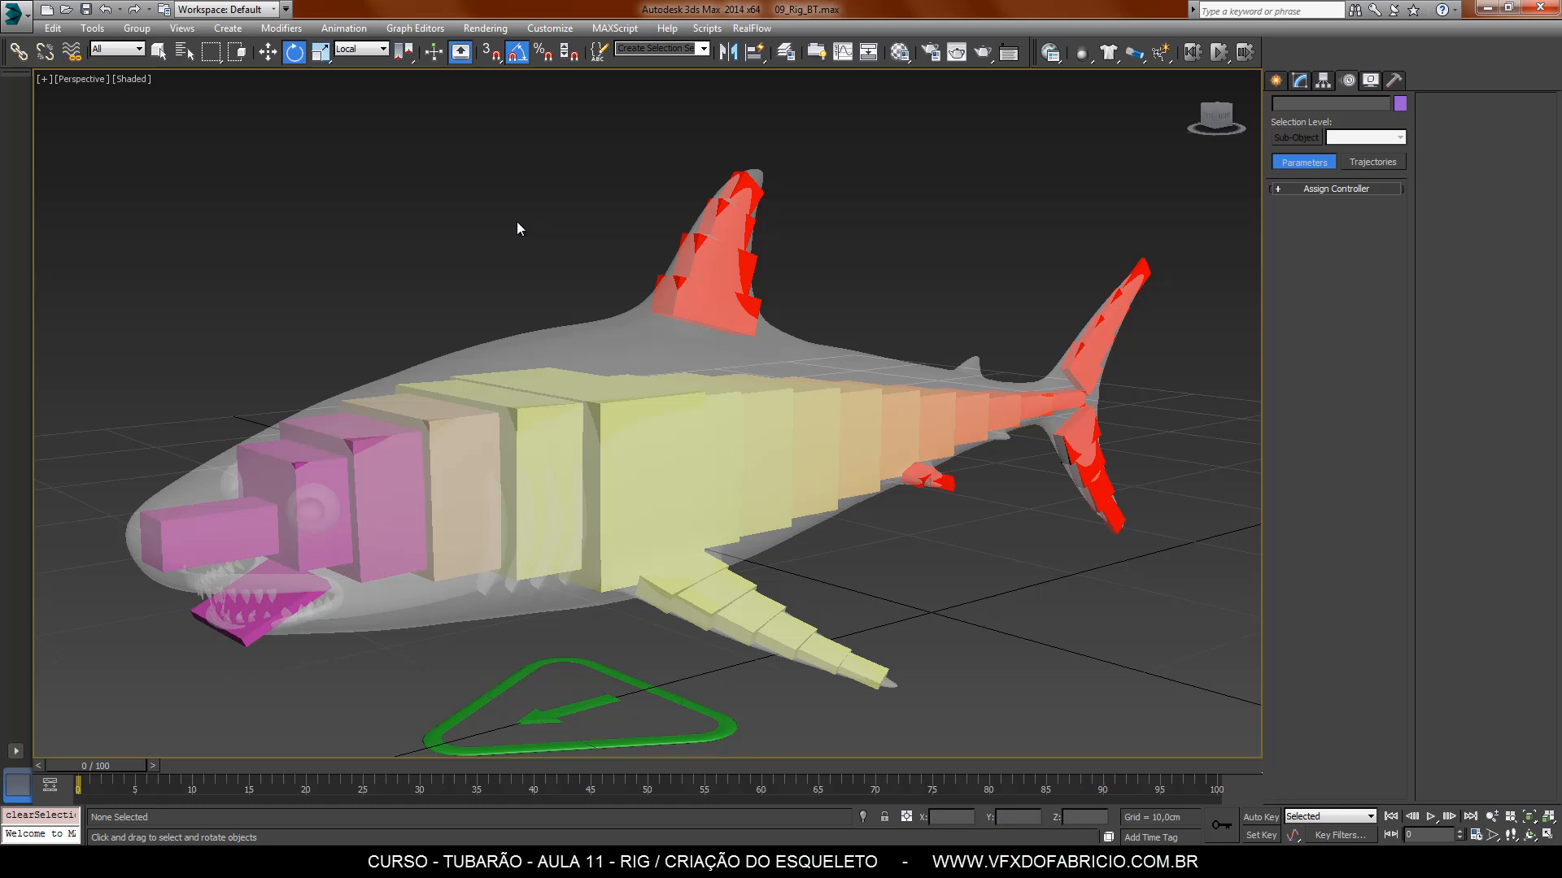